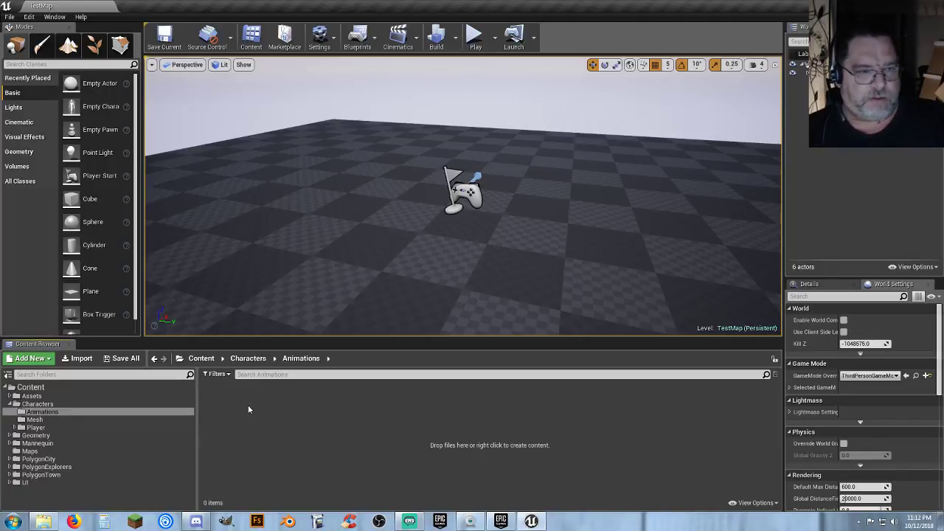
Step: Create a folder named Unarmed inside Characters/Animations and open it
right_click(246, 405)
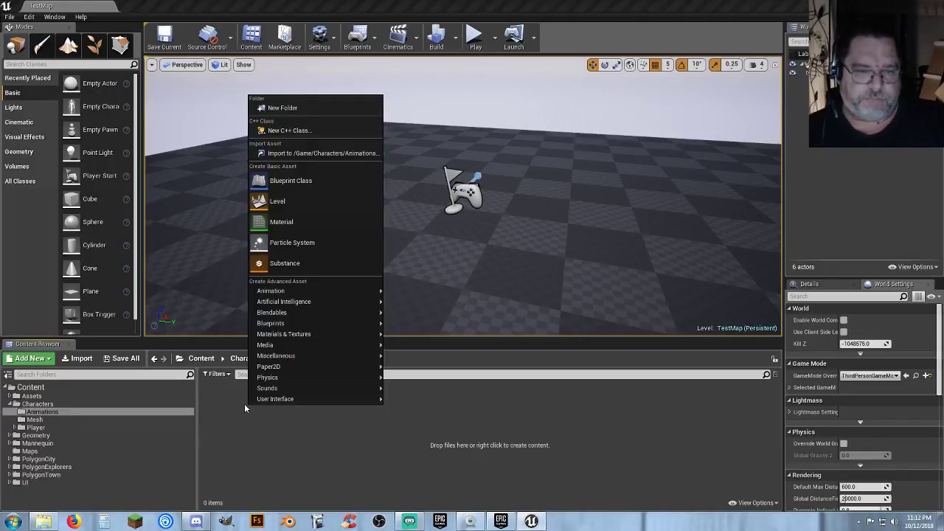
left_click(307, 107)
type("Unarmed")
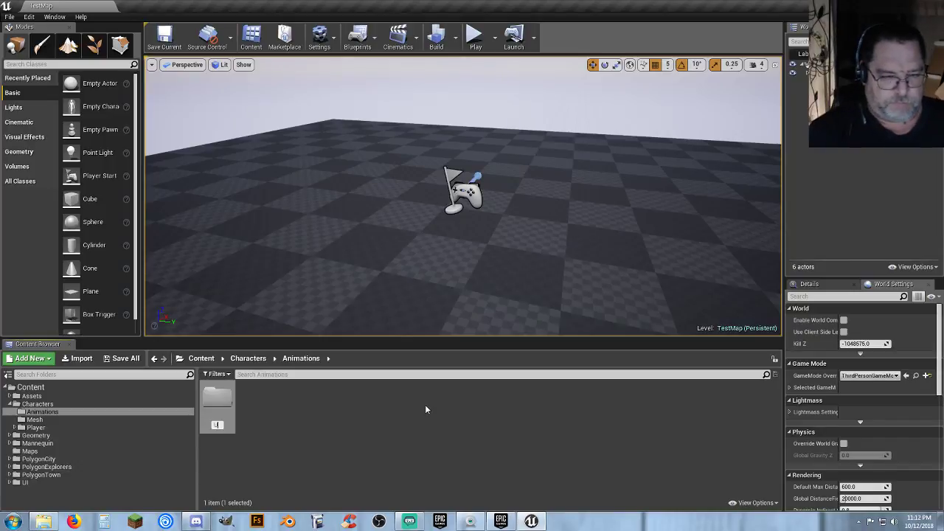
key("Return")
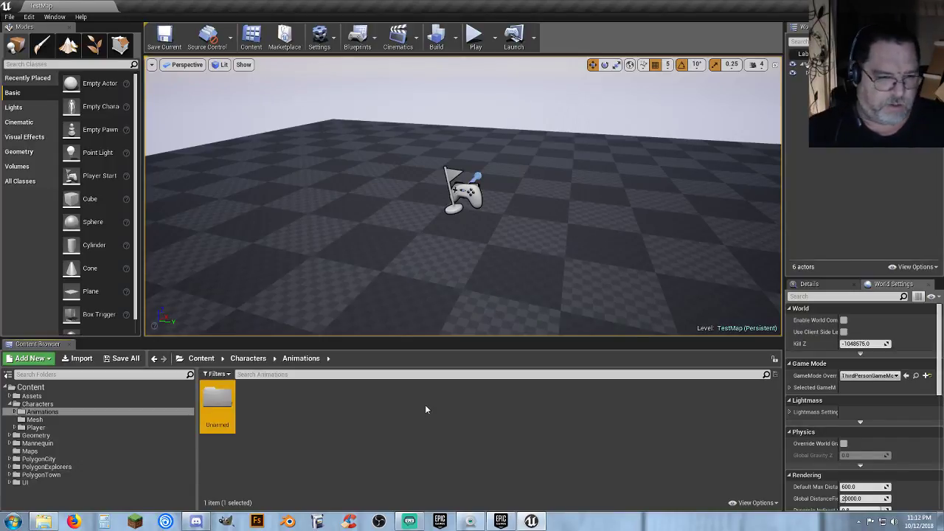
key("Return")
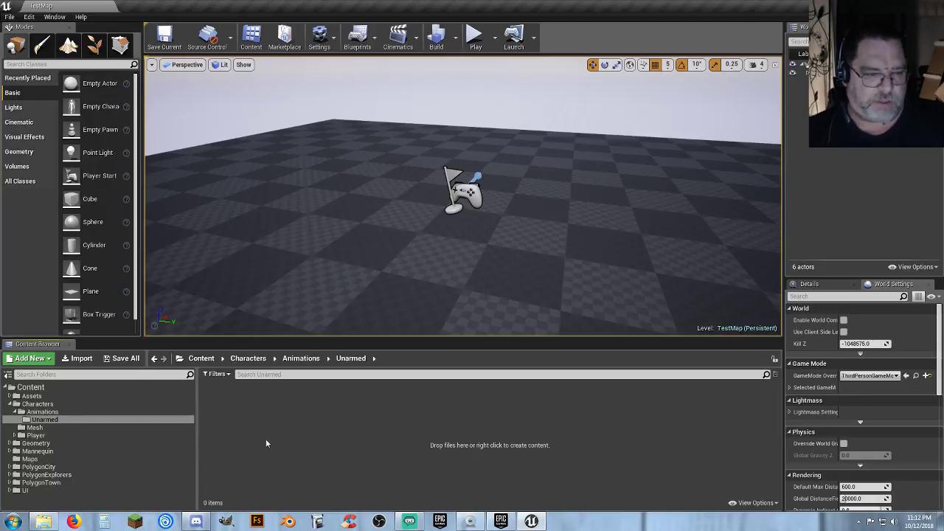
Step: Switch to Windows Explorer and expand the folder tree through My Documents and Unreal Projects to the Lobby project's Content folder
left_click(45, 524)
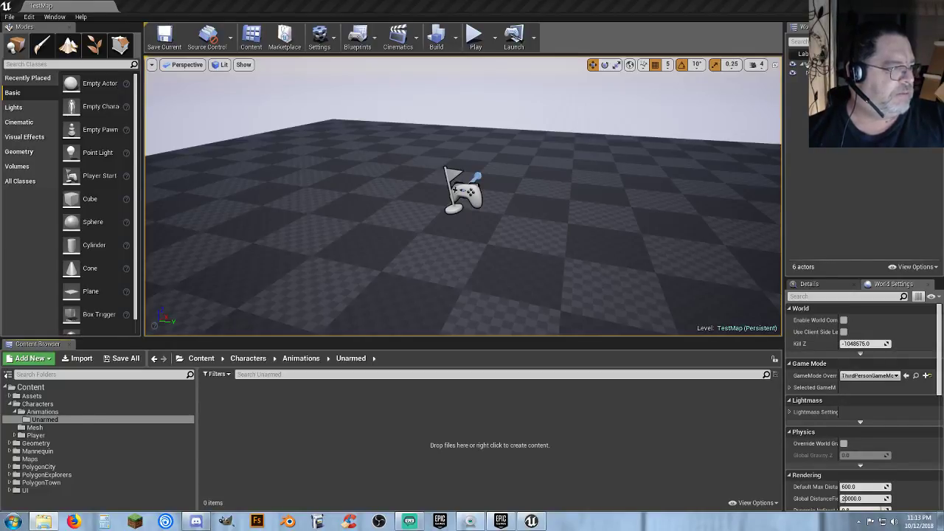
left_click_drag(0, 140, 0, 109)
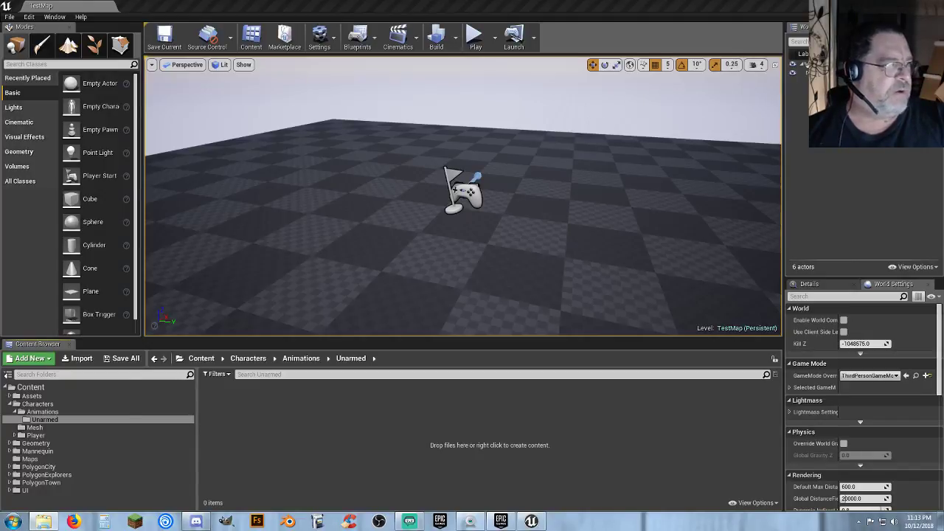
left_click_drag(0, 118, 308, 80)
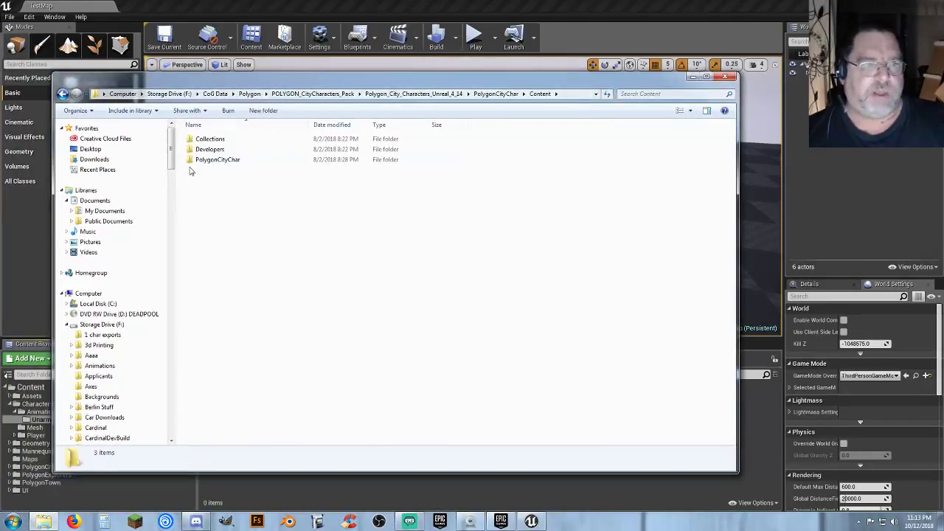
left_click(71, 211)
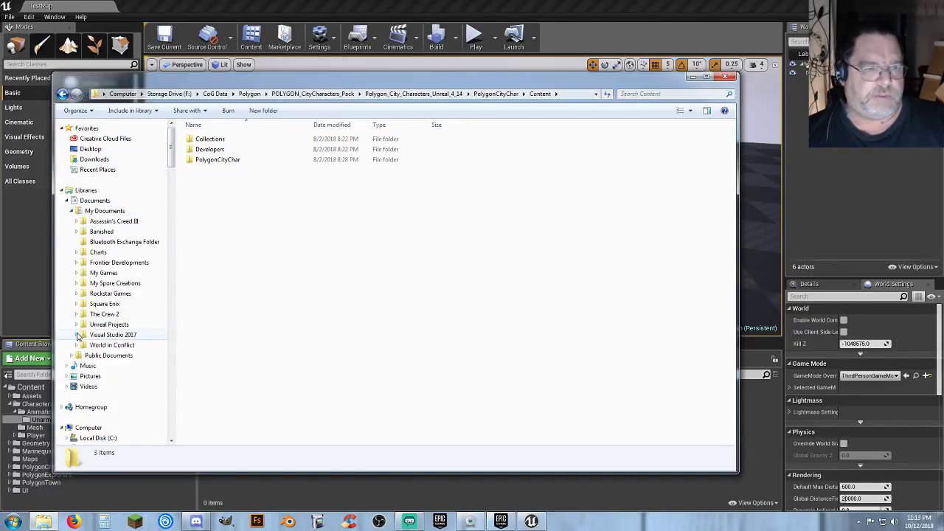
left_click(76, 324)
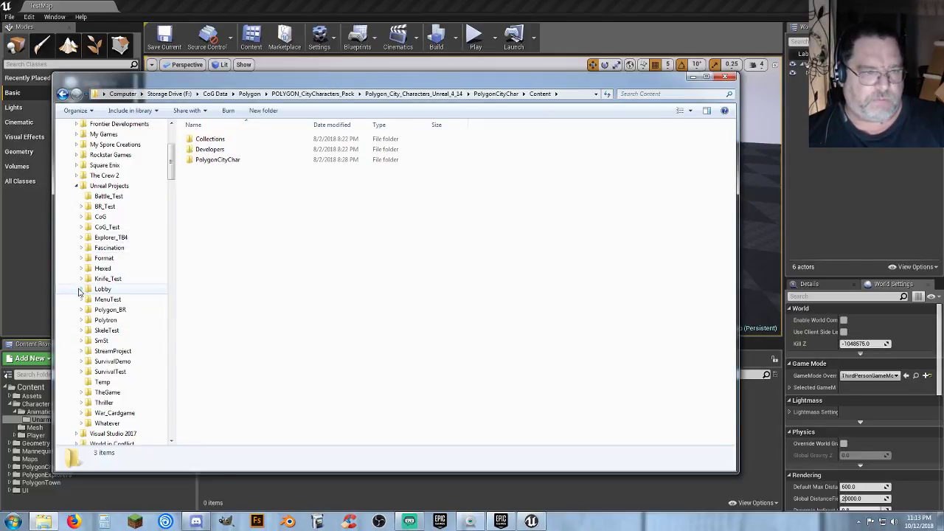
left_click(81, 289)
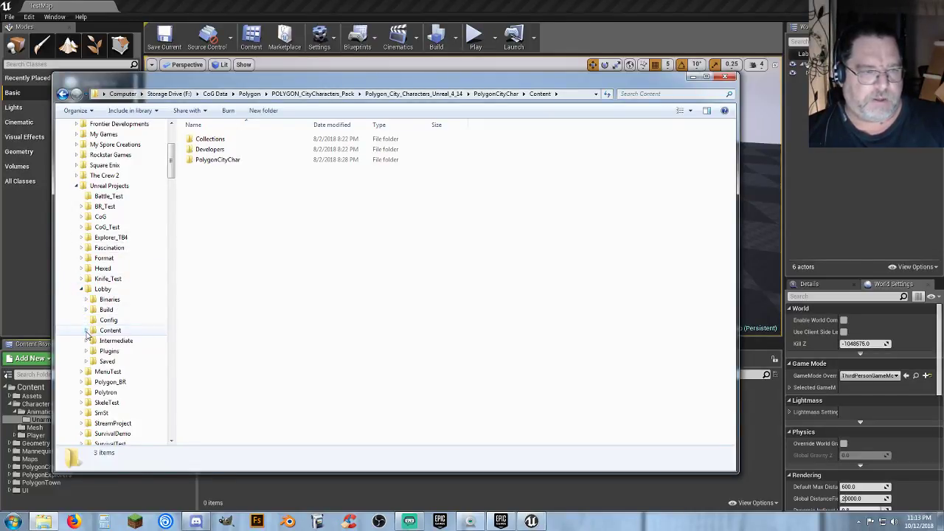
left_click(86, 330)
Step: Copy the PolygonCityChar folder into the Lobby project's Content folder and return to Unreal Editor
left_click_drag(223, 164, 147, 310)
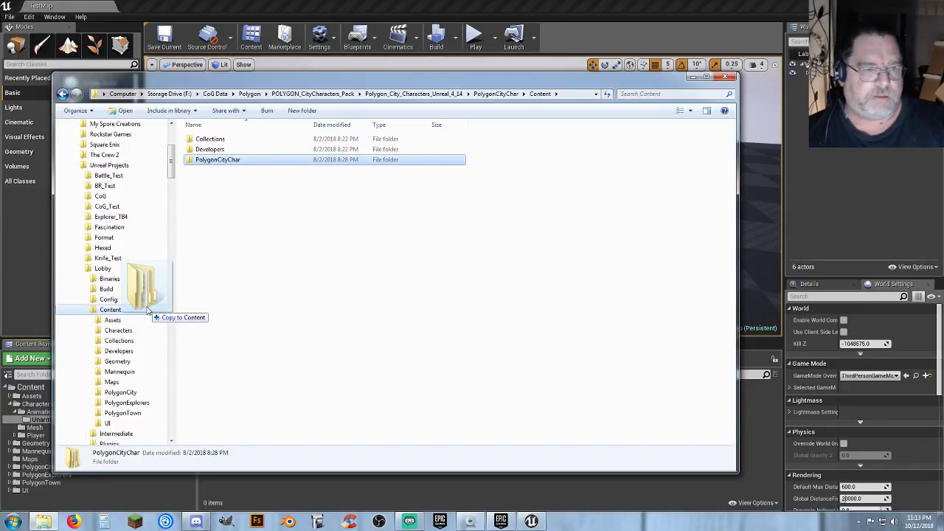
right_click_drag(147, 310, 148, 309)
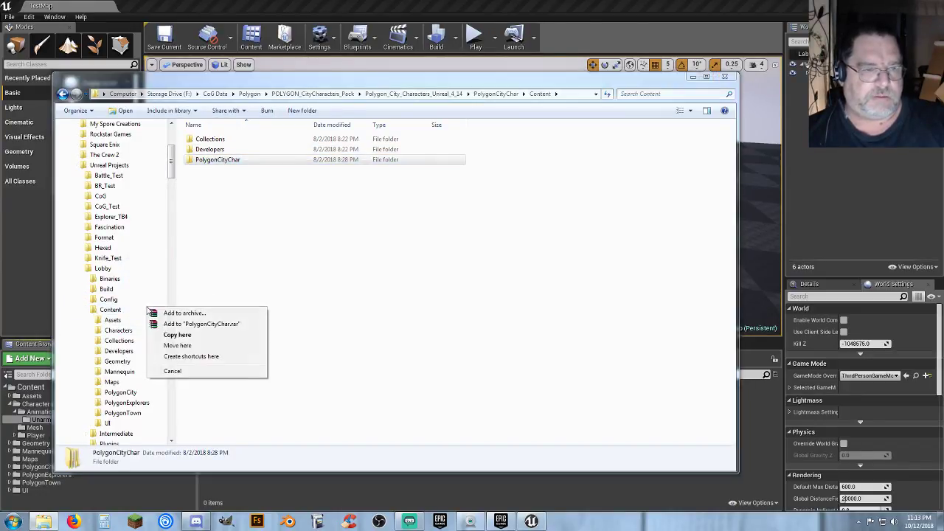
left_click(189, 336)
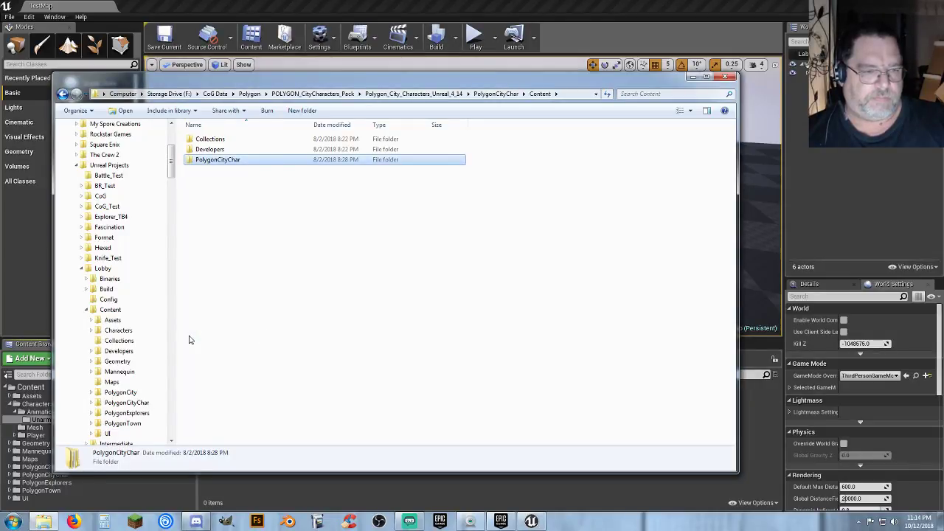
left_click(692, 77)
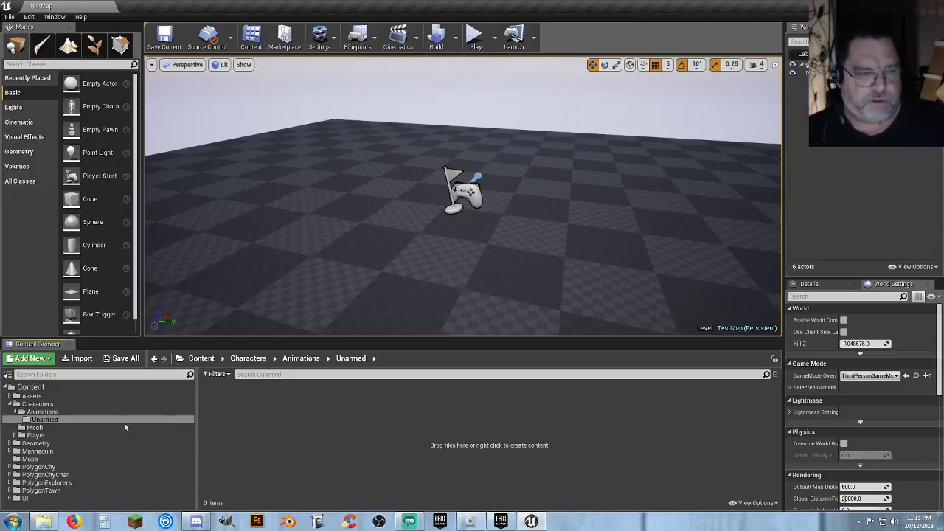
Step: Copy SK_Chr_Explorer_Male_01_Skeleton from PolygonExplorers/Meshes/Character into the Characters/Mesh folder
left_click(35, 428)
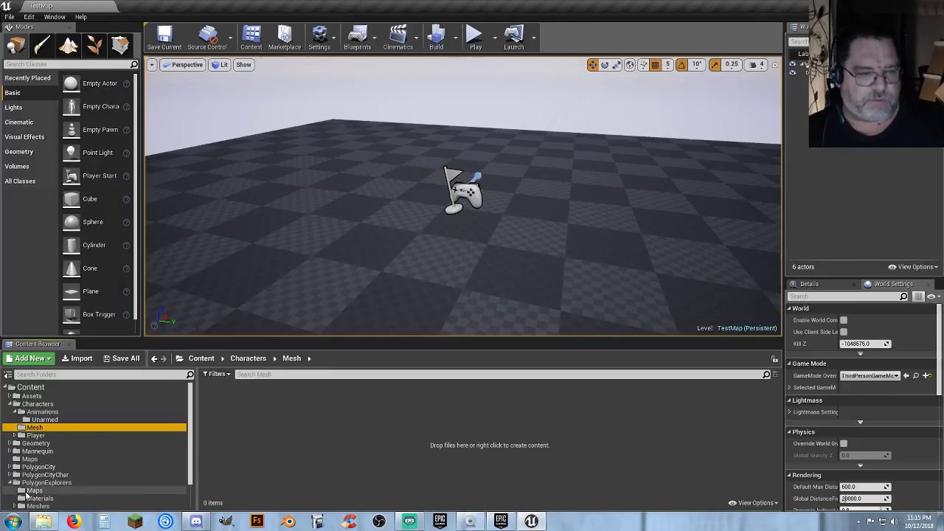
scroll(26, 494, "down", 2)
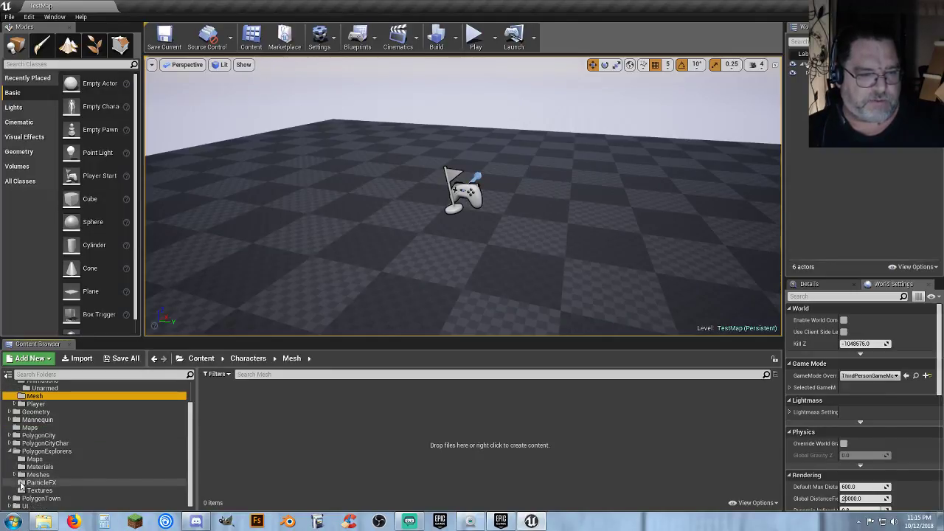
left_click(15, 476)
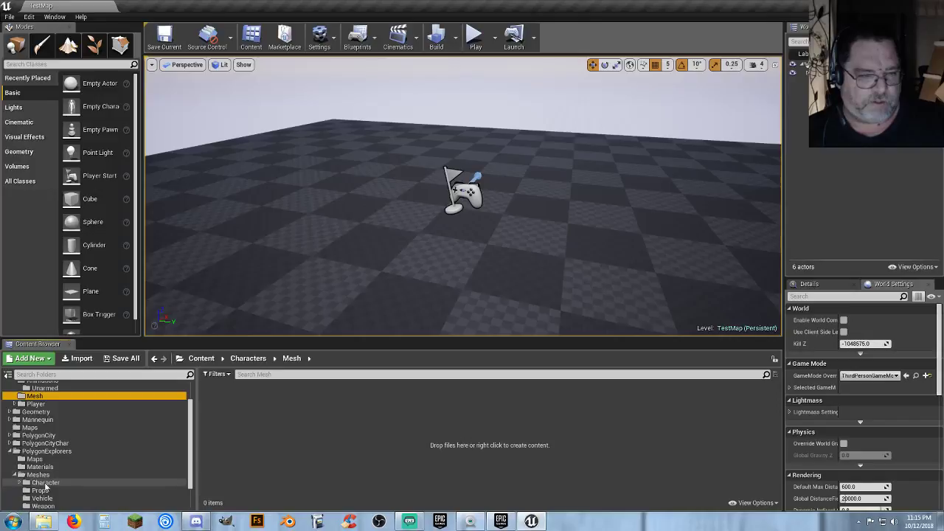
left_click(42, 483)
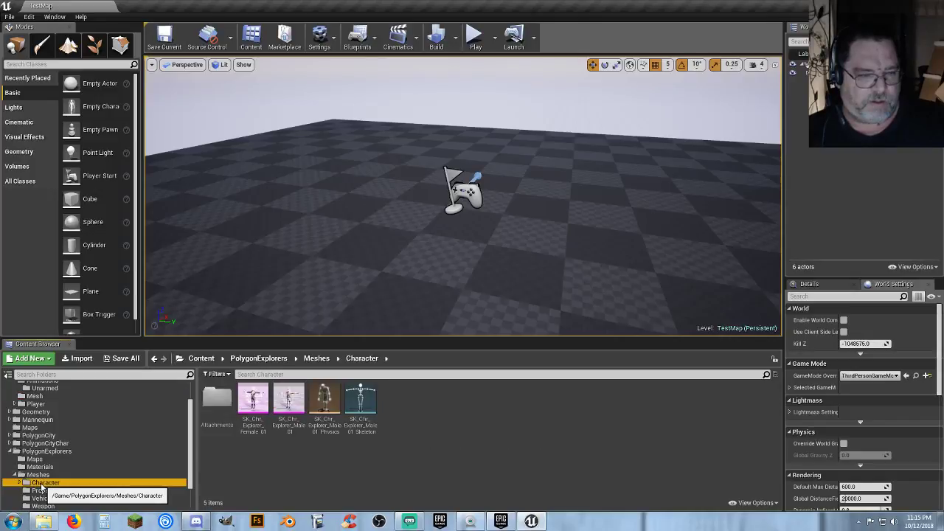
left_click(363, 431)
left_click_drag(190, 454, 191, 431)
left_click_drag(367, 434, 55, 433)
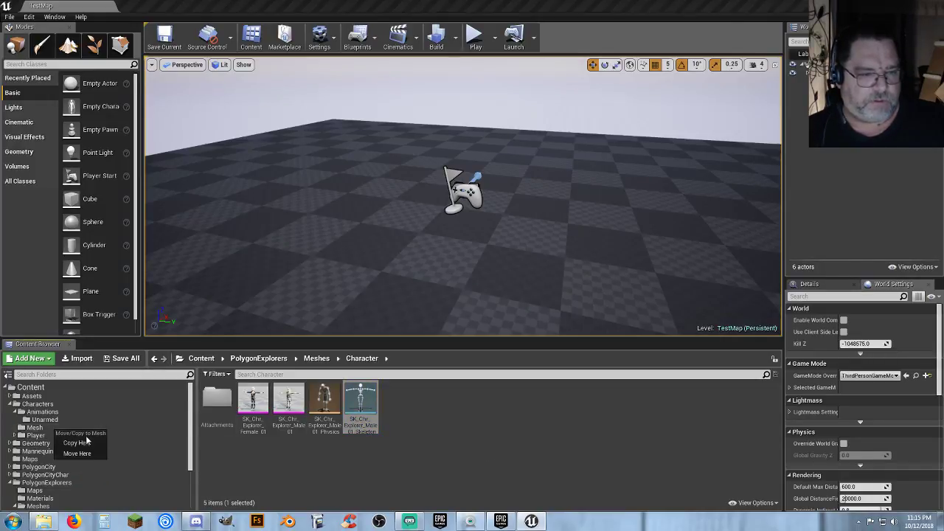
left_click(77, 442)
Step: Rename the copied skeleton in Characters/Mesh as SK_Polygon, and open it briefly in the skeleton editor
left_click(34, 427)
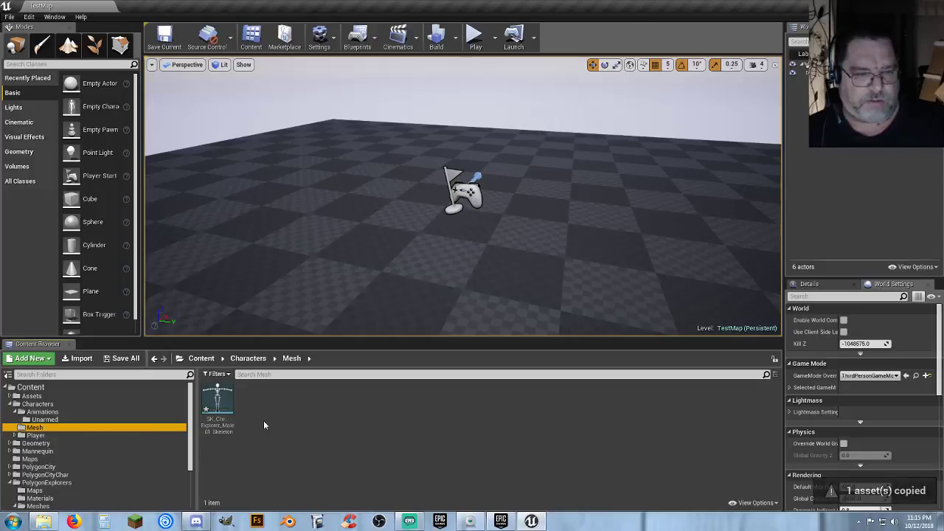
left_click(217, 402)
key("F2")
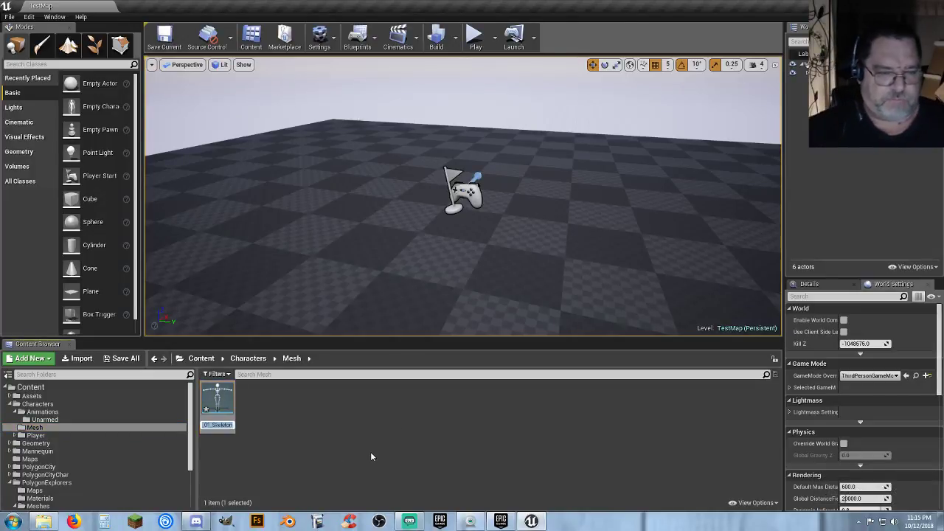
type("SK")
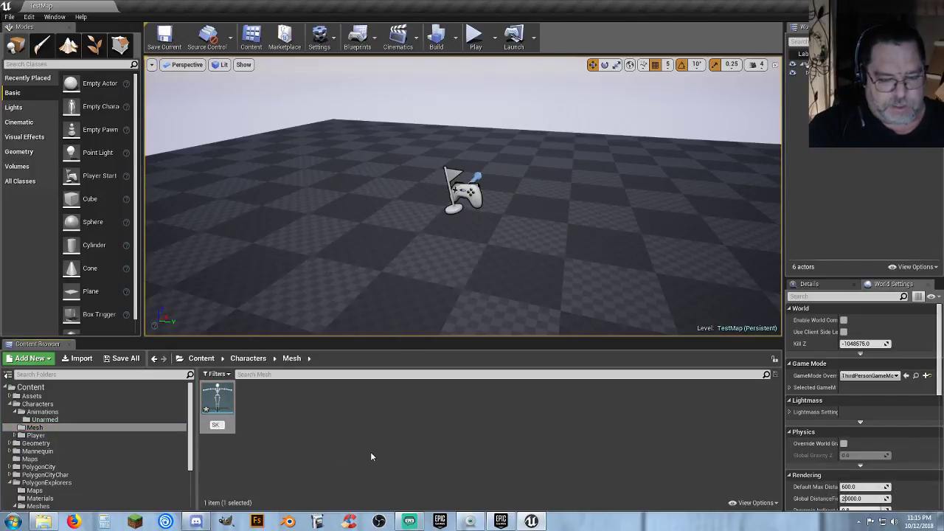
type("_Polygon")
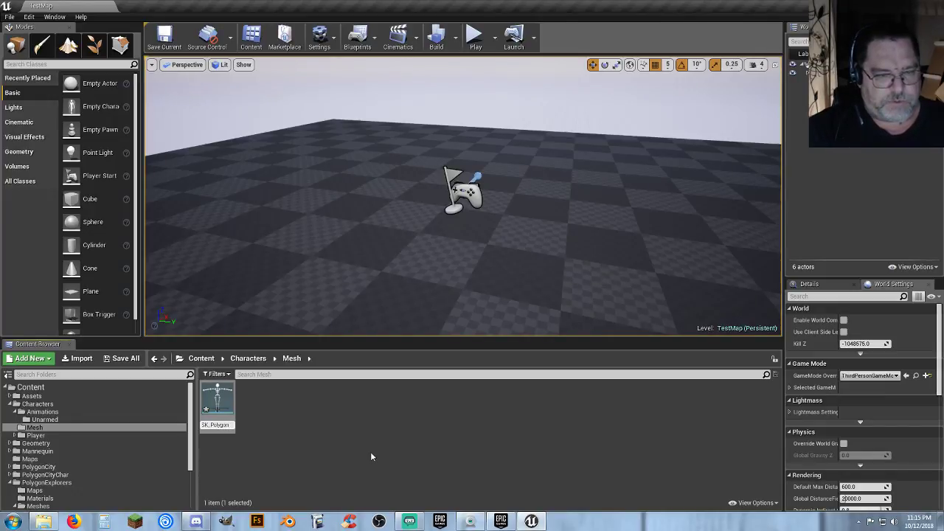
key("Return")
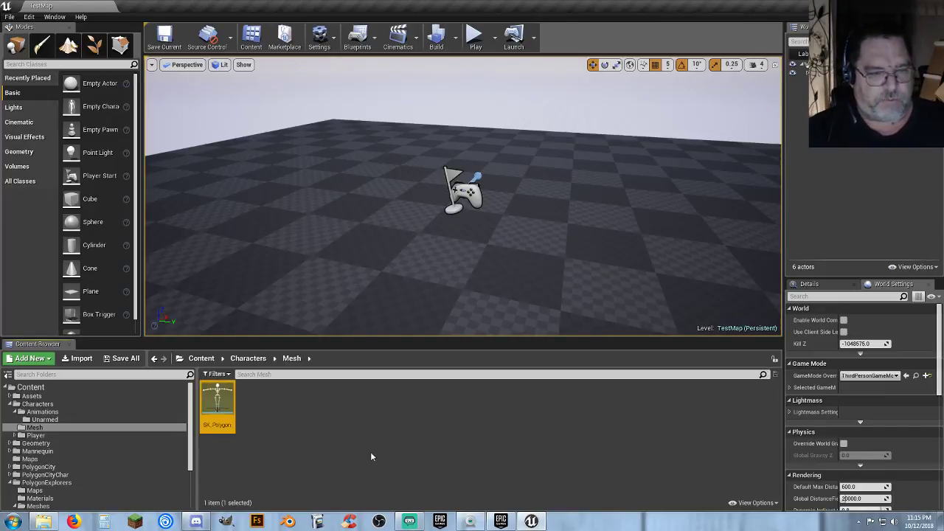
key("Return")
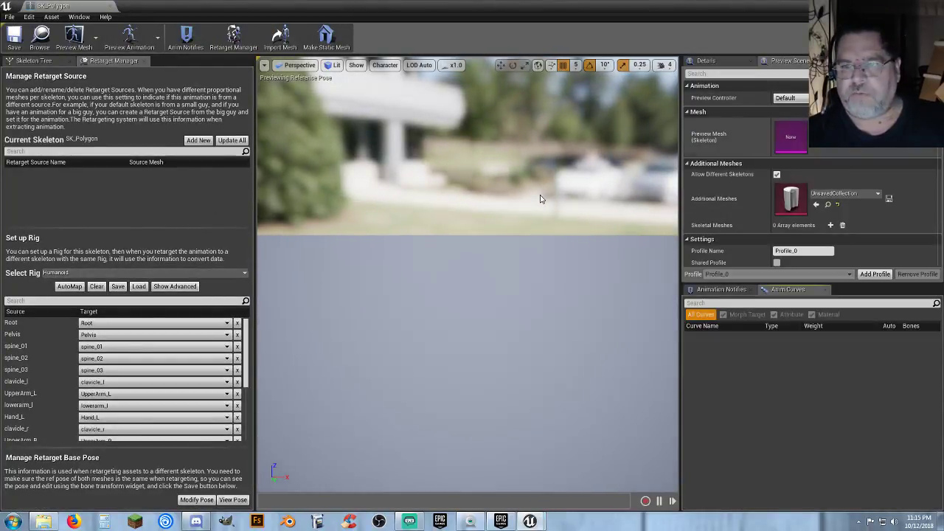
left_click(108, 8)
Step: Select the female and male explorer meshes in PolygonExplorers/Meshes/Character and assign the SK_Polygon skeleton to the first one
scroll(62, 472, "down", 2)
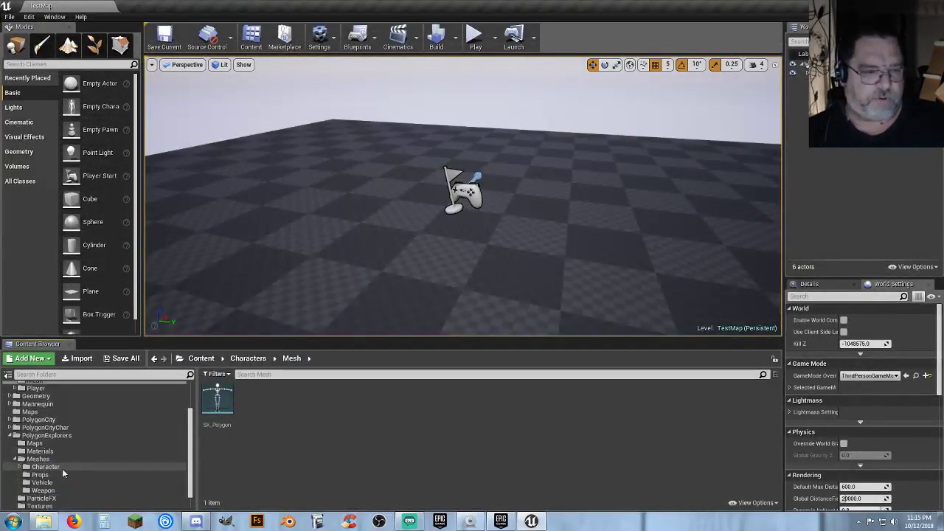
scroll(62, 470, "down", 1)
left_click(45, 451)
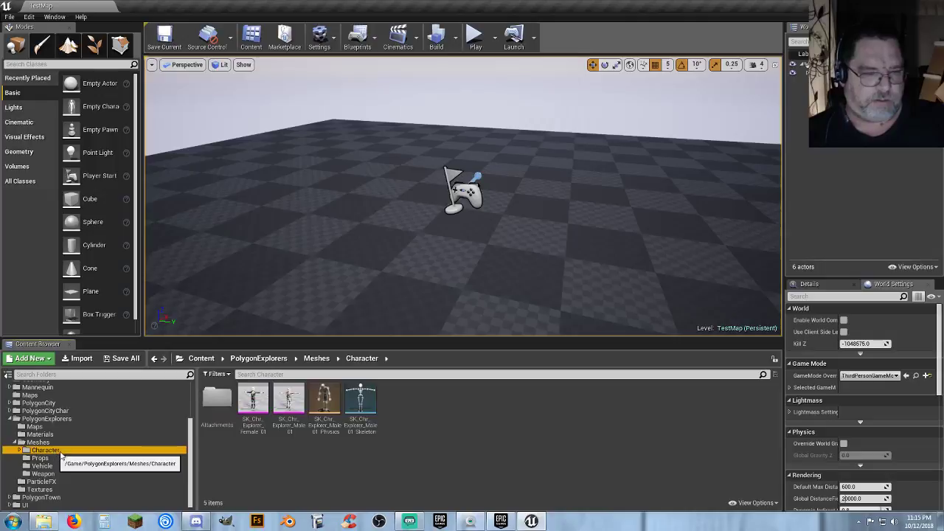
left_click(253, 405)
left_click(288, 417, "ctrl")
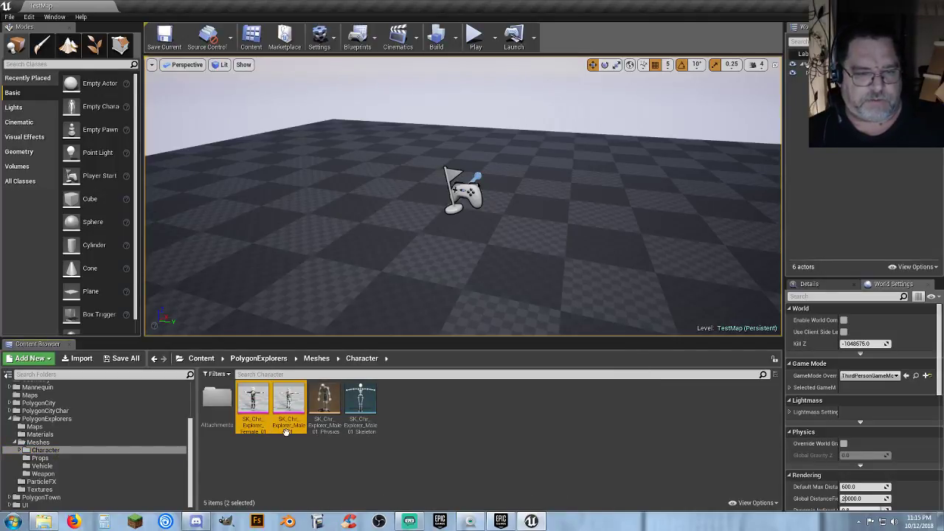
right_click(288, 428)
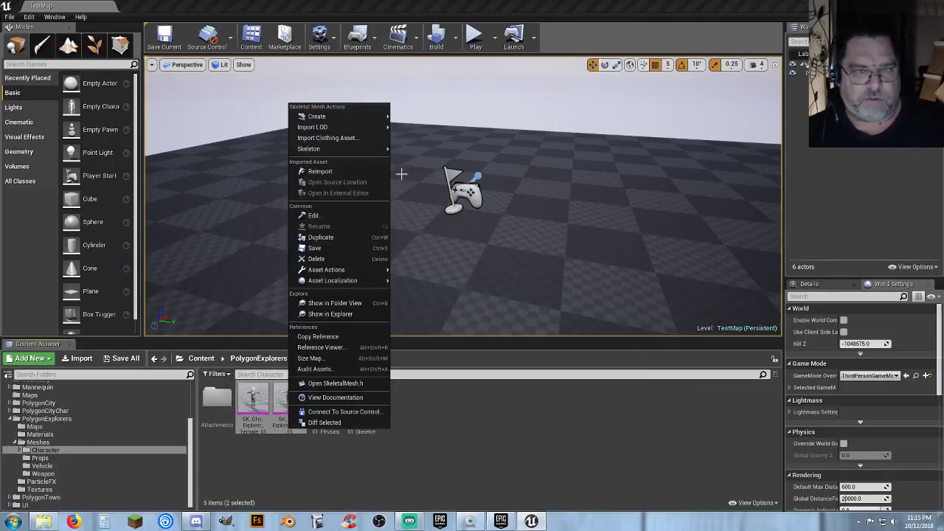
mouse_move(377, 149)
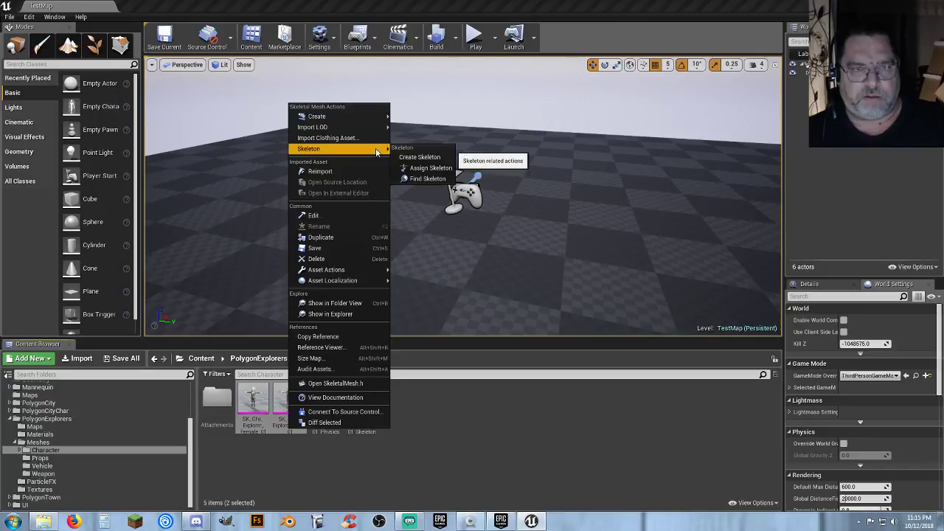
left_click(427, 168)
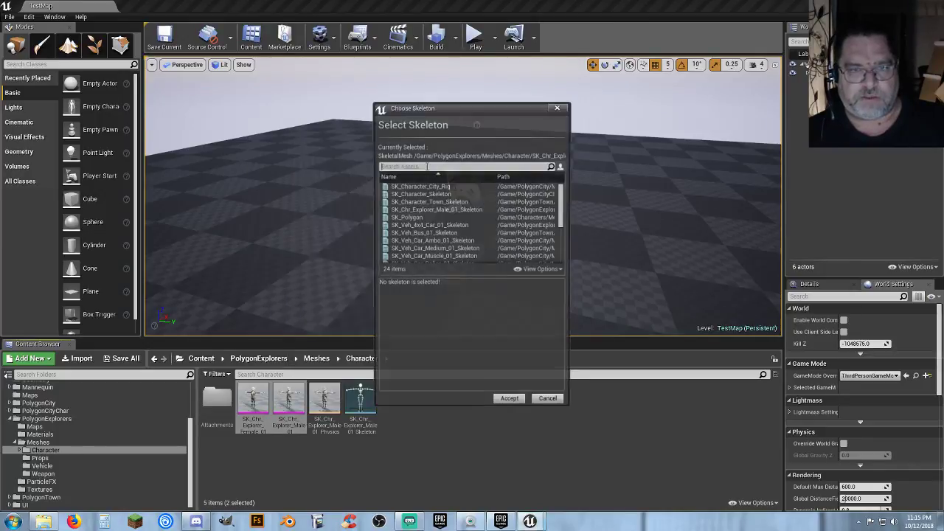
left_click(421, 218)
left_click(508, 403)
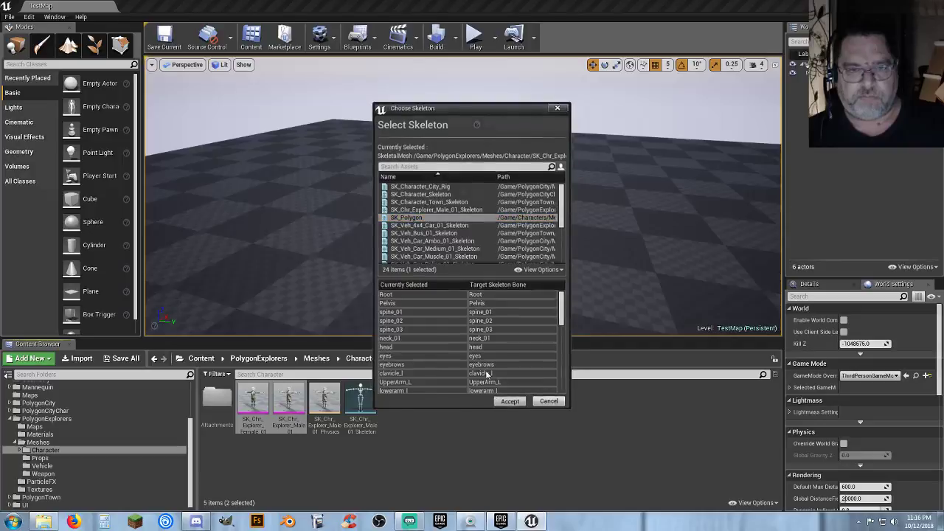
Step: Assign the SK_Polygon skeleton to the second explorer mesh and save both modified skeletal meshes
left_click(412, 218)
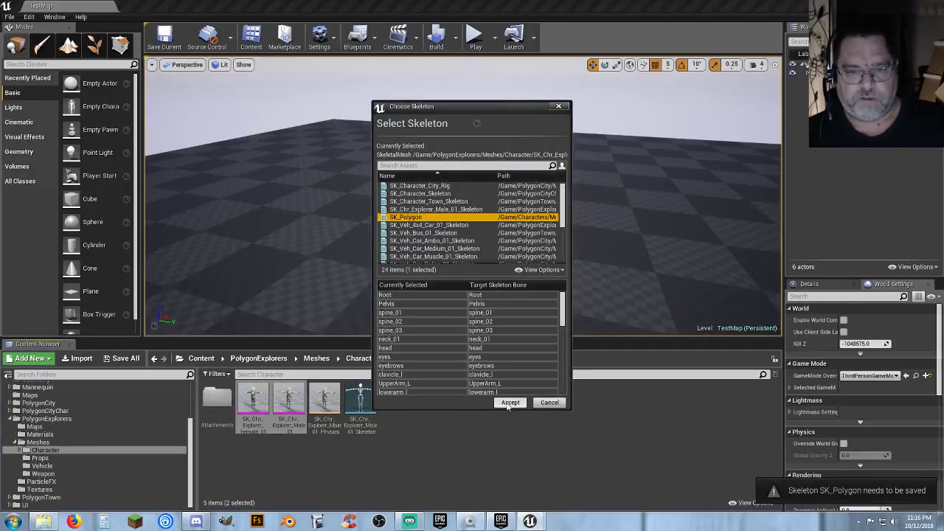
left_click(510, 403)
left_click(122, 358)
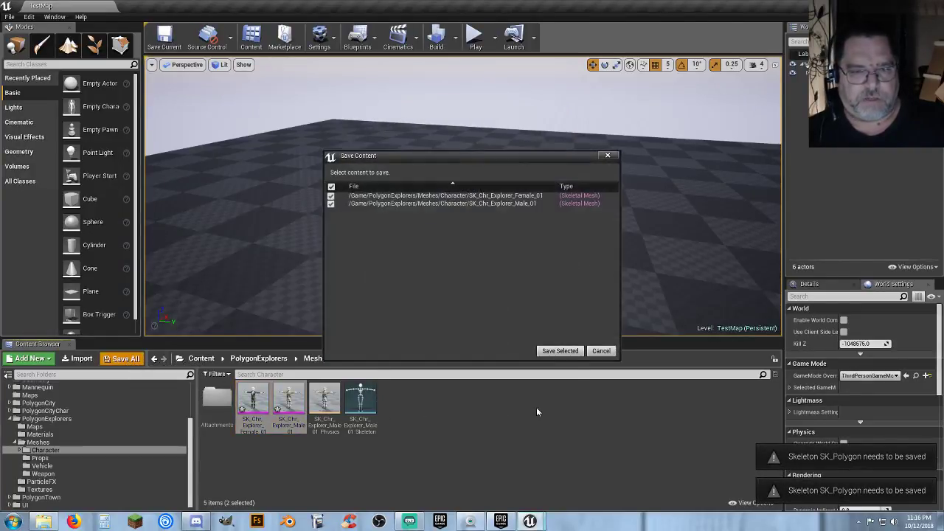
left_click(557, 351)
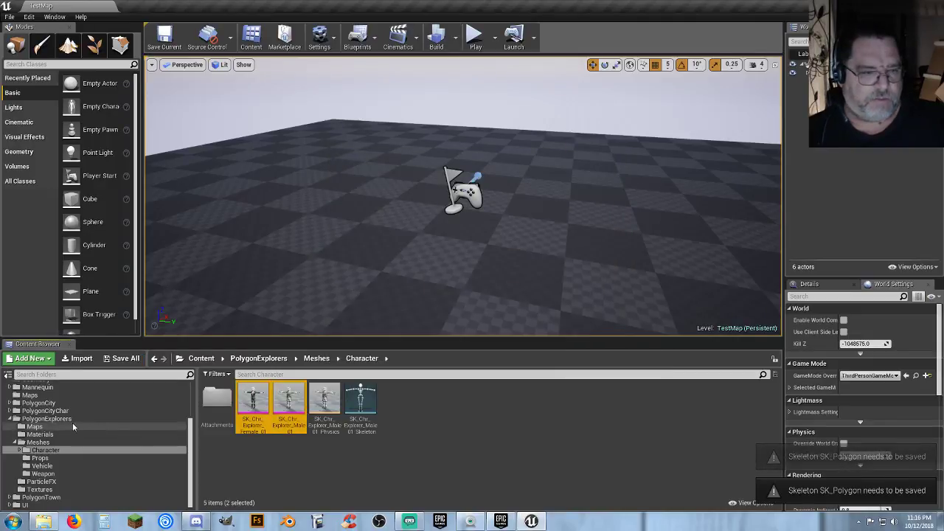
Step: Open SK_Polygon from Characters/Mesh, apply SK_Chr_Explorer_Male_01 as its preview mesh, and save the skeleton
scroll(66, 423, "up", 3)
left_click(119, 427)
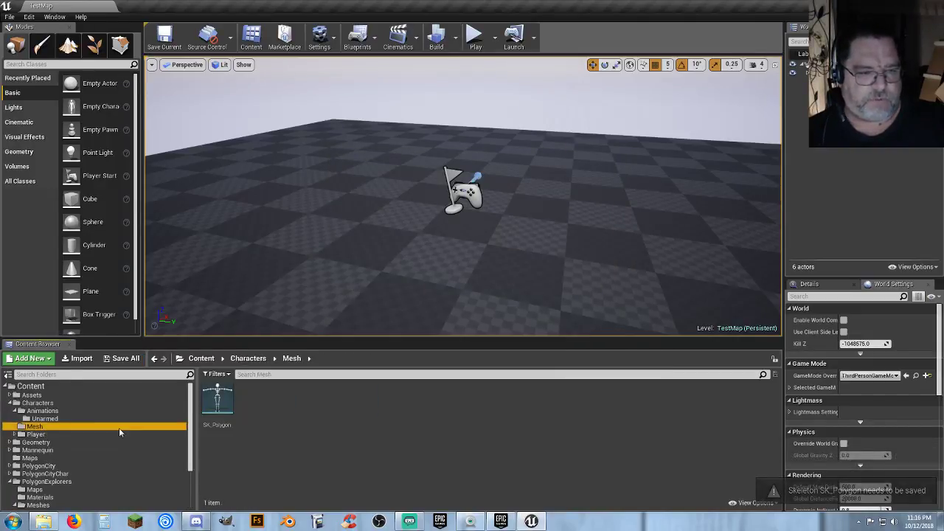
double_click(217, 402)
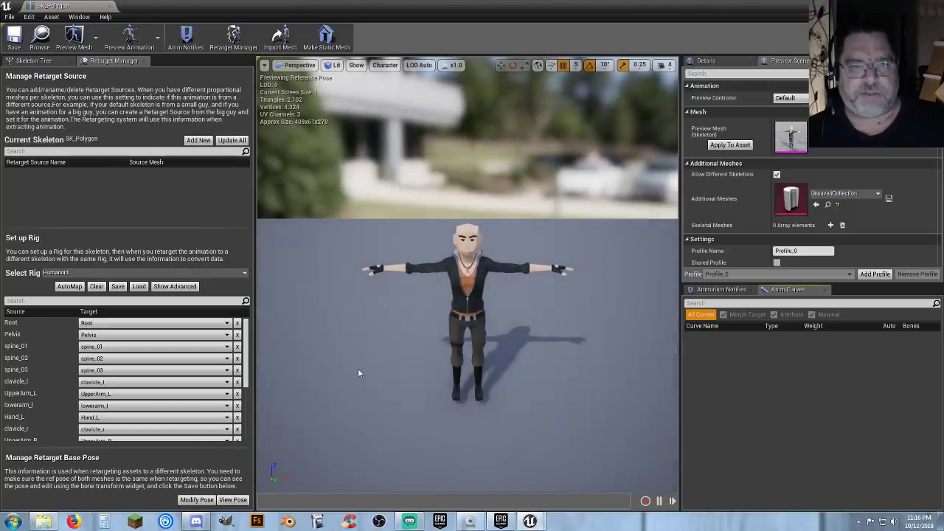
left_click(843, 131)
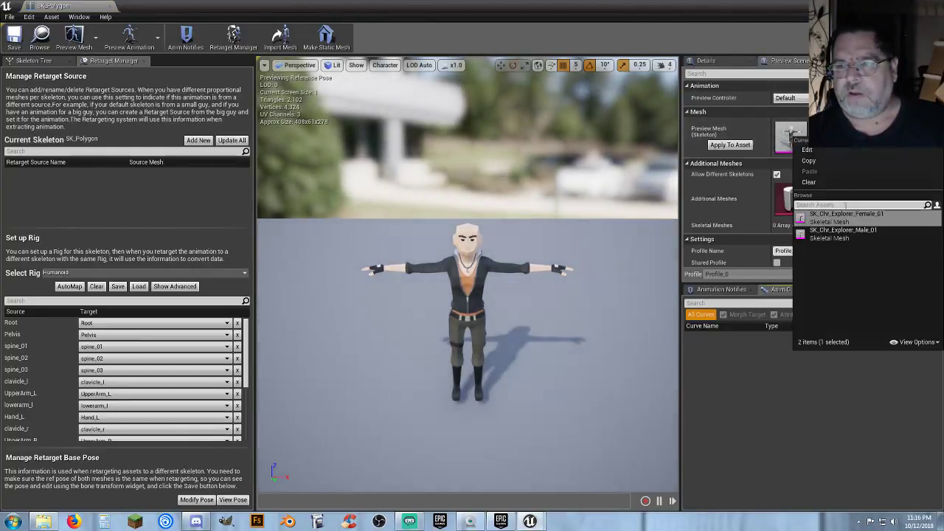
left_click(843, 233)
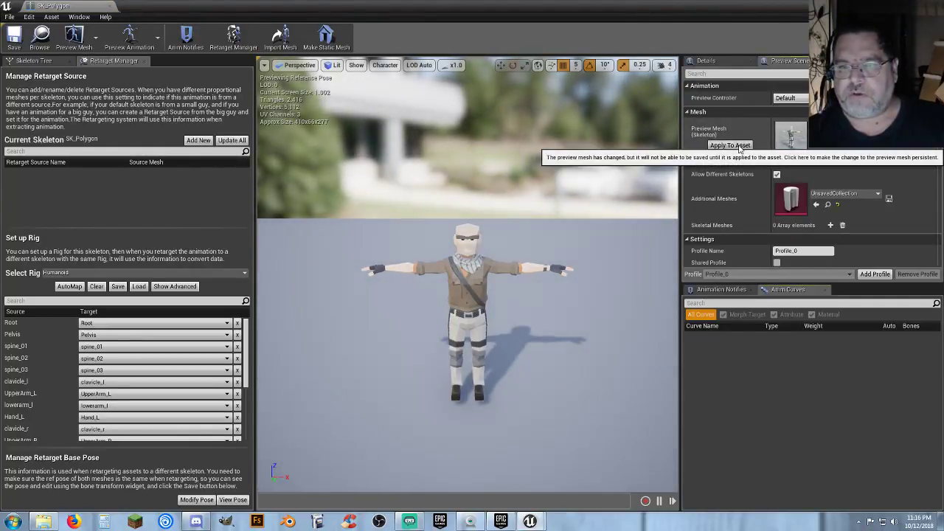
left_click(738, 145)
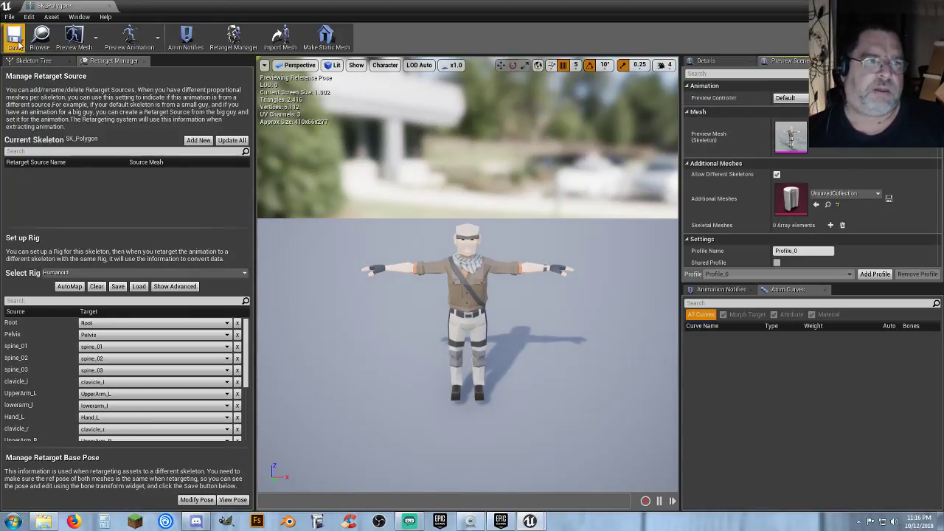
left_click(18, 41)
left_click(110, 6)
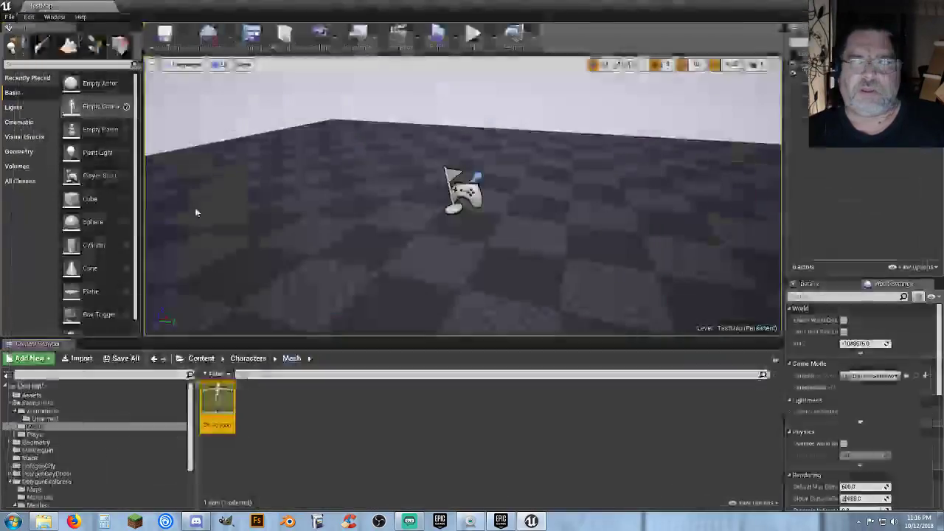
Step: Select all nine skeletal meshes in PolygonTown/Meshes/Characters and assign SK_Polygon to the first one, merging all the listed ik foot and hand bones
left_click(10, 482)
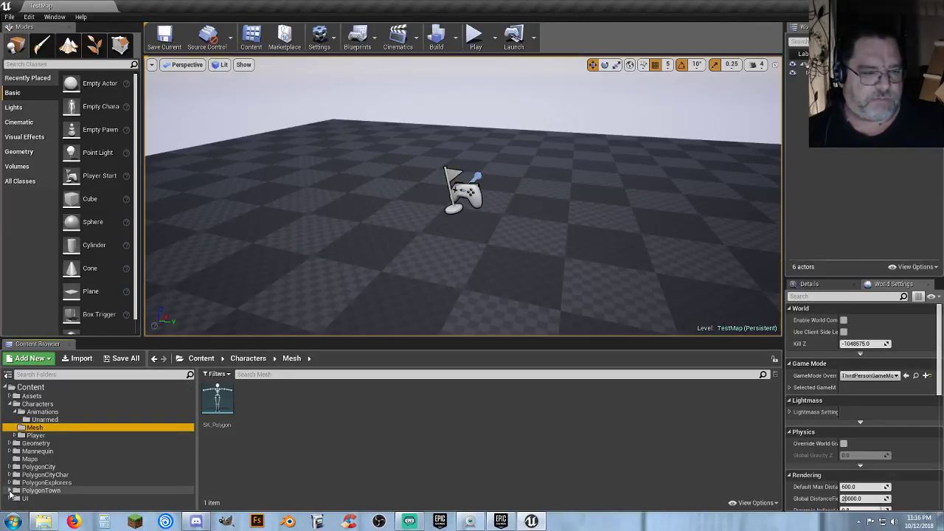
scroll(16, 491, "down", 1)
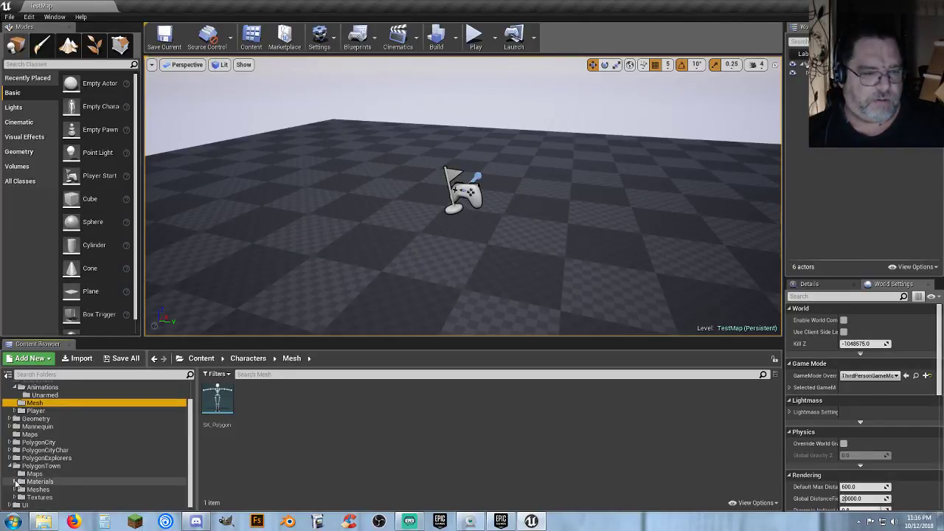
scroll(19, 492, "down", 1)
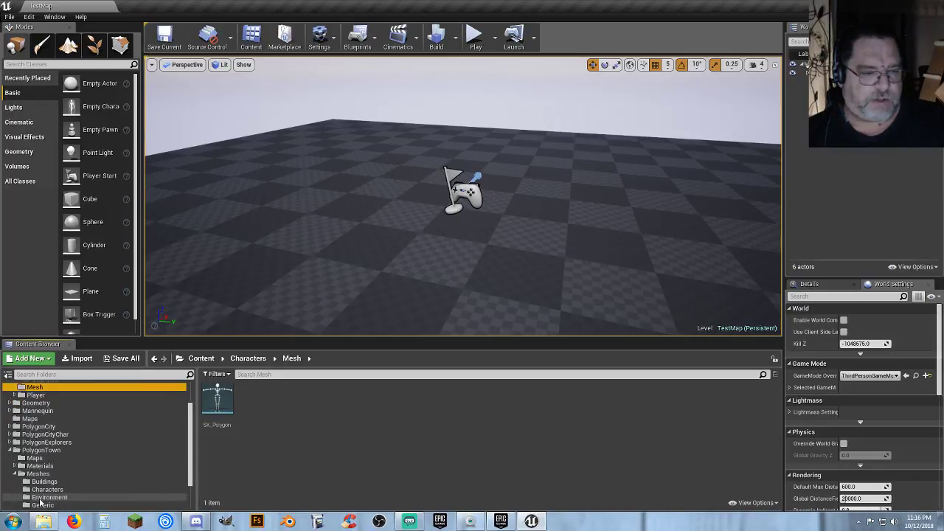
left_click(48, 490)
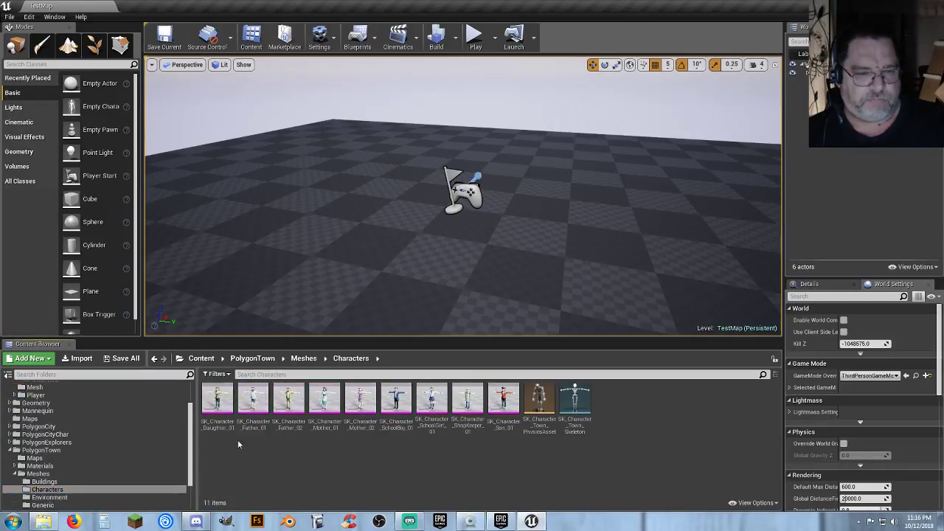
left_click(219, 412)
left_click(502, 404, "shift")
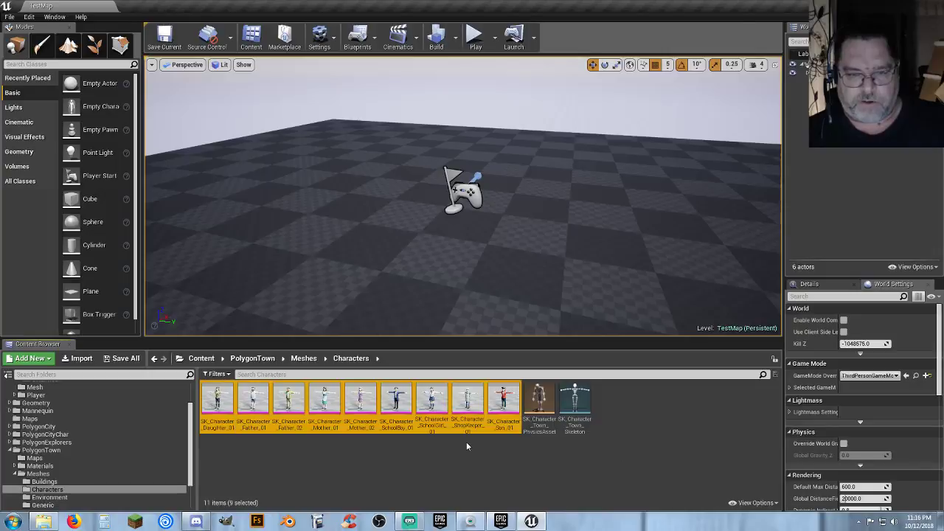
right_click(328, 426)
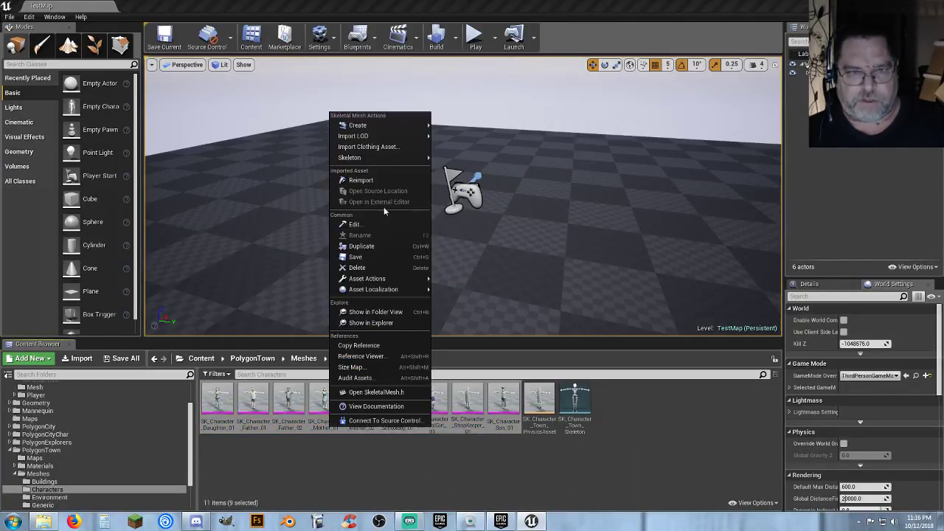
mouse_move(393, 159)
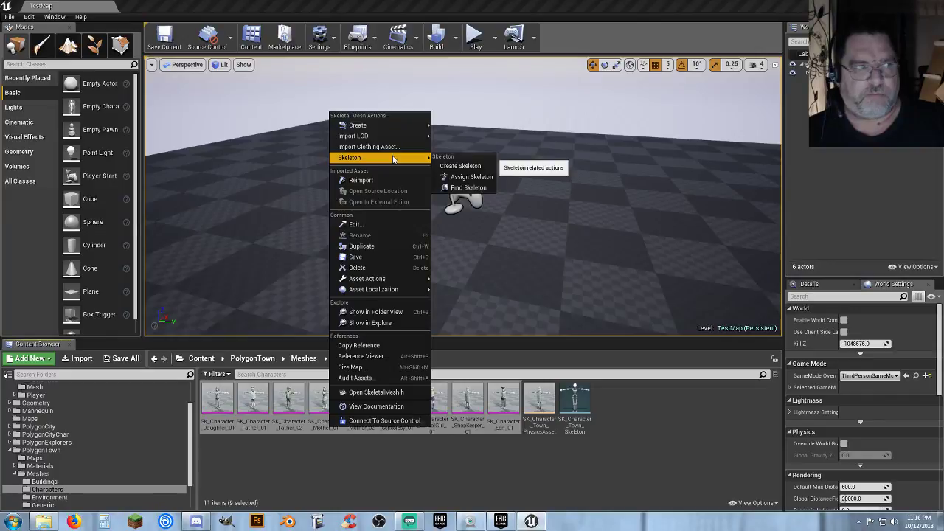
left_click(473, 178)
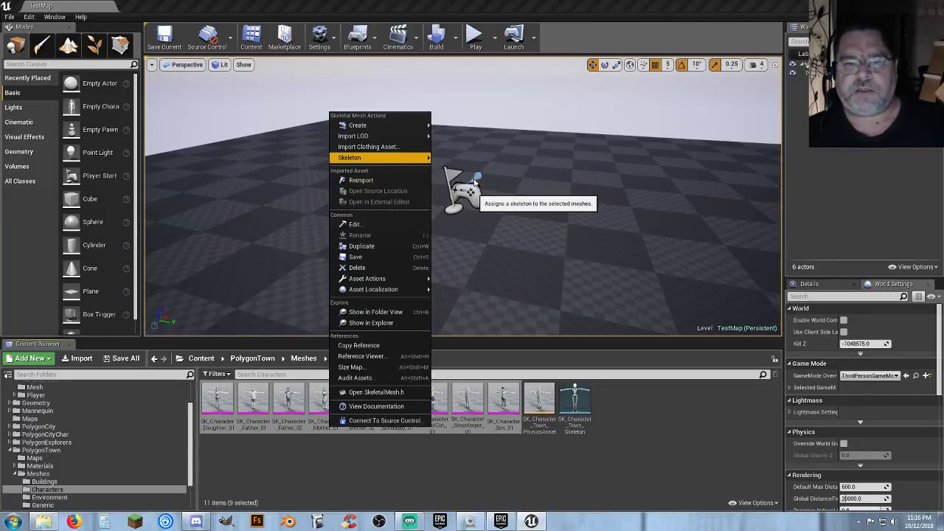
left_click(417, 217)
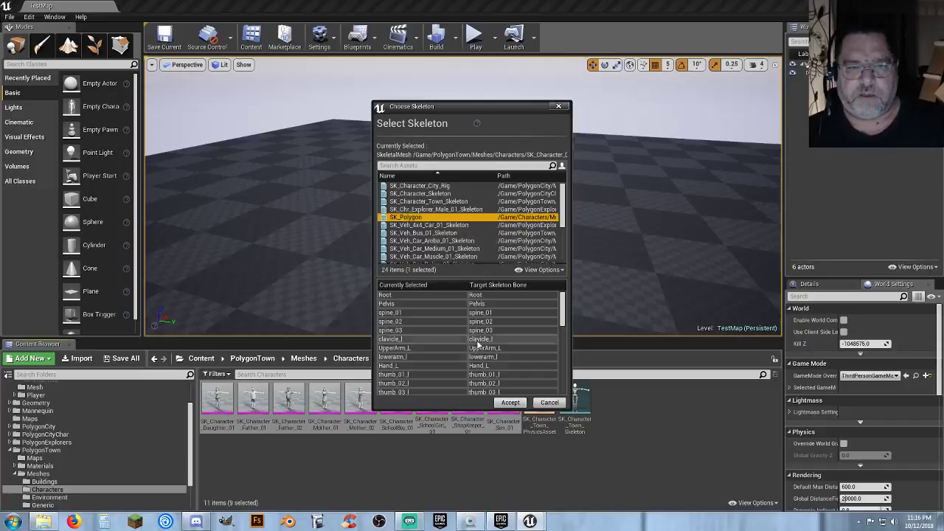
left_click(511, 402)
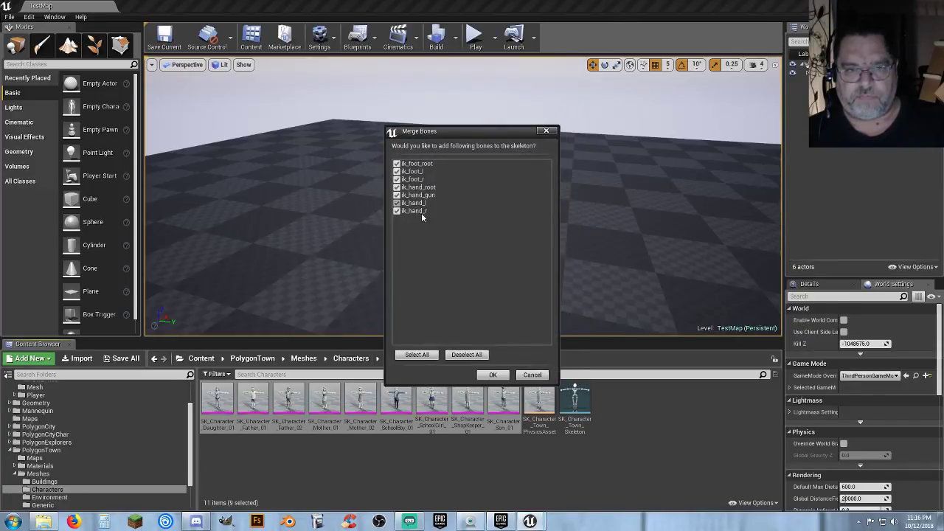
left_click(492, 375)
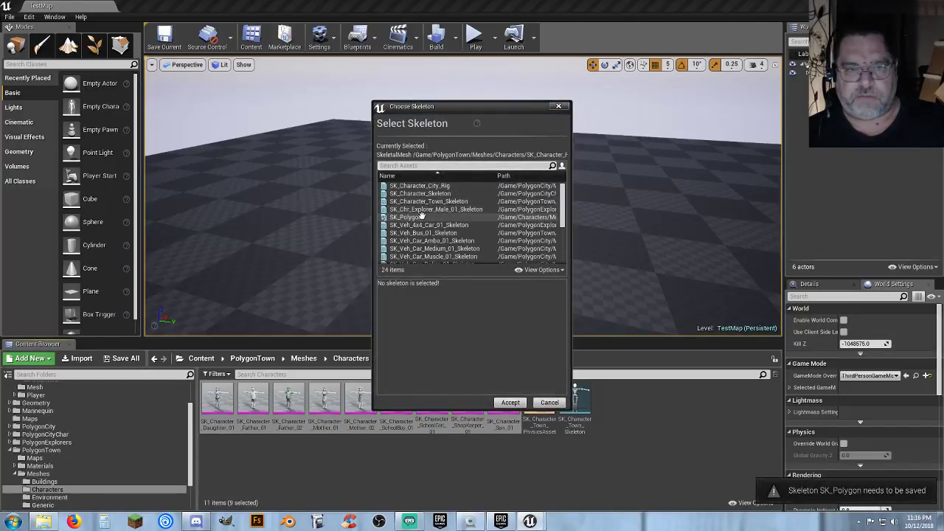
Step: Assign the SK_Polygon skeleton to each of the remaining selected PolygonTown character meshes
left_click(420, 216)
left_click(510, 402)
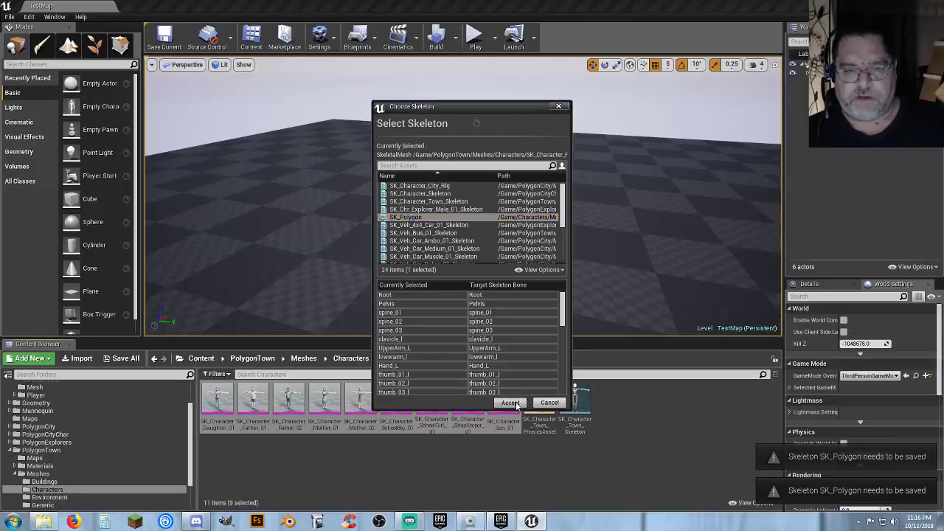
left_click(510, 402)
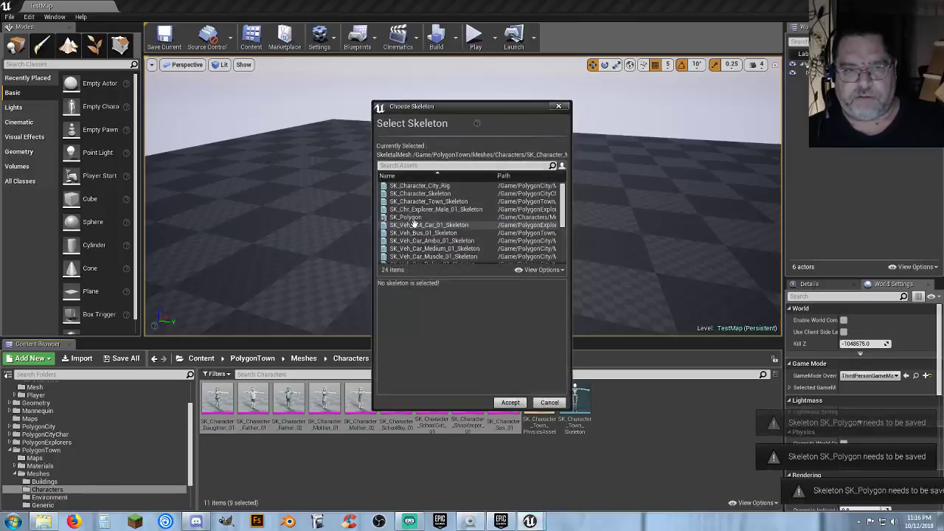
left_click(511, 403)
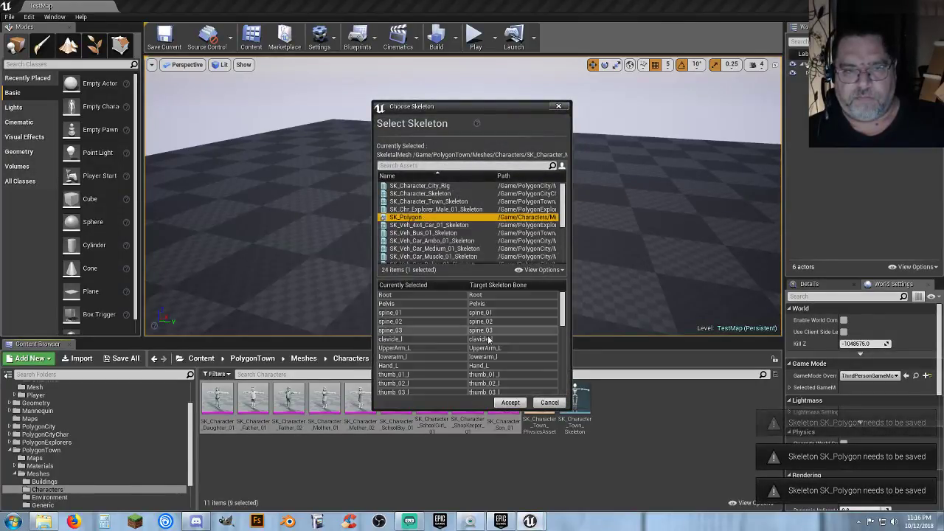
left_click(510, 402)
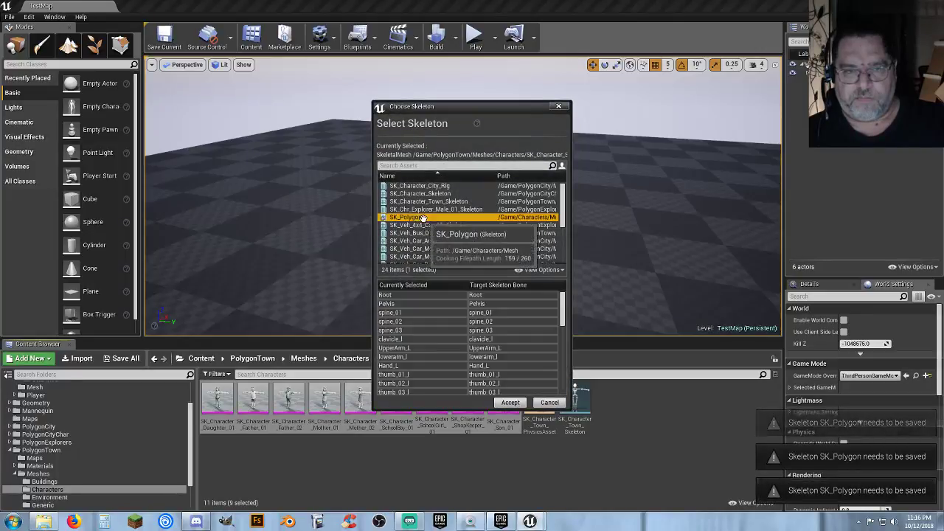
left_click(511, 403)
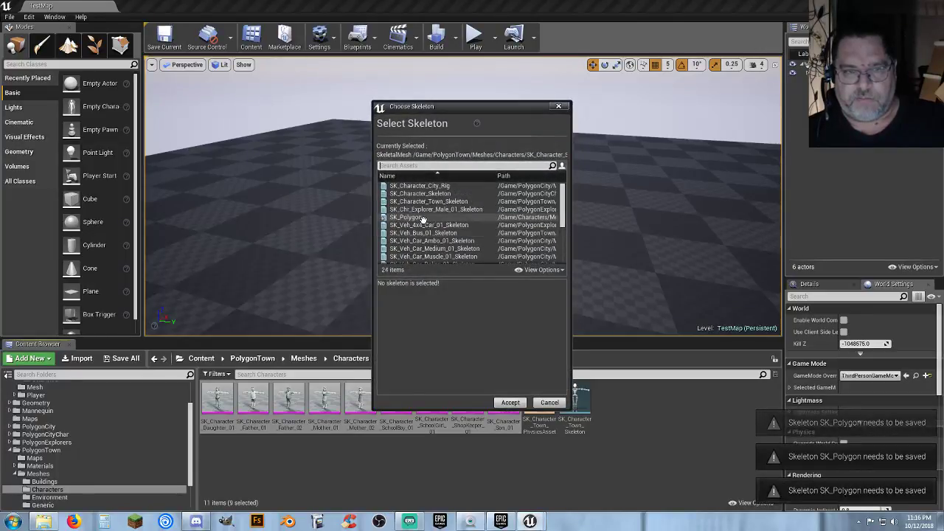
left_click(510, 403)
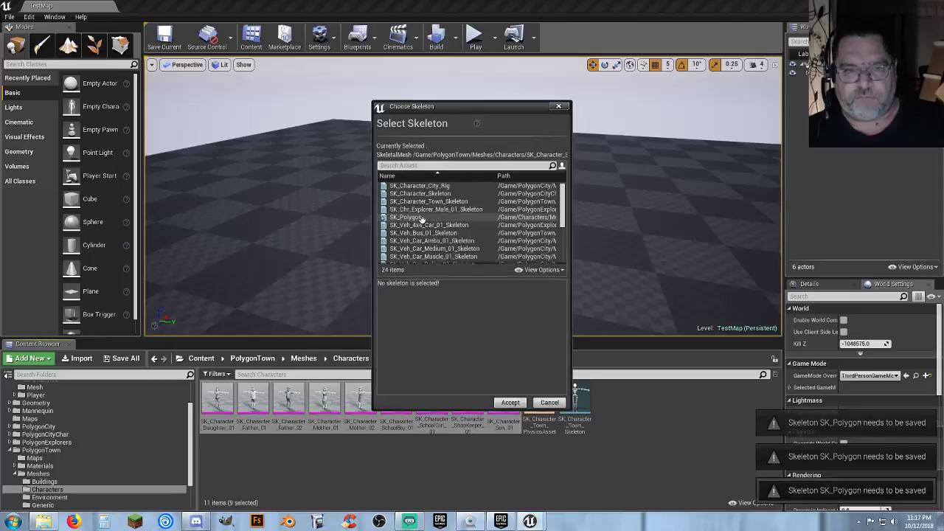
left_click(511, 403)
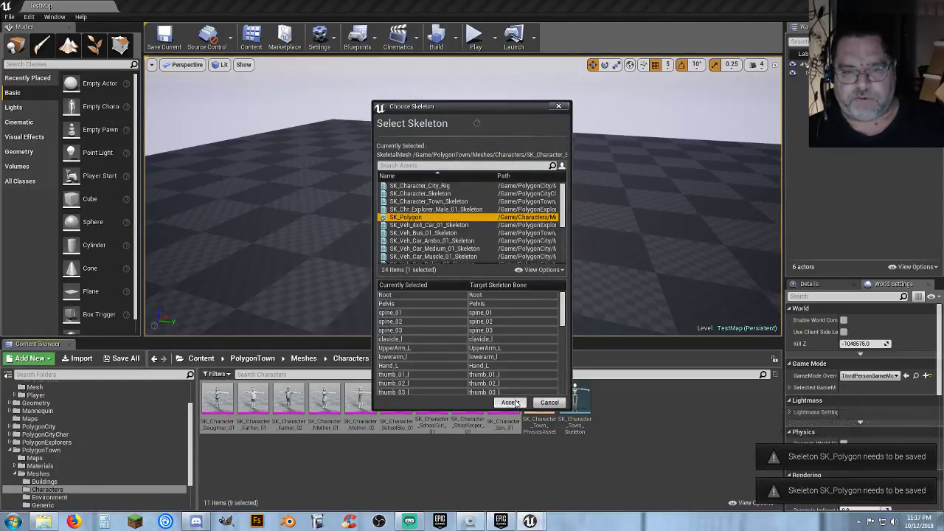
left_click(510, 403)
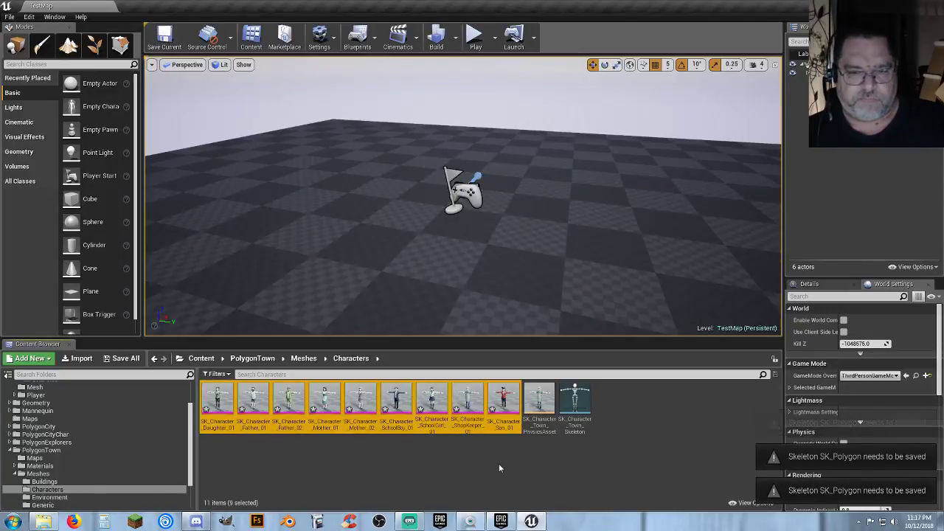
Step: Save the modified SK_Polygon skeleton and all the modified PolygonTown character meshes
left_click(500, 468)
left_click(123, 360)
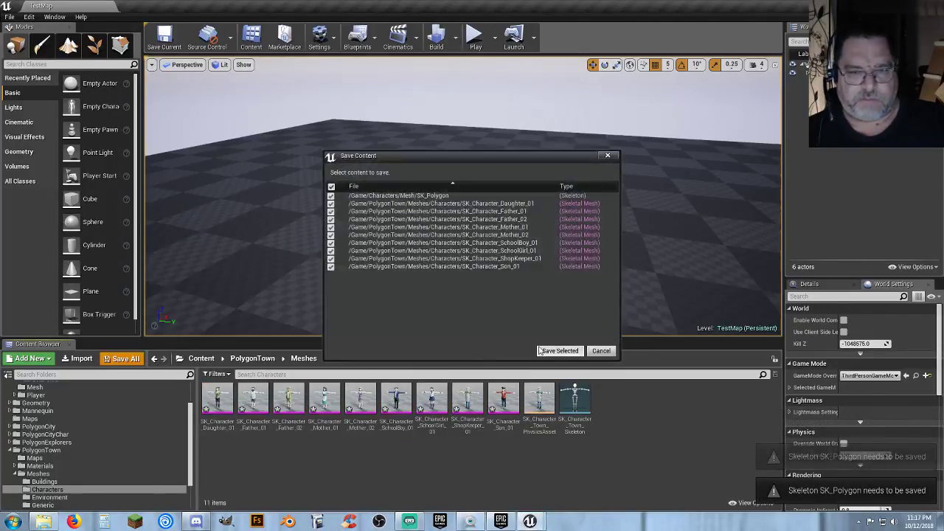
left_click(558, 347)
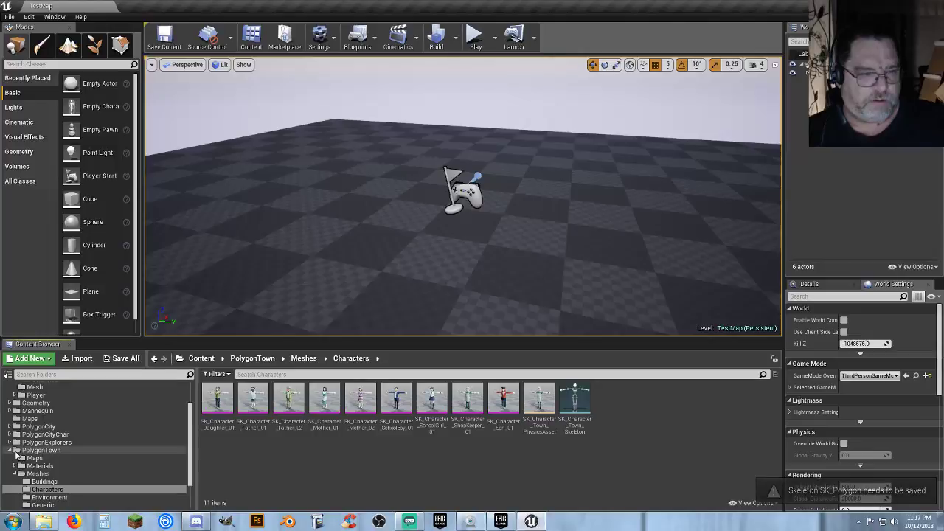
Step: Select every skeletal mesh in PolygonCityChar/Characters, leaving out the physics asset and the skeleton
left_click(10, 451)
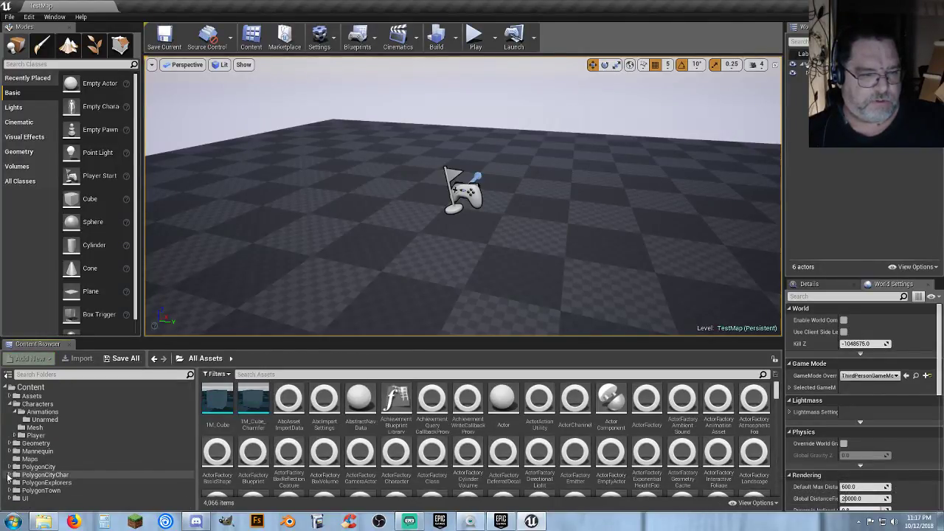
left_click(9, 477)
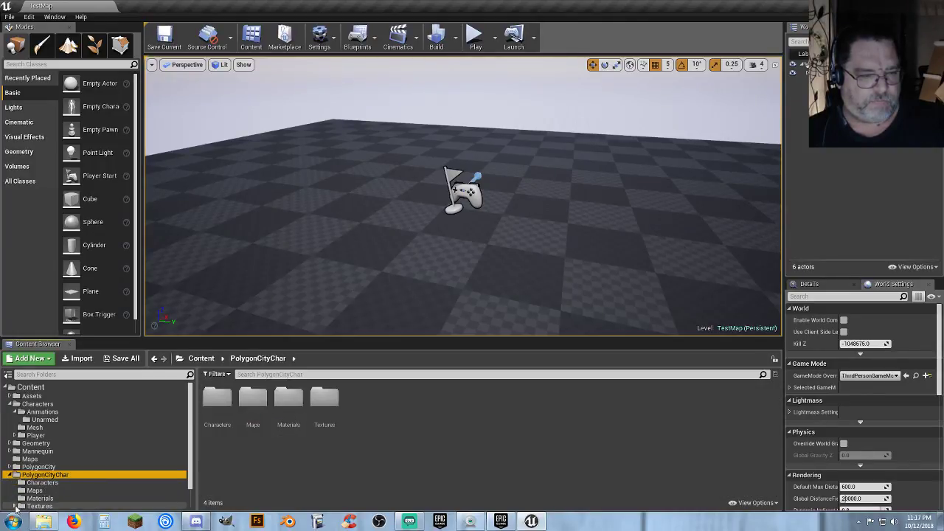
scroll(15, 509, "down", 1)
left_click(42, 458)
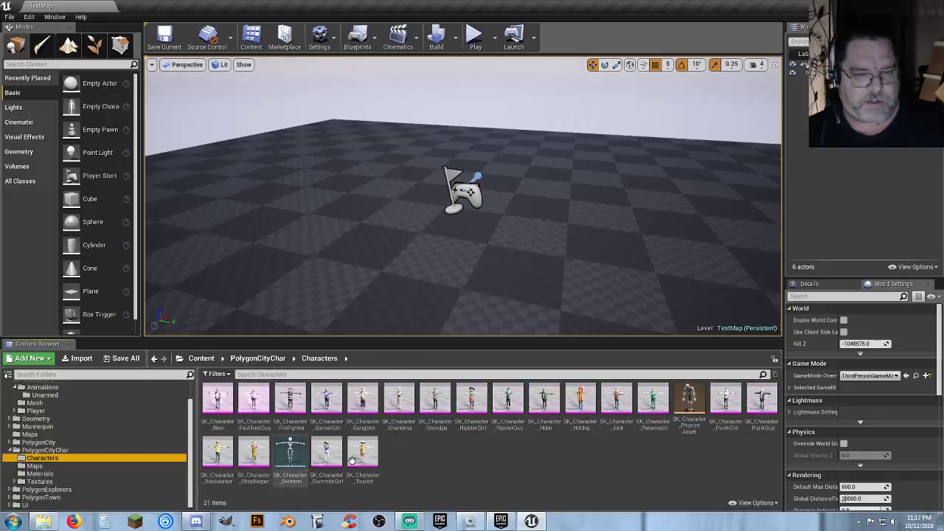
left_click(218, 399)
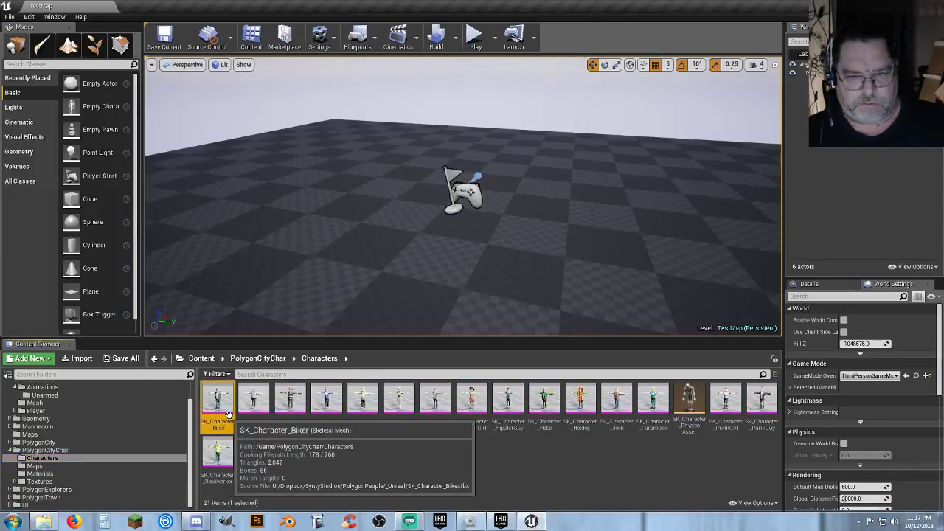
left_click(646, 424, "shift")
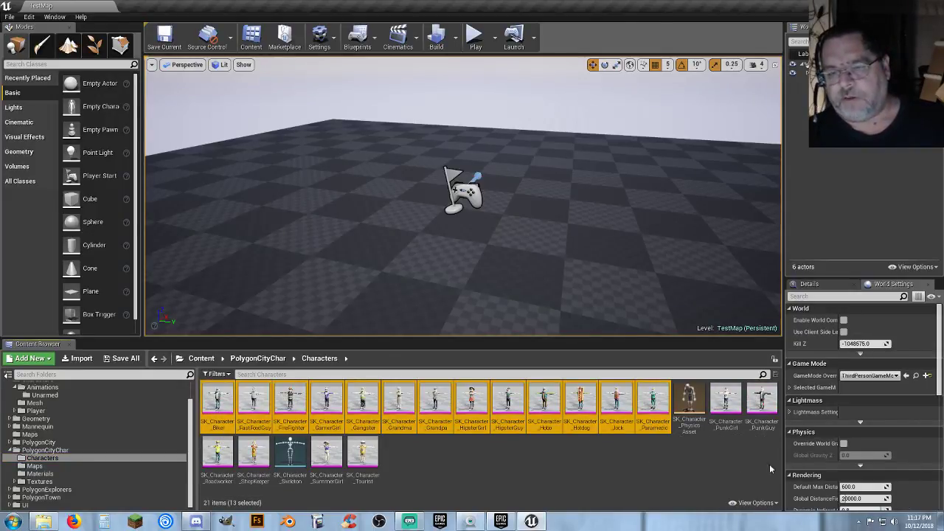
left_click(728, 424, "ctrl")
left_click(760, 419, "ctrl")
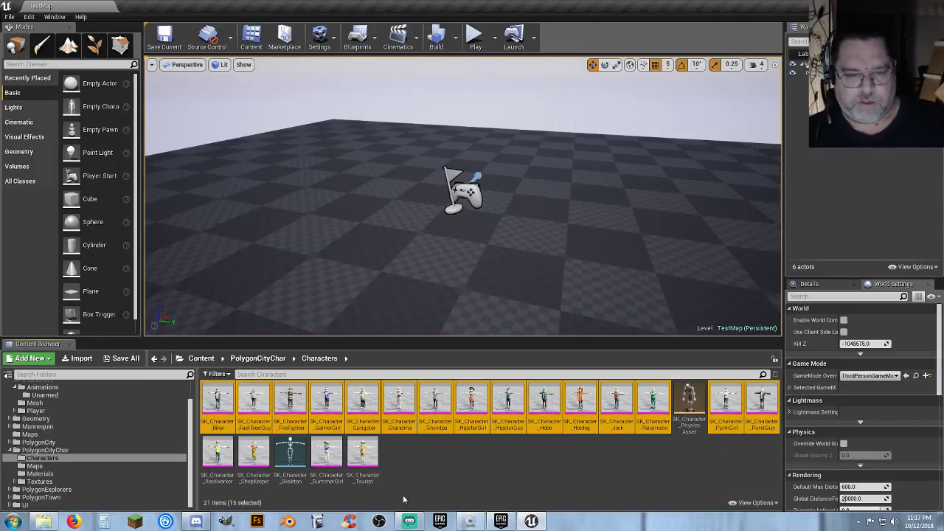
left_click(362, 453, "ctrl")
left_click(327, 454, "ctrl")
left_click(257, 475, "ctrl")
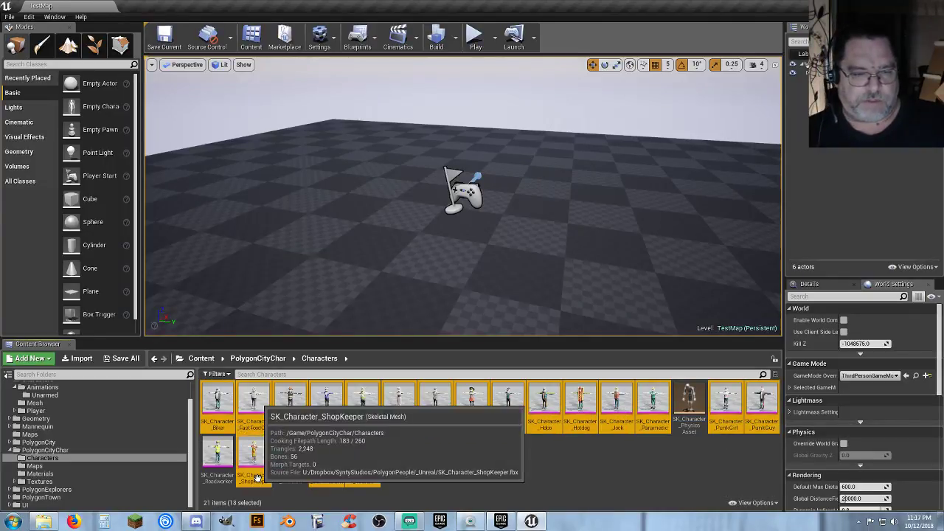
left_click(217, 454, "ctrl")
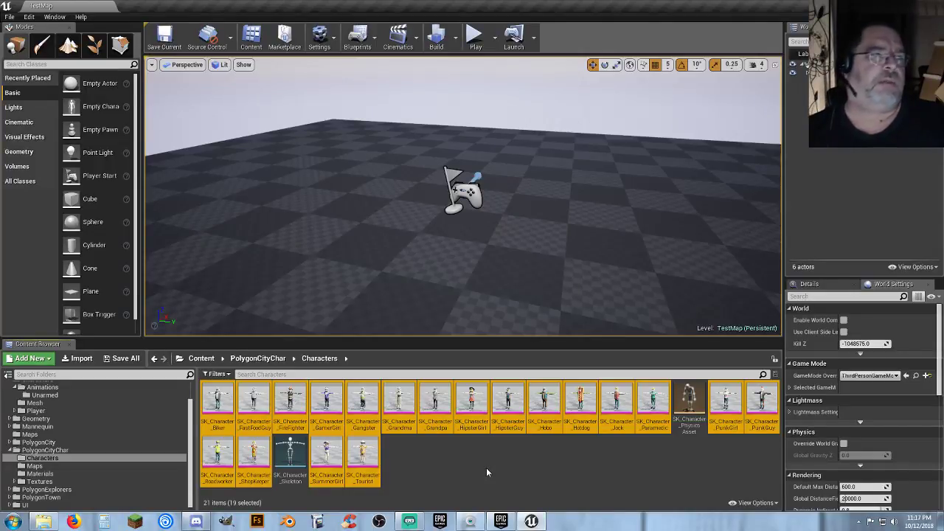
Step: Assign the SK_Polygon skeleton to SK_Character_Biker, the first of the selected PolygonCityChar skeletal meshes
right_click(507, 425)
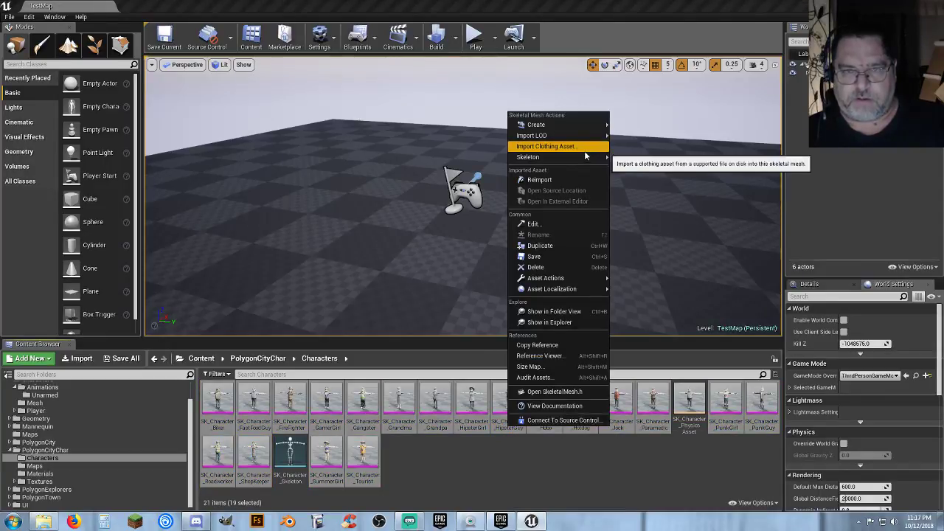
mouse_move(583, 159)
left_click(644, 176)
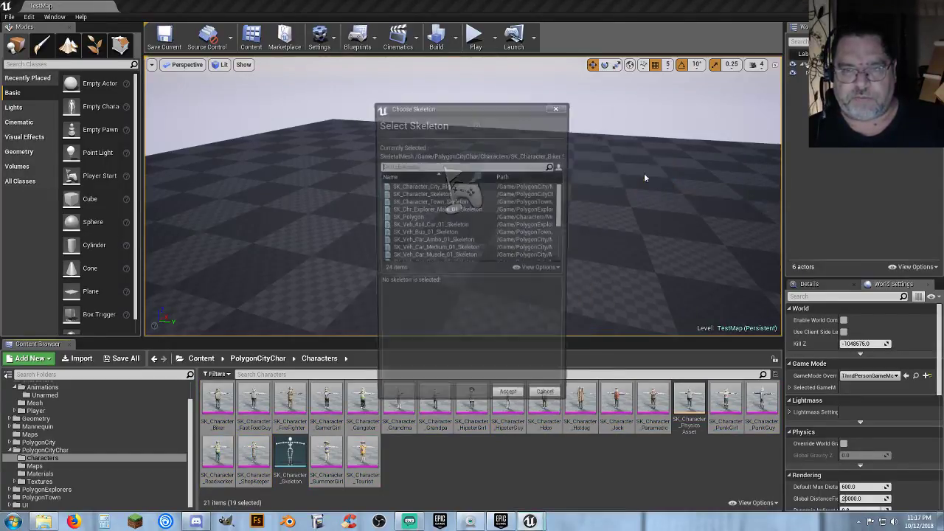
left_click(448, 217)
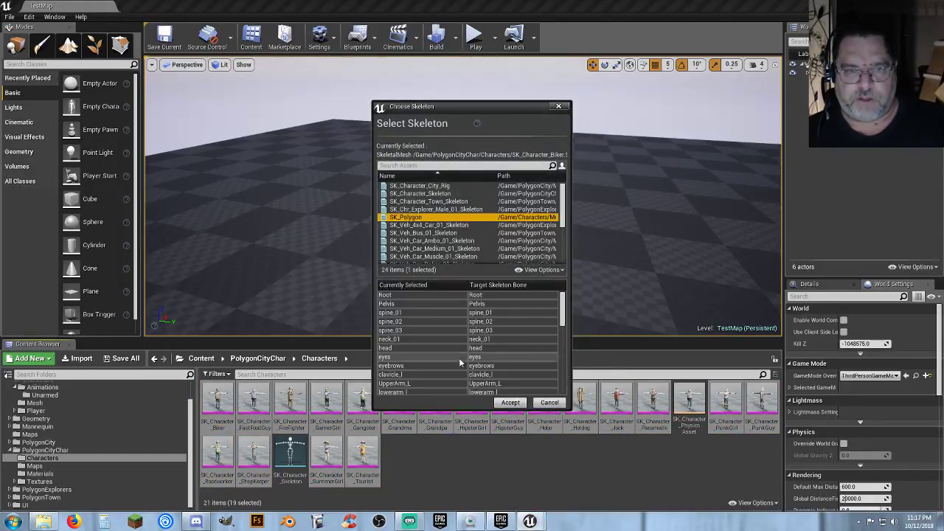
left_click(505, 401)
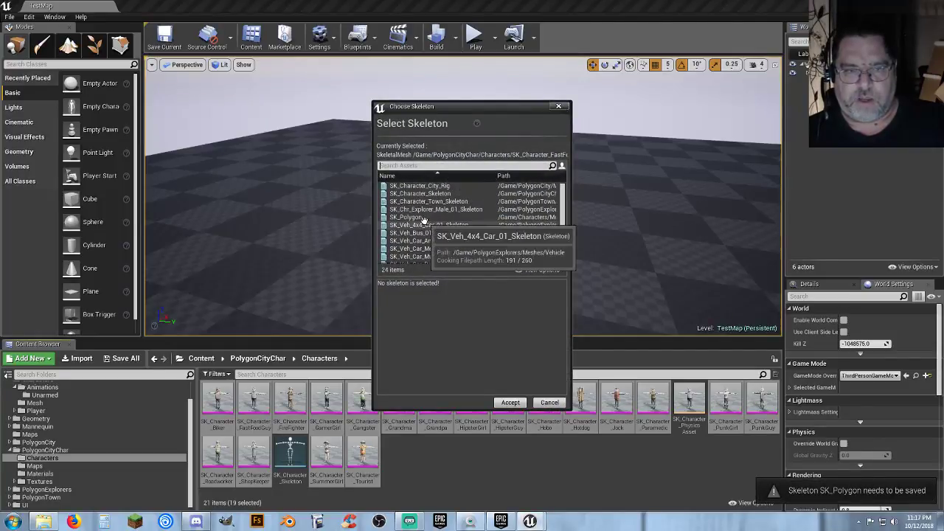
Step: Assign the SK_Polygon skeleton to each of the remaining selected PolygonCityChar character meshes
left_click(424, 217)
left_click(511, 403)
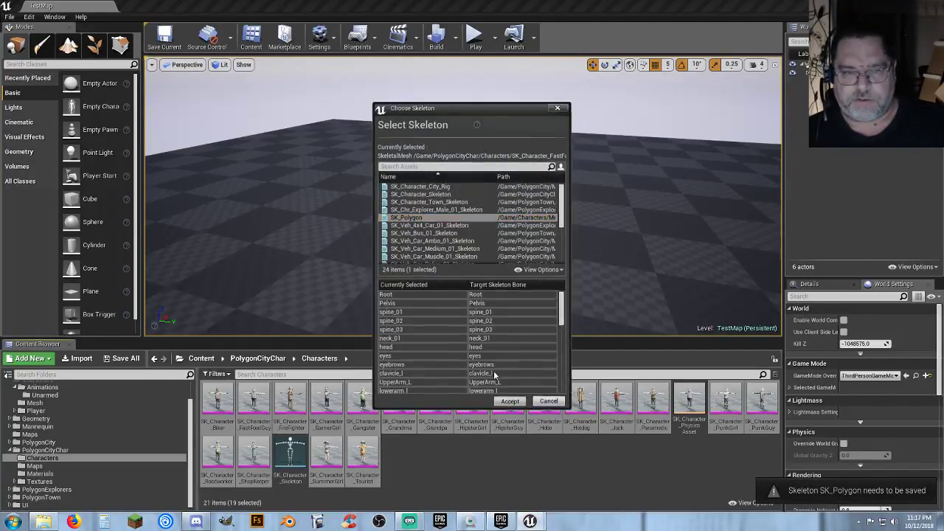
left_click(427, 217)
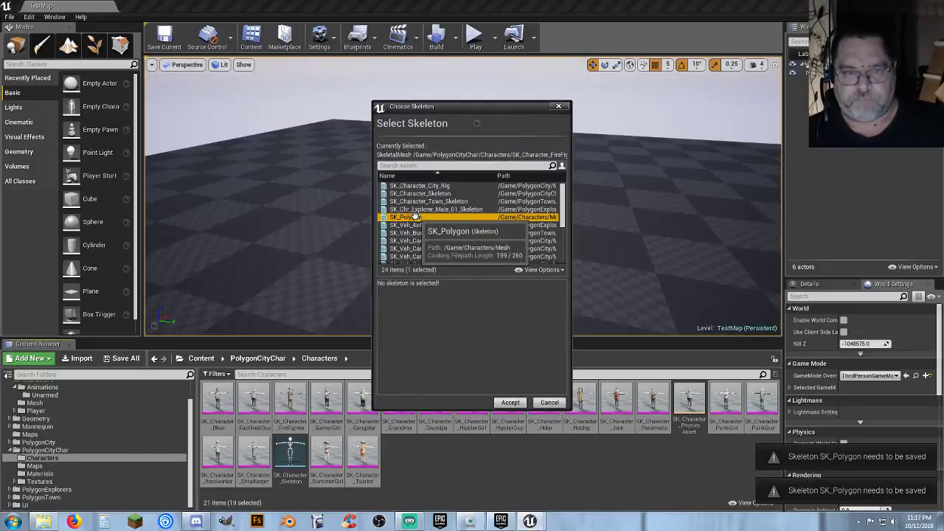
left_click(510, 402)
left_click(415, 217)
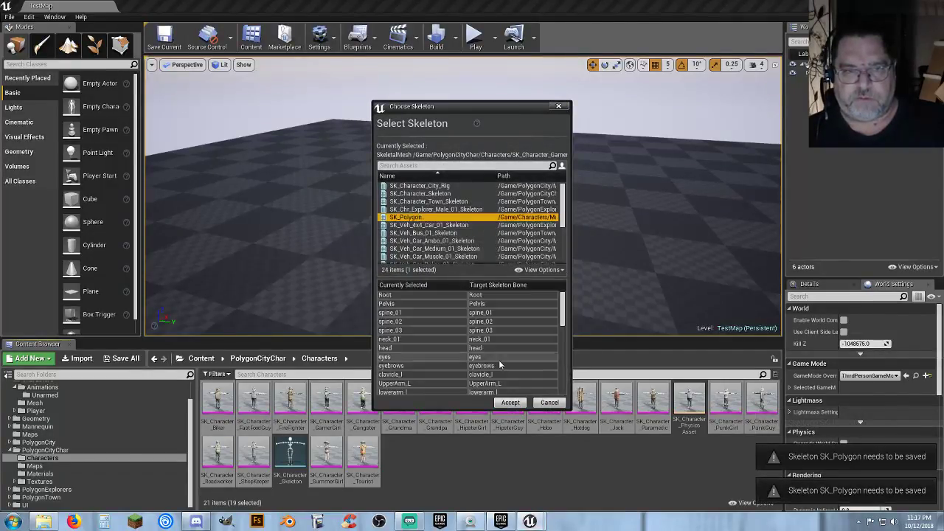
left_click(510, 402)
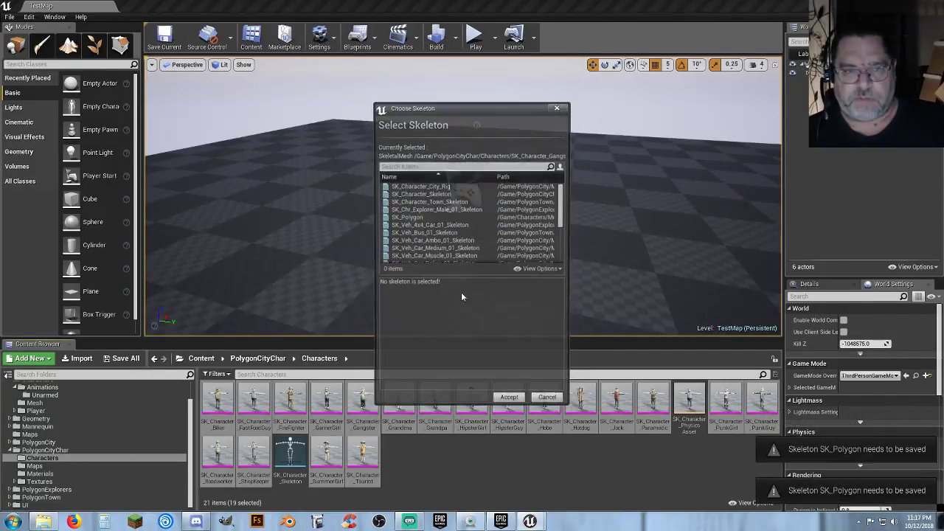
left_click(427, 217)
left_click(511, 402)
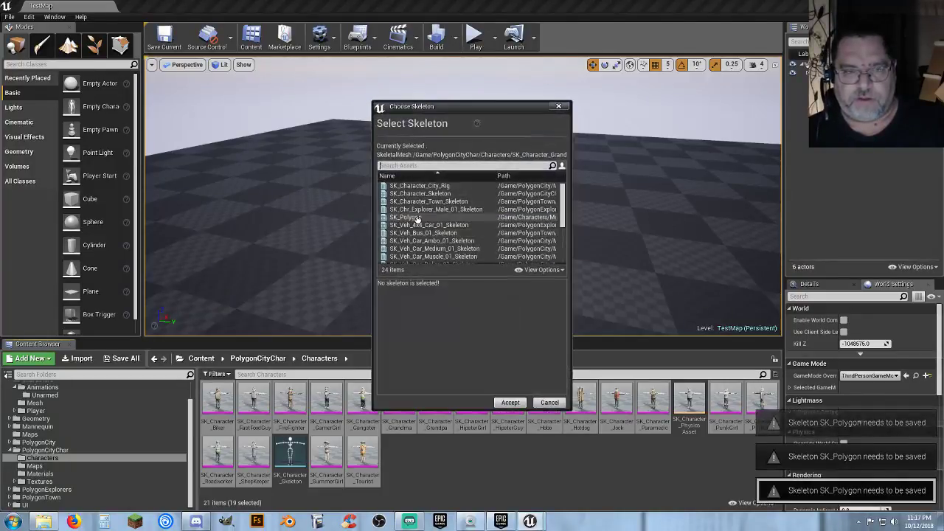
left_click(417, 217)
left_click(510, 402)
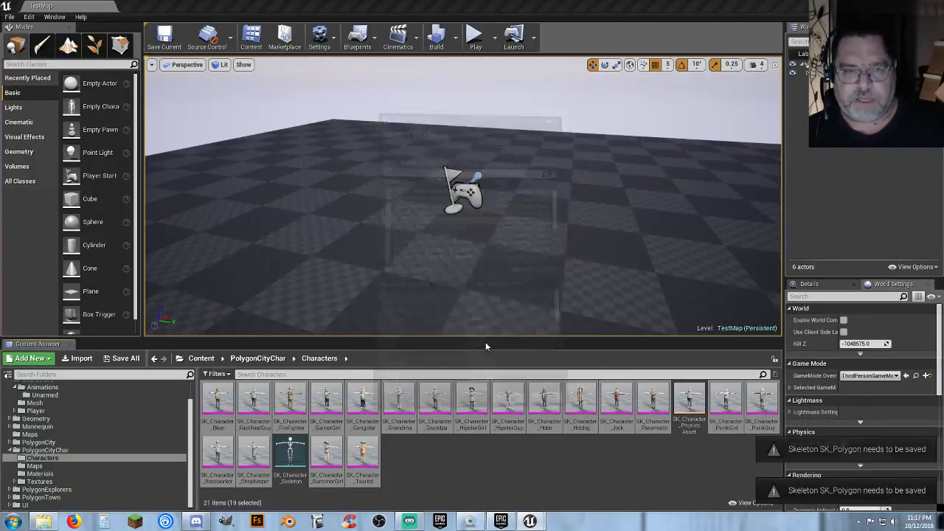
left_click(418, 217)
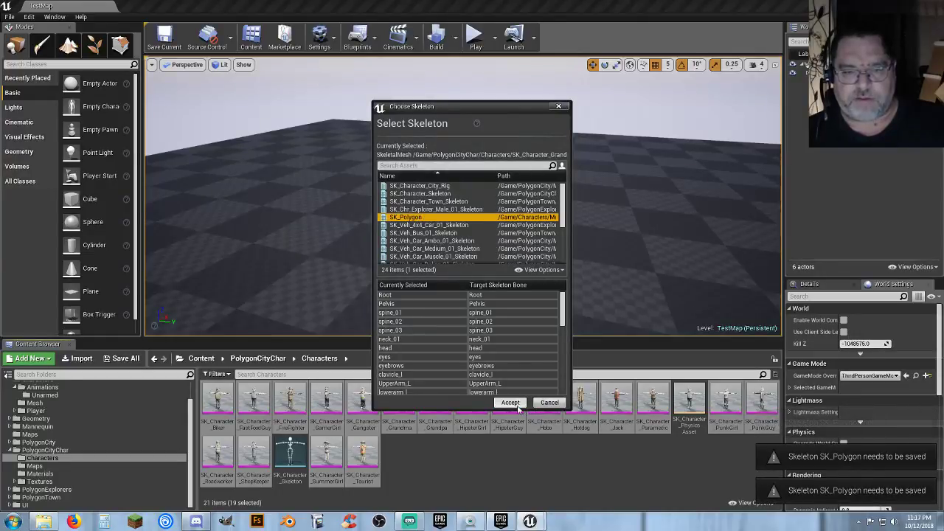
left_click(518, 405)
left_click(419, 217)
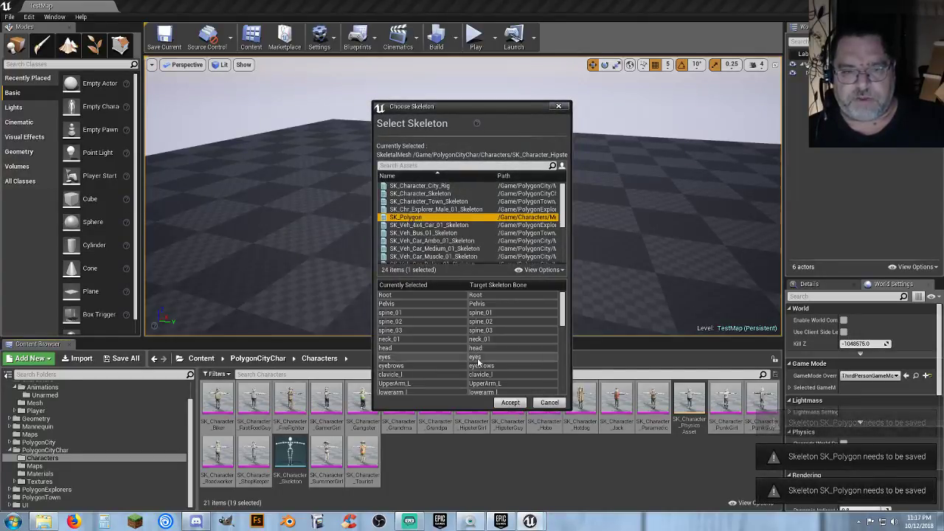
left_click(510, 404)
left_click(418, 217)
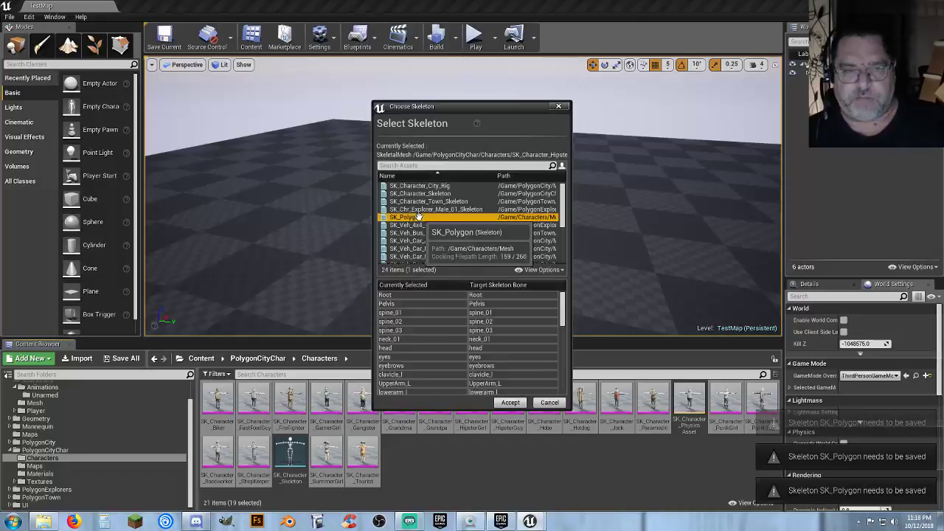
left_click(511, 402)
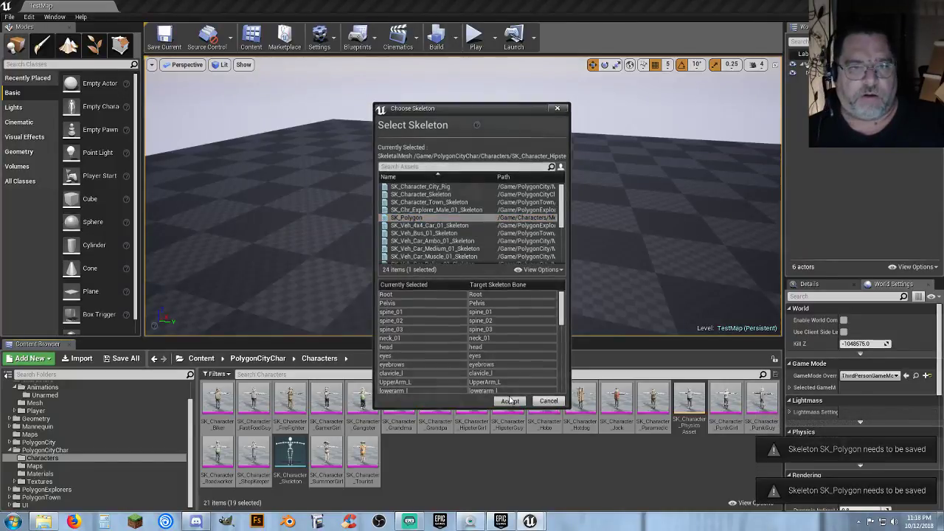
left_click(419, 217)
left_click(510, 403)
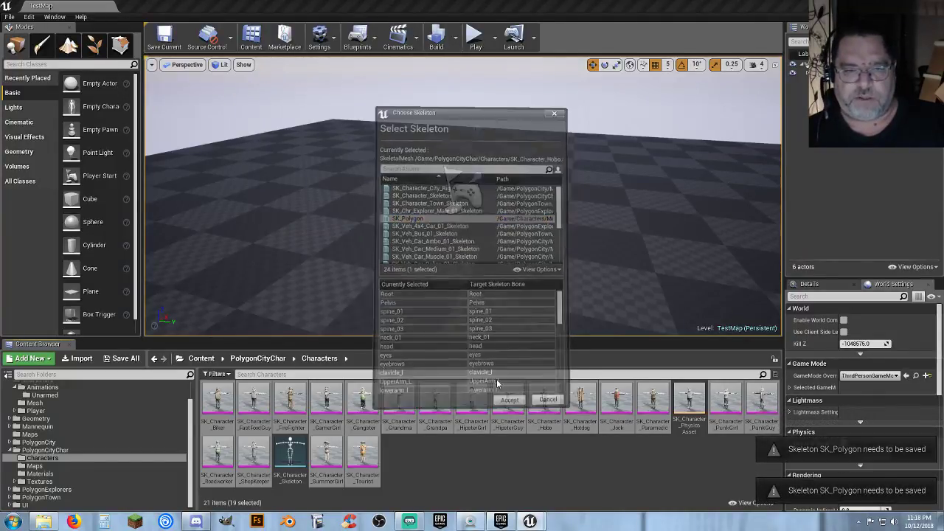
left_click(418, 218)
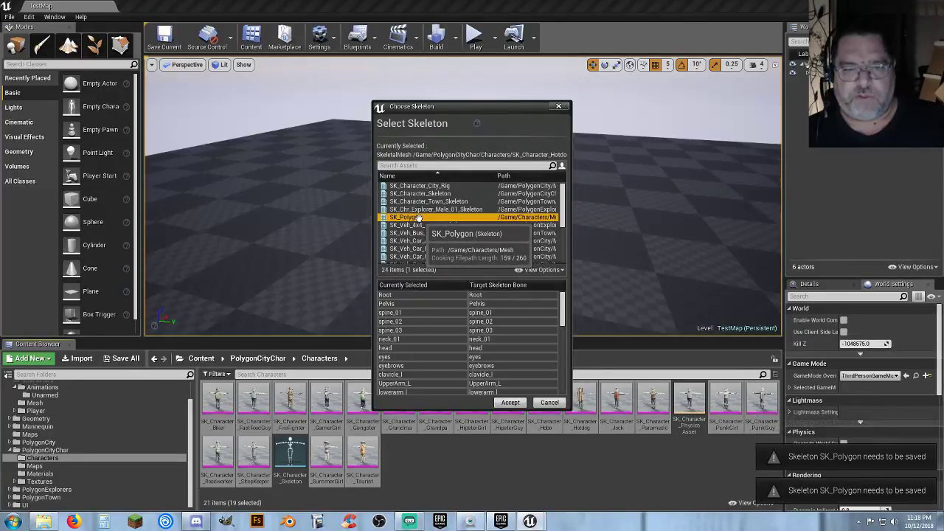
left_click(510, 403)
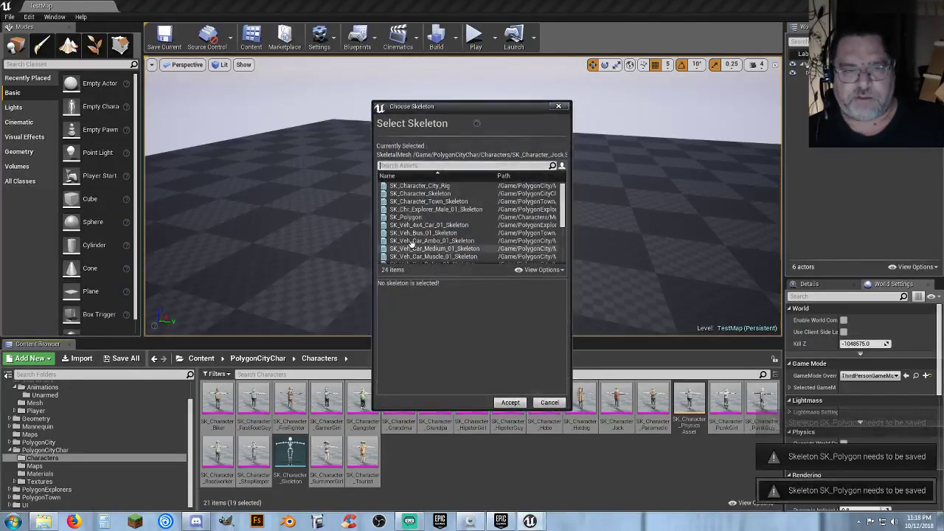
left_click(417, 218)
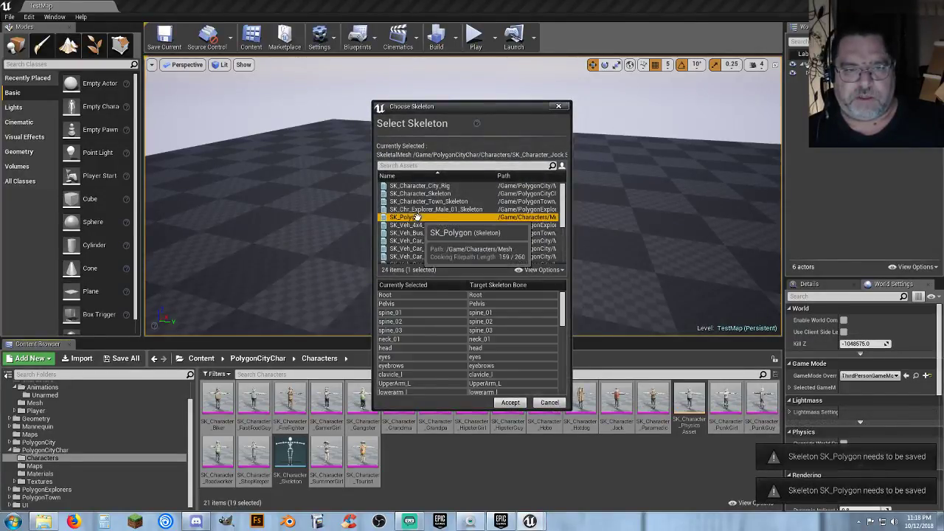
left_click(511, 403)
left_click(414, 217)
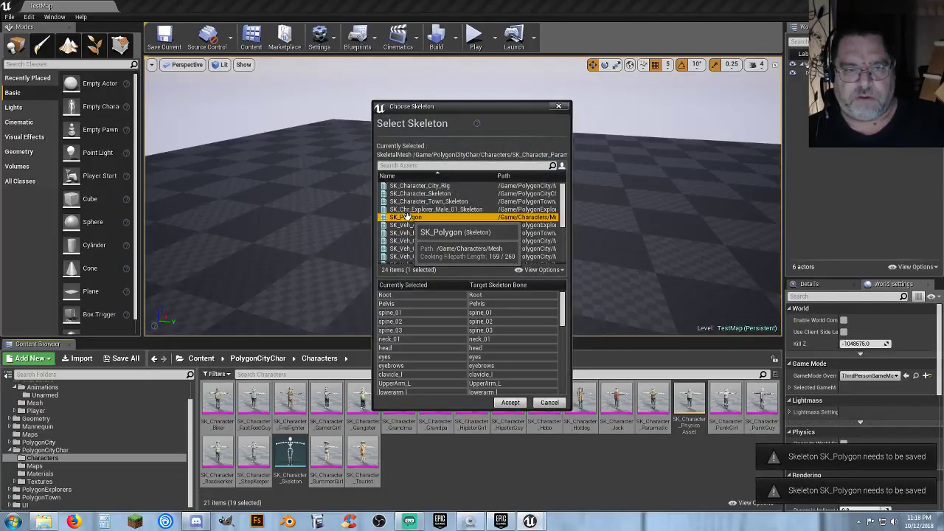
left_click(510, 403)
left_click(417, 218)
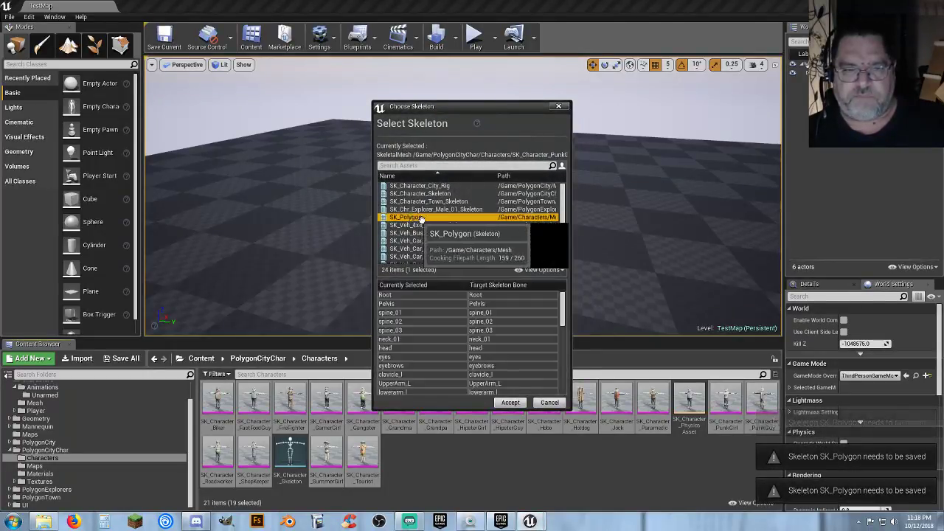
left_click(510, 402)
left_click(417, 217)
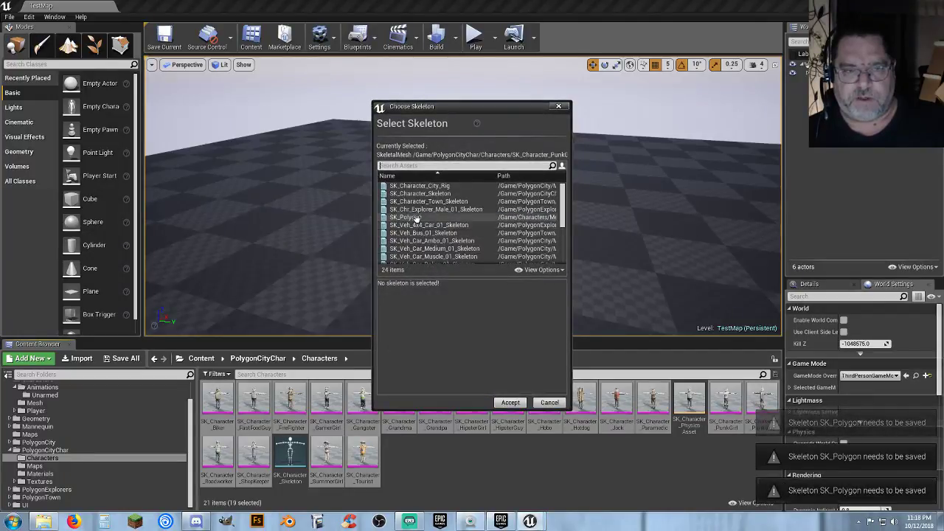
left_click(515, 403)
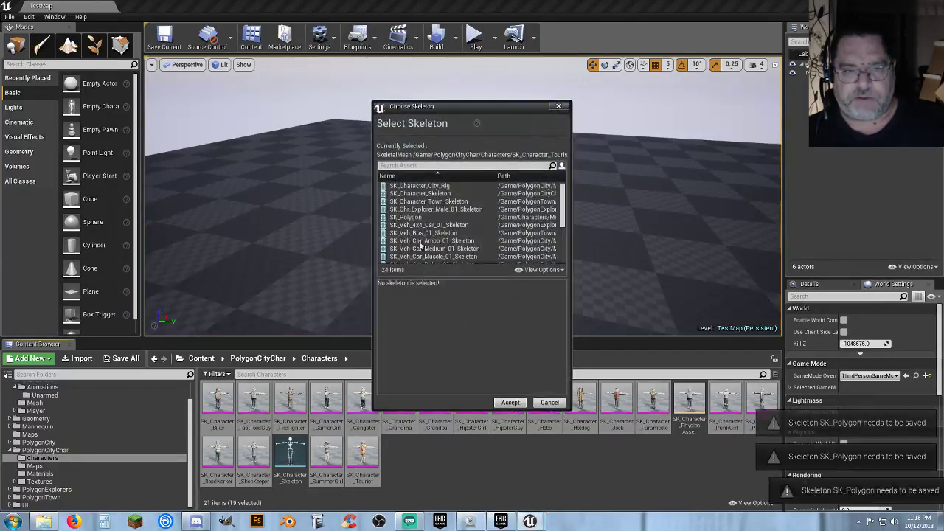
left_click(414, 218)
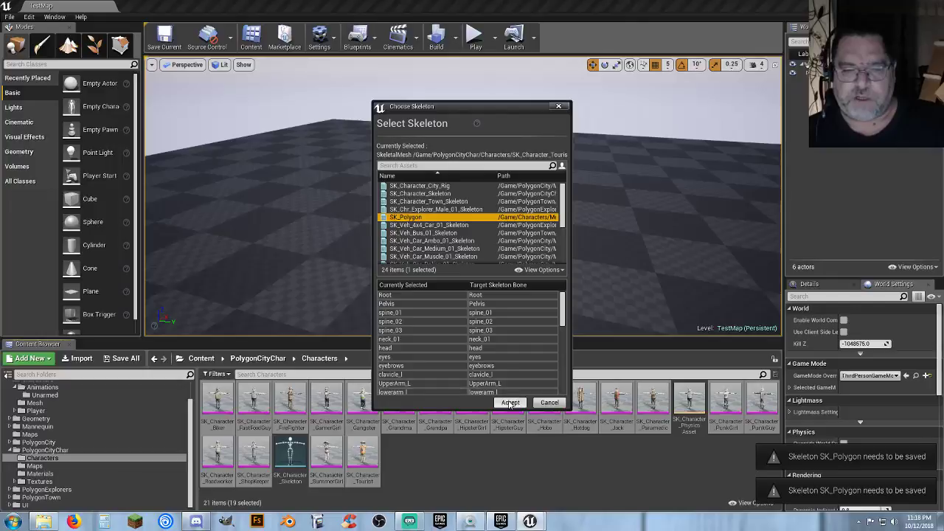
left_click(510, 403)
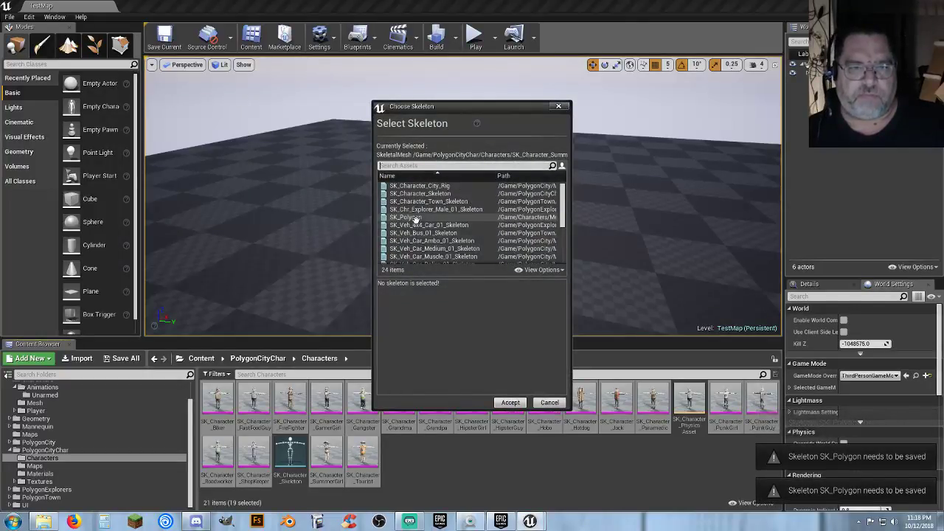
left_click(414, 218)
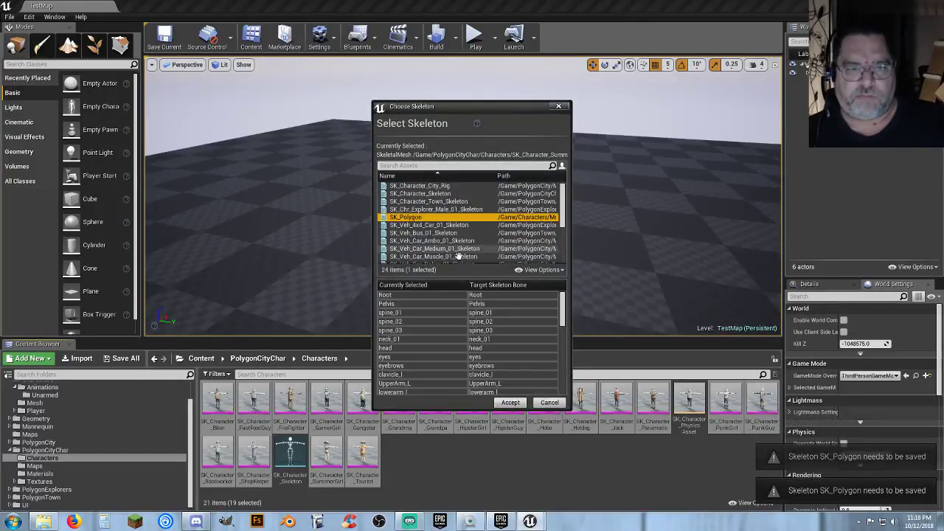
left_click(510, 402)
left_click(415, 218)
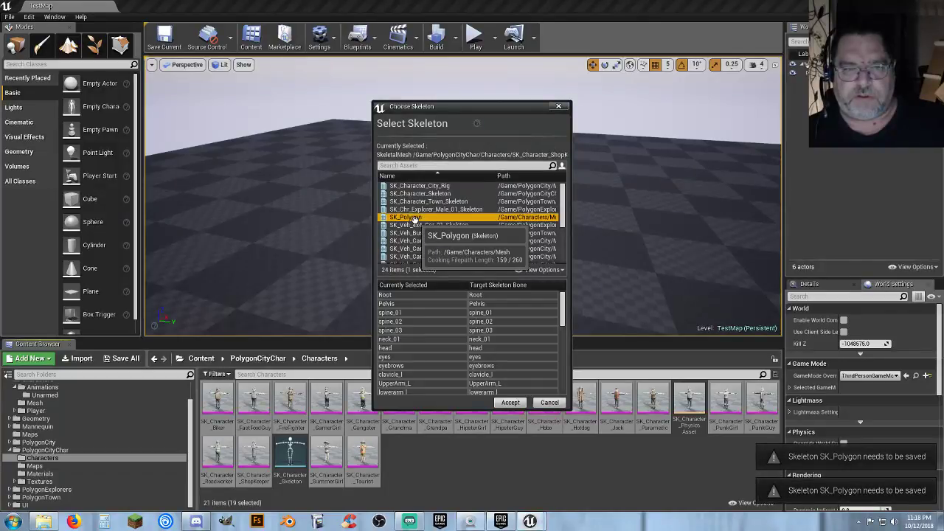
left_click(508, 403)
left_click(414, 217)
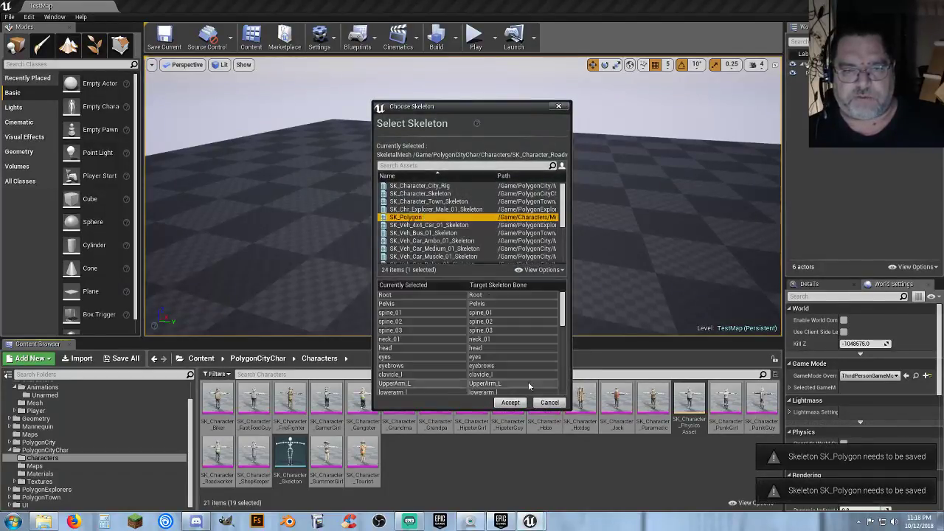
left_click(510, 403)
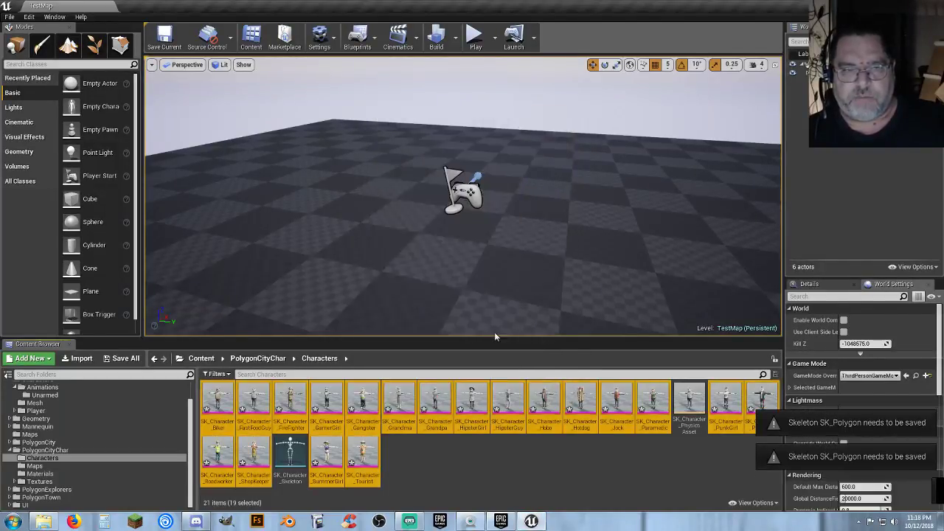
Step: Save all the modified PolygonCityChar character meshes
left_click(440, 458)
left_click(153, 362)
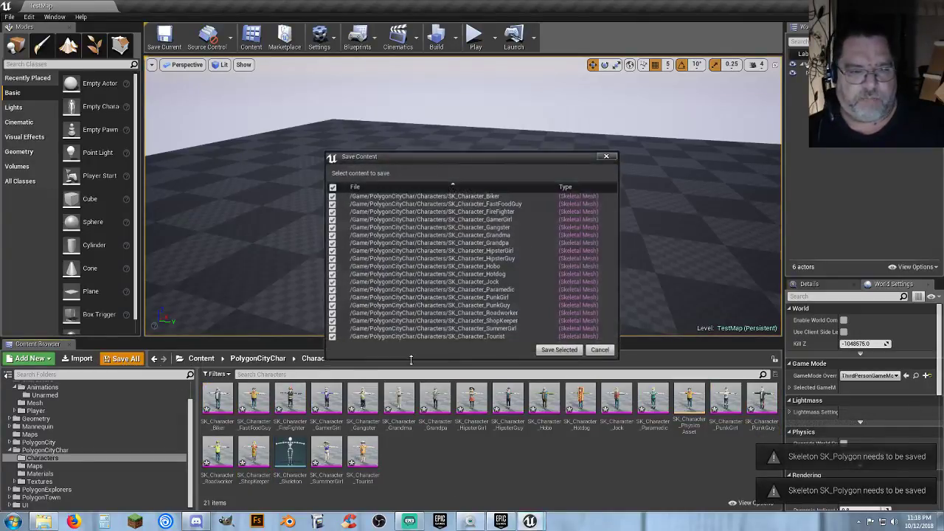
left_click(560, 350)
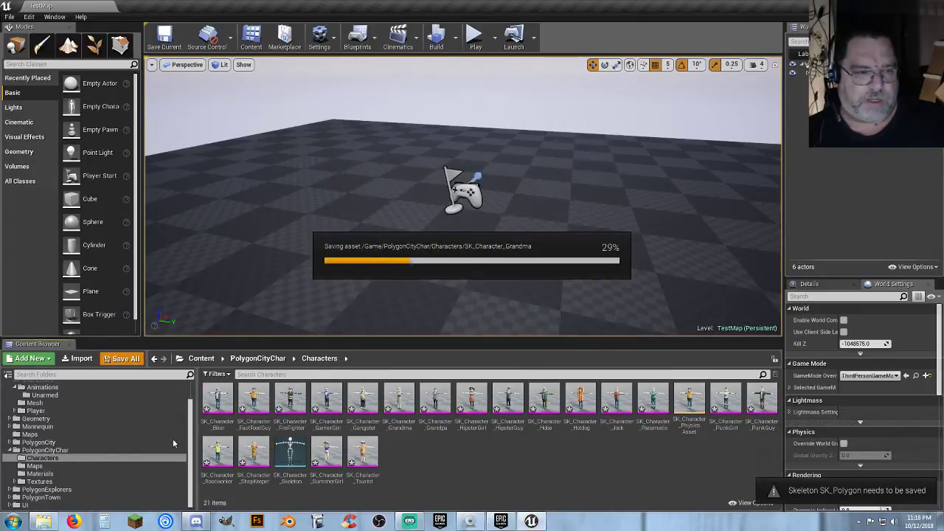
Step: Collapse the PolygonCityChar folder and open the PolygonCity/Meshes/Characters folder
left_click(11, 451)
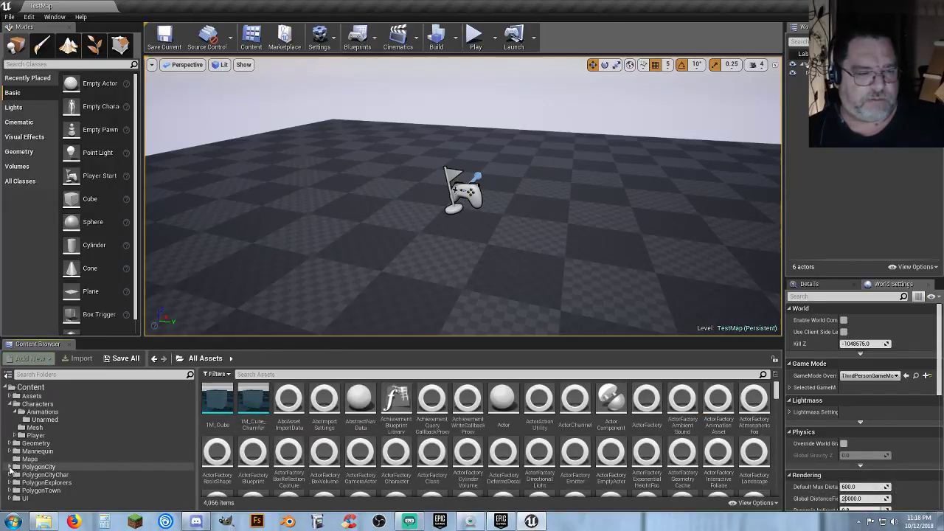
left_click(10, 466)
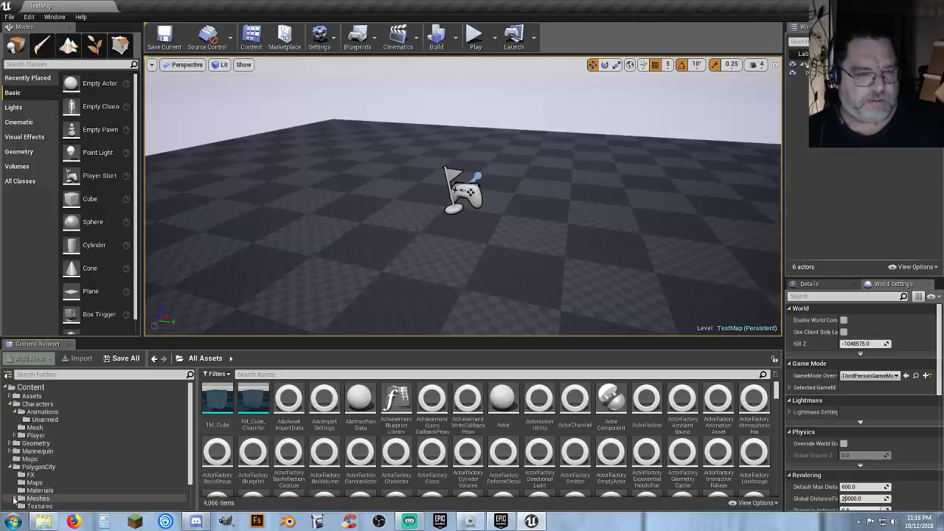
left_click(15, 498)
scroll(30, 494, "down", 1)
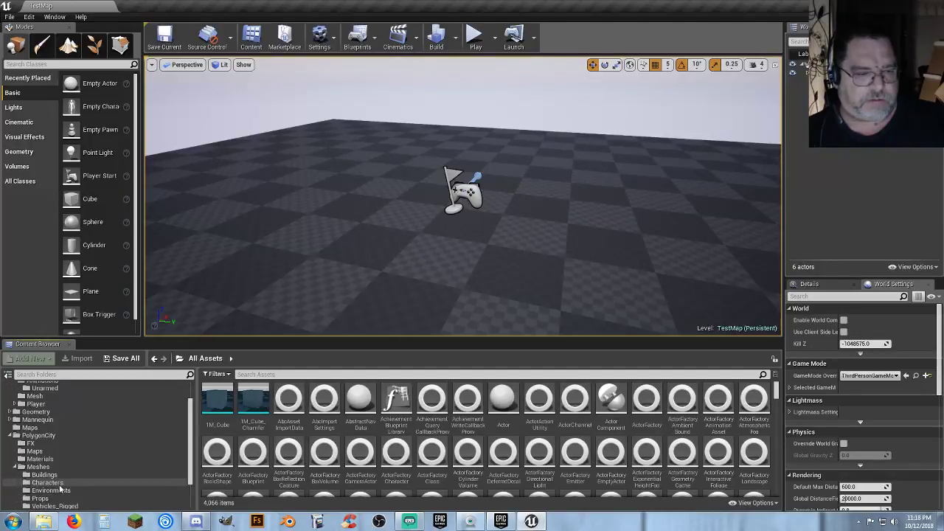
left_click(144, 481)
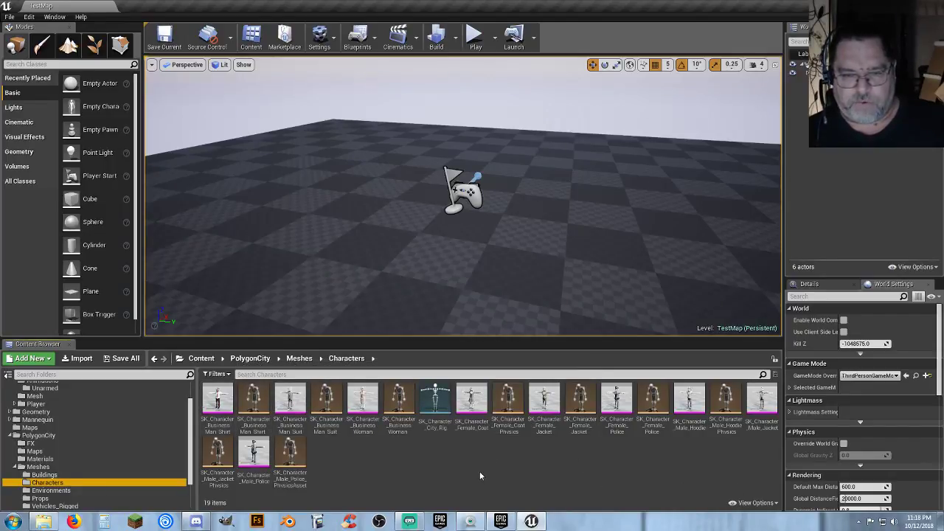
Step: Select all nine character skeletal meshes in PolygonCity/Meshes/Characters, leaving out the physics assets and SK_Character_City_Rig
left_click(221, 417)
left_click(290, 416, "ctrl")
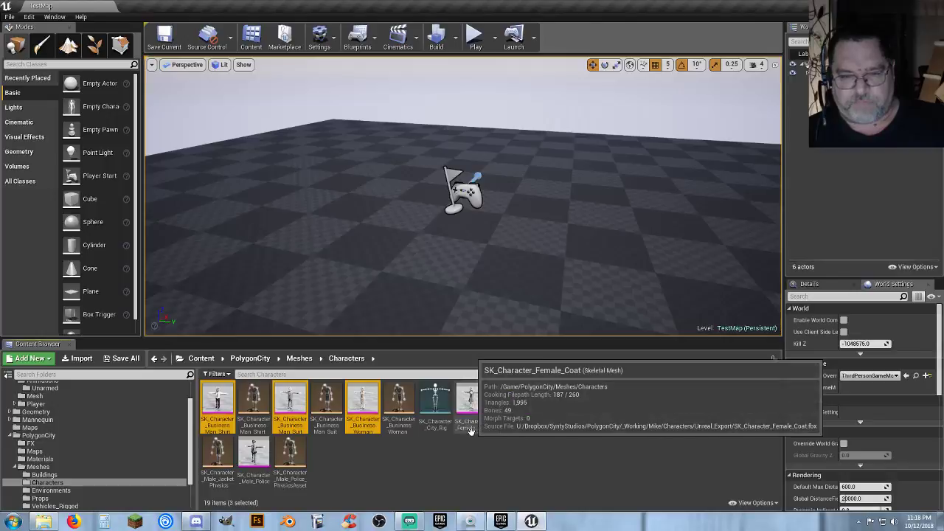
left_click(471, 406, "ctrl")
left_click(545, 421, "ctrl")
left_click(611, 424, "ctrl")
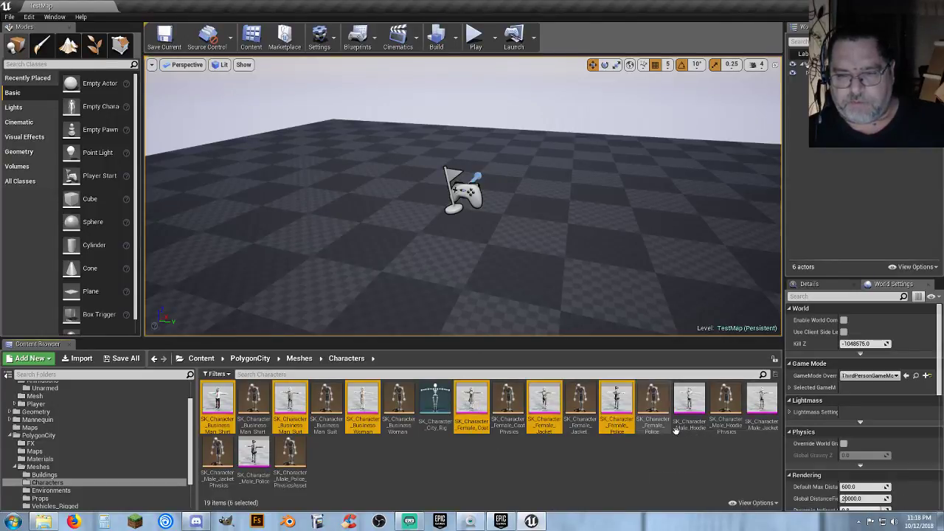
left_click(685, 427, "ctrl")
left_click(755, 427, "ctrl")
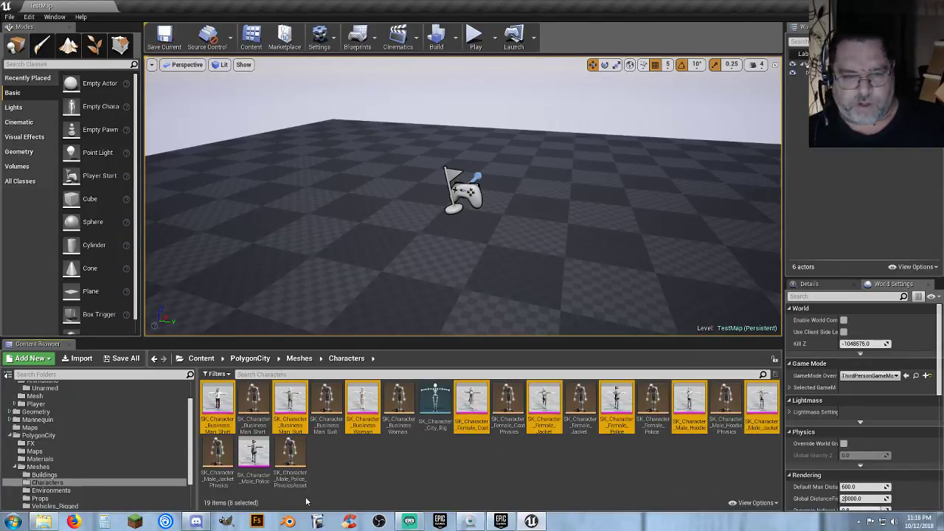
left_click(254, 478, "ctrl")
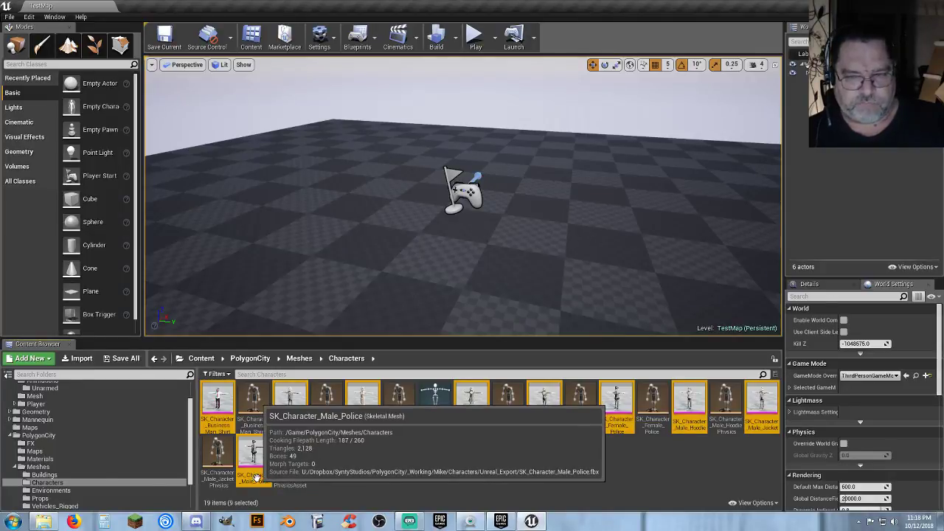
Step: Assign the SK_Polygon skeleton to each of the nine selected PolygonCity character meshes
right_click(256, 478)
mouse_move(325, 215)
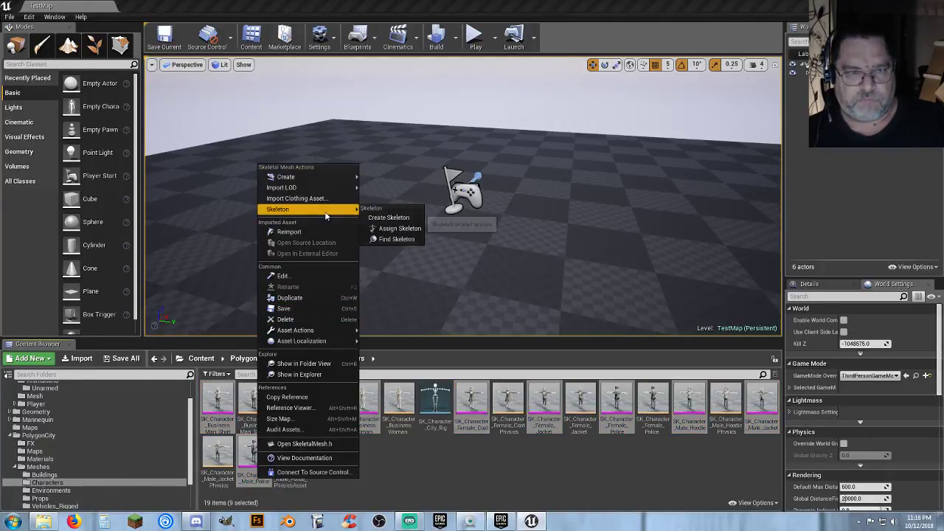
left_click(399, 229)
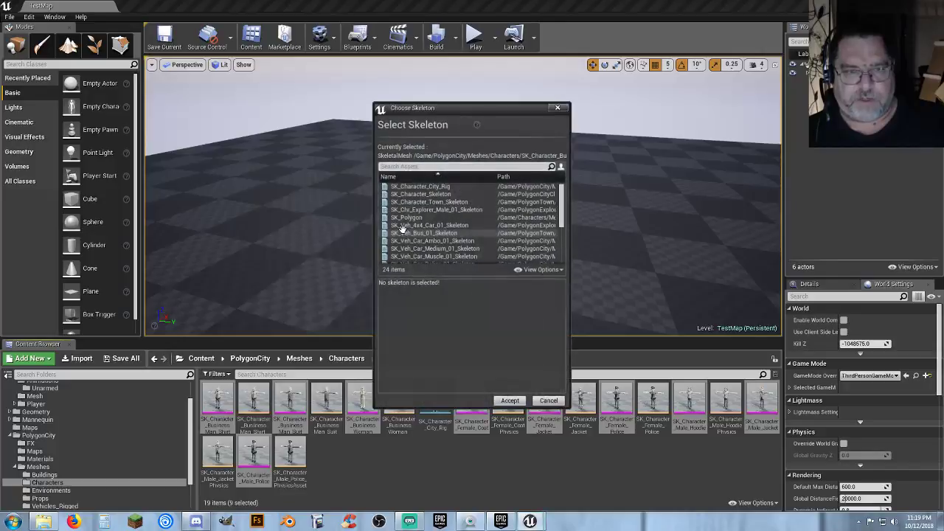
left_click(413, 217)
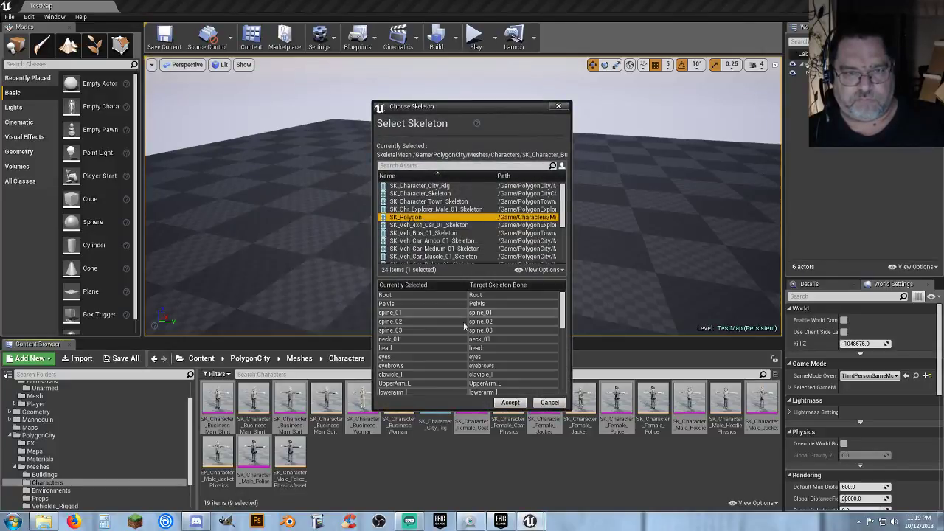
left_click(509, 403)
left_click(420, 217)
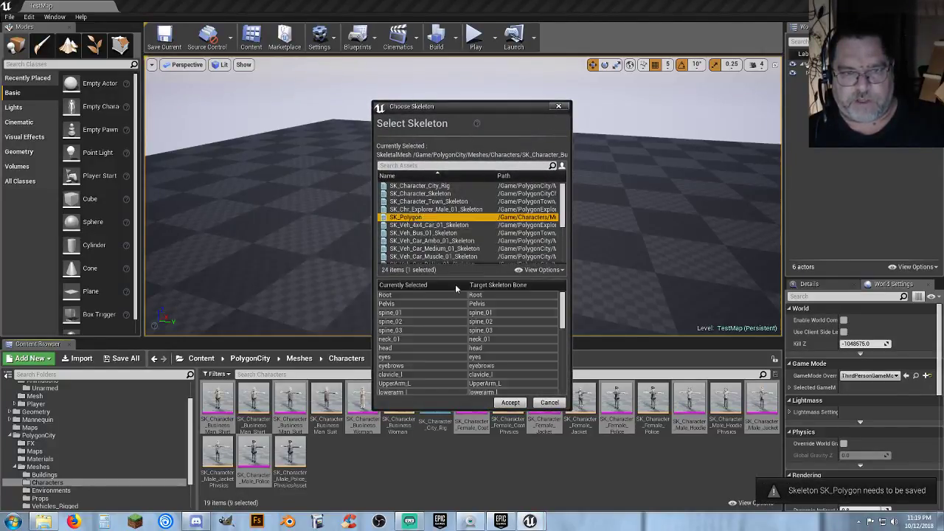
left_click(510, 403)
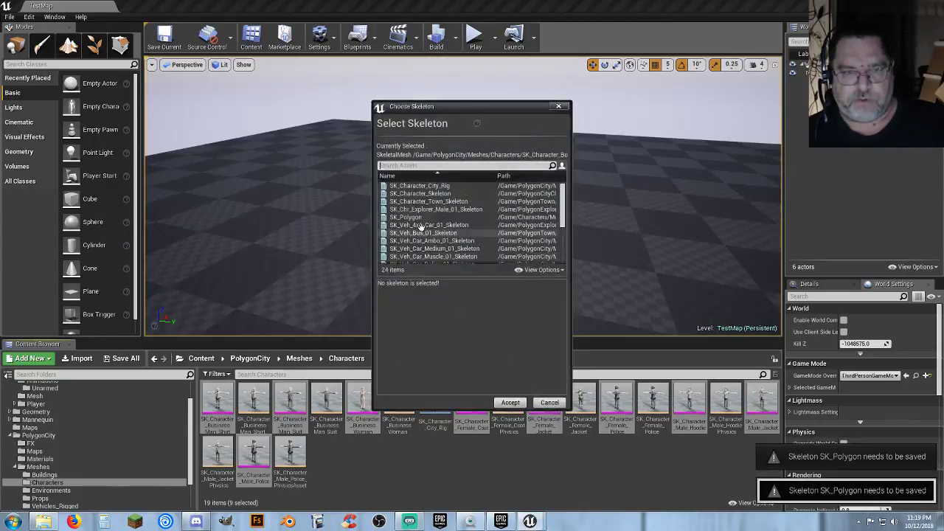
left_click(406, 217)
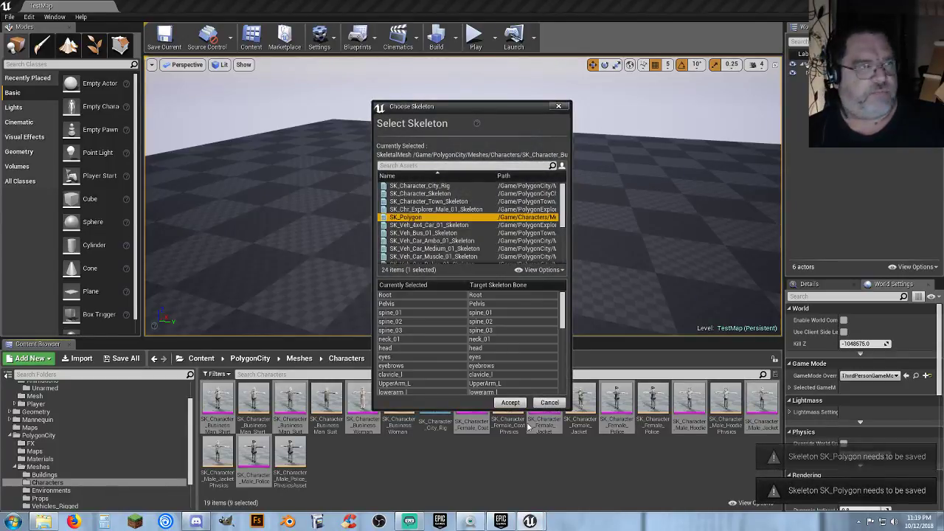
left_click(509, 403)
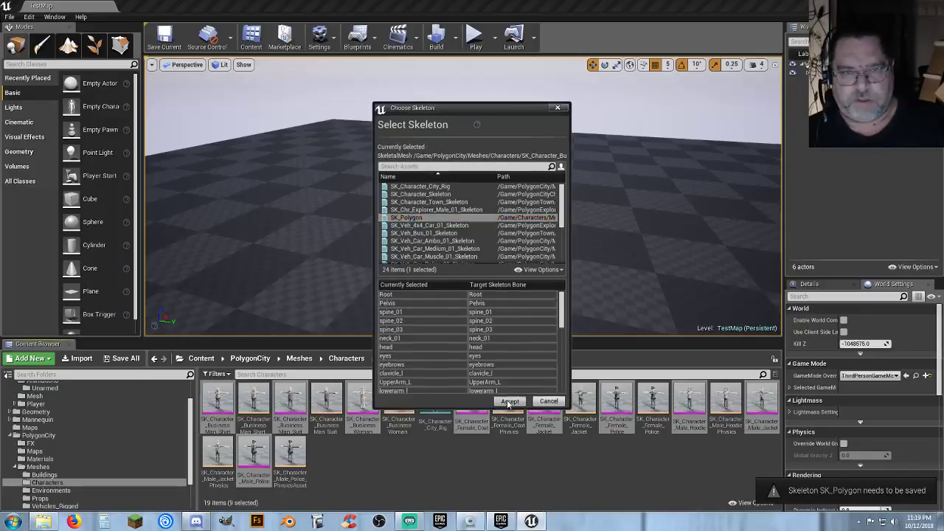
left_click(407, 218)
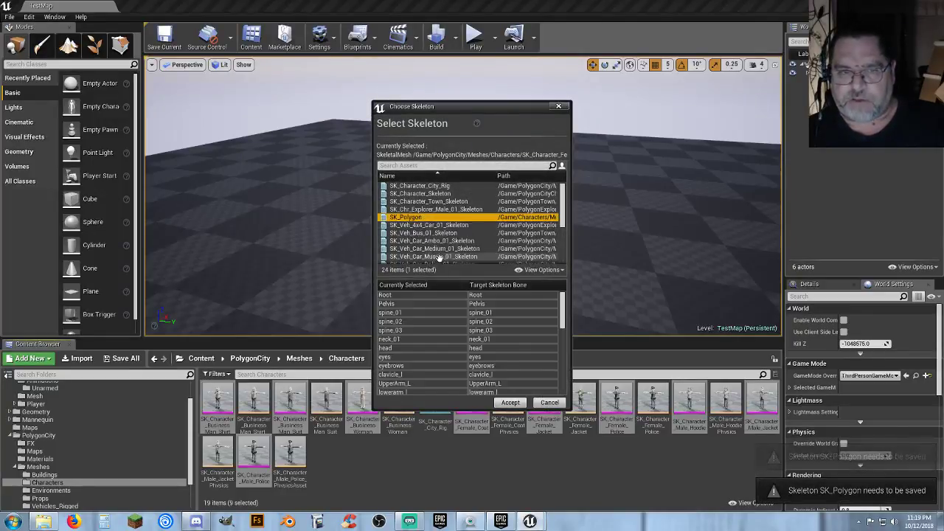
left_click(510, 403)
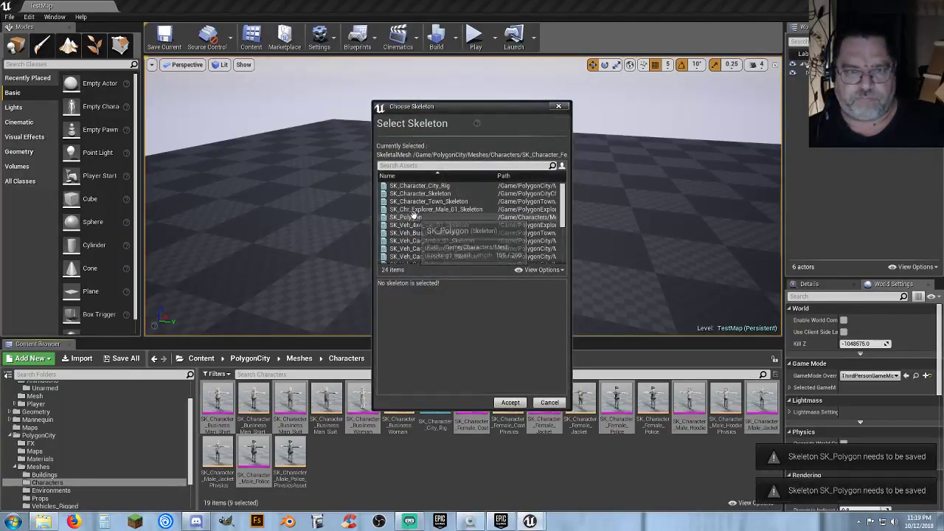
left_click(407, 217)
left_click(510, 403)
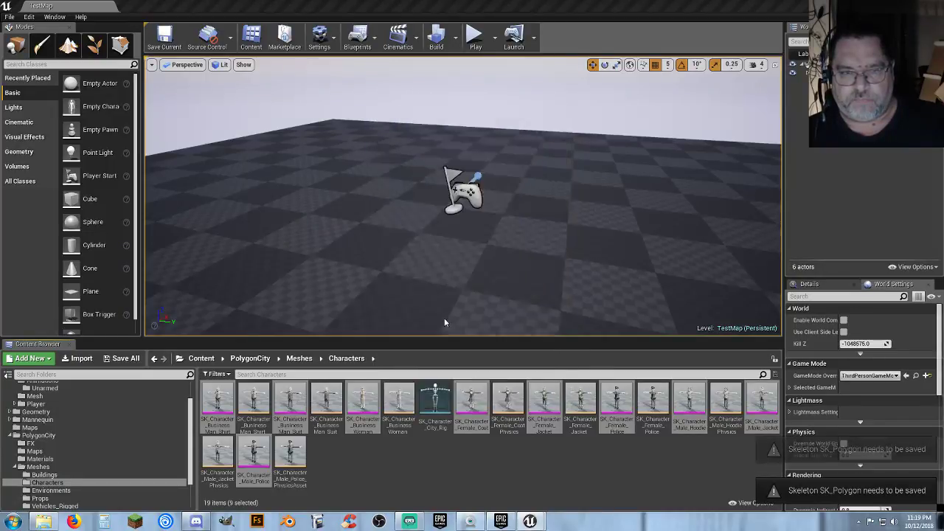
left_click(406, 218)
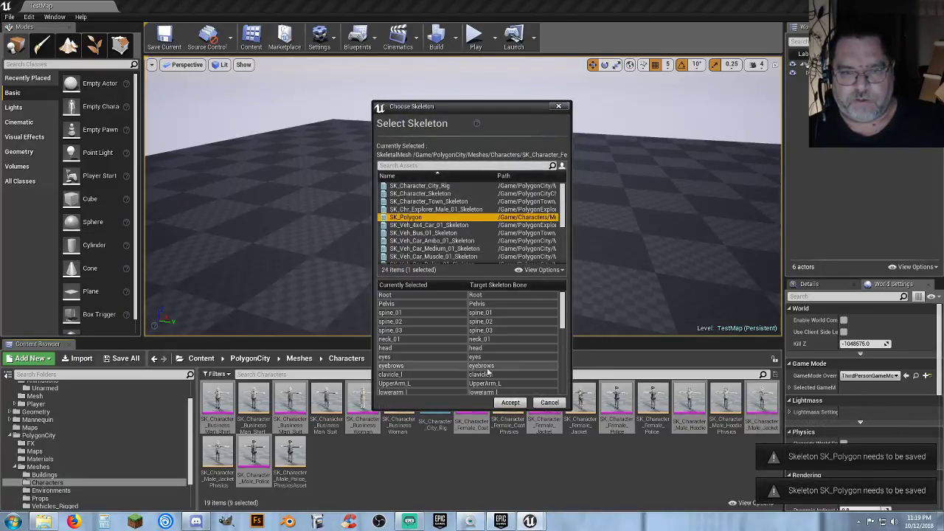
left_click(509, 403)
left_click(411, 218)
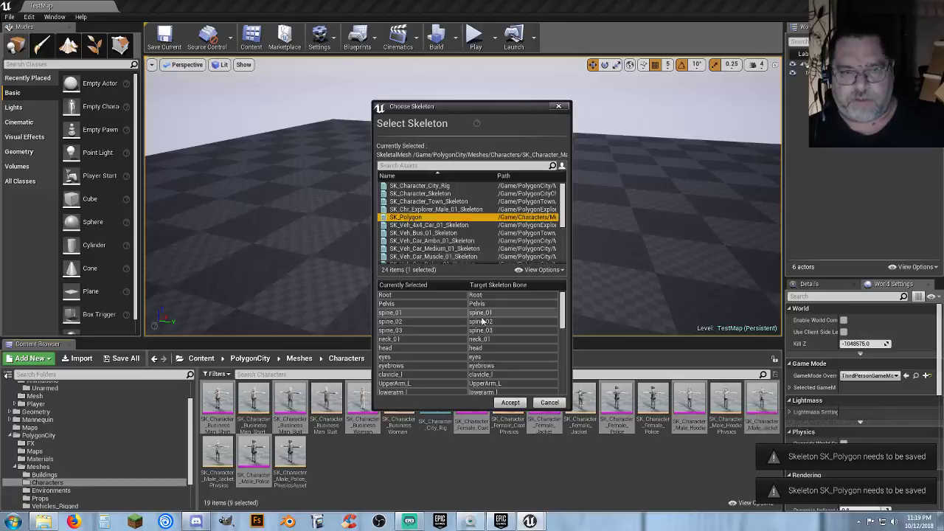
left_click(509, 403)
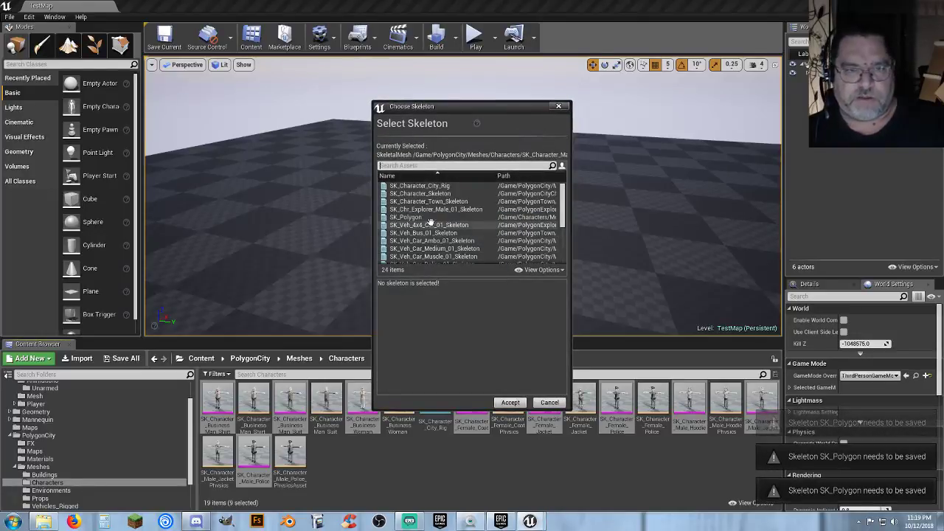
left_click(407, 217)
left_click(511, 403)
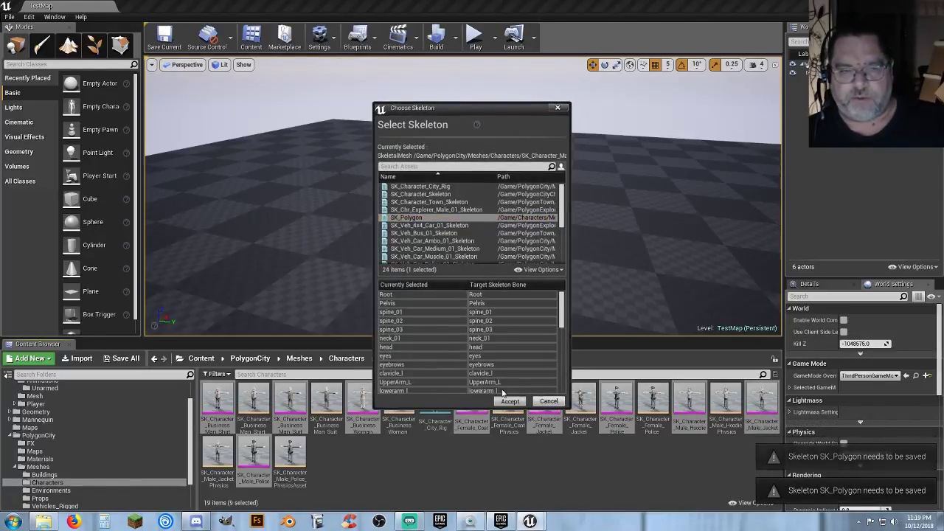
left_click(416, 218)
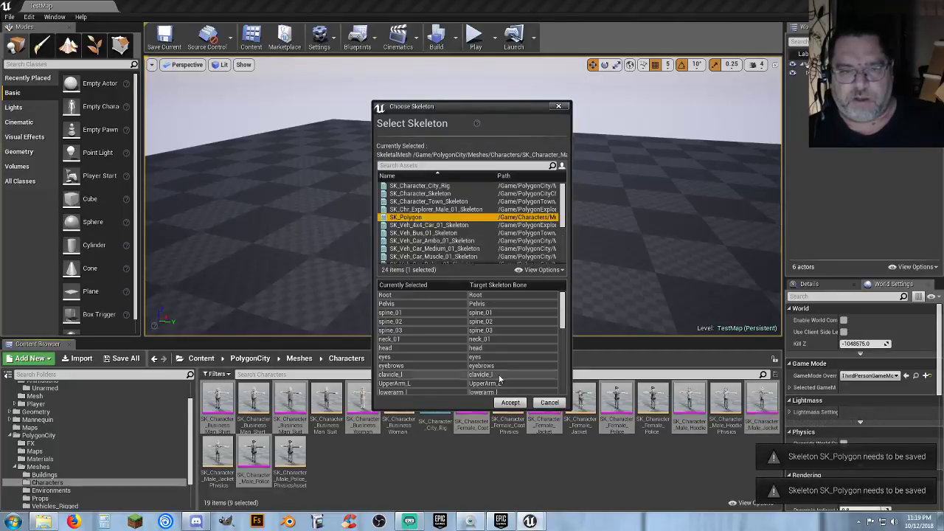
left_click(510, 402)
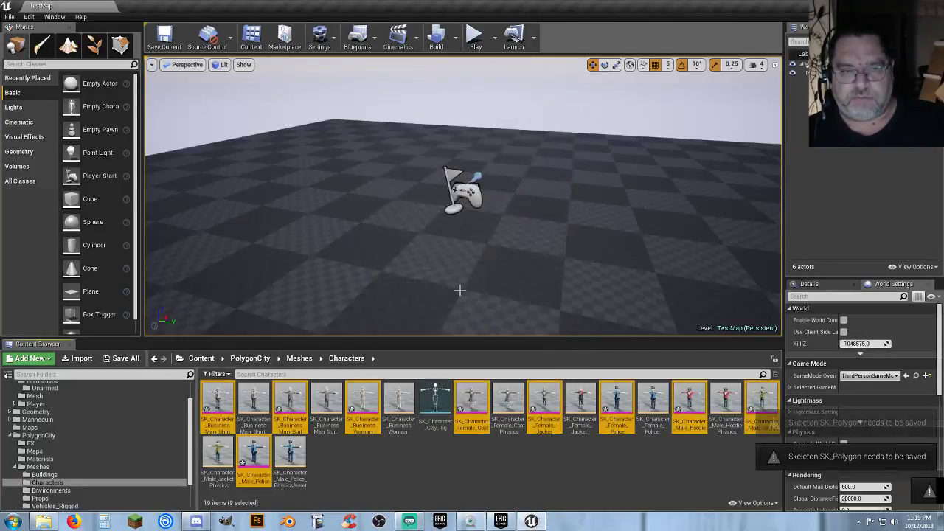
Step: Clear the selection and save all the modified PolygonCity character meshes
left_click(415, 466)
key("ctrl+shift+s")
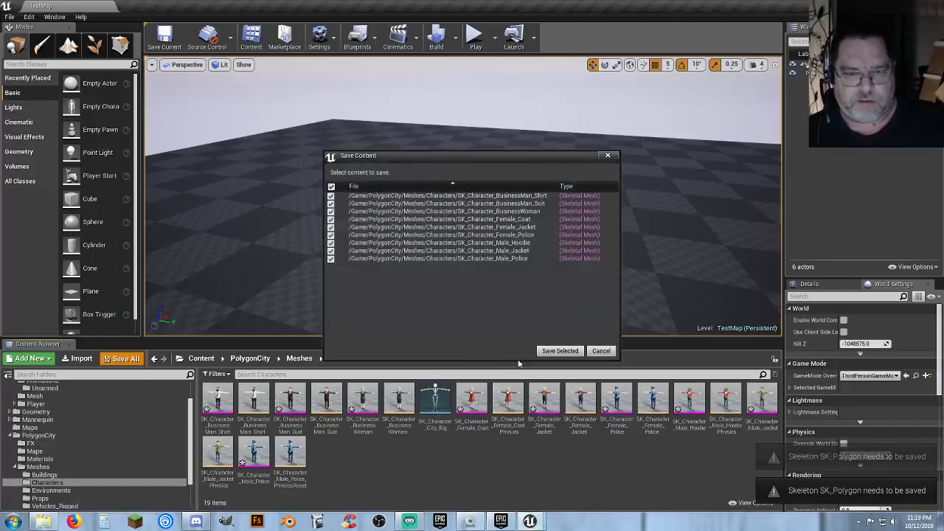
left_click(558, 356)
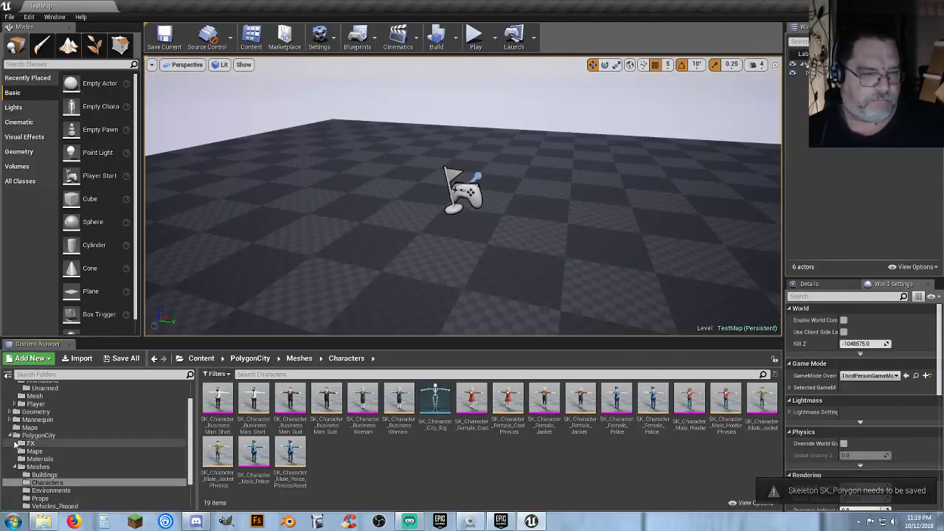
Step: Open UE4_Mannequin_Skeleton from Mannequin/Character/Mesh and set its retargeting rig to Humanoid
left_click(9, 437)
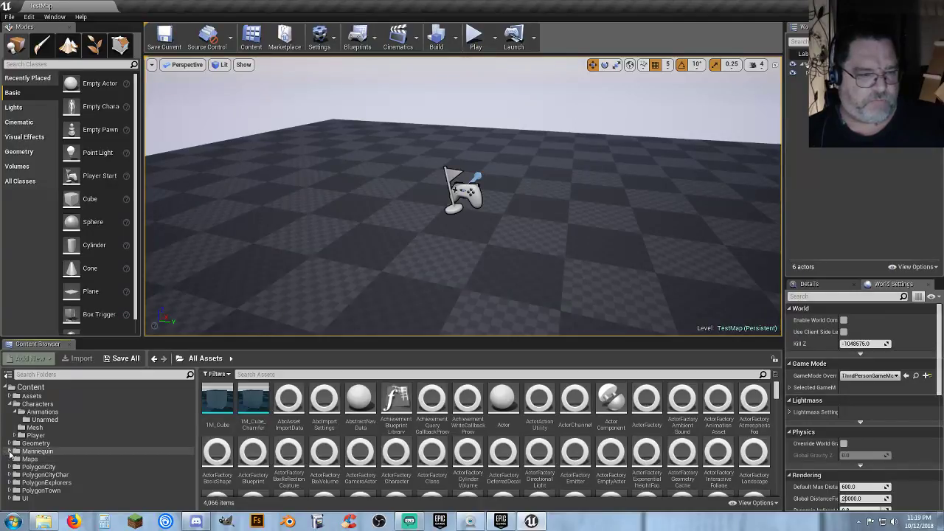
left_click(10, 451)
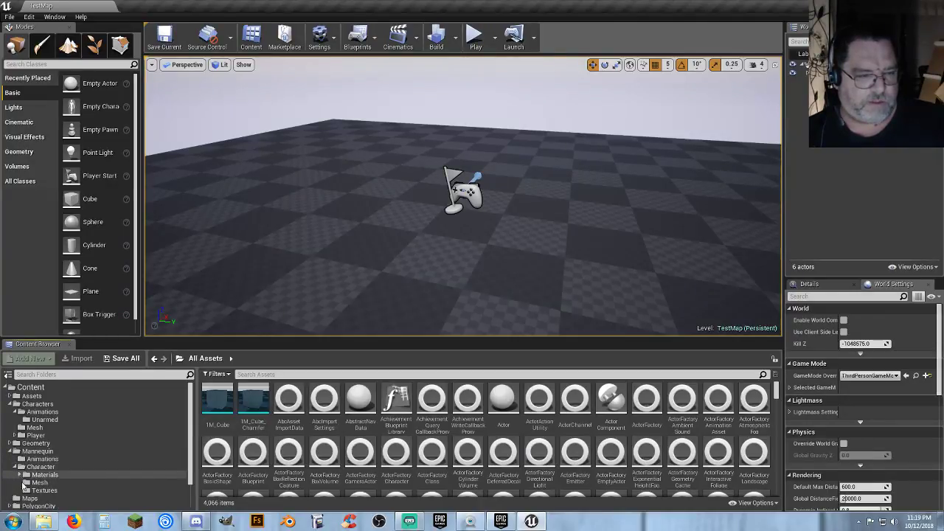
left_click(33, 482)
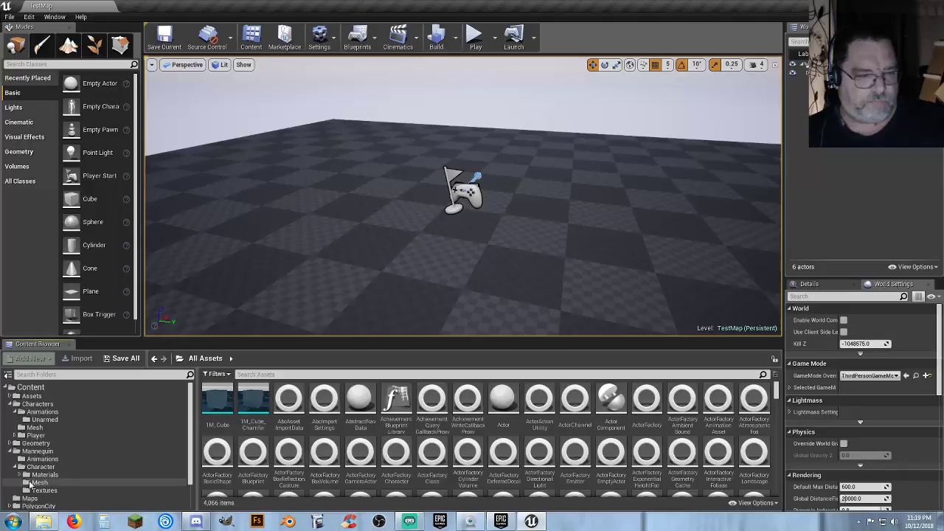
double_click(287, 428)
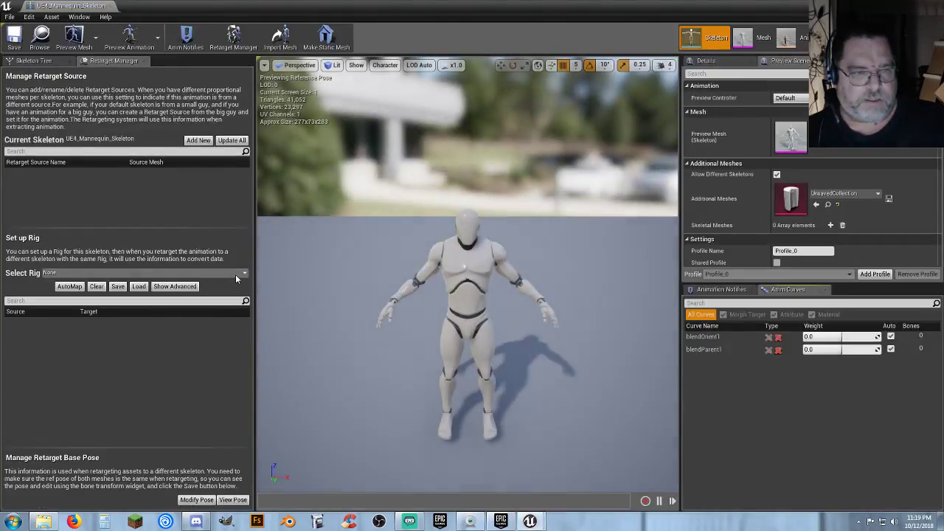
left_click(236, 274)
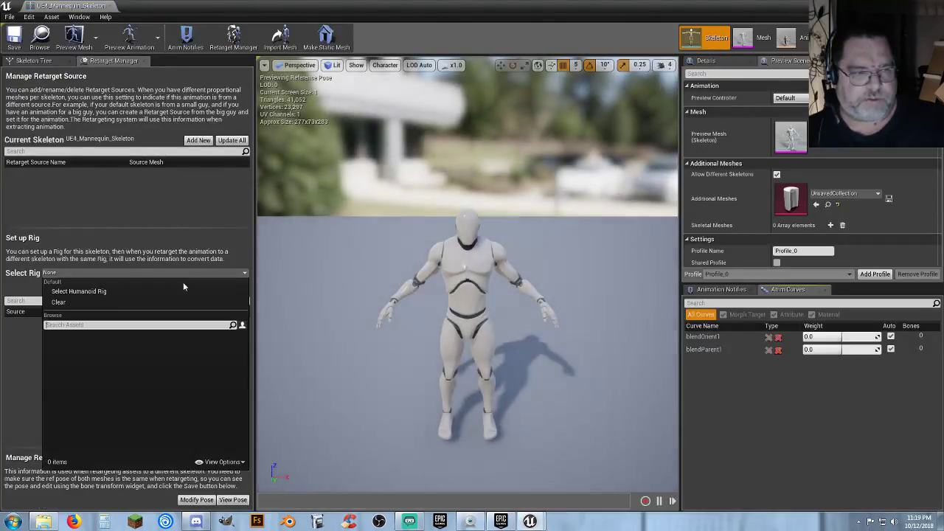
left_click(134, 289)
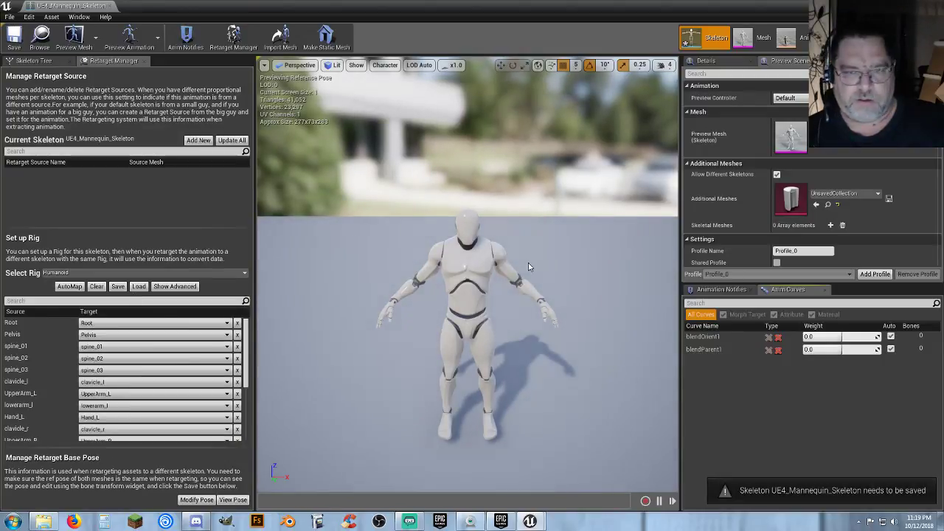
Step: Rotate the mannequin's left upper arm and forearm bones until the left arm is horizontal in a T-pose
left_click(479, 228)
left_click_drag(463, 209, 556, 215)
left_click(487, 256)
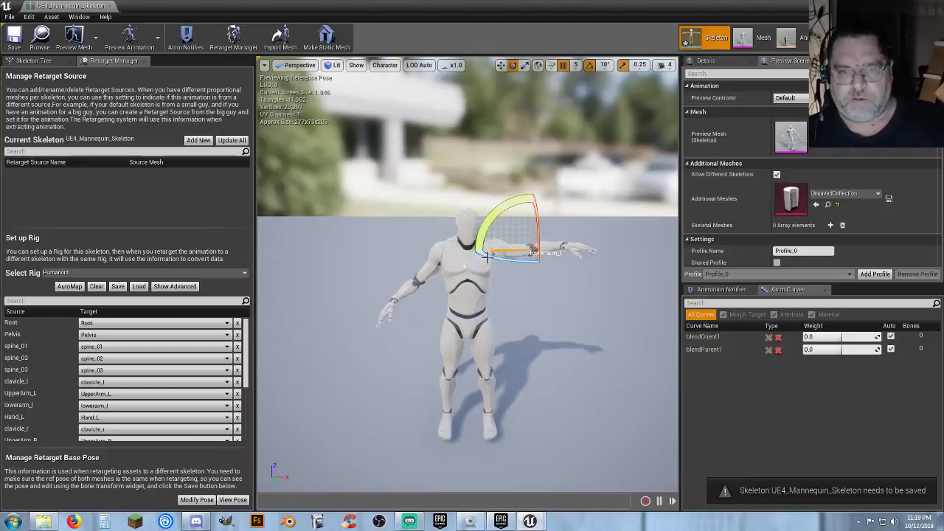
left_click_drag(497, 258, 514, 247)
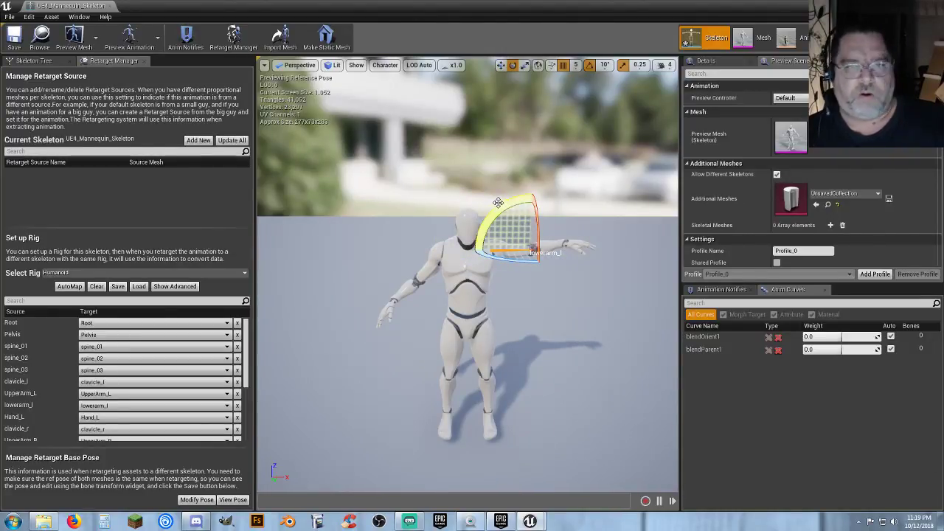
left_click_drag(502, 207, 580, 248)
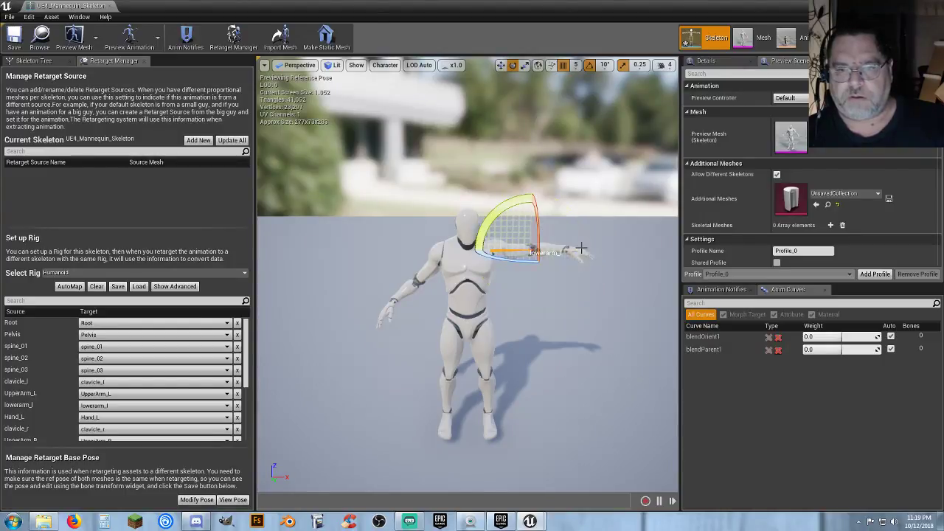
left_click(575, 247)
left_click_drag(542, 211, 451, 258)
Step: Rotate the mannequin's right upper arm, forearm and hand bones to bring the right arm into a matching horizontal T-pose
left_click(442, 224)
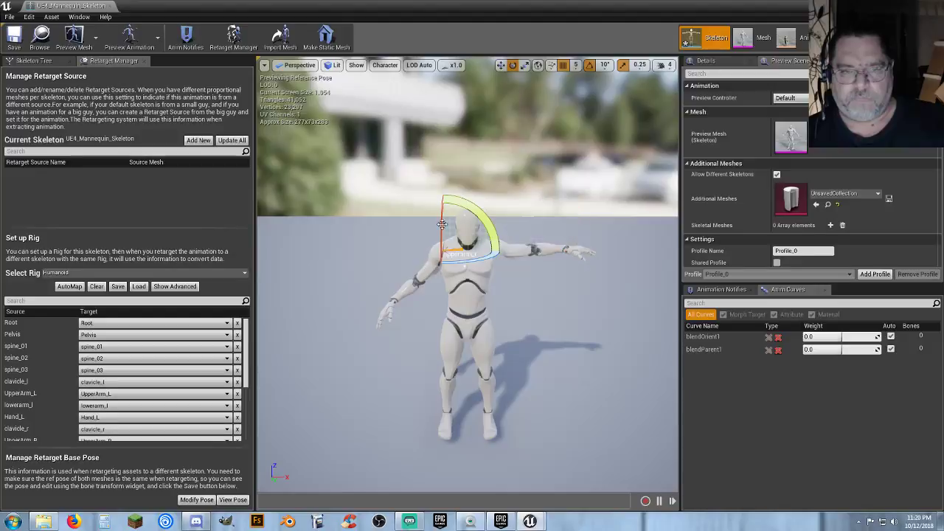
left_click_drag(462, 208, 409, 221)
left_click(391, 251)
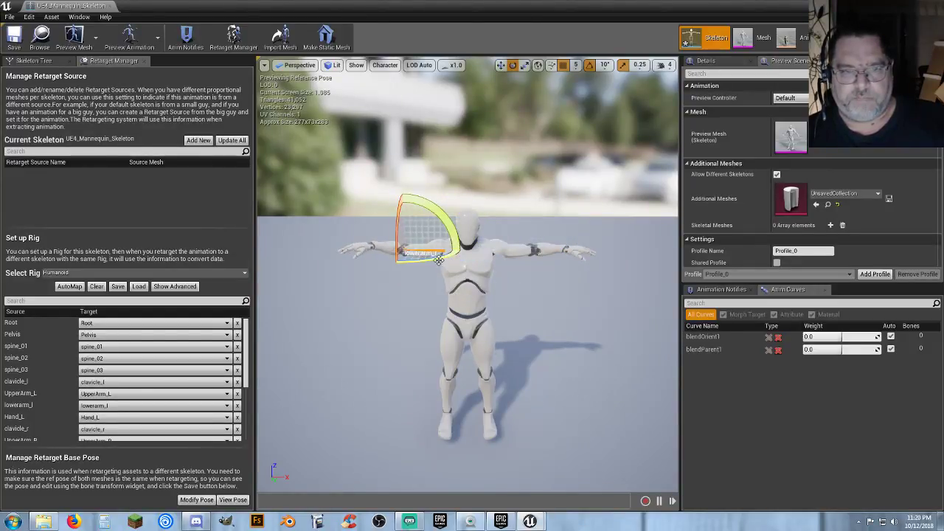
mouse_move(438, 260)
left_mouse_down()
mouse_move(472, 254)
mouse_move(425, 258)
left_mouse_up()
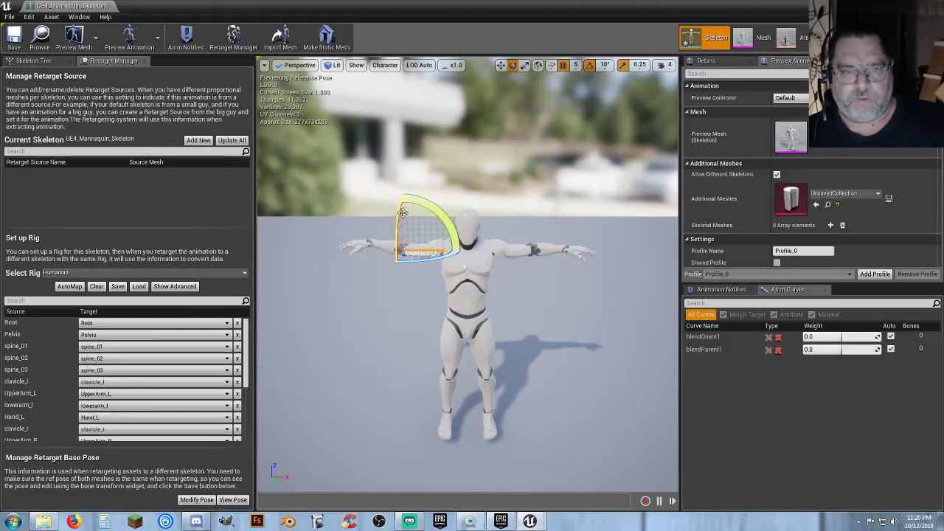
left_click_drag(436, 212, 425, 215)
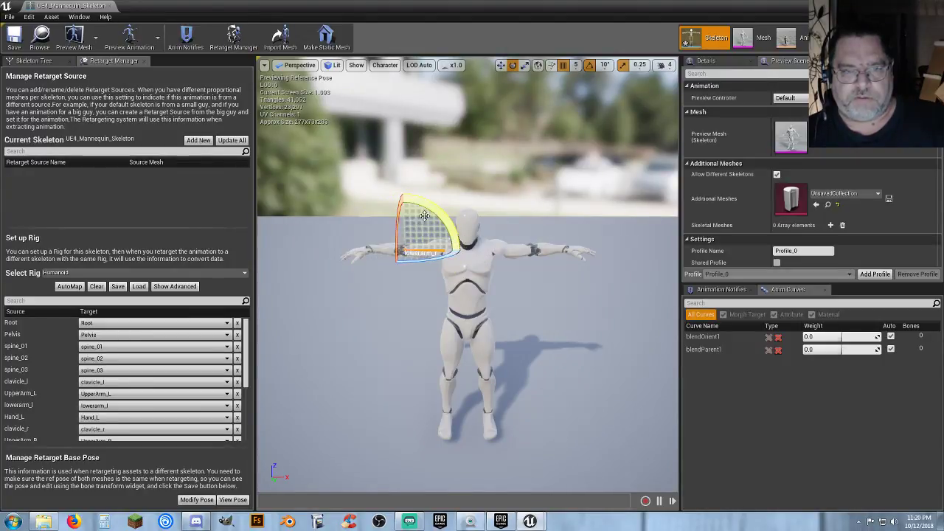
left_click(361, 251)
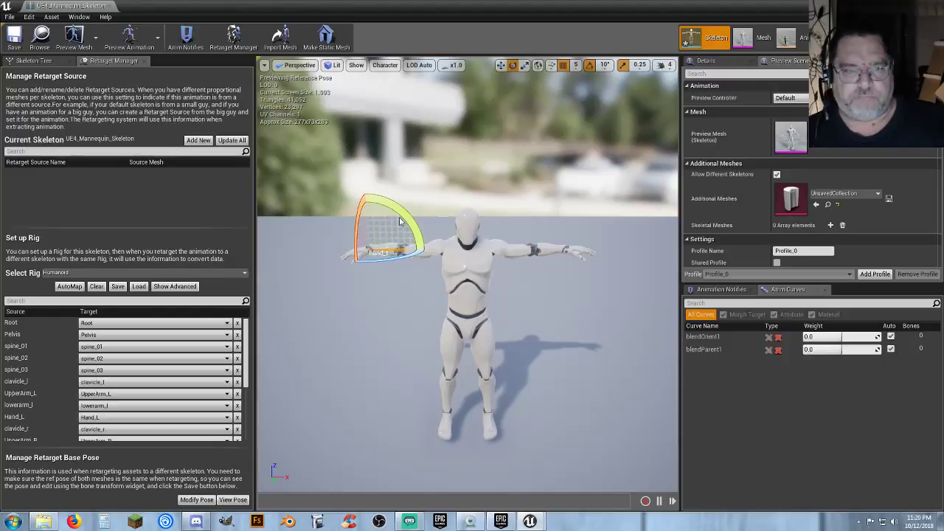
left_click_drag(399, 215, 390, 215)
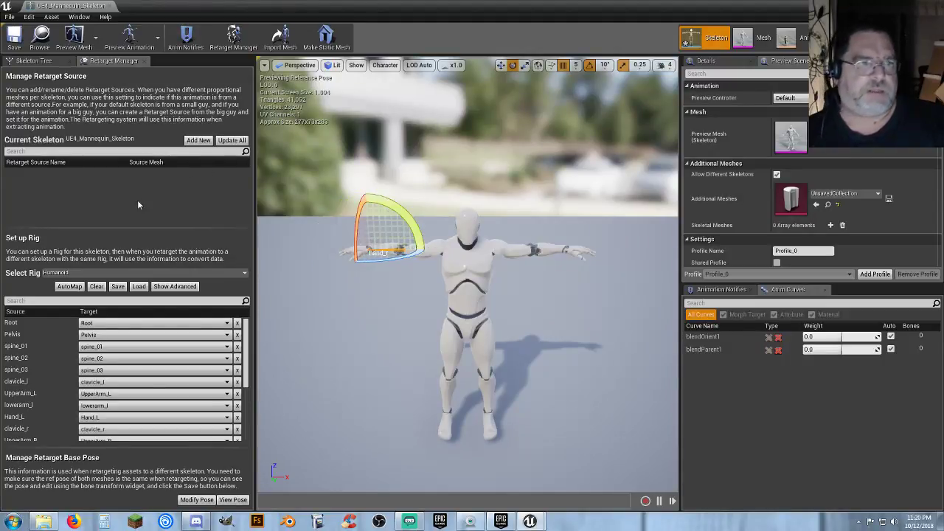
Step: Store the current T-pose as the mannequin's retarget base pose, close the skeleton and save all modified content
left_click(193, 501)
left_click(231, 444)
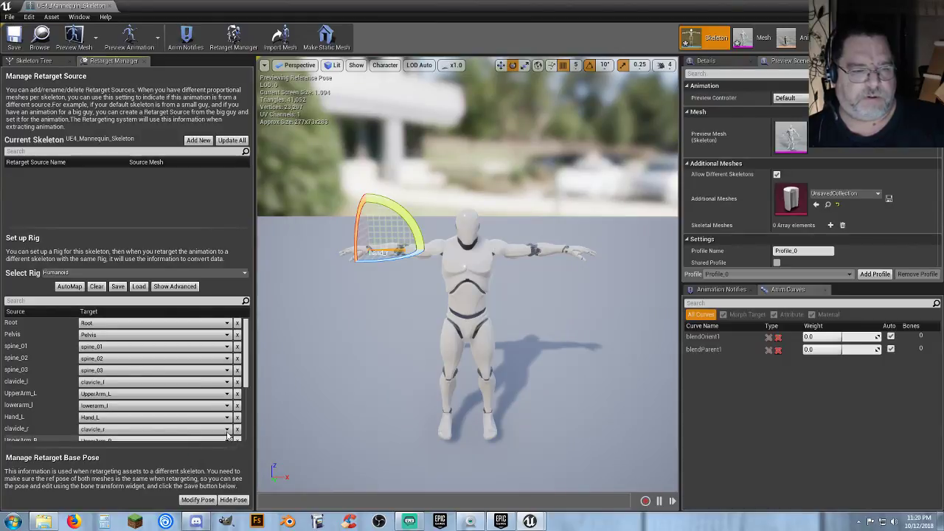
left_click(14, 41)
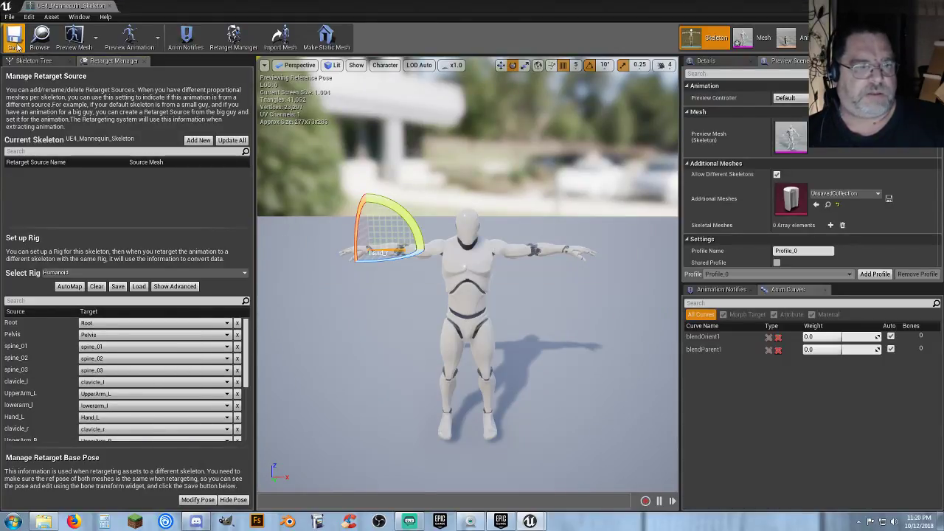
left_click(109, 6)
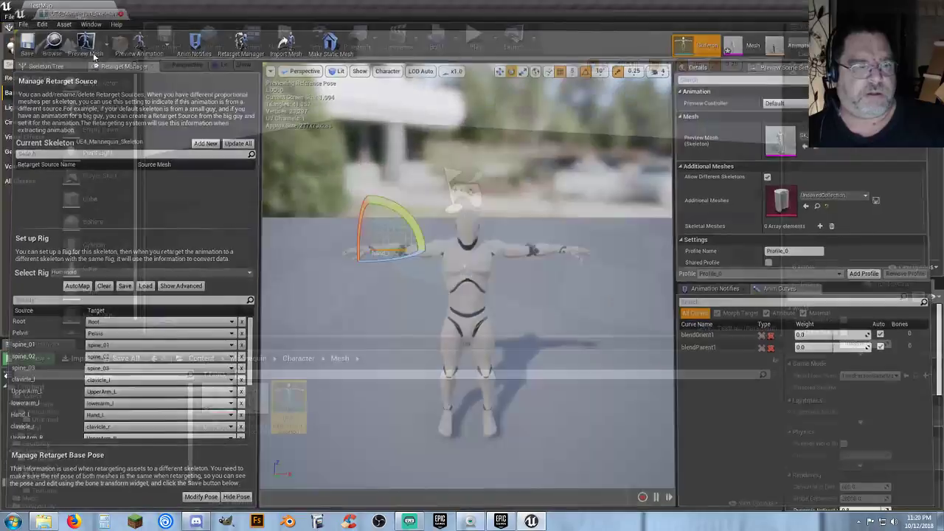
left_click(120, 359)
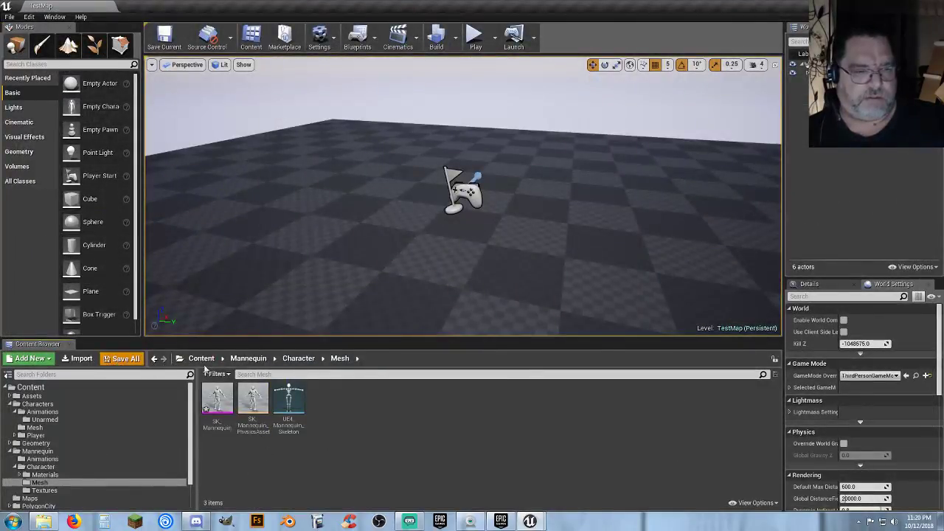
left_click(560, 351)
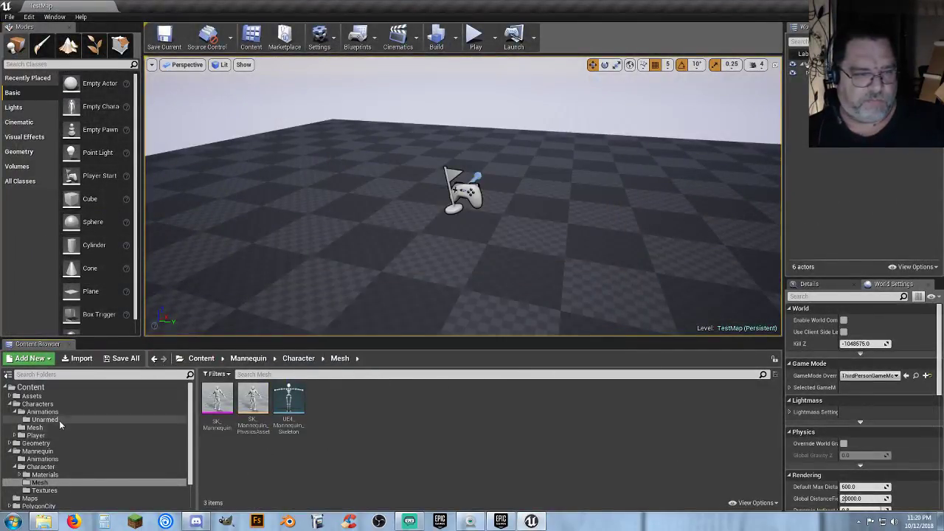
Step: Set up a duplicate-and-retarget of ThirdPerson_AnimBP from Mannequin/Animations onto SK_Polygon, replacing "ThirdPerson_" with "Unarmed_" in the new names
left_click(51, 460)
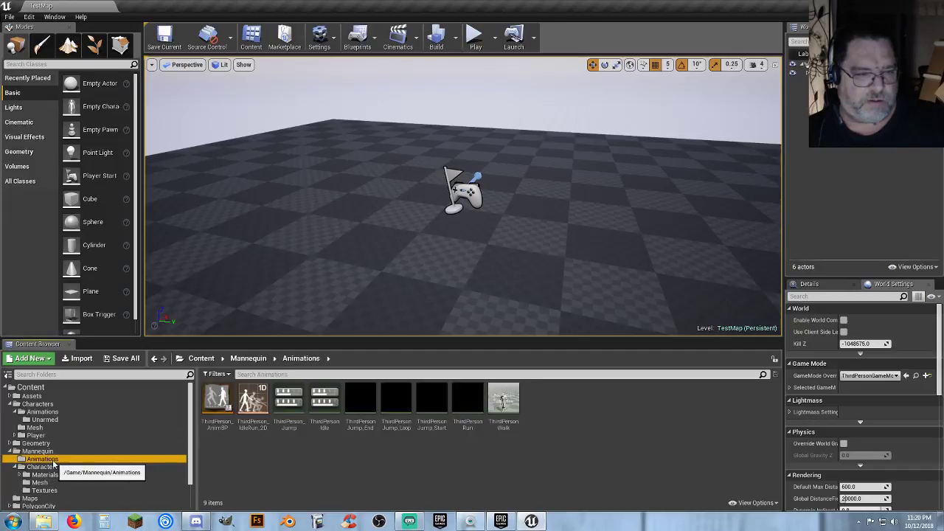
right_click(219, 435)
mouse_move(310, 215)
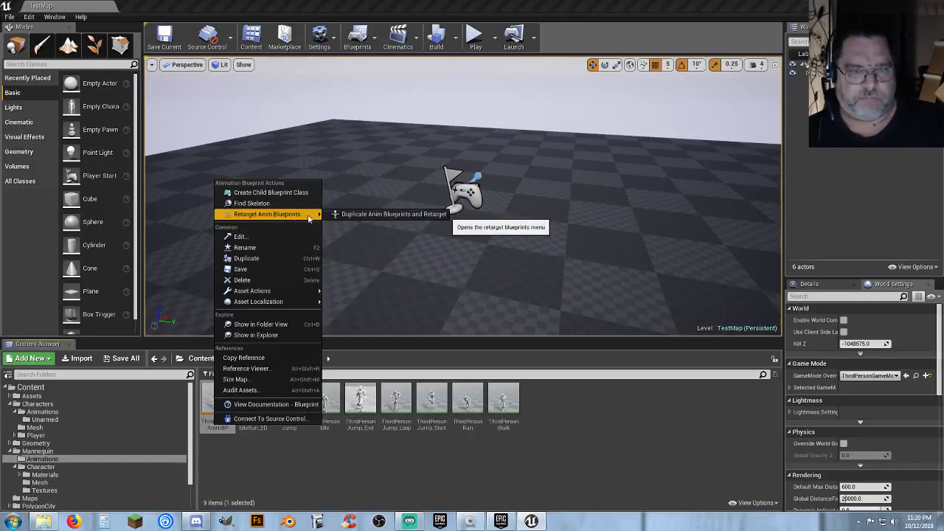
left_click(383, 213)
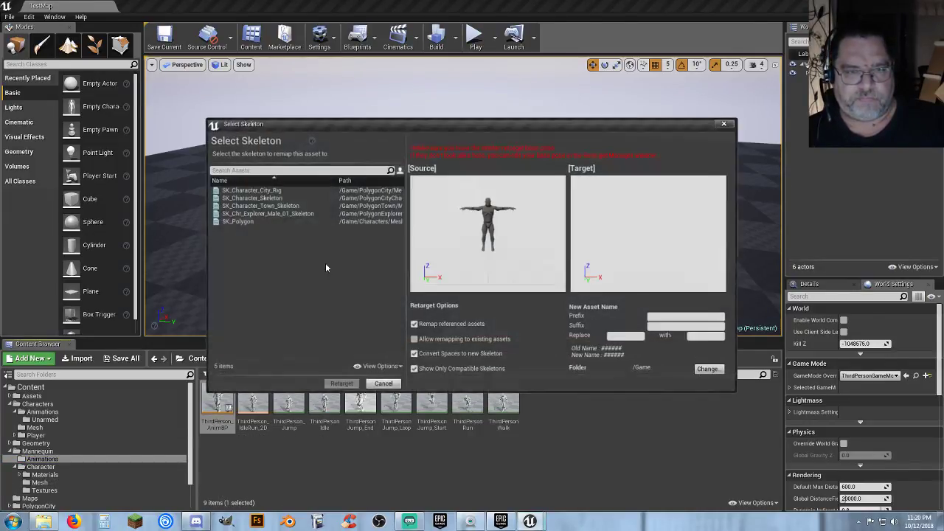
left_click(238, 221)
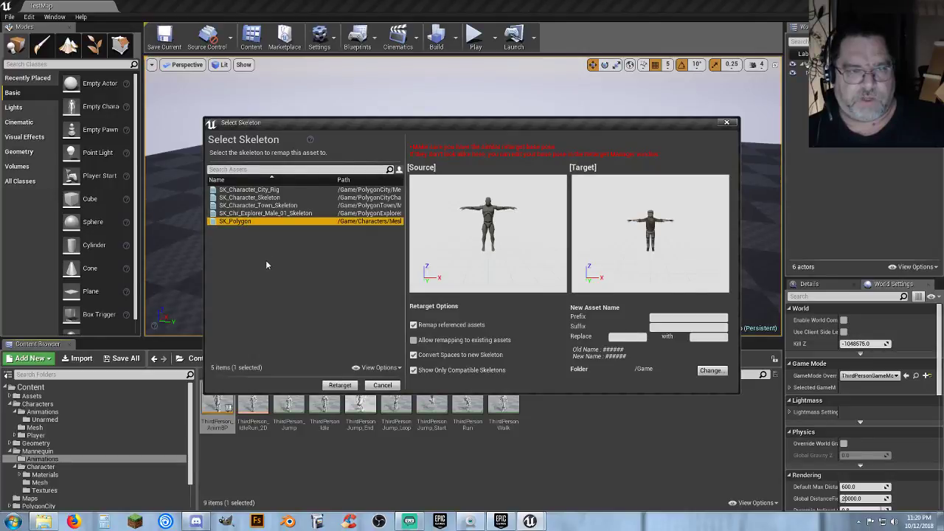
left_click(612, 337)
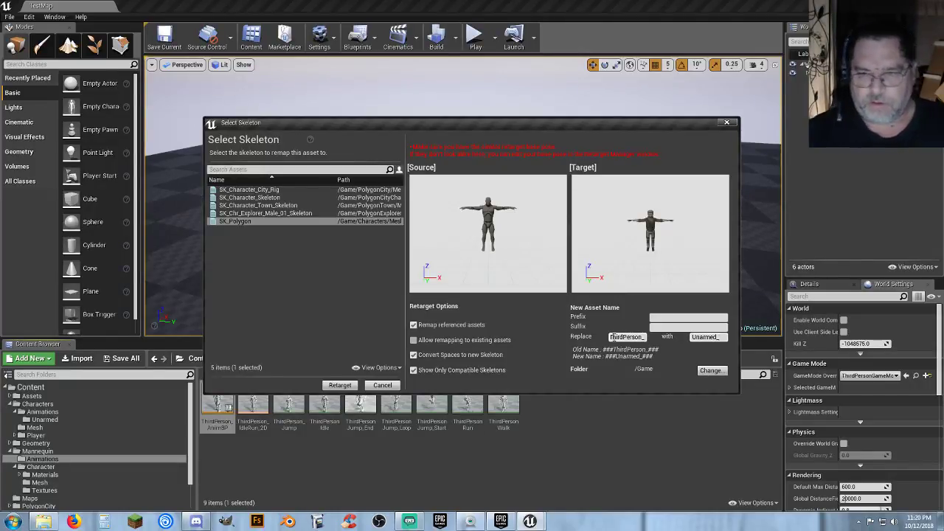
Step: Set the output folder to Characters/Animations/Unarmed and retarget the animation blueprint
left_click(710, 370)
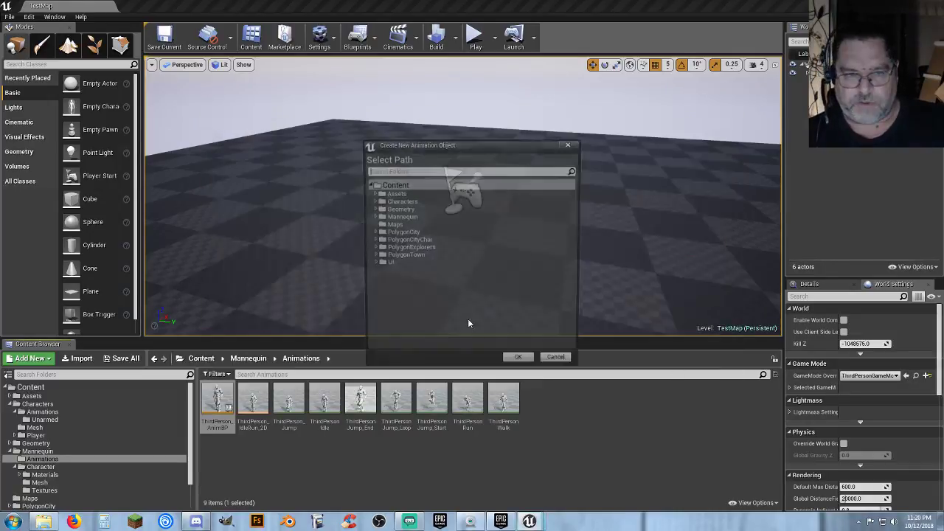
left_click(373, 201)
left_click(378, 209)
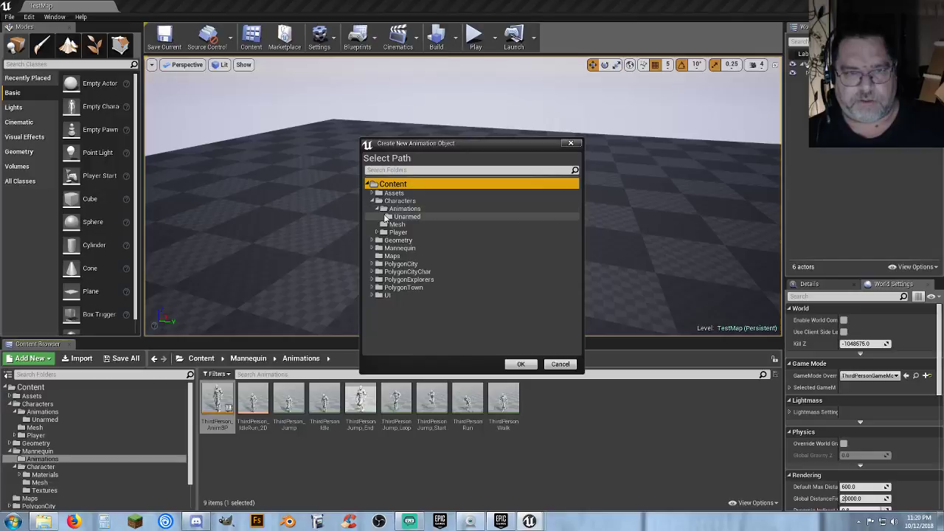
left_click(390, 217)
left_click(523, 363)
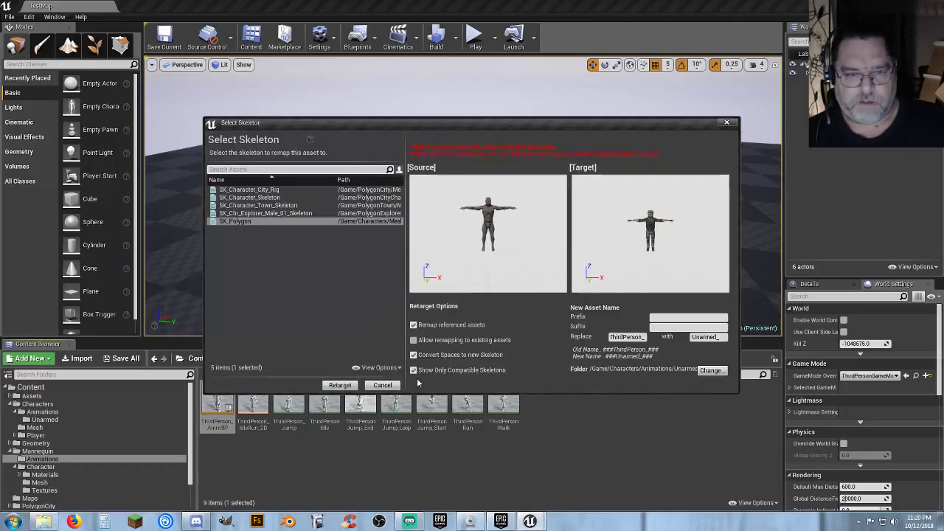
left_click(338, 386)
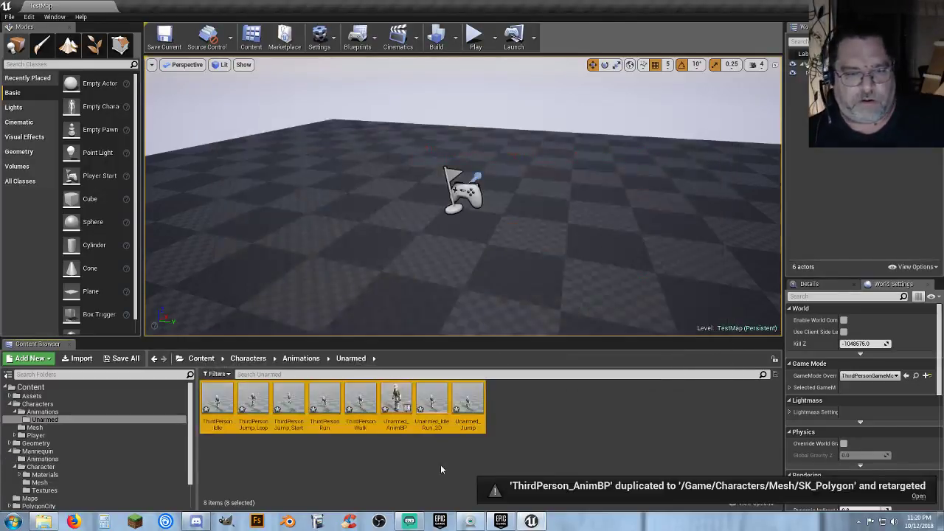
Step: Save all the newly retargeted animation assets and modified skeletons, and clear the asset selection
left_click(124, 359)
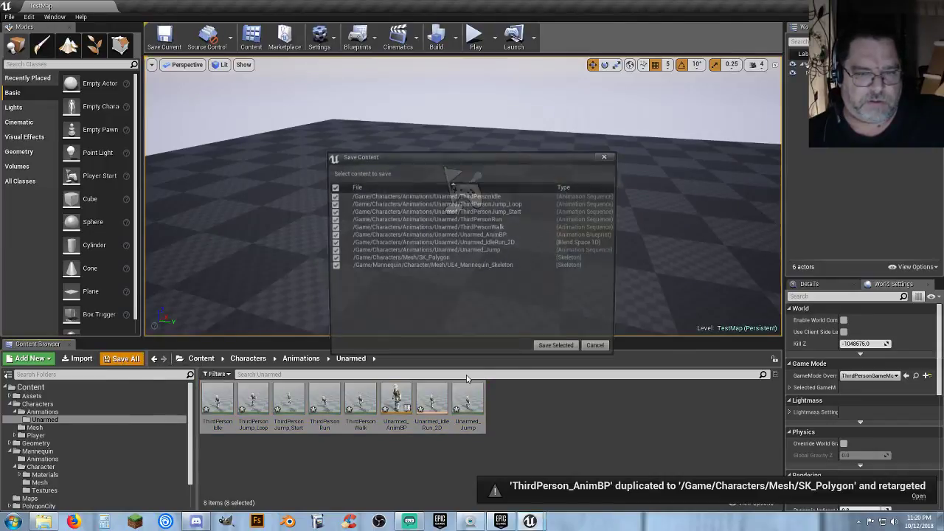
left_click(558, 350)
left_click(534, 425)
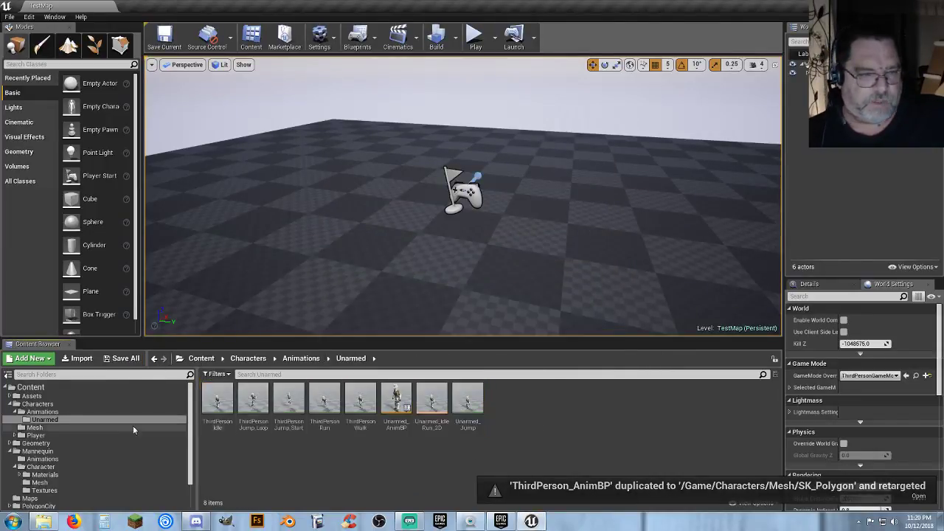
Step: Show the Characters/Player/Blueprints folder and briefly play-test the level by walking the player character forward
left_click(15, 435)
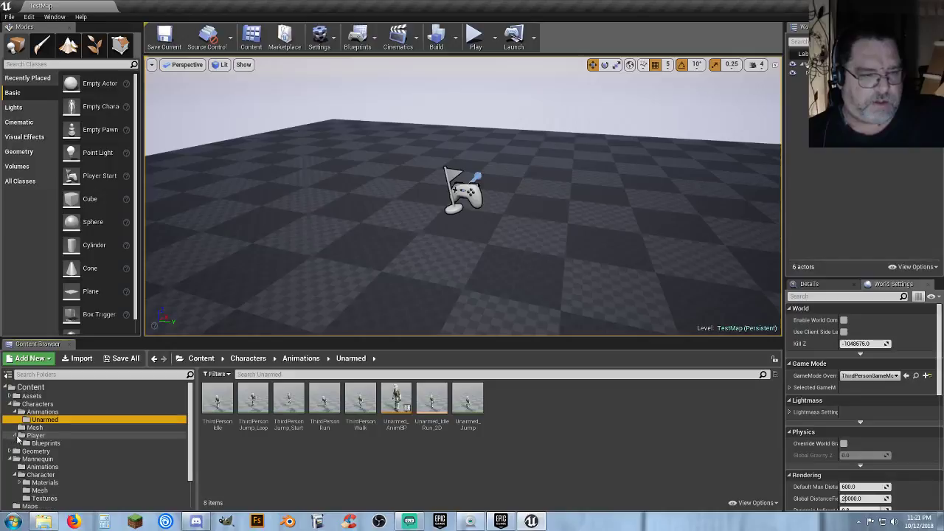
left_click(46, 442)
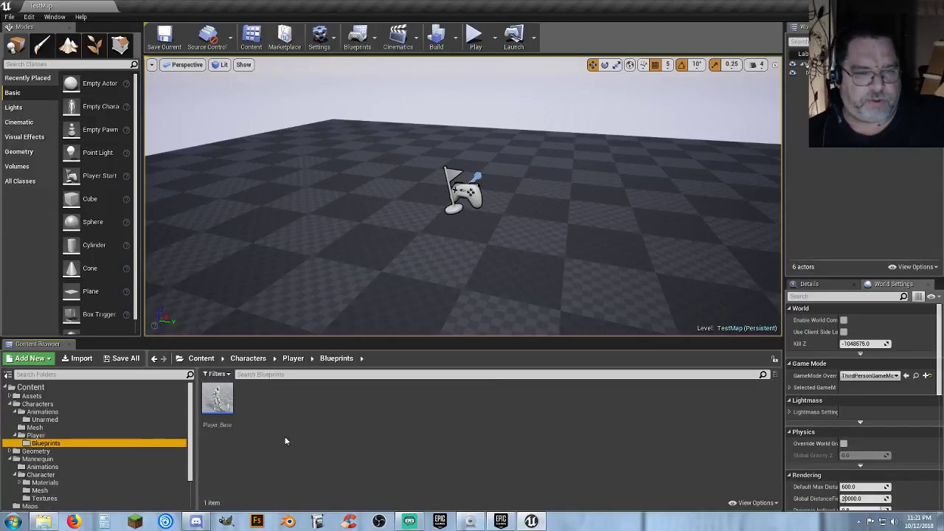
left_click(475, 35)
key("w")
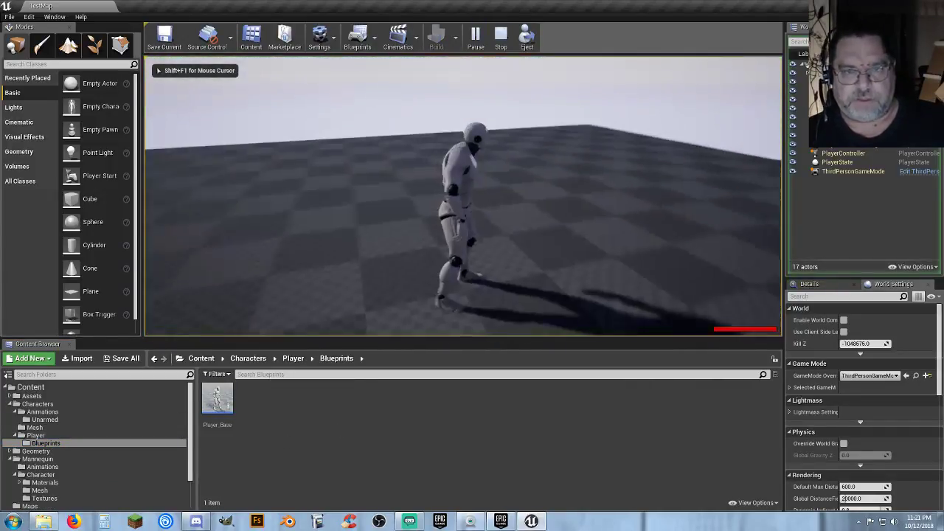
key("Escape")
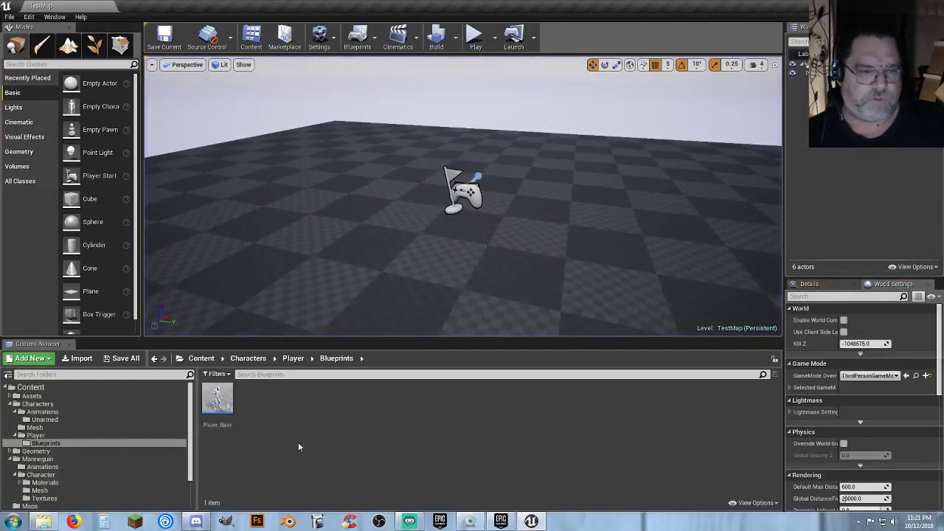
Step: Open the Player_Base blueprint and enclose the V-key camera toggle nodes in a comment titled "View Swap"
double_click(219, 404)
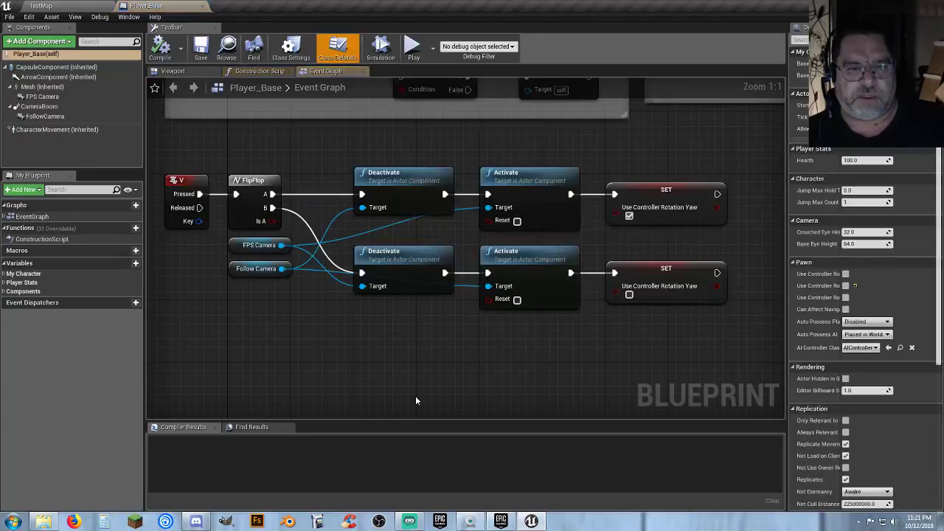
scroll(277, 334, "down", 1)
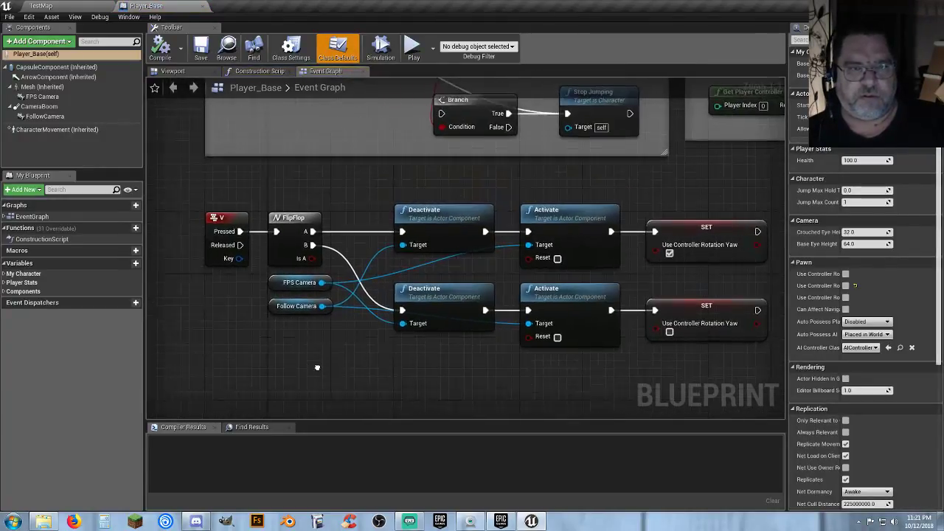
scroll(298, 356, "down", 1)
left_click_drag(201, 227, 674, 367)
key("c")
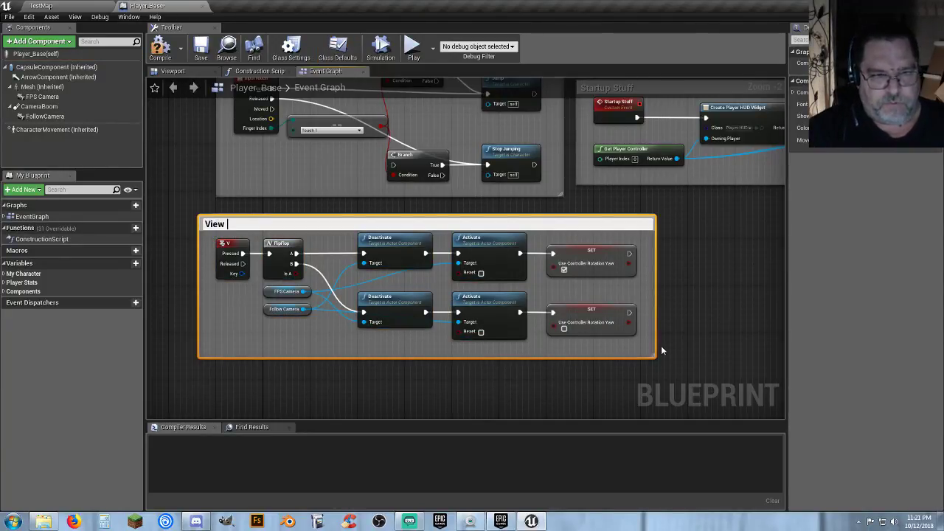
key("Return")
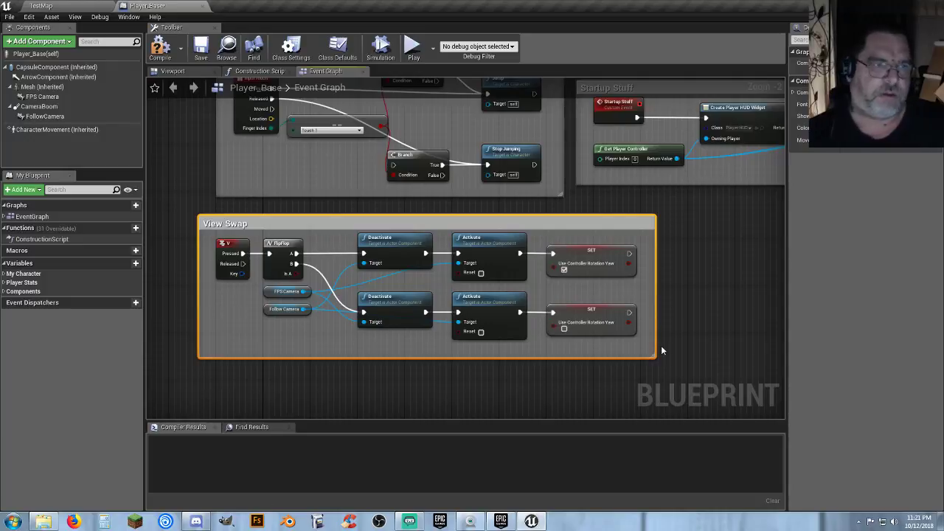
left_click(166, 151)
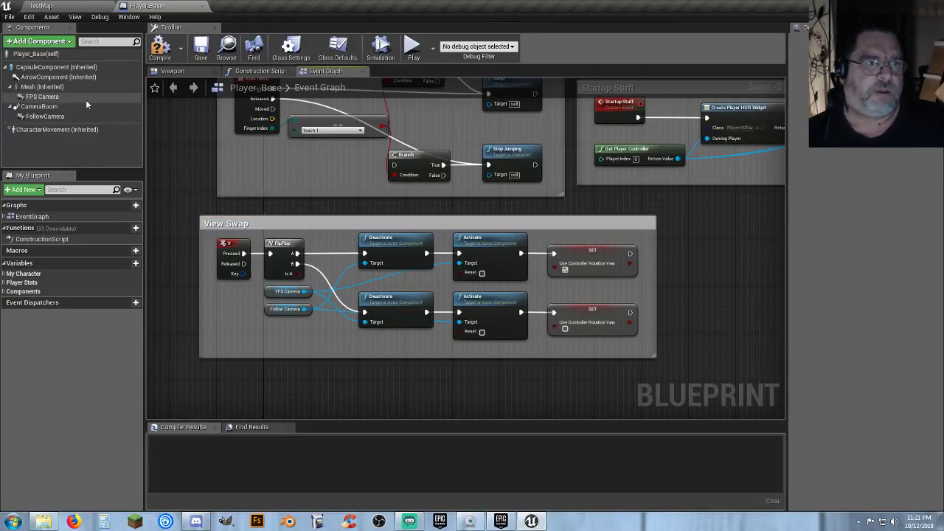
Step: Set the Player_Base Mesh component's skeletal mesh to SK_Character_Tourist and its Anim Class to Unarmed_AnimBP
left_click(172, 72)
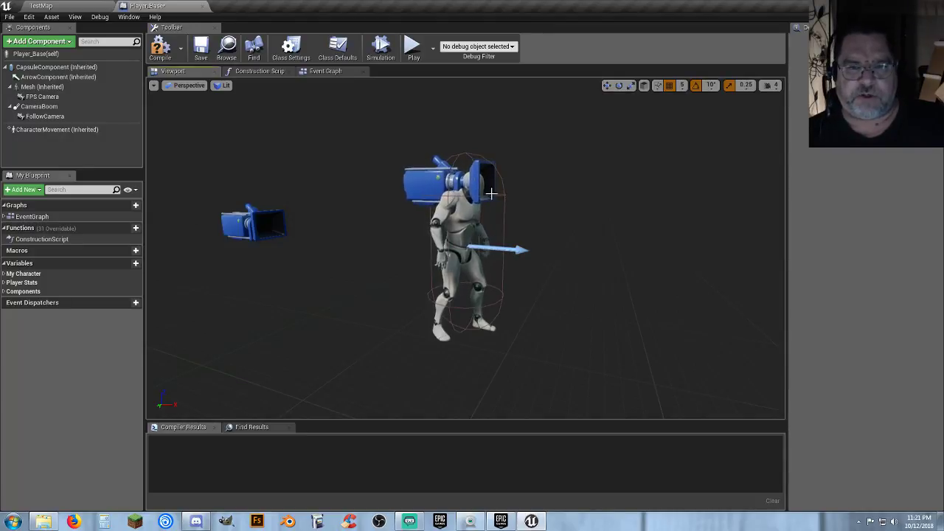
left_click(44, 87)
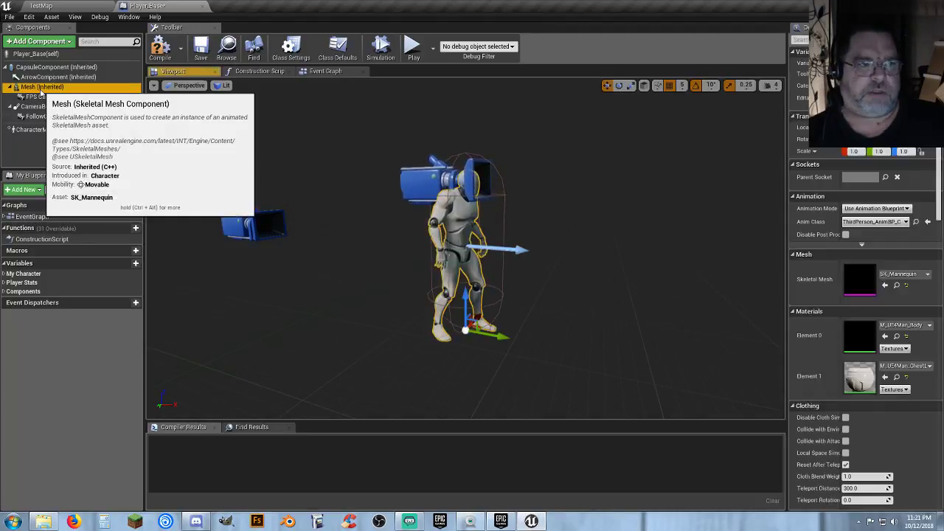
left_click(901, 274)
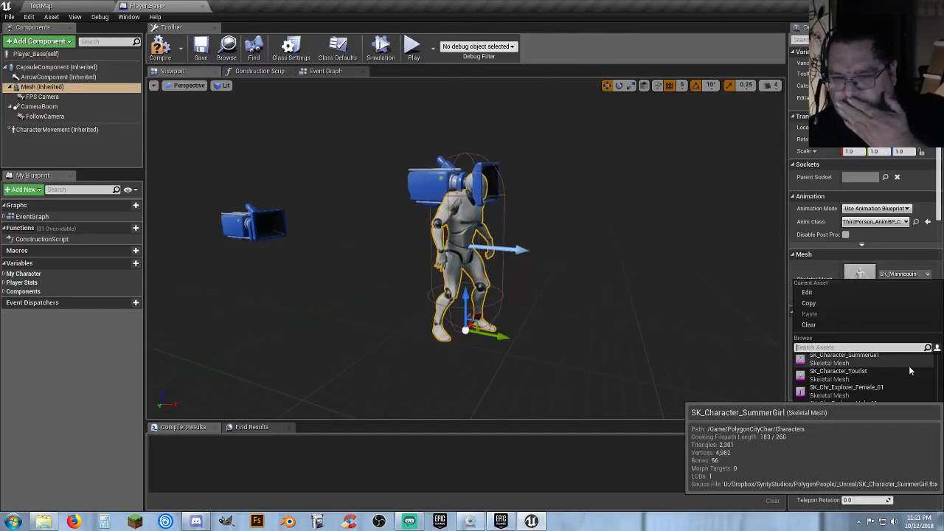
left_click(900, 379)
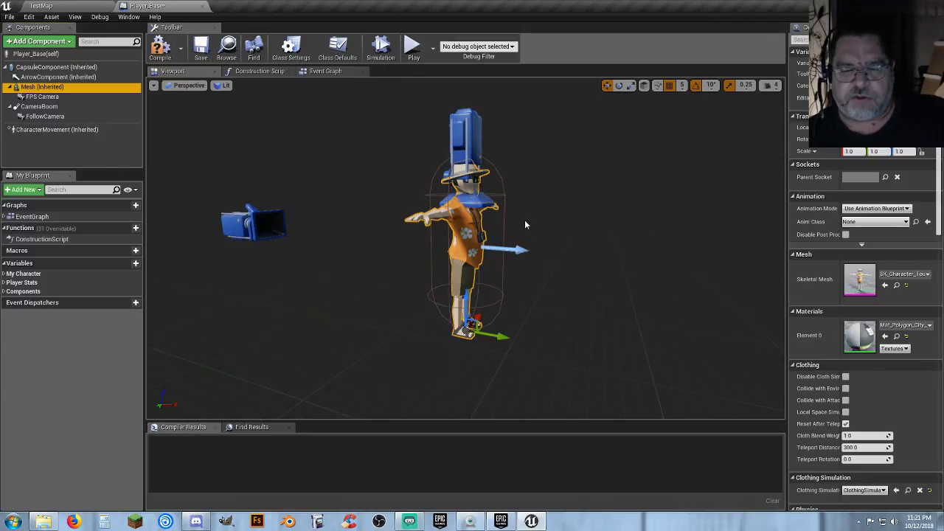
left_click(890, 222)
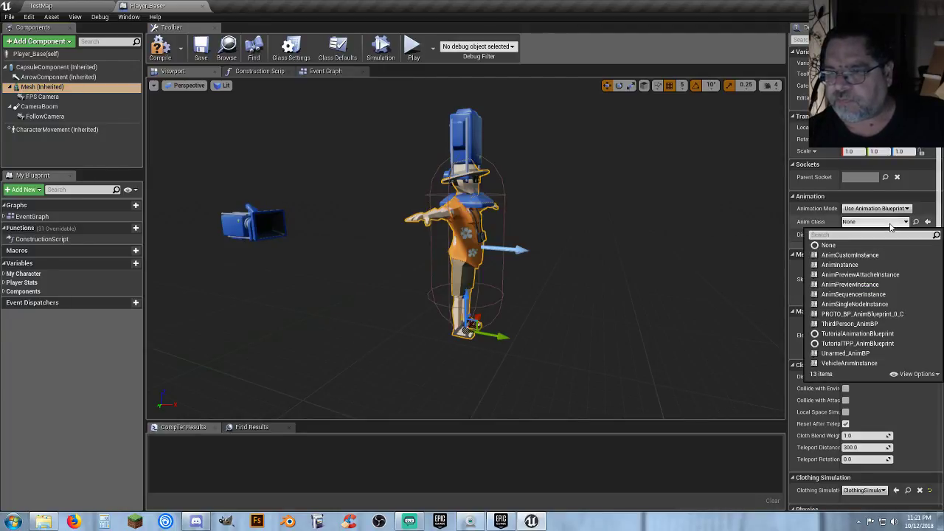
left_click(846, 353)
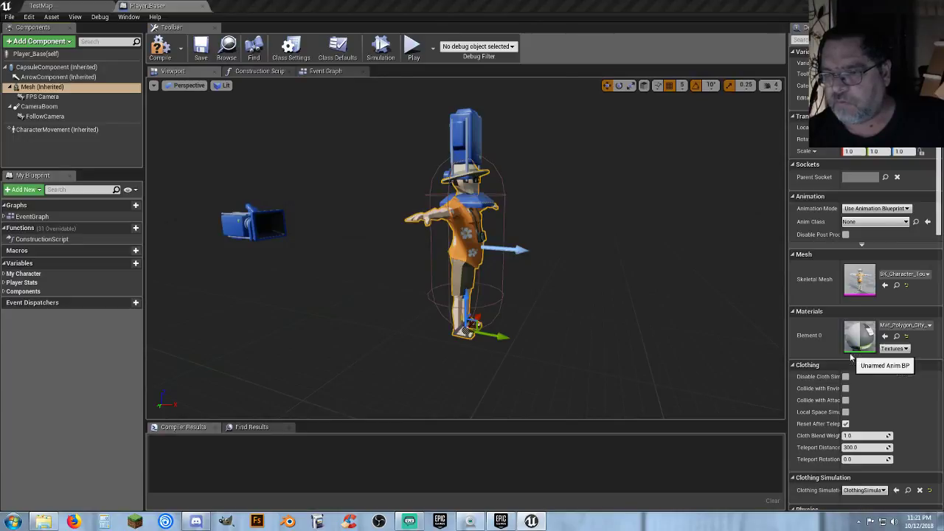
Step: Try SK_Character_Son_01 and SK_Character_ShopKeeper as the Mesh component's skeletal mesh
left_click(923, 275)
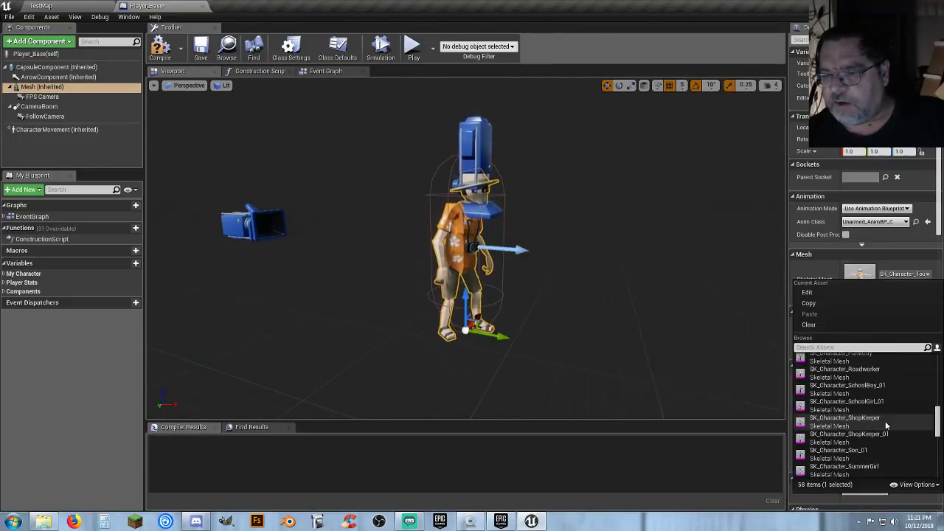
left_click(853, 449)
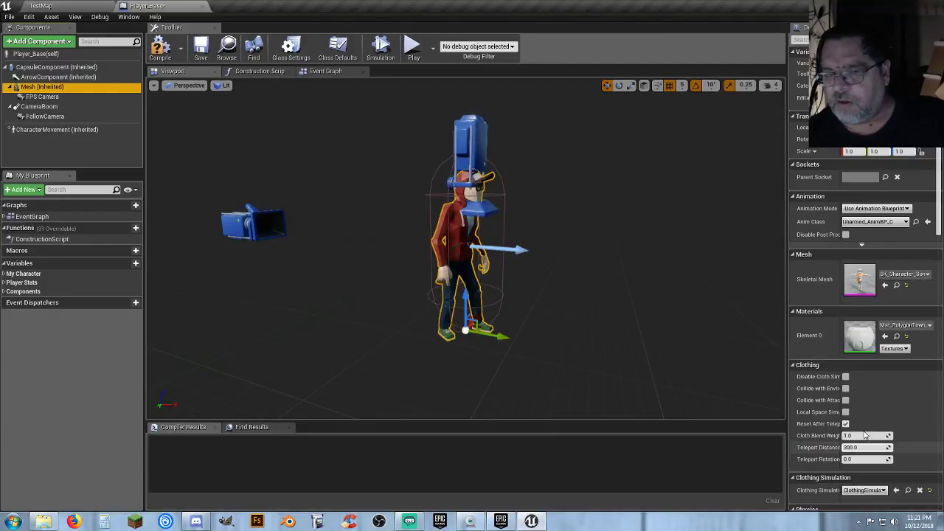
left_click(924, 276)
left_click(860, 395)
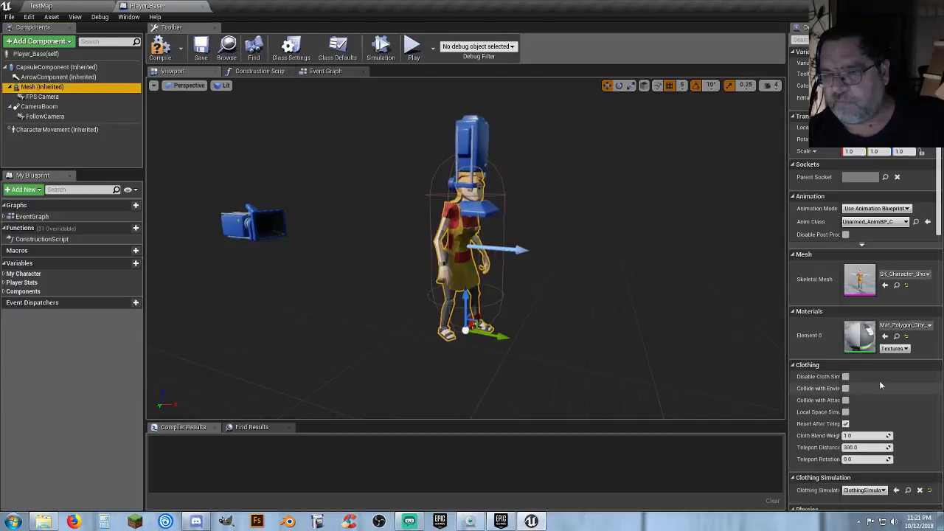
Step: Switch the Mesh component's skeletal mesh to SK_Character_Hotdog and inspect the character from the front
left_click(906, 273)
scroll(884, 409, "up", 5)
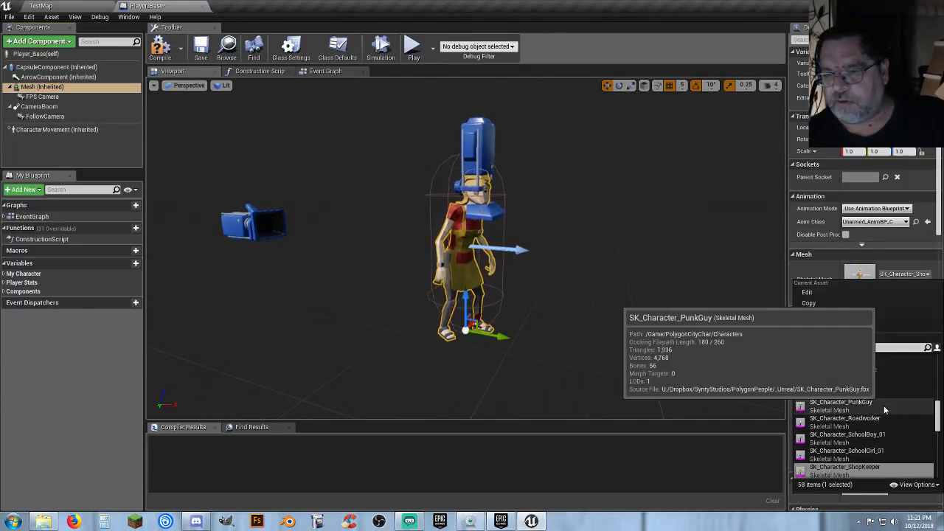
scroll(883, 407, "up", 2)
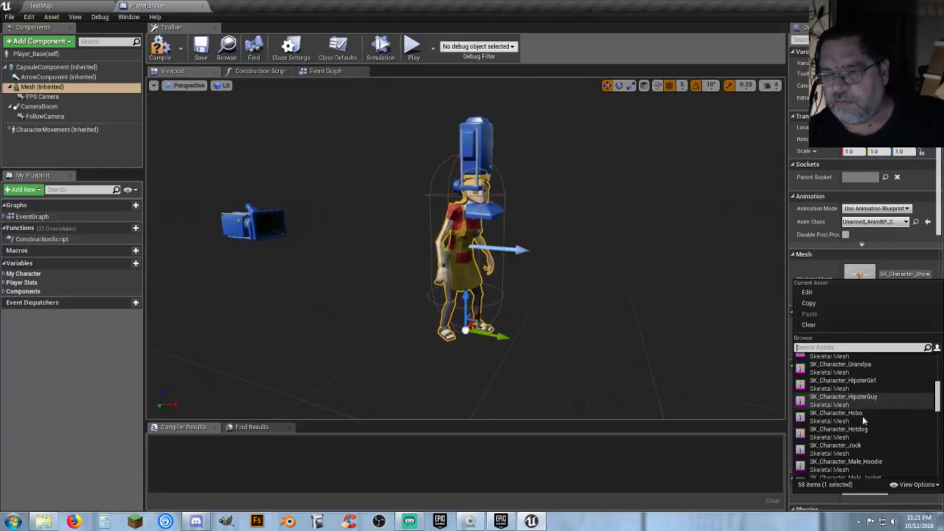
left_click(859, 433)
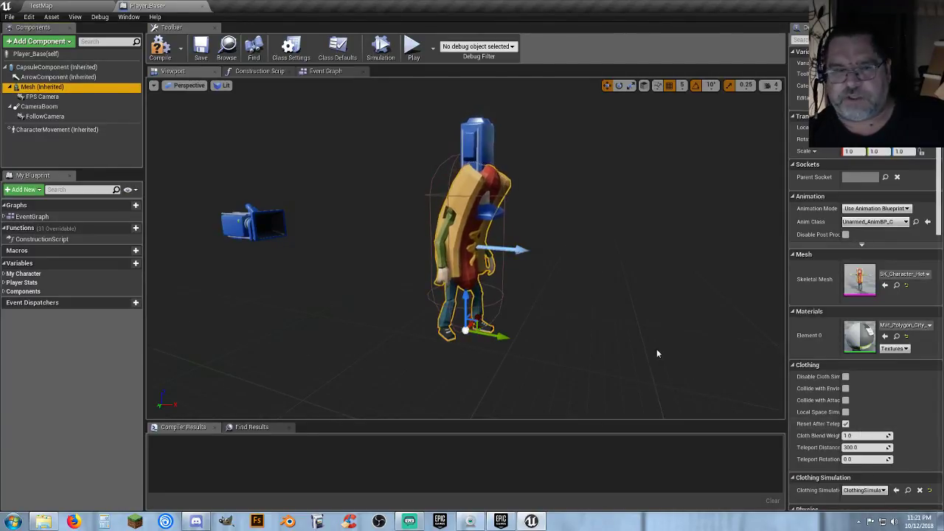
right_click_drag(595, 302, 494, 303)
key("d")
mouse_move(550, 267)
right_mouse_down()
mouse_move(525, 267)
mouse_move(549, 267)
right_mouse_up()
key("w")
key("s")
Step: Compile and save the Player_Base blueprint and close it
left_click(160, 45)
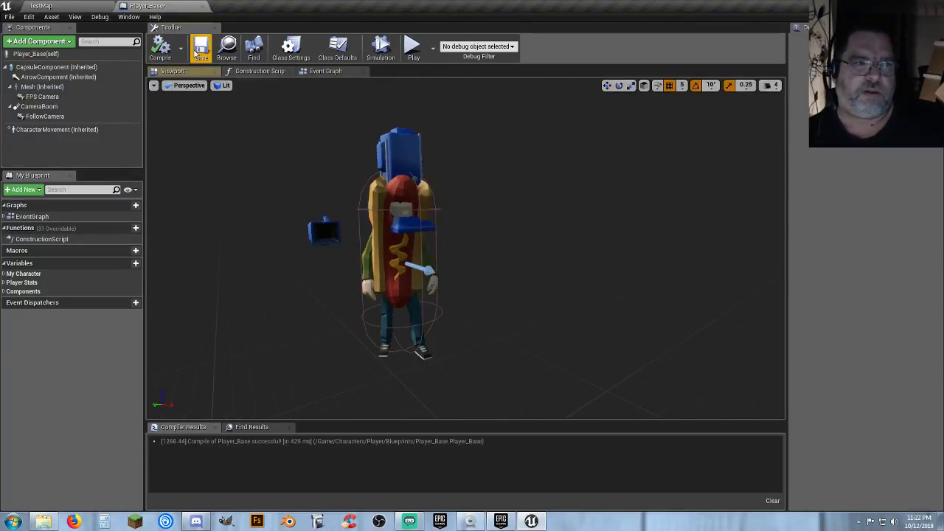
left_click(200, 47)
left_click(203, 6)
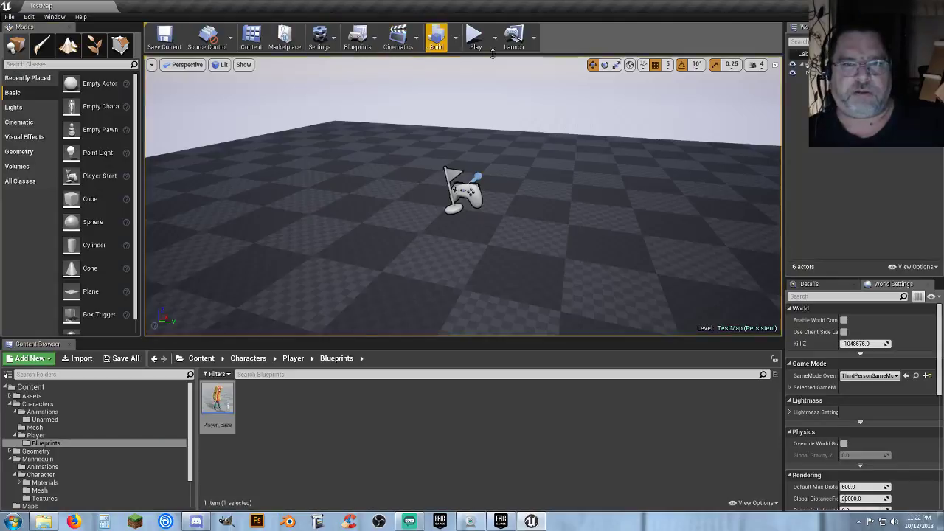
Step: Play-test the level by jumping and running the hotdog character around, and end the session
left_click(475, 35)
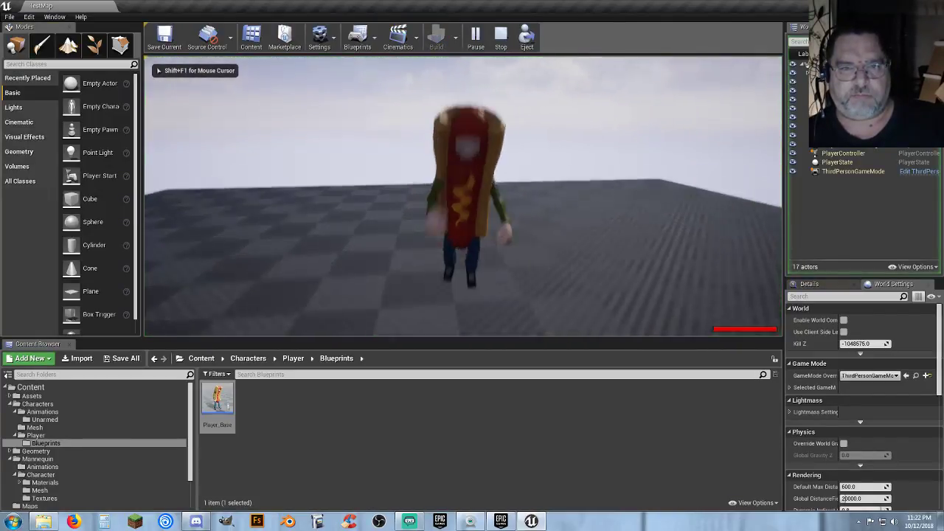
key("space")
key("w")
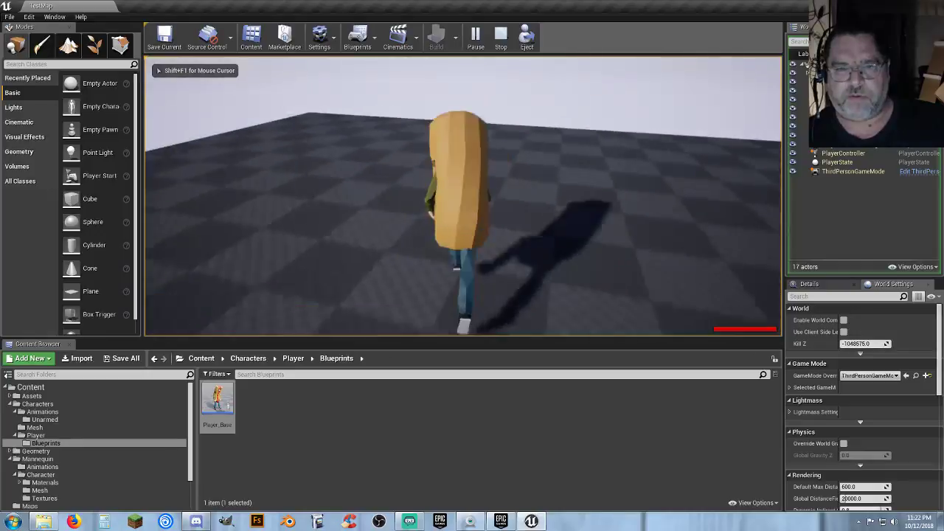
key("w")
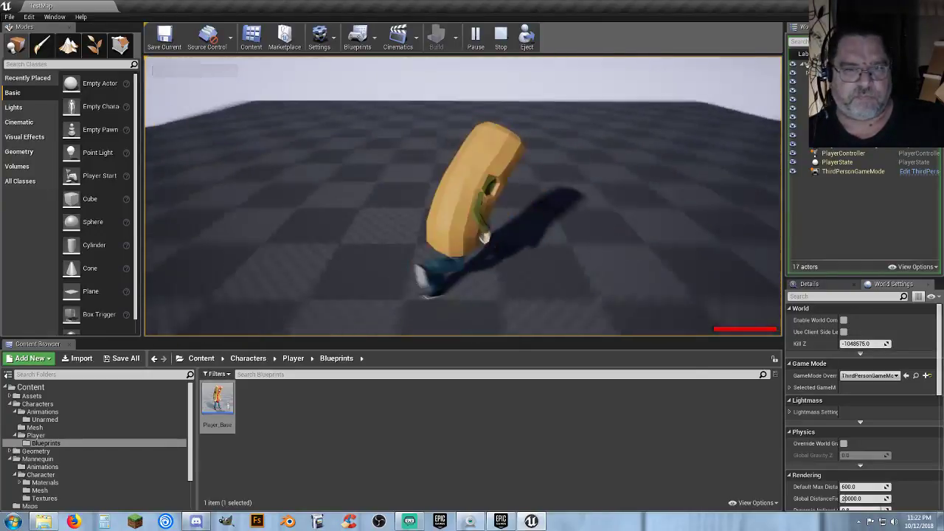
key("a")
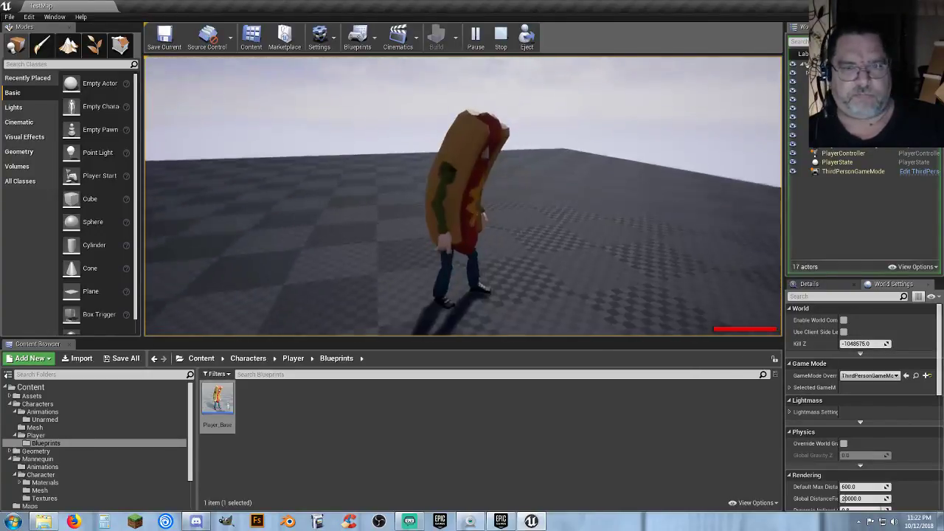
key("Escape")
Step: Reopen the Player_Base blueprint and show its Mesh component in the 3D preview
double_click(221, 392)
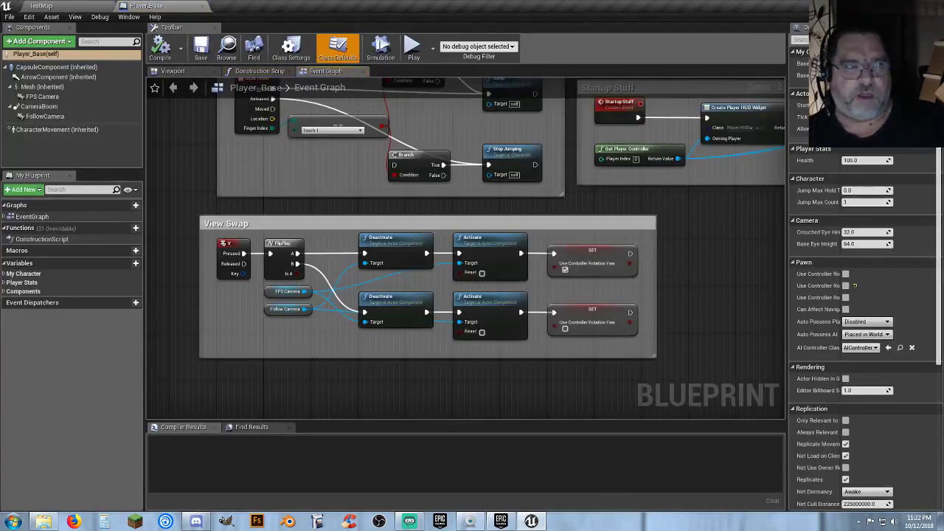
left_click(42, 86)
left_click(173, 71)
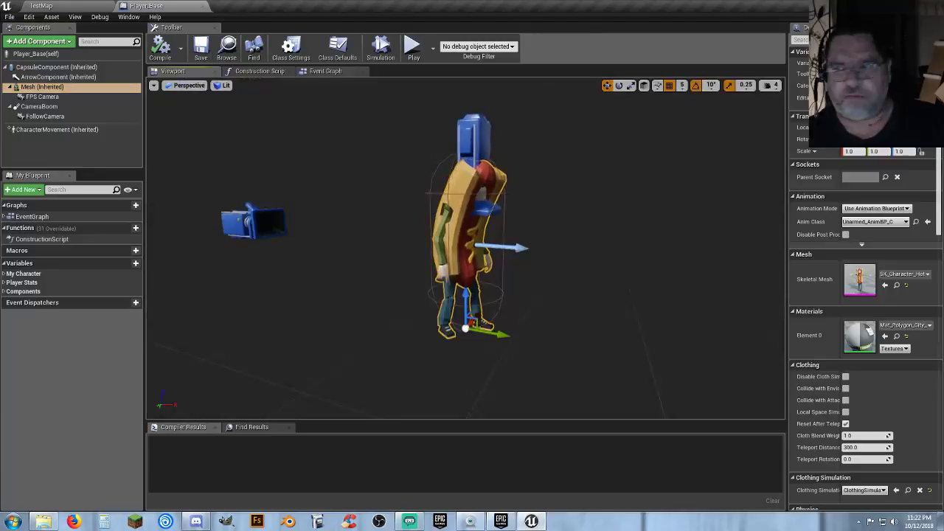
Step: Try SK_Character_GamerGirl, SK_Character_Father_02 and SK_Character_BusinessMan_Suit in turn as the Mesh component's skeletal mesh
left_click(905, 273)
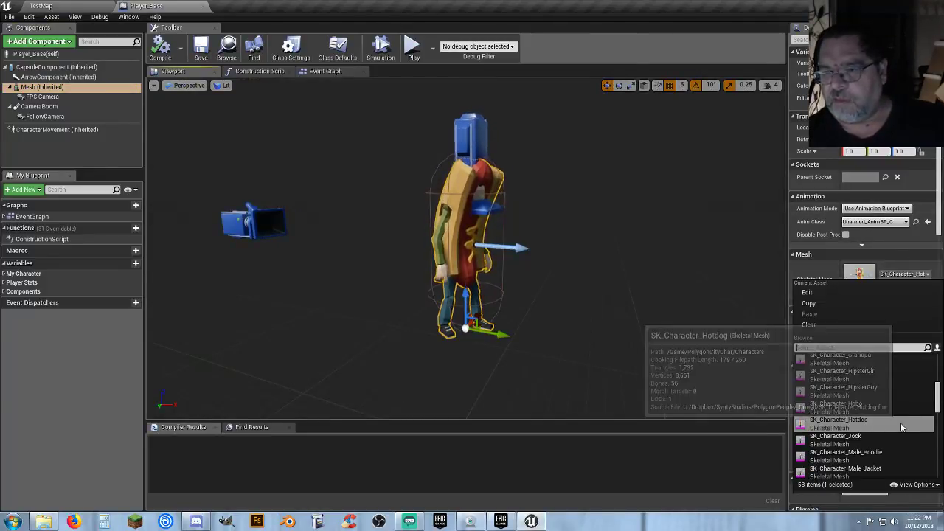
scroll(877, 383, "up", 2)
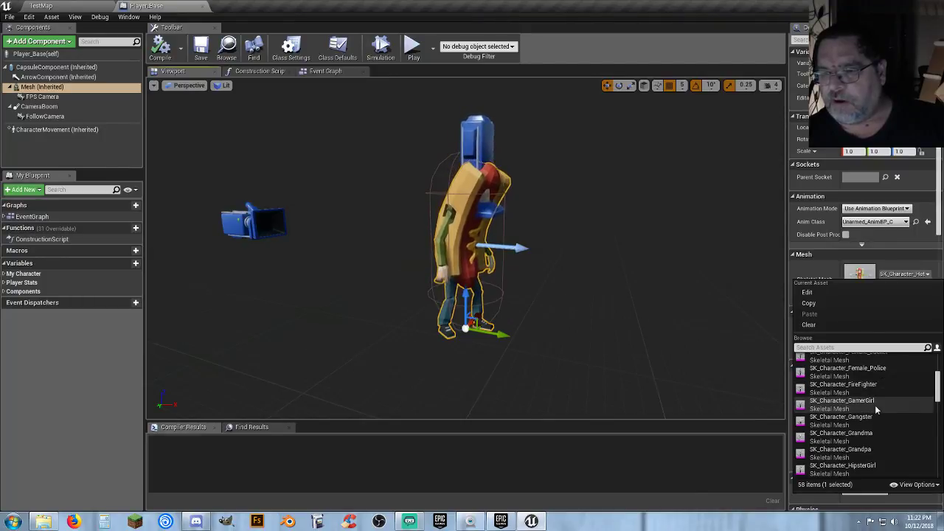
left_click(874, 405)
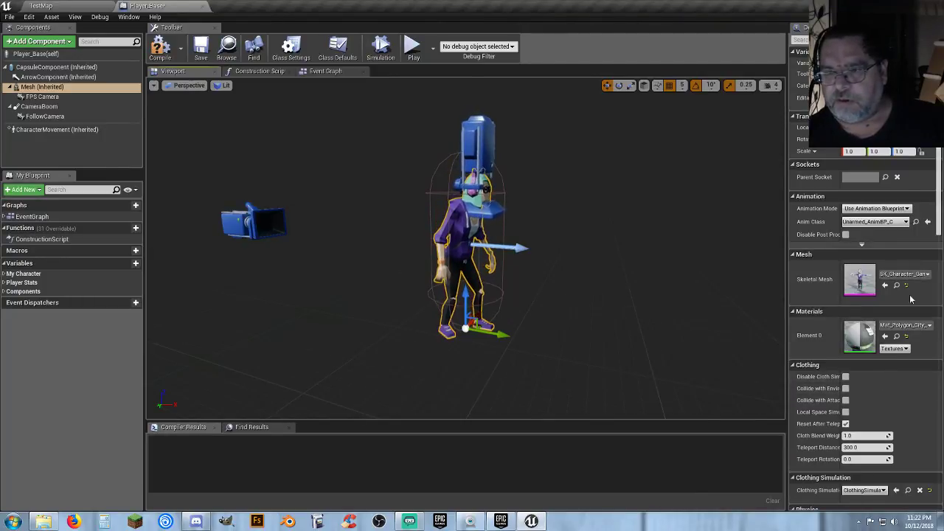
left_click(923, 275)
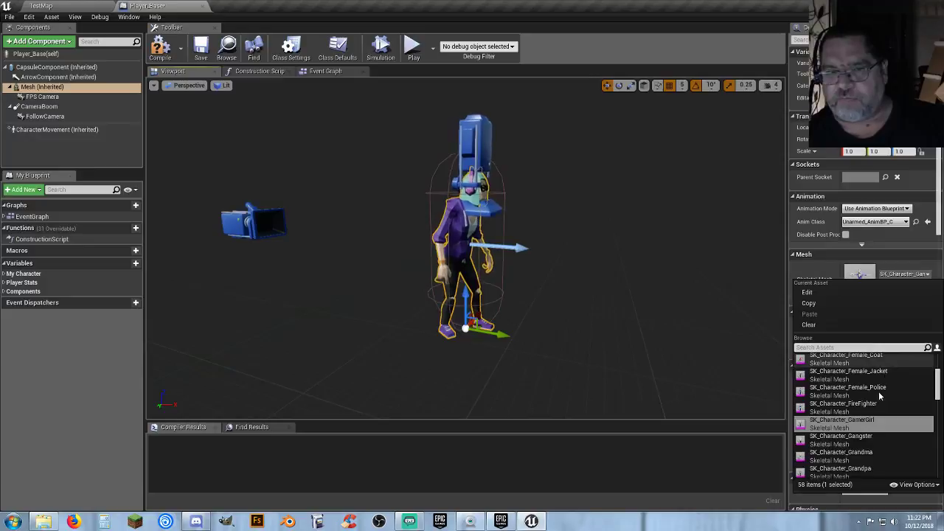
scroll(879, 398, "up", 1)
scroll(879, 398, "up", 1)
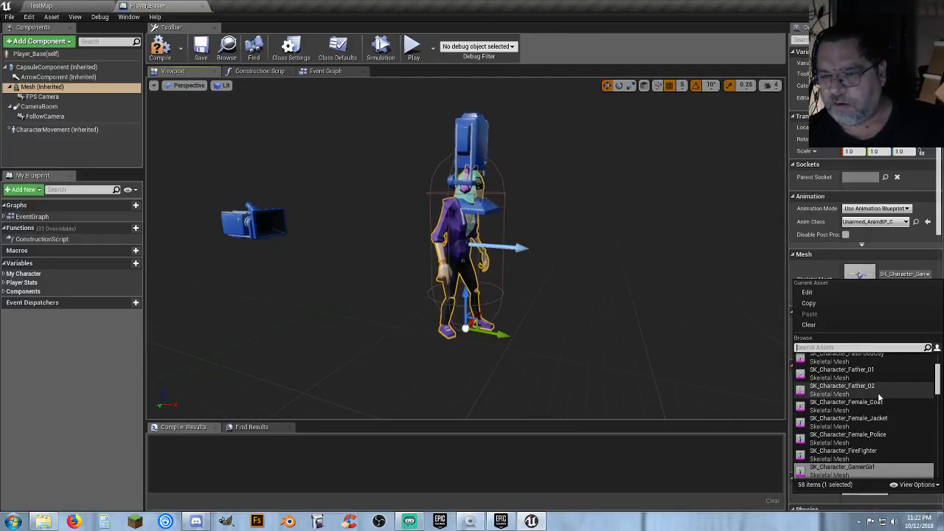
left_click(879, 396)
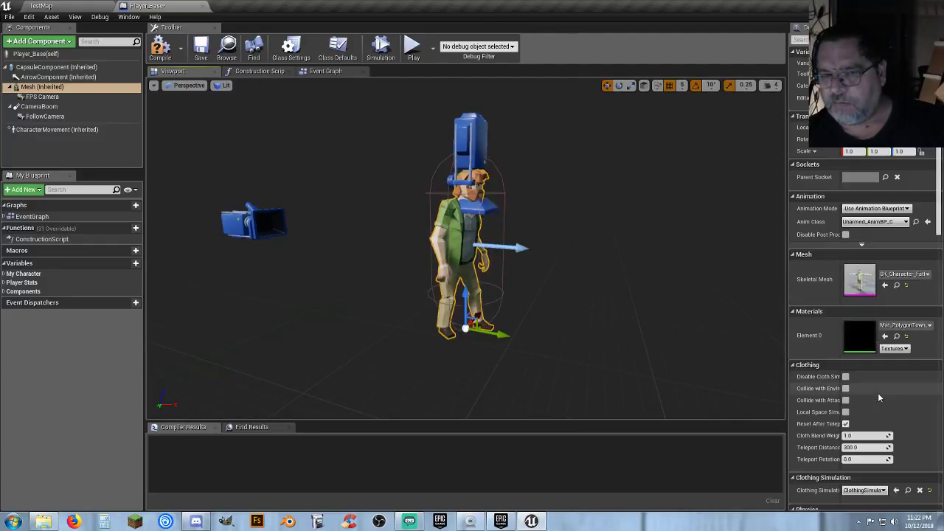
left_click(903, 274)
scroll(869, 421, "up", 2)
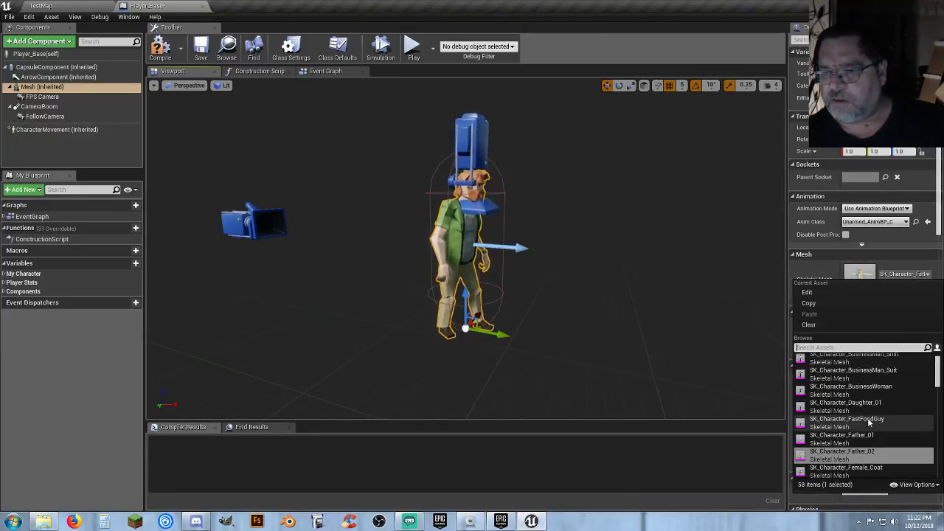
scroll(864, 414, "up", 2)
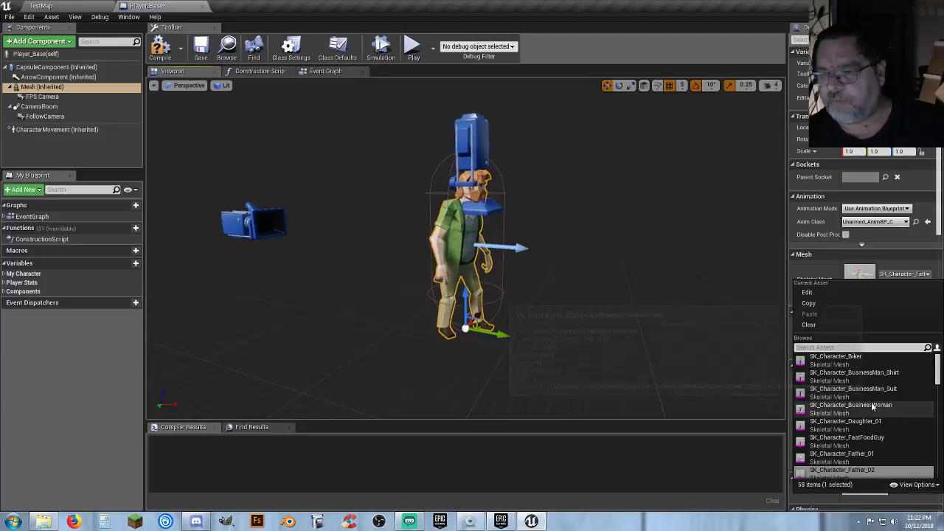
left_click(844, 392)
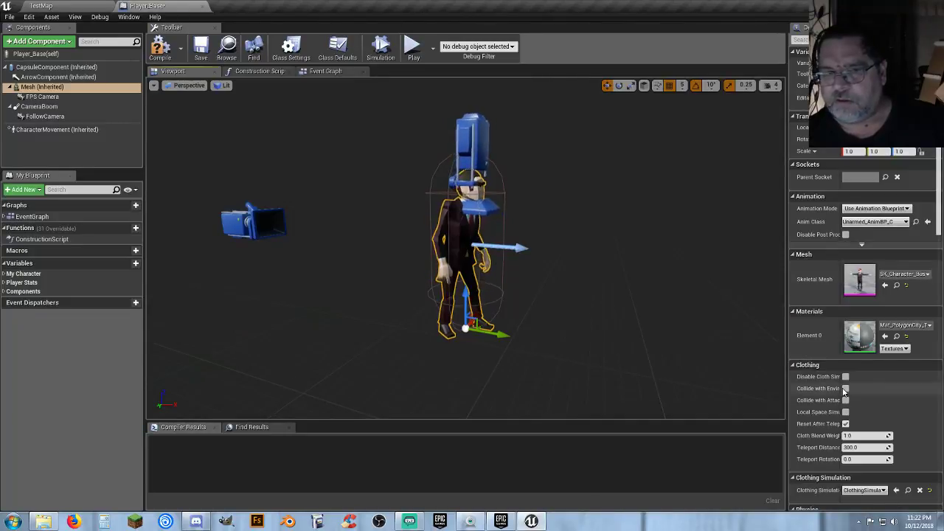
Step: Set the Mesh component's skeletal mesh to SK_Character_Biker, and compile, save and close the Player_Base blueprint
left_click(904, 274)
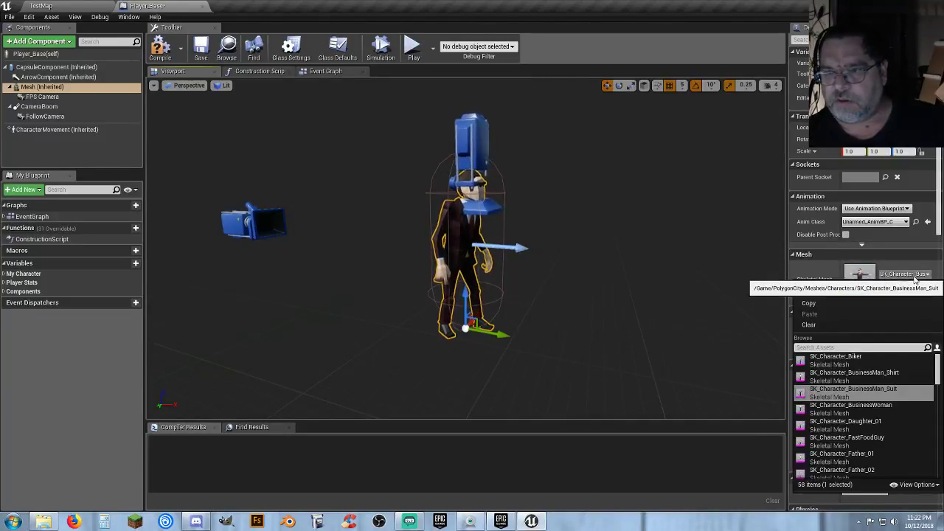
left_click(848, 359)
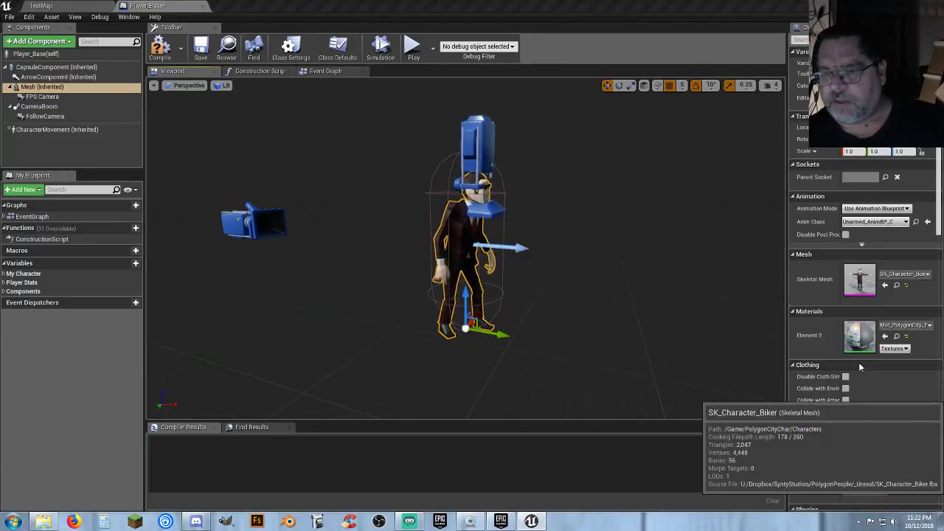
left_click(160, 48)
left_click(199, 50)
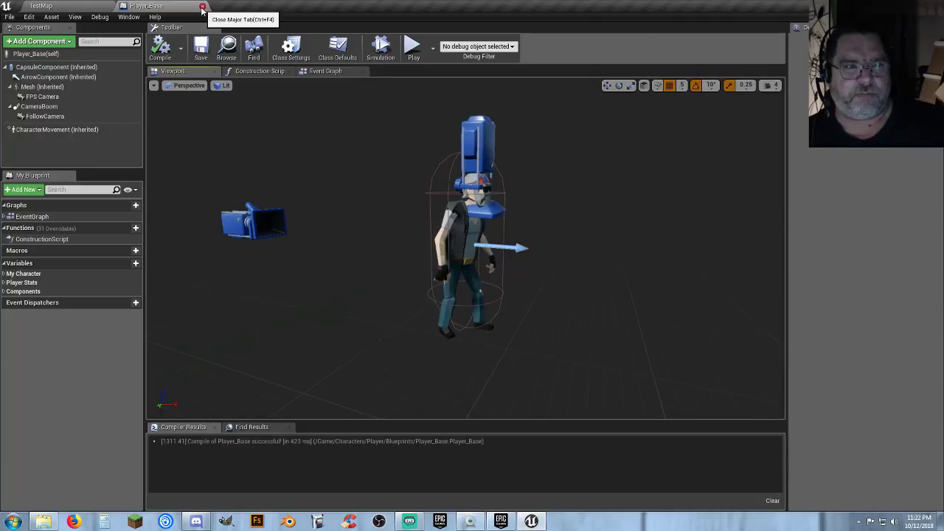
left_click(203, 6)
Step: Play-test the level with the biker character by walking forward and switching to the first-person view
left_click(476, 37)
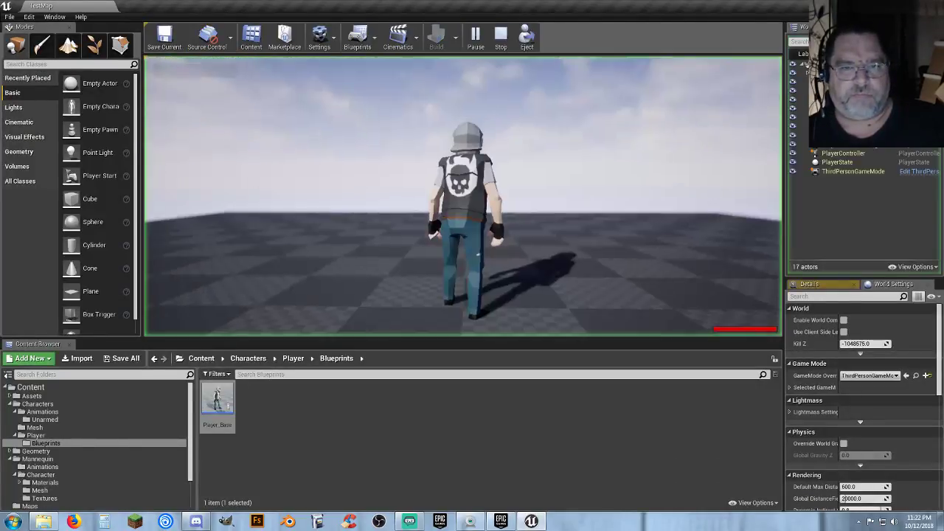
key("w")
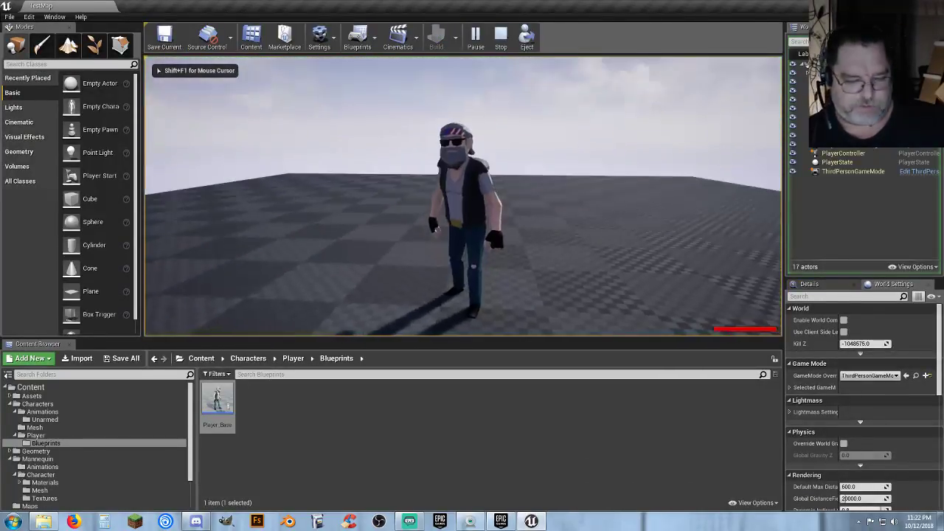
key("v")
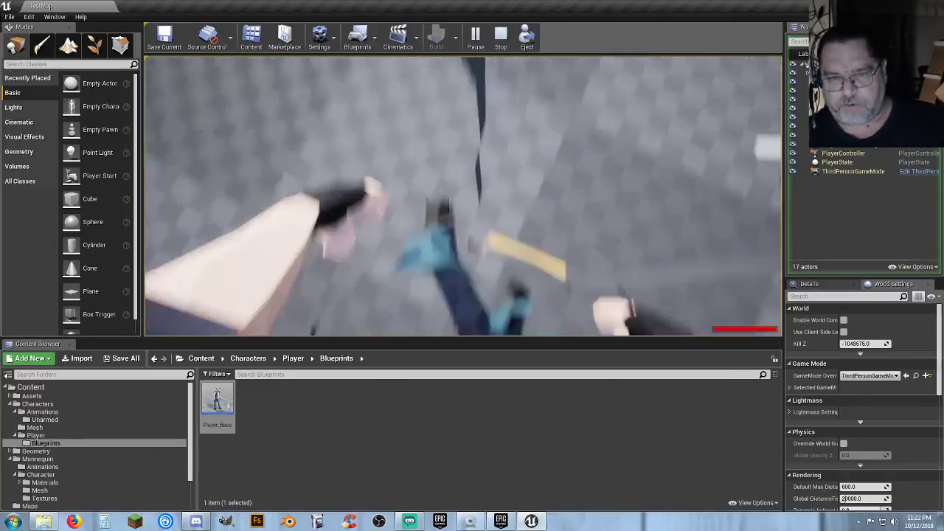
Step: End the play test, view the level around the player start, and briefly run and stop another play test
key("Escape")
key("Escape")
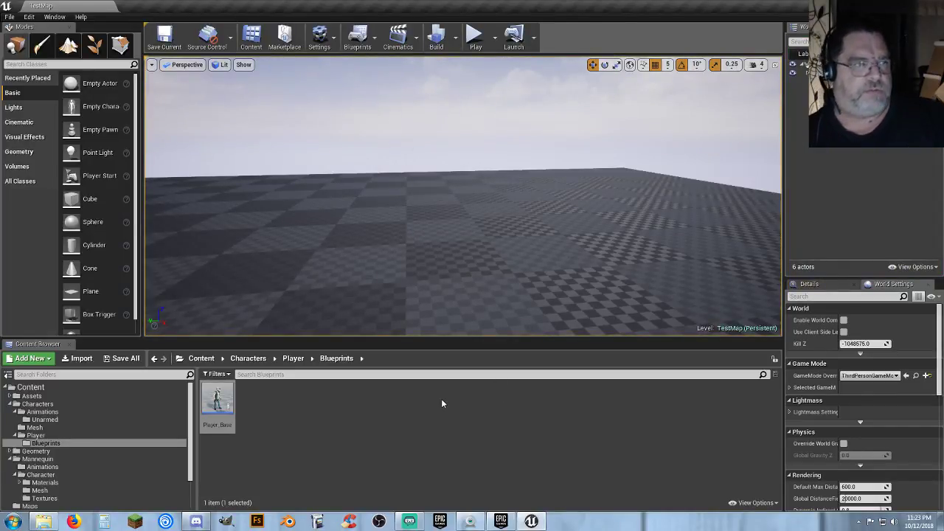
right_click_drag(428, 221, 354, 221)
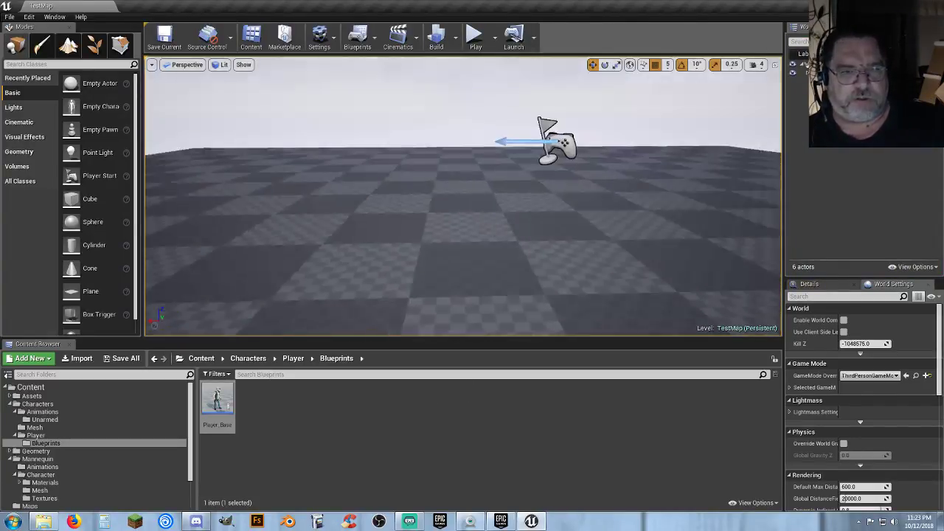
right_click_drag(457, 236, 498, 215)
mouse_move(425, 199)
right_mouse_down()
mouse_move(383, 201)
mouse_move(424, 199)
right_mouse_up()
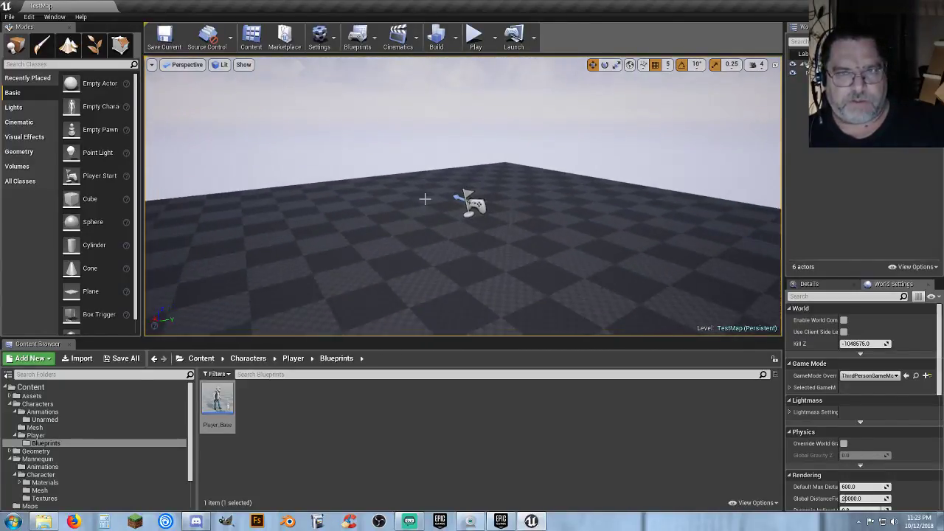
left_click(476, 46)
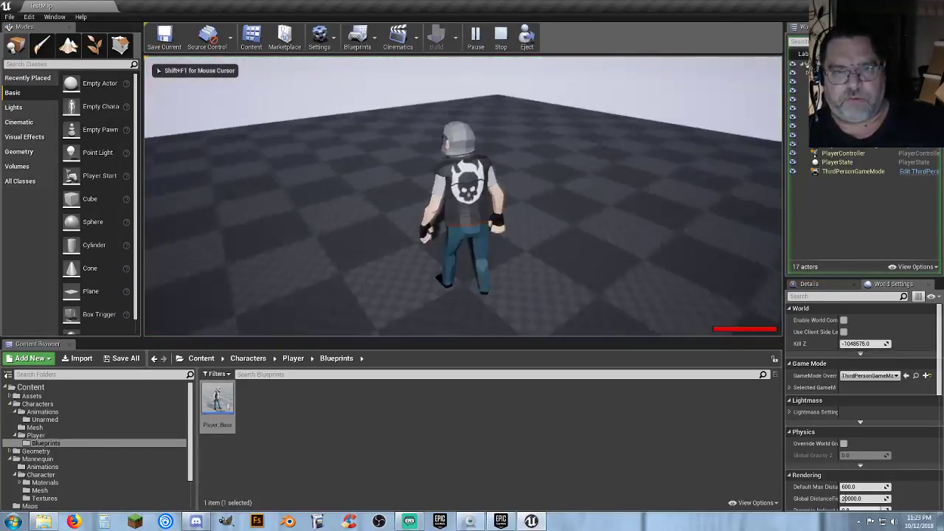
key("Escape")
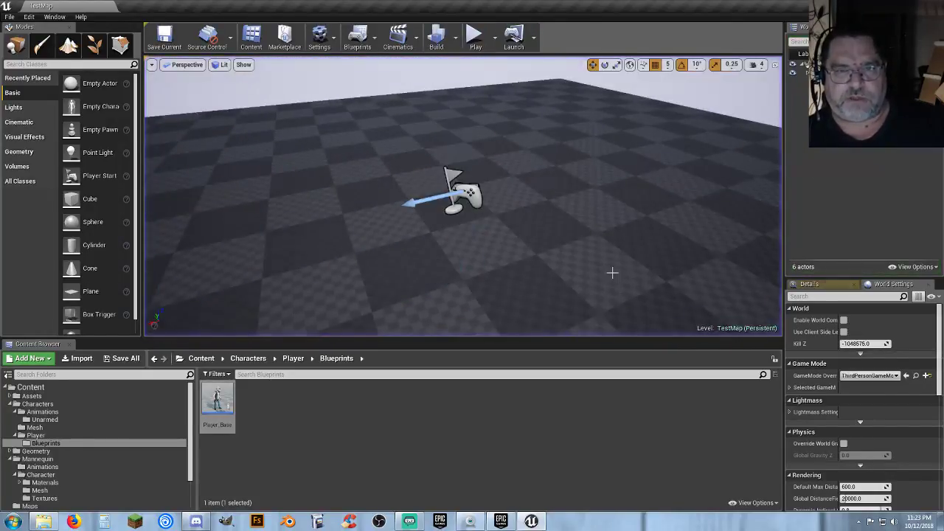
Step: Browse the project's Maps folder and the item meshes in PolygonTown/Meshes/Items
right_click_drag(551, 254, 472, 254)
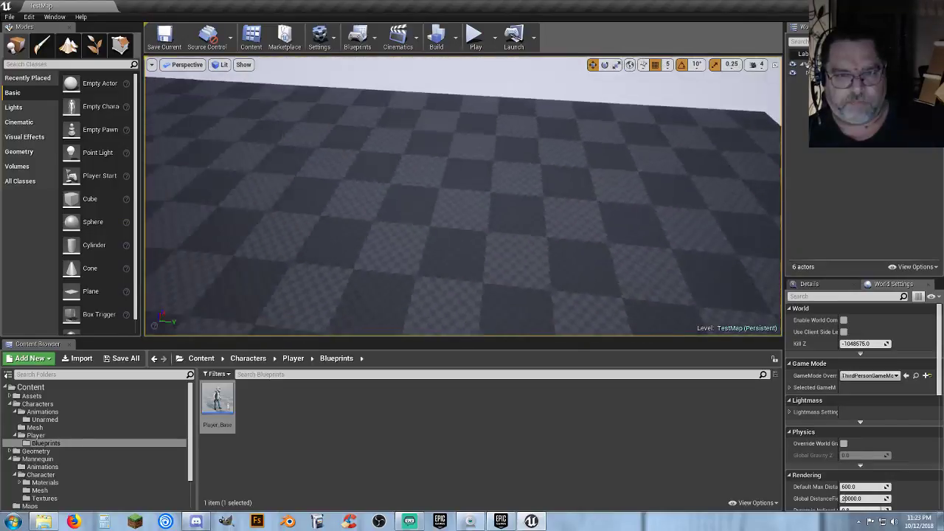
right_click_drag(608, 276, 518, 224)
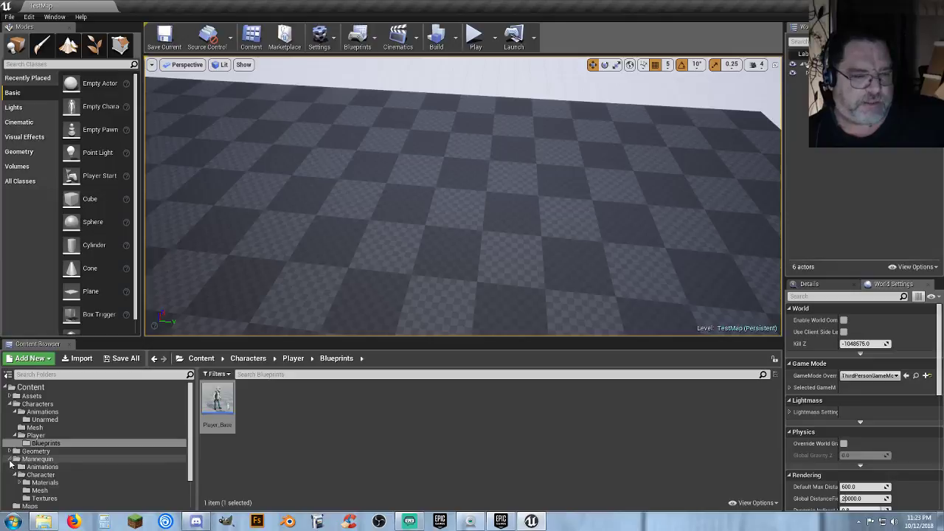
left_click(10, 459)
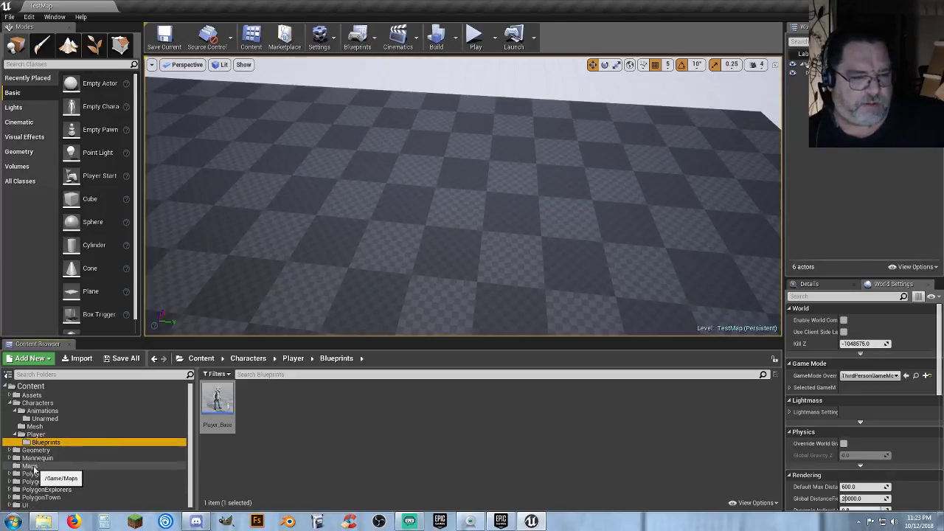
left_click(31, 466)
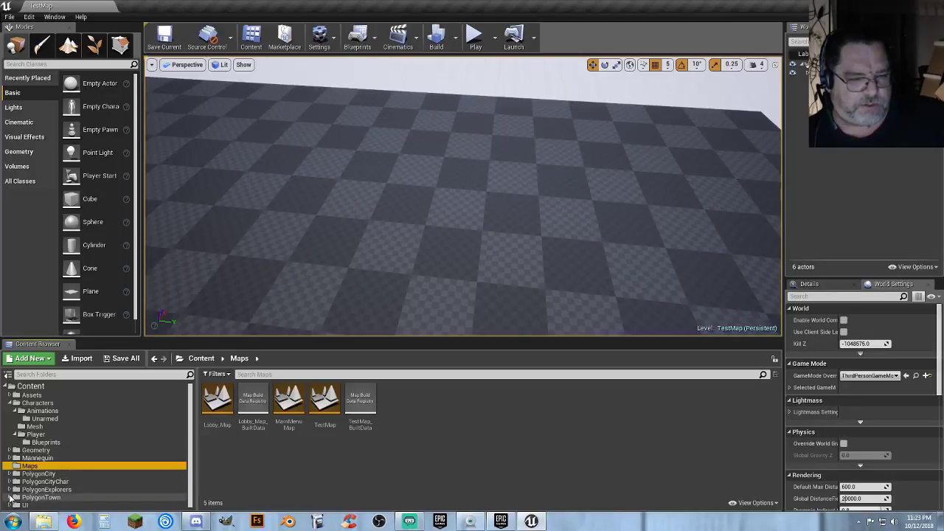
scroll(62, 484, "down", 2)
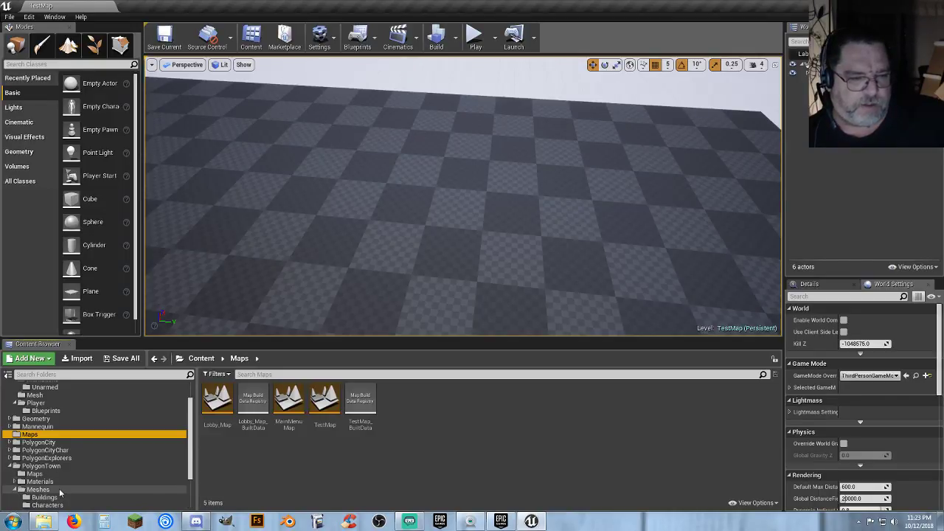
scroll(60, 493, "down", 2)
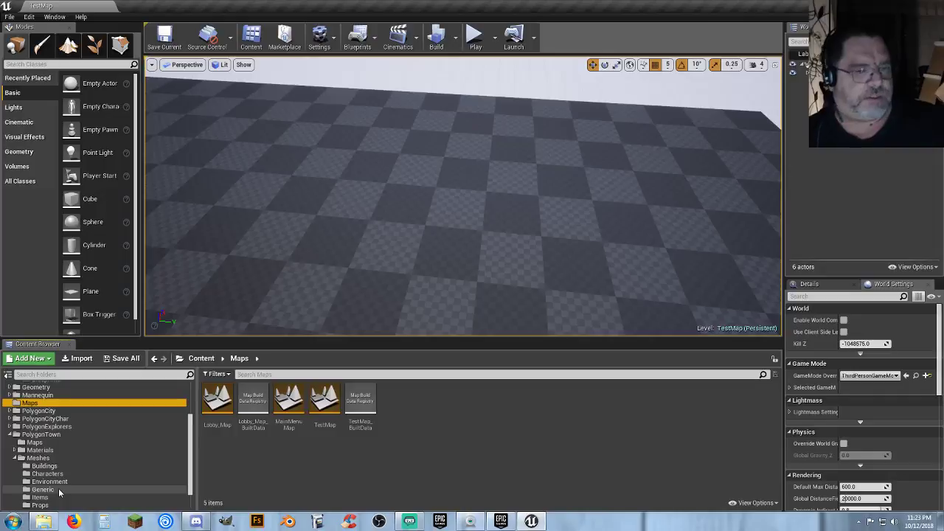
scroll(59, 491, "down", 1)
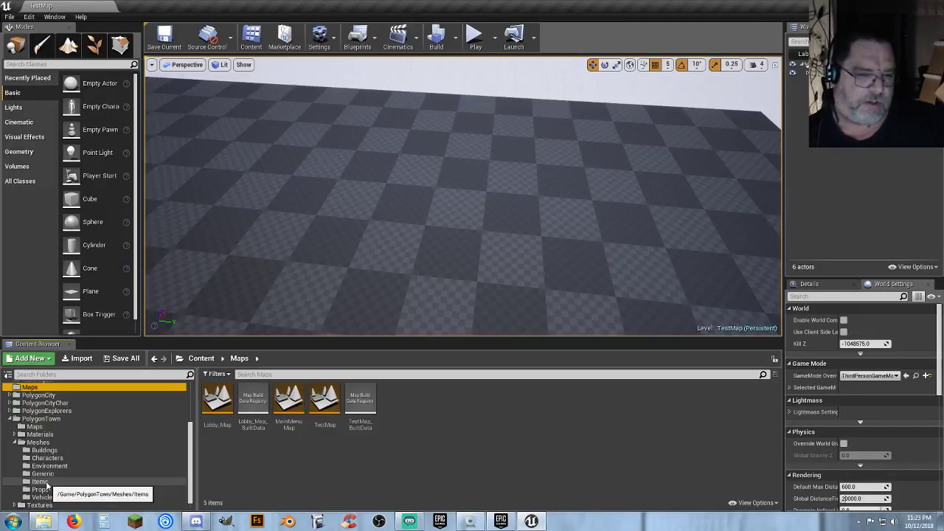
left_click(39, 481)
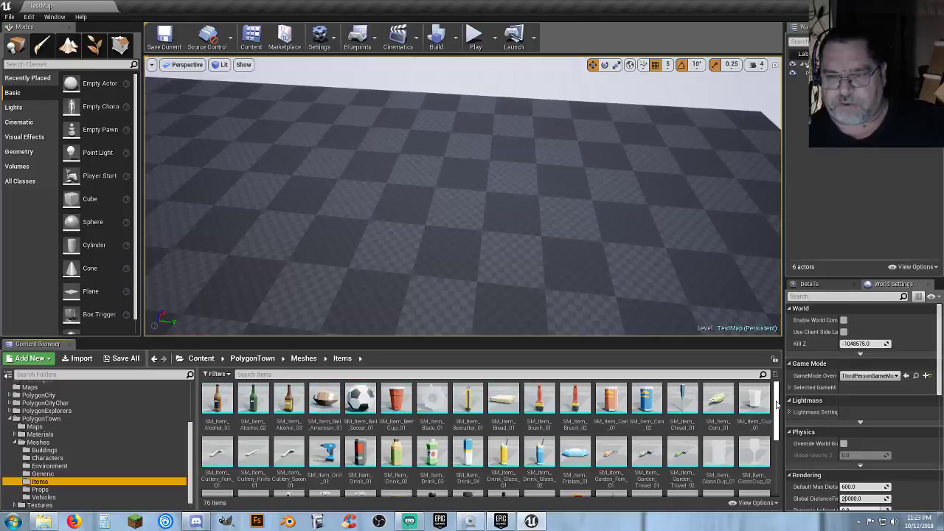
left_click_drag(776, 404, 777, 444)
Step: Find SM_Prop_VendingMachine_01 among the PolygonTown prop meshes and place it on the level floor
left_click(49, 490)
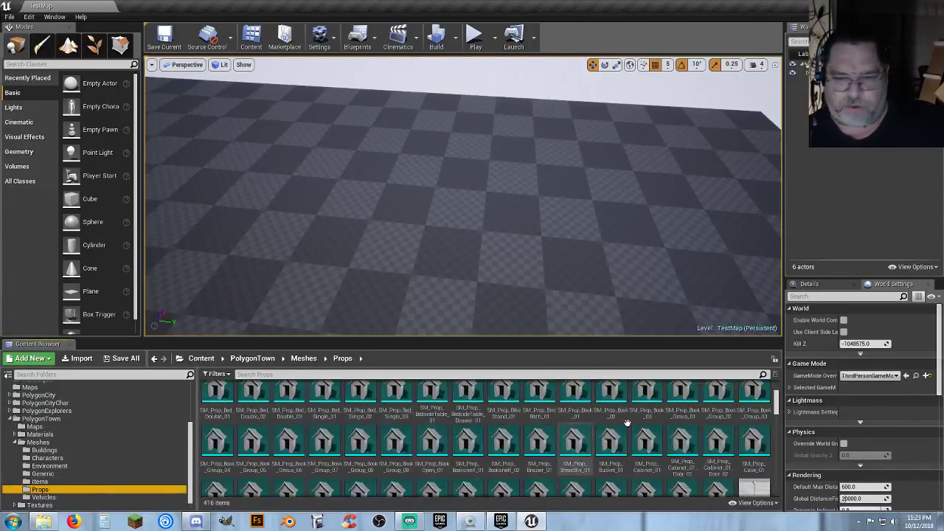
scroll(711, 423, "down", 8)
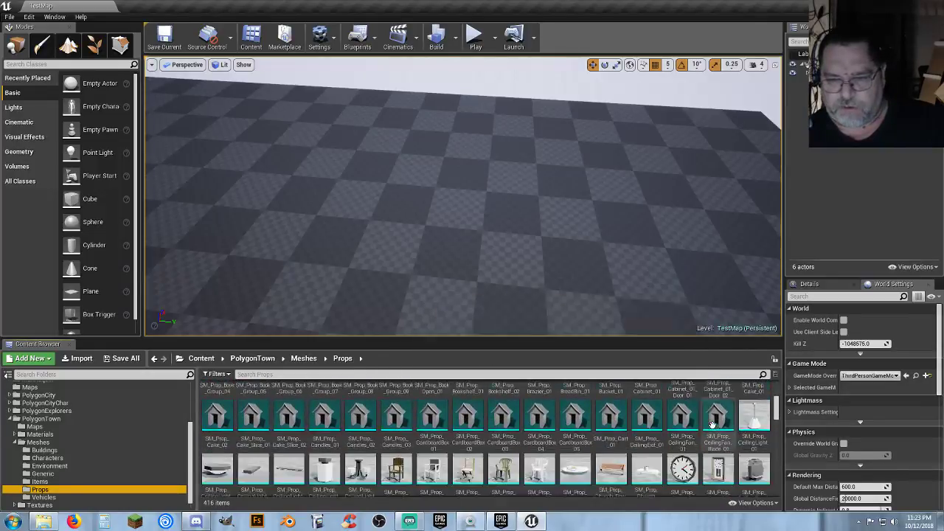
scroll(712, 424, "down", 6)
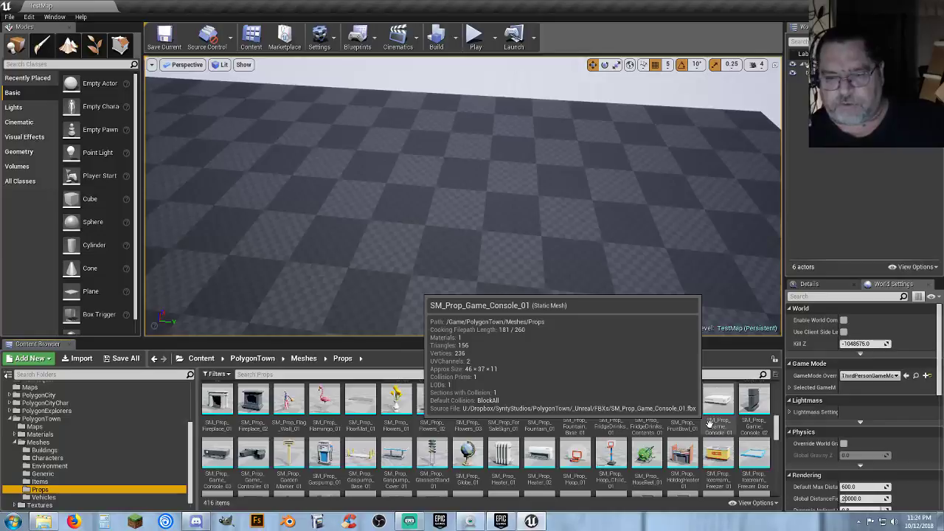
scroll(709, 424, "down", 3)
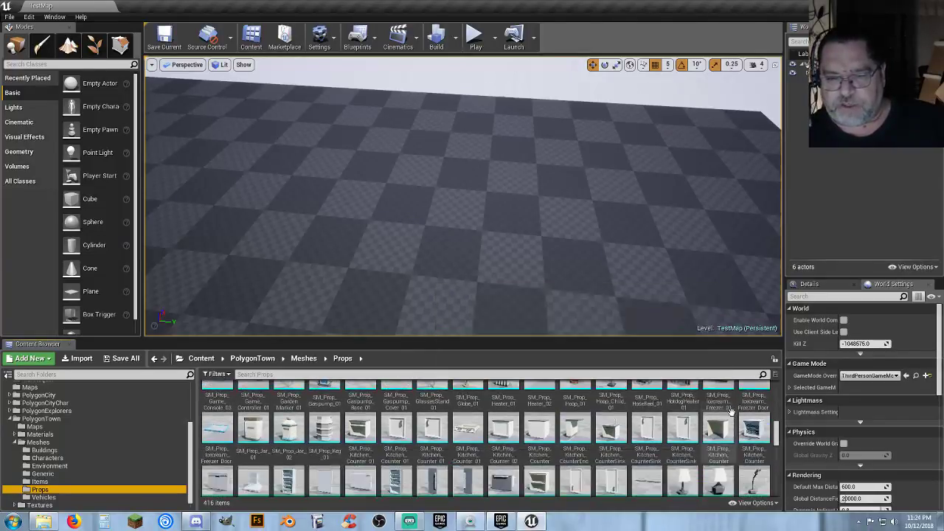
scroll(730, 413, "down", 2)
scroll(729, 413, "down", 6)
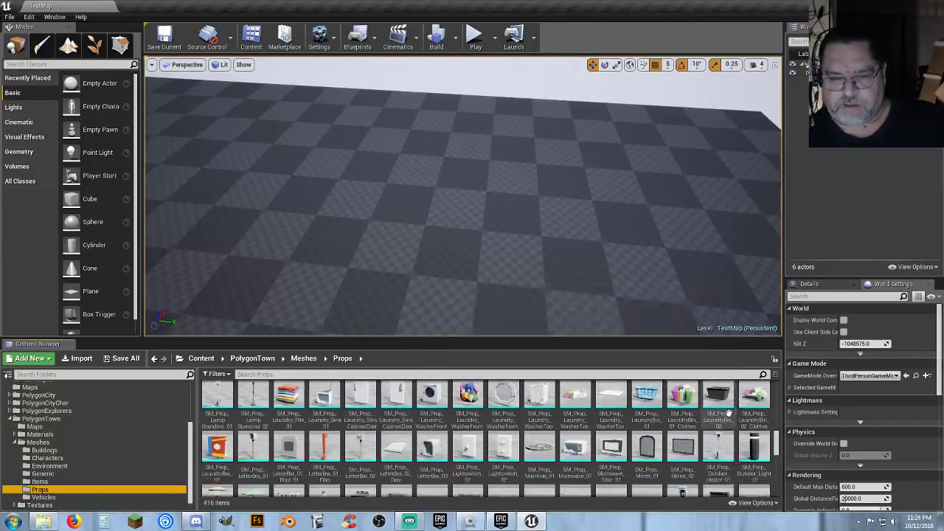
scroll(726, 413, "down", 3)
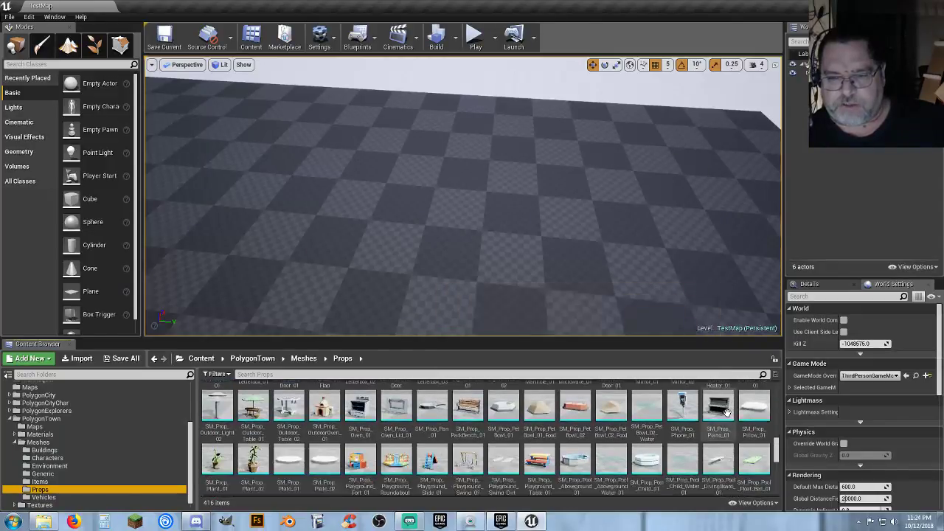
scroll(726, 412, "down", 5)
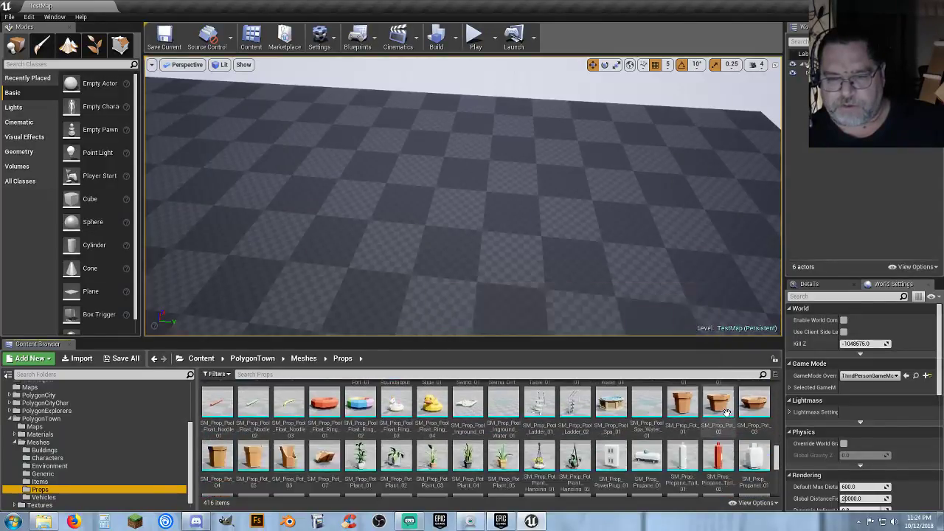
scroll(726, 413, "down", 2)
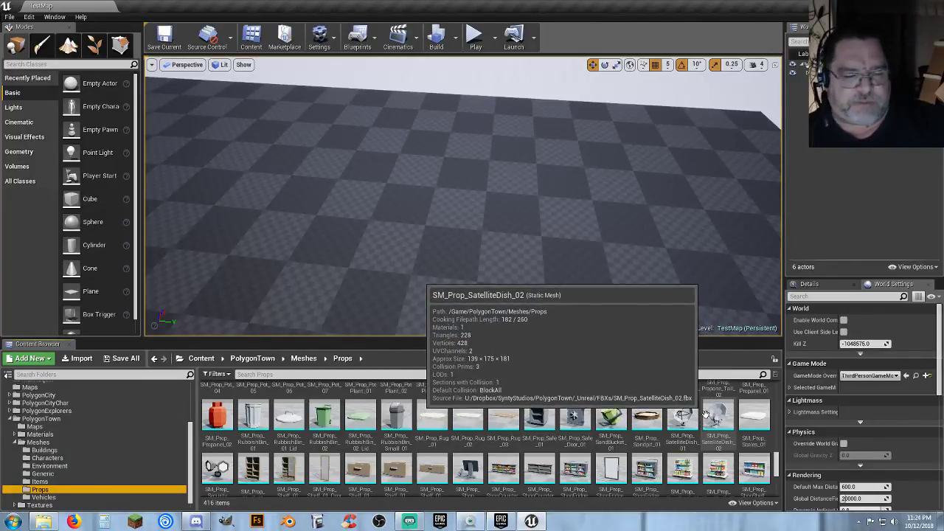
scroll(662, 424, "down", 1)
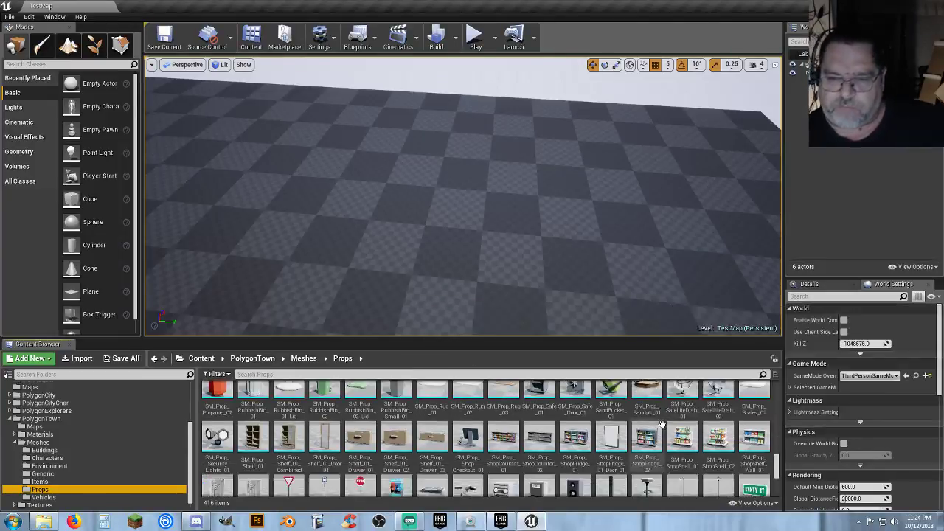
scroll(663, 422, "down", 5)
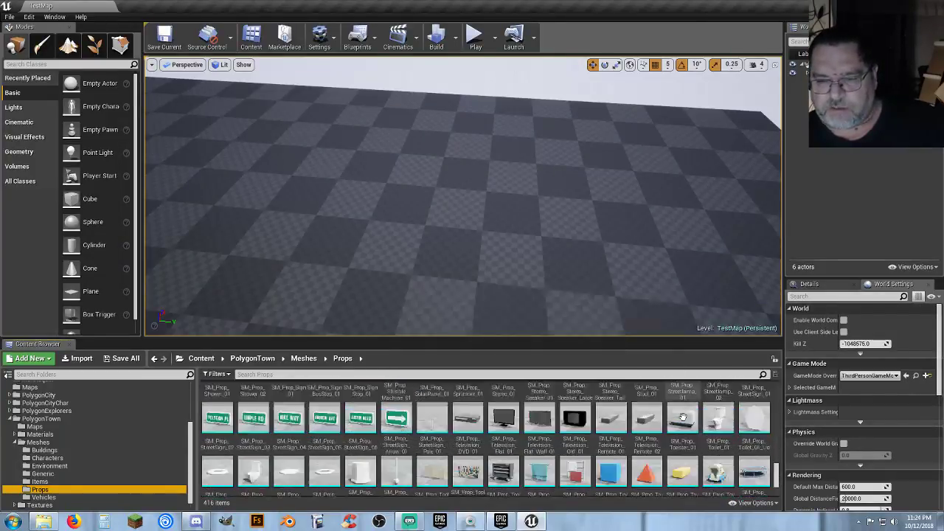
scroll(682, 418, "down", 3)
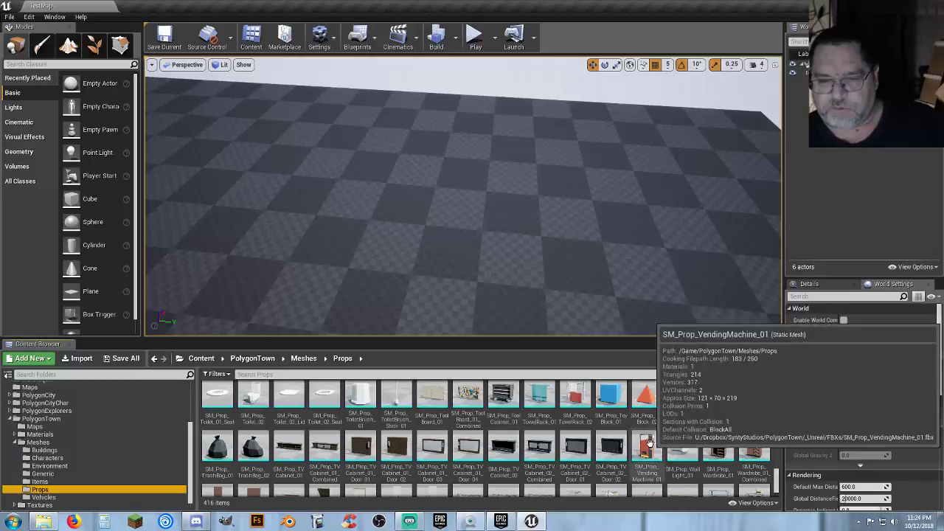
left_click_drag(647, 441, 483, 133)
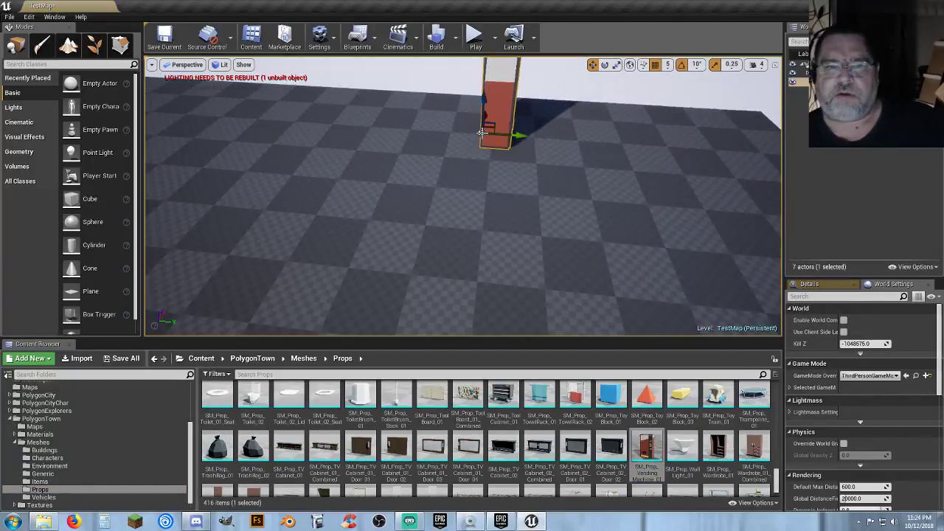
Step: Set the vending machine's X and Y location to 0 in its transform details
left_click(808, 284)
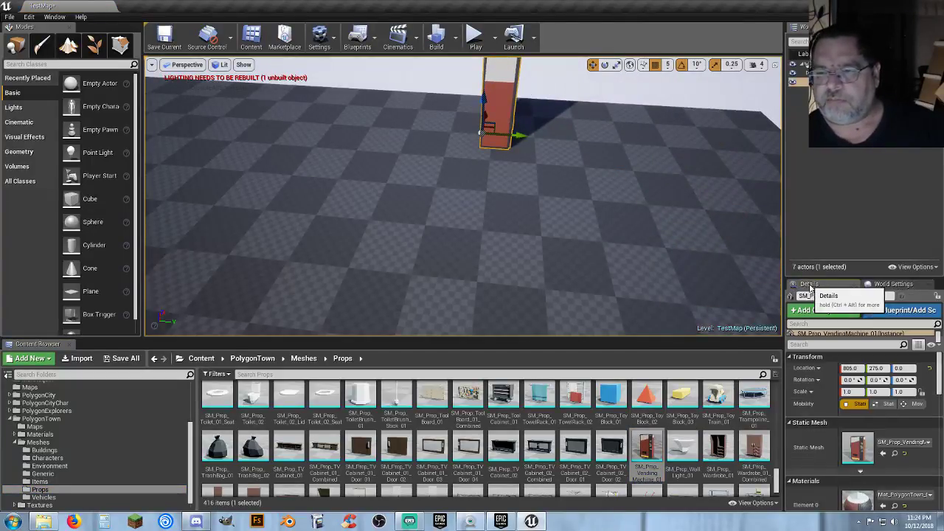
left_click(860, 369)
type("0")
key("Tab")
type("0")
key("Tab")
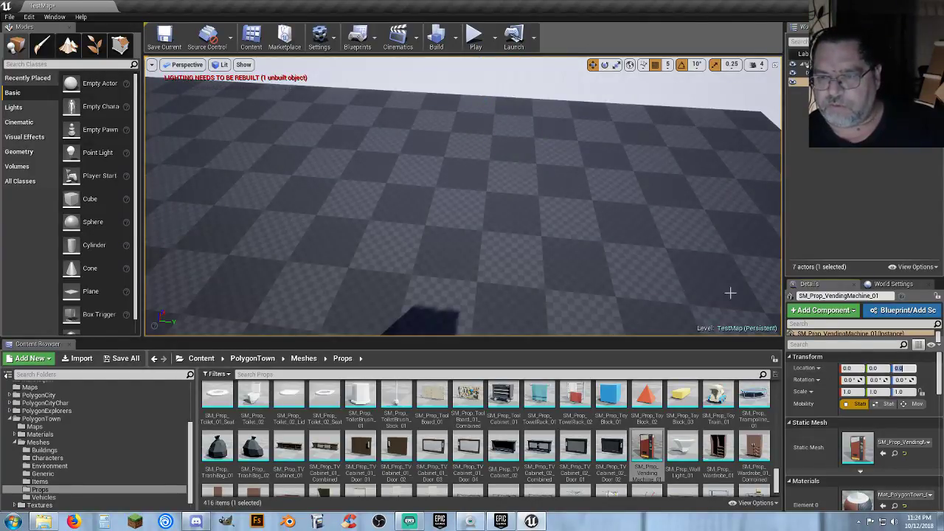
Step: Rotate the vending machine about 90° around its vertical axis and move it along X to 860
right_click_drag(730, 293, 666, 230)
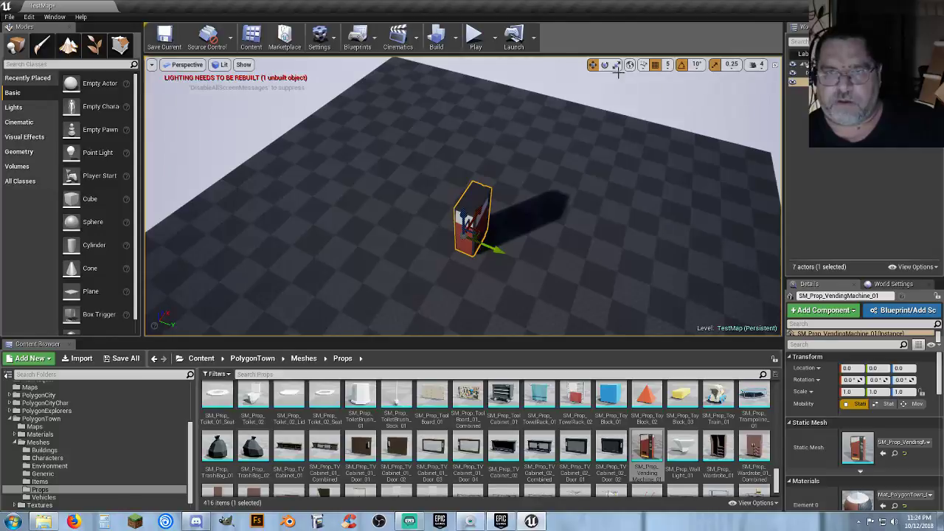
left_click_drag(495, 260, 560, 274)
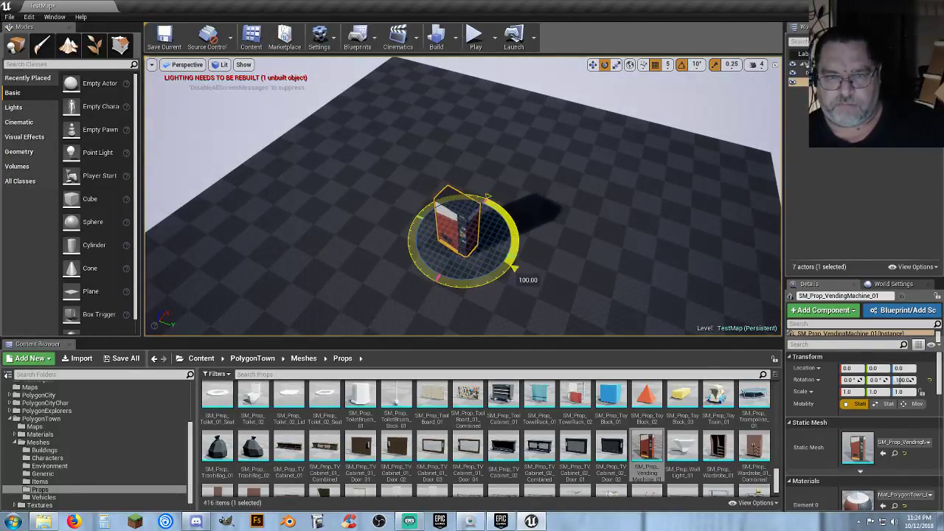
left_click_drag(560, 188, 561, 183)
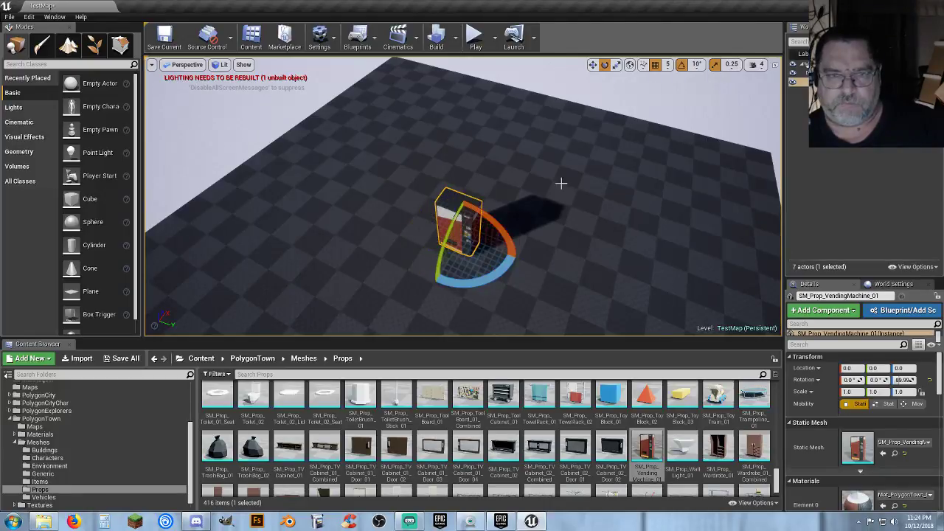
left_click(592, 66)
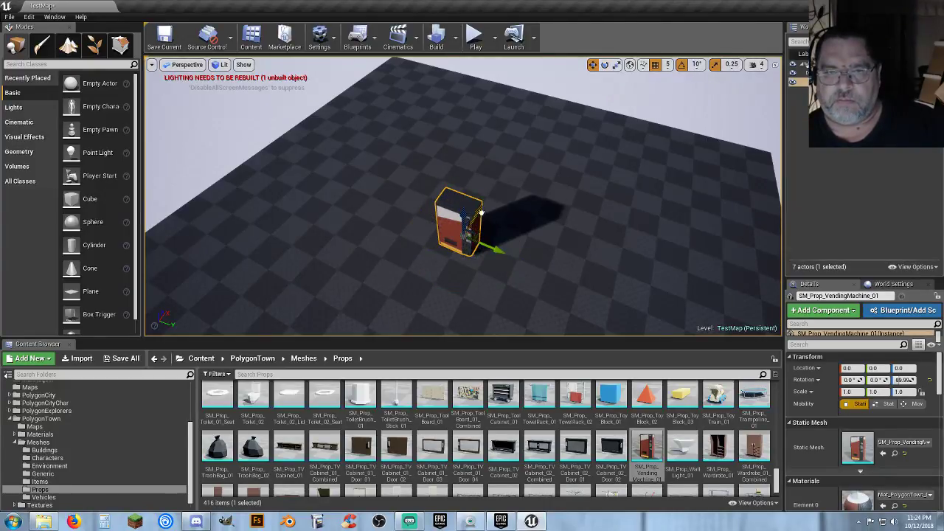
left_click_drag(480, 213, 560, 99)
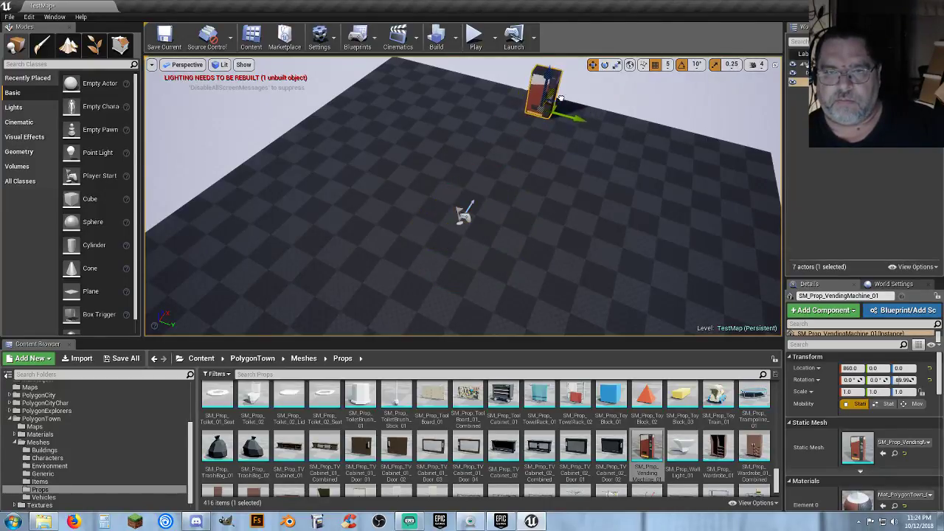
Step: Play-test the level by walking the biker character up to the vending machine and around in front of it
left_click(475, 33)
key("w")
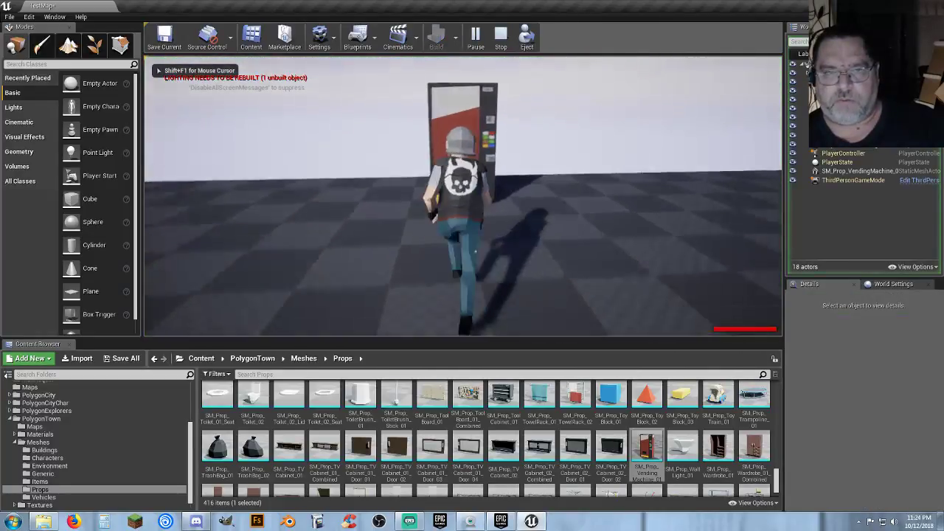
key("w")
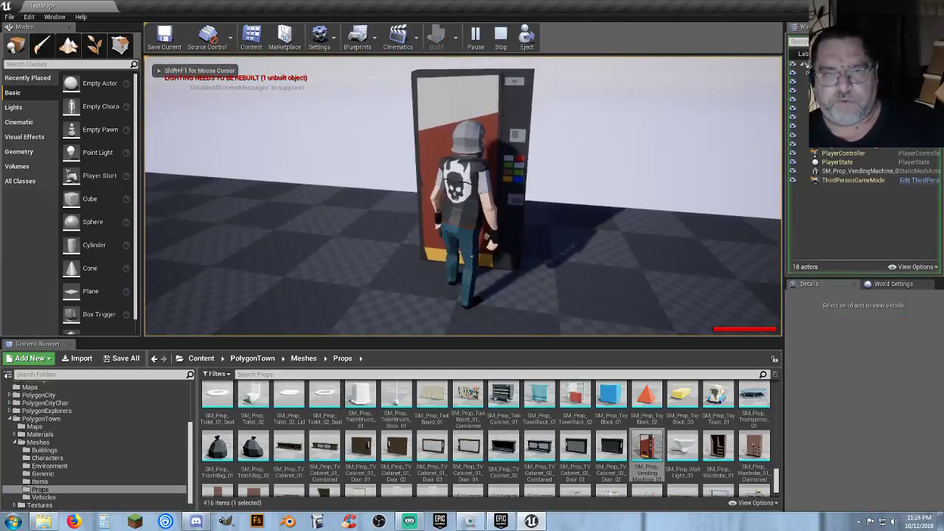
key("s")
key("a")
key("w")
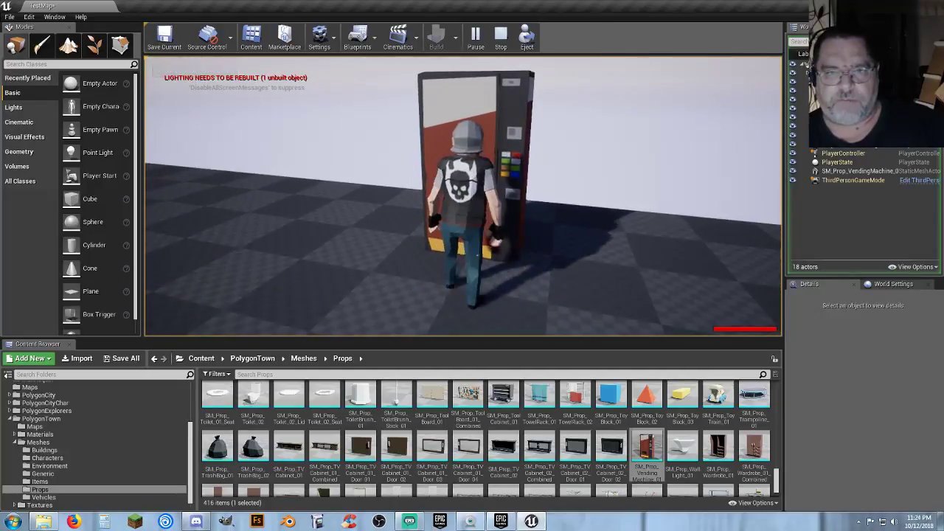
Step: Walk the biker toward and away from the vending machine to compare their scale from several angles, and end the play test
key("a")
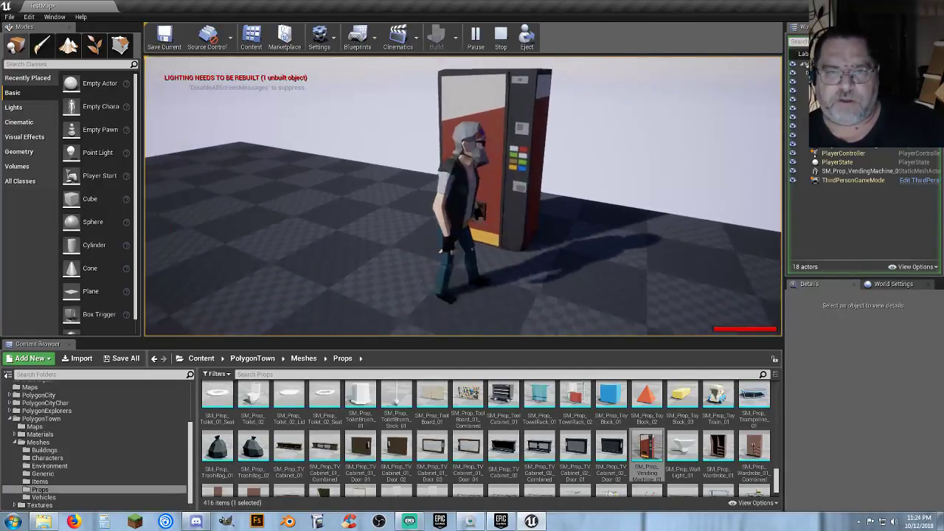
key("s")
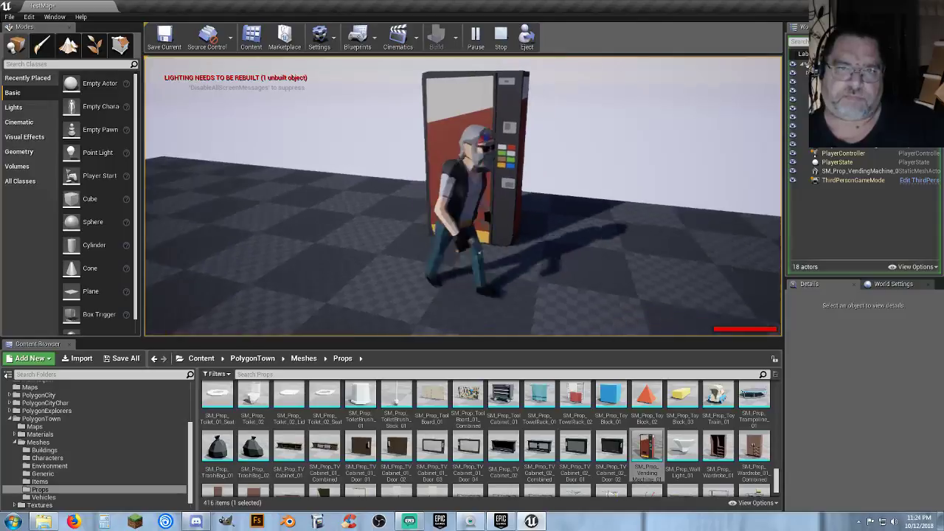
key("a")
key("w")
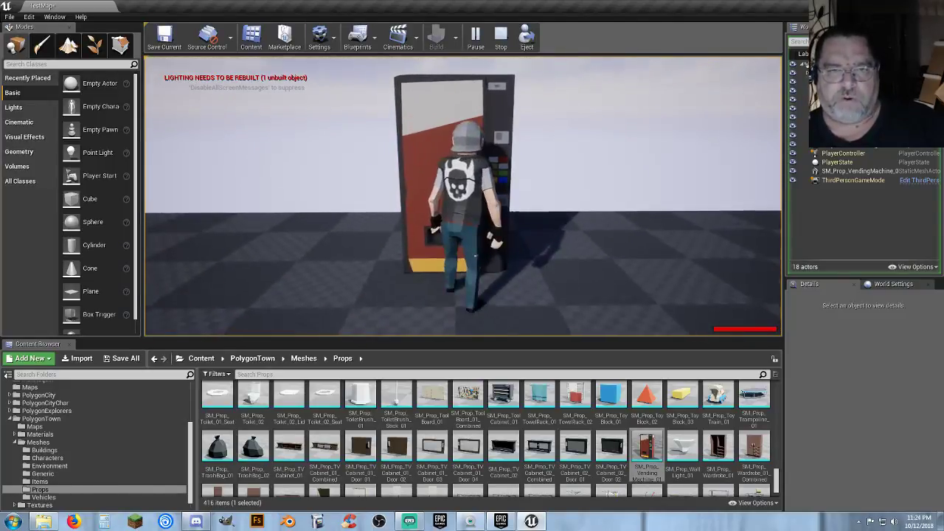
key("s")
key("w")
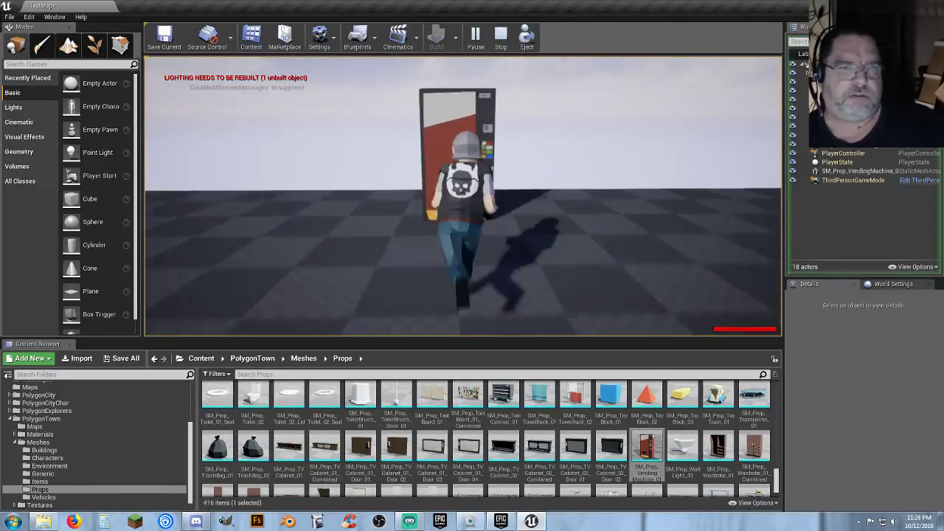
key("w")
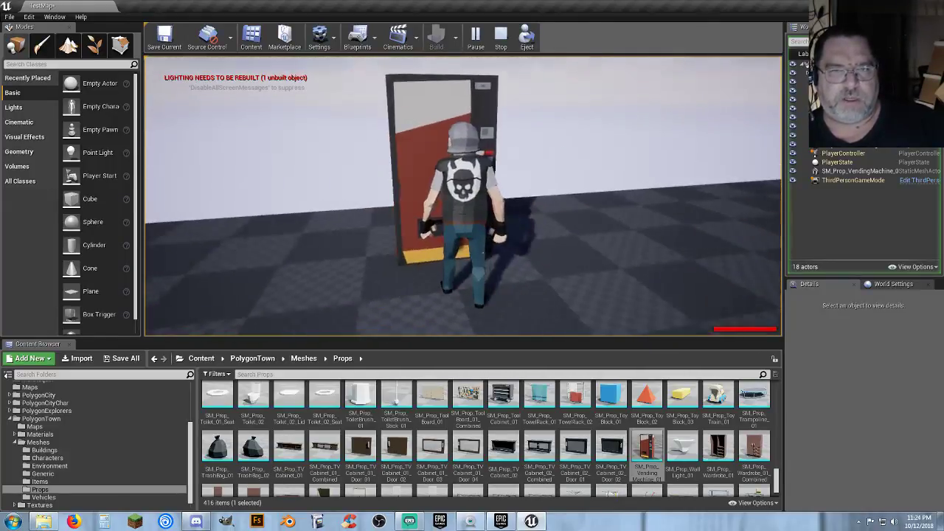
key("s")
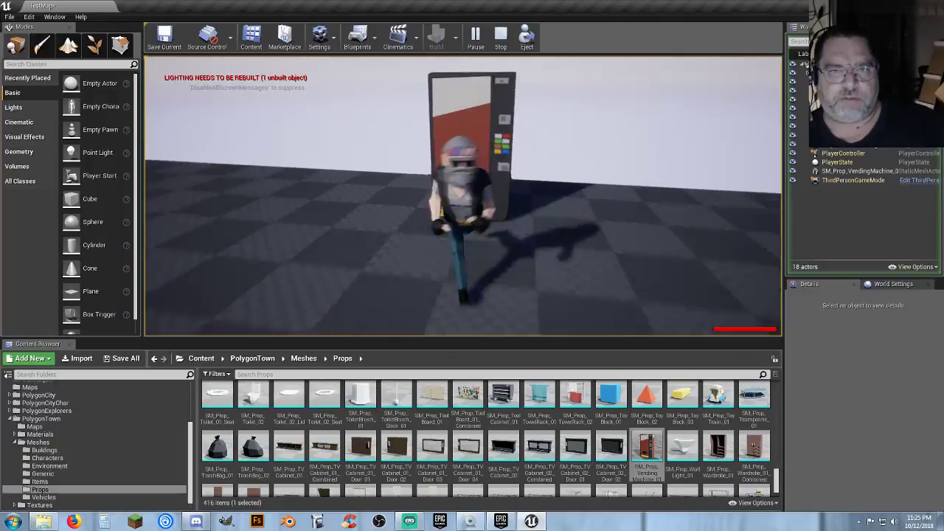
key("a")
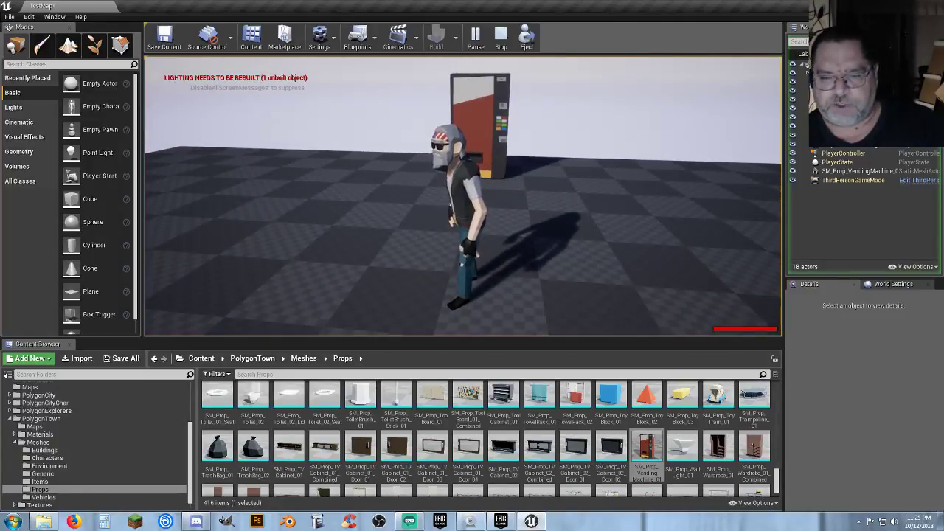
key("d")
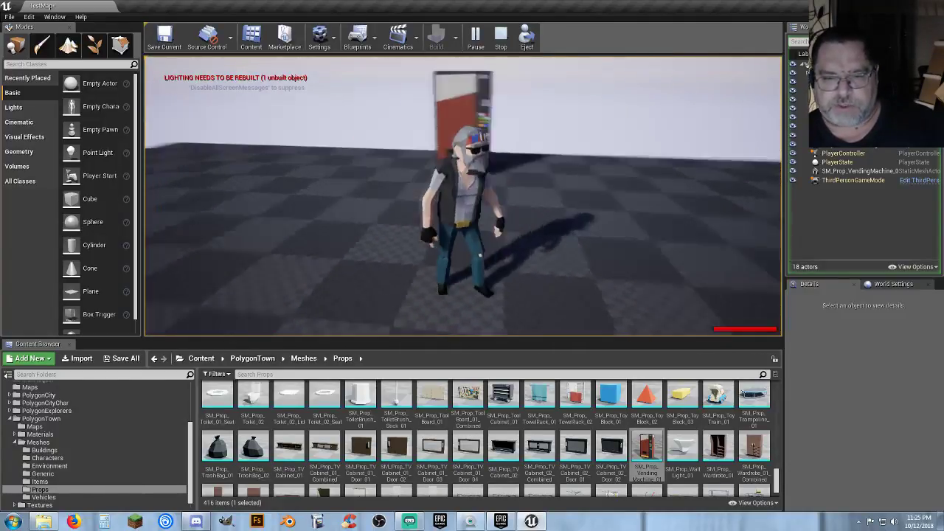
key("Escape")
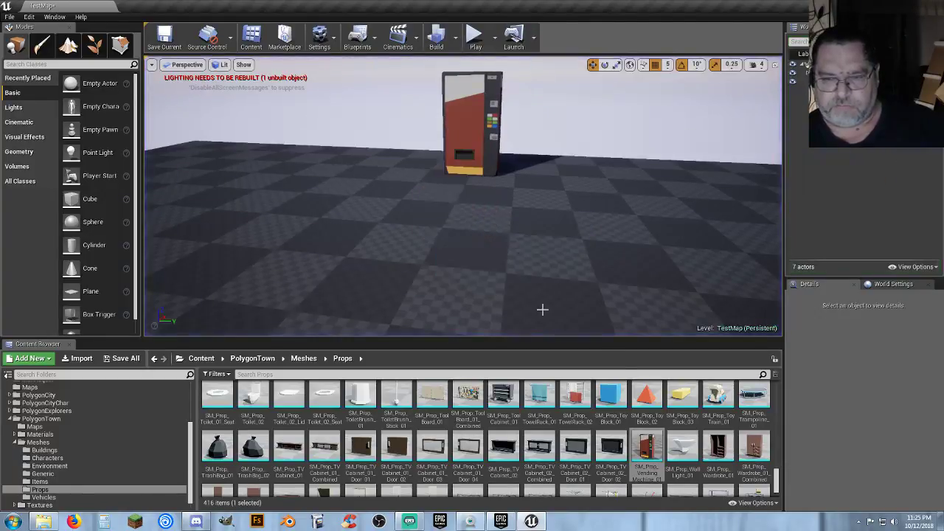
Step: Browse back through the PolygonTown prop meshes for another object to compare scale with
scroll(708, 404, "down", 1)
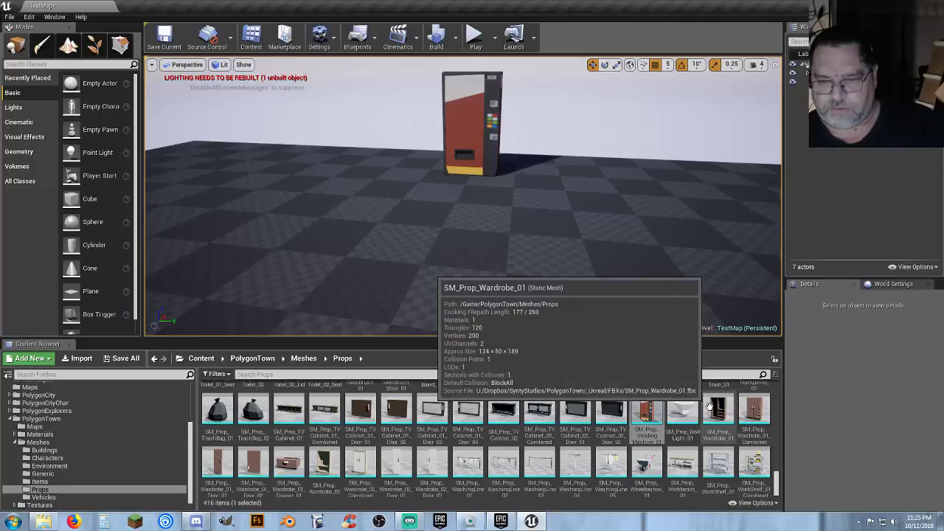
scroll(709, 405, "up", 4)
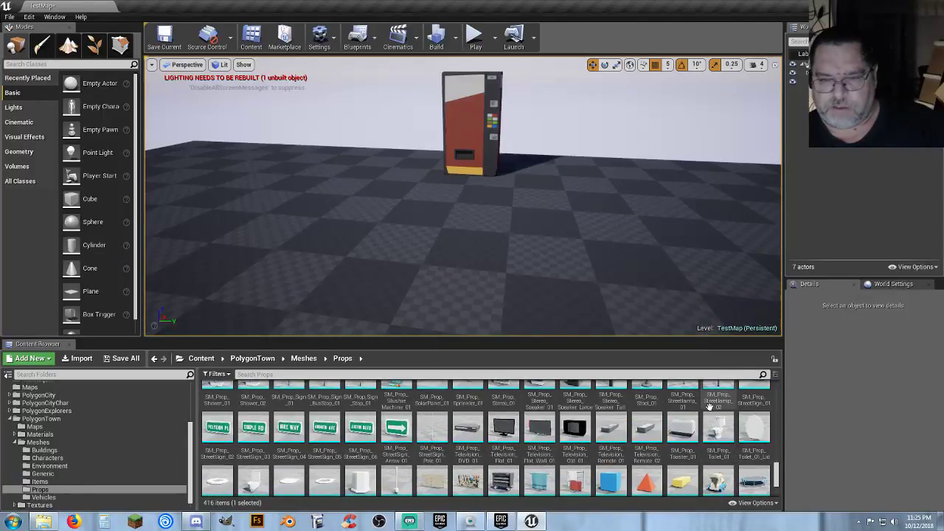
scroll(710, 405, "up", 5)
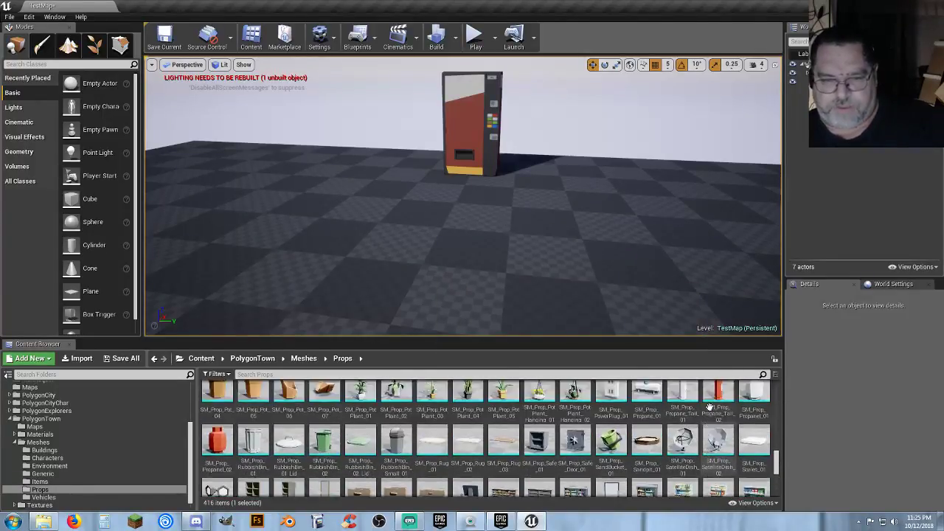
scroll(709, 407, "up", 1)
scroll(710, 406, "up", 6)
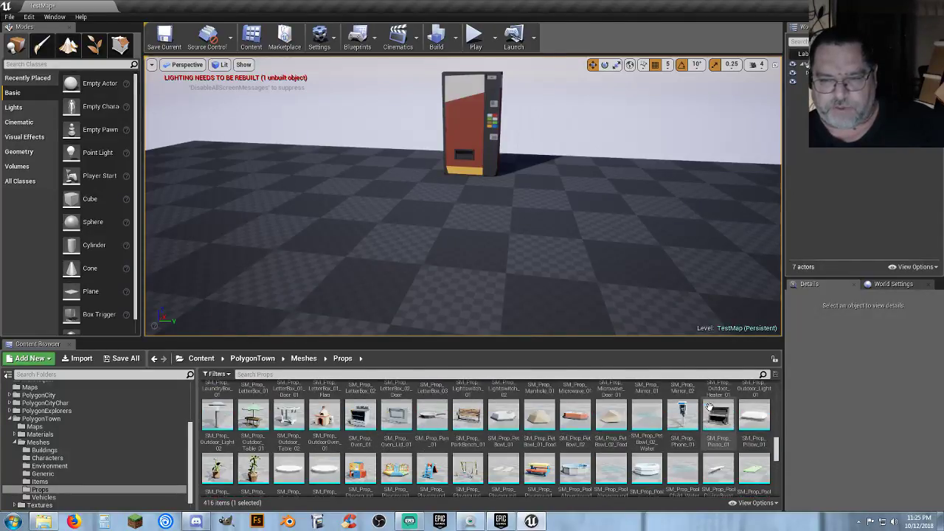
scroll(709, 406, "up", 8)
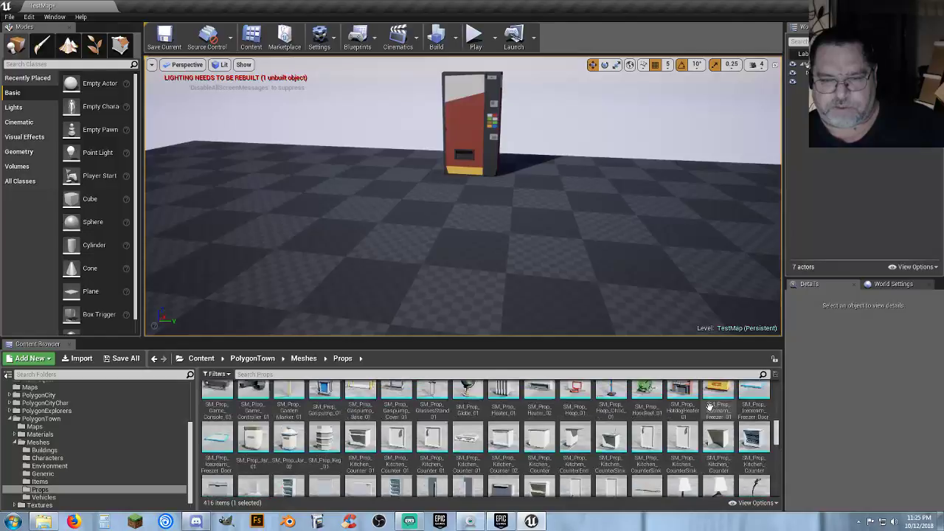
scroll(709, 406, "up", 5)
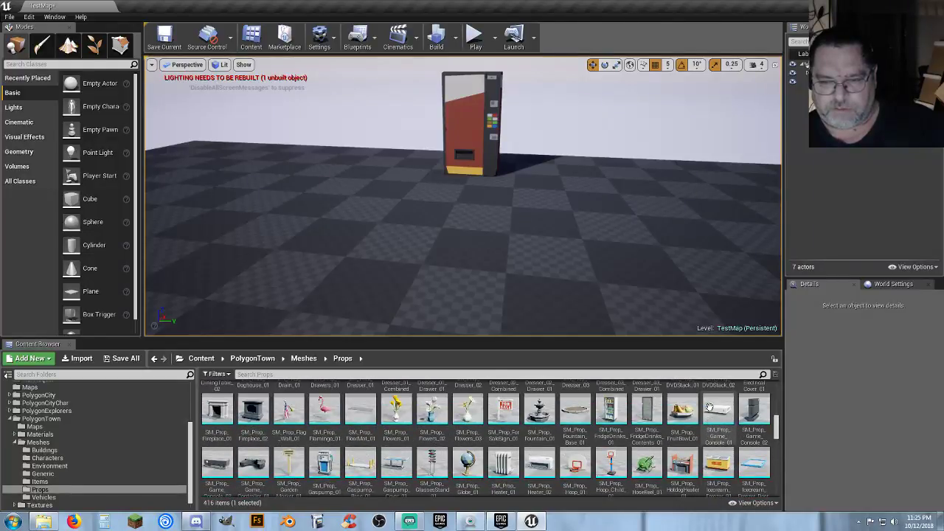
scroll(709, 406, "down", 2)
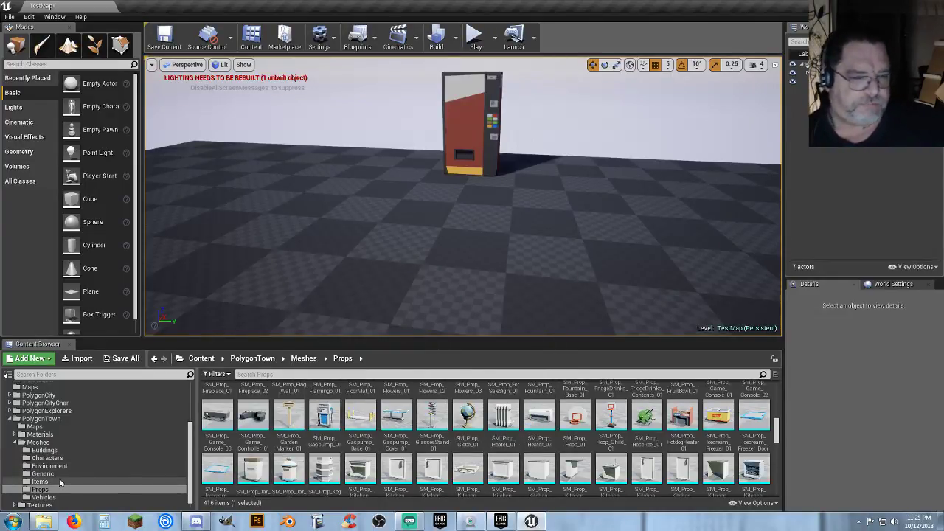
Step: Place SK_Veh_Truck_01 from the PolygonTown vehicle meshes on an empty area of the floor
left_click(43, 497)
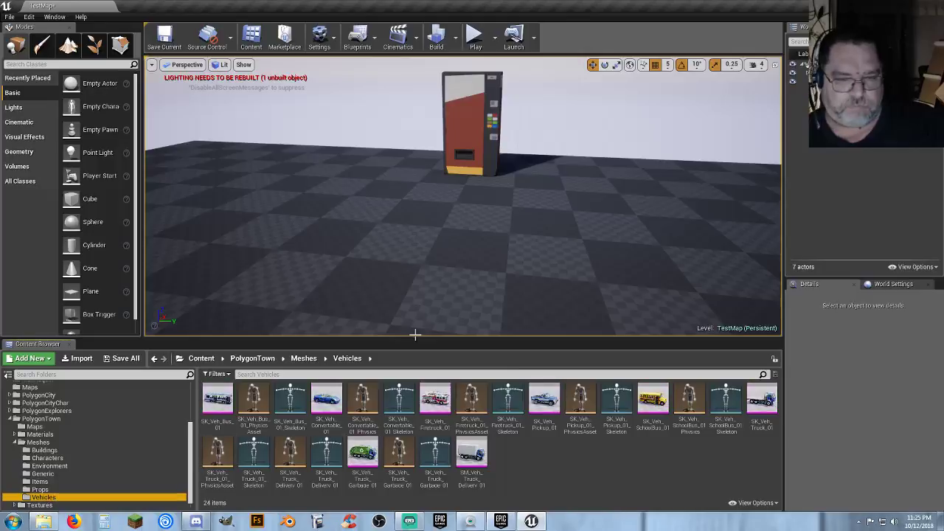
key("s")
right_click_drag(474, 252, 361, 234)
key("w")
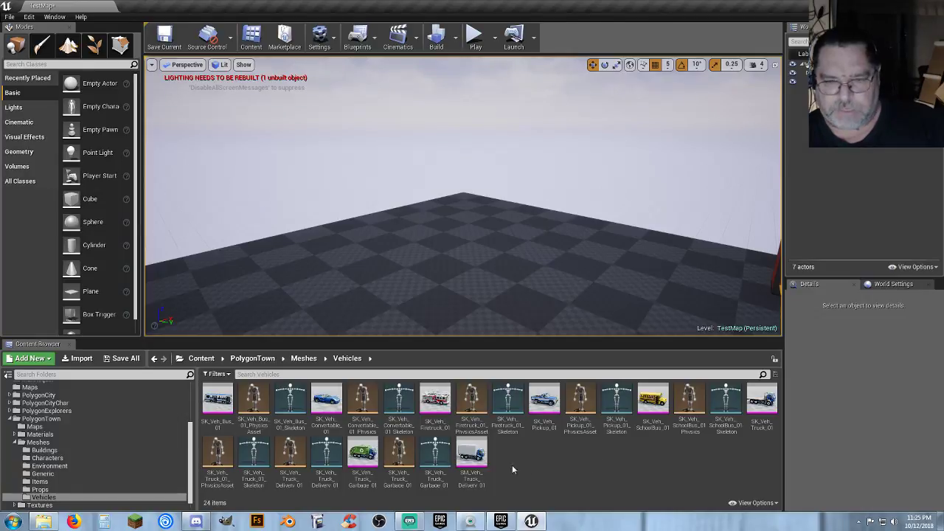
left_click_drag(761, 402, 482, 265)
key("f")
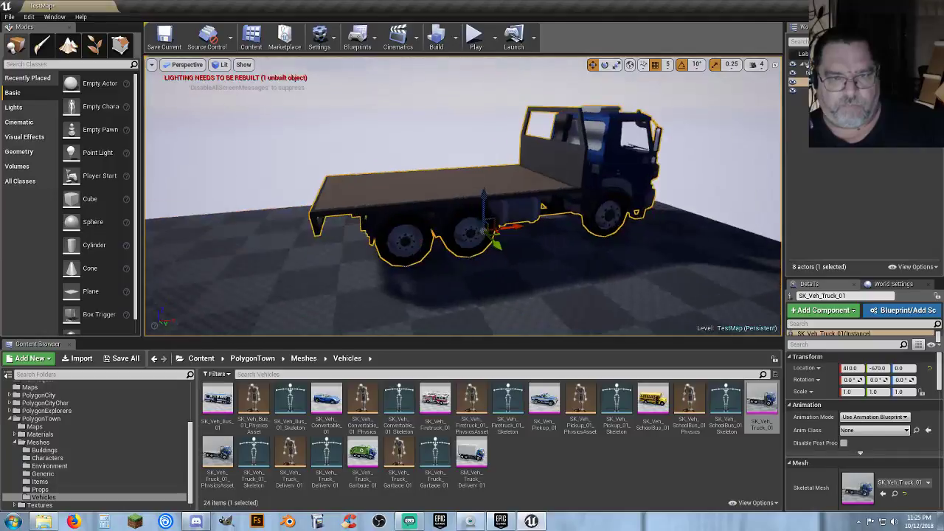
Step: Inspect the flatbed truck from behind and from the side, and delete it from the level
key("a")
right_click_drag(482, 265, 539, 267)
key("d")
key("w")
key("s")
key("a")
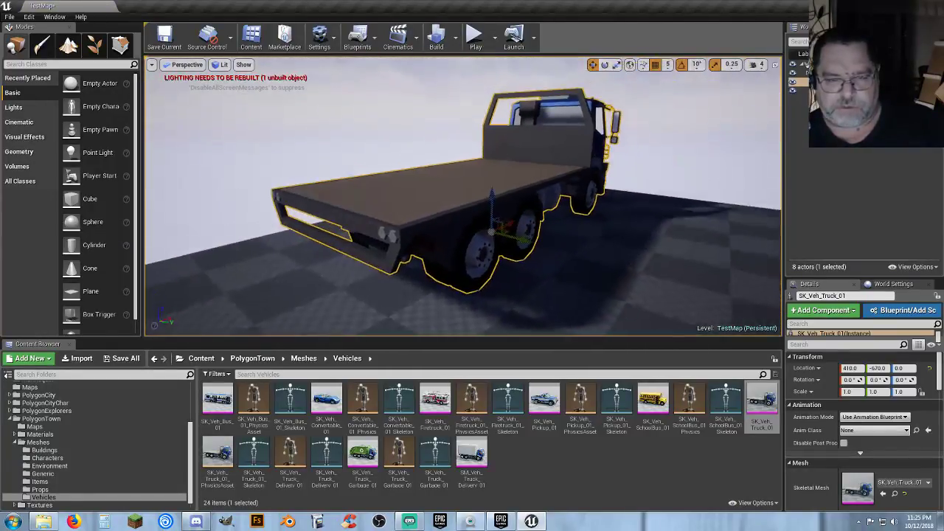
left_click_drag(457, 206, 474, 267, "alt")
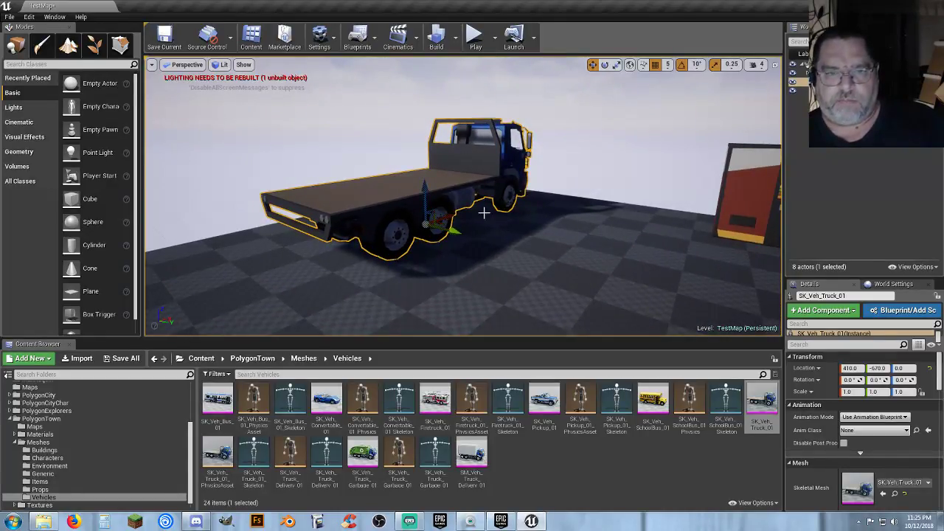
key("d")
right_click_drag(498, 225, 375, 245)
key("w")
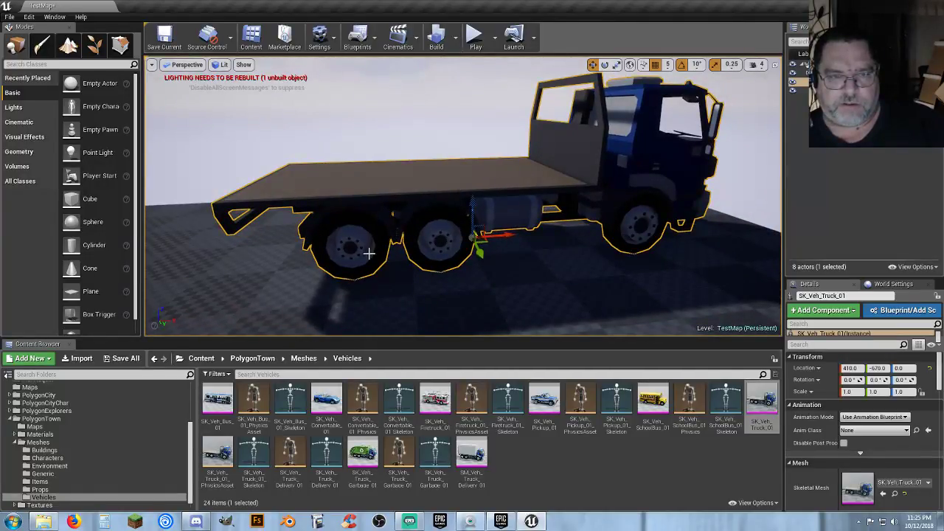
key("Delete")
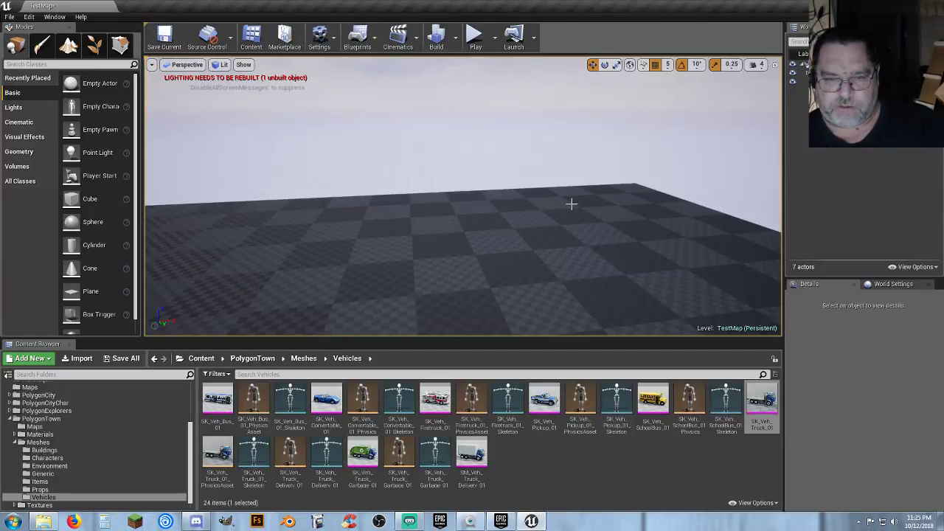
Step: Place SK_Veh_Convertable_01 on the open floor beside the vending machine
key("s")
right_click_drag(539, 240, 403, 325)
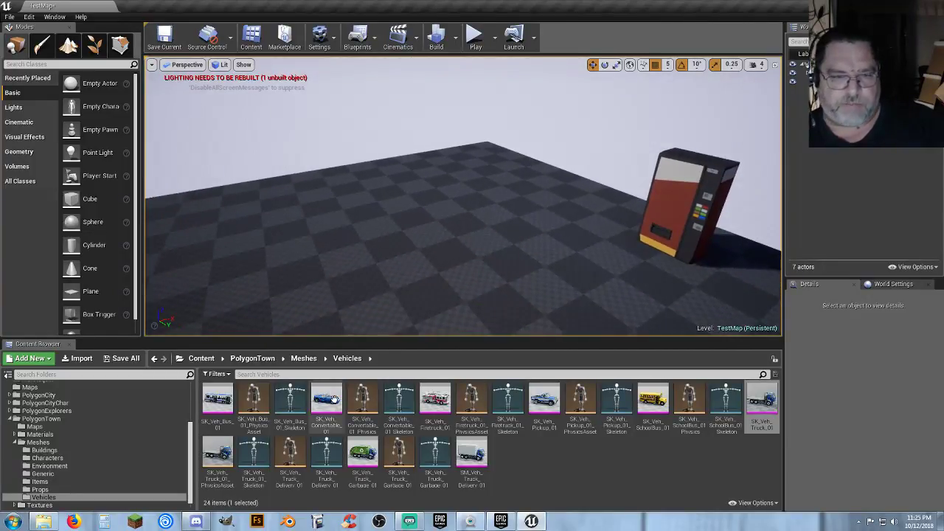
left_click_drag(333, 399, 383, 193)
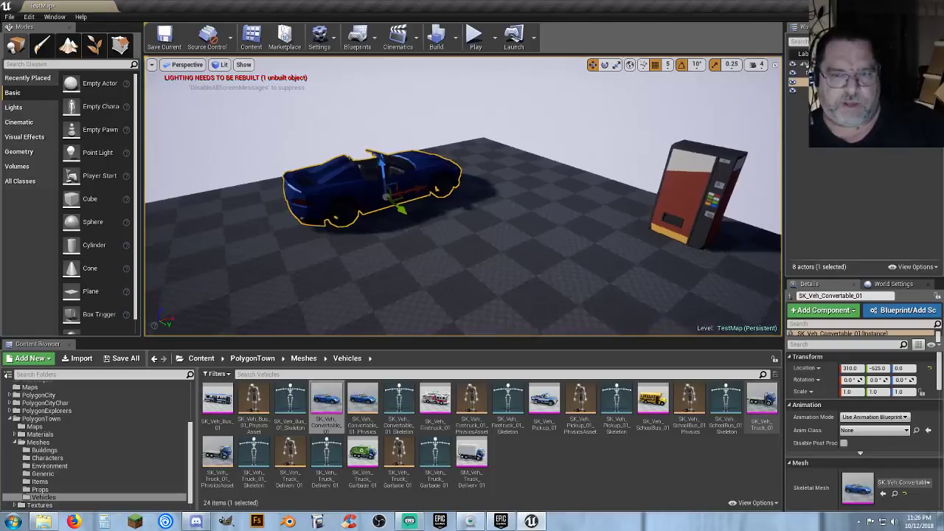
Step: Inspect the blue convertible up close from its other side, and delete it from the level
key("a")
right_click_drag(383, 194, 626, 254)
key("s")
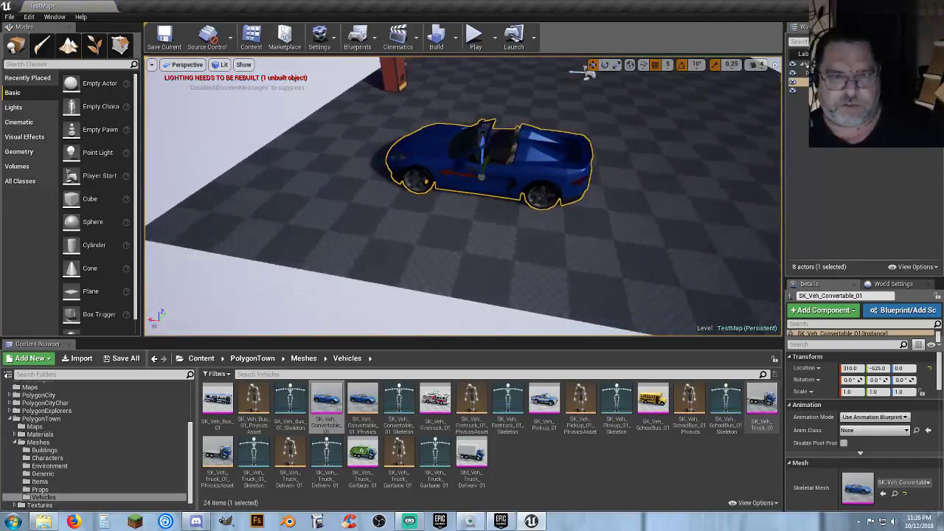
key("w")
right_click_drag(398, 251, 398, 233)
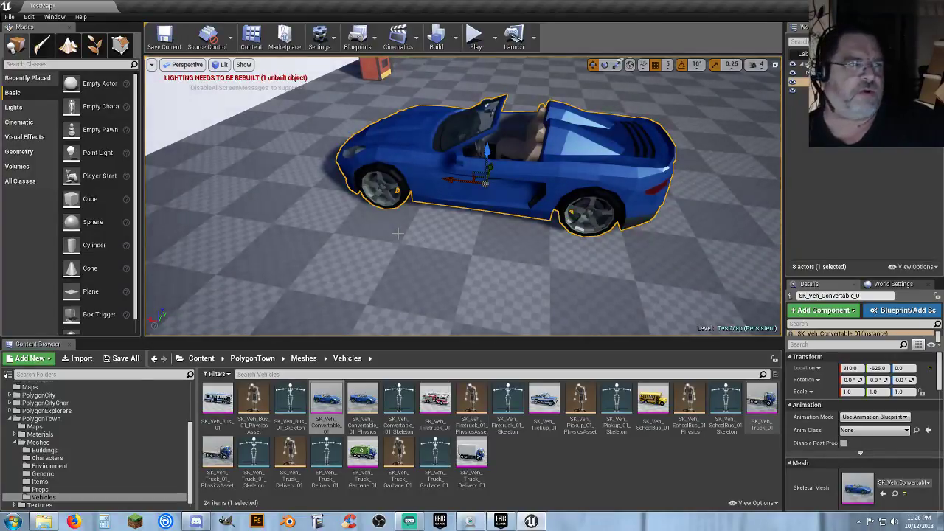
key("Delete")
Step: Place SK_Veh_Bus_01 on the floor for a side-on size check, and remove it again
right_click_drag(404, 231, 479, 248)
key("d")
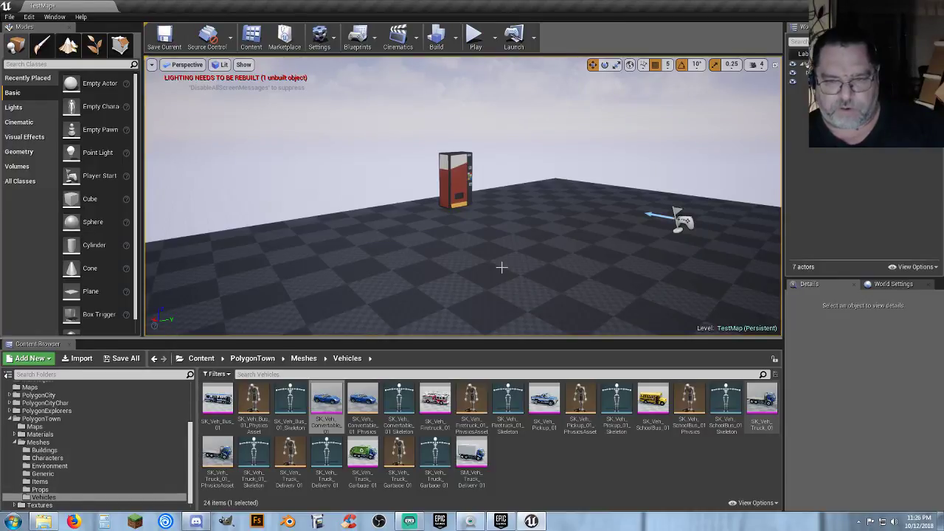
right_click_drag(465, 307, 451, 306)
left_click_drag(219, 399, 398, 280)
key("a")
right_click_drag(375, 278, 443, 278)
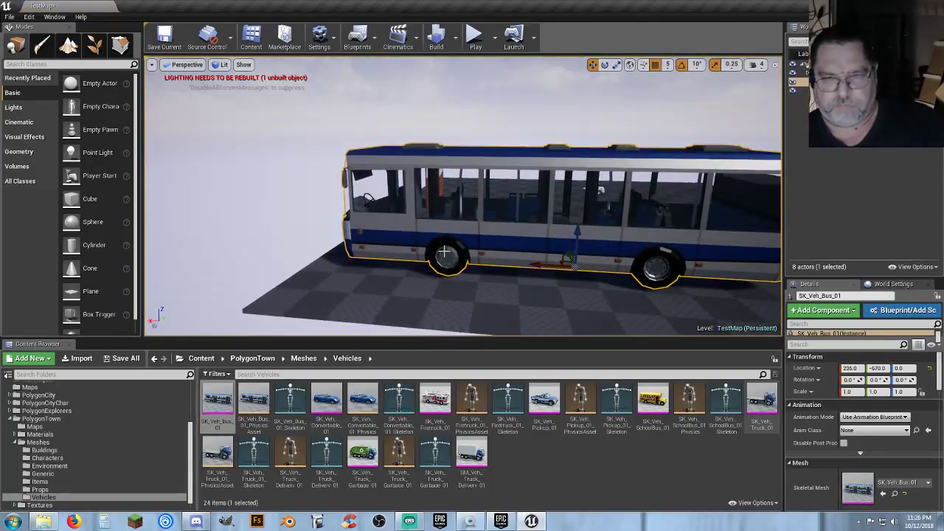
key("Delete")
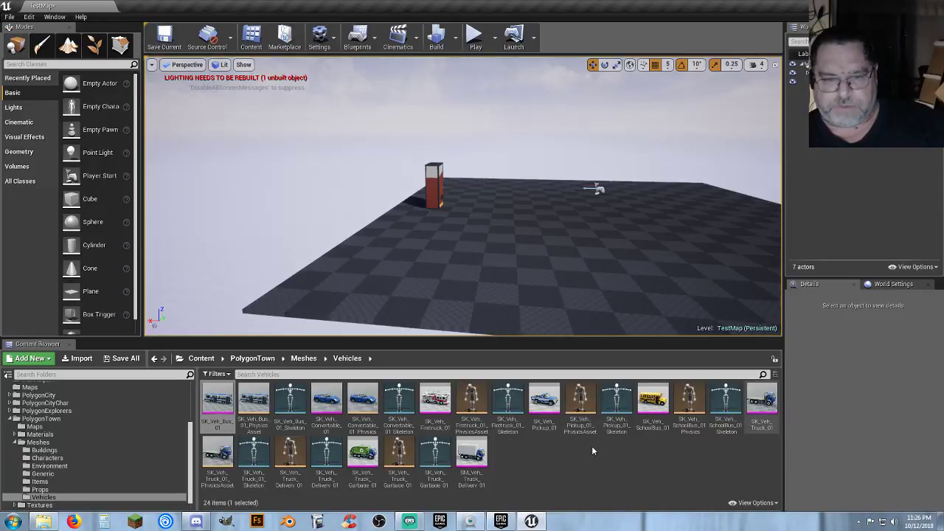
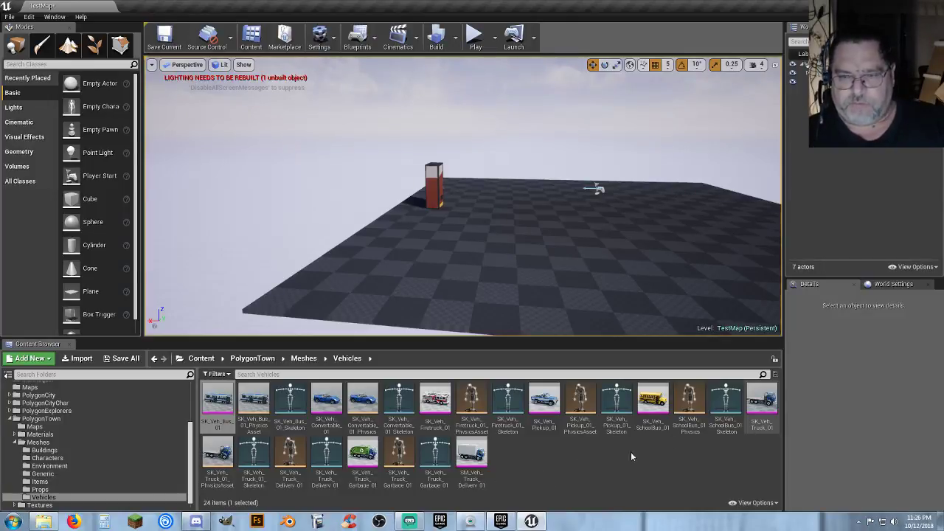
Step: Look through the PolygonTown Environment and Buildings mesh folders to examine the available trees, roads, sidewalks and house pieces
left_click(52, 466)
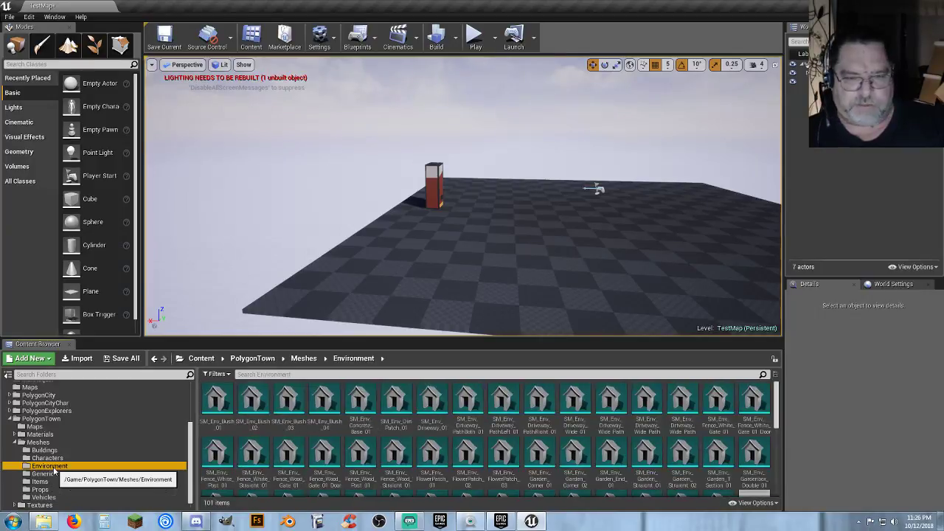
right_click_drag(543, 231, 476, 221)
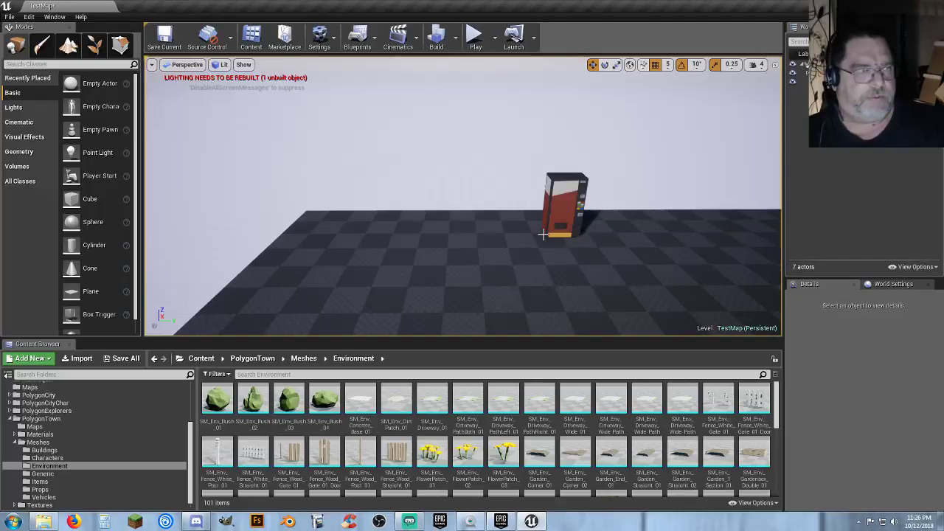
mouse_move(498, 252)
right_mouse_down()
mouse_move(510, 267)
mouse_move(527, 266)
mouse_move(498, 252)
right_mouse_up()
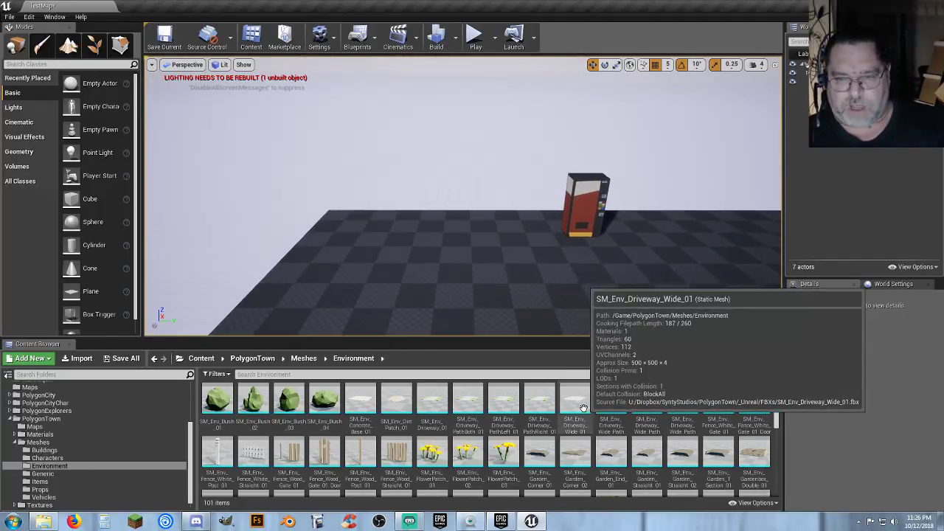
scroll(619, 411, "down", 4)
scroll(621, 412, "down", 3)
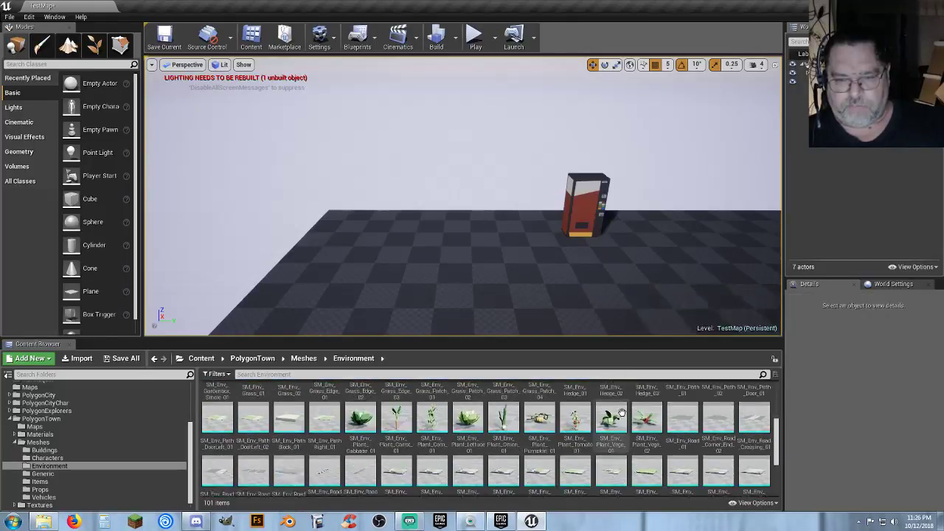
scroll(622, 413, "down", 2)
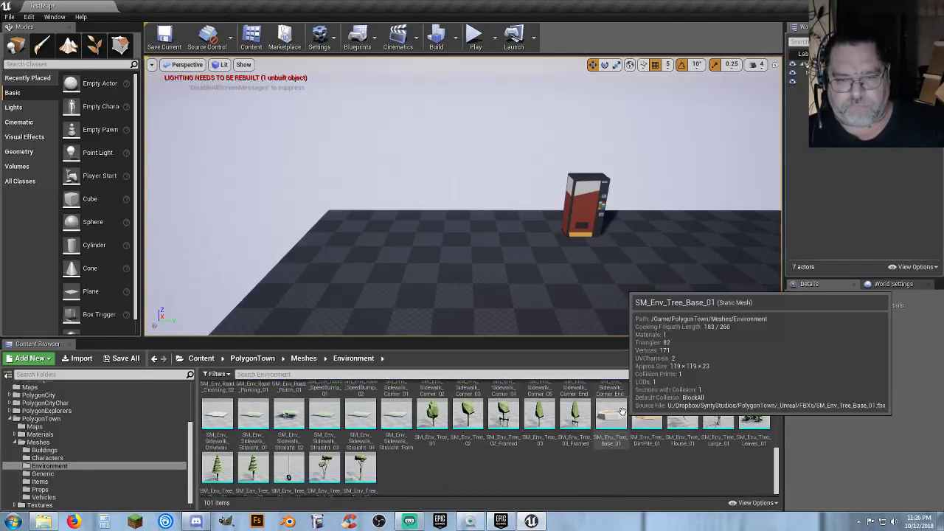
left_click(47, 458)
left_click(48, 450)
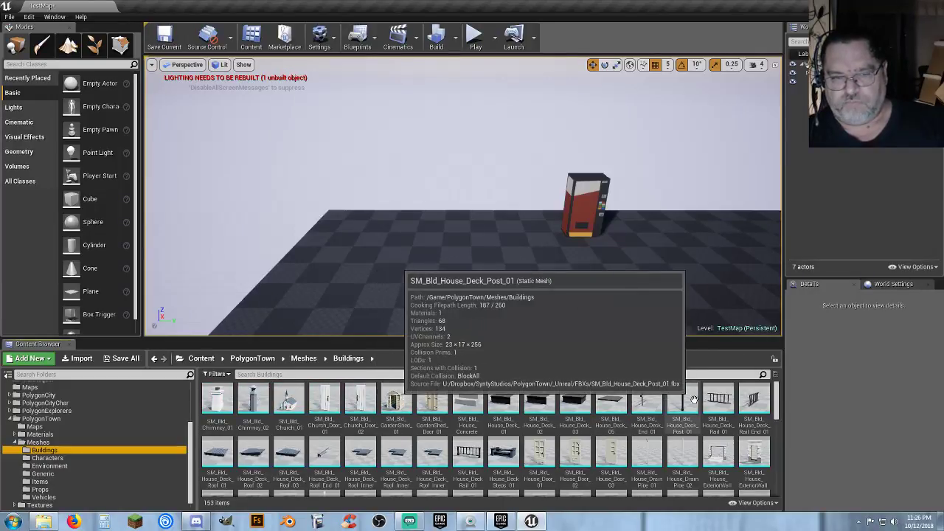
scroll(708, 402, "down", 5)
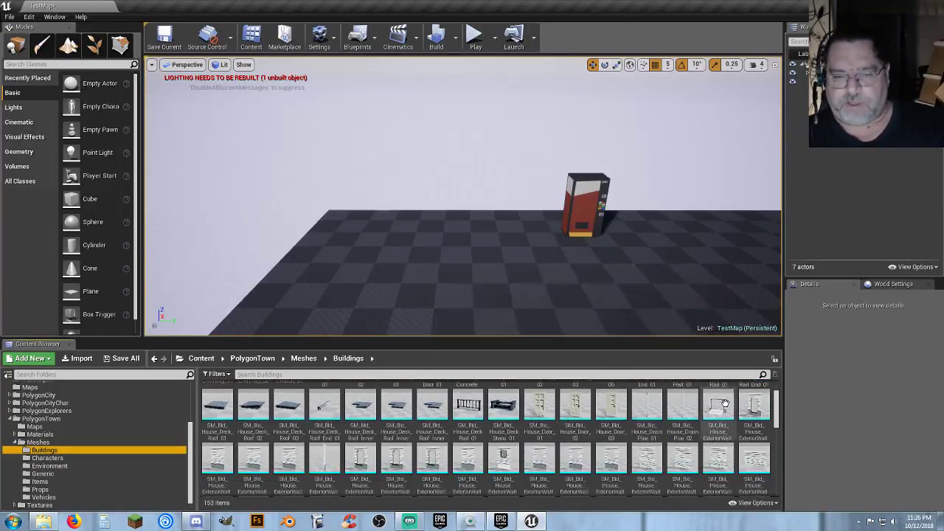
scroll(725, 402, "down", 3)
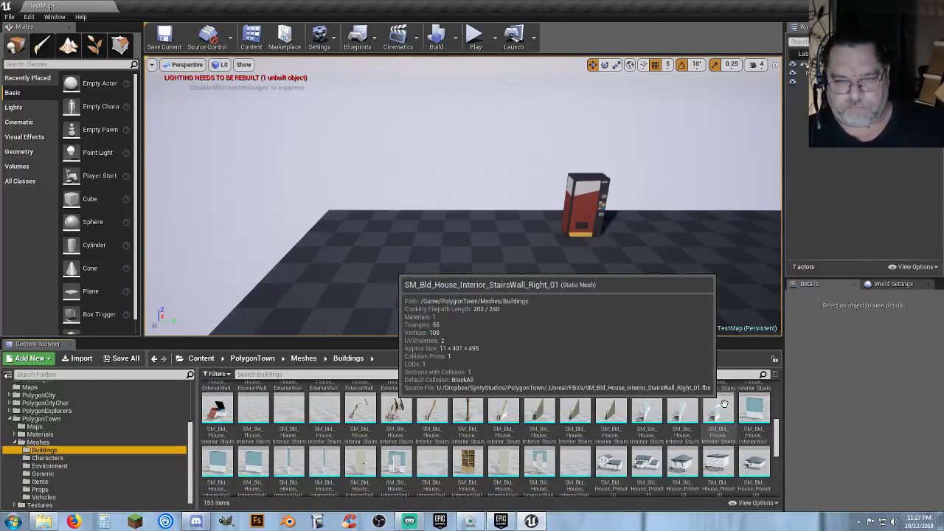
Step: Delete the vending machine from the test floor
key("s")
mouse_move(624, 287)
right_mouse_down()
mouse_move(660, 287)
mouse_move(640, 287)
right_mouse_up()
scroll(499, 259, "up", 8)
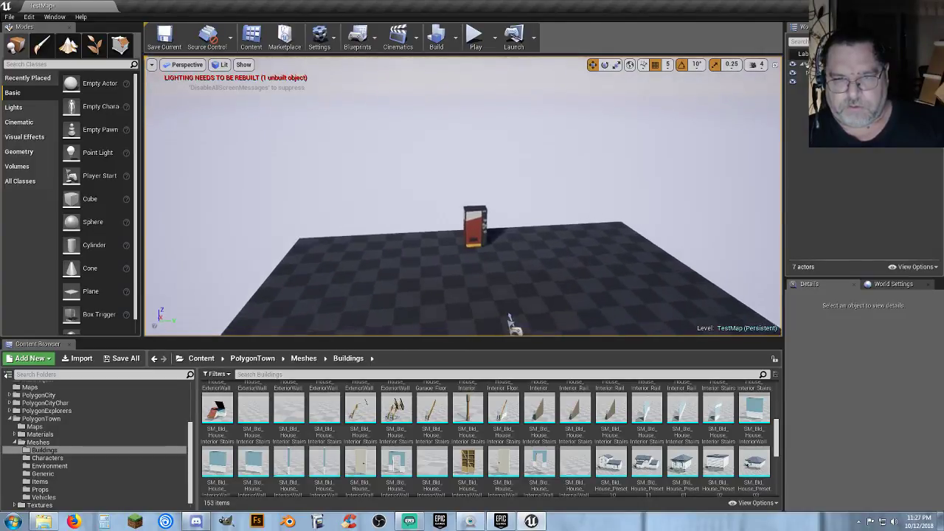
scroll(499, 260, "up", 4)
left_click(495, 199)
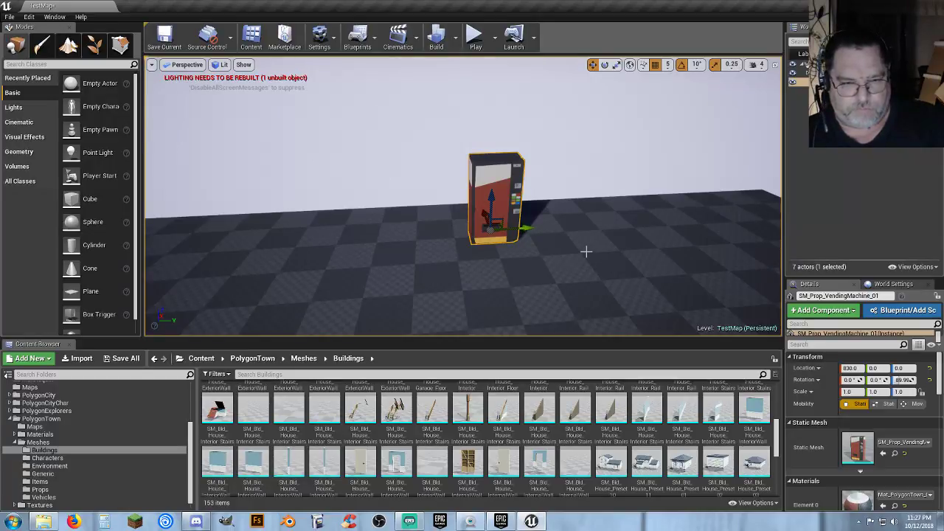
key("Delete")
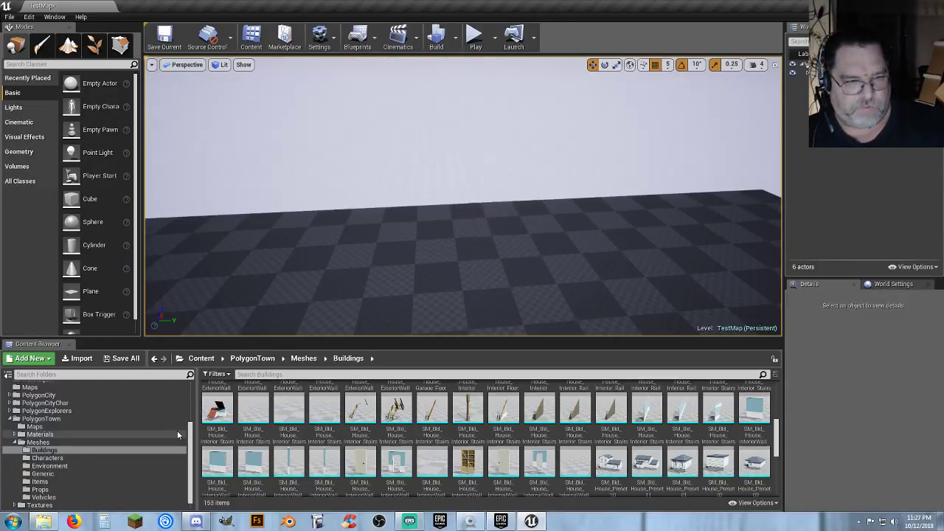
Step: Return to the PolygonTown Environment meshes and look over the sidewalk, road and path pieces
left_click(48, 465)
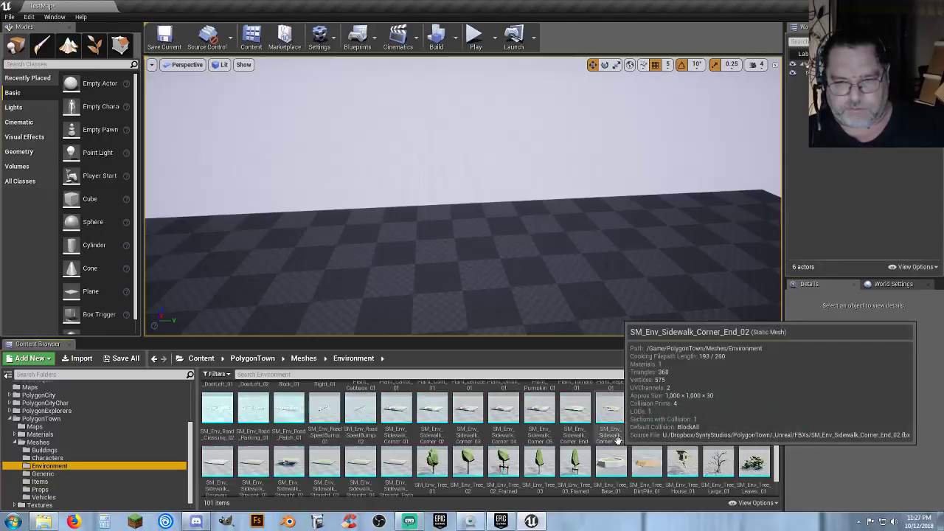
scroll(626, 435, "up", 1)
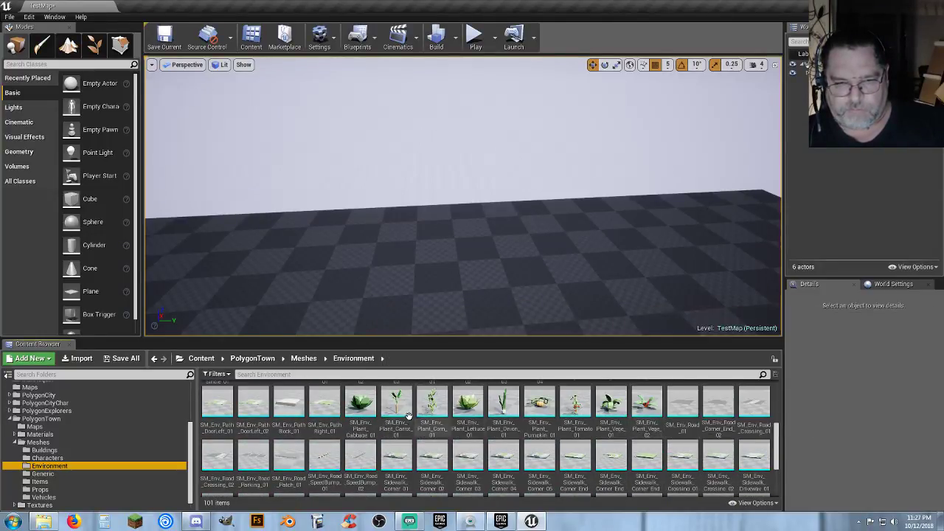
scroll(612, 434, "up", 1)
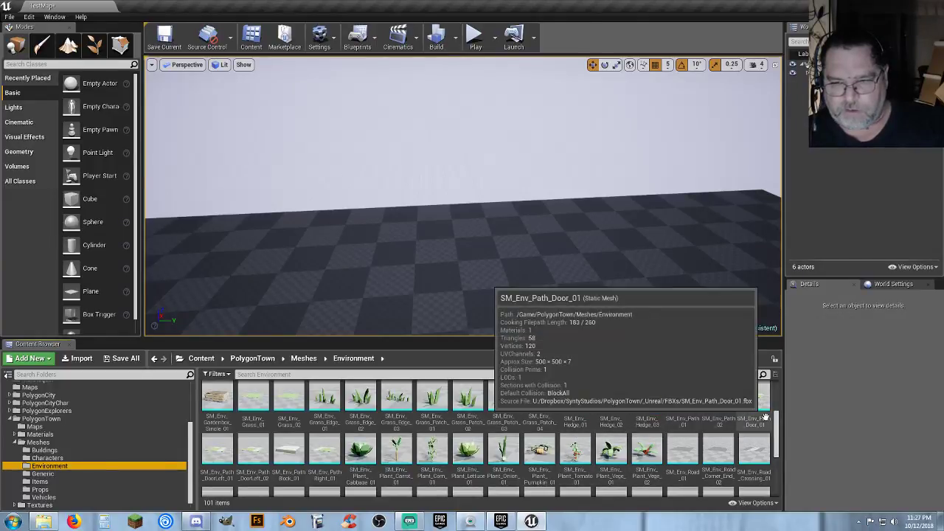
Step: Try SM_Env_Road_Corner_End_02 and SM_Env_Path_DoorLeft_02 one after the other in the level, deleting each again
left_click_drag(718, 448, 473, 194)
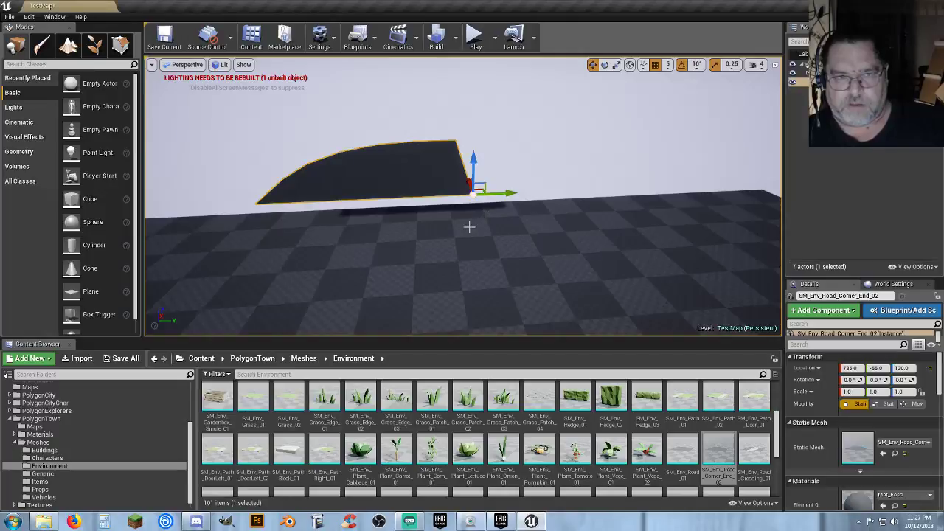
right_click_drag(470, 227, 427, 188)
key("Delete")
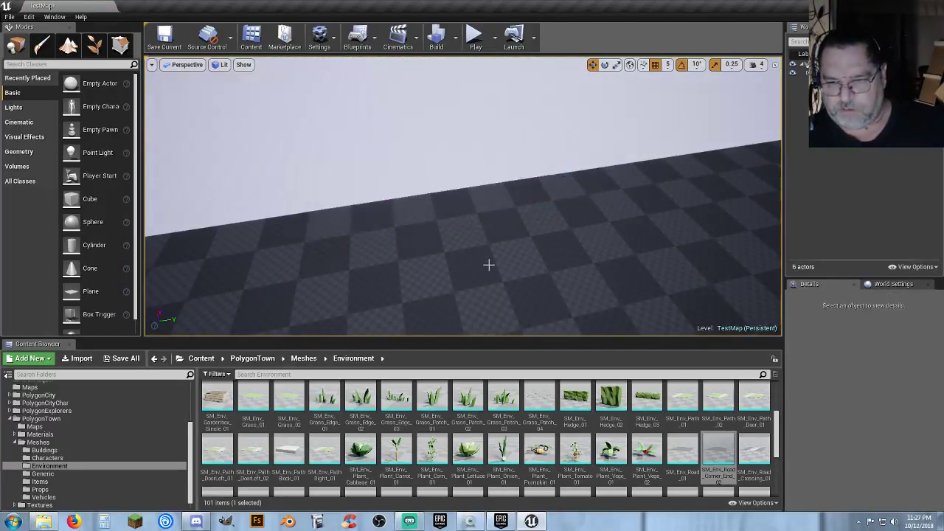
scroll(708, 435, "down", 2)
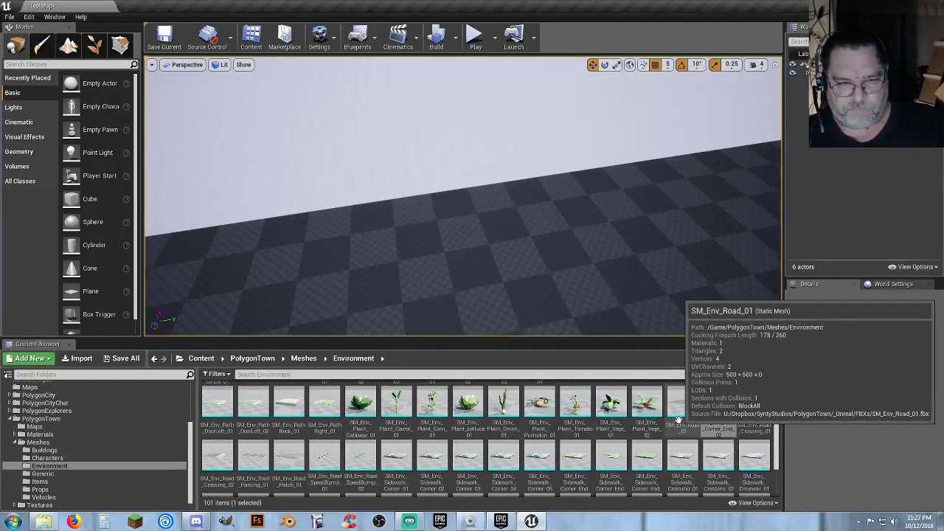
left_click_drag(253, 404, 418, 174)
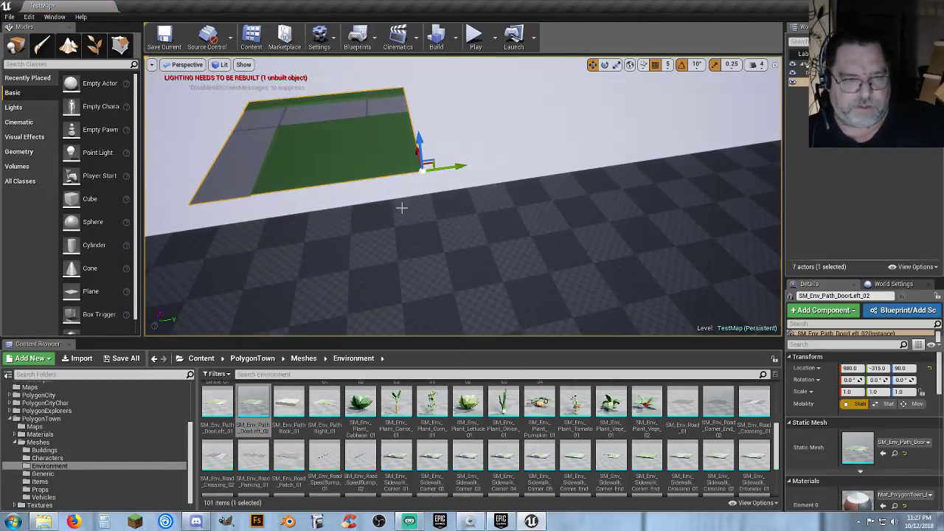
key("Delete")
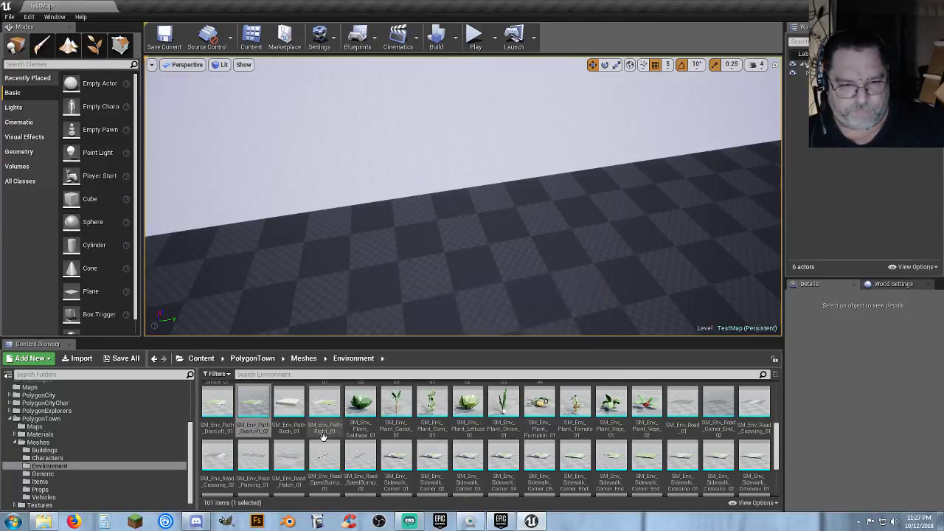
Step: Place SM_Env_Sidewalk_Straight_02 in the level and shift it outward to X 1000 at the floor's edge
scroll(531, 435, "down", 3)
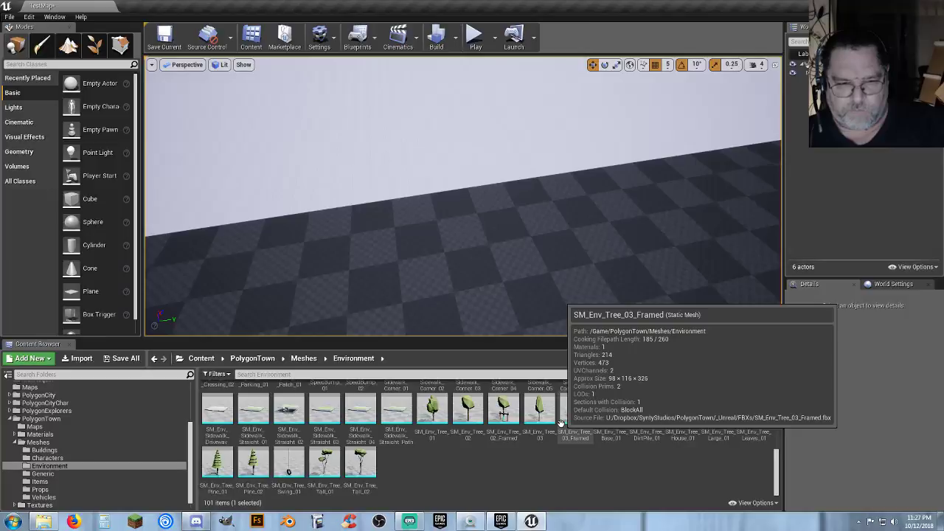
right_click_drag(463, 214, 547, 234)
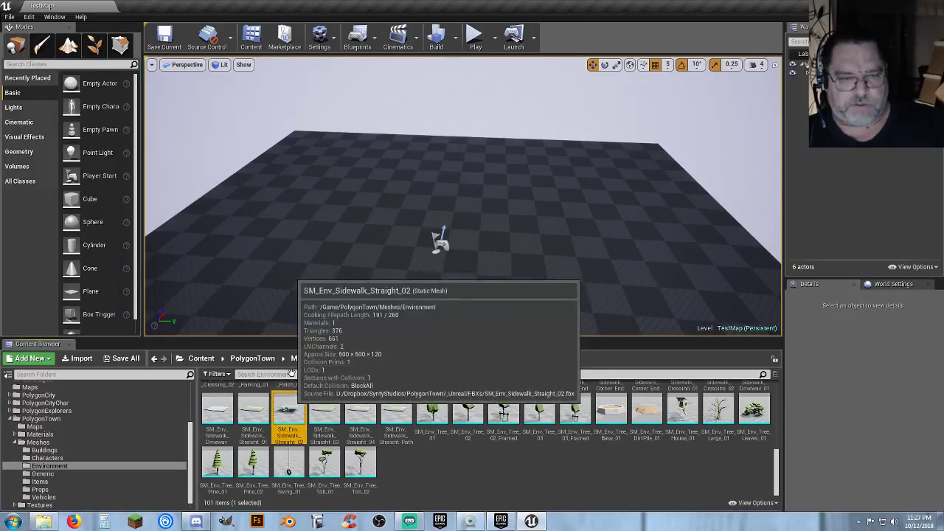
left_click_drag(289, 406, 389, 164)
key("f")
right_click_drag(393, 131, 523, 193)
left_click_drag(346, 148, 496, 129)
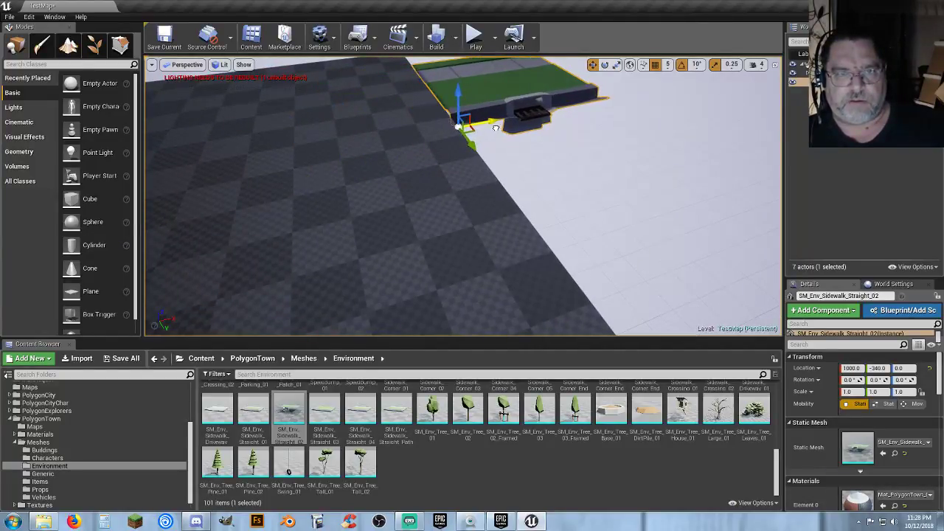
Step: Slide the sidewalk piece along the floor's edge to Y -500
right_click_drag(521, 149, 501, 144)
key("w")
key("s")
key("d")
key("a")
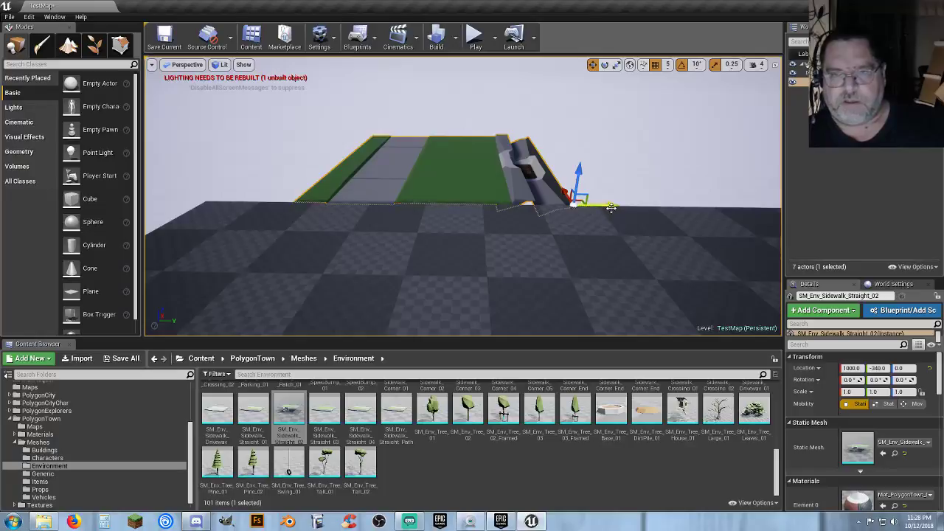
left_click_drag(611, 207, 519, 205)
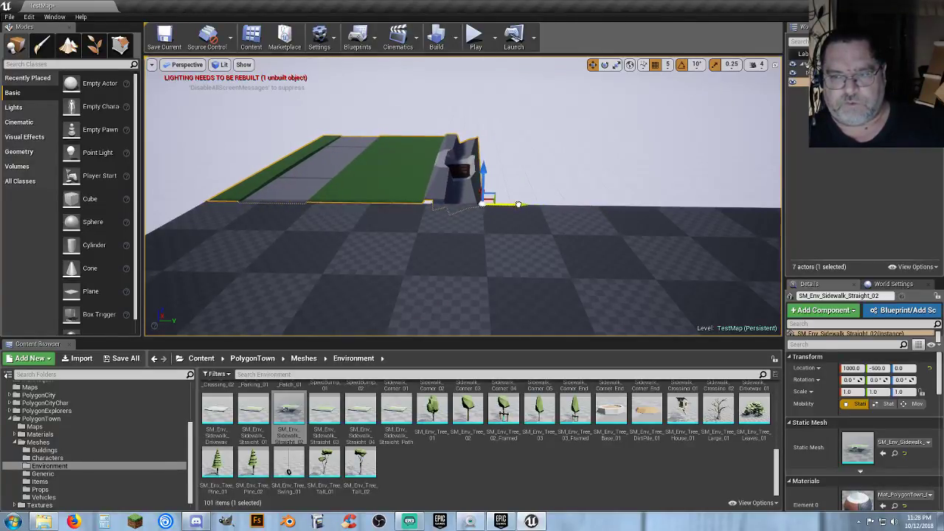
Step: Duplicate the sidewalk piece in place and rotate the copy about 180° around its vertical axis
right_click_drag(547, 215, 518, 261)
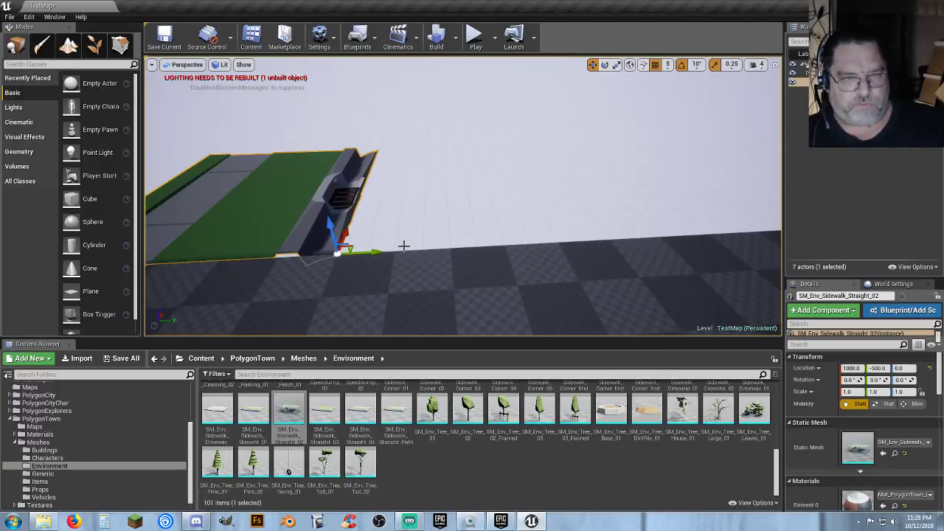
key("ctrl+w")
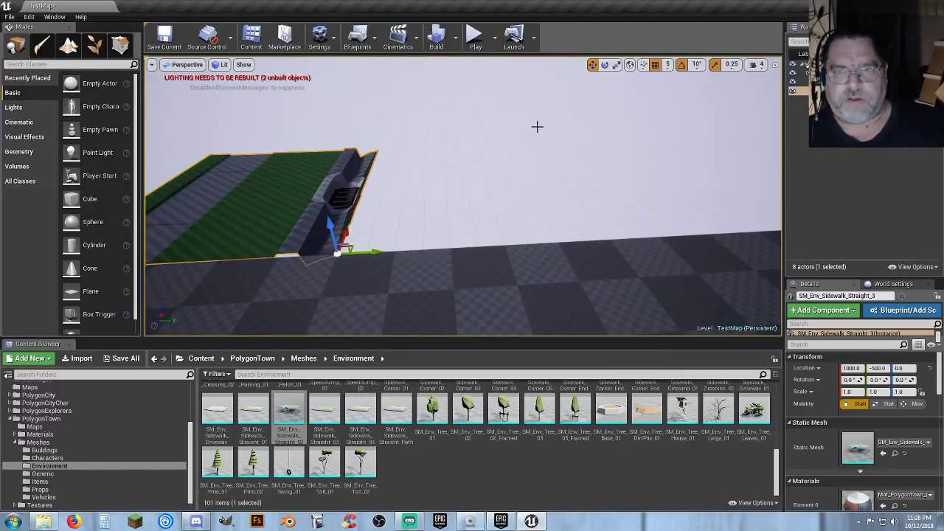
left_click(604, 64)
left_click_drag(369, 274, 328, 298)
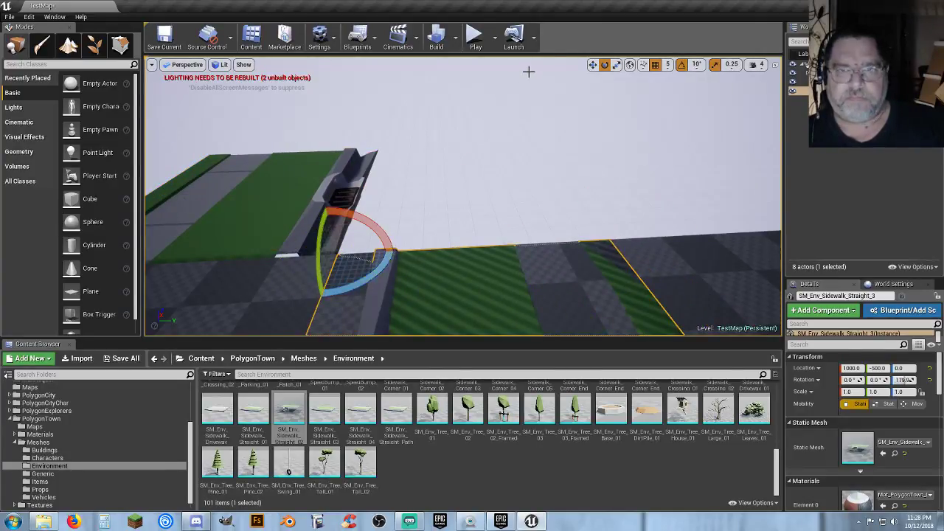
Step: Move the selected storm-drain sidewalk piece to X 1500, Y 500, opposite the existing sidewalk across the road gap
left_click(592, 65)
left_click_drag(342, 233, 381, 144)
right_click_drag(331, 245, 487, 262)
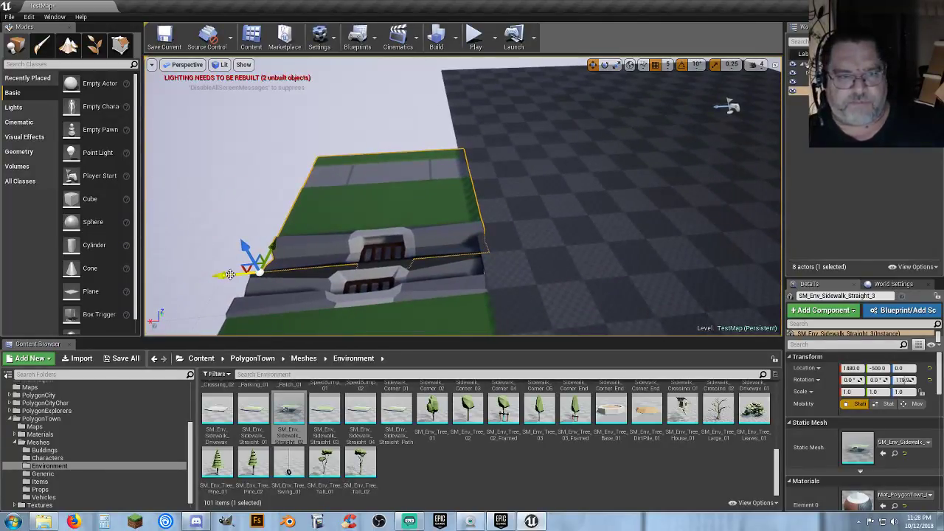
left_click_drag(231, 274, 566, 134)
right_click_drag(567, 133, 582, 114)
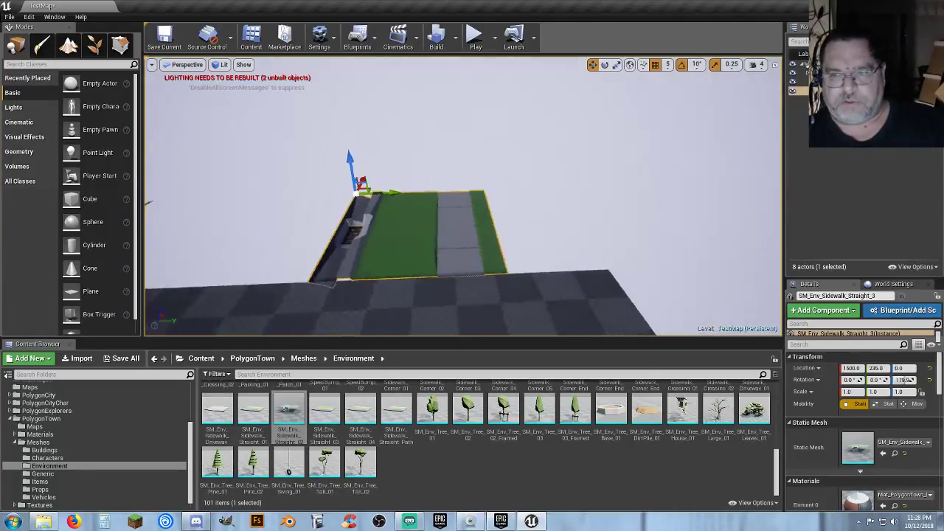
left_click_drag(383, 182, 447, 194)
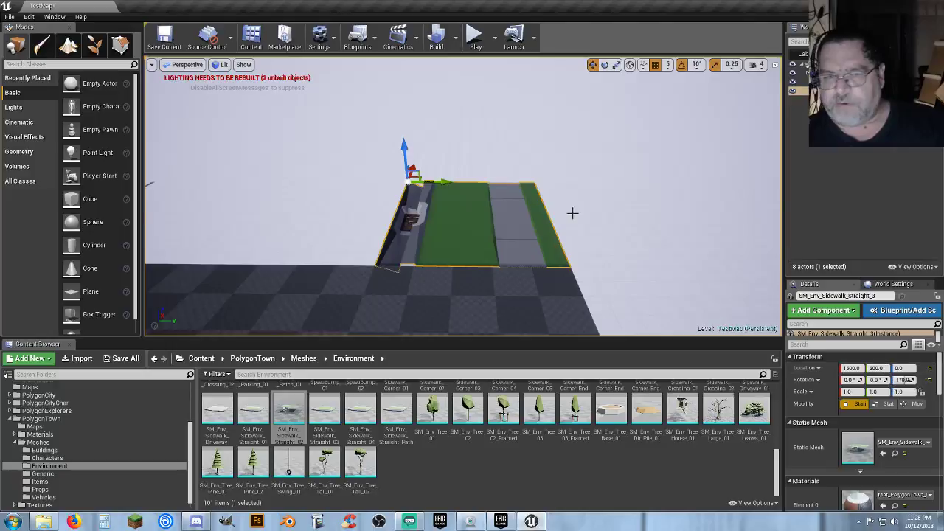
mouse_move(571, 212)
right_mouse_down()
mouse_move(490, 218)
mouse_move(566, 199)
mouse_move(568, 217)
right_mouse_up()
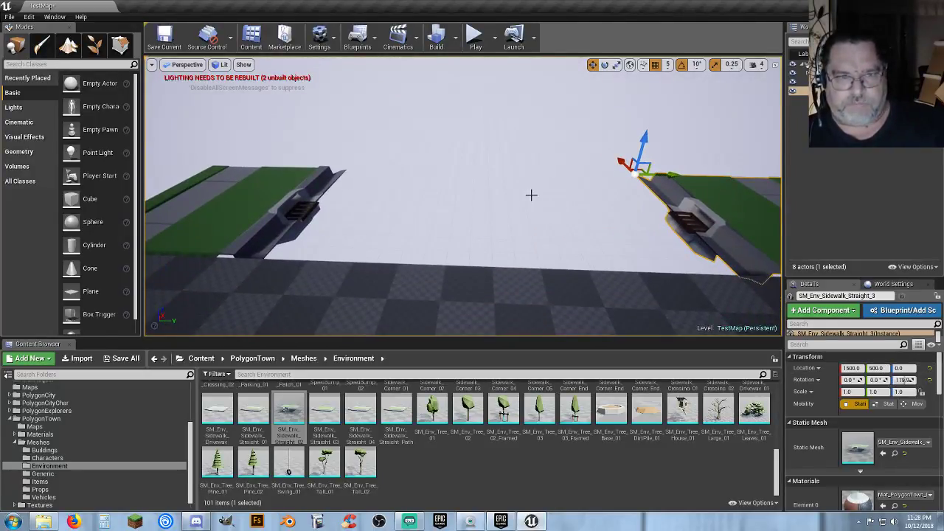
mouse_move(485, 204)
right_mouse_down()
mouse_move(461, 235)
mouse_move(482, 219)
right_mouse_up()
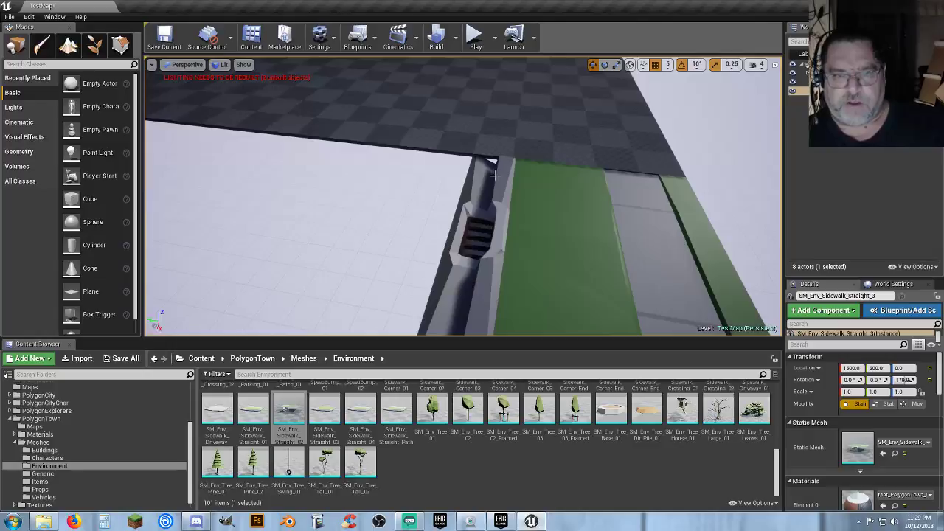
mouse_move(379, 219)
right_mouse_down()
mouse_move(390, 221)
mouse_move(369, 221)
right_mouse_up()
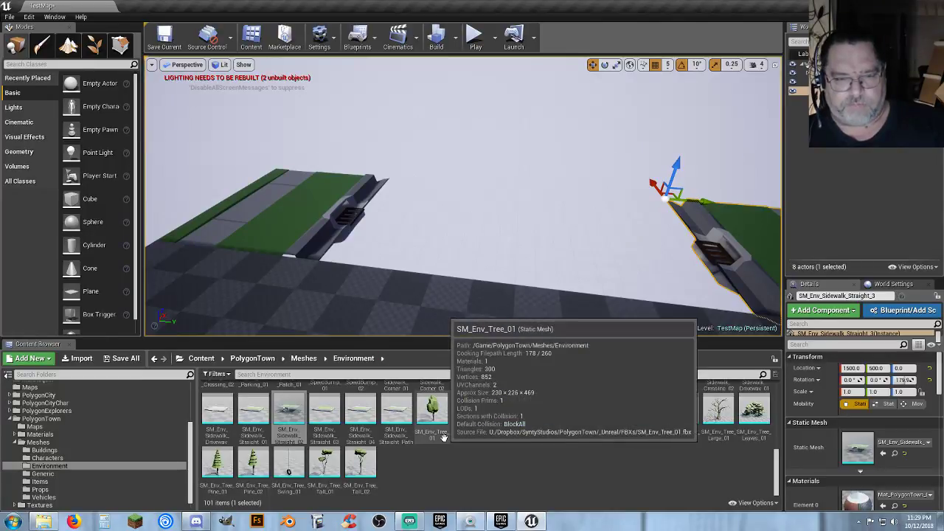
Step: Place the SM_Env_Road_01 mesh beside the existing sidewalk and set its Y and Z location to 0
scroll(501, 442, "up", 5)
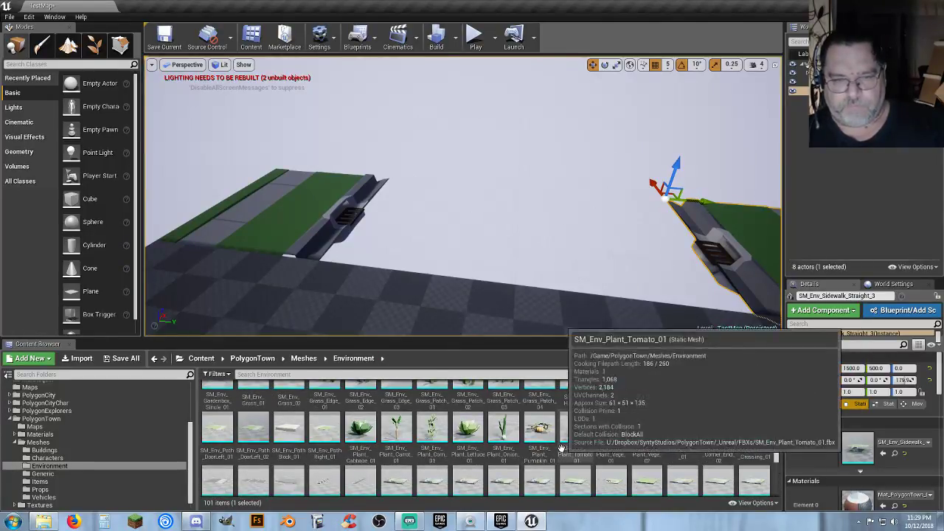
scroll(562, 448, "up", 2)
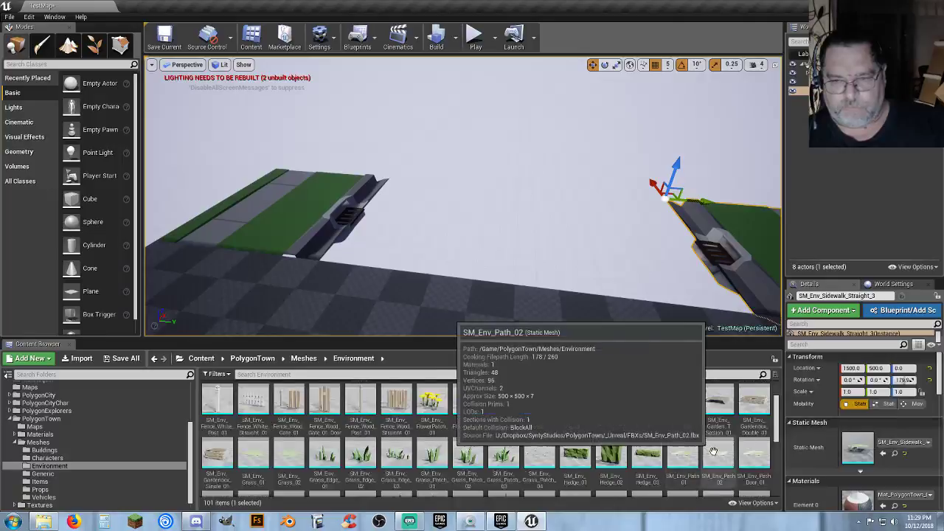
scroll(686, 436, "down", 2)
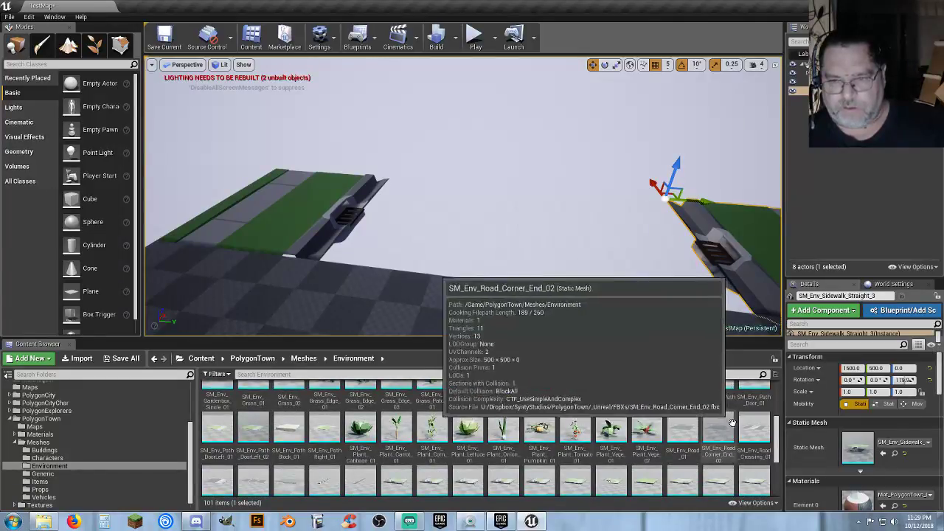
left_click_drag(686, 426, 512, 274)
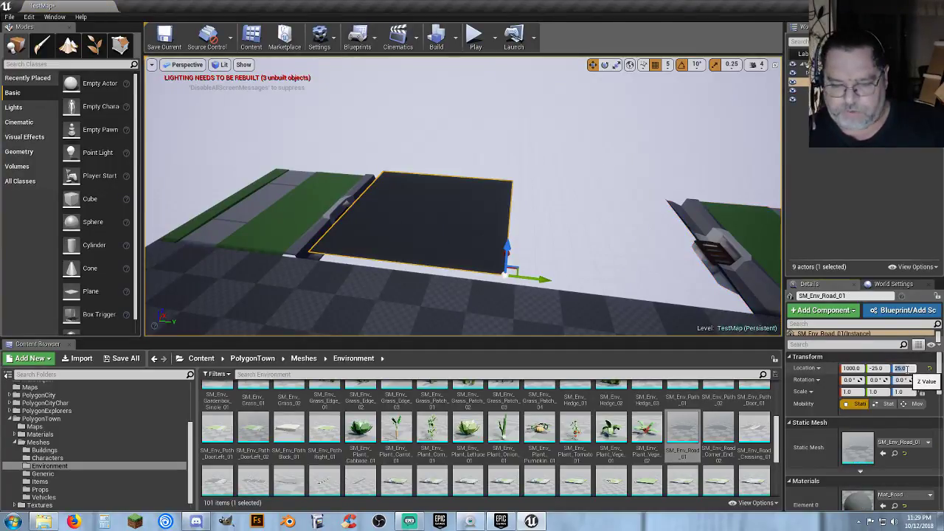
type("0")
key("Return")
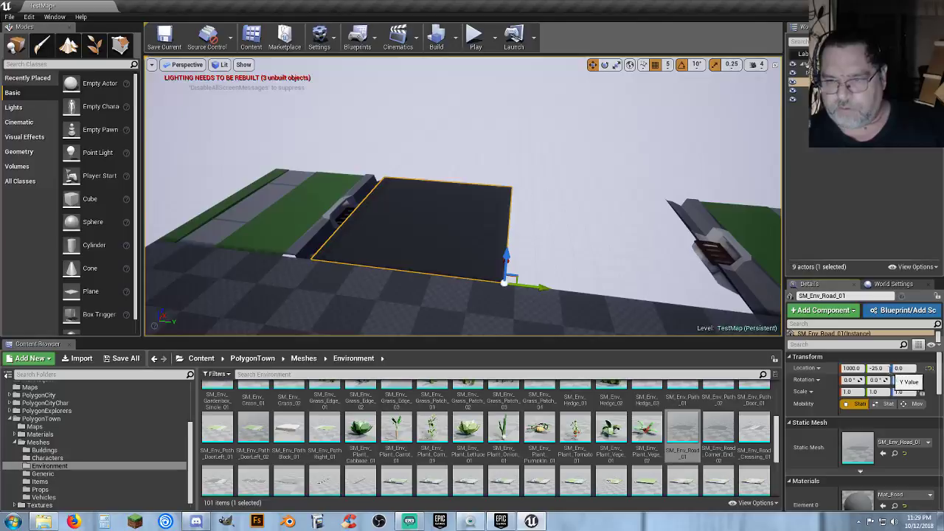
type("0")
key("Tab")
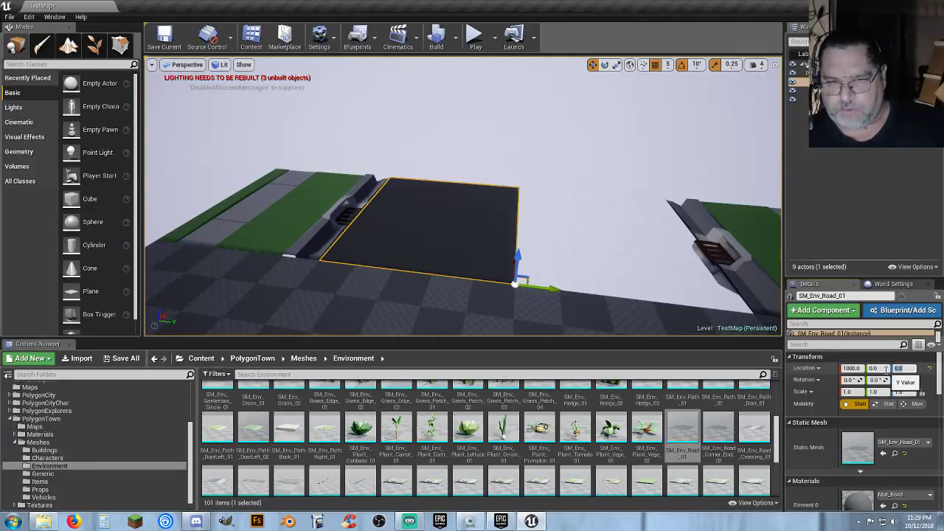
Step: Duplicate the road tile and move the copy to Y 500 to fill the gap between the two sidewalks
left_click(553, 289)
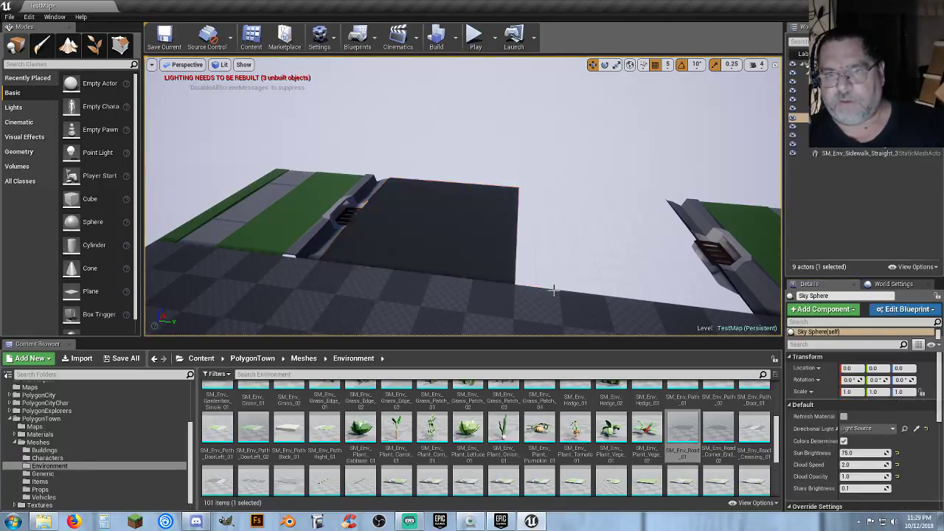
left_click(479, 257)
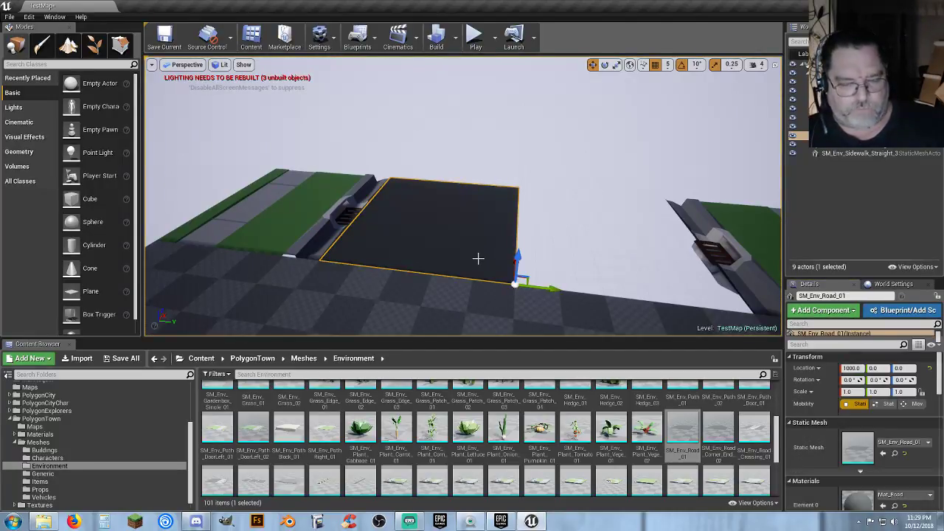
key("ctrl+w")
left_click_drag(553, 287, 752, 312)
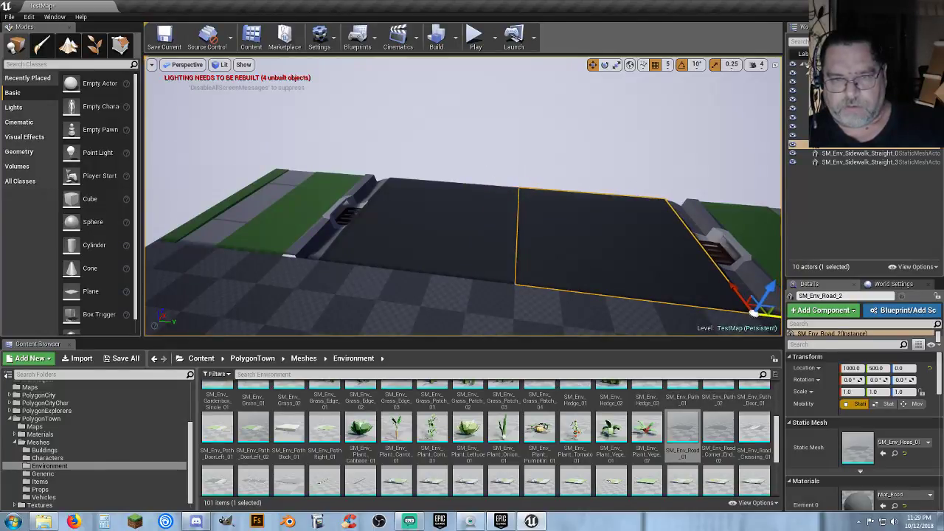
Step: Play-test the level by running the character over the road and sidewalk pieces, and end the session
scroll(718, 311, "down", 5)
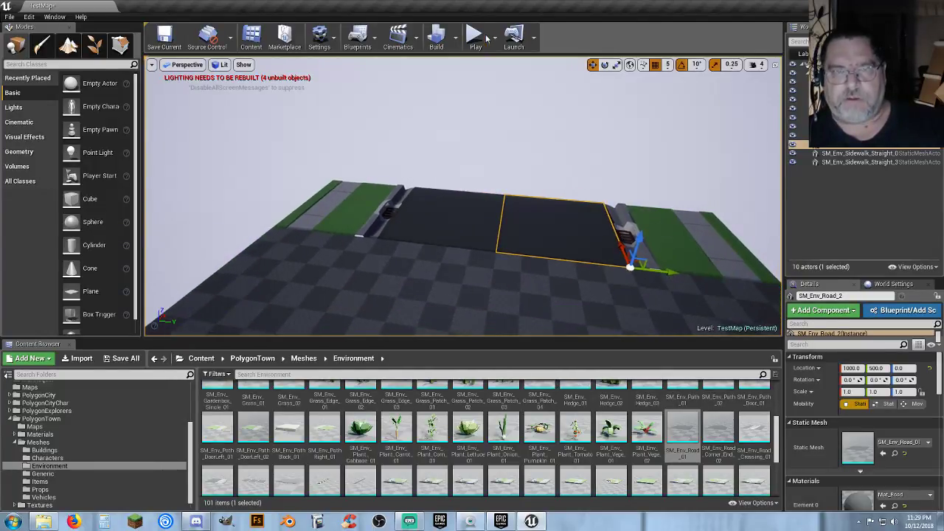
left_click(475, 40)
key("w")
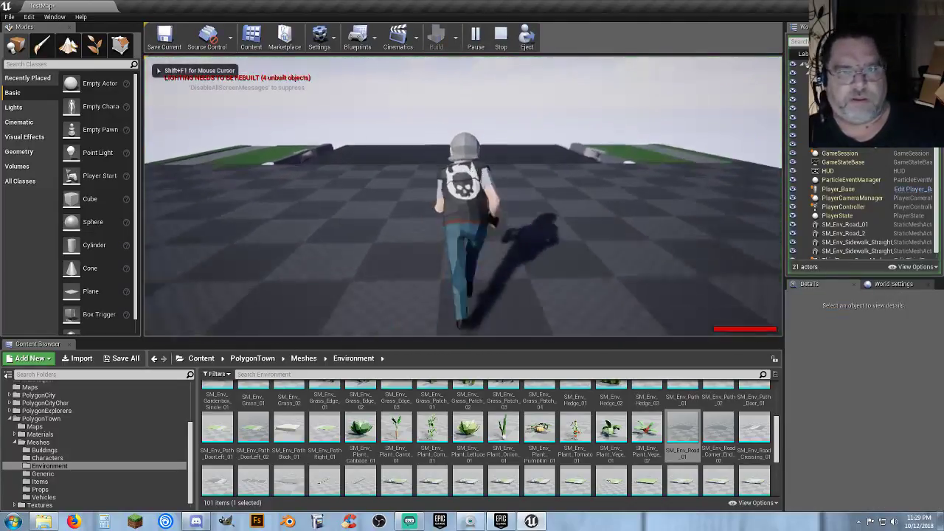
key("w")
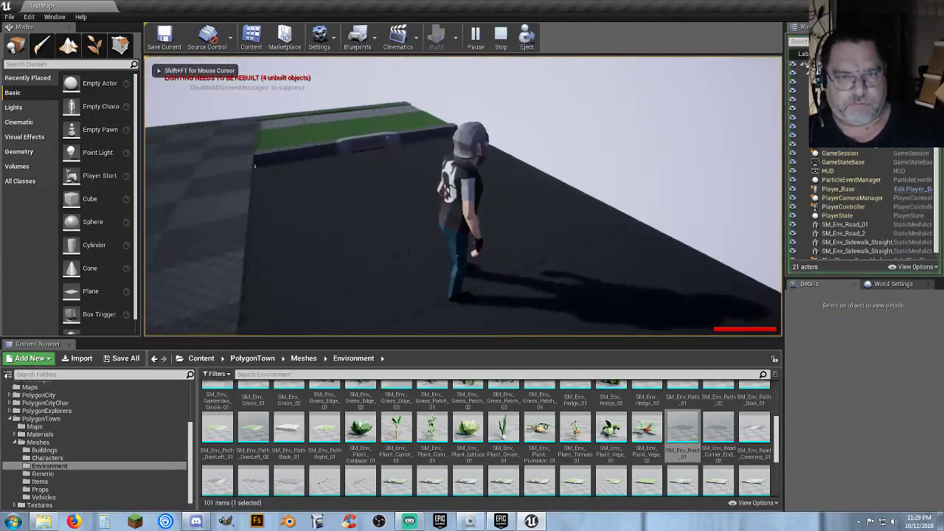
key("w")
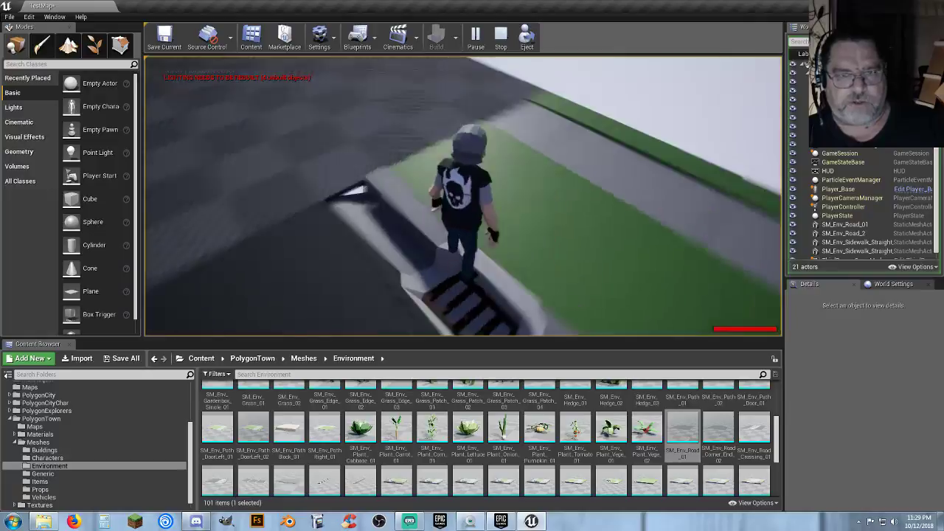
key("a")
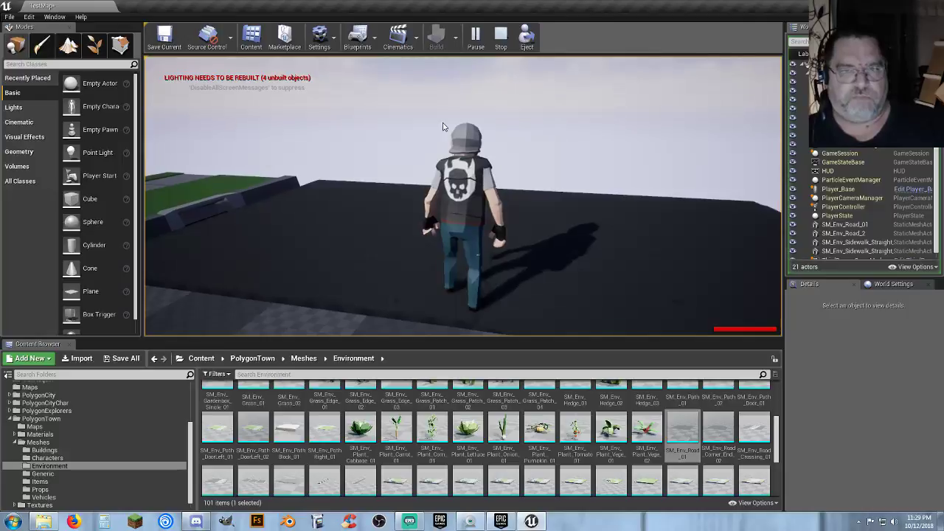
key("Escape")
Step: Place the SM_Env_Path_DoorLeft_01 mesh behind the road tiles and move it to X 1500, Y 5
key("s")
mouse_move(526, 206)
right_mouse_down()
mouse_move(549, 225)
mouse_move(533, 222)
mouse_move(527, 207)
mouse_move(526, 140)
mouse_move(526, 210)
right_mouse_up()
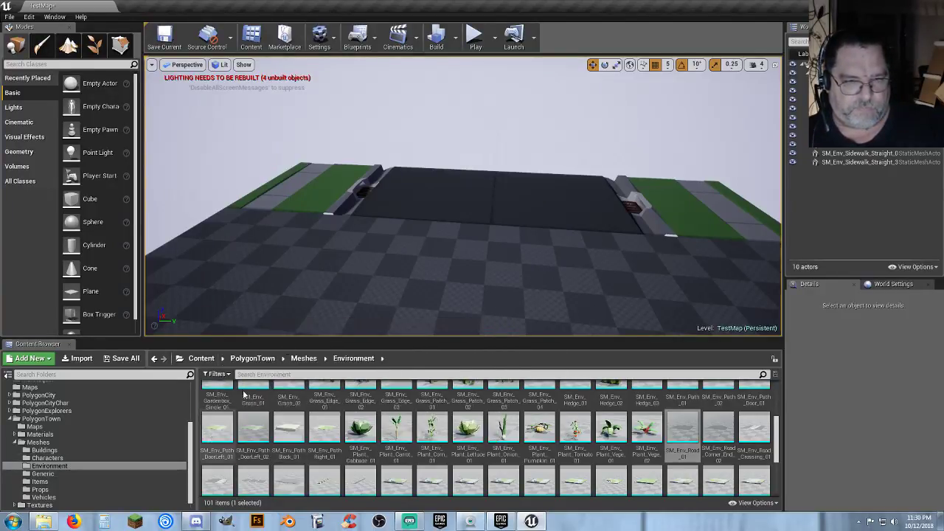
left_click_drag(218, 428, 499, 163)
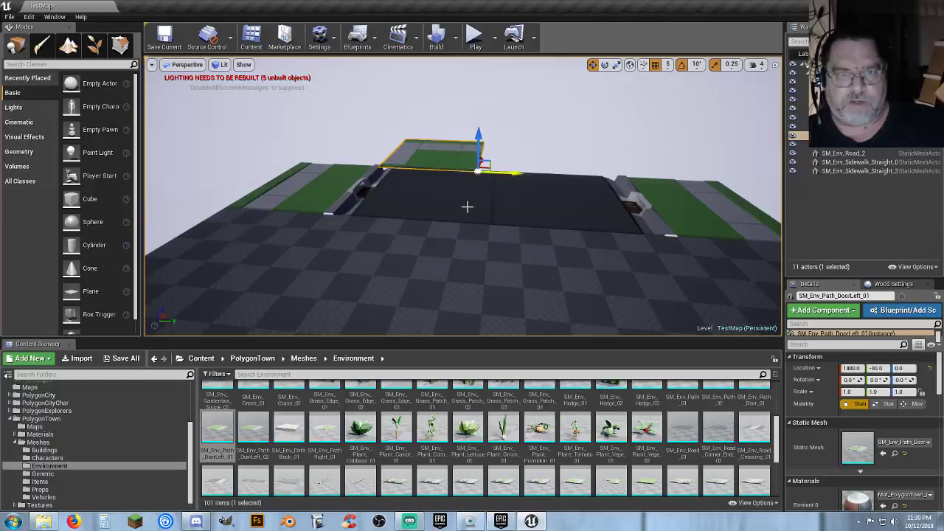
key("w")
mouse_move(467, 208)
right_mouse_down()
mouse_move(469, 168)
mouse_move(471, 193)
mouse_move(495, 234)
mouse_move(466, 195)
right_mouse_up()
key("s")
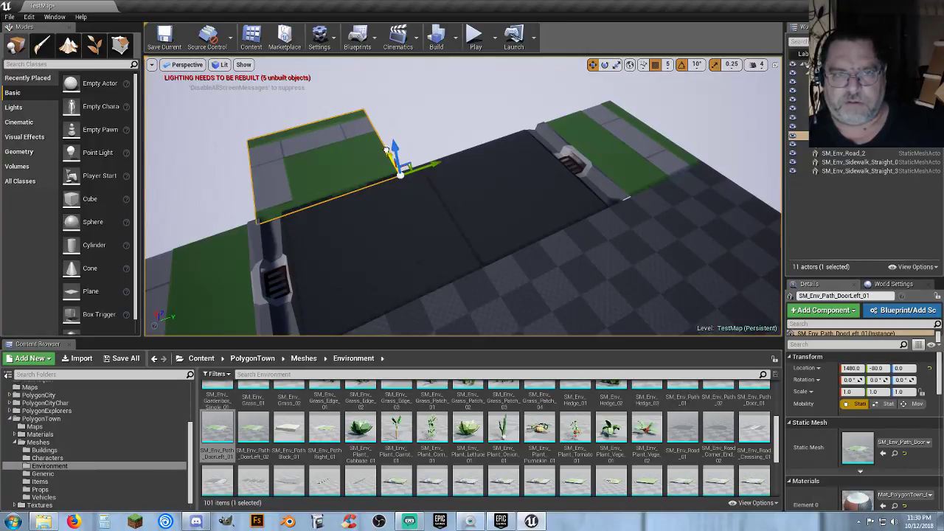
left_click_drag(385, 150, 380, 148)
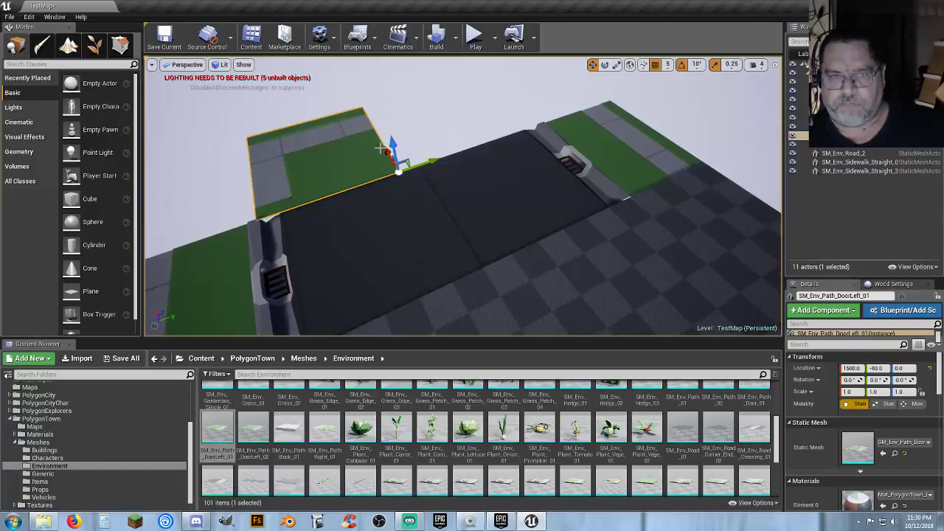
left_click_drag(434, 161, 453, 156)
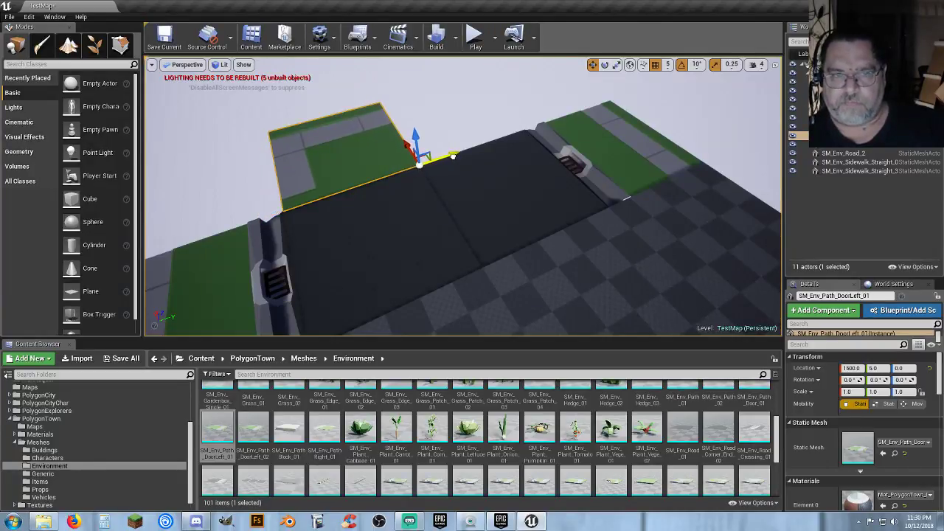
Step: Rotate the path tile 90 degrees about the Z axis
left_click(605, 66)
left_click_drag(414, 205, 478, 146)
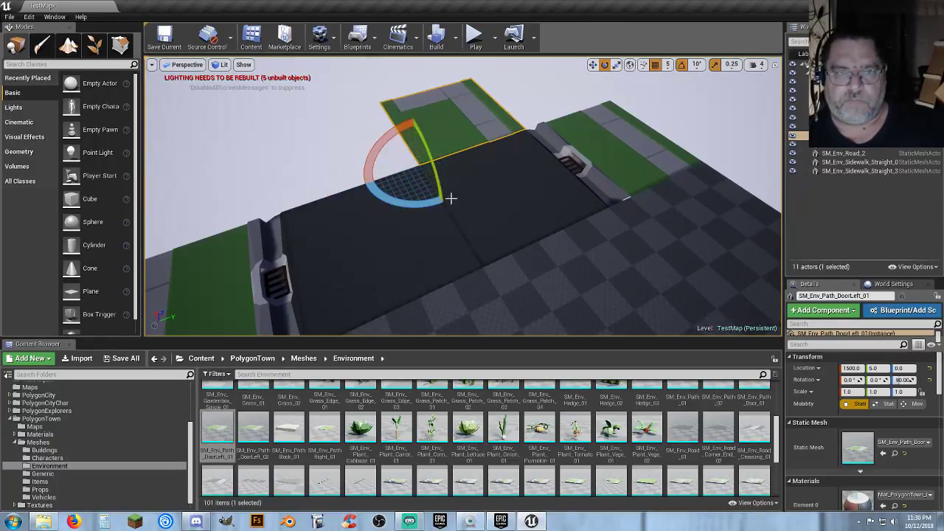
right_click_drag(449, 204, 449, 204)
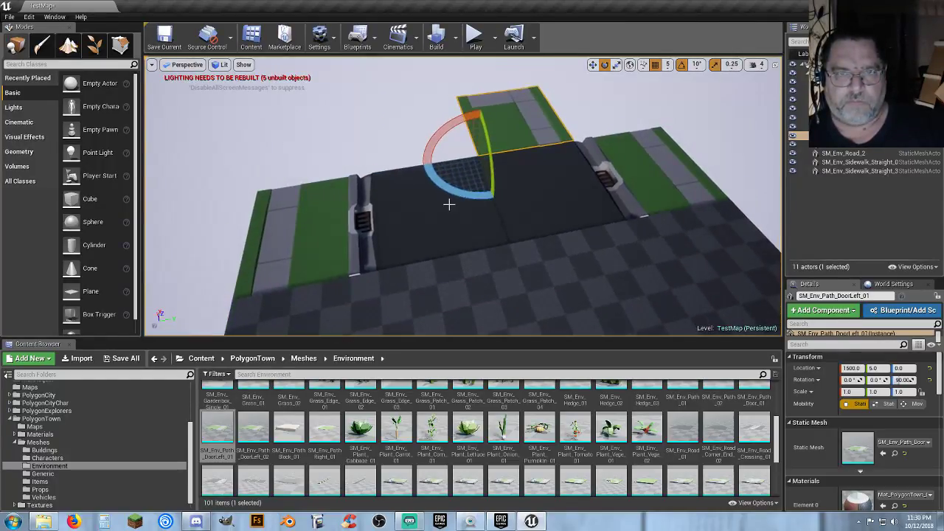
Step: Move the path tile along Y to 500 so it lines up with the sidewalk piece at X 1500, Y 500
left_click(592, 65)
left_click_drag(507, 149, 624, 167)
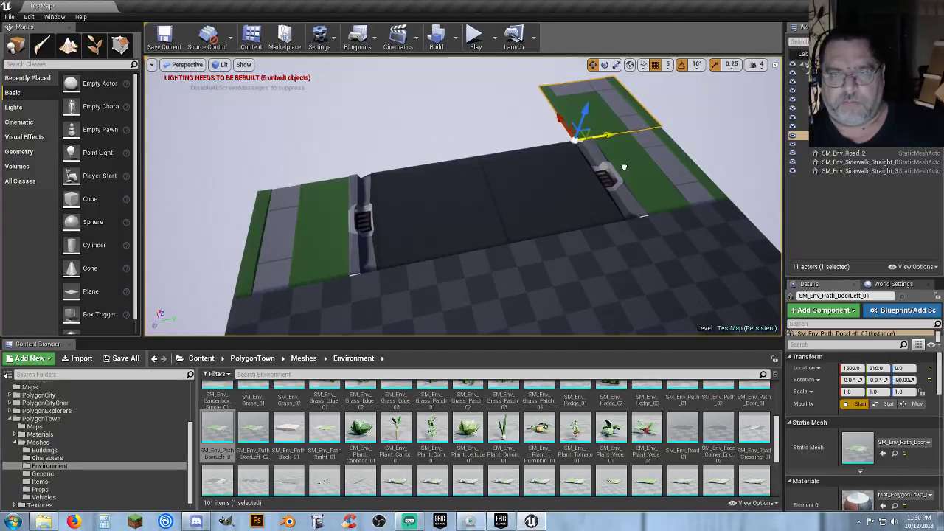
key("f")
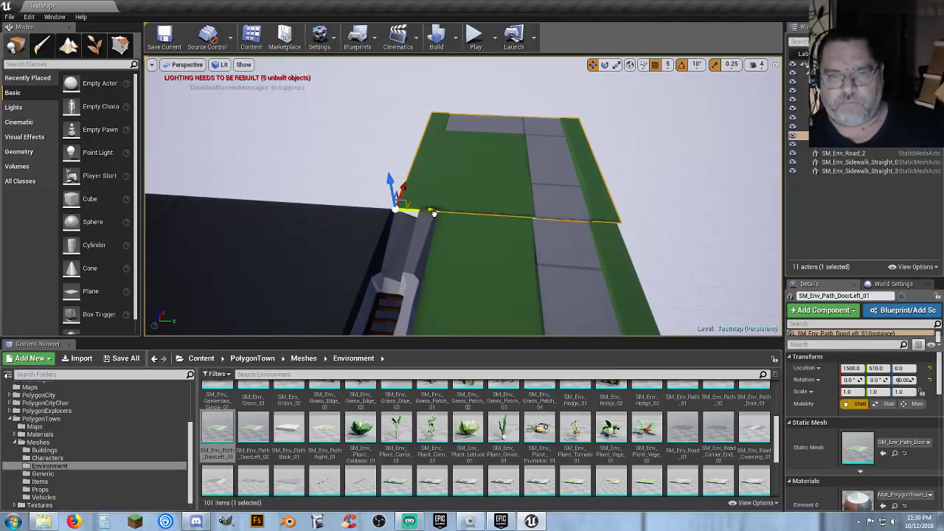
left_click_drag(434, 213, 428, 213)
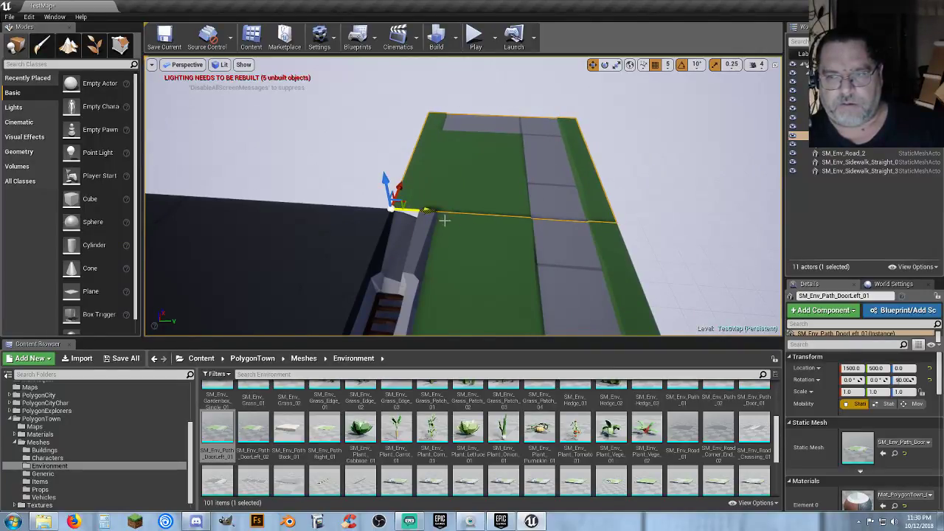
Step: Move the path tile along Y to -1000, behind the sidewalk on the opposite side of the road
scroll(444, 219, "down", 4)
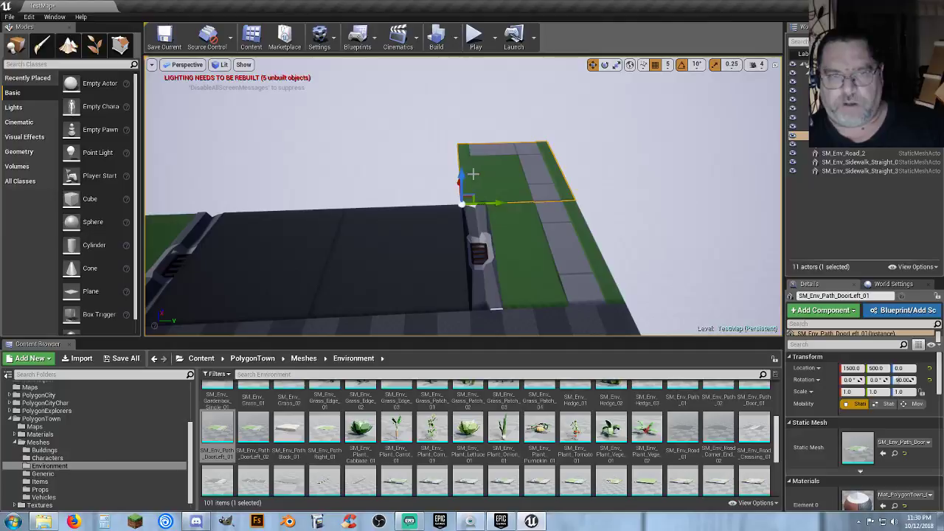
key("s")
key("a")
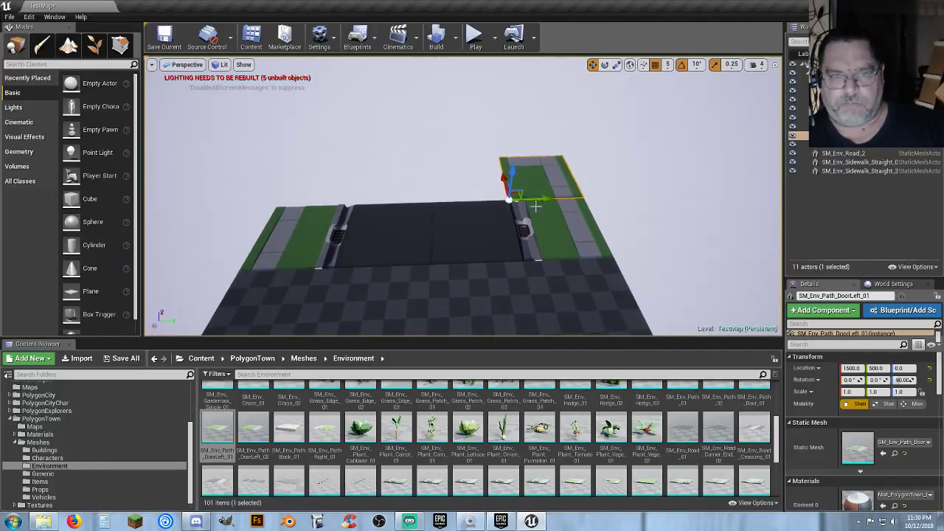
left_click_drag(546, 198, 314, 221)
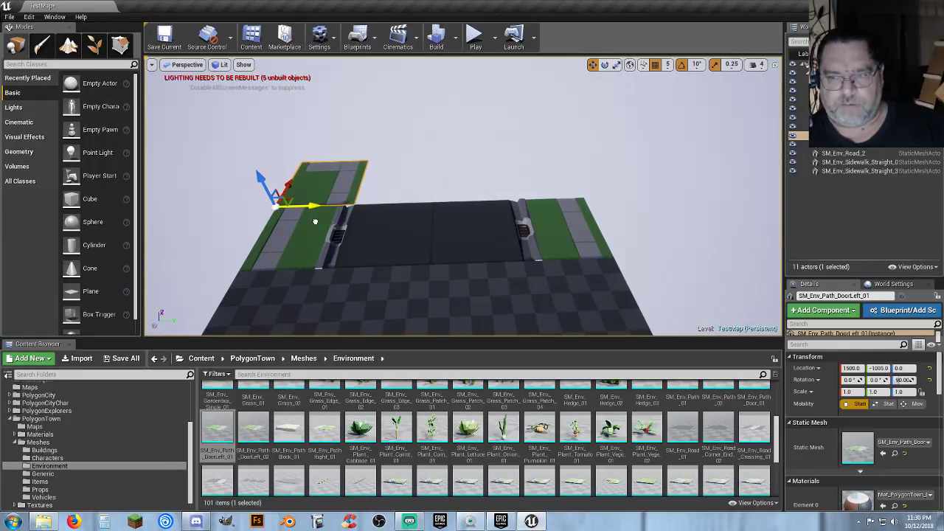
left_click_drag(314, 222, 315, 223)
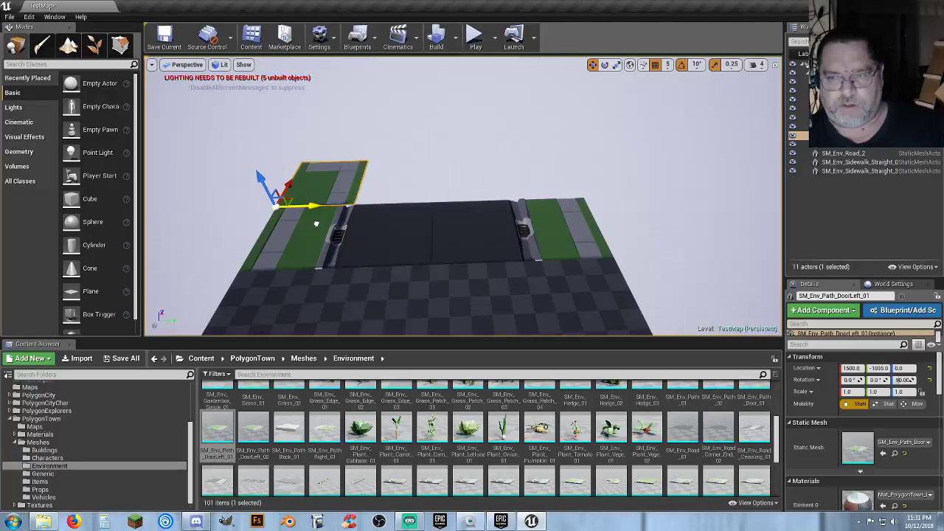
key("w")
right_click_drag(317, 224, 340, 234)
key("s")
right_click_drag(448, 254, 429, 256)
key("d")
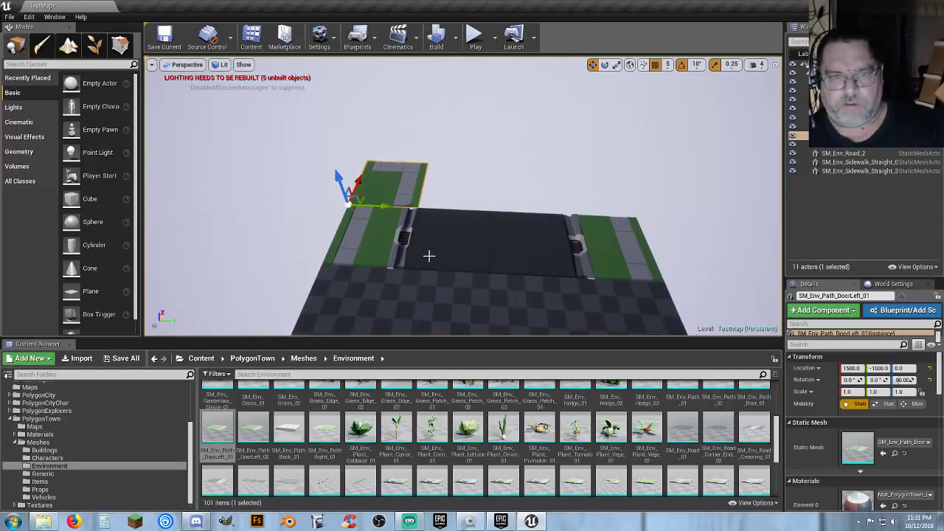
Step: Try the path tile turned to -90 degrees about the Z axis and moved to X 2000, Y -500
left_click_drag(384, 208, 606, 207)
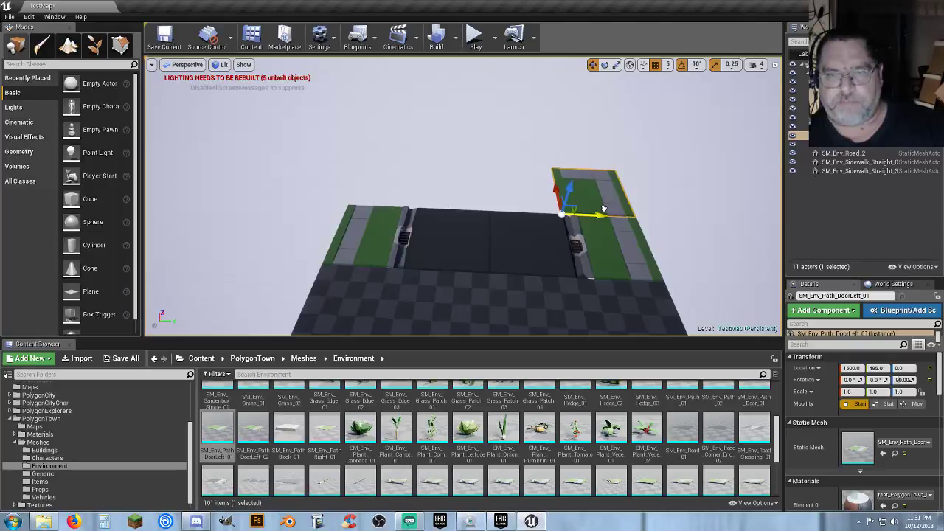
left_click(604, 65)
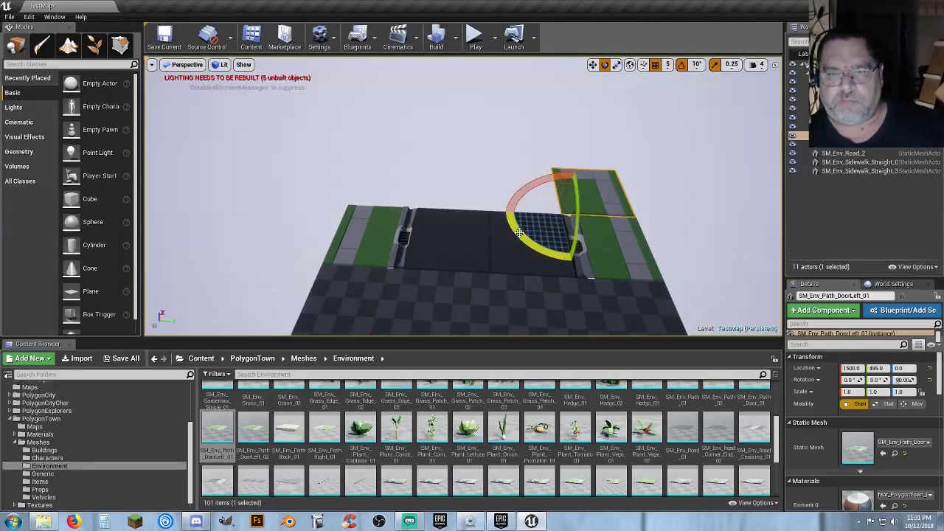
left_click_drag(525, 244, 573, 279)
left_click(592, 65)
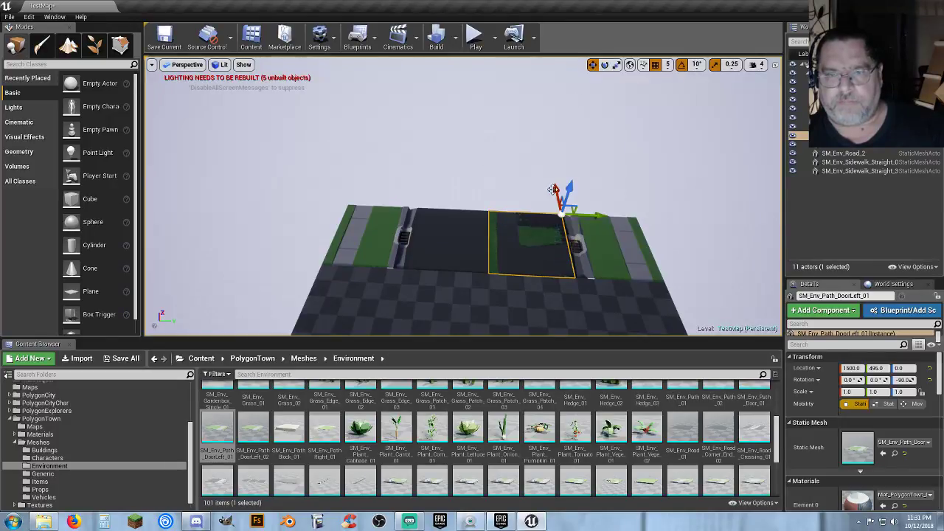
left_click_drag(552, 193, 457, 175)
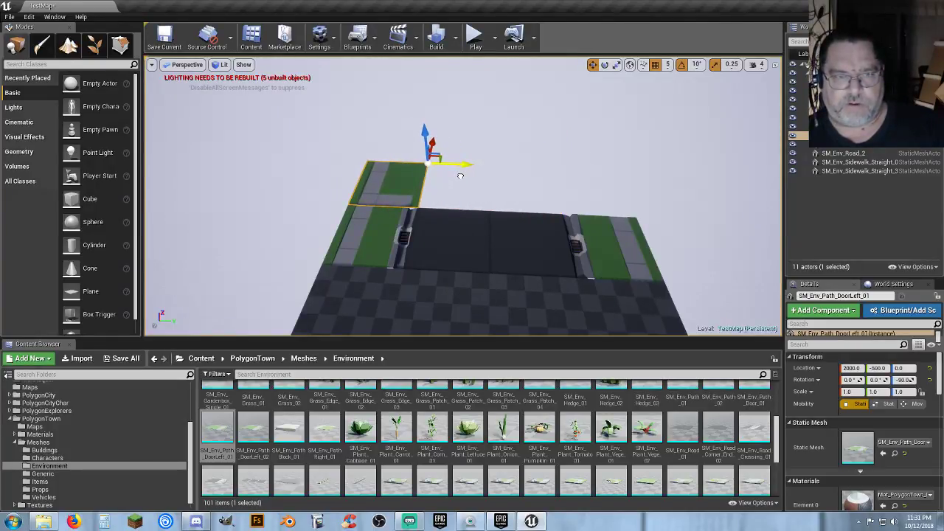
Step: Rotate the path tile to 0 degrees about the Z axis
key("w")
right_click_drag(467, 202, 460, 218)
key("s")
right_click_drag(509, 185, 509, 185)
scroll(507, 185, "down", 2)
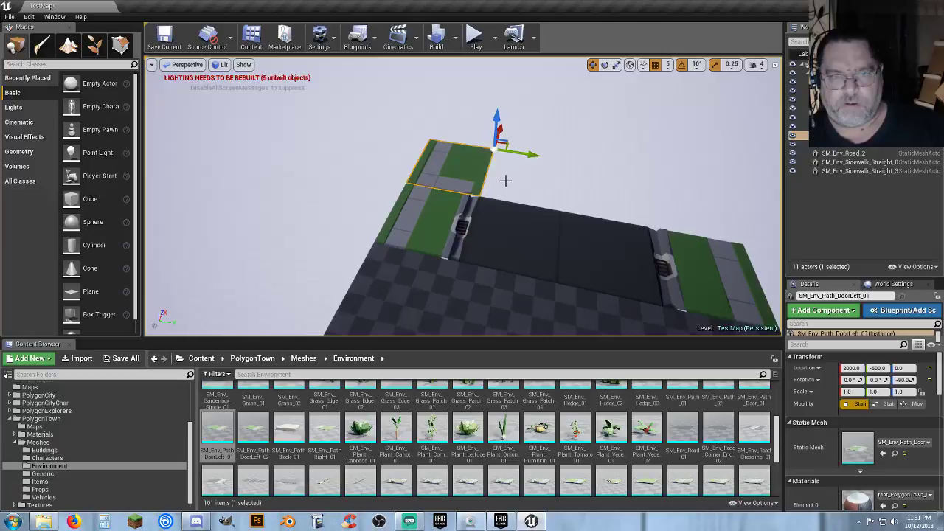
left_click(604, 64)
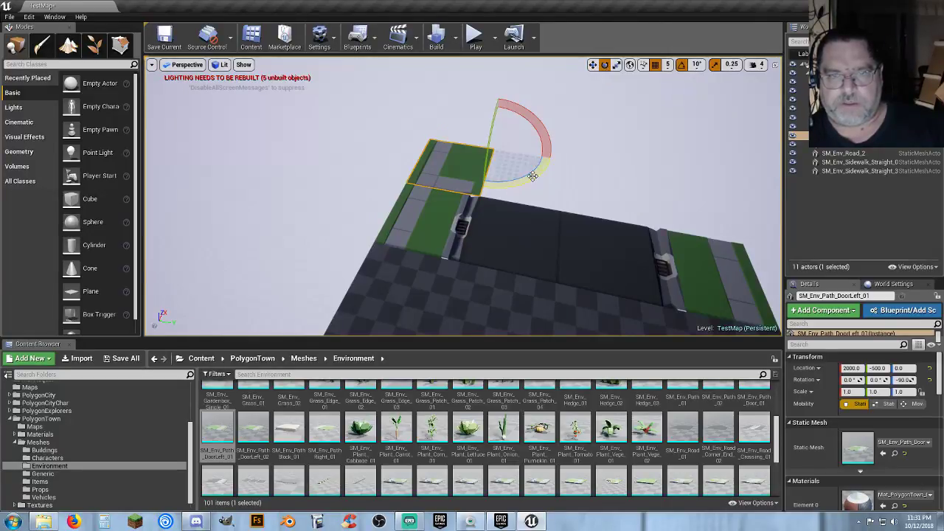
left_click_drag(558, 138, 533, 177)
left_click_drag(517, 122, 524, 183)
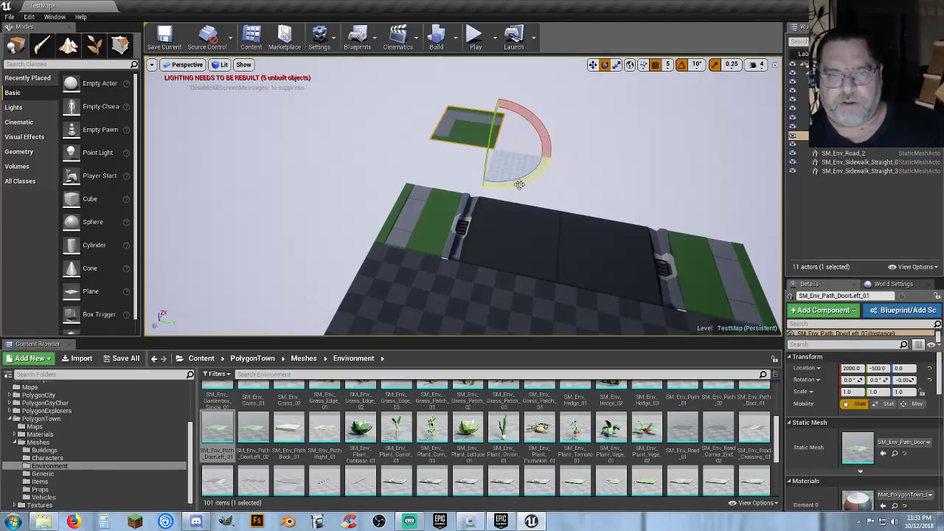
left_click(592, 64)
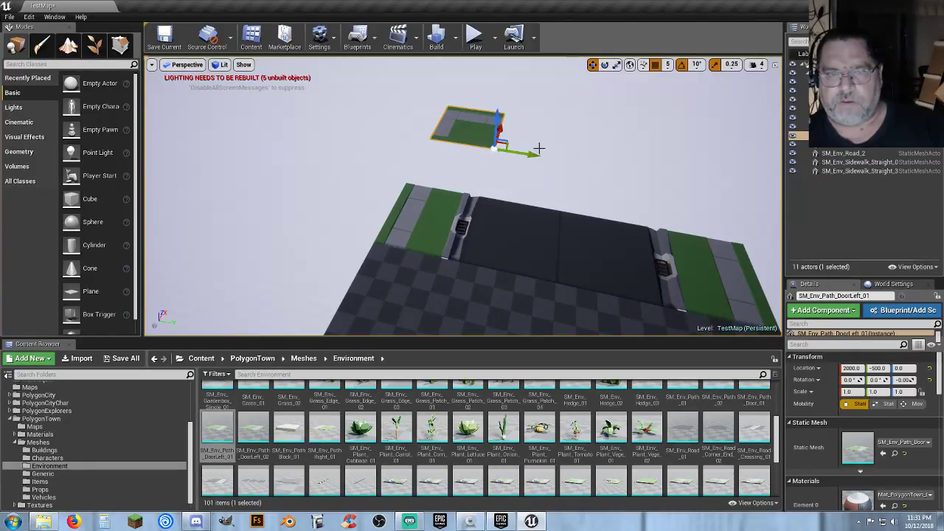
Step: Move the path tile along Y to 665 and delete it from the level
left_click_drag(529, 152, 697, 177)
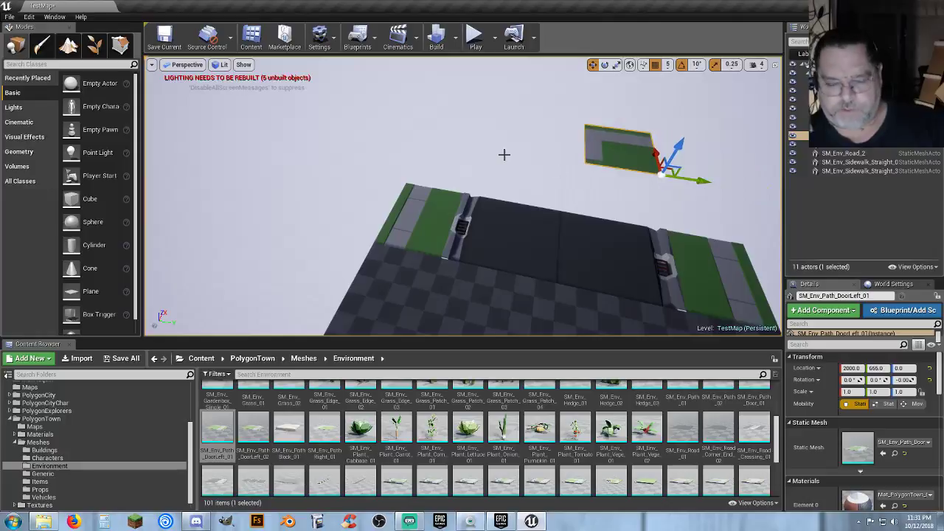
key("Delete")
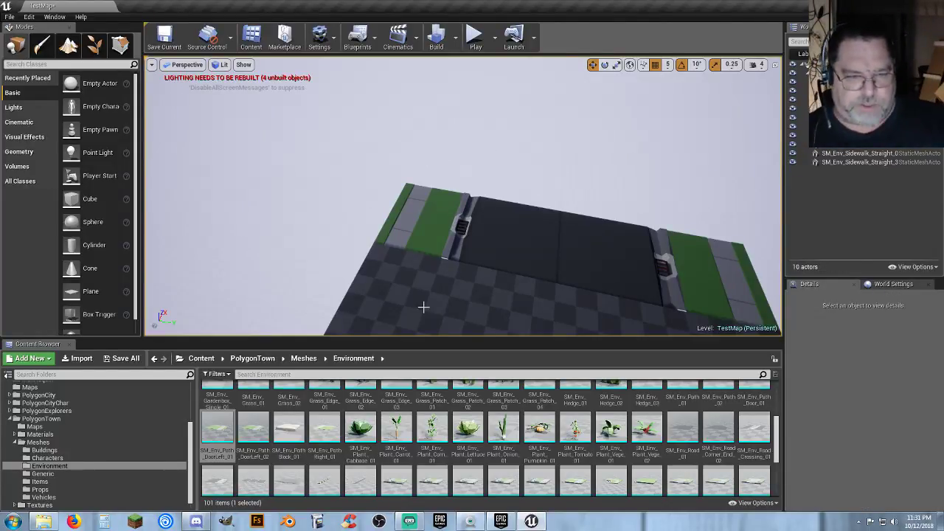
Step: Try the SM_Env_Path_DoorLeft_02 mesh beside the sidewalk, rotated -90 degrees about the Z axis, and delete it
left_click_drag(253, 431, 381, 239)
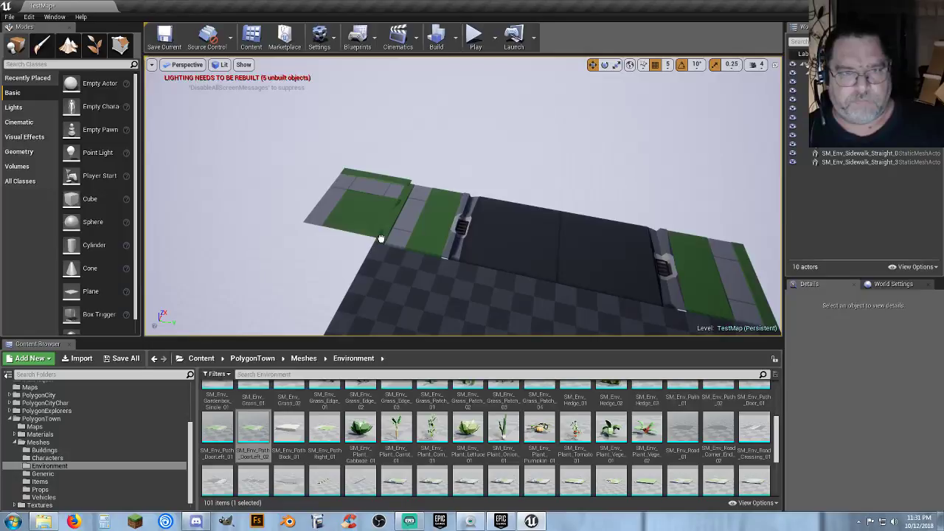
mouse_move(381, 238)
left_mouse_down()
mouse_move(369, 237)
mouse_move(374, 246)
left_mouse_up()
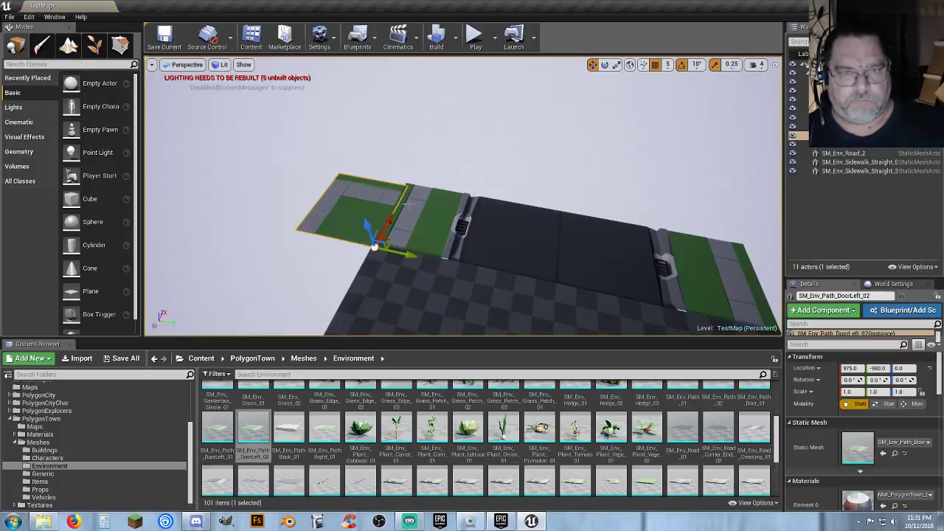
left_click(606, 65)
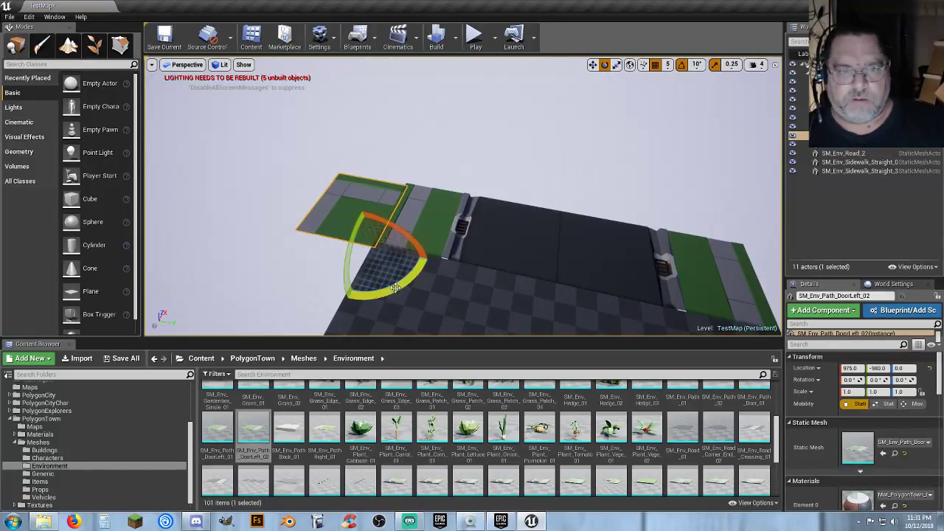
left_click_drag(392, 289, 457, 258)
left_click_drag(350, 294, 348, 295)
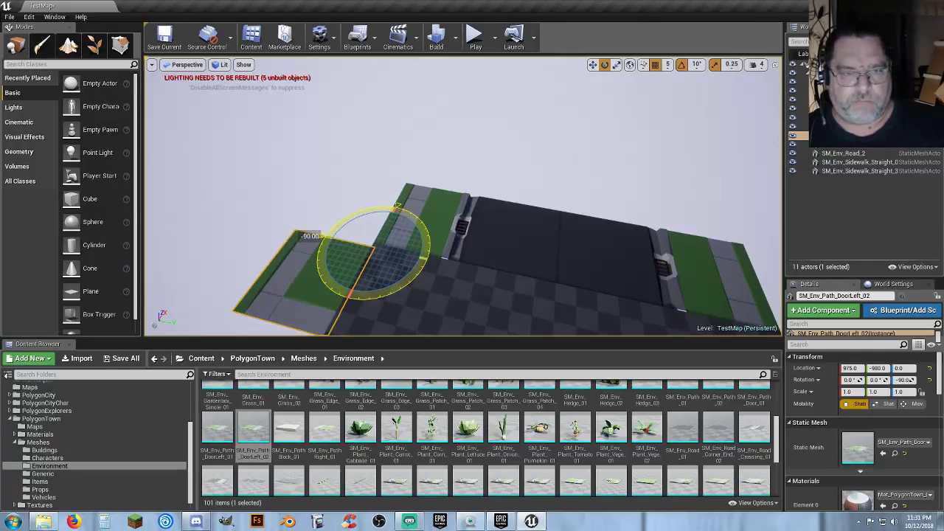
left_click_drag(322, 237, 402, 289)
key("Delete")
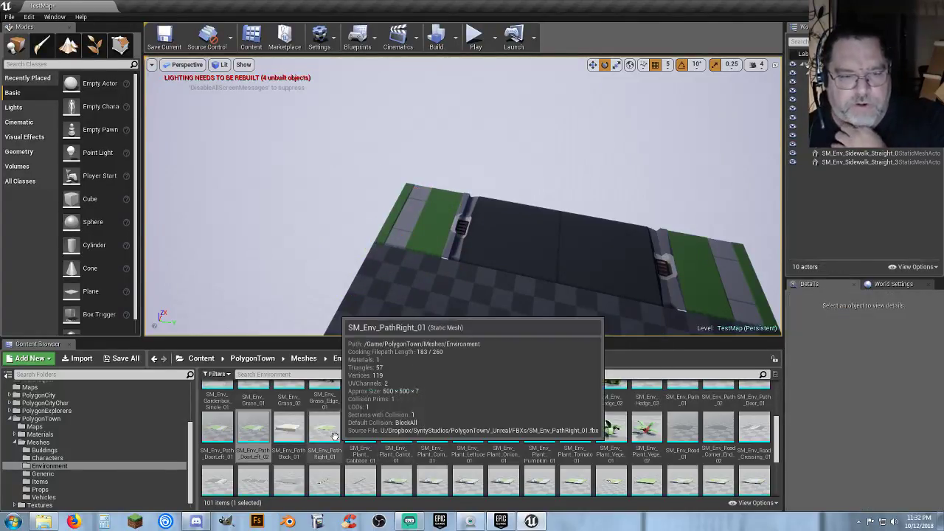
Step: Try the SM_Env_PathRight_01 mesh behind the sidewalk at X 1670, rotated 90 degrees about the Z axis, and delete it
left_click_drag(324, 427, 351, 316)
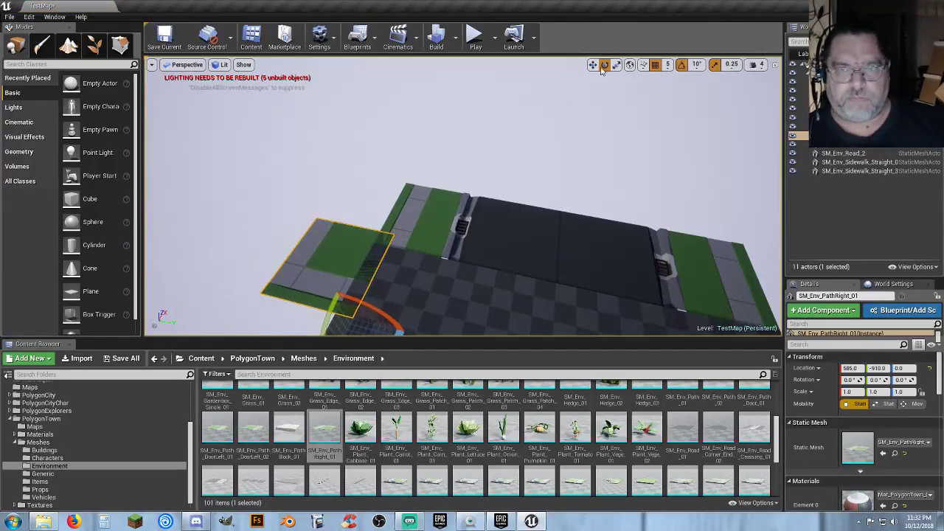
right_click_drag(455, 240, 436, 278)
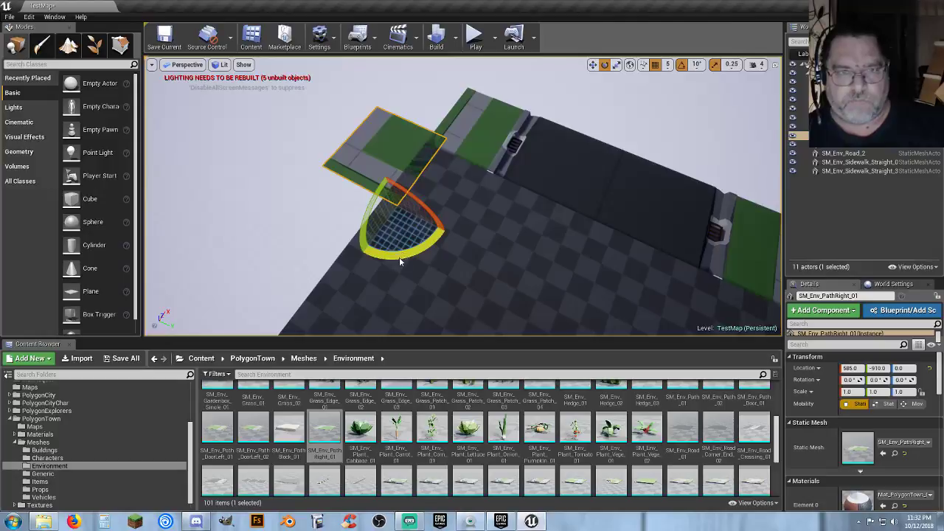
left_click_drag(399, 260, 459, 230)
left_click(592, 66)
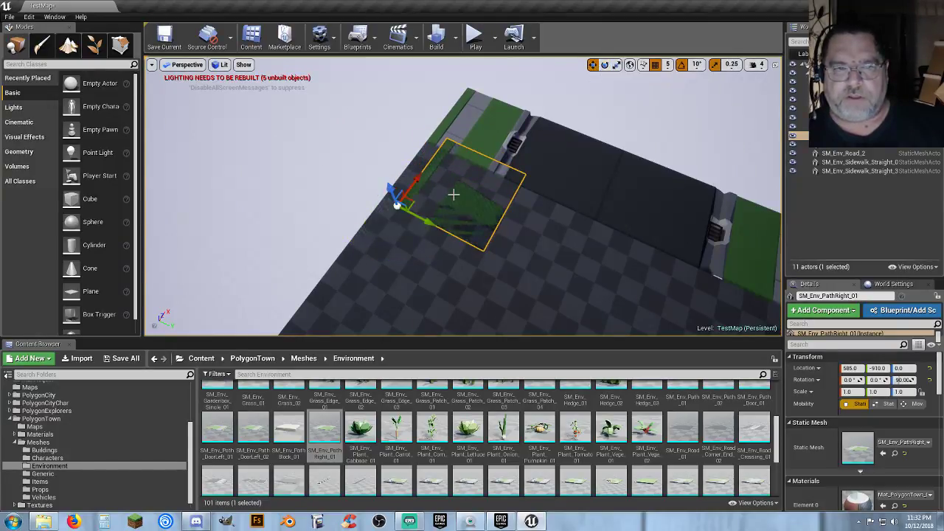
left_click_drag(418, 185, 543, 78)
right_click_drag(543, 79, 543, 175)
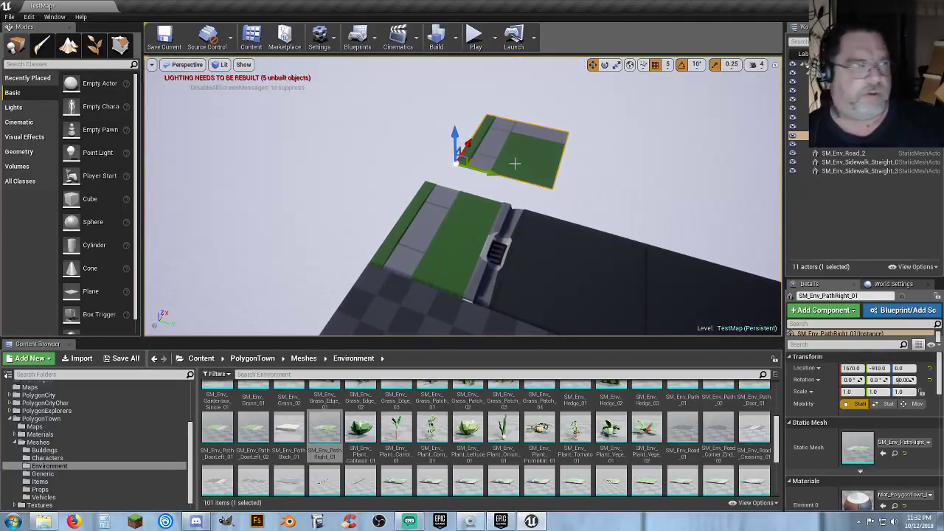
key("Delete")
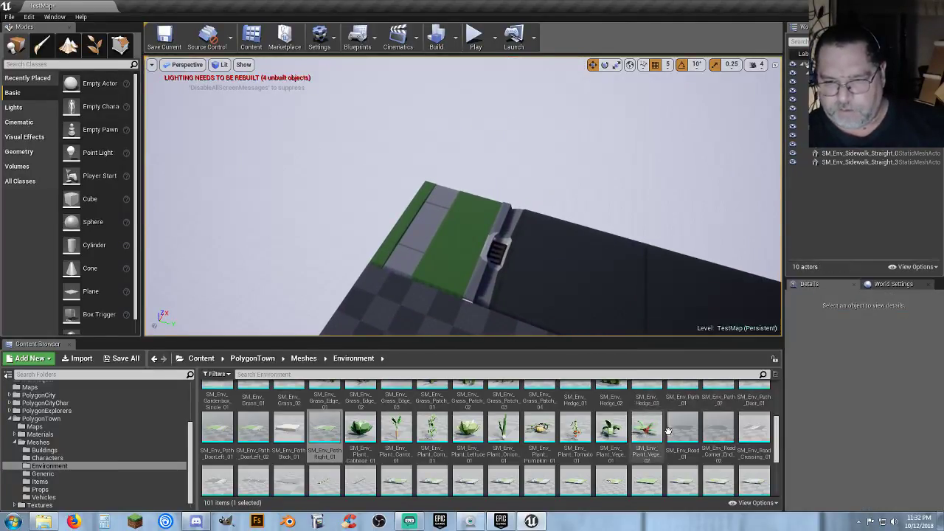
Step: Place the SM_Env_Sidewalk_Crossing_01 mesh at the end of the sidewalk and align it at X 1500, Y -500
scroll(664, 435, "down", 2)
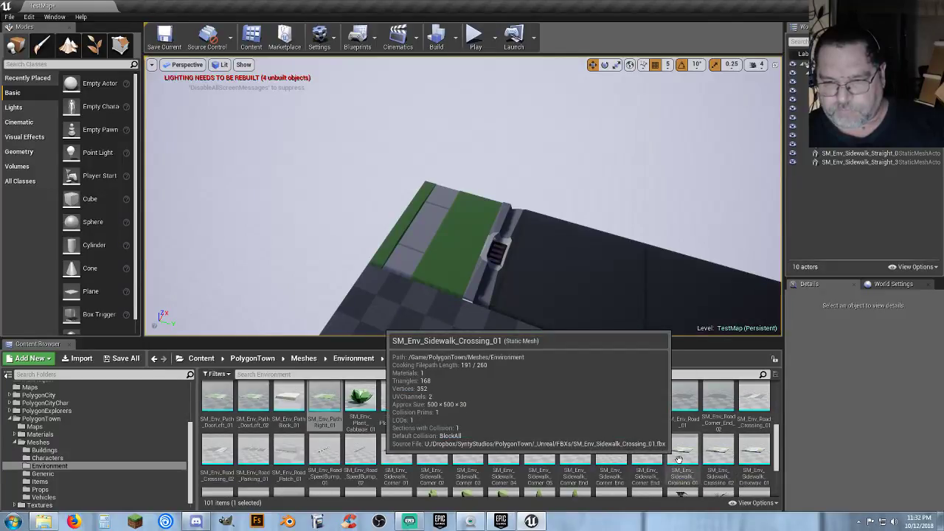
left_click_drag(678, 460, 548, 221)
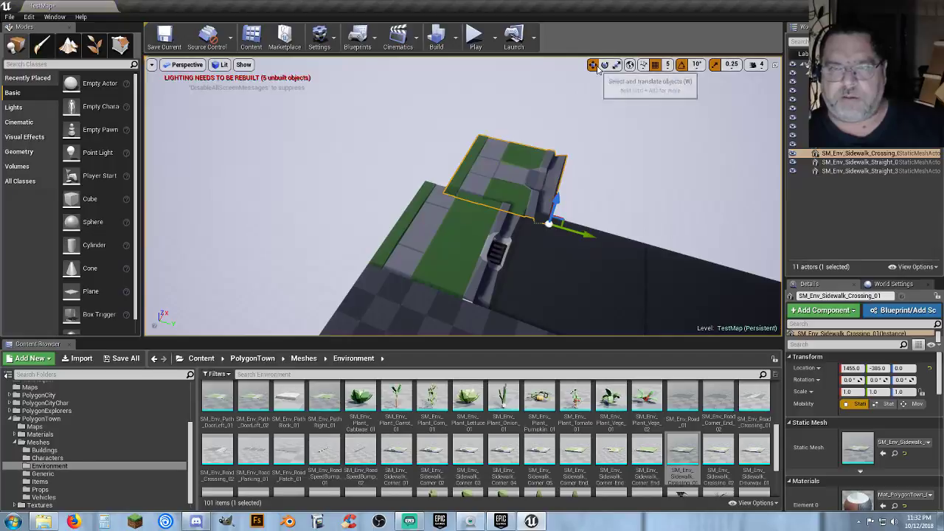
right_click_drag(577, 221, 525, 221)
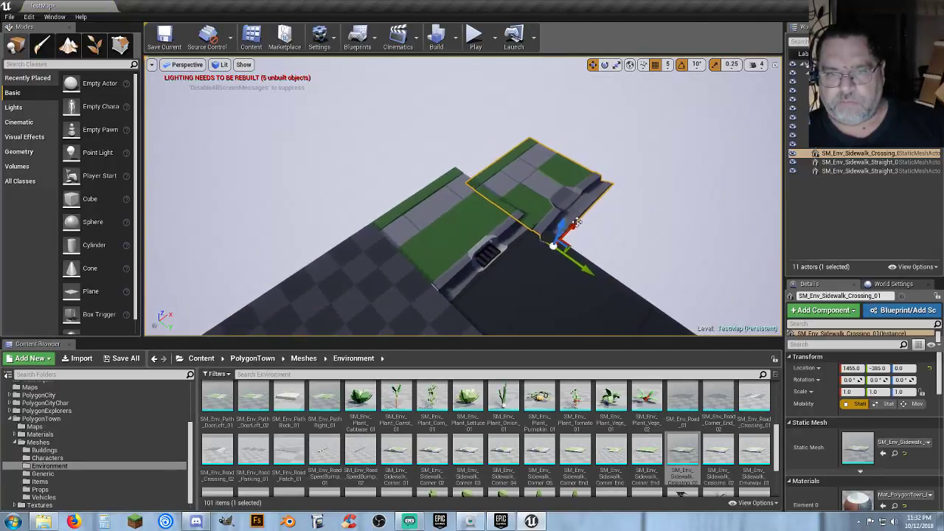
left_click_drag(577, 221, 587, 220)
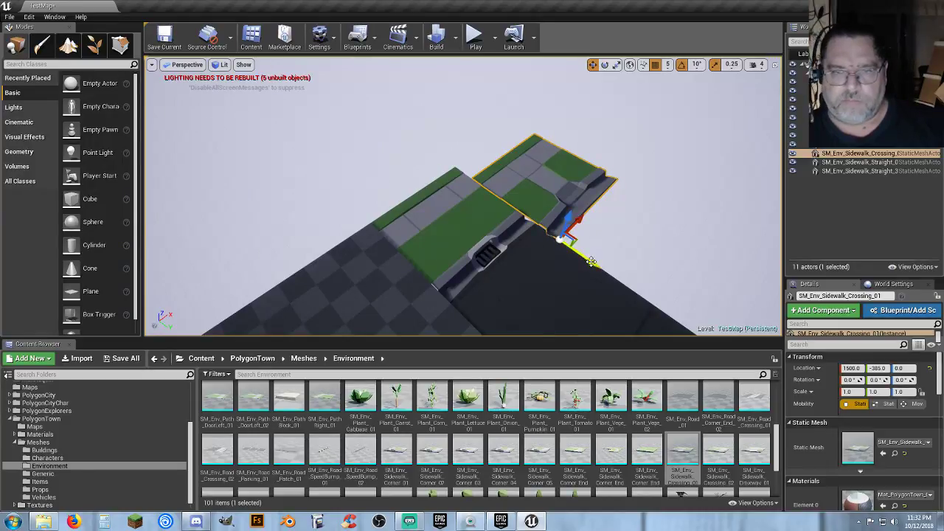
left_click_drag(591, 261, 557, 250)
Step: Duplicate the sidewalk crossing piece across the road to Y 405 and rotate the copy 180 degrees about the Z axis
right_click_drag(557, 251, 730, 221)
right_click_drag(560, 150, 561, 151)
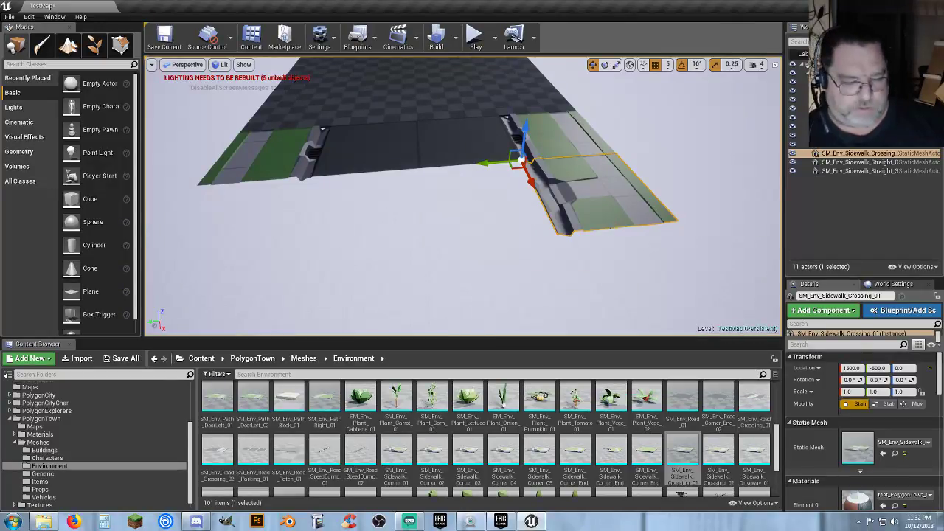
key("ctrl+w")
left_click_drag(485, 163, 300, 195)
left_click(605, 65)
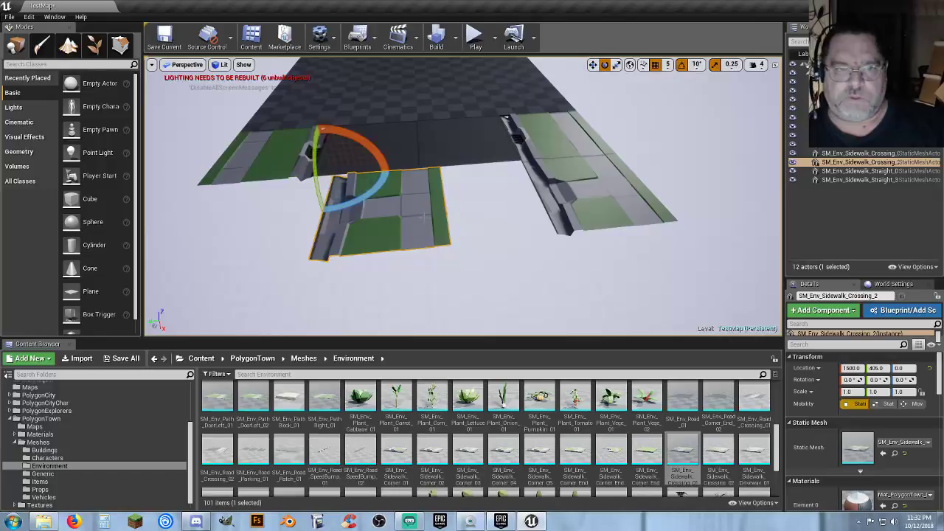
left_click_drag(381, 188, 322, 209)
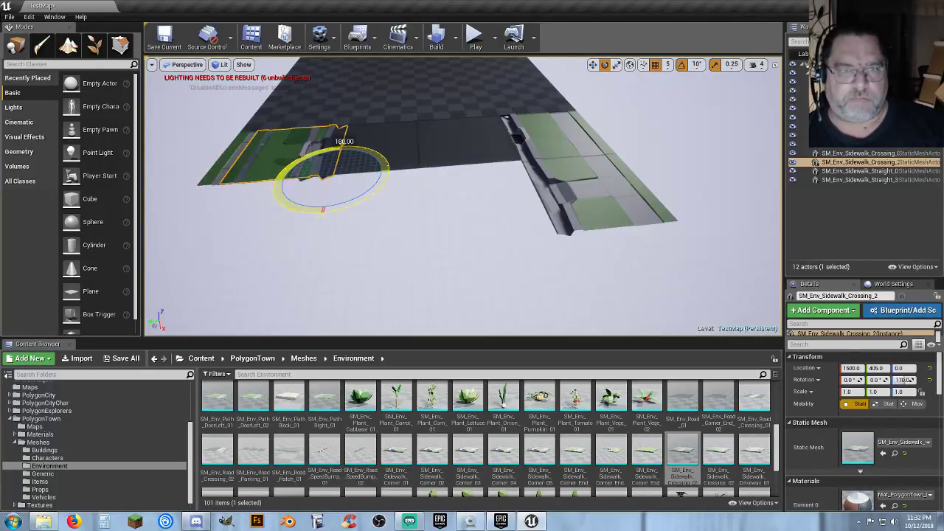
Step: Move the duplicated sidewalk crossing to X 2000, Y 500 so it continues the opposite sidewalk
left_click(593, 65)
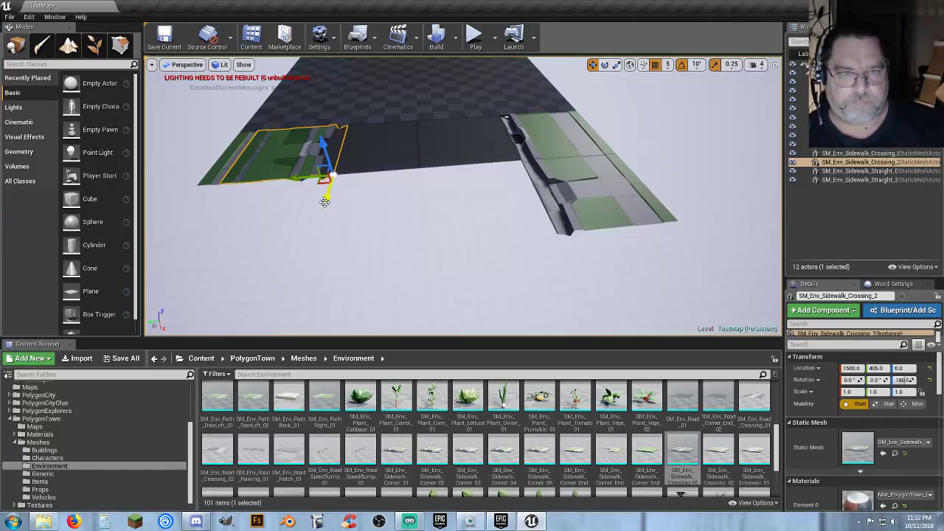
left_click_drag(326, 196, 273, 306)
key("a")
right_click_drag(274, 307, 471, 302)
right_click_drag(469, 173, 480, 173)
left_click_drag(535, 129, 540, 129)
right_click_drag(541, 129, 514, 142)
left_click_drag(484, 188, 460, 191)
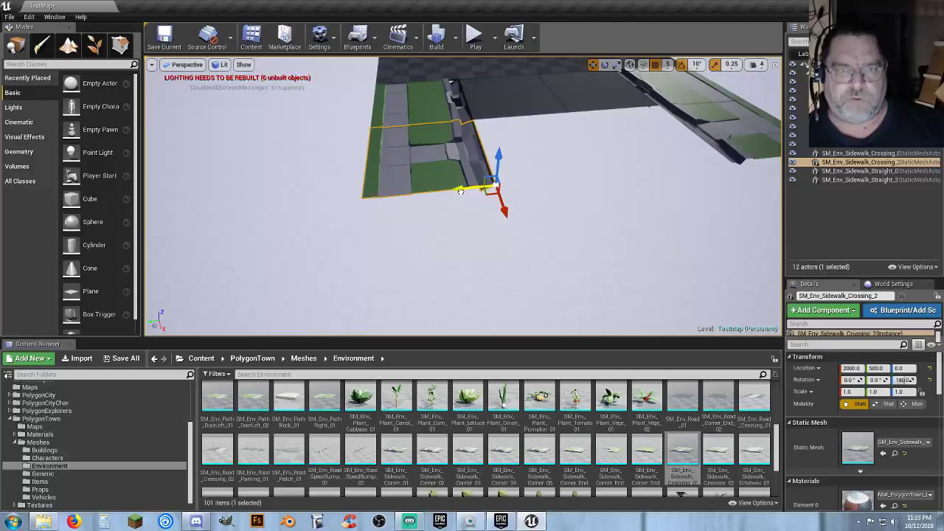
Step: Add the SM_Env_Road_Crossing_01 mesh in front of the road and set its Z location to 0
right_click_drag(443, 210, 489, 179)
left_click_drag(752, 401, 415, 243)
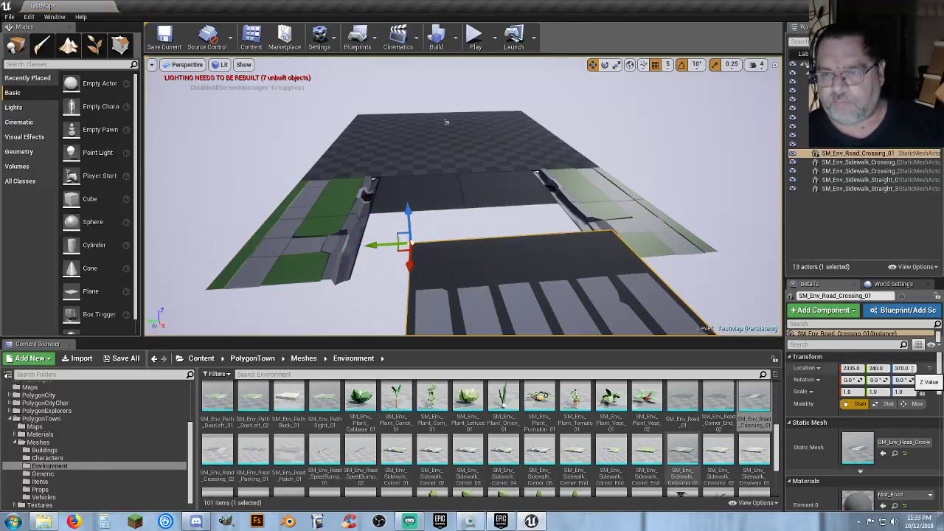
type("0")
key("Return")
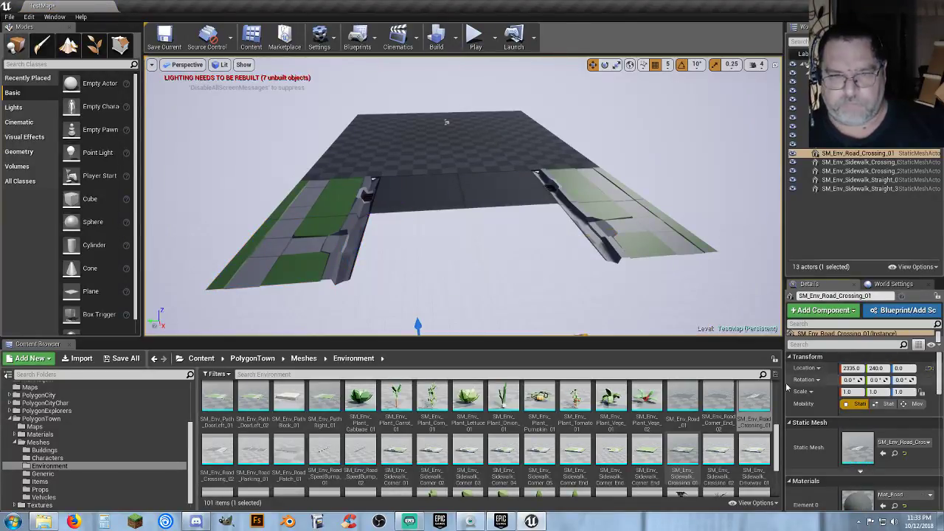
Step: Move the road crossing tile along X to 1500 so it meets the edge of the existing road
right_click_drag(484, 267, 487, 295)
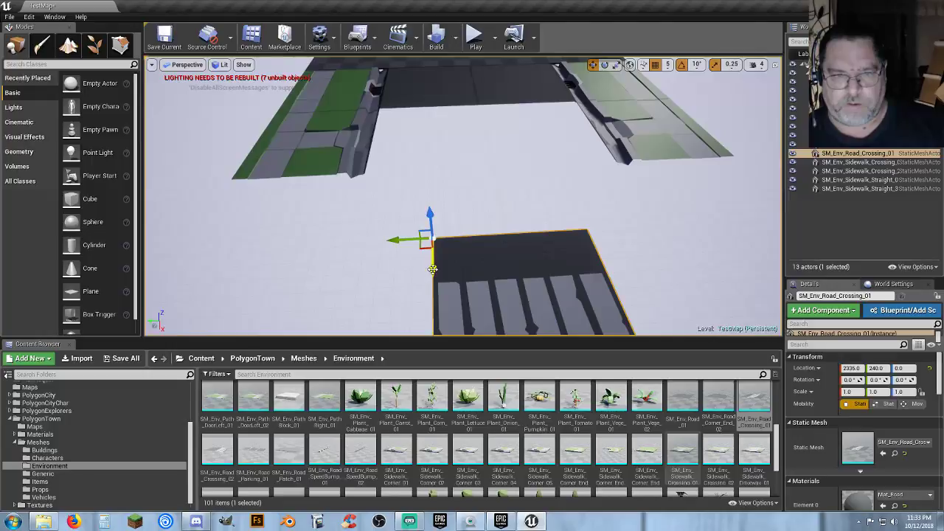
left_click_drag(432, 269, 431, 118)
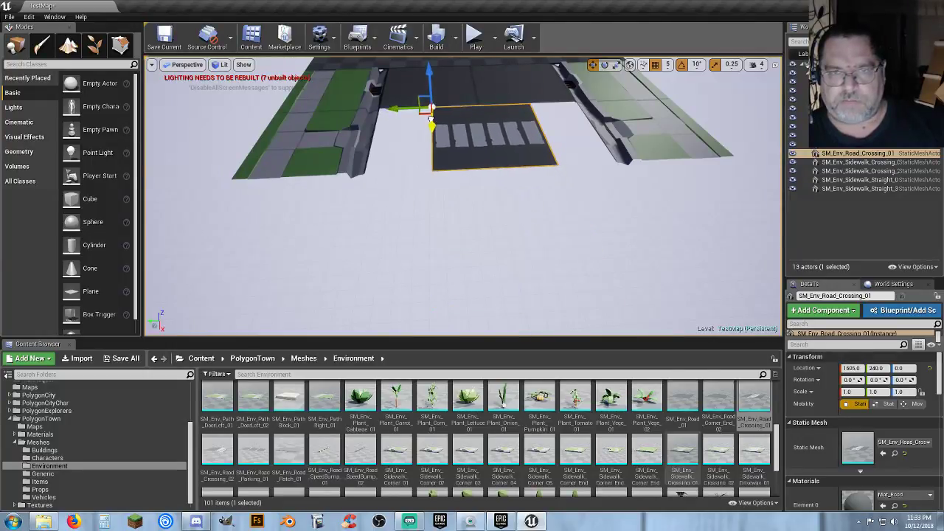
right_click_drag(491, 160, 451, 200)
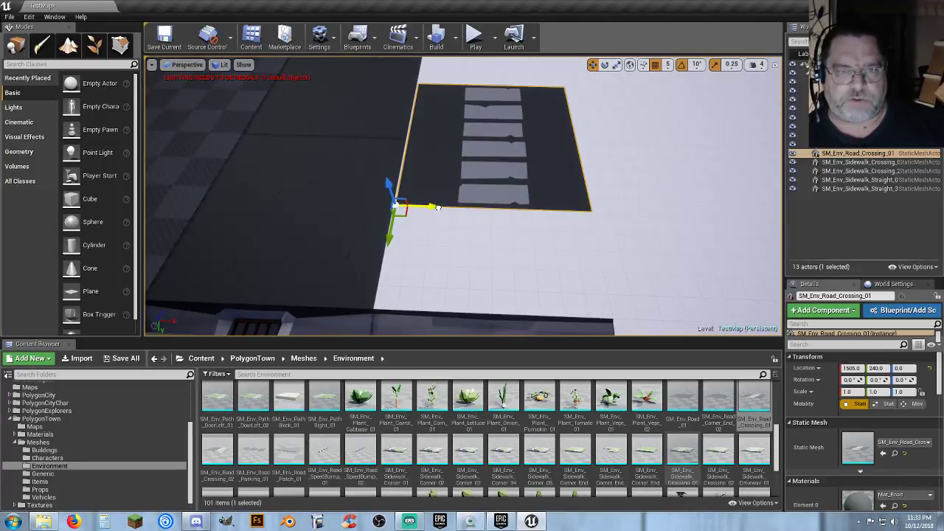
left_click_drag(437, 207, 433, 207)
right_click_drag(446, 218, 501, 217)
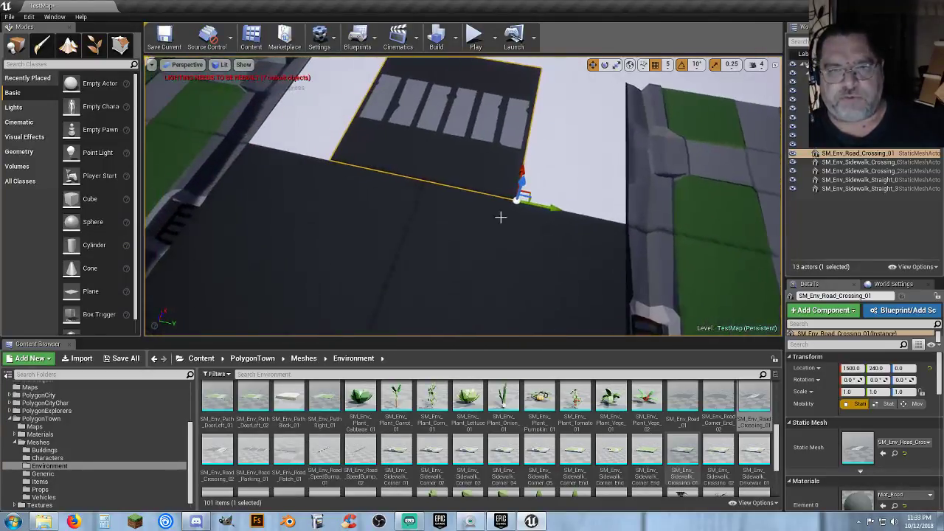
Step: Move the road crossing tile to Y 0, duplicate it and place the copy at Y 500 to span the road
left_click_drag(549, 205, 445, 206)
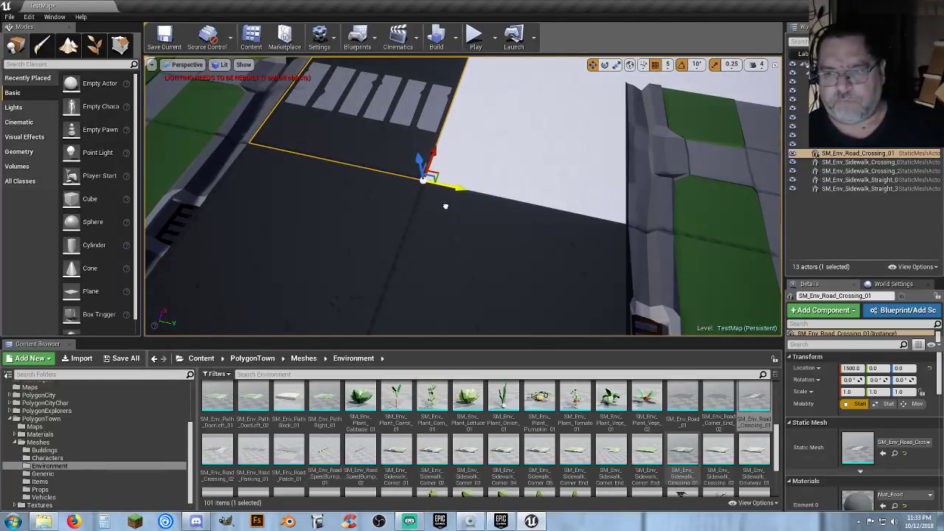
key("ctrl+w")
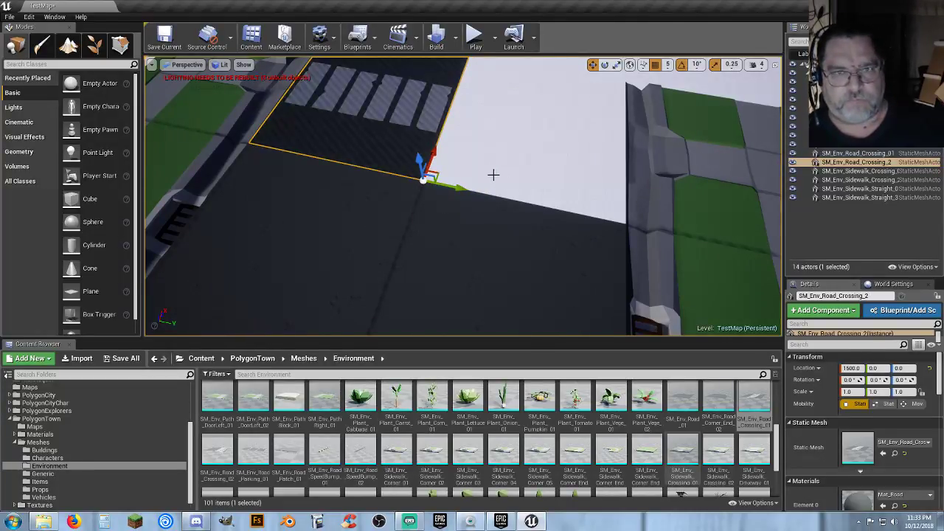
left_click_drag(459, 188, 669, 223)
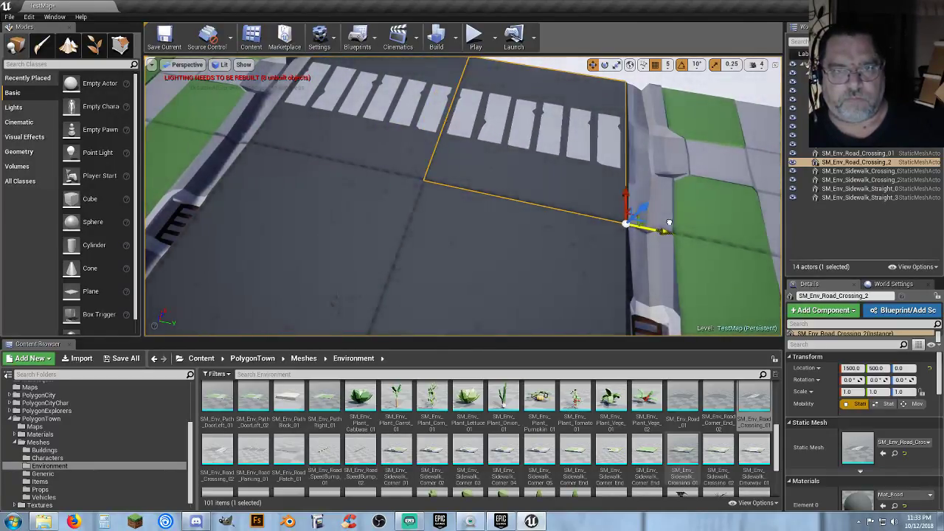
scroll(666, 230, "down", 8)
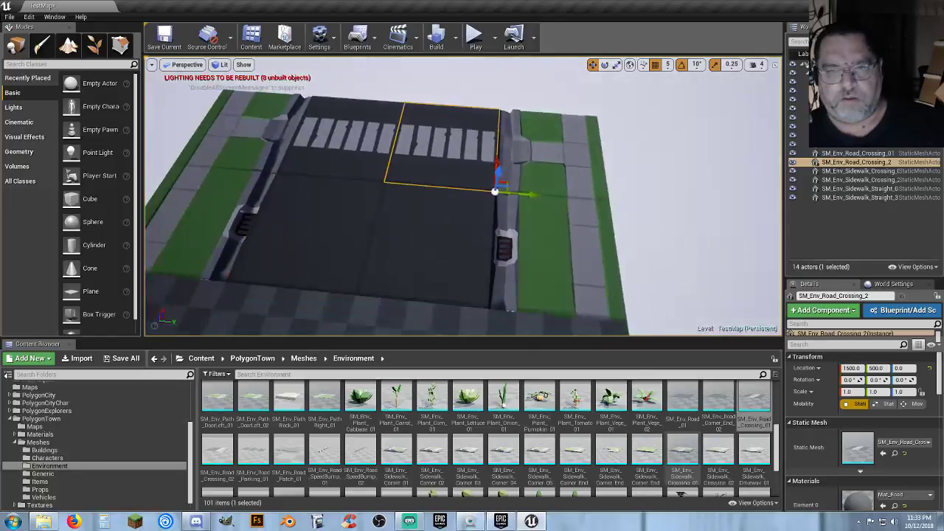
scroll(546, 245, "up", 10)
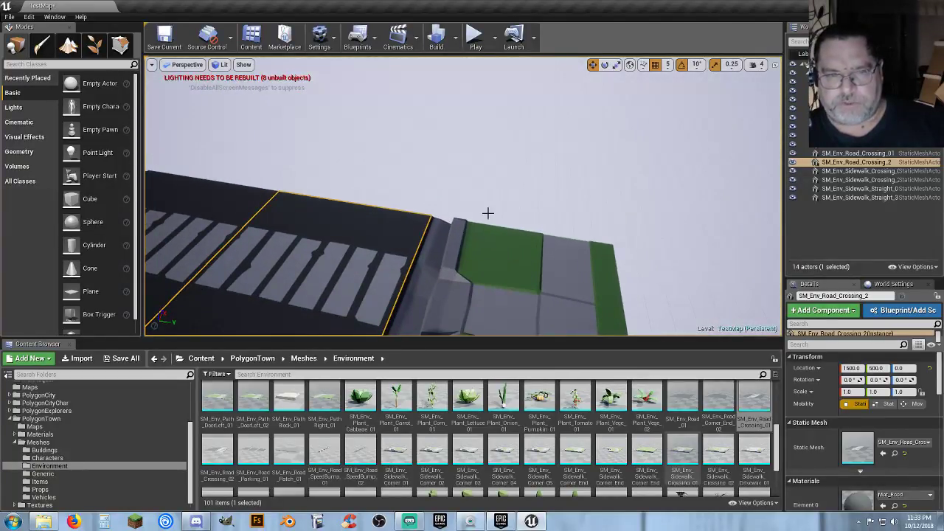
scroll(487, 213, "down", 4)
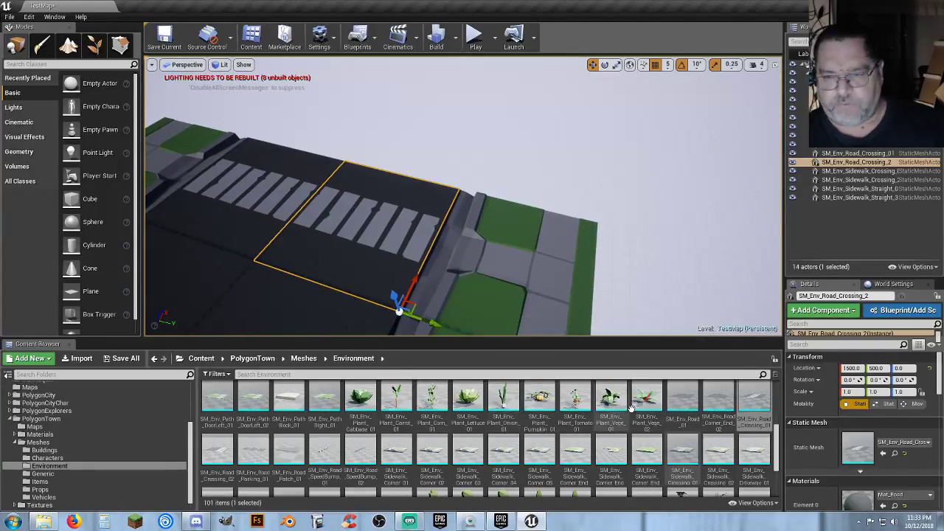
Step: Add the SM_Env_Sidewalk_Corner_01 mesh near the end of the sidewalk at Z 0 and rotate it to -180 degrees about Z
scroll(631, 407, "down", 2)
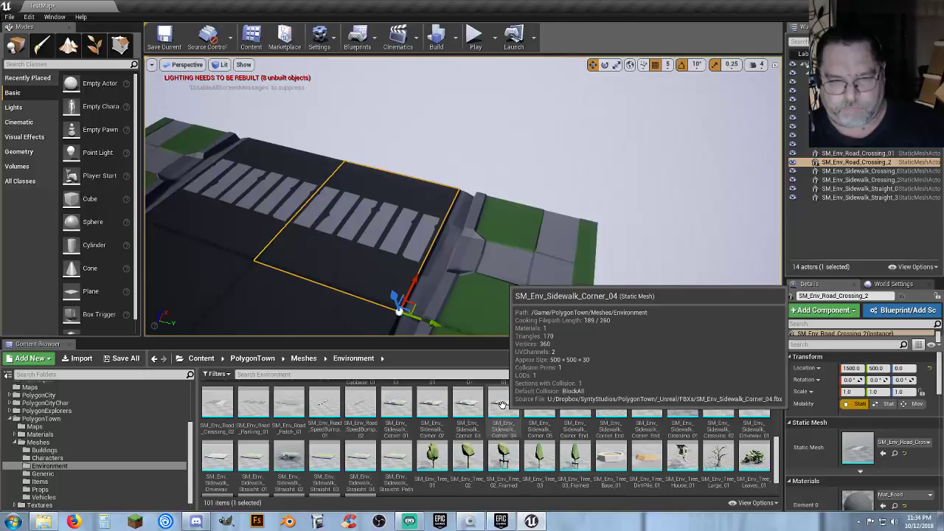
left_click_drag(396, 406, 521, 271)
left_click(606, 65)
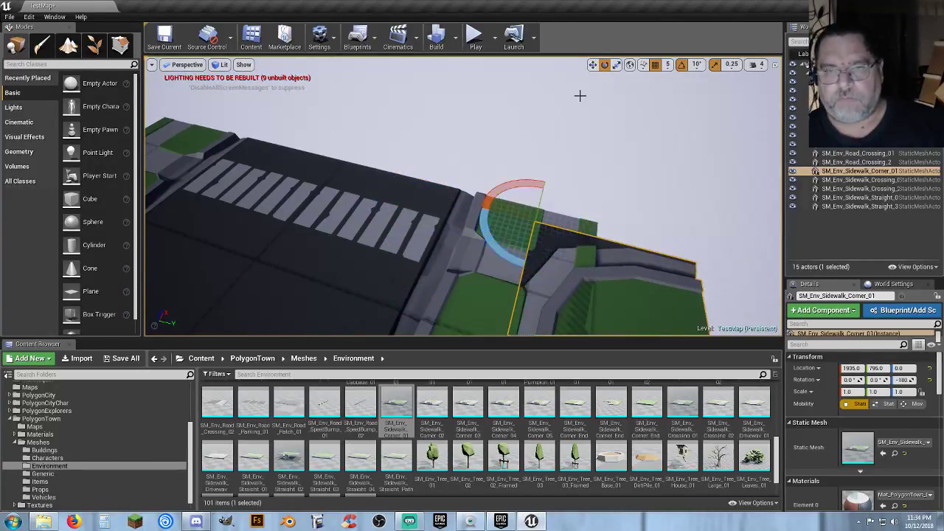
Step: Move the sidewalk corner to X 2500, Y 500 so it continues from the end of the sidewalk crossing piece
left_click(592, 65)
right_click_drag(549, 194, 547, 213)
left_click_drag(516, 219, 602, 149)
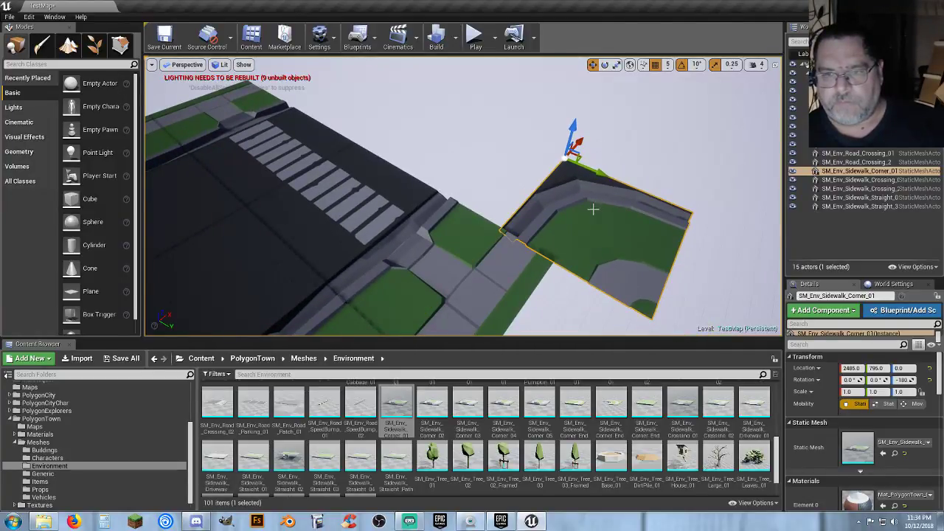
left_click_drag(603, 172, 524, 159)
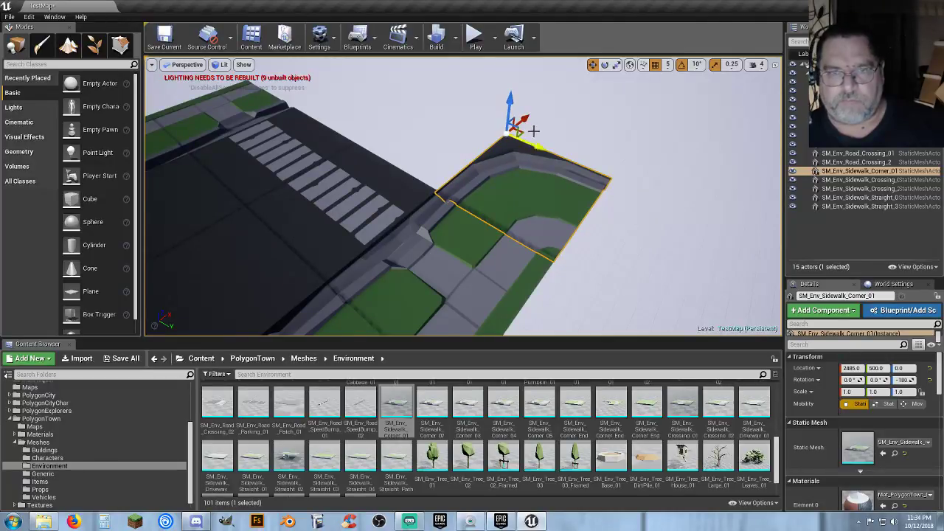
left_click_drag(526, 119, 529, 119)
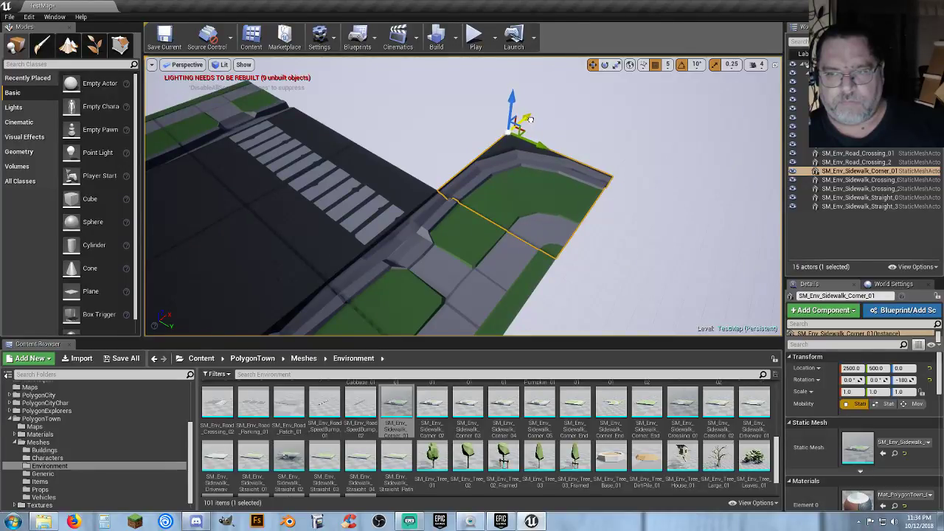
Step: Duplicate the sidewalk corner and move the copy along Y across the road to Y -1500
right_click_drag(524, 186, 524, 187)
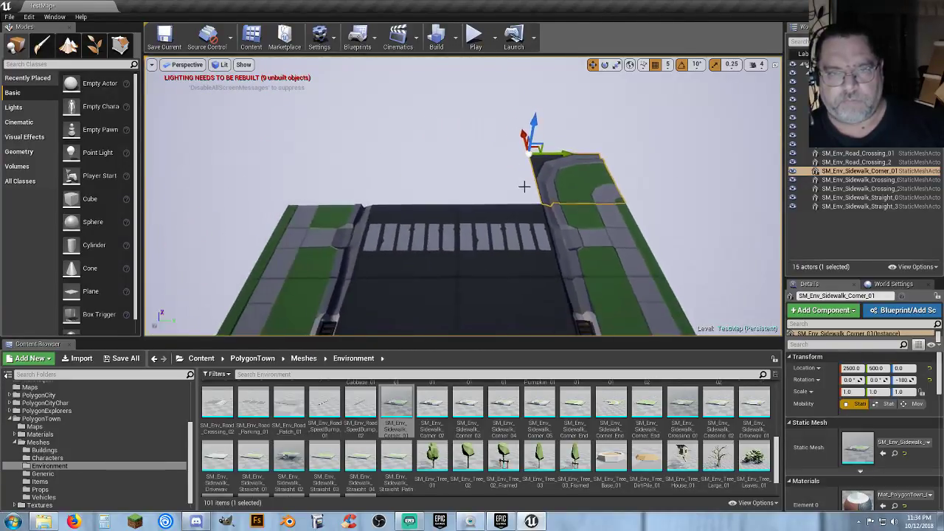
key("ctrl+w")
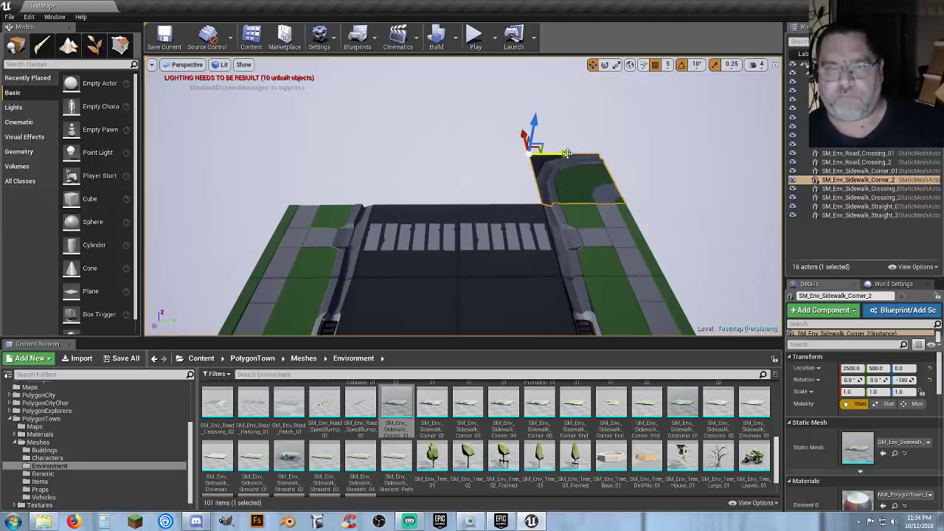
left_click_drag(566, 152, 281, 158)
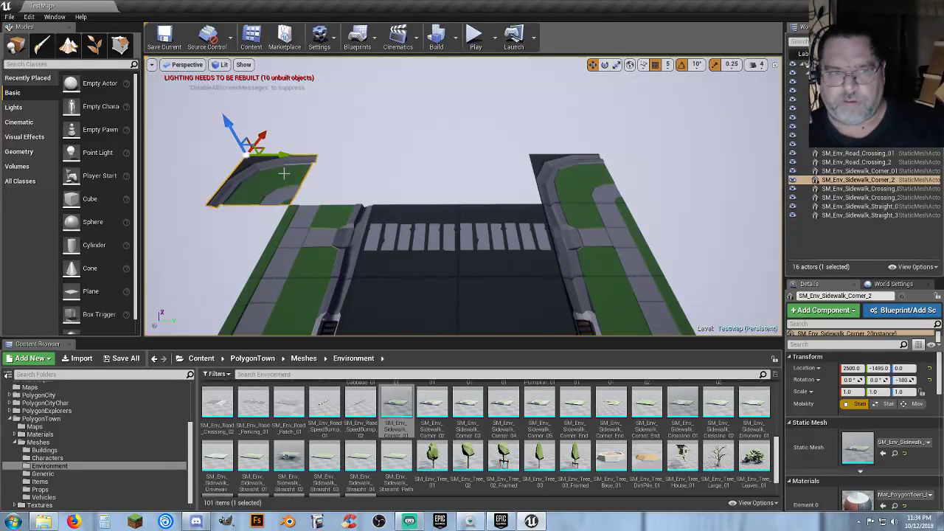
left_click_drag(281, 155, 281, 156)
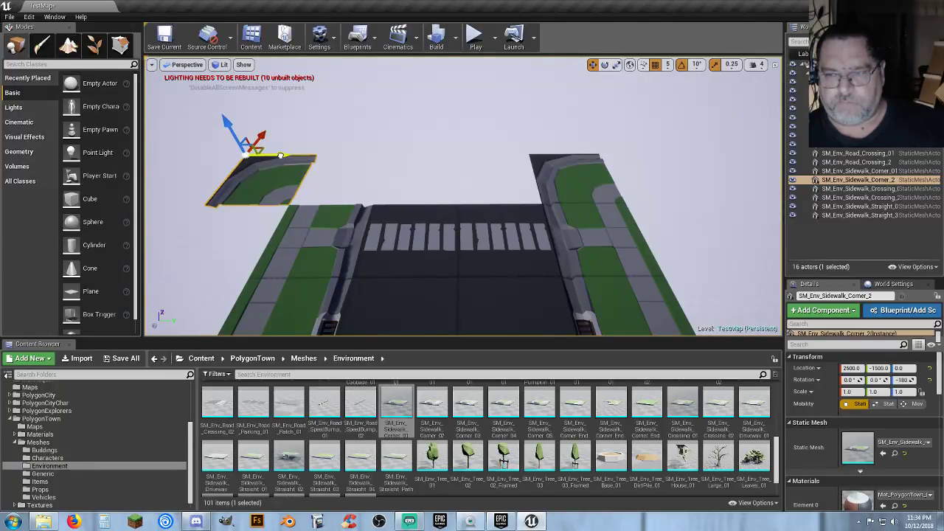
Step: Set the grid snap size to 10, rotate the corner copy to -90 degrees about Z and place it at Y -500
left_click(668, 65)
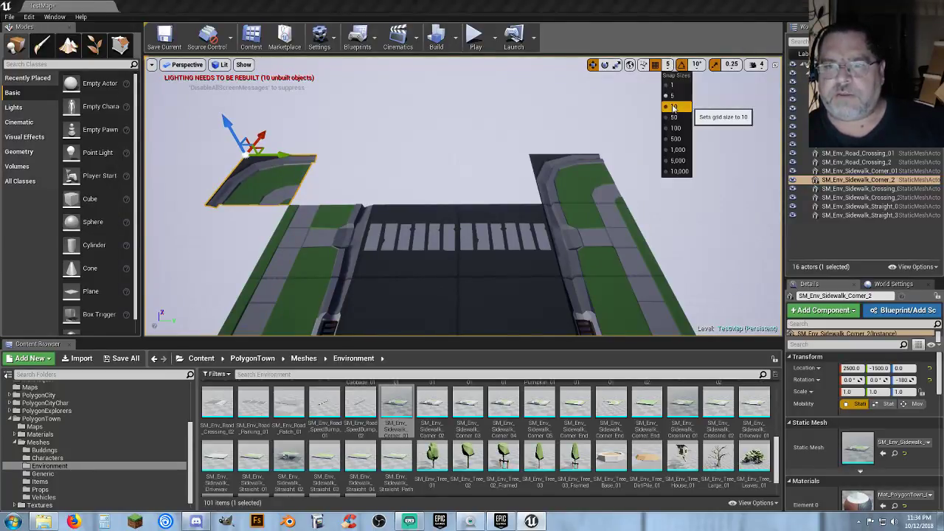
left_click(673, 107)
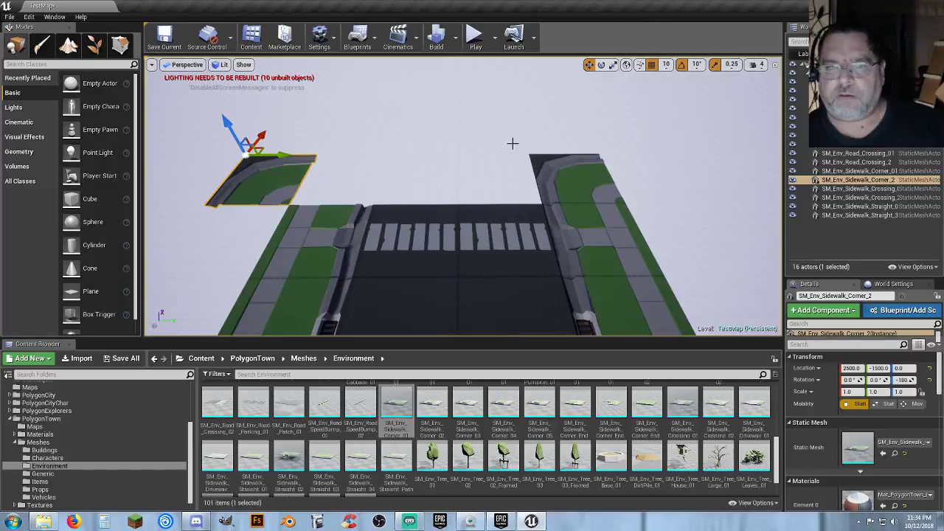
left_click(601, 65)
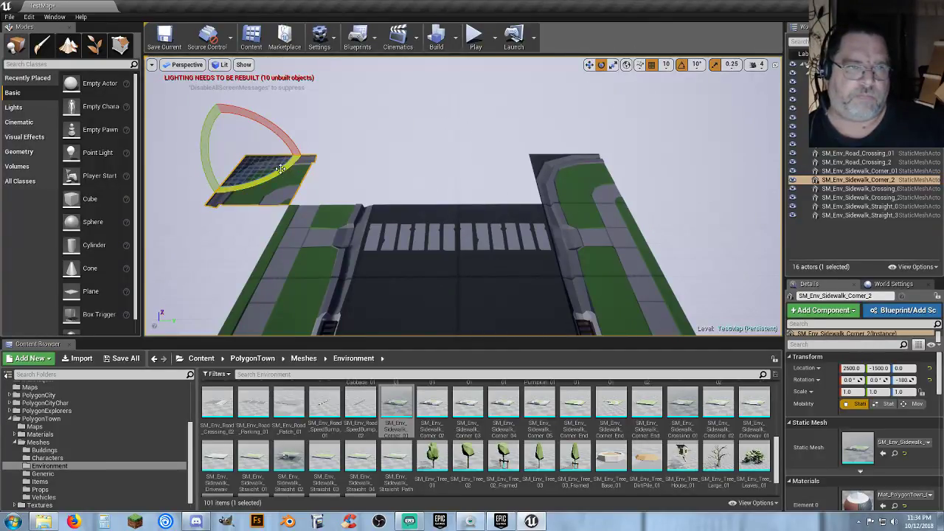
left_click_drag(292, 170, 424, 172)
left_click(589, 65)
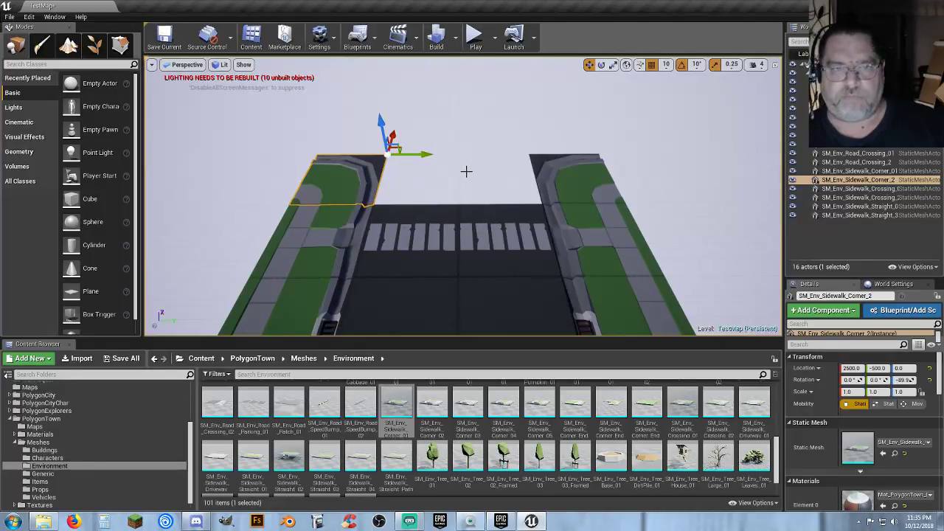
Step: Duplicate the two plain road tiles and move the copies along X to 2000, beyond the crossing tiles
right_click_drag(472, 232, 463, 259)
left_click(450, 235)
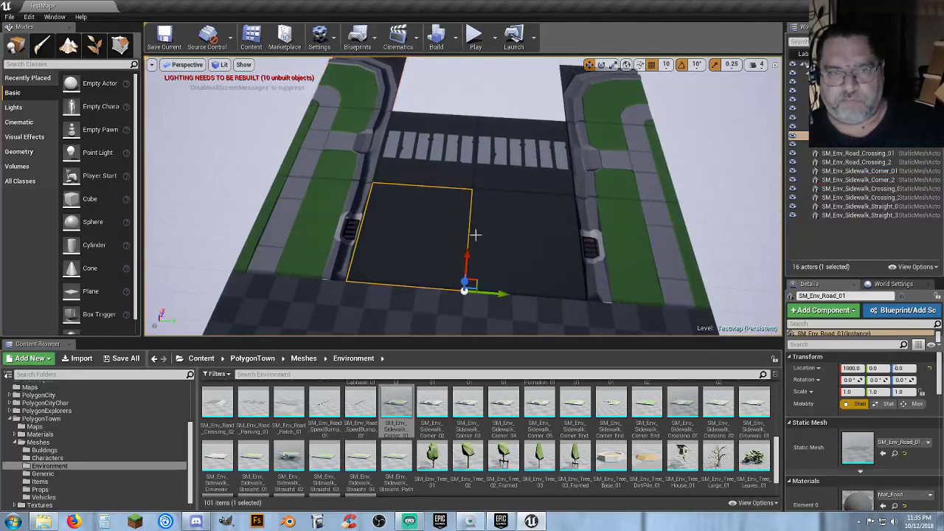
left_click(508, 237, "ctrl")
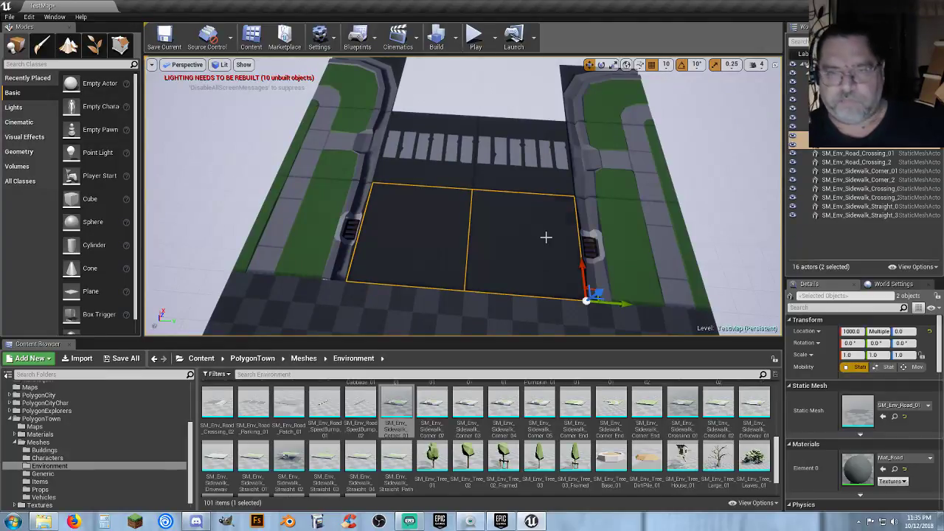
key("ctrl+w")
left_click_drag(583, 267, 566, 99)
right_click_drag(554, 125, 354, 151)
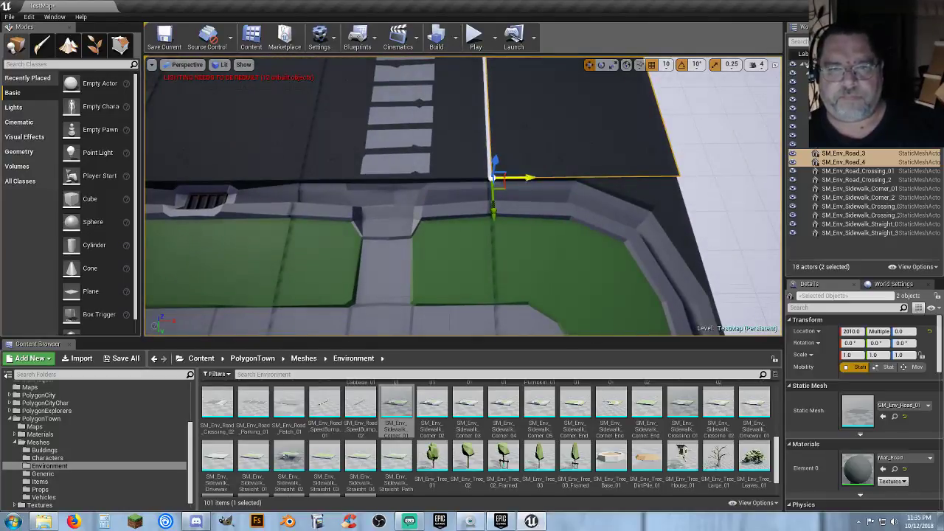
left_click_drag(526, 181, 524, 181)
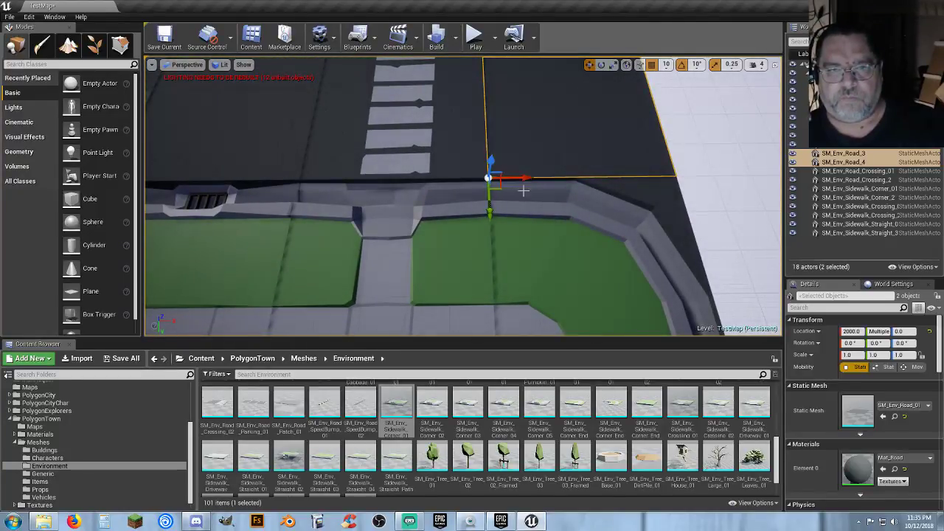
Step: Duplicate the two road crossing tiles together with both sidewalk crossing pieces and rotate the copies a quarter turn about Z
right_click_drag(523, 190, 635, 192)
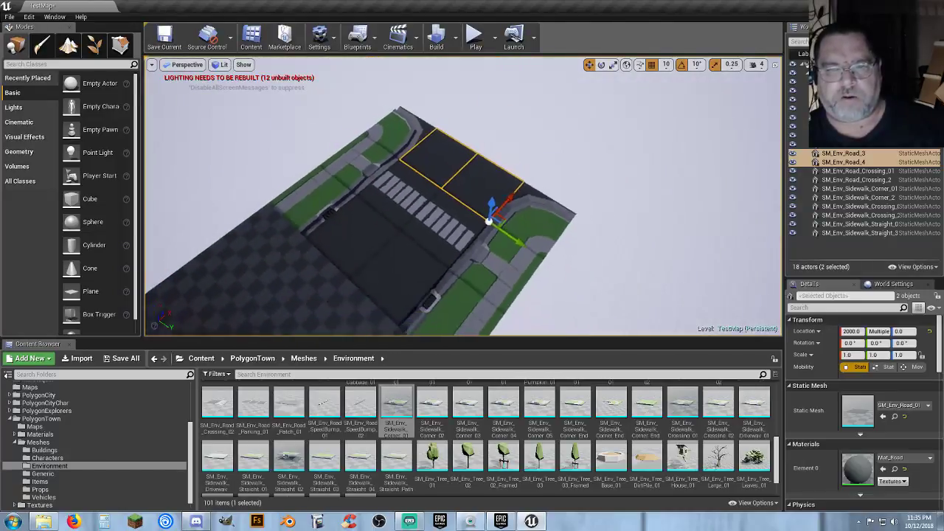
left_click(373, 174)
left_click(413, 202, "ctrl")
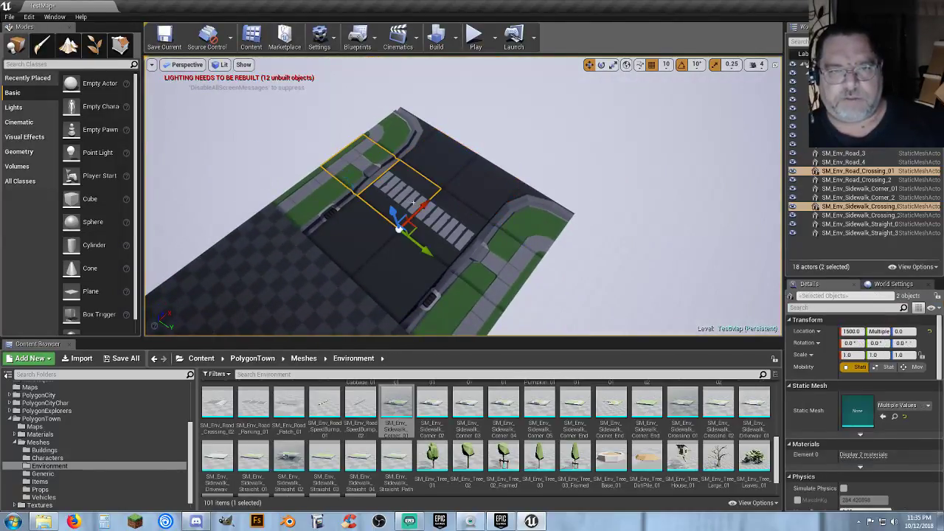
left_click(453, 231, "ctrl")
left_click(487, 254, "ctrl")
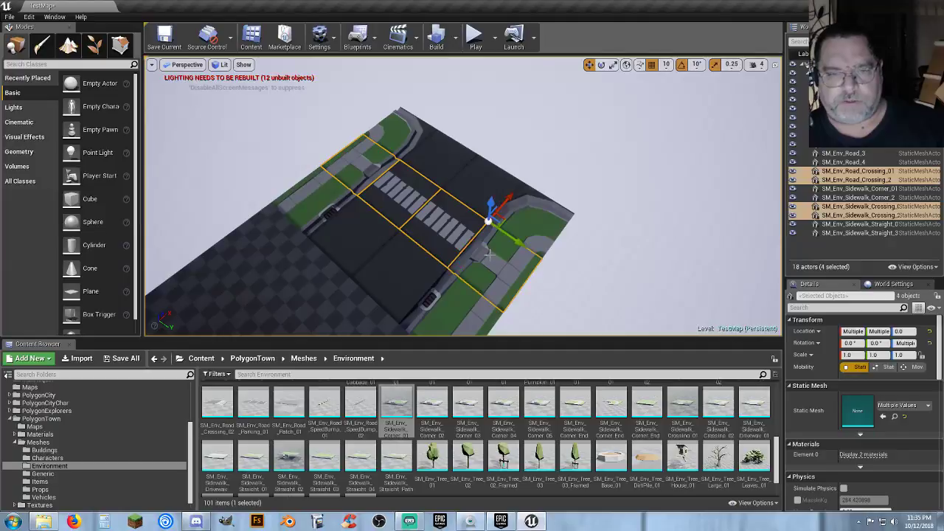
key("ctrl+w")
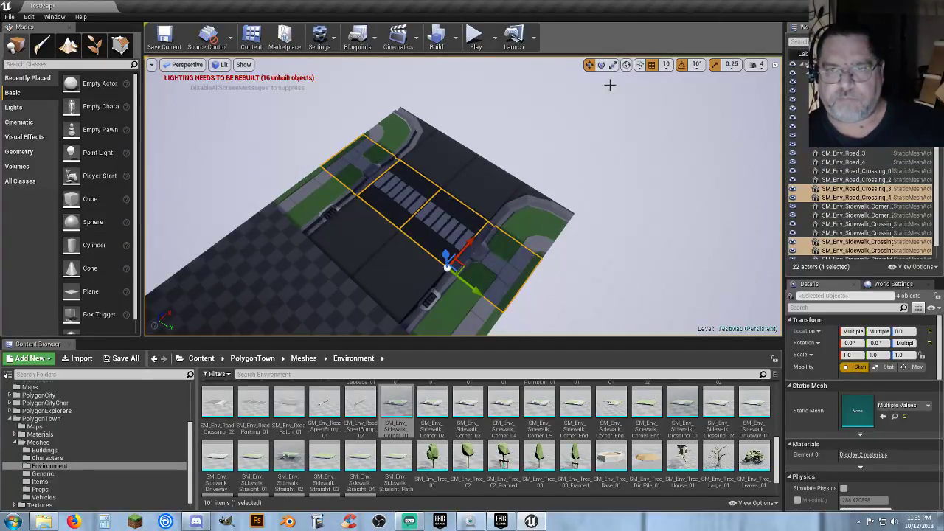
left_click(600, 64)
left_click_drag(458, 314, 411, 308)
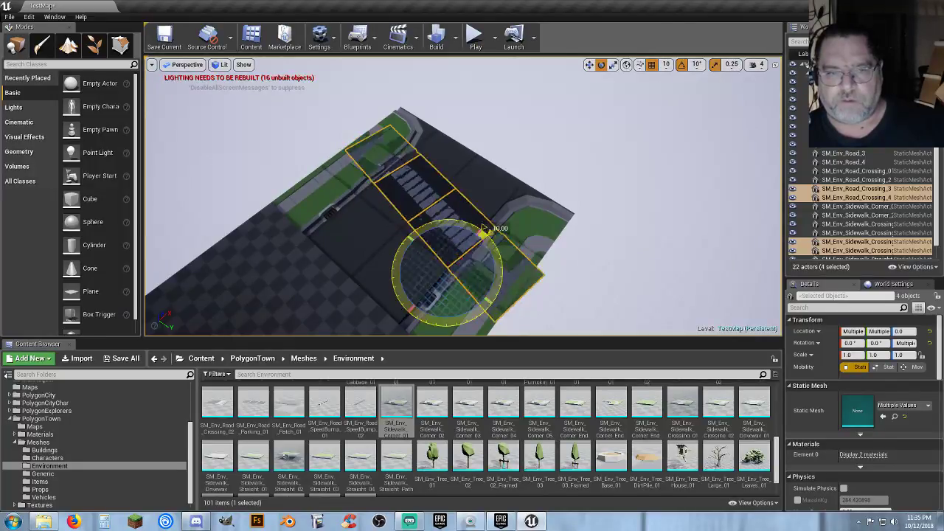
left_click_drag(483, 231, 528, 214)
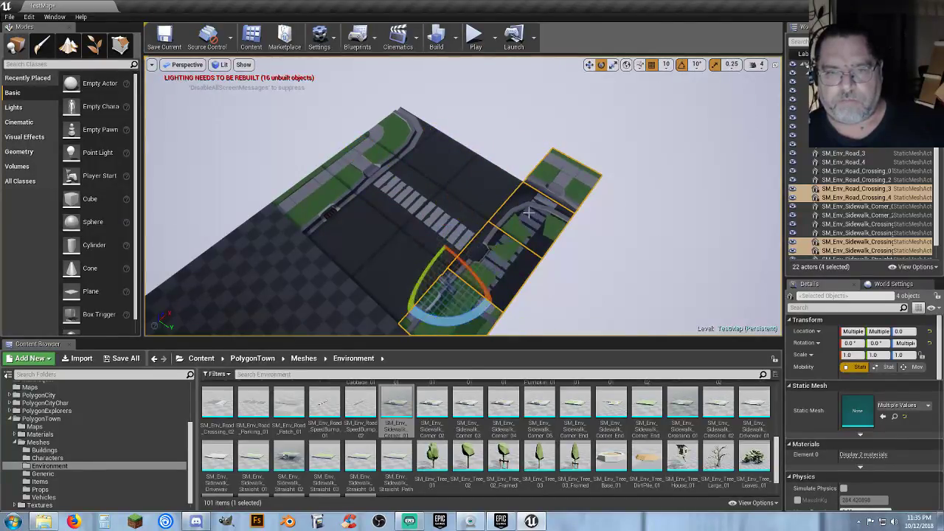
Step: Move the rotated crossing group along X until it sits beyond the two plain road tiles
left_click(588, 66)
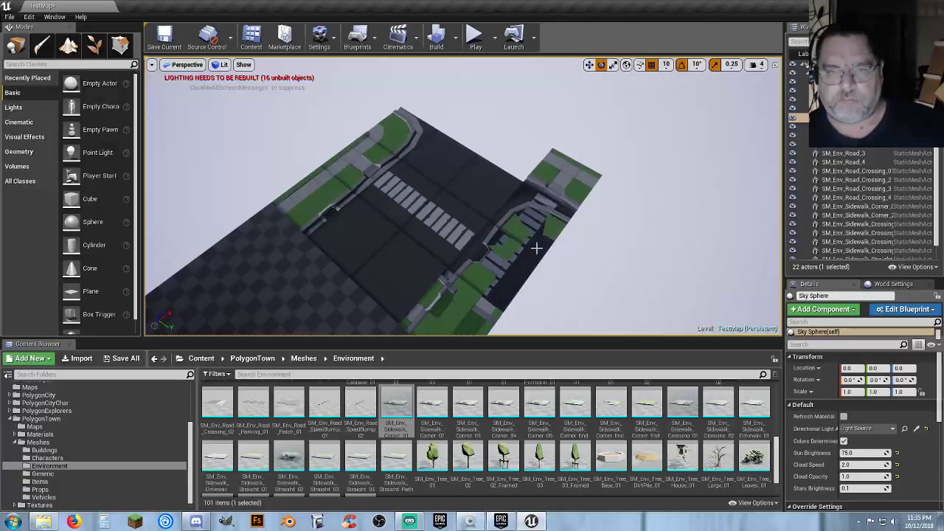
right_click_drag(567, 222, 557, 254)
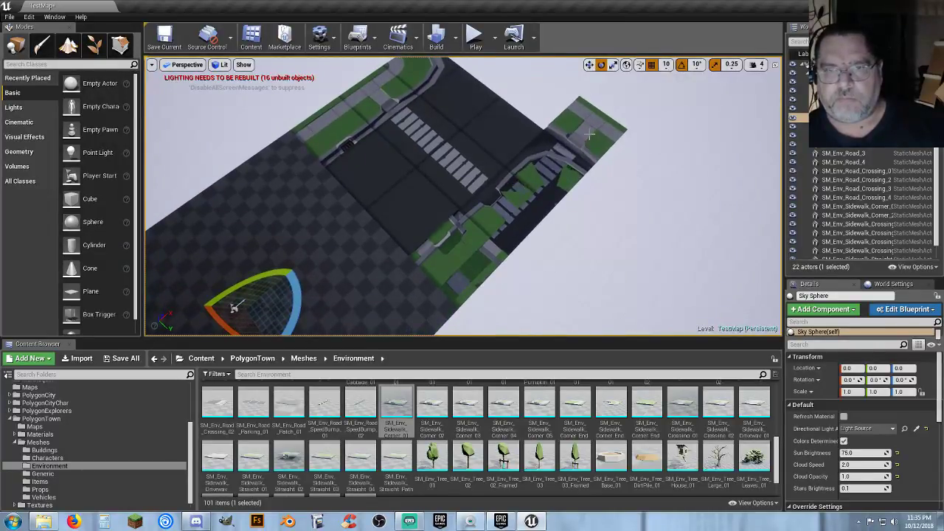
key("ctrl+z")
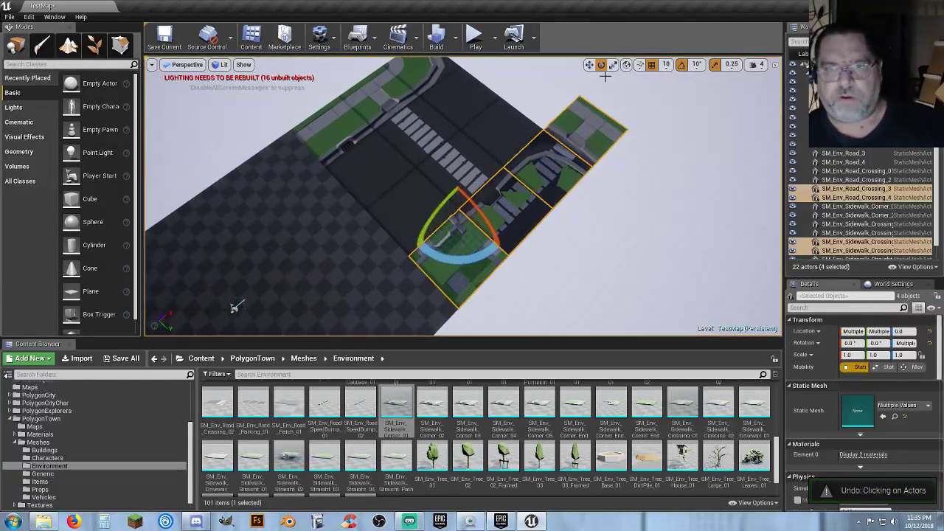
left_click(590, 66)
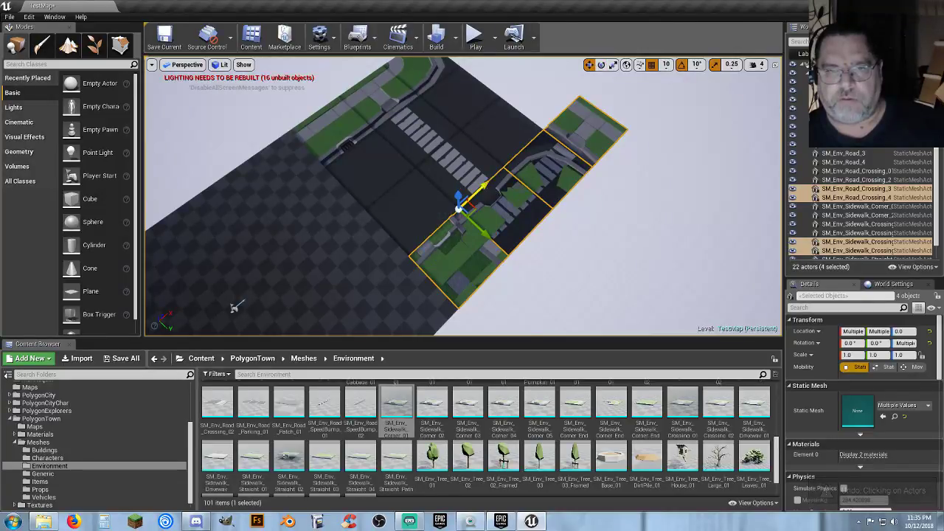
left_click_drag(526, 208, 612, 130)
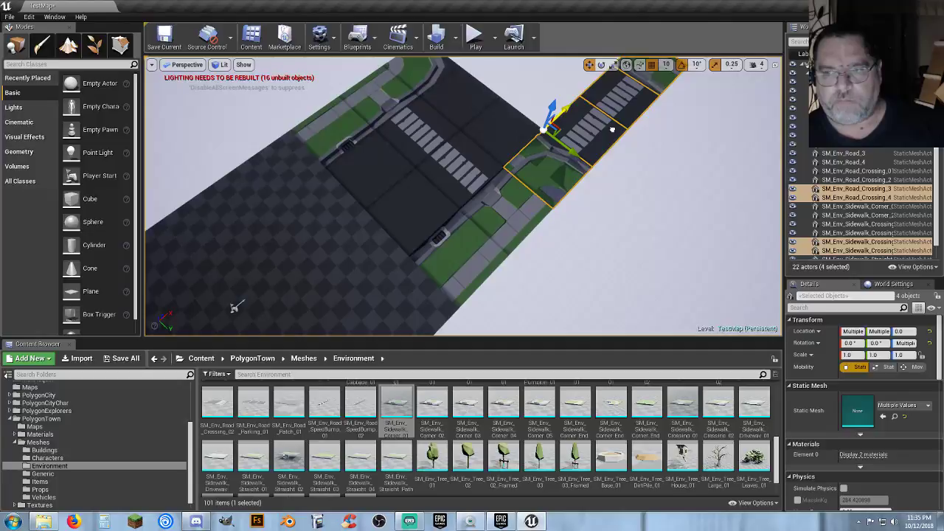
Step: Move the rotated crossing group along Y so its sidewalk piece butts against the outer edge of the sidewalk corner without a gap
left_click_drag(576, 152, 635, 193)
right_click_drag(585, 214, 682, 225)
key("w")
right_click_drag(582, 200, 581, 200)
key("d")
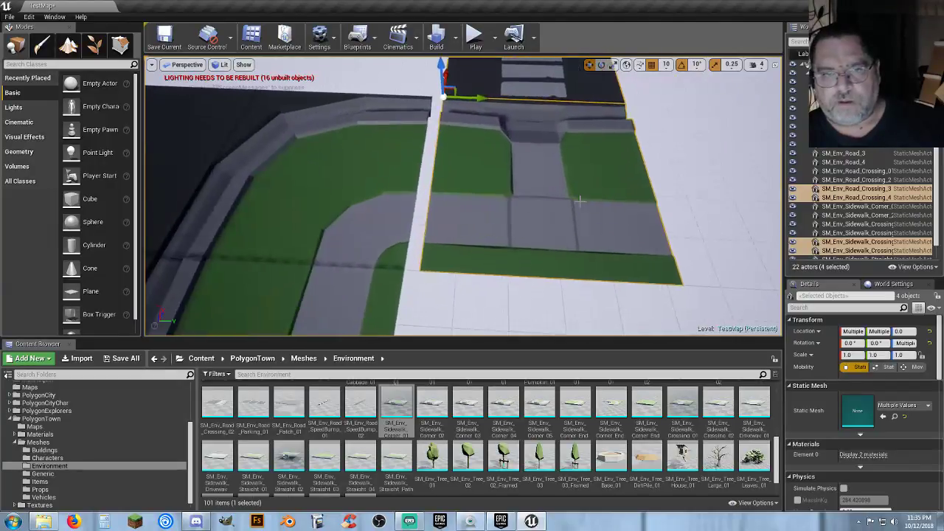
left_click_drag(480, 98, 470, 97)
mouse_move(501, 142)
right_mouse_down()
mouse_move(509, 144)
mouse_move(442, 166)
mouse_move(375, 173)
mouse_move(505, 145)
right_mouse_up()
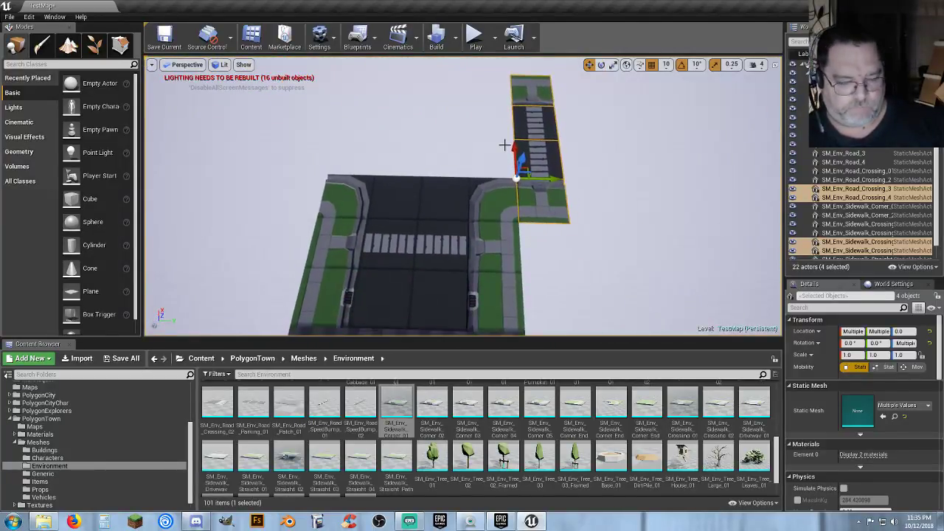
Step: Duplicate the original crossing row with its sidewalk pieces and move the copy along X to the far side of the intersection
key("ctrl+v")
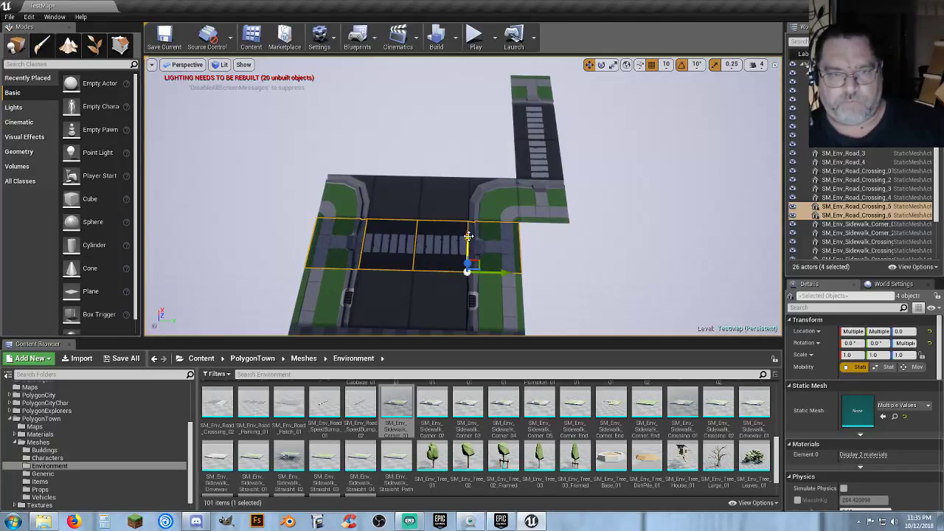
left_click_drag(468, 236, 479, 110)
right_click_drag(479, 111, 691, 106)
left_click_drag(387, 163, 370, 164)
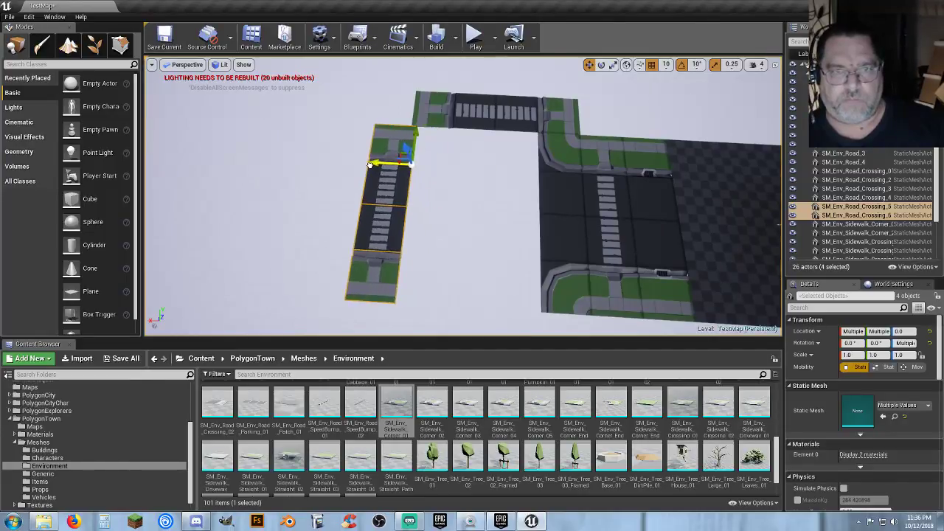
right_click_drag(364, 166, 575, 162)
right_click_drag(225, 189, 398, 162)
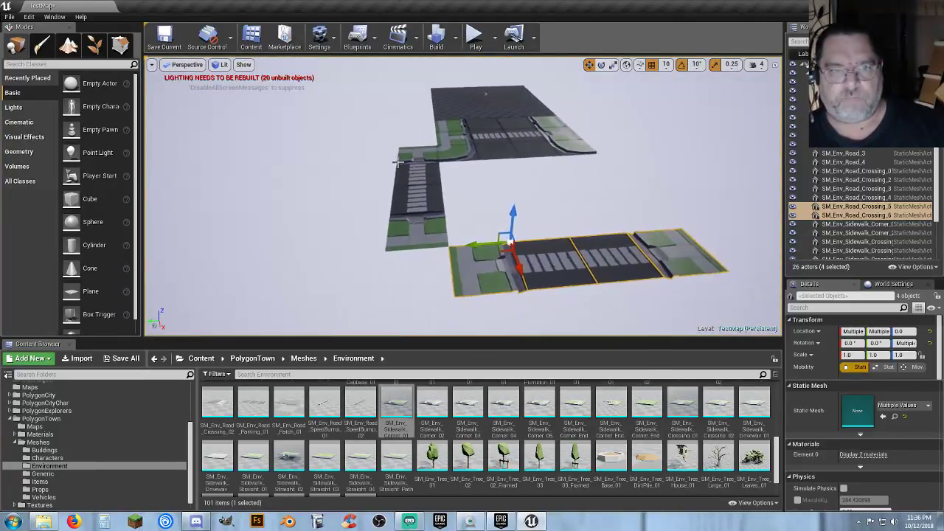
Step: Duplicate the side-street crossing tiles and their sidewalk pieces, and move the copies along Y against the opposite sidewalk corner
left_click(408, 155)
left_click(413, 180, "ctrl")
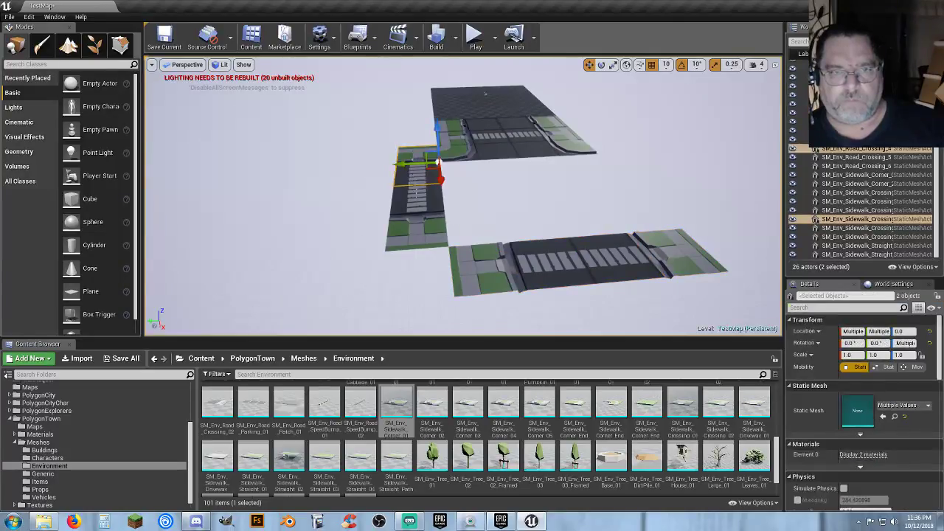
left_click(418, 226, "ctrl")
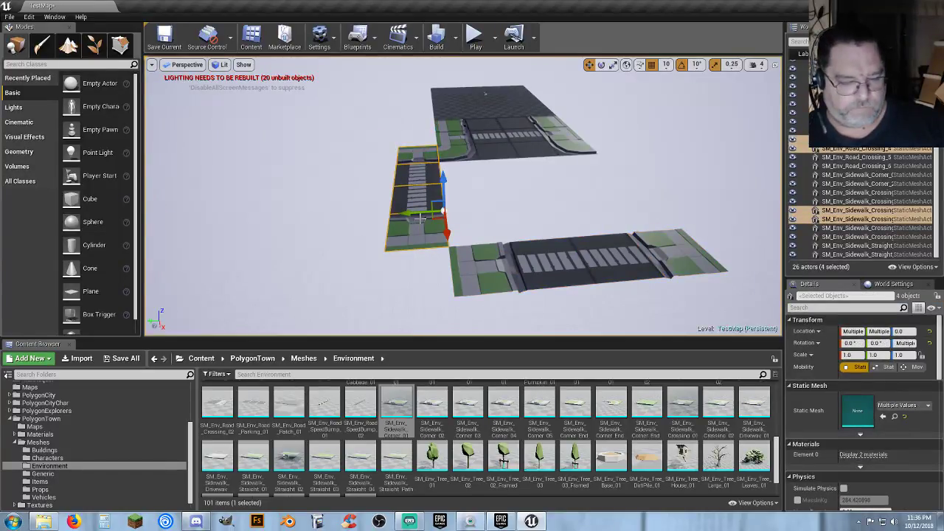
key("ctrl+w")
left_click_drag(399, 163, 599, 159)
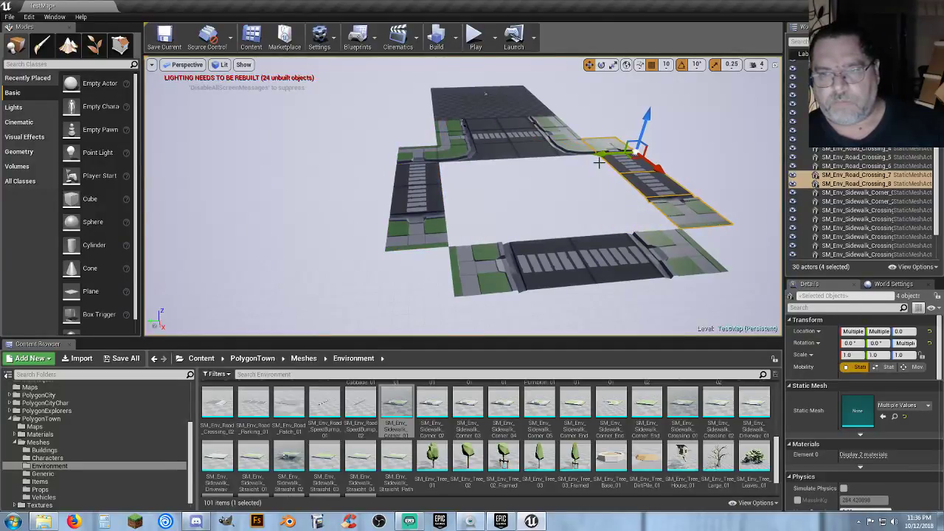
key("w")
mouse_move(598, 162)
right_mouse_down()
mouse_move(627, 168)
mouse_move(628, 133)
mouse_move(656, 168)
mouse_move(599, 162)
right_mouse_up()
key("d")
mouse_move(479, 144)
left_mouse_down()
mouse_move(507, 146)
mouse_move(479, 153)
left_mouse_up()
right_click_drag(429, 171, 419, 174)
key("s")
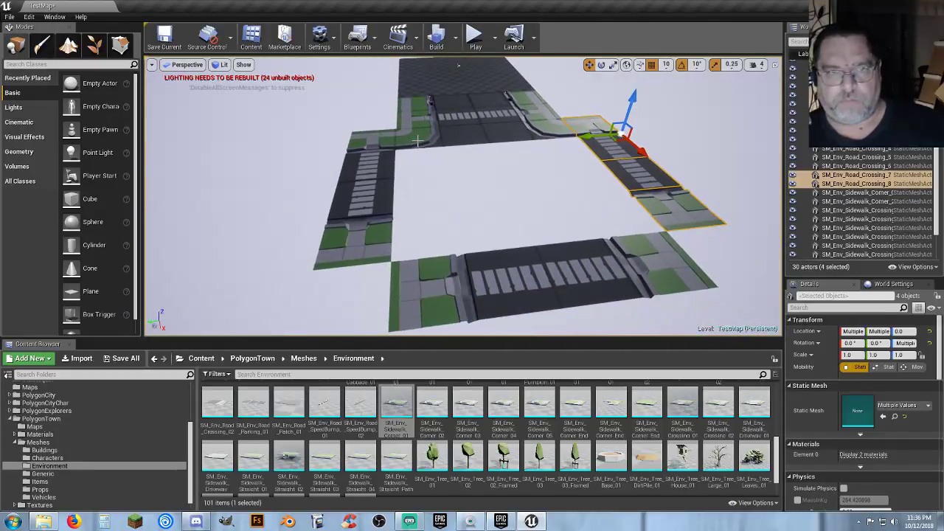
Step: Duplicate both sidewalk corners with the two plain road tiles between them and rotate the copies a half turn about Z
left_click(416, 140)
left_click(548, 136, "ctrl")
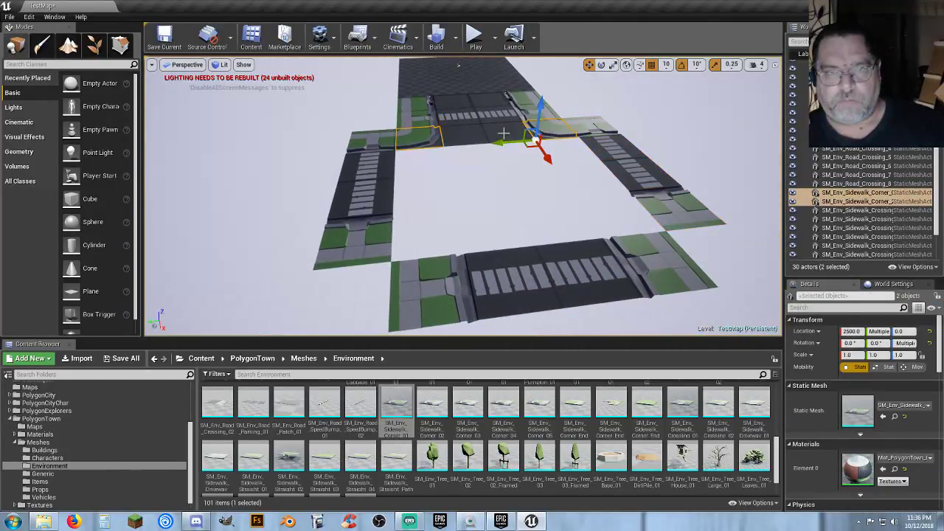
left_click(483, 135, "ctrl")
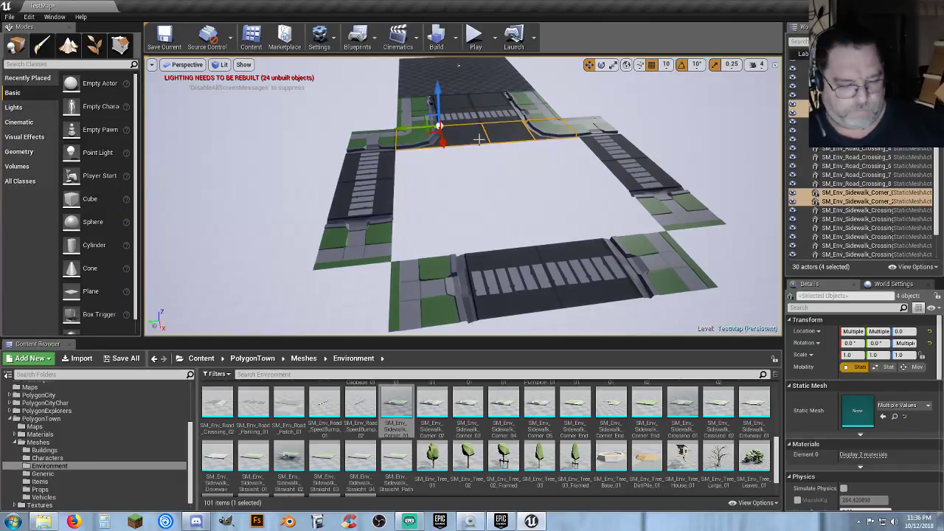
key("ctrl+w")
left_click(601, 65)
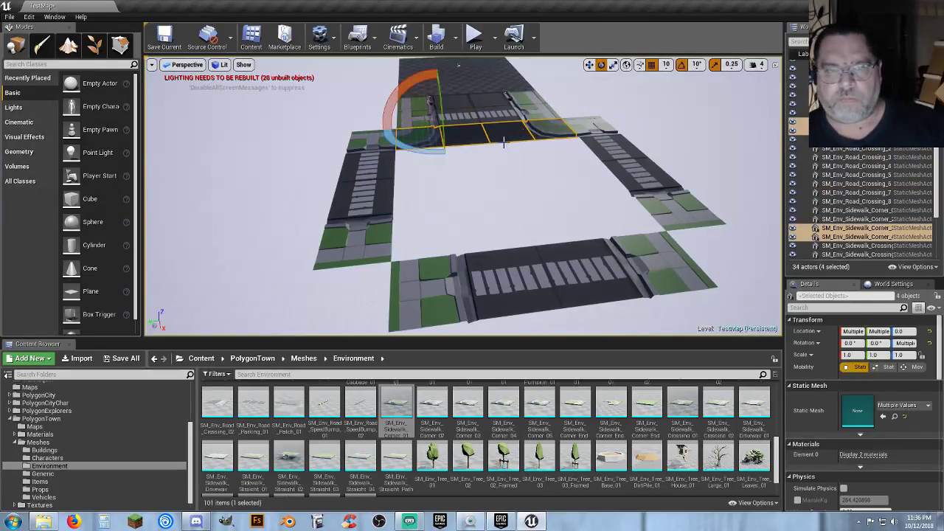
left_click_drag(424, 152, 463, 116)
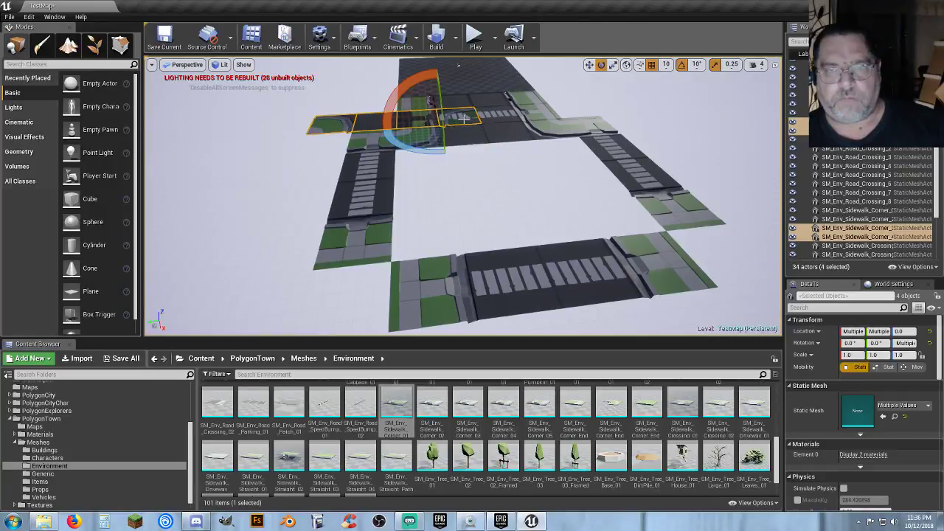
Step: Move the rotated corner-and-road row along Y and X until it fits against the far crossing row
left_click(589, 65)
left_click_drag(404, 127, 495, 132)
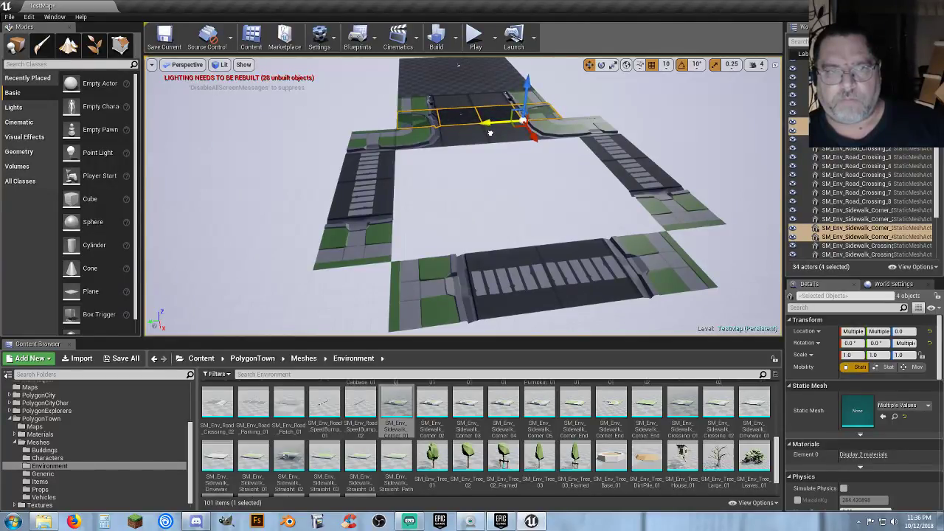
left_click_drag(530, 137, 633, 295)
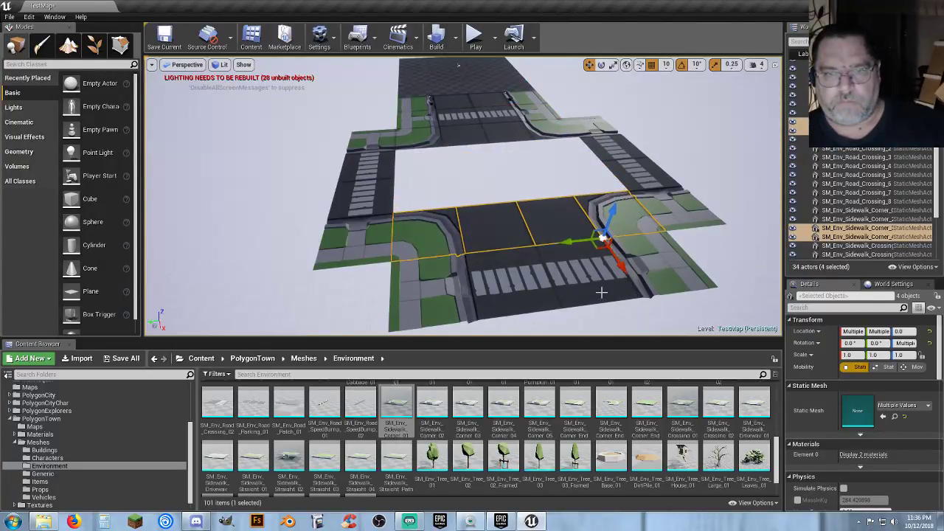
right_click_drag(600, 291, 705, 267)
right_click_drag(468, 304, 468, 310)
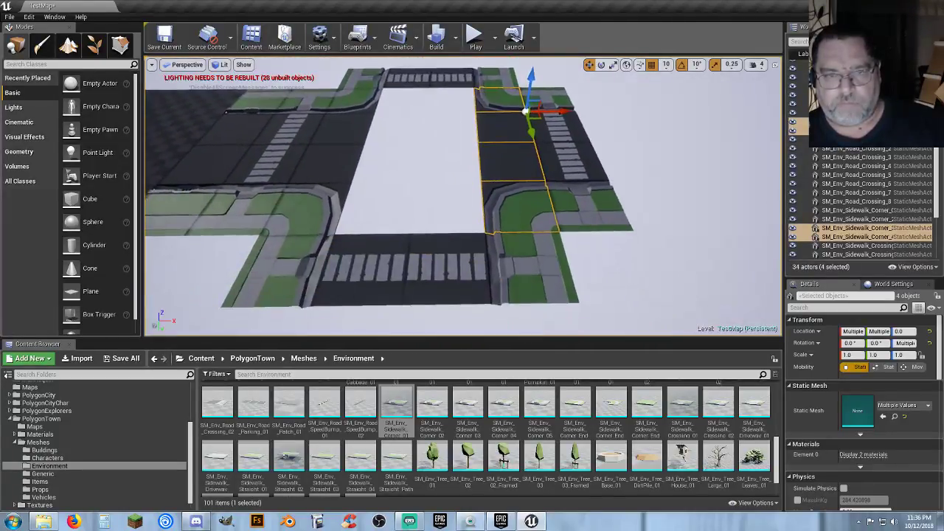
right_click_drag(546, 255, 532, 251)
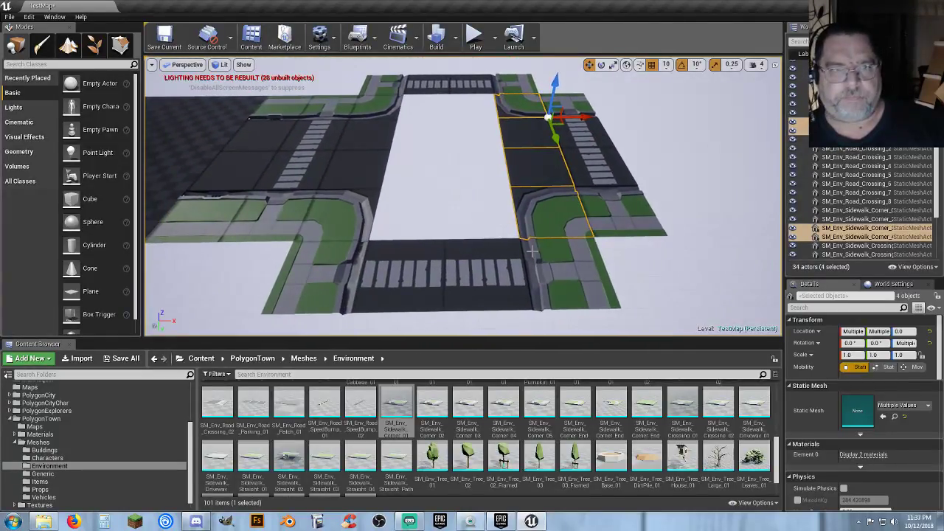
Step: Duplicate the two plain road tiles at X 2000, move the copies to X 2500 and shift them along Y to the side-street crossing
left_click(355, 157)
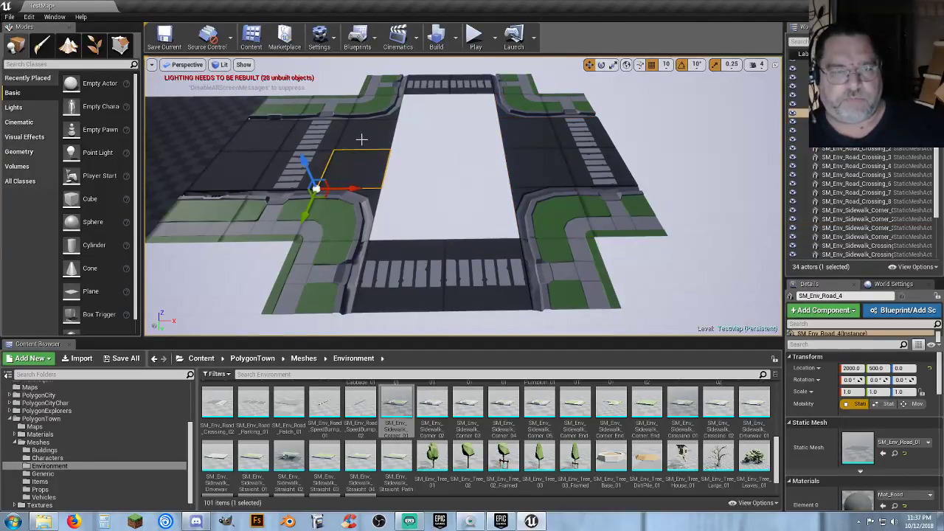
left_click(368, 144, "ctrl")
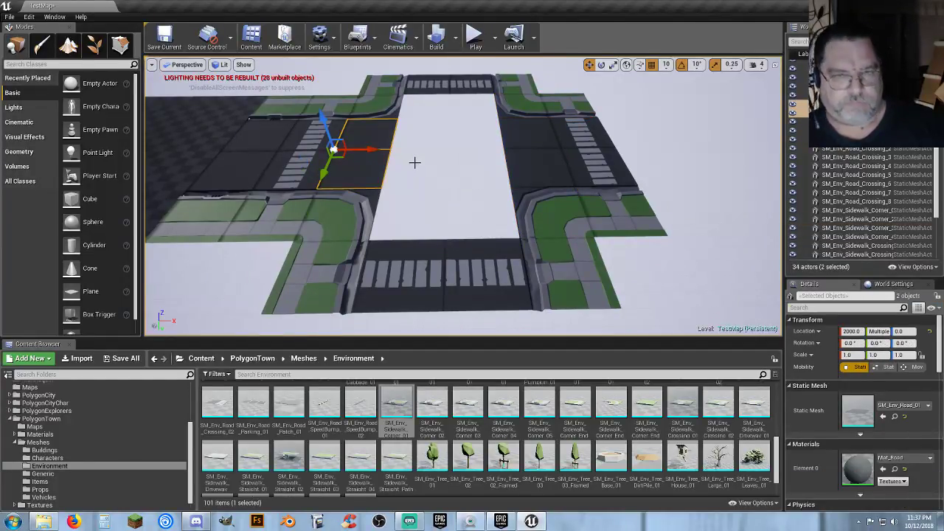
key("ctrl+w")
left_click_drag(357, 189, 425, 200)
right_click_drag(424, 200, 501, 219)
left_click_drag(458, 180, 419, 188, "alt")
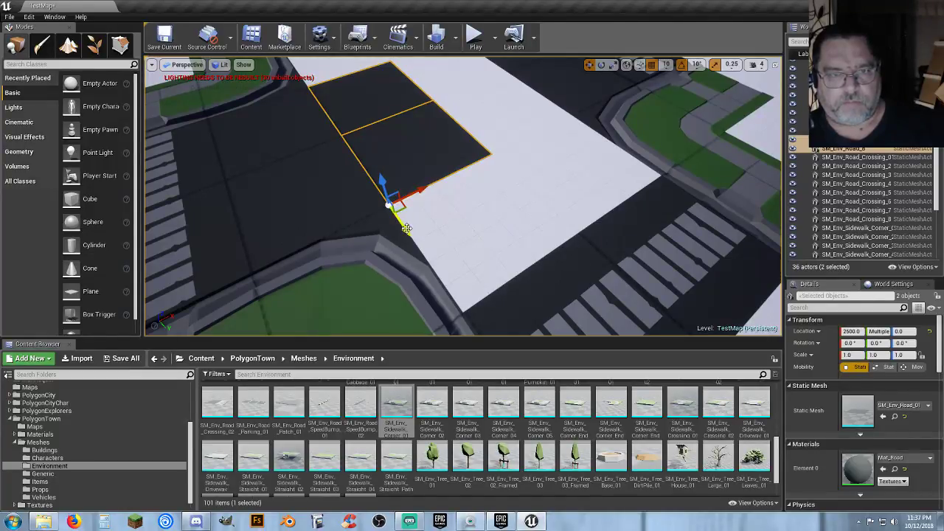
left_click_drag(406, 229, 504, 340)
right_click_drag(540, 270, 487, 240)
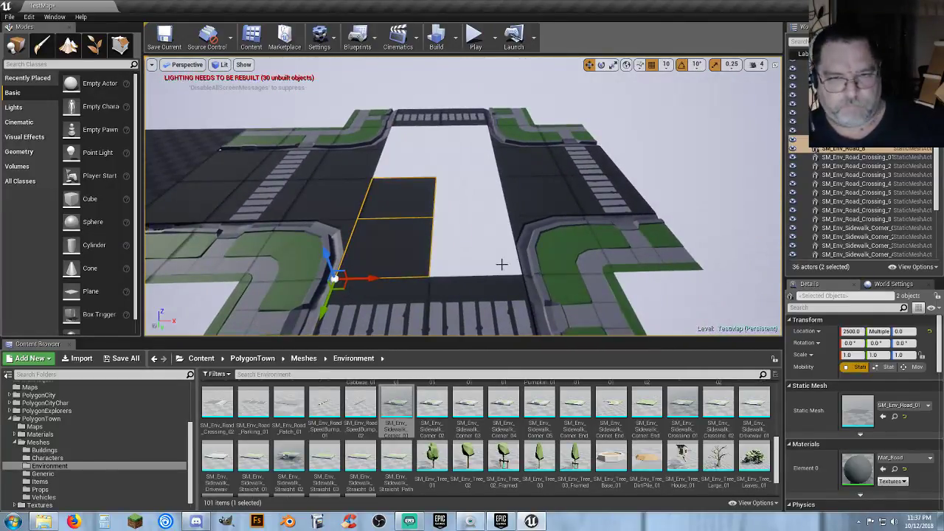
Step: Duplicate the two selected road tiles and move the copies along X to 3000
key("ctrl+w")
left_click_drag(378, 277, 476, 285)
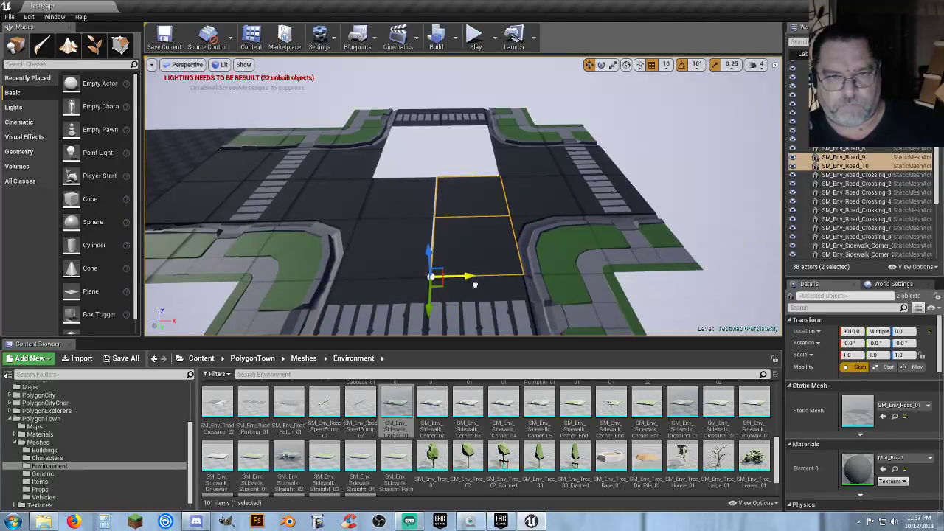
right_click_drag(490, 238, 491, 239)
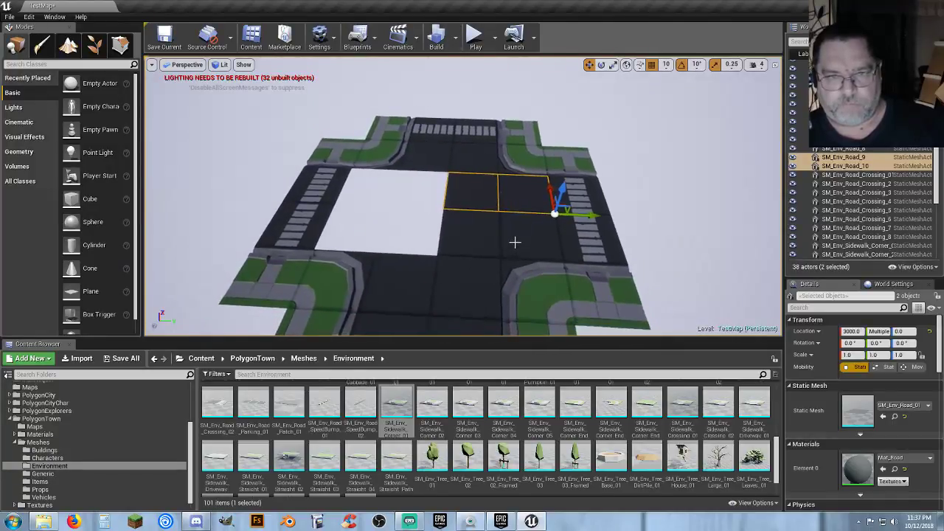
Step: Duplicate the four inner road tiles and move the copies along Y to fill the remaining gap in the intersection
left_click(514, 242, "ctrl")
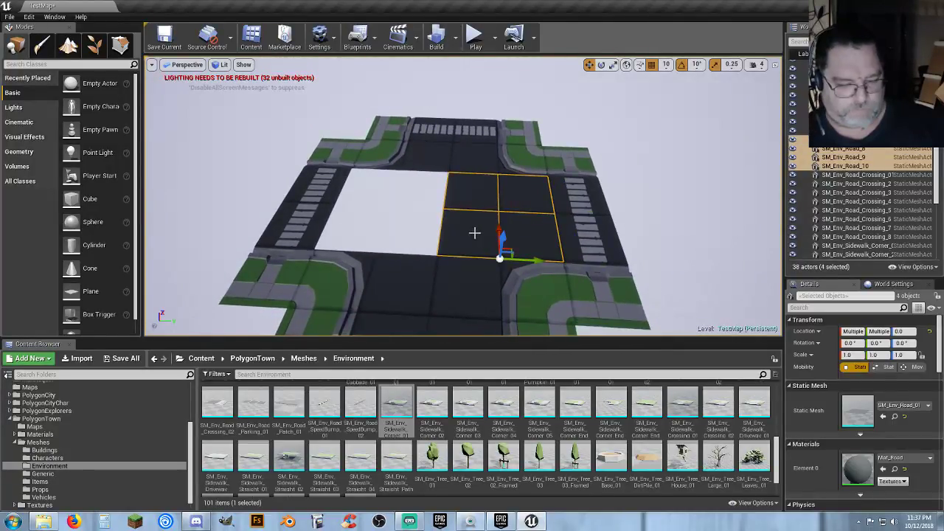
key("ctrl+w")
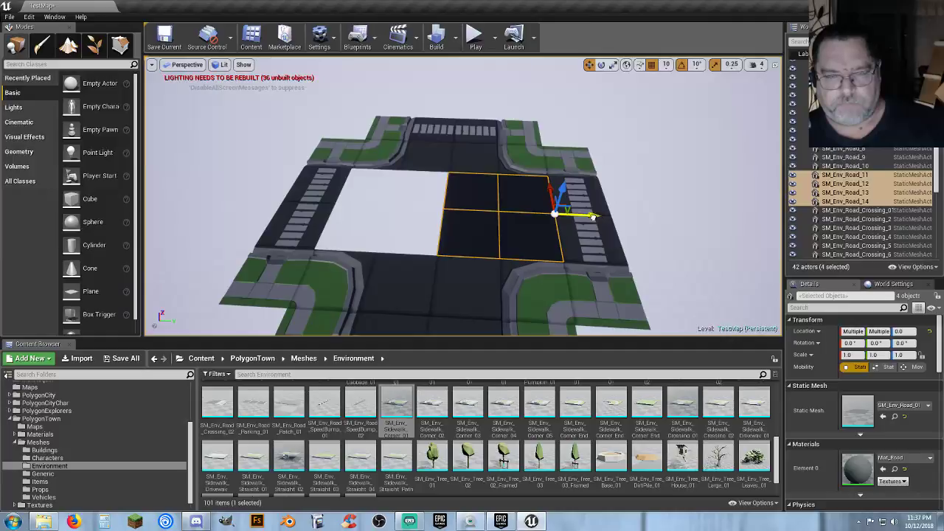
left_click_drag(592, 216, 494, 216)
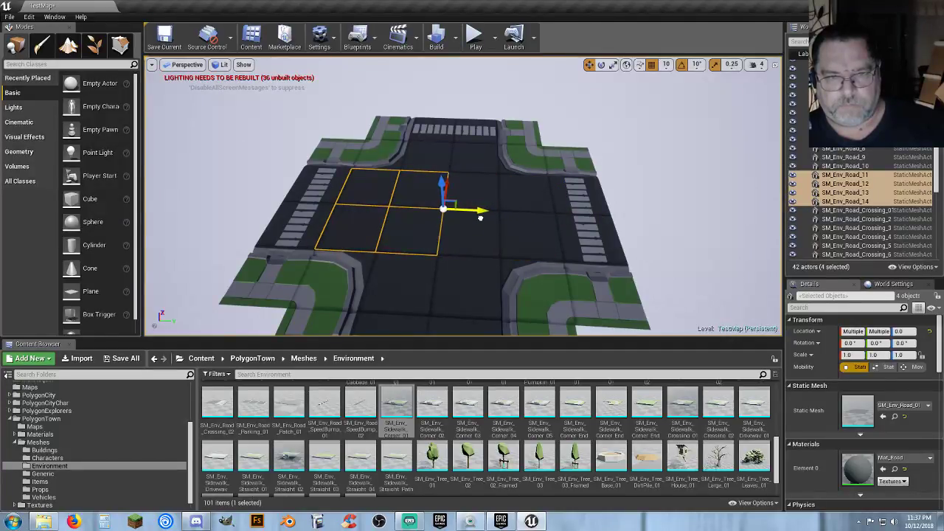
key("w")
right_click_drag(480, 219, 474, 203)
key("s")
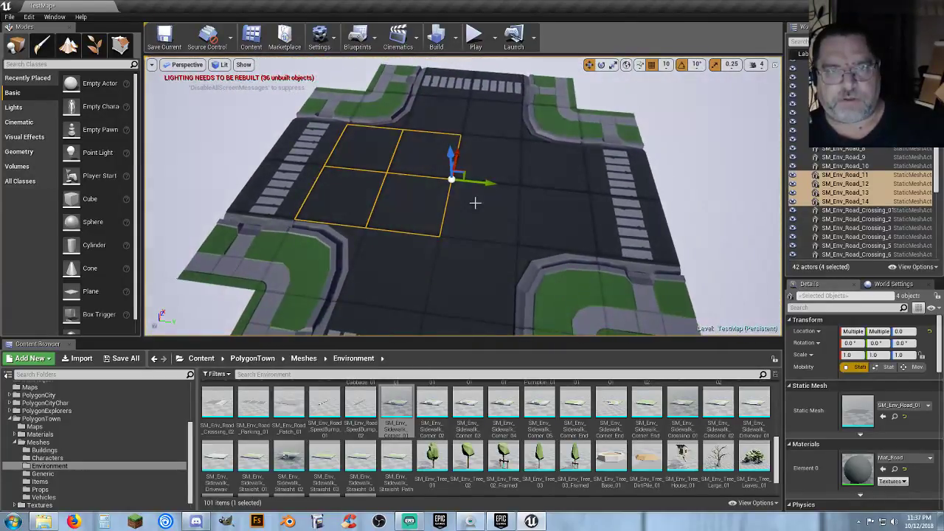
Step: Test the level in play mode by running the character over the crossing into the intersection, and stop the session
left_click(476, 37)
key("w")
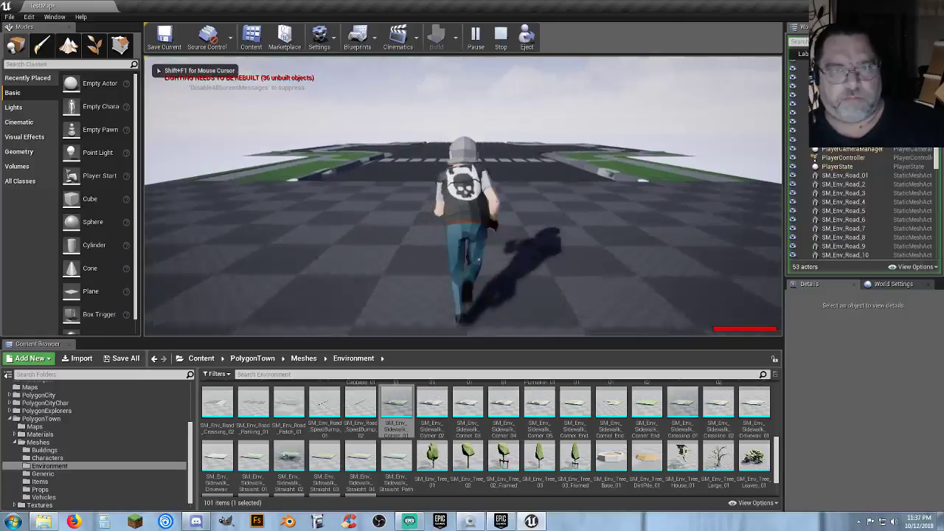
key("w")
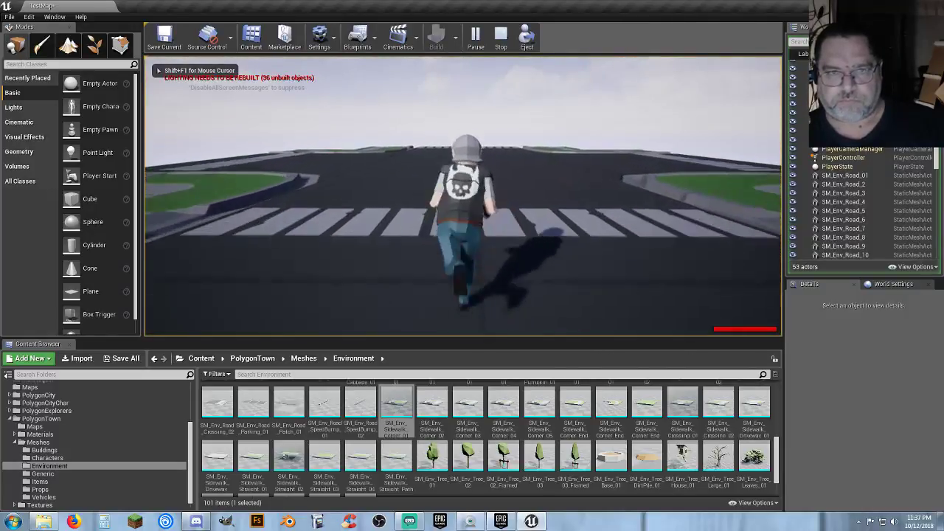
key("d")
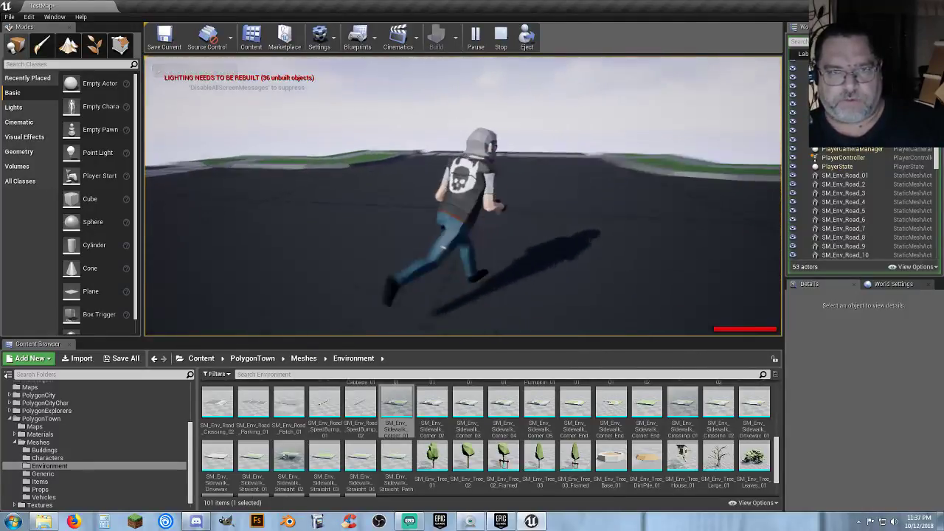
key("shift+F1")
key("Escape")
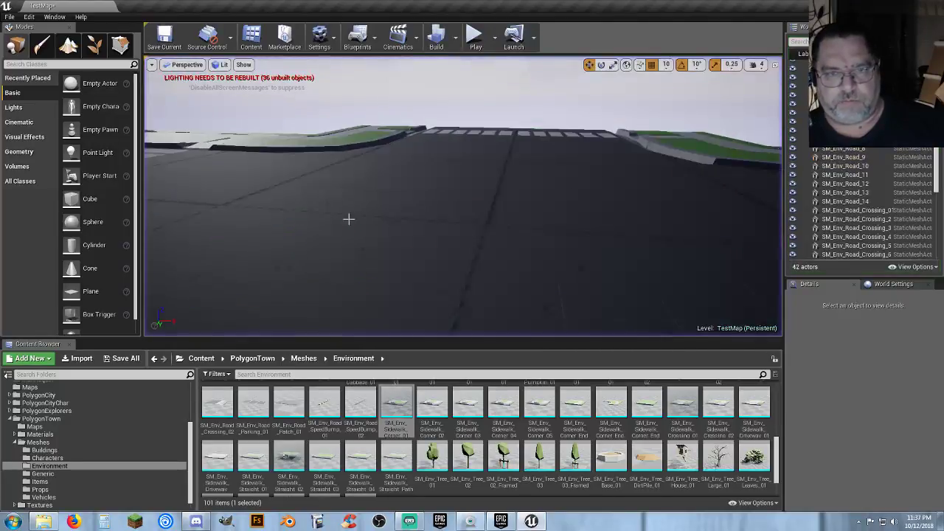
Step: Delete the checkered Floor beside the intersection
right_click_drag(347, 219, 531, 225)
key("s")
right_click_drag(191, 144, 224, 188)
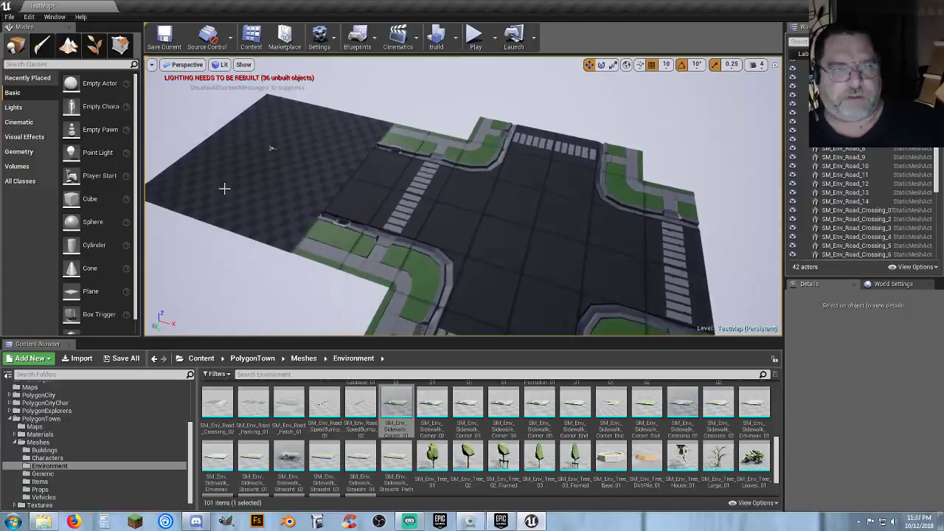
left_click(303, 189)
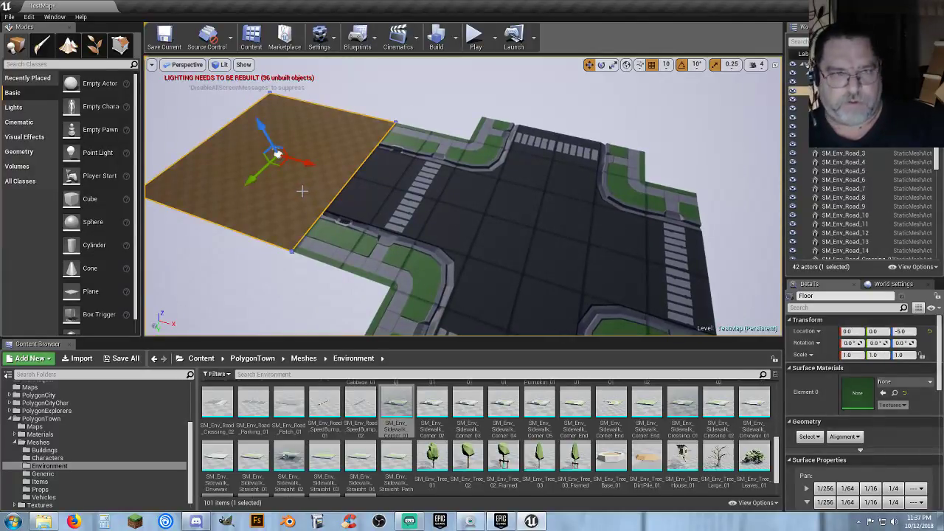
key("Delete")
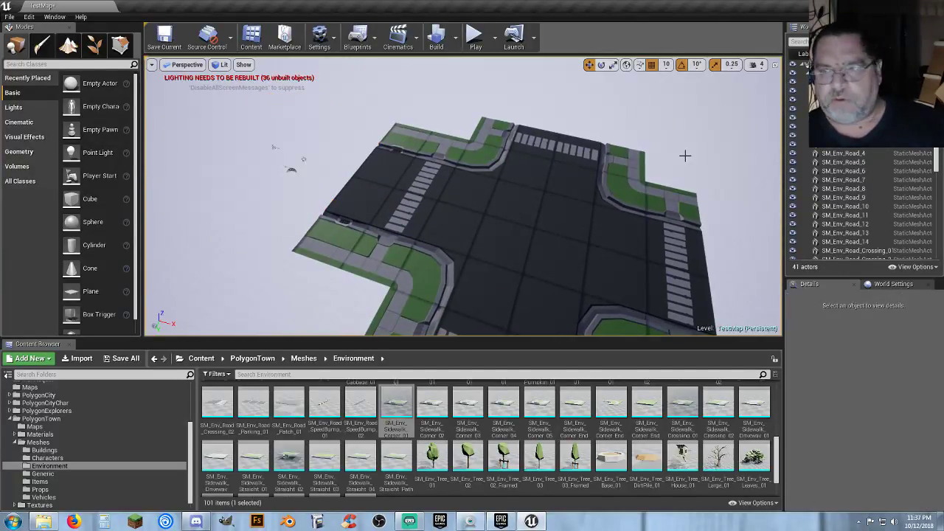
Step: Select all road, crossing and sidewalk meshes from SM_Env_Road_01 to the last sidewalk piece and move them along X towards the Player Start
left_click(852, 126)
scroll(854, 168, "down", 9)
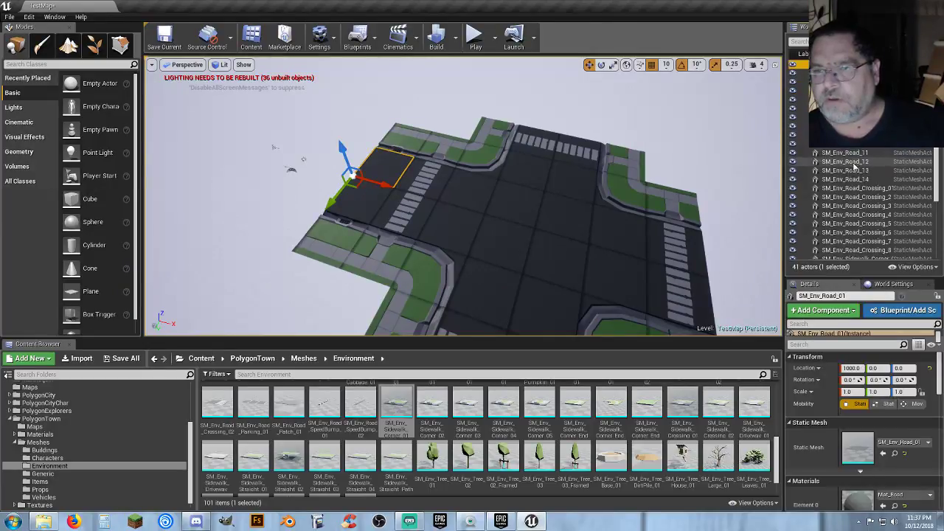
scroll(853, 184, "down", 2)
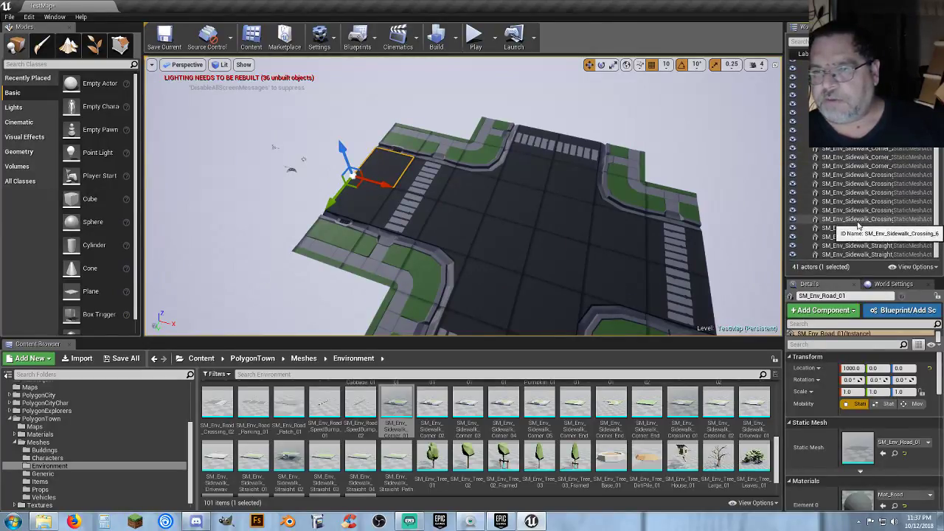
left_click(841, 255, "shift")
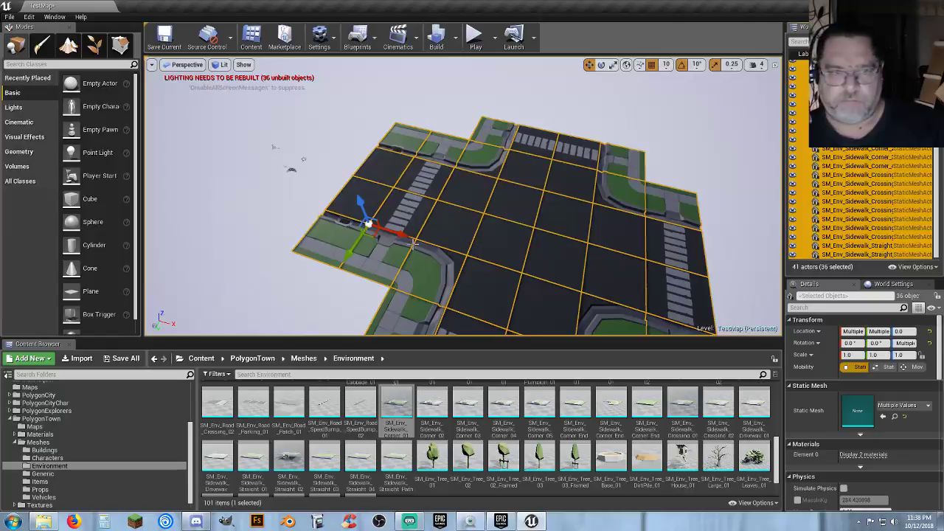
left_click_drag(400, 238, 178, 174)
Step: Move the selected intersection meshes further along X until the Player Start sits near the middle of the junction
key("s")
right_click_drag(263, 197, 244, 190)
key("w")
key("a")
right_click_drag(367, 188, 399, 151)
scroll(397, 151, "up", 8)
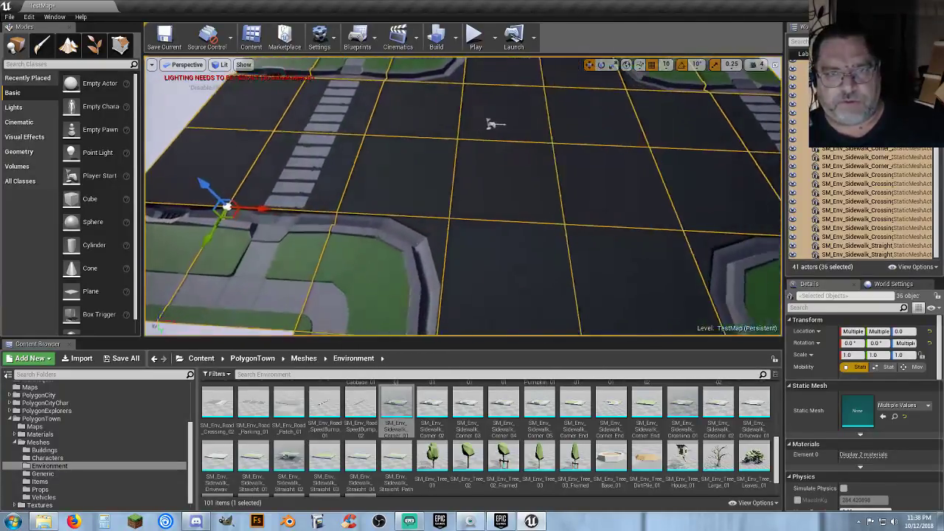
scroll(494, 133, "down", 1)
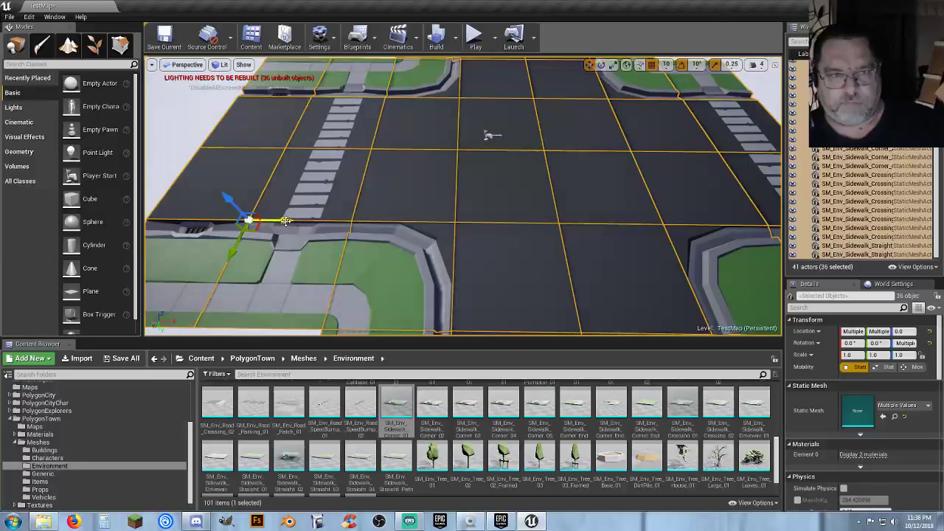
left_click_drag(285, 221, 223, 217)
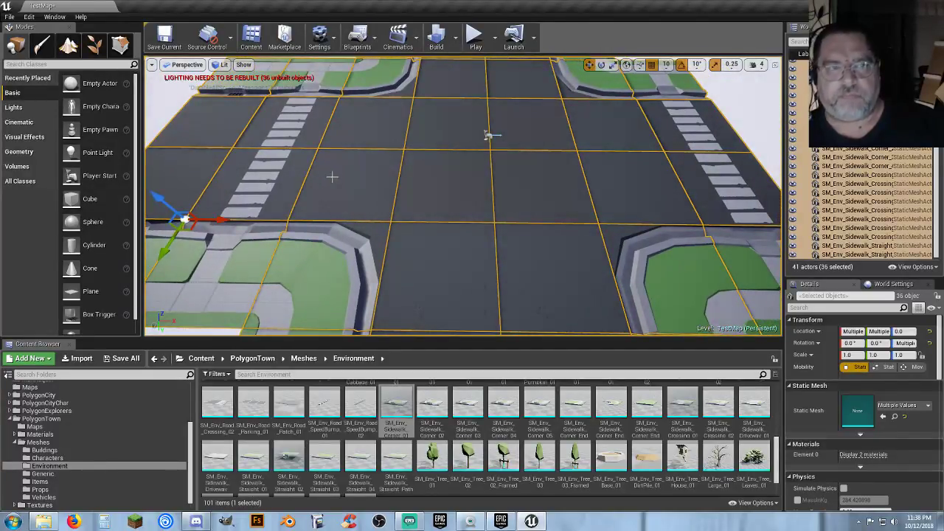
Step: Check the Player Start's location, reselect all the intersection meshes and nudge them slightly along negative X to centre them on it
left_click(487, 135)
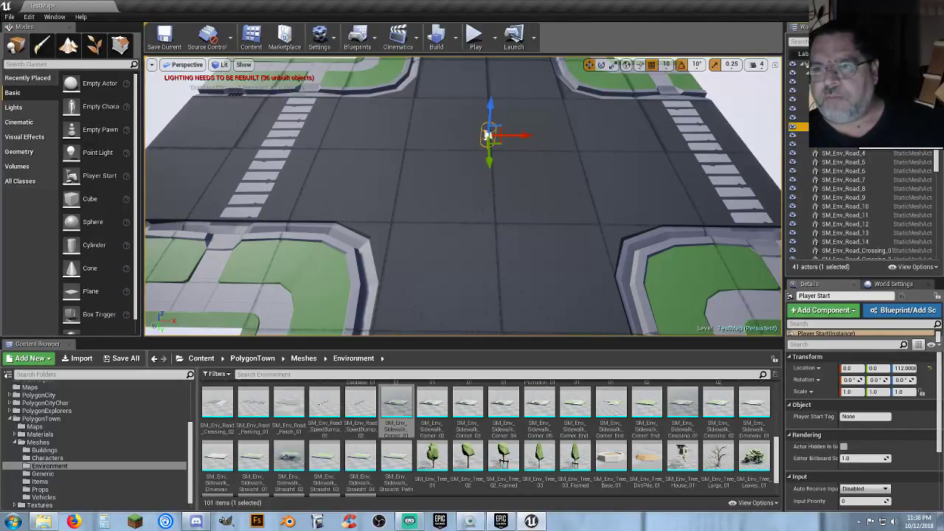
left_click(848, 127)
scroll(853, 193, "down", 3)
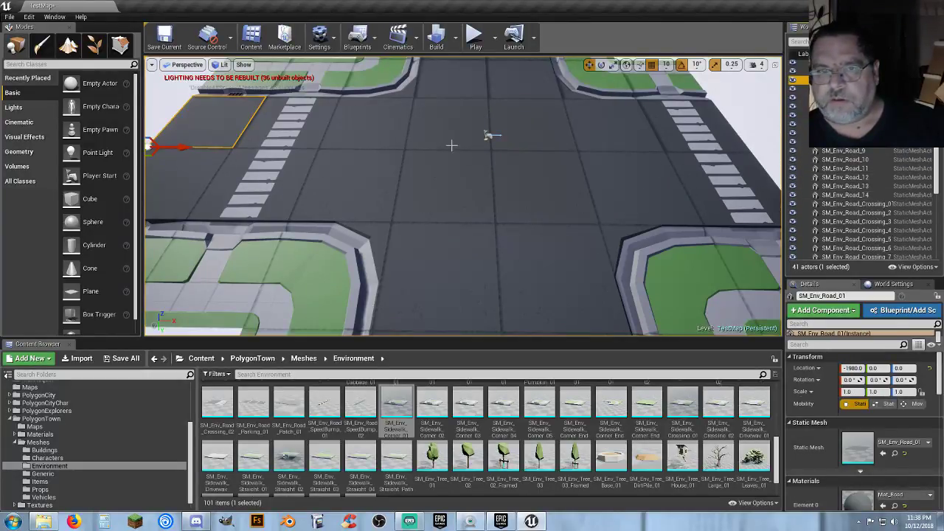
left_click(459, 135)
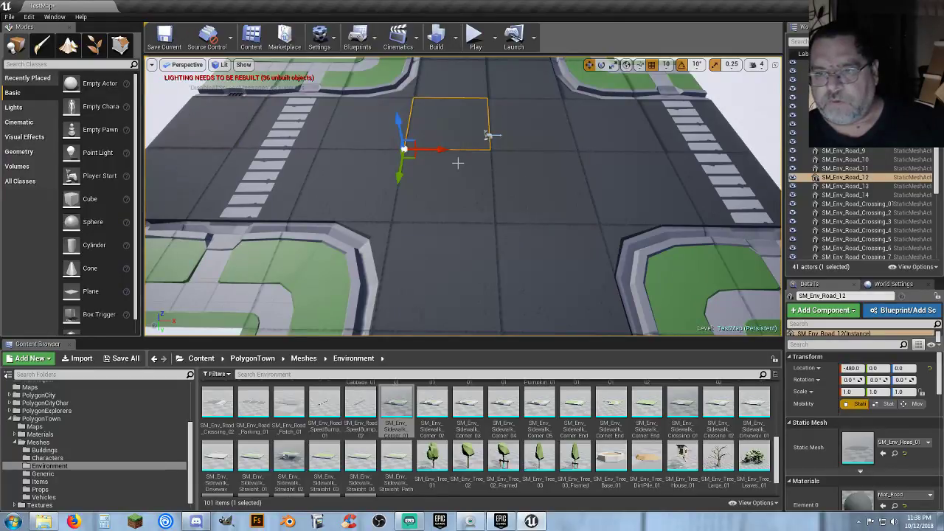
left_click(848, 80)
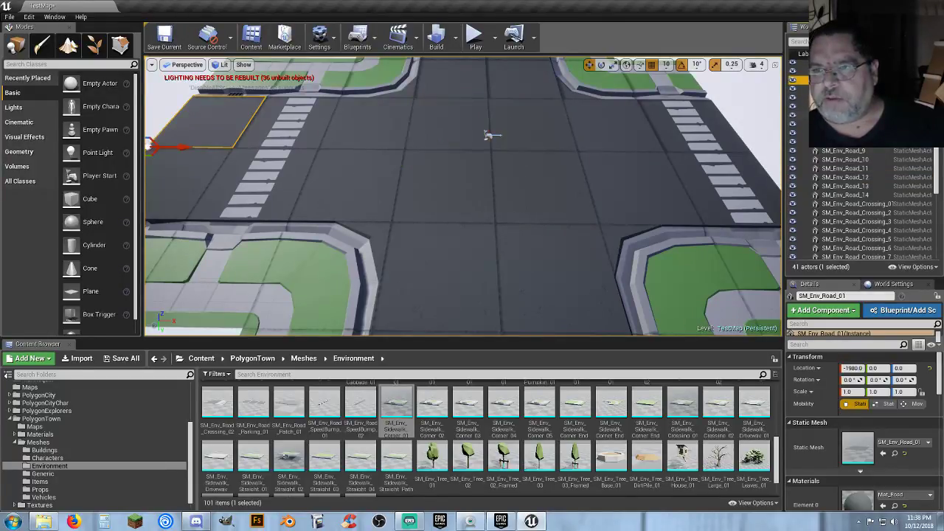
scroll(850, 181, "down", 5)
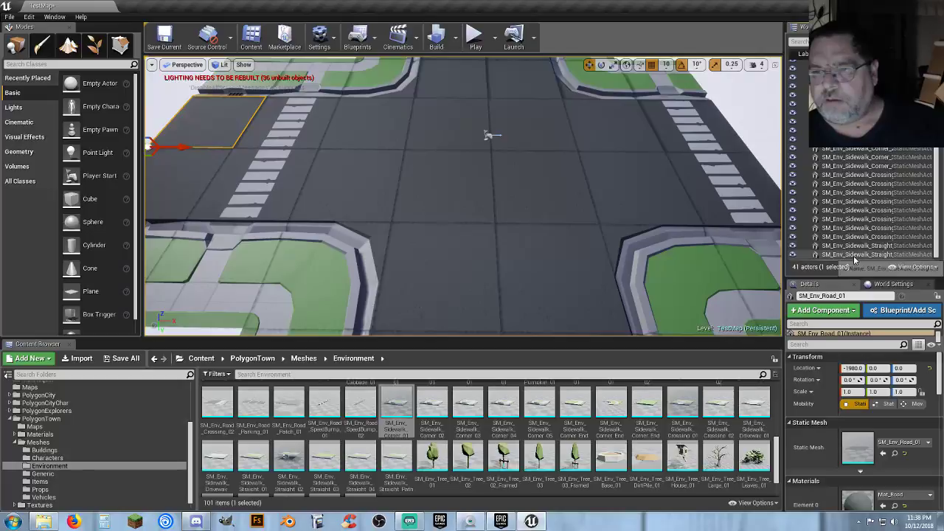
left_click(855, 255, "shift")
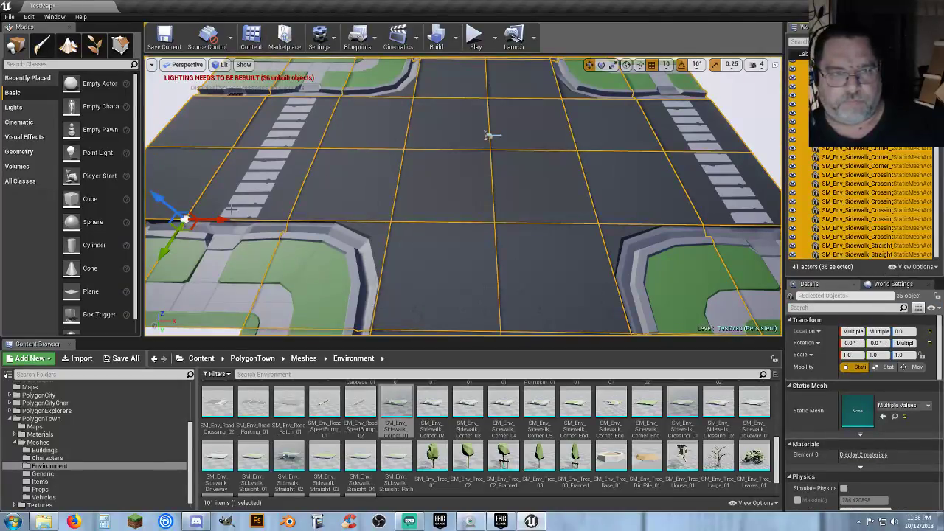
left_click_drag(223, 221, 219, 221)
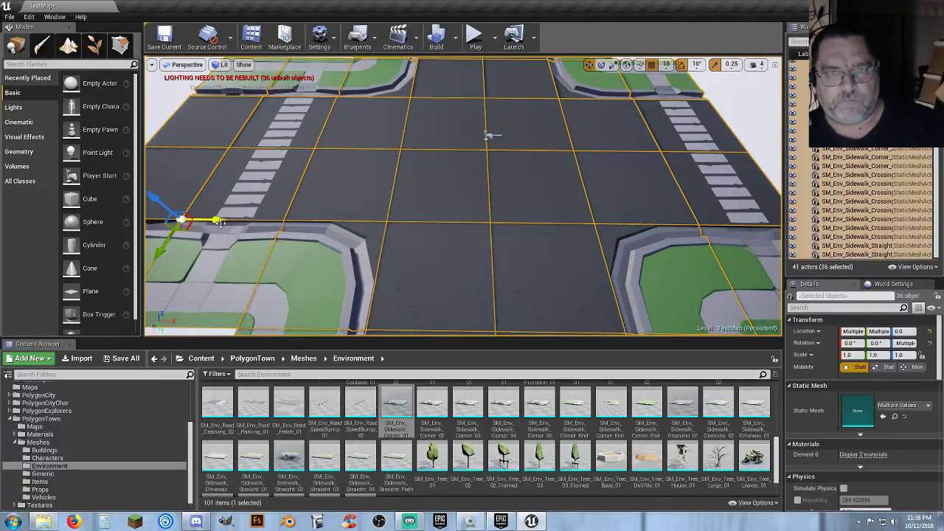
Step: Check the Player Start in the centred intersection, run the character over roads, sidewalks and crossings in play mode, and stop the session
right_click_drag(373, 188, 262, 164)
right_click_drag(619, 154, 619, 155)
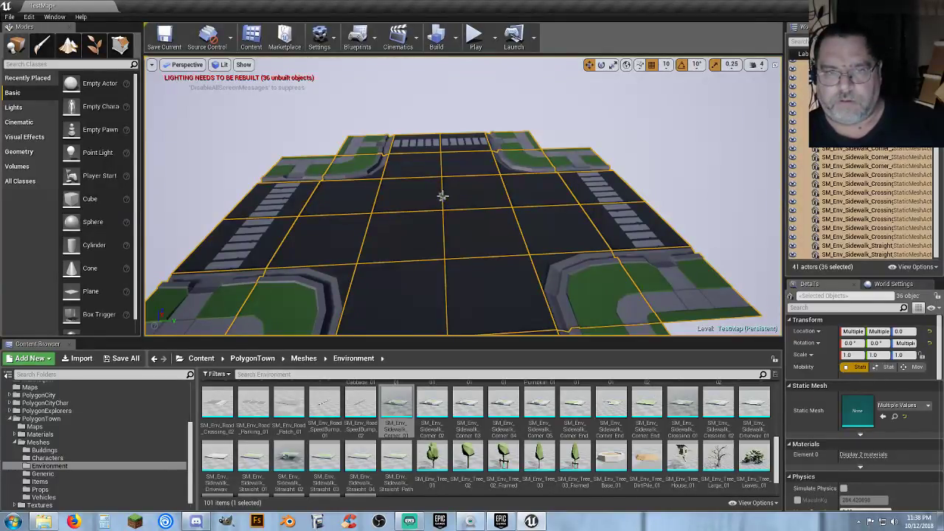
left_click(441, 195)
right_click_drag(496, 208, 515, 203)
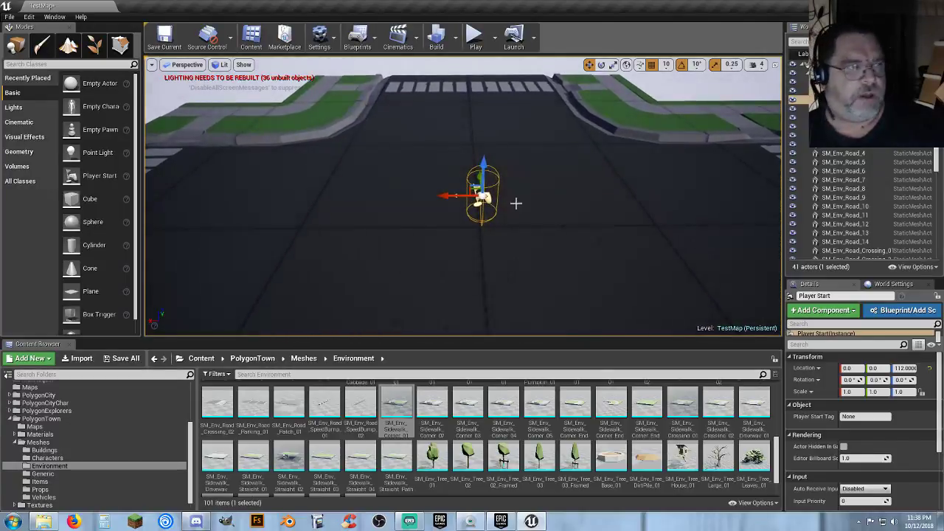
left_click(474, 35)
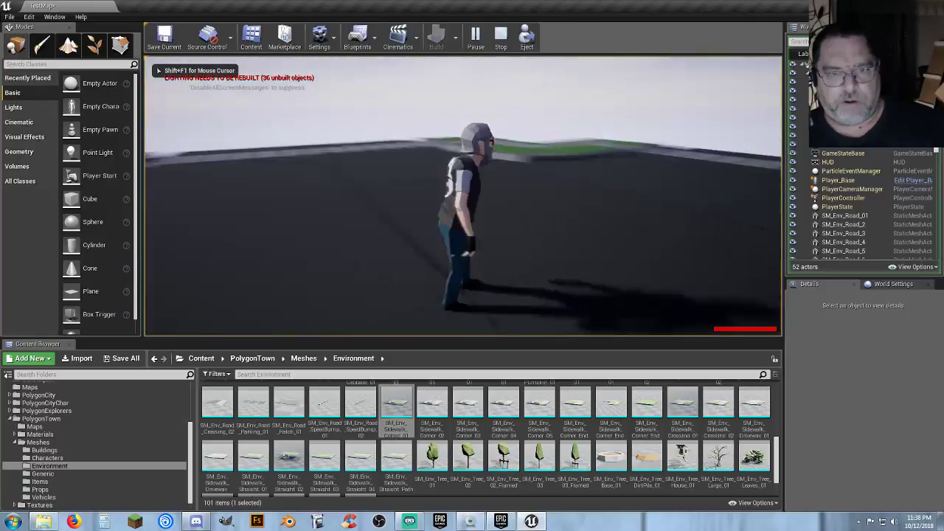
key("s")
key("w")
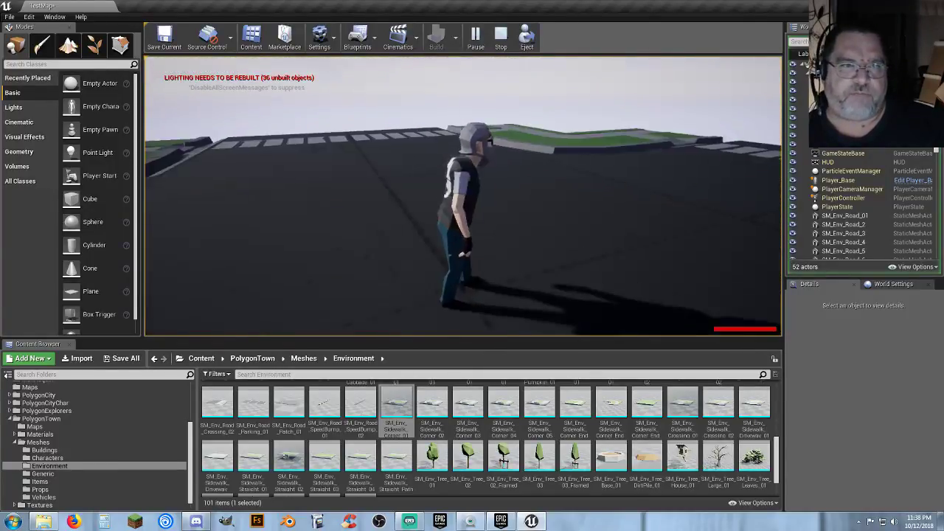
key("w")
key("w")
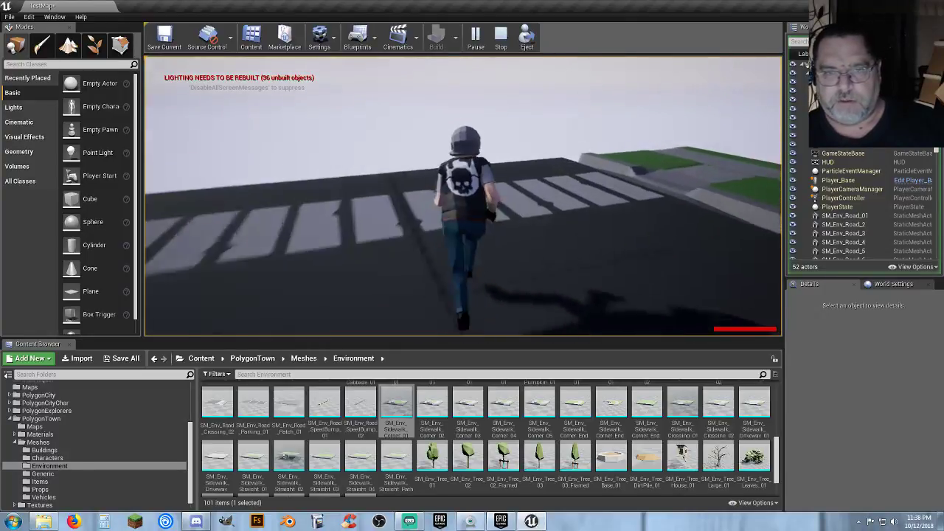
key("w")
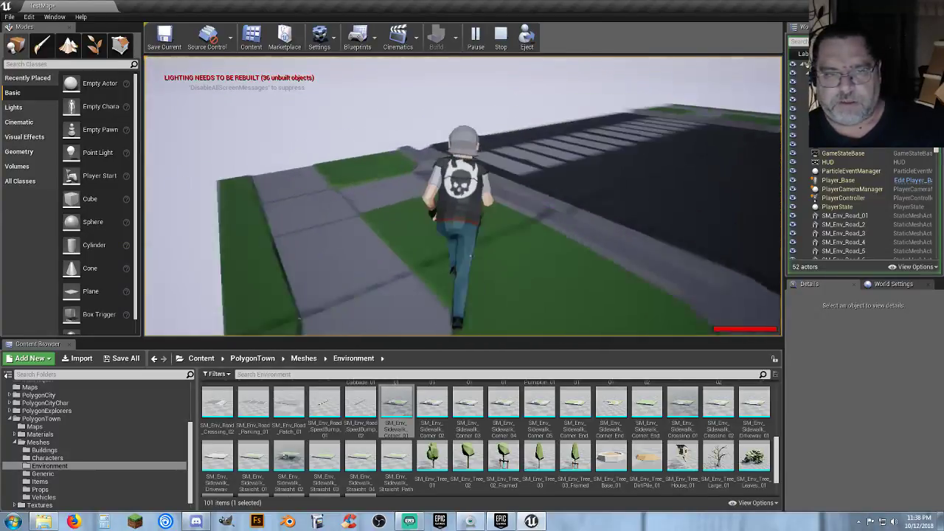
key("w")
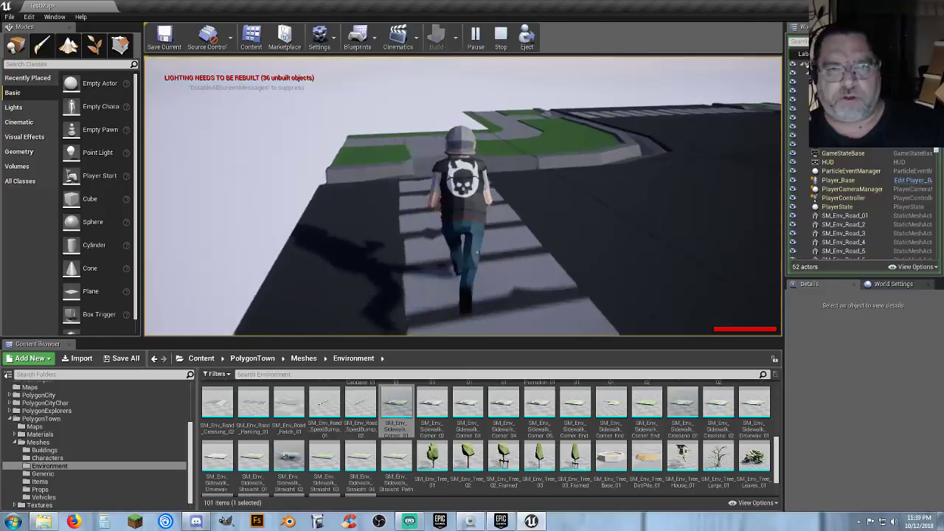
key("Escape")
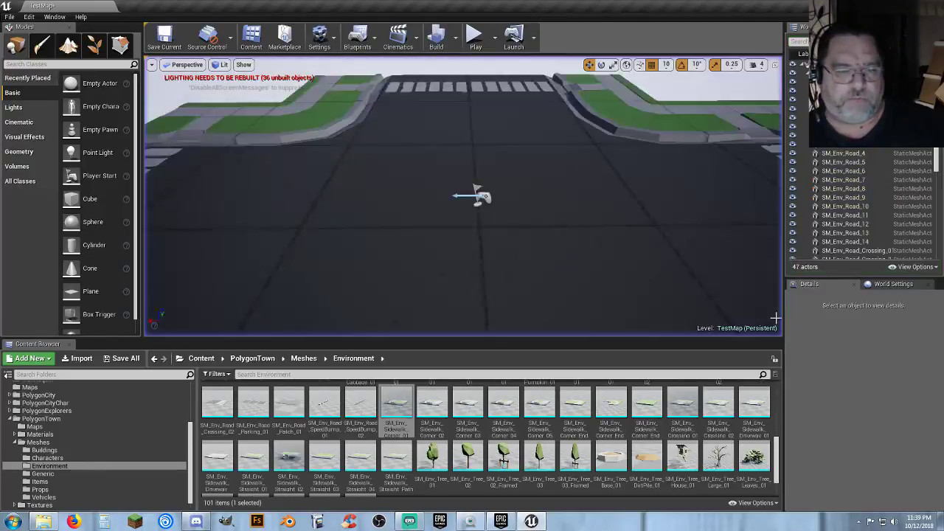
Step: Browse the PolygonTown Environment meshes and open the PolygonCity Meshes Environments folder for further pieces
scroll(519, 449, "down", 4)
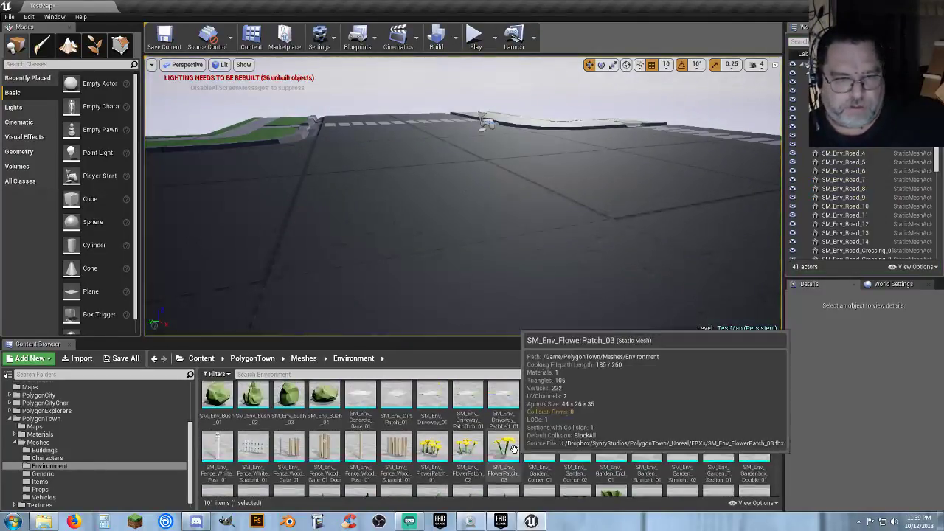
scroll(519, 448, "up", 1)
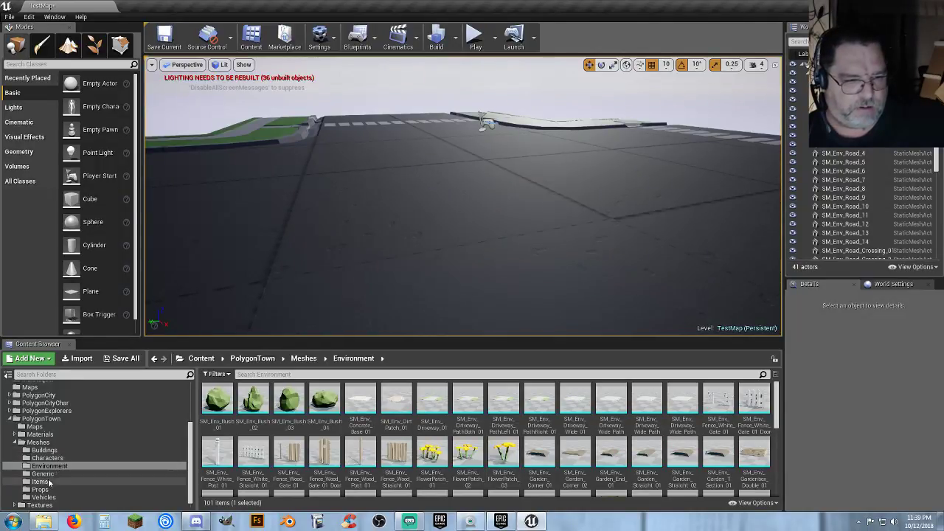
scroll(649, 420, "down", 3)
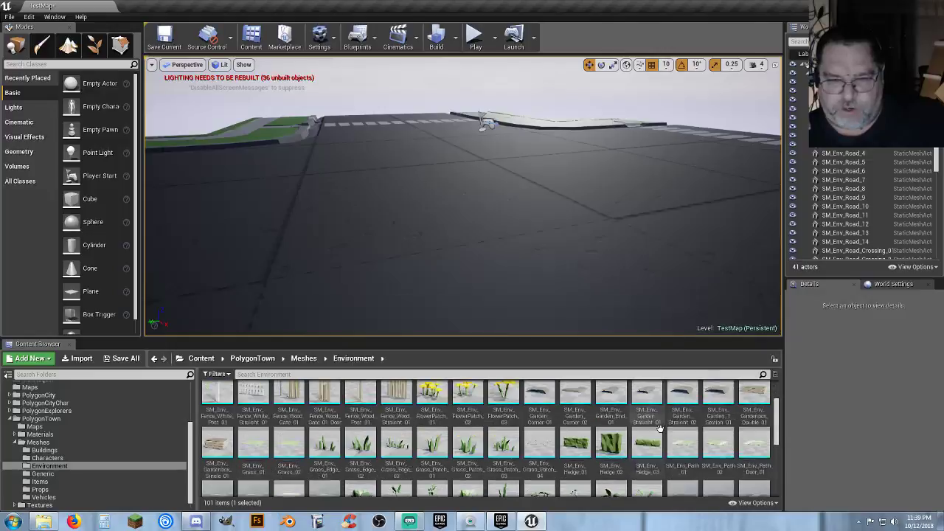
scroll(671, 424, "down", 5)
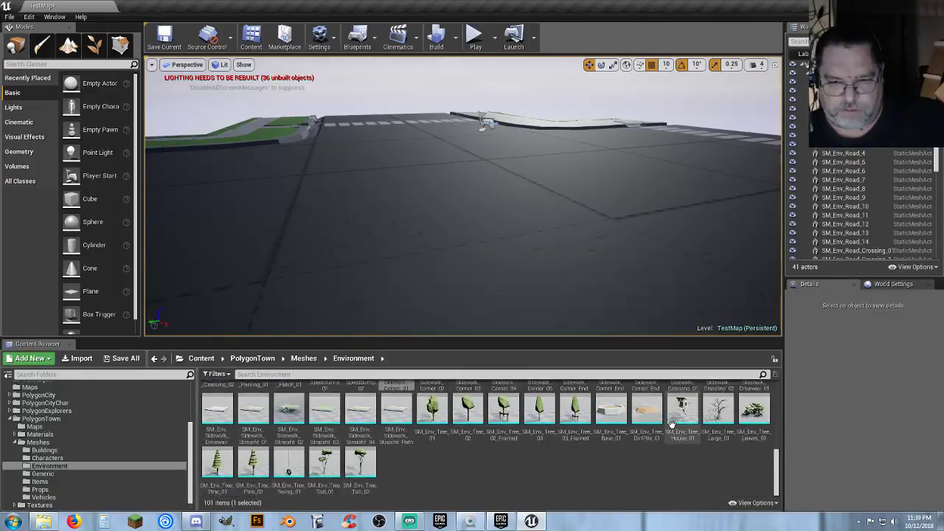
left_click(10, 395)
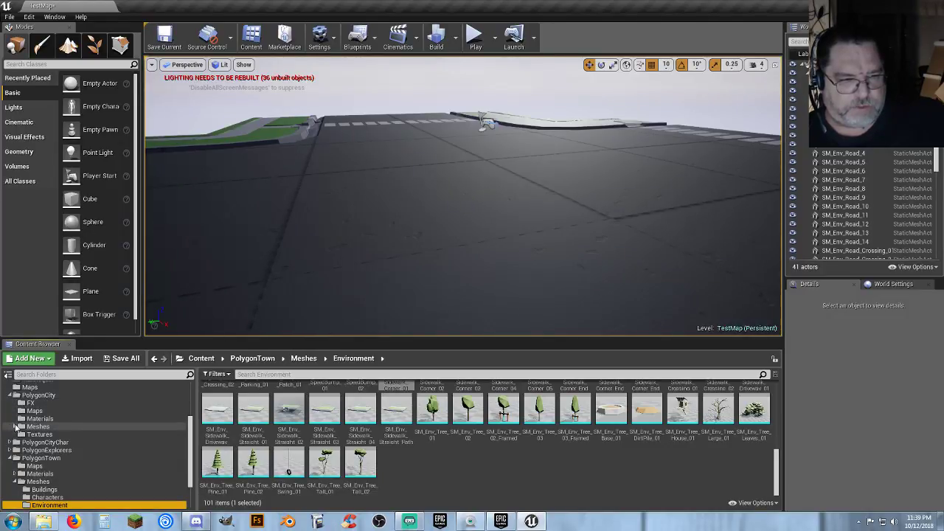
left_click(16, 427)
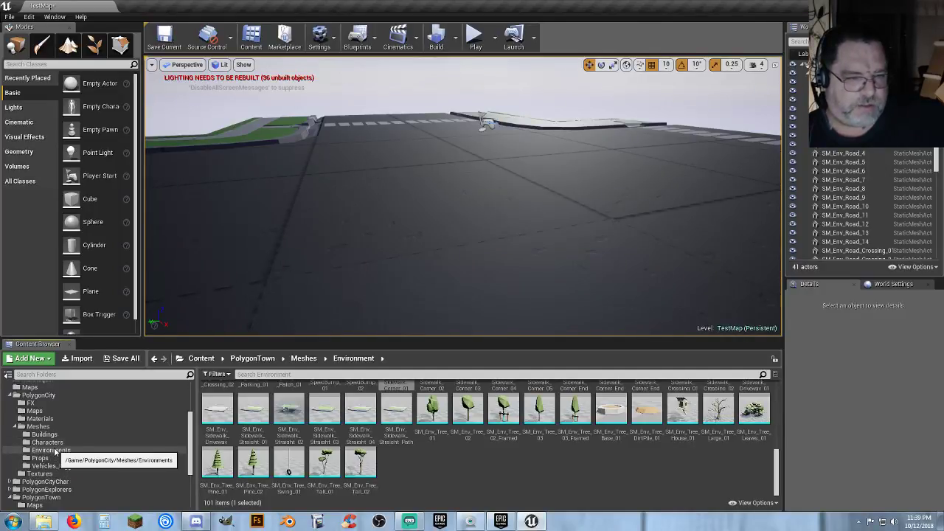
left_click(54, 450)
left_click(445, 471)
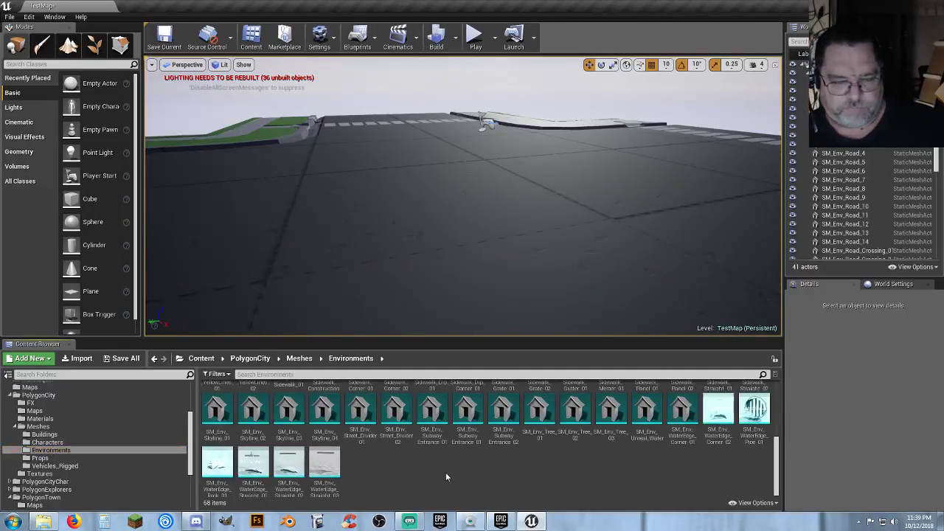
Step: Place the SM_Env_Skyline_01 mesh in the level and set its X and Y location to 0
scroll(446, 472, "up", 4)
scroll(445, 472, "down", 1)
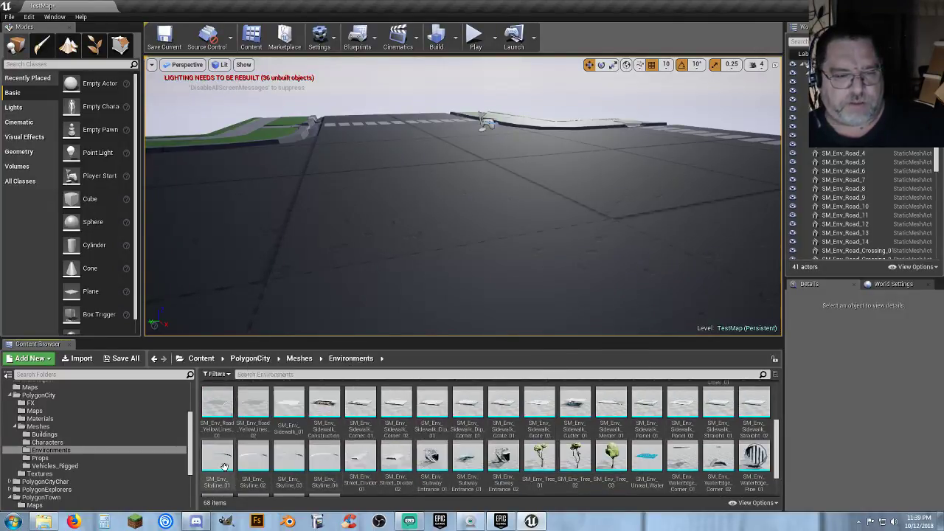
left_click_drag(217, 461, 483, 227)
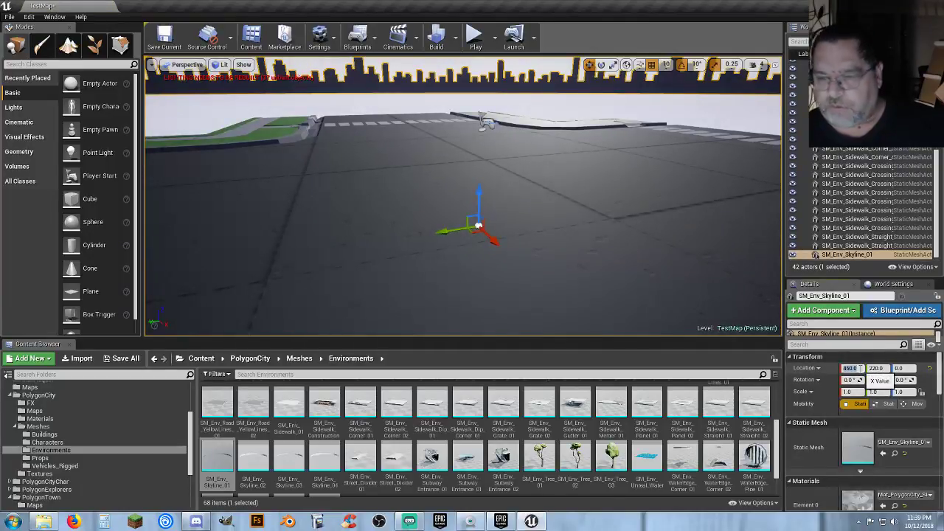
type("0")
key("Tab")
type("0")
key("Tab")
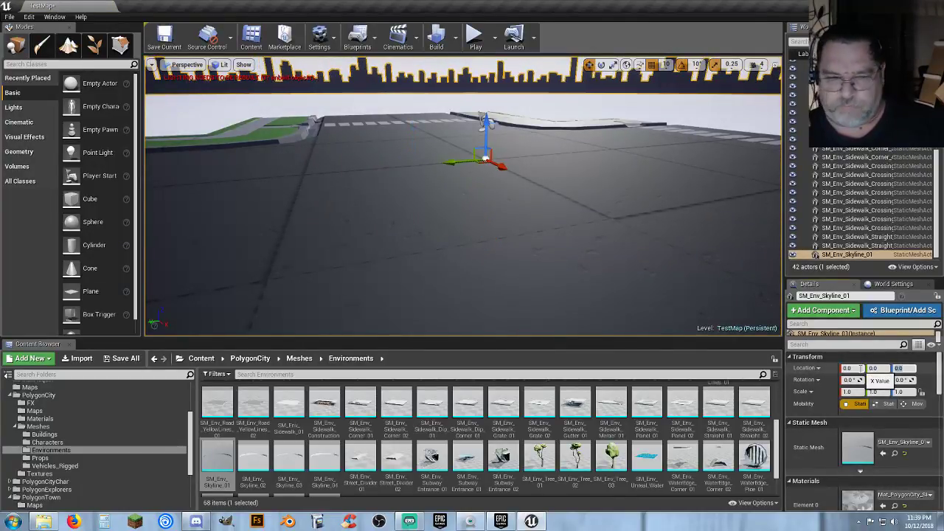
Step: Add the SM_Env_Skyline_02 mesh to the level and set its X and Y location to 0
left_click_drag(253, 457, 506, 213)
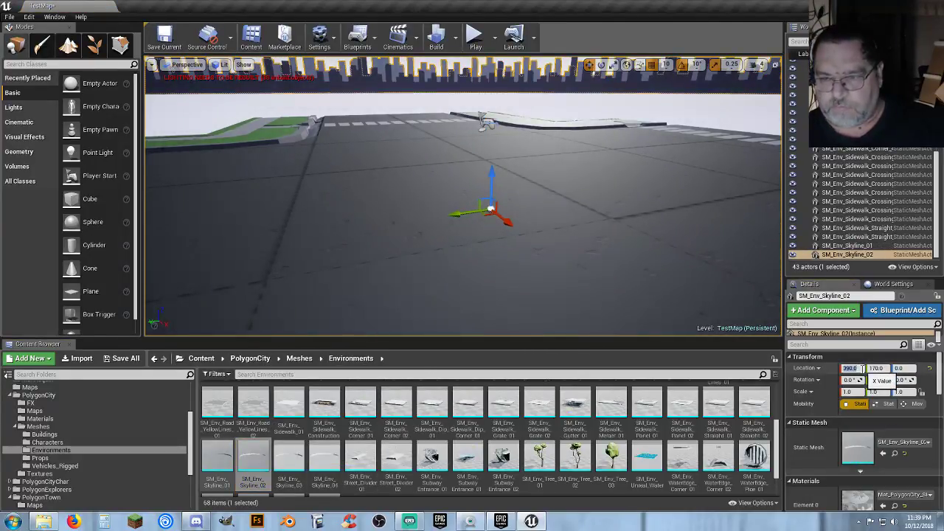
type("0")
key("Tab")
type("0")
key("Tab")
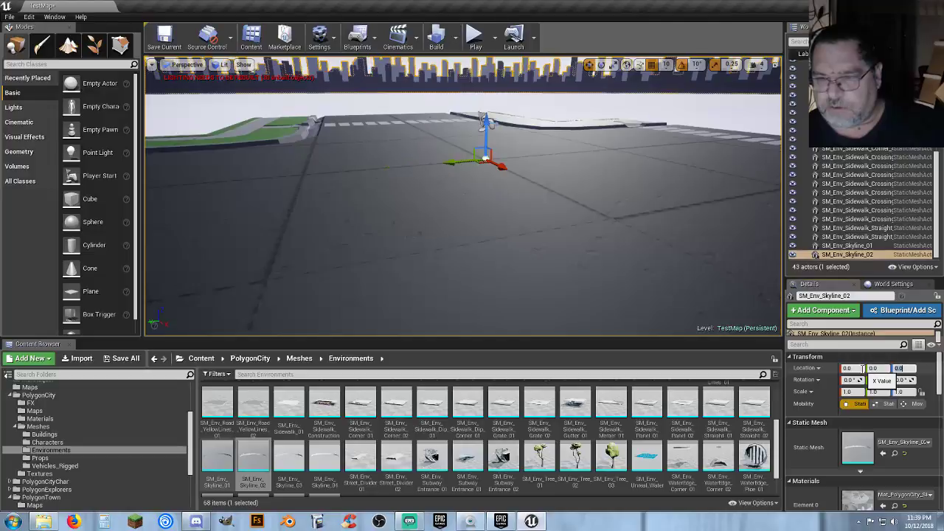
Step: Add the SM_Env_Skyline_03 and SM_Env_Skyline_04 meshes to the level, setting the X and Y location of each to 0
left_click_drag(289, 460, 483, 215)
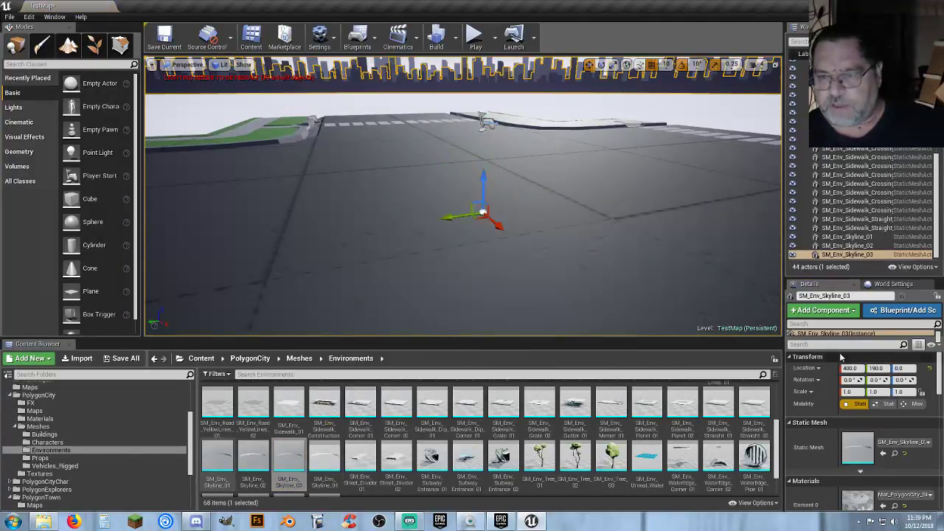
left_click(849, 368)
type("0")
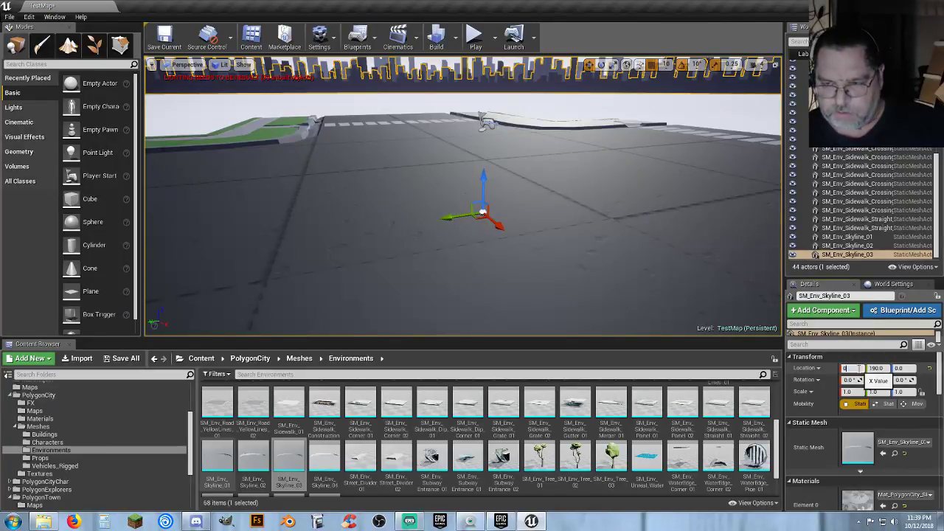
key("Tab")
type("0")
key("Tab")
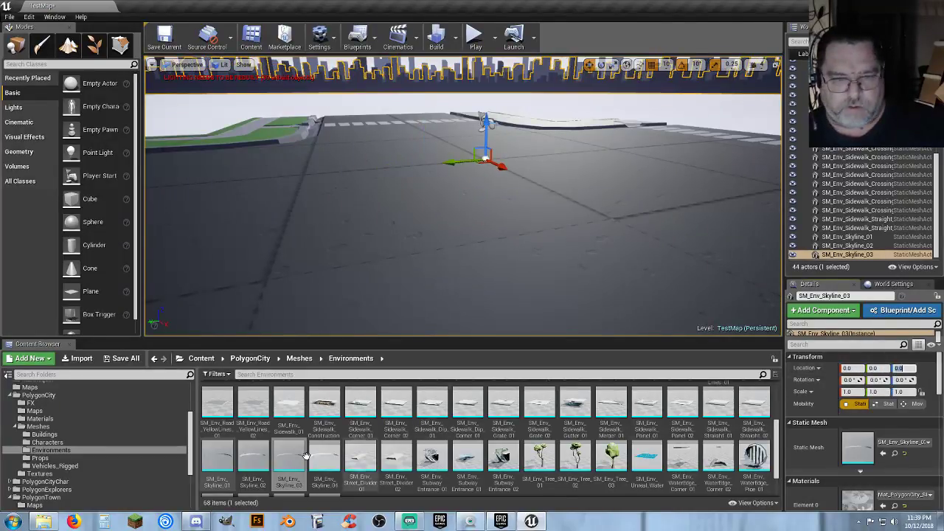
left_click_drag(324, 457, 470, 182)
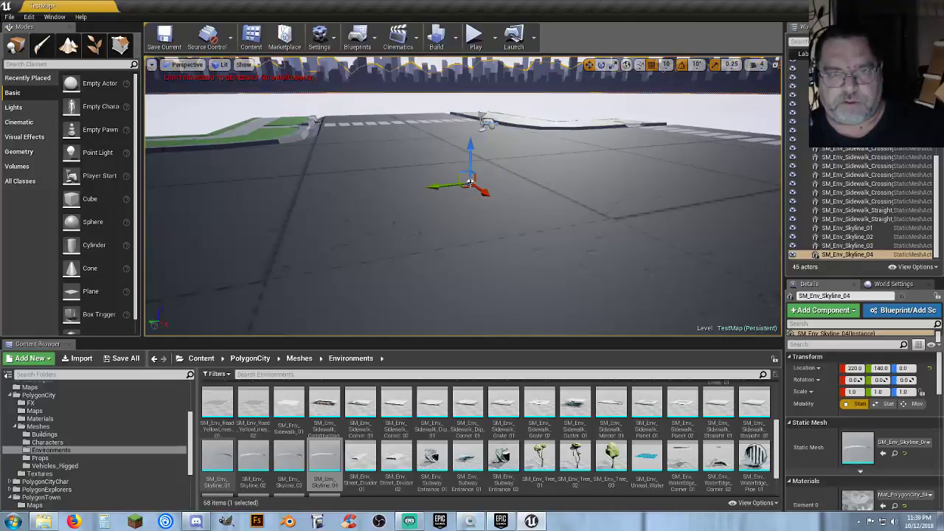
left_click(857, 368)
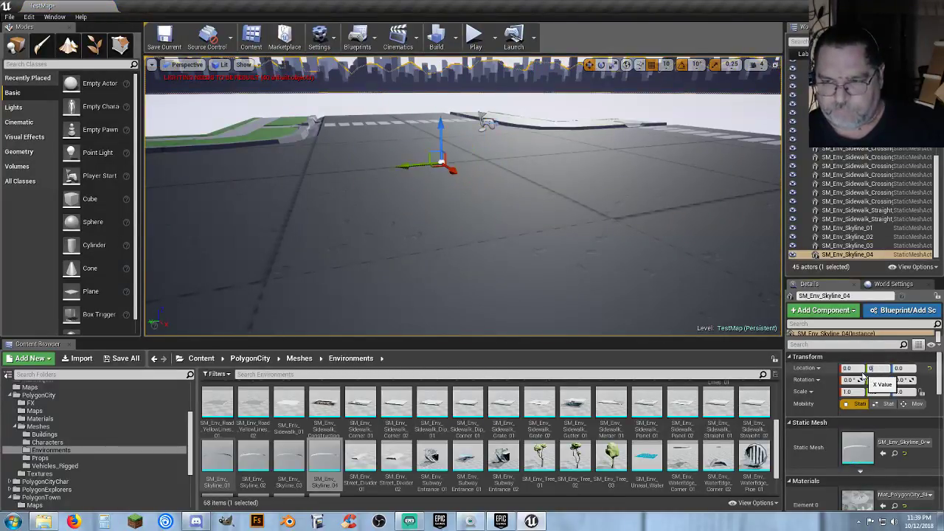
Step: Run the character around the intersection in play mode to check the surrounding skyline, and stop the session
left_click(475, 37)
key("w")
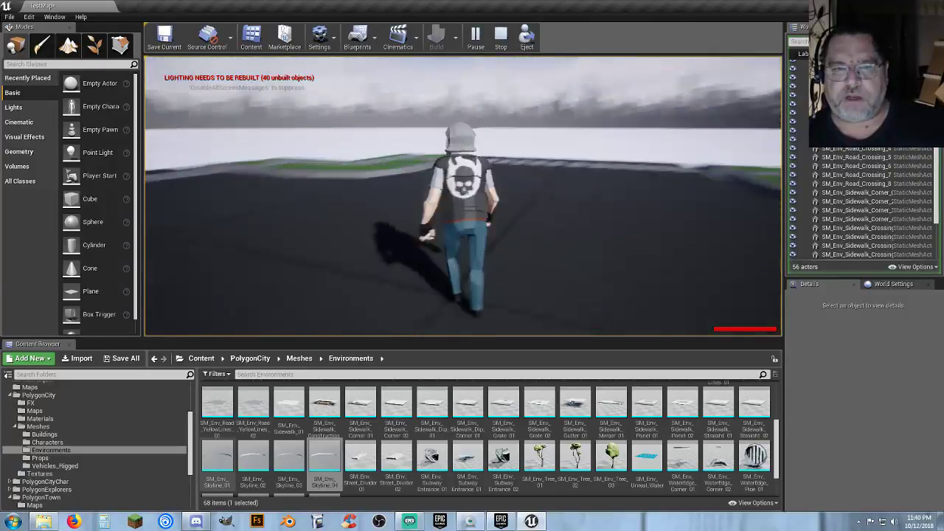
key("w")
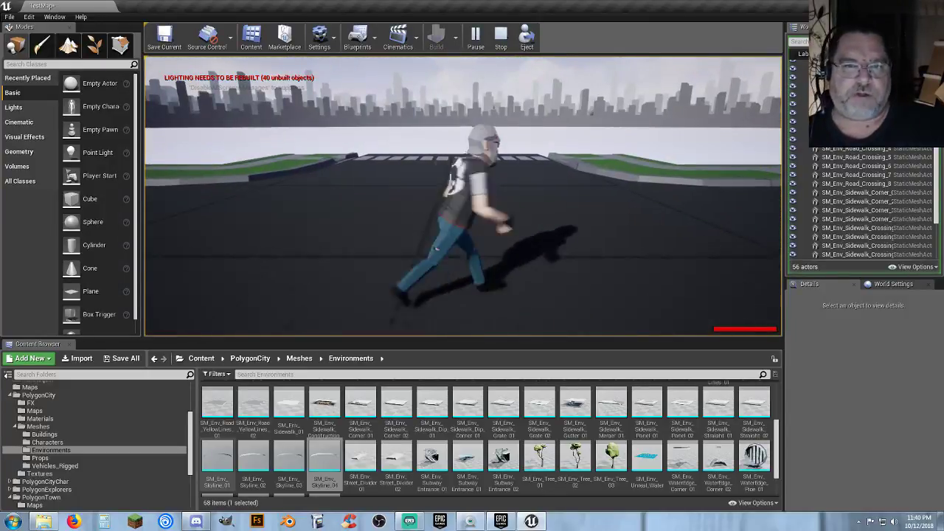
key("Escape")
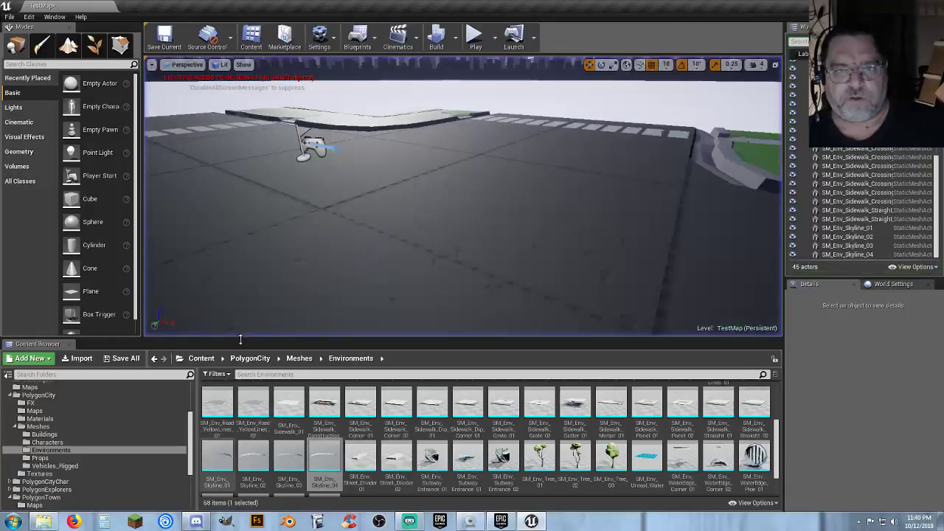
Step: Select the two road tiles and two straight sidewalks at the negative X end of the intersection and duplicate them
right_click_drag(405, 254, 336, 295)
key("s")
key("d")
right_click_drag(537, 230, 463, 221)
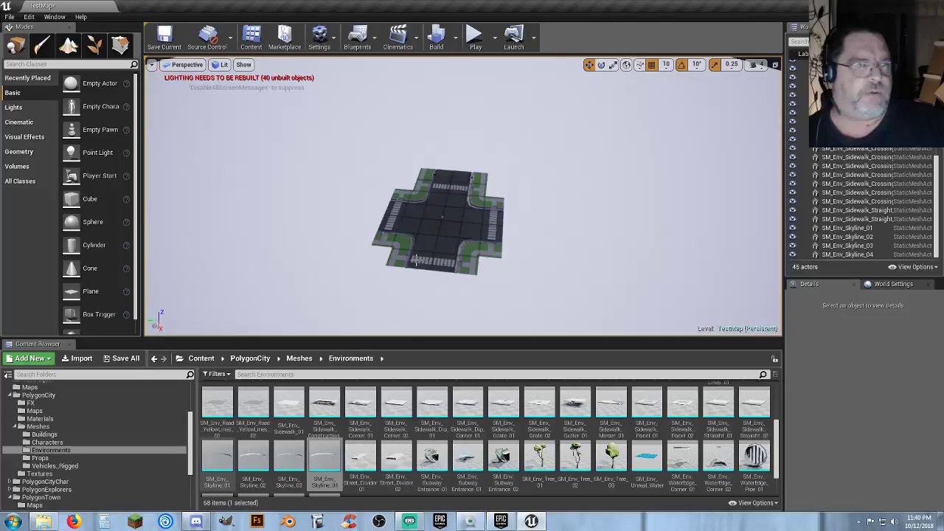
right_click_drag(415, 259, 403, 292)
key("w")
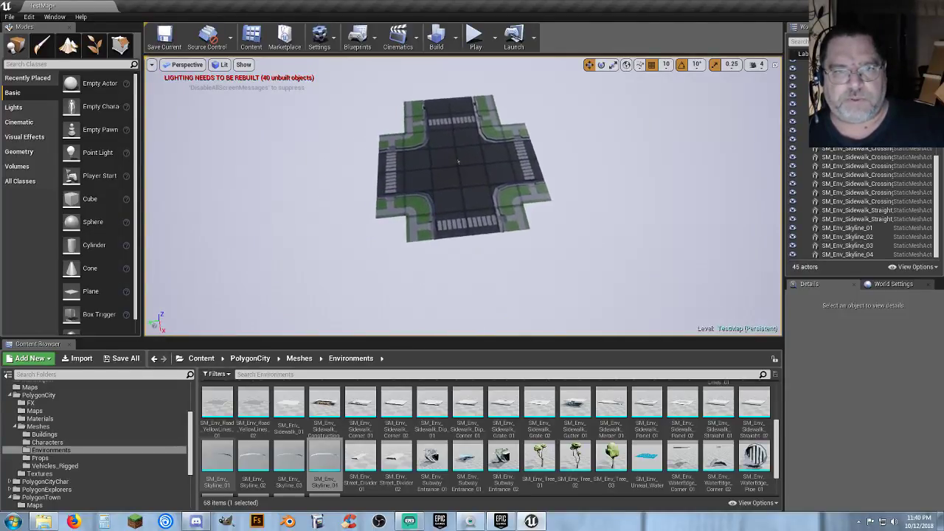
right_click_drag(458, 161, 490, 196)
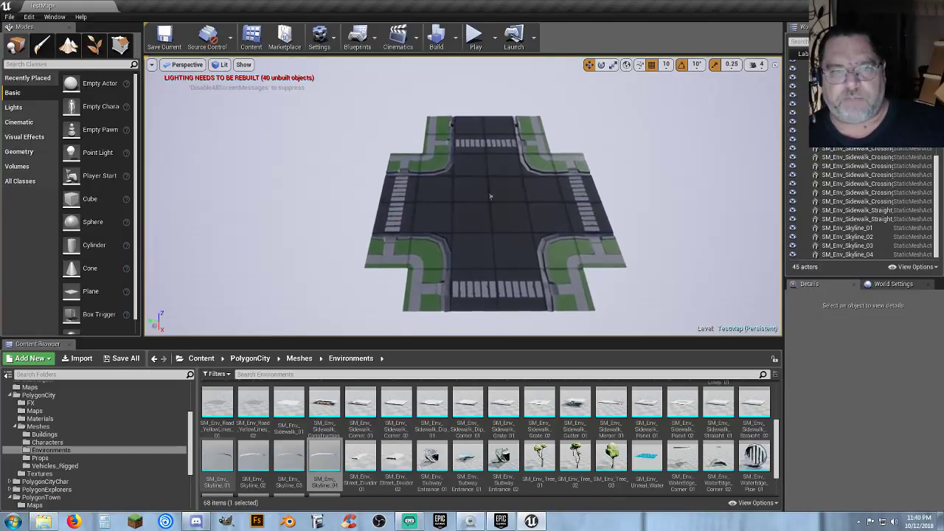
key("w")
right_click_drag(409, 173, 409, 172)
left_click(434, 119)
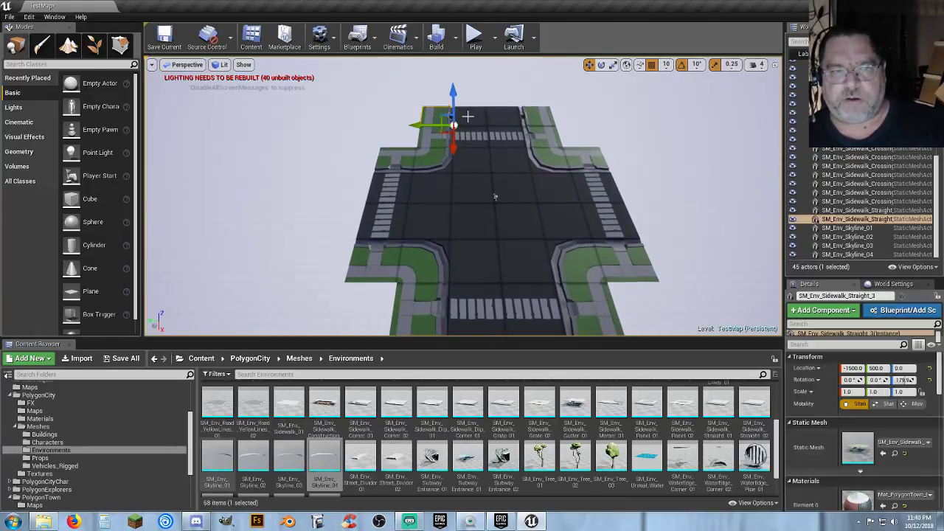
left_click(483, 115, "ctrl")
key("ctrl+z")
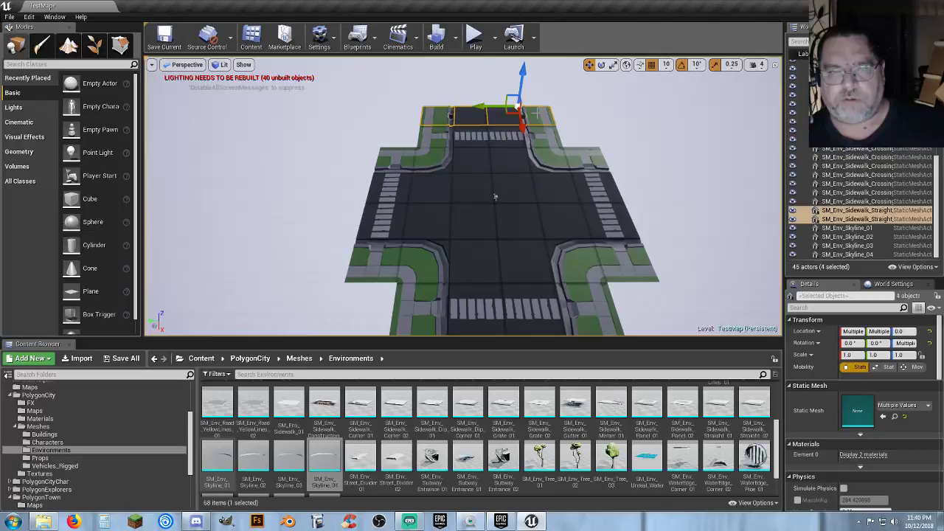
key("ctrl+z")
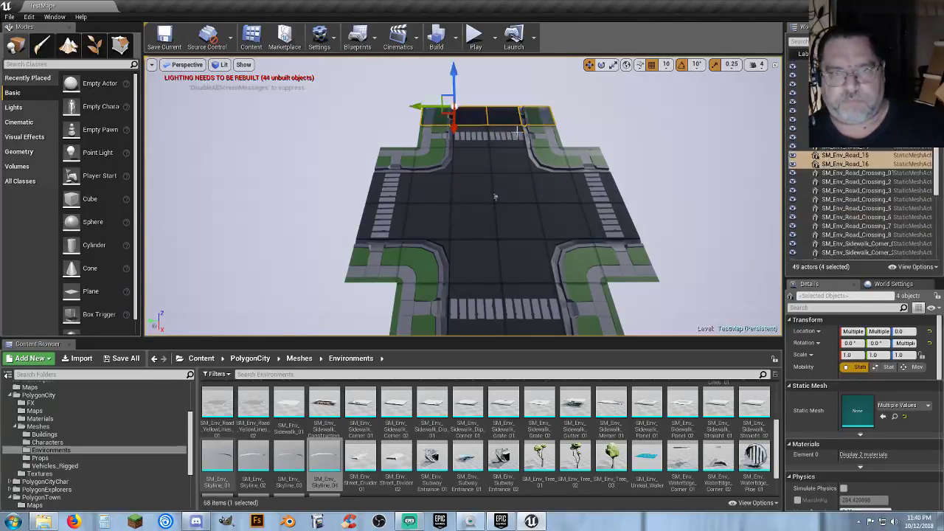
Step: Move the duplicated strip along X to the opposite side, flush with the outer edge of the arm beyond its crossing
left_click_drag(455, 130, 471, 314)
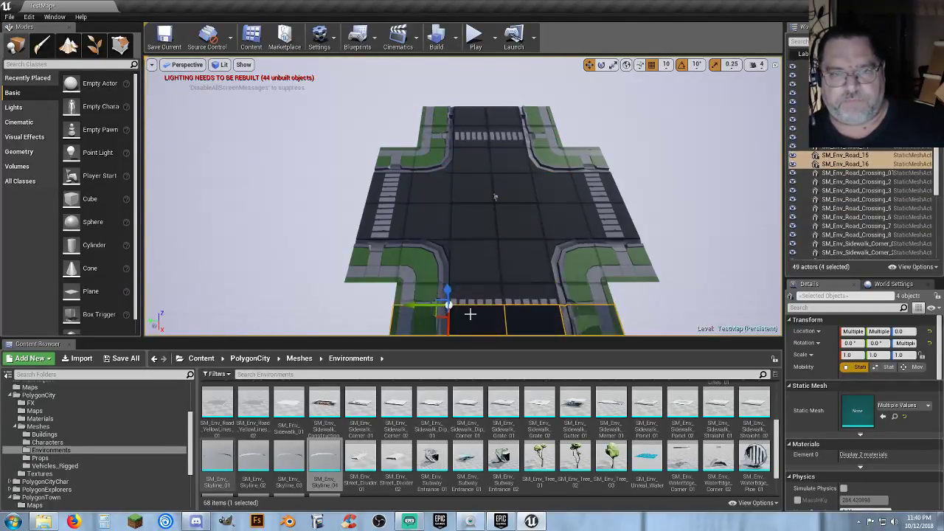
right_click_drag(494, 196, 544, 261)
right_click_drag(472, 272, 522, 190)
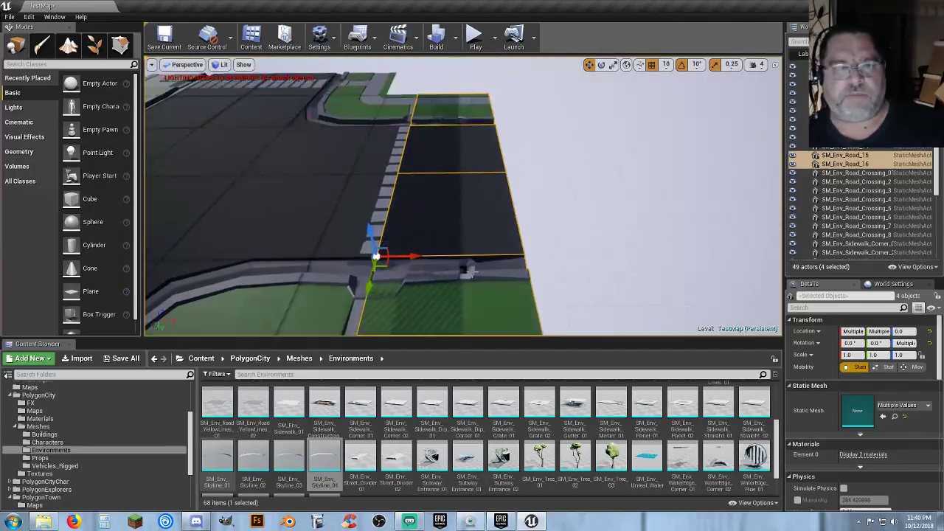
left_click_drag(417, 258, 500, 255)
scroll(510, 207, "down", 10)
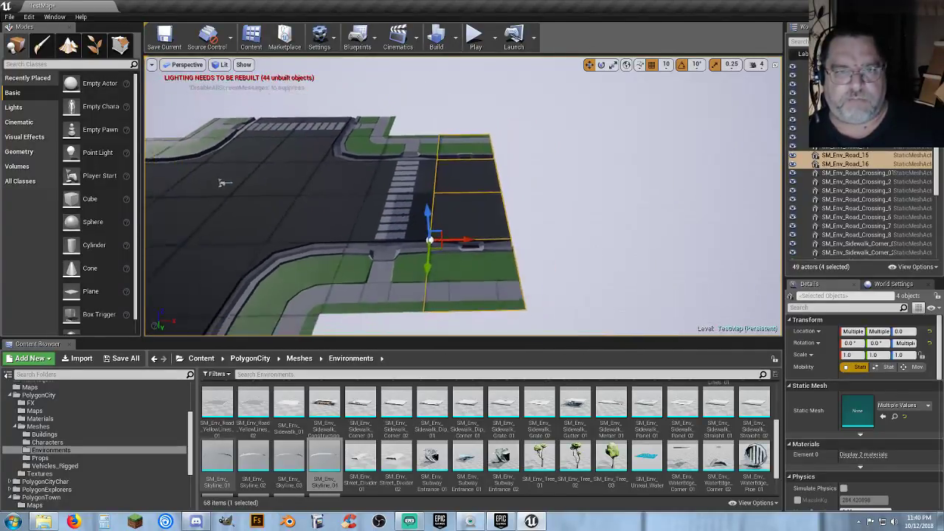
Step: Add the two road tiles and two sidewalks ending the negative X arm to the selection and duplicate all eight meshes
right_click_drag(373, 213, 362, 213)
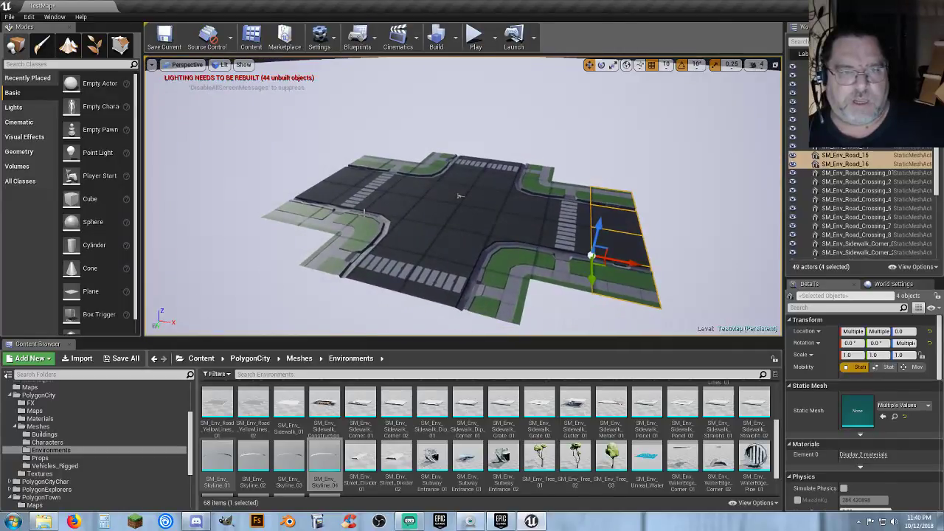
left_click(371, 161, "ctrl")
key("ctrl+z")
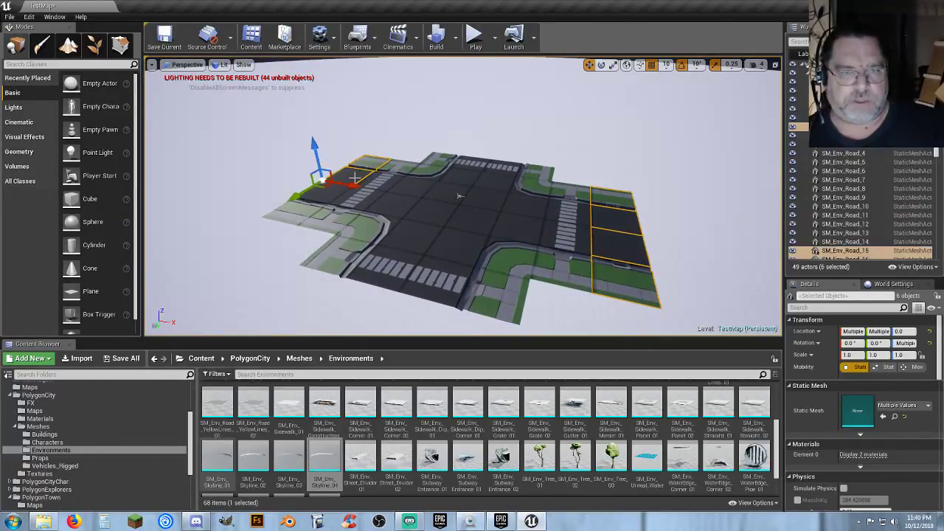
key("ctrl+z")
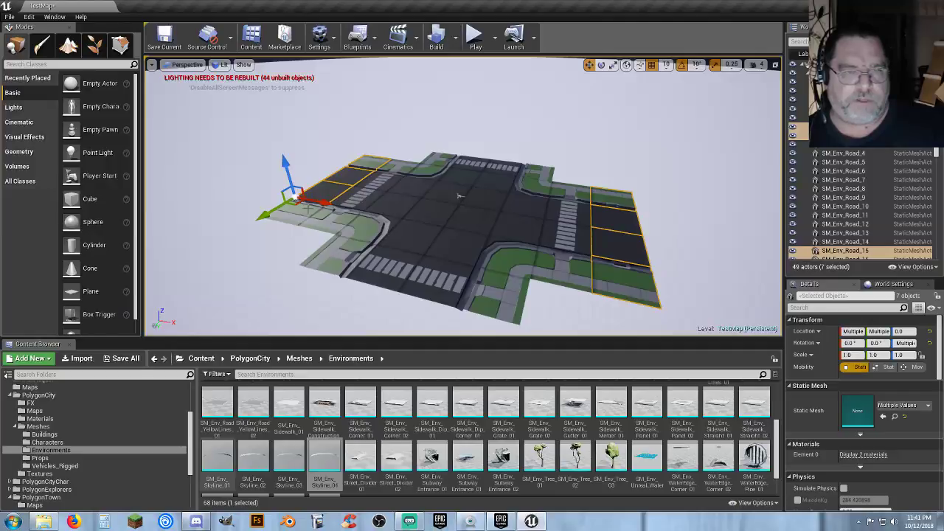
key("ctrl+z")
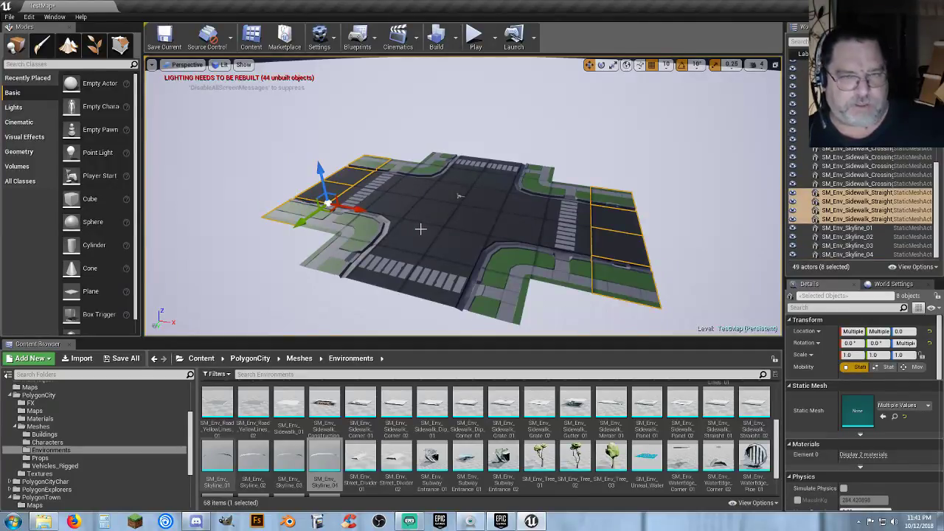
key("ctrl+z")
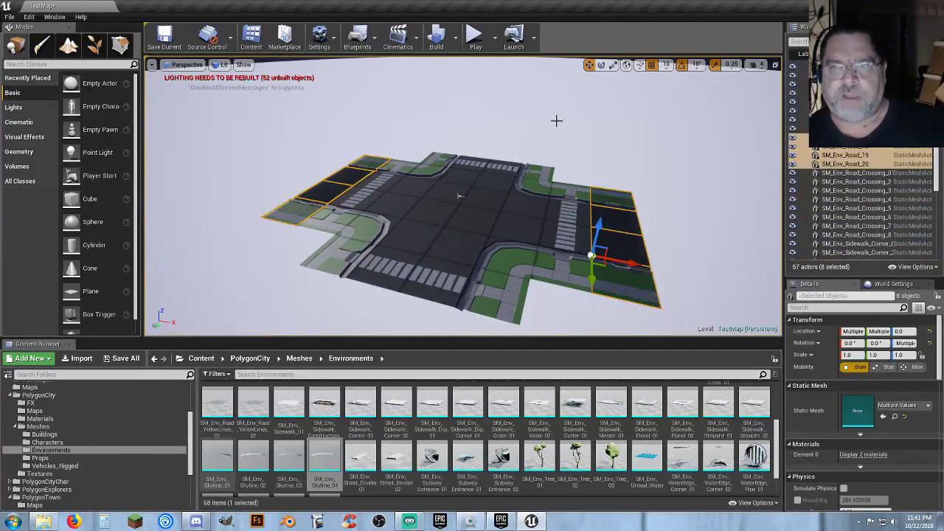
Step: Rotate the eight duplicated meshes 90° about the Z axis and return to the Move tool
left_click(601, 66)
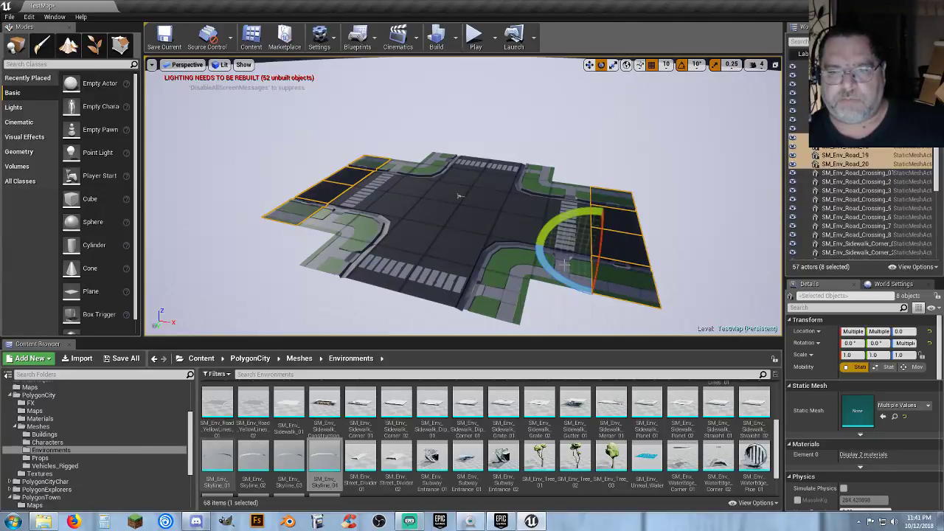
left_click_drag(559, 278, 618, 318)
left_click(590, 64)
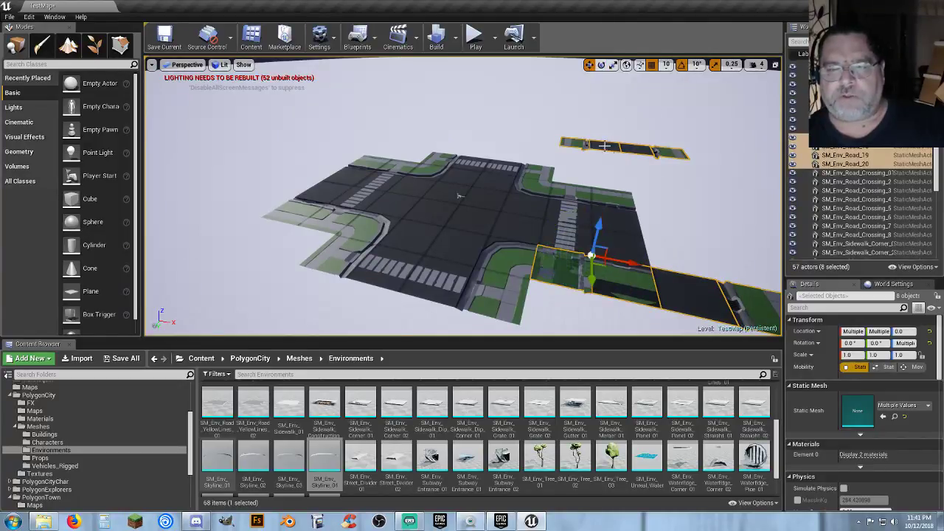
Step: Move the rotated strips along Y until they are level with the outer ends of the two unextended arms
scroll(317, 103, "up", 5)
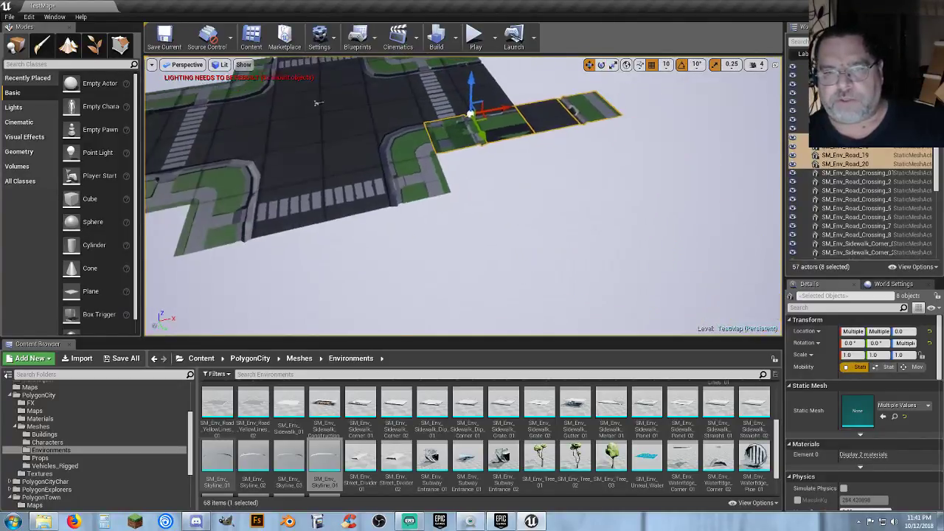
scroll(332, 193, "down", 4)
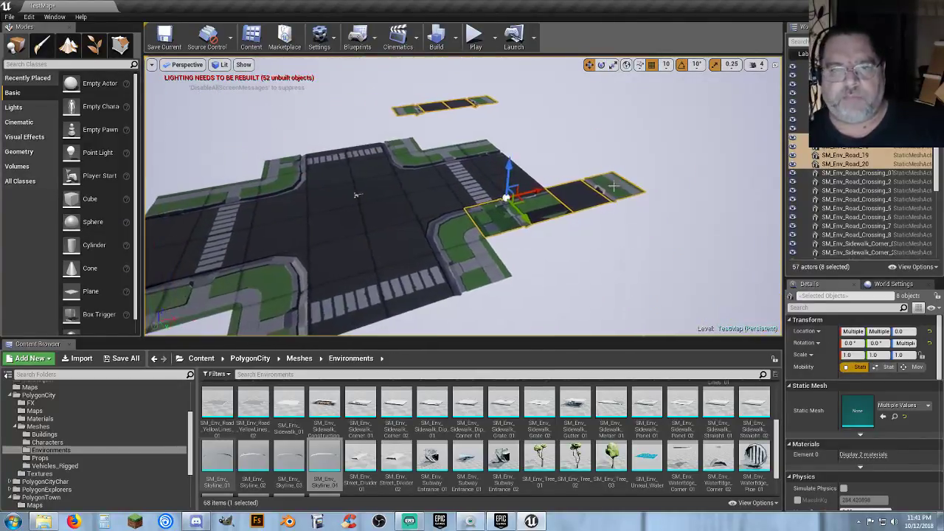
left_click_drag(525, 219, 575, 315)
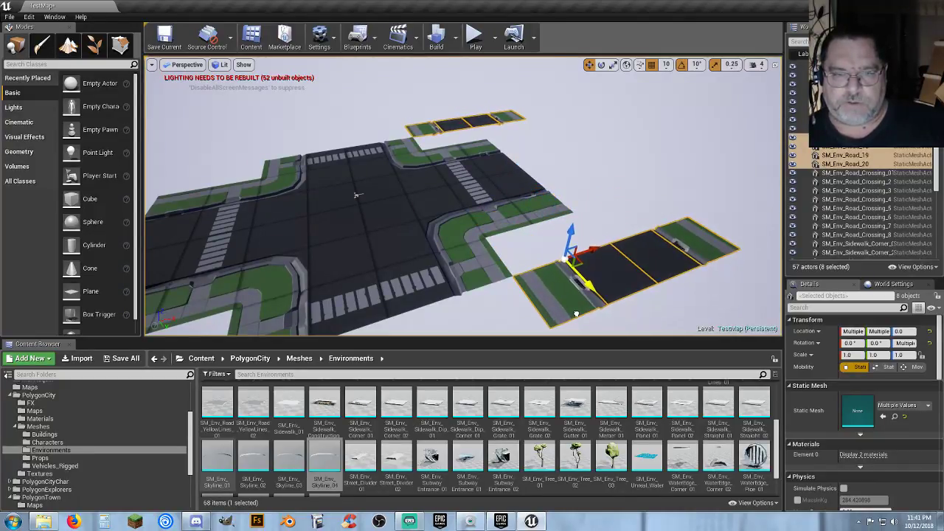
Step: Slide the rotated strips along X until their roads and sidewalks line up with the two remaining arms
right_click_drag(562, 310, 774, 317)
right_click_drag(472, 317, 472, 318)
key("s")
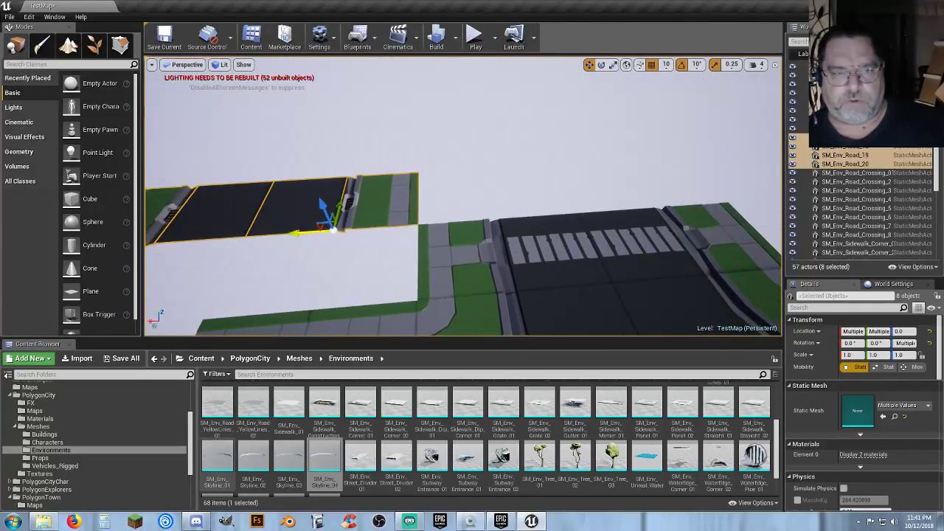
left_click_drag(332, 230, 627, 228)
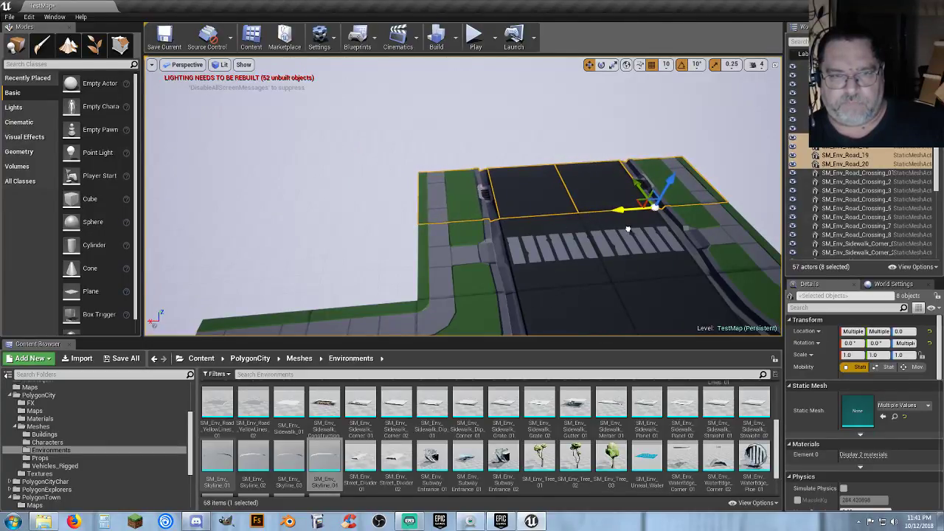
key("w")
key("d")
right_click_drag(577, 270, 442, 271)
key("s")
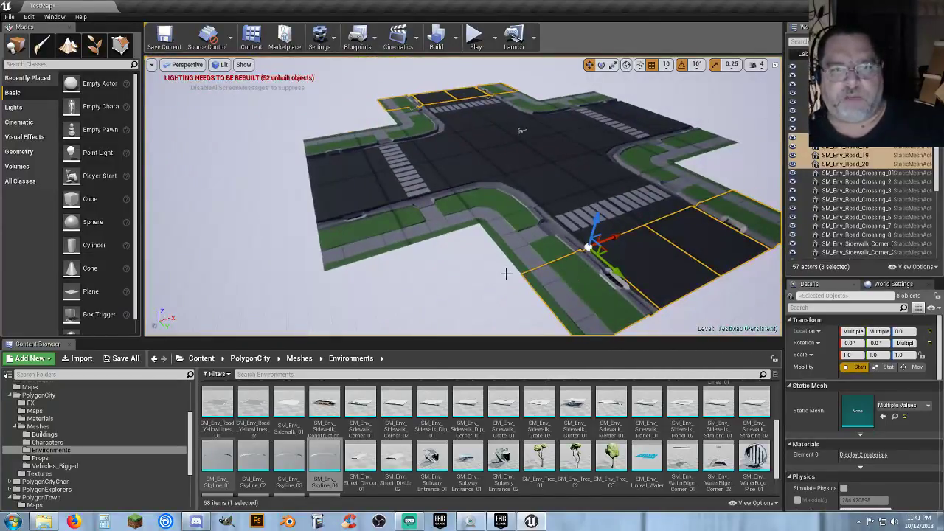
Step: Deselect the rotated strips and create a new folder in the World Outliner
left_click(485, 266)
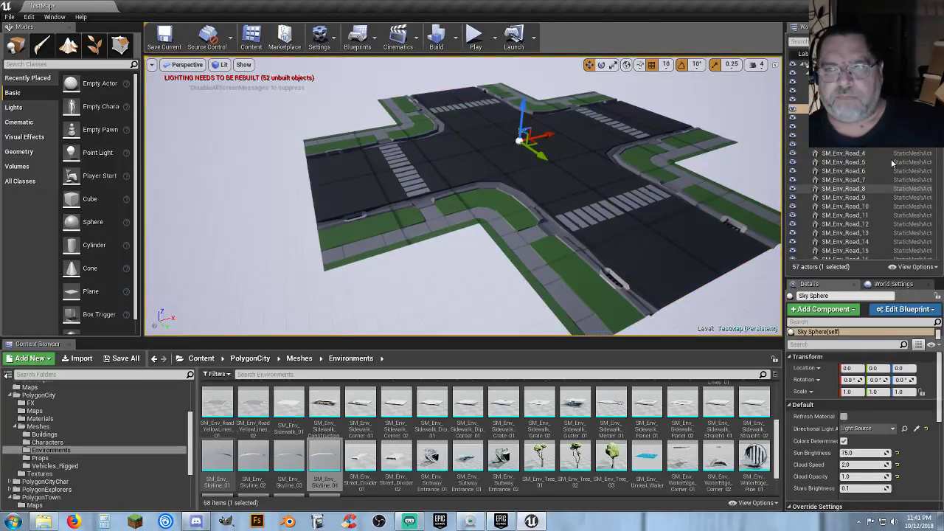
scroll(863, 158, "down", 3)
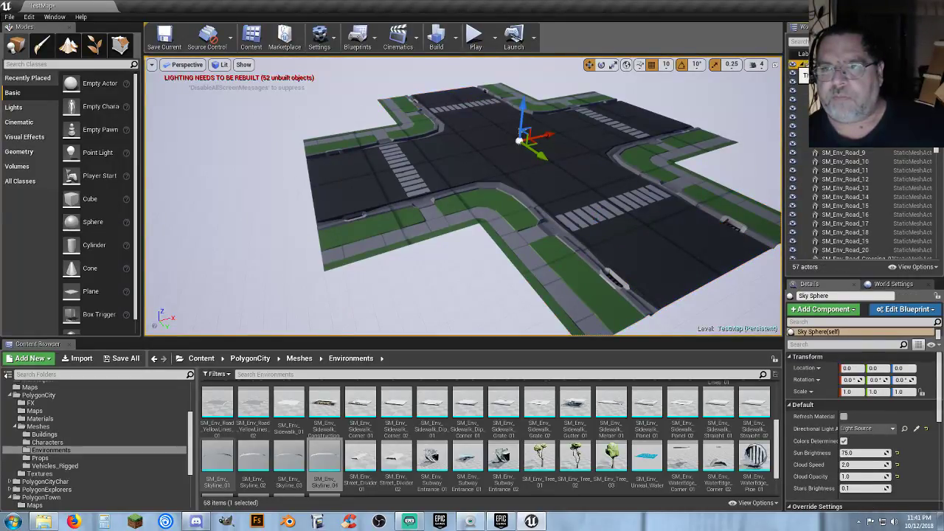
key("Escape")
left_click(855, 74)
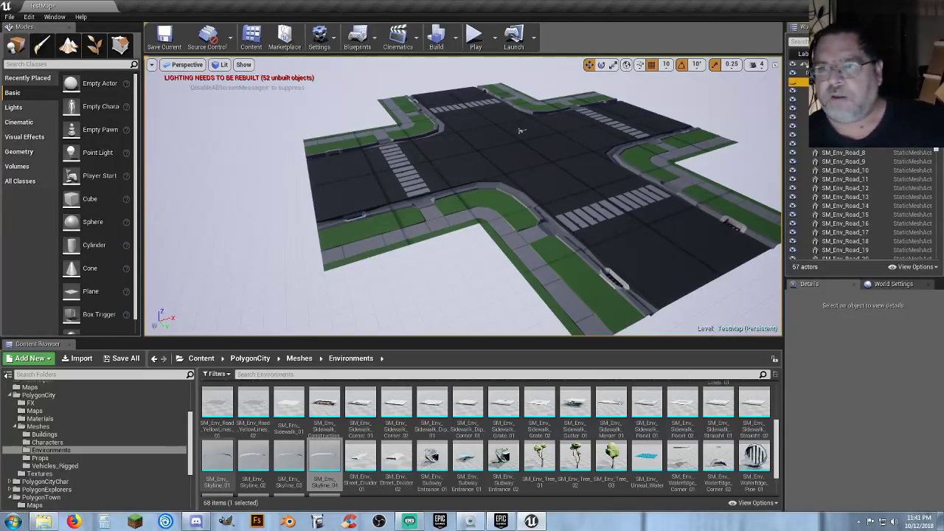
Step: Move all road, crossing and sidewalk meshes, from SM_Env_Road_01 through the last SM_Env_Sidewalk_Straight, into the new outliner folder
left_click(840, 82)
scroll(858, 190, "down", 12)
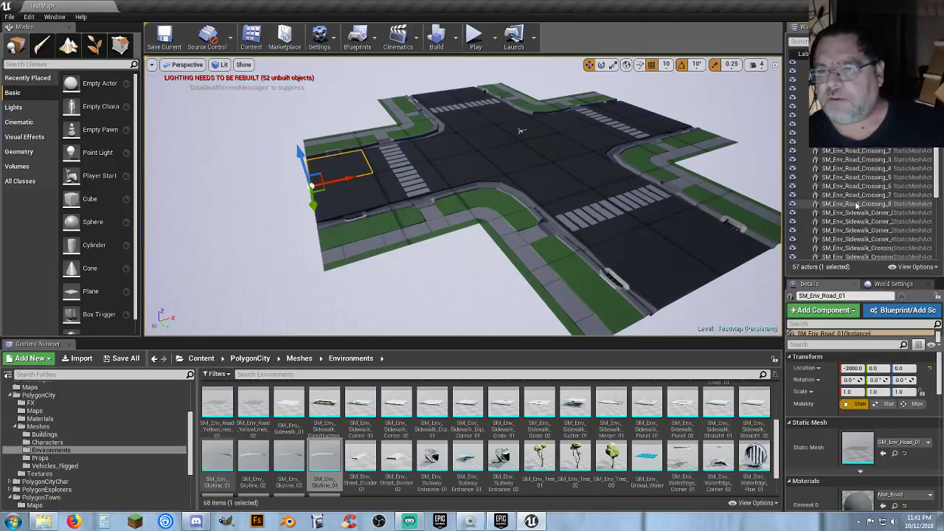
scroll(859, 213, "down", 4)
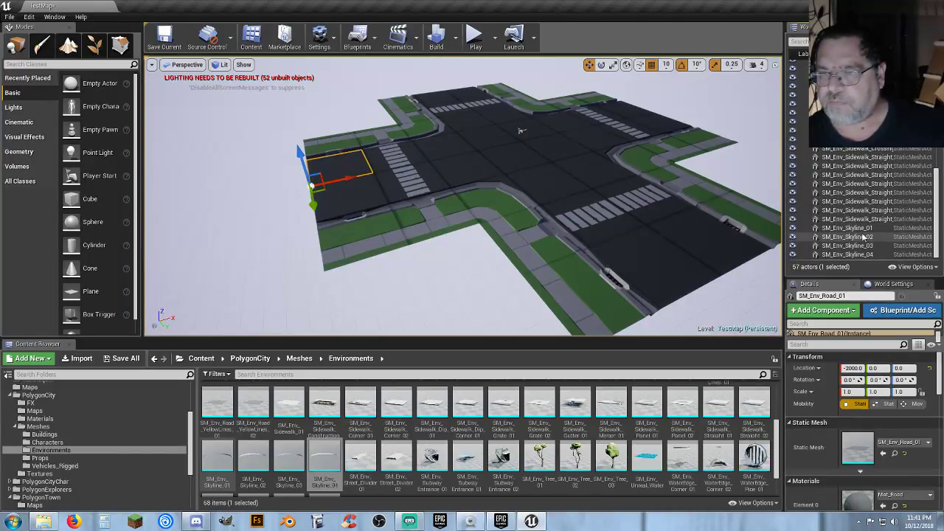
left_click(870, 220, "shift")
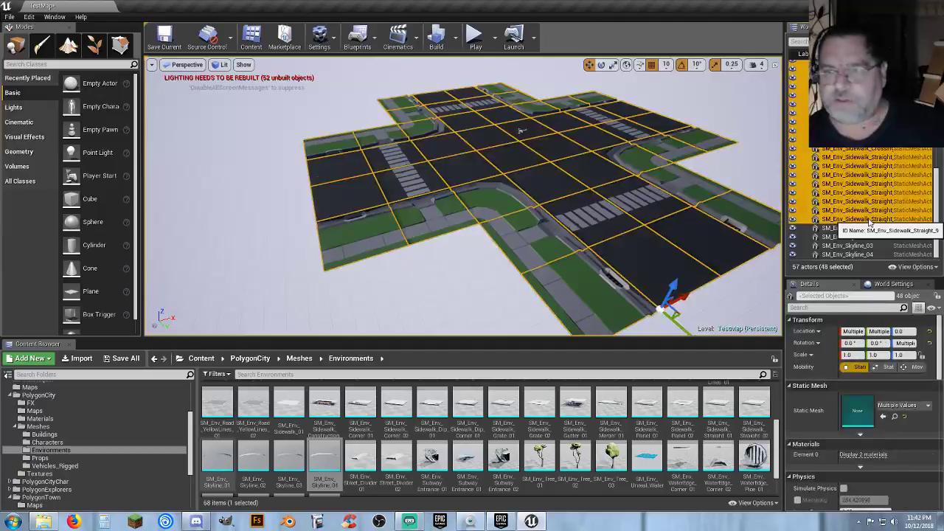
scroll(887, 203, "up", 4)
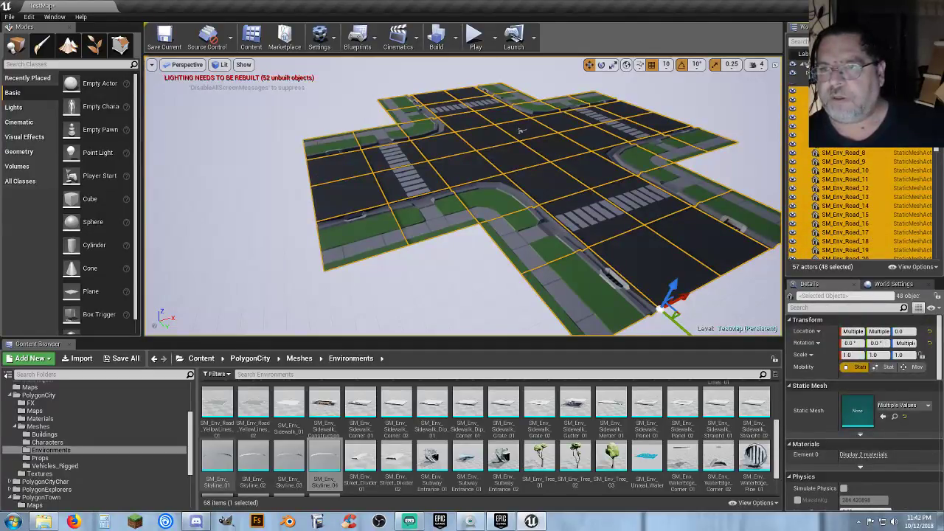
left_click_drag(846, 135, 845, 111)
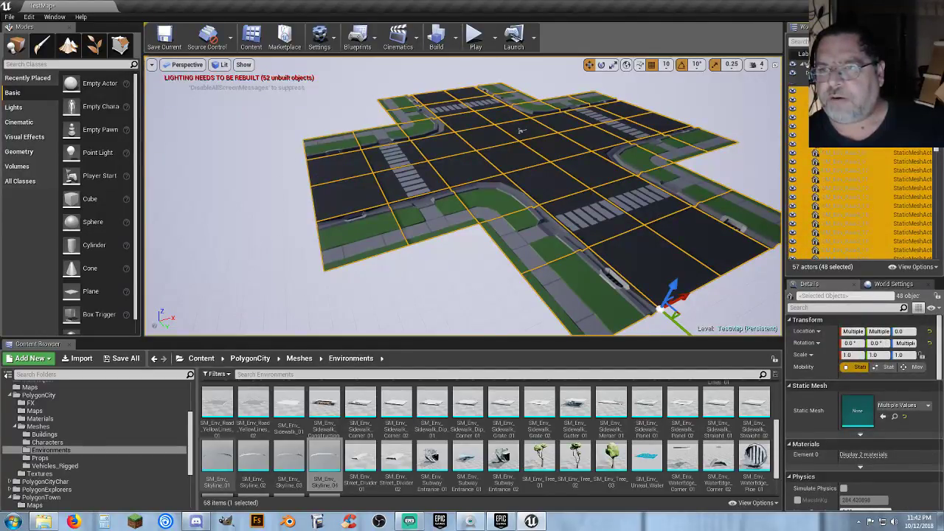
key("Escape")
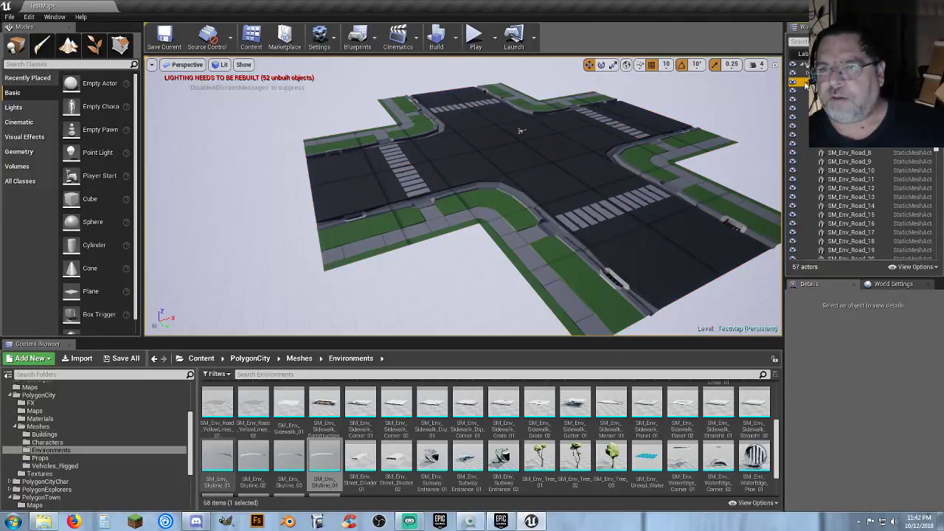
Step: Collapse the street mesh folder and file the four SM_Env_Skyline meshes in an outliner folder
left_click(808, 82)
left_click(520, 131)
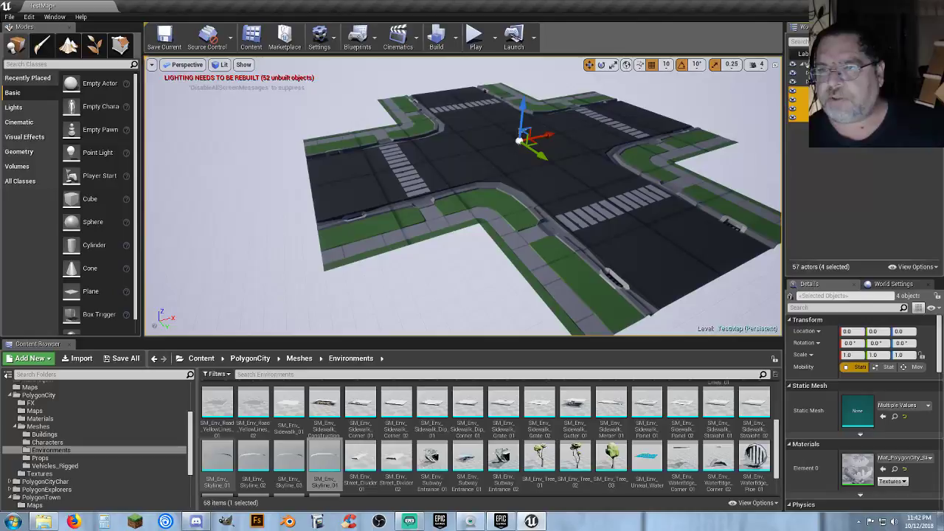
key("Escape")
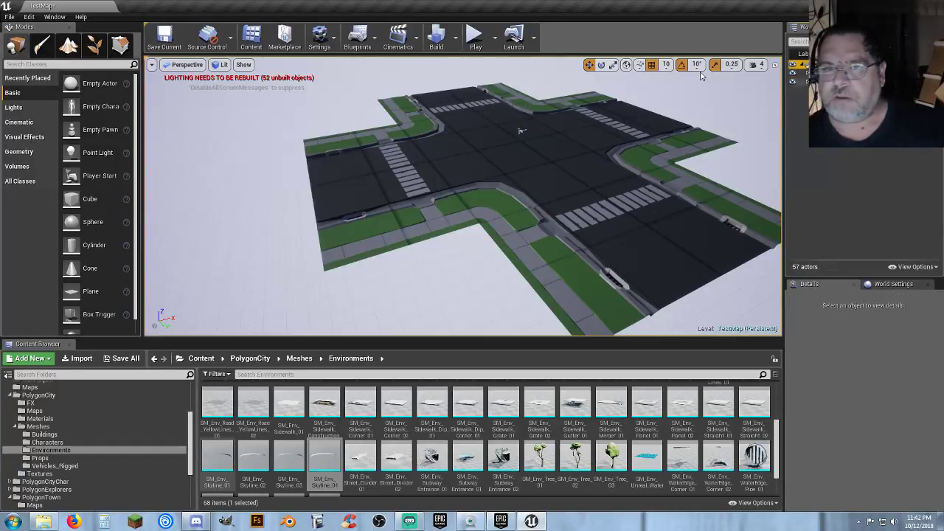
Step: Play the level, run the character across the crosswalks and sidewalks of all the intersection's arms, and end the play session
left_click(475, 37)
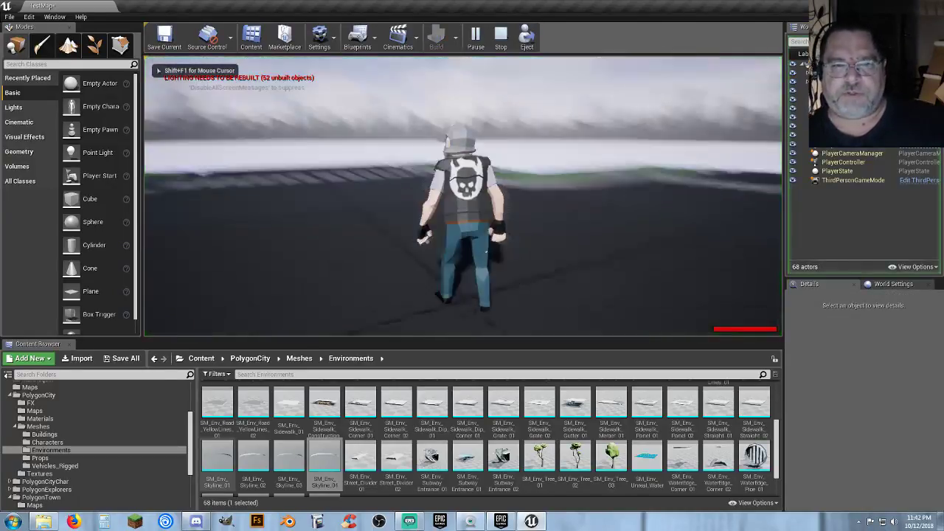
key("w")
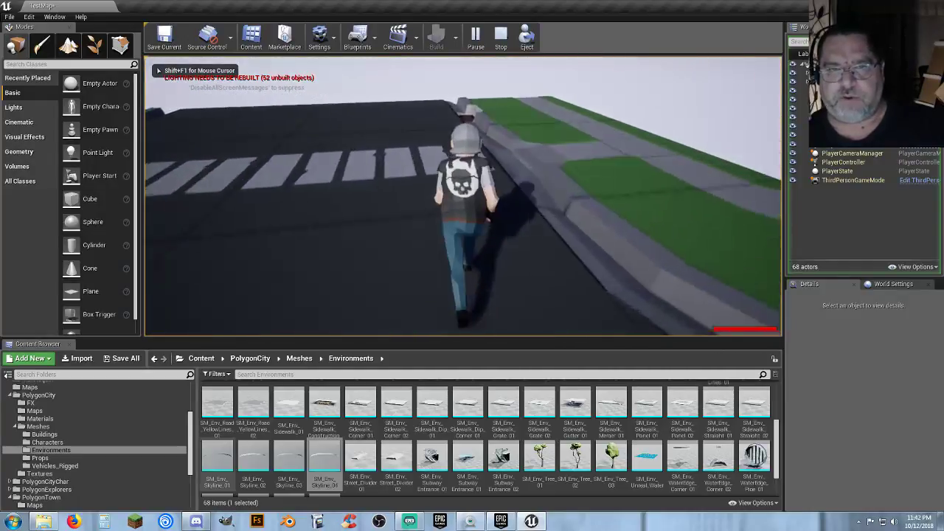
key("w")
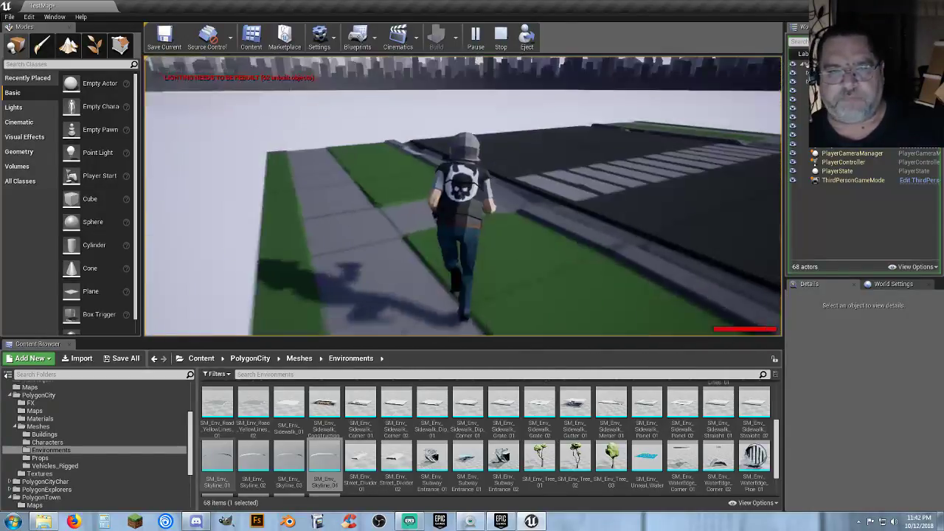
key("w")
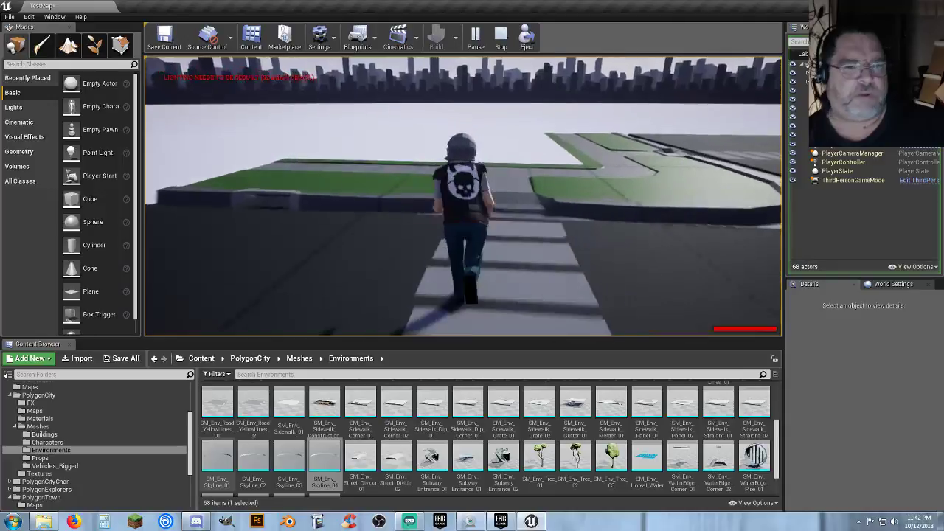
key("w")
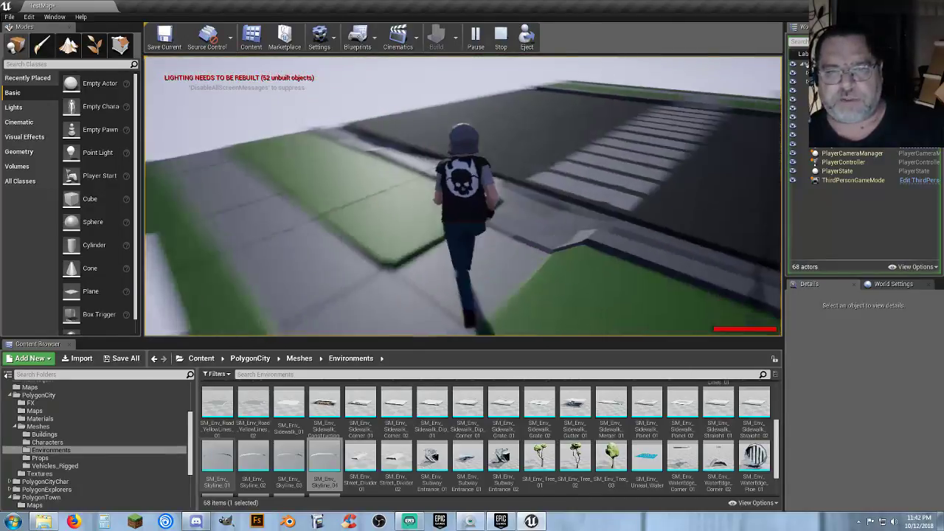
key("w")
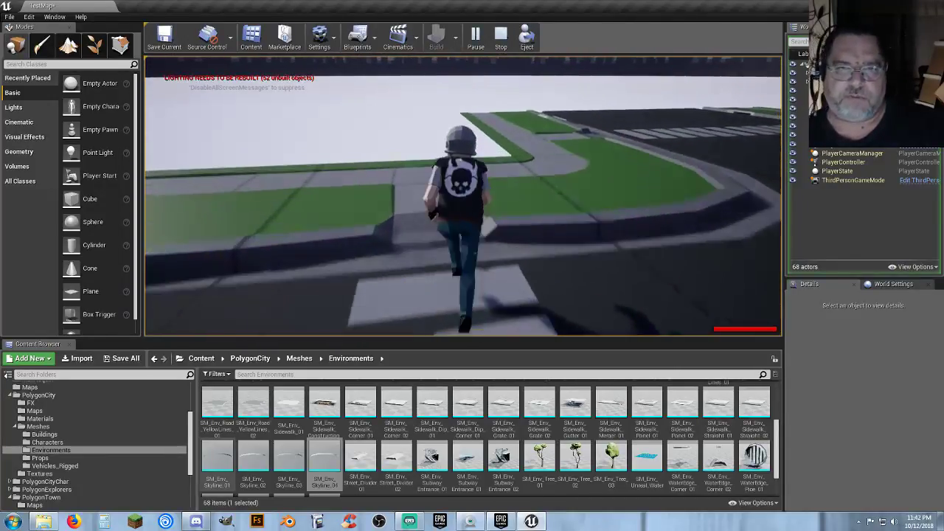
key("w")
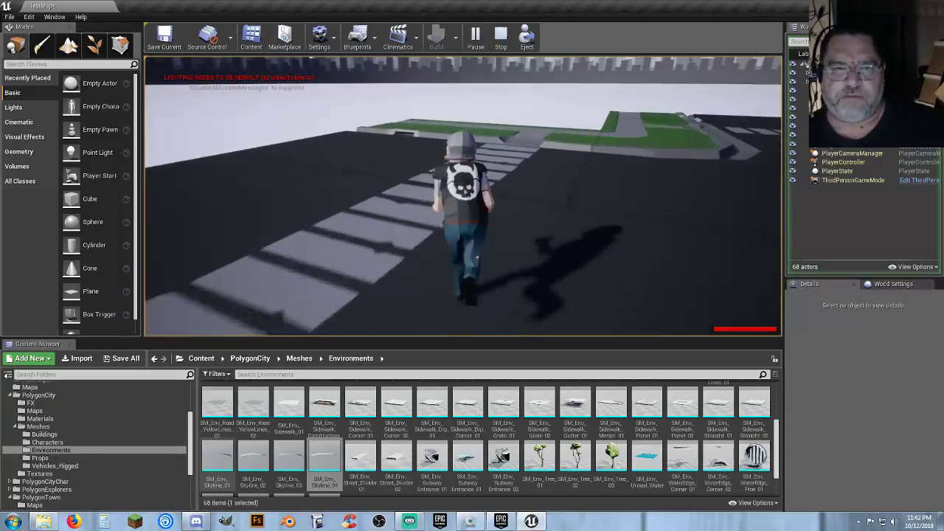
key("w")
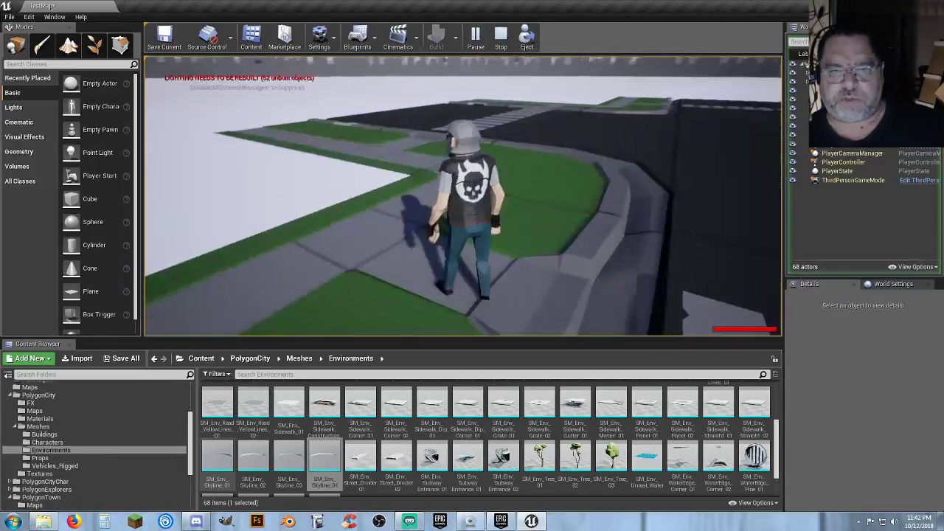
key("w")
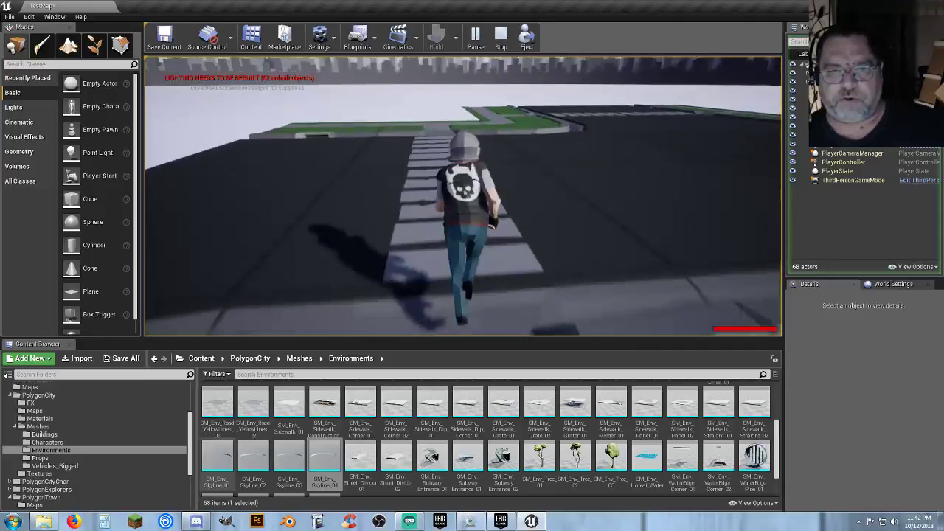
key("w")
key("s")
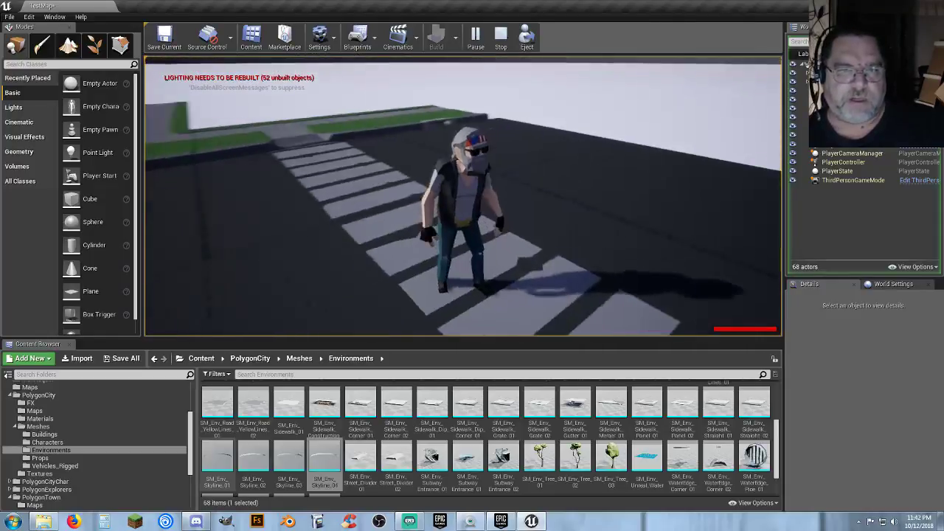
key("w")
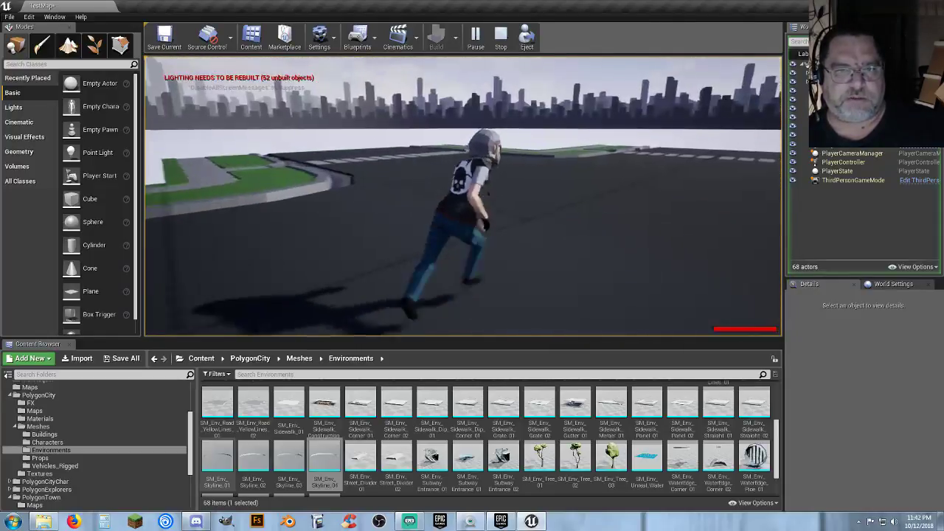
key("Escape")
Step: Build the lighting for the whole intersection and close the message log
key("s")
mouse_move(488, 194)
right_mouse_down()
mouse_move(517, 280)
mouse_move(483, 247)
mouse_move(468, 187)
mouse_move(534, 221)
mouse_move(568, 224)
mouse_move(478, 193)
right_mouse_up()
key("s")
key("a")
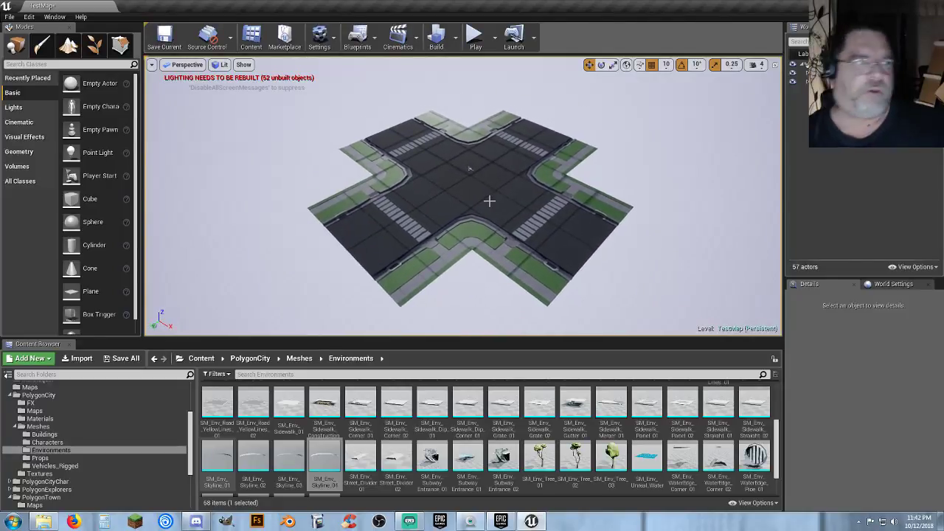
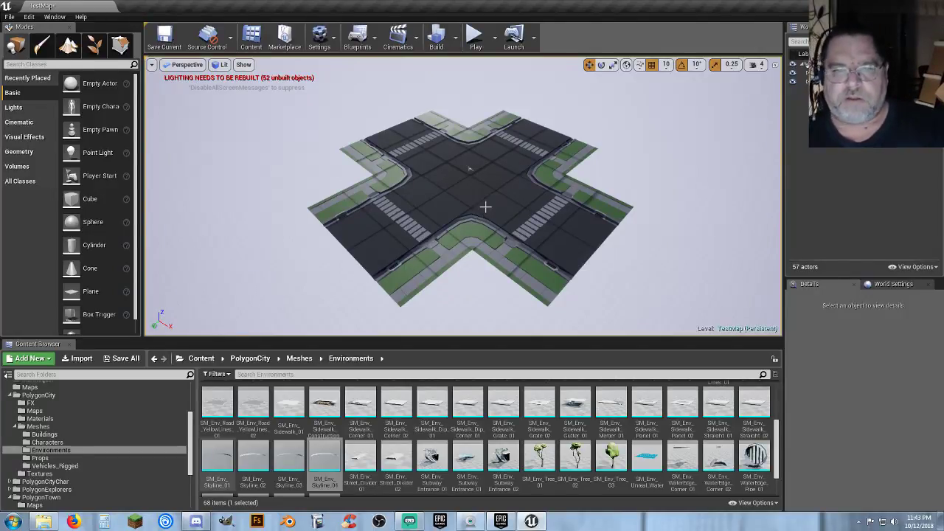
right_click_drag(485, 207, 501, 224)
key("w")
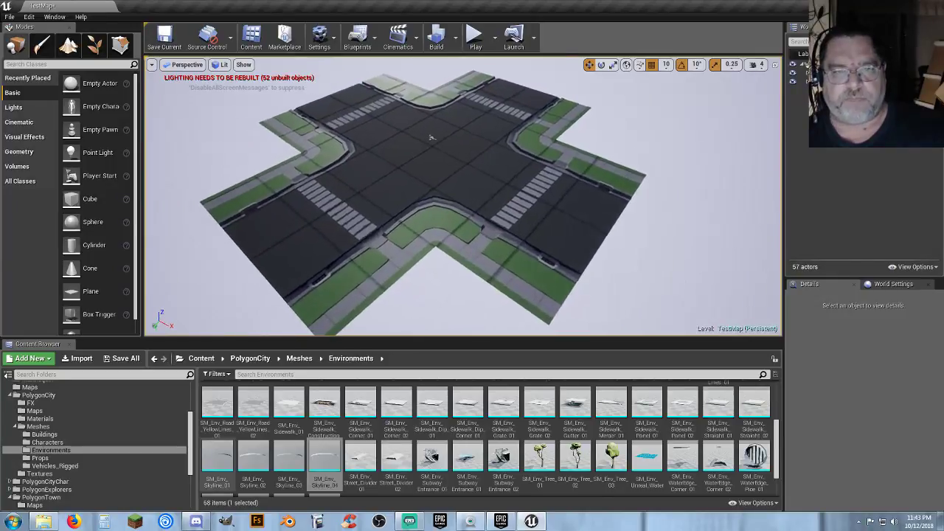
left_click(438, 46)
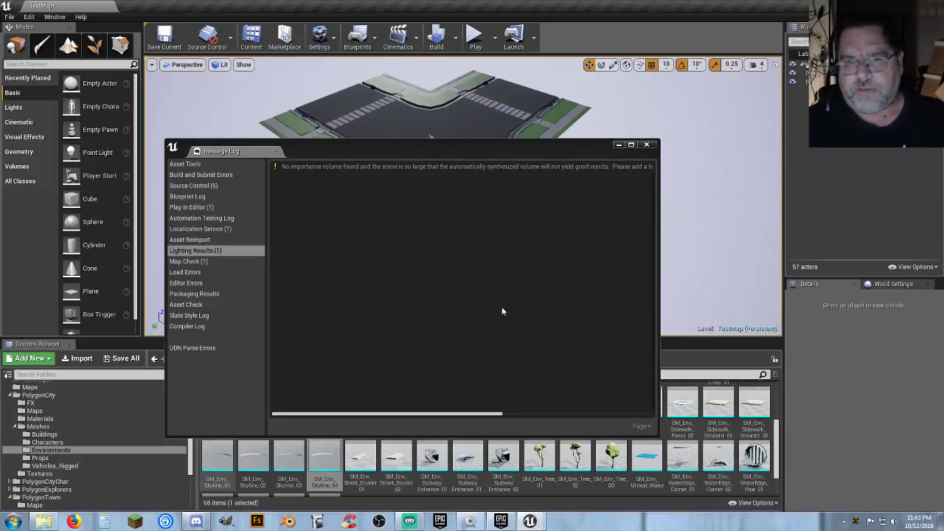
left_click(645, 144)
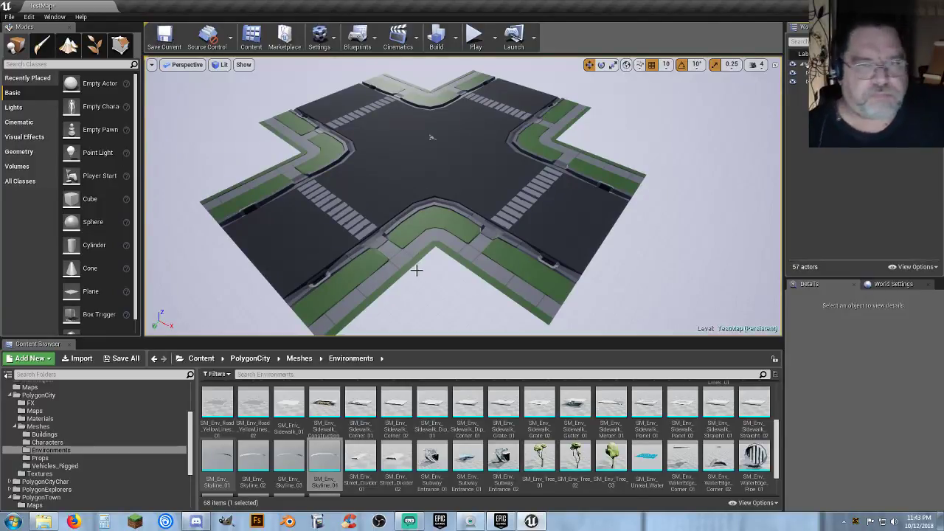
Step: Play the level again to check the rebuilt lighting on the streets and sidewalks, and end the play session
left_click(475, 33)
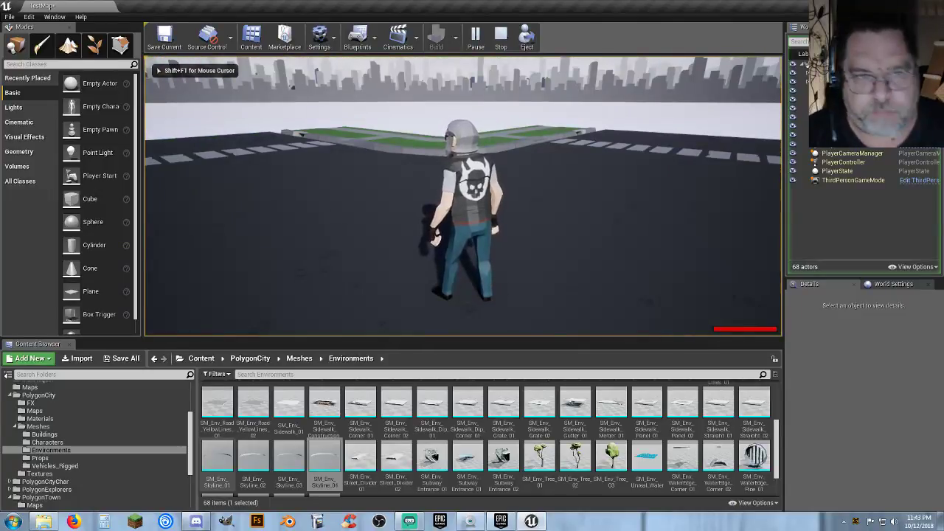
key("w")
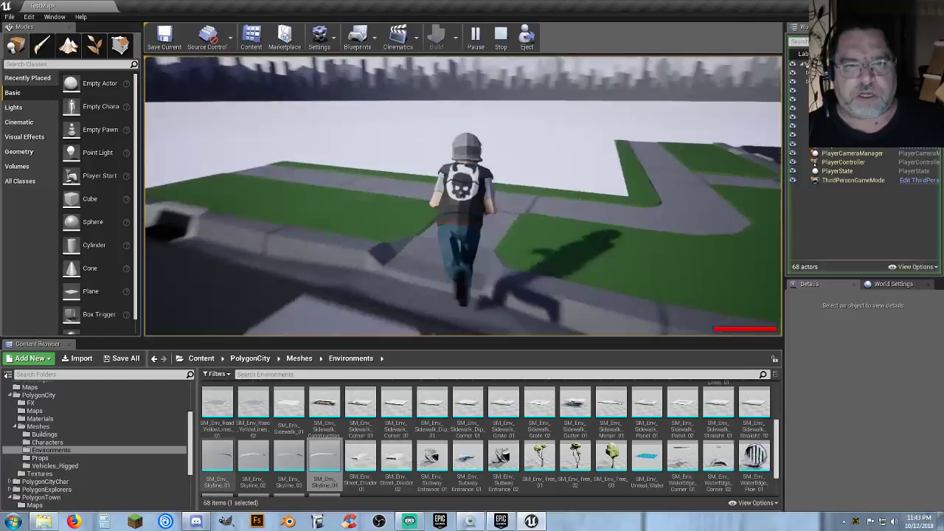
key("a")
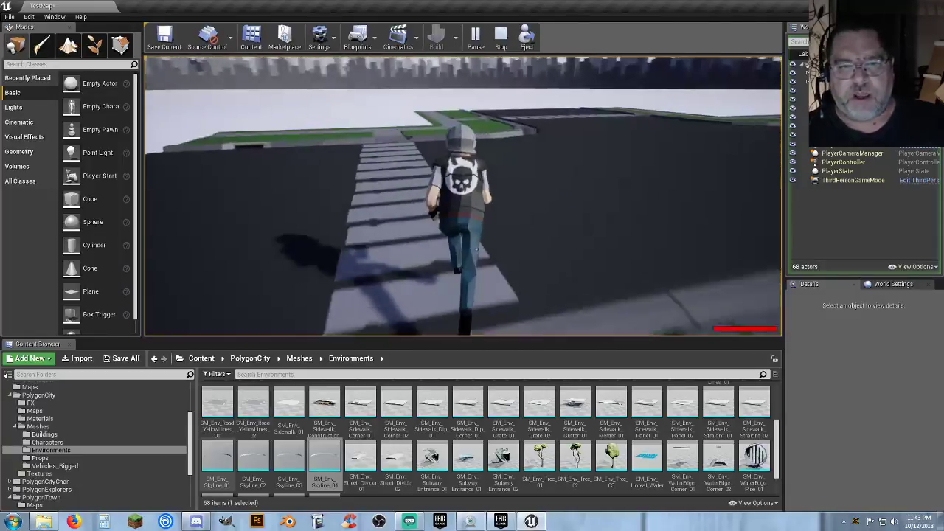
key("d")
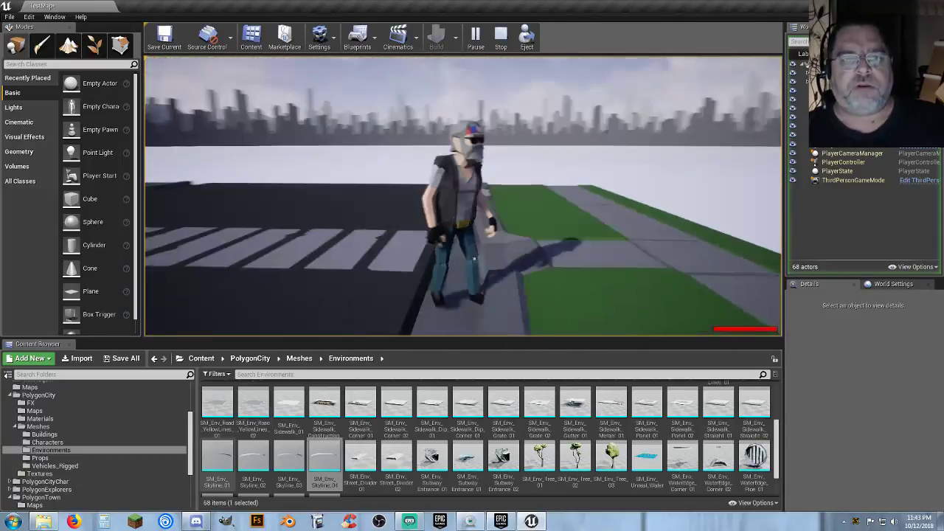
key("Escape")
Step: Examine the skyline ring and the empty ground between it and the ends of the intersection's arms
right_click_drag(433, 223, 457, 177)
key("s")
key("w")
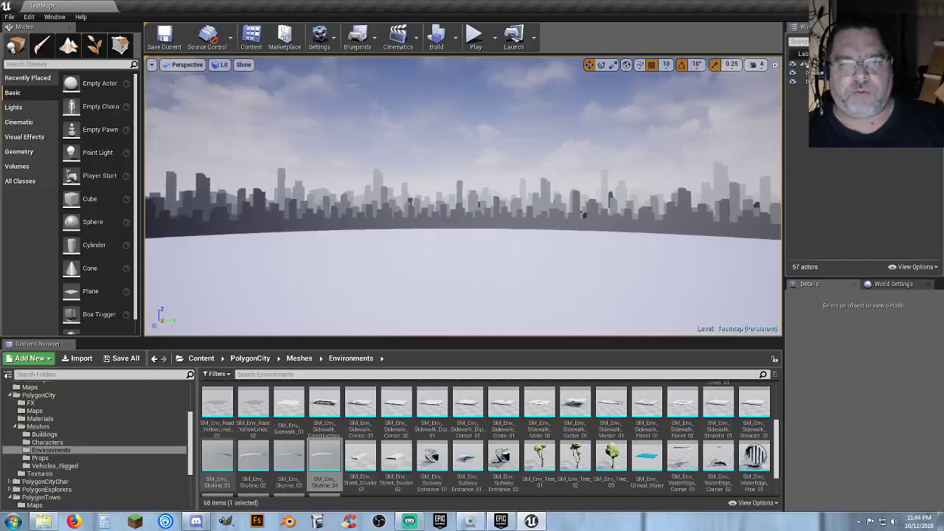
right_click_drag(466, 243, 472, 217)
key("w")
right_click_drag(415, 319, 448, 263)
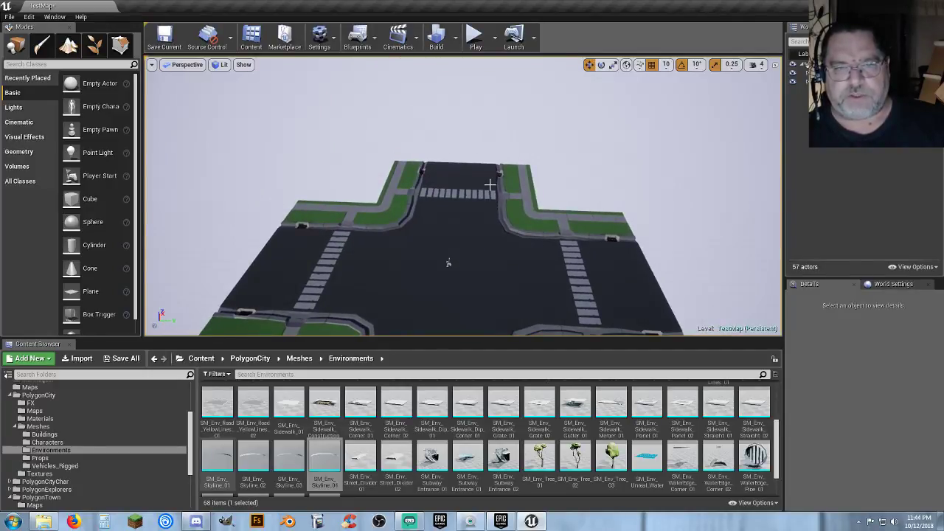
right_click_drag(448, 264, 448, 247)
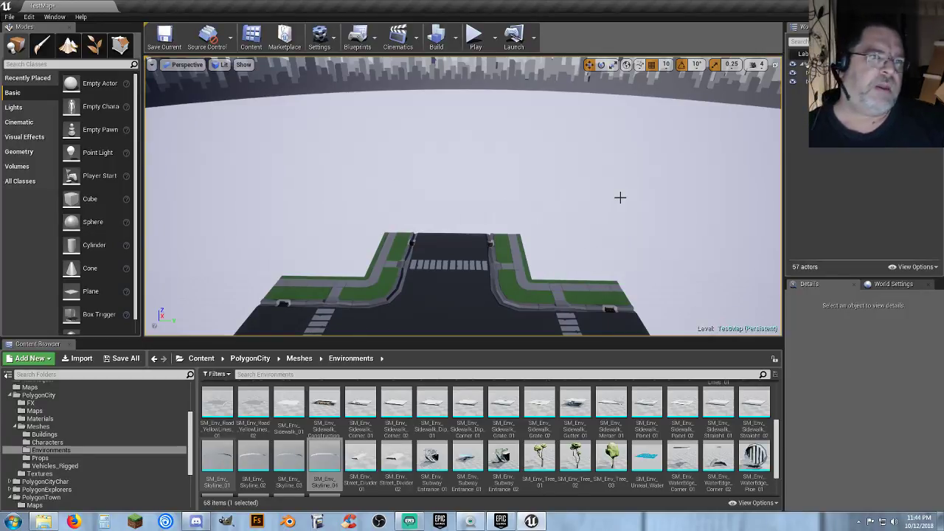
key("w")
right_click_drag(536, 247, 542, 280)
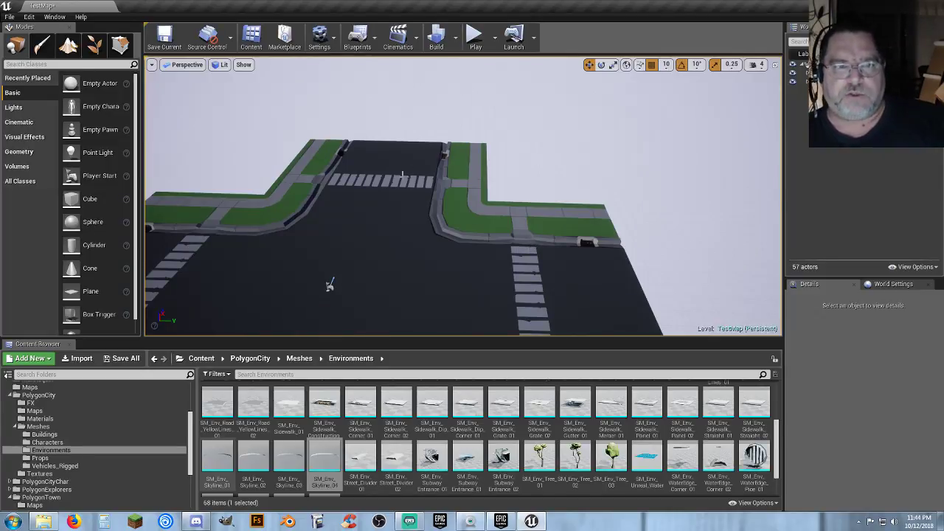
Step: Examine the intersection's arms, crosswalks and sidewalk corners from several sides
key("s")
mouse_move(403, 175)
right_mouse_down()
mouse_move(361, 185)
mouse_move(380, 192)
mouse_move(392, 182)
right_mouse_up()
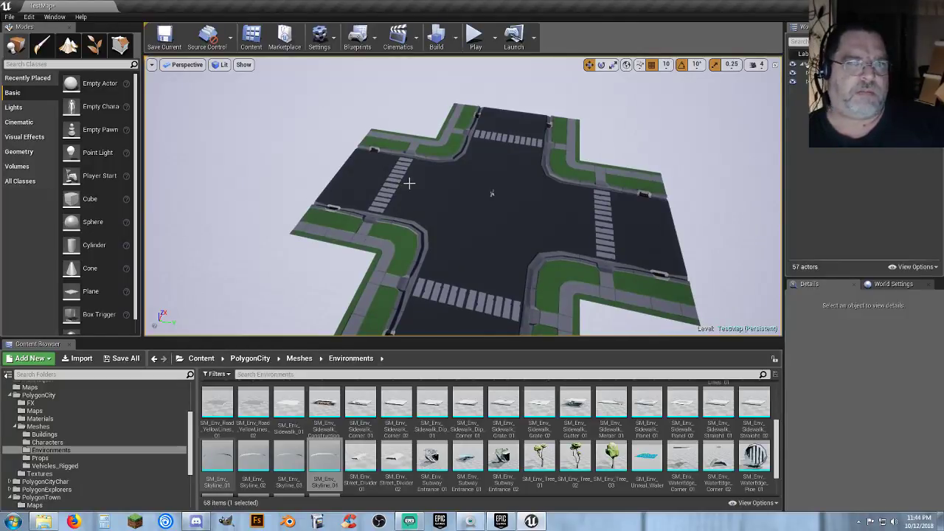
key("a")
right_click_drag(463, 196, 578, 188)
key("w")
right_click_drag(411, 184, 418, 177)
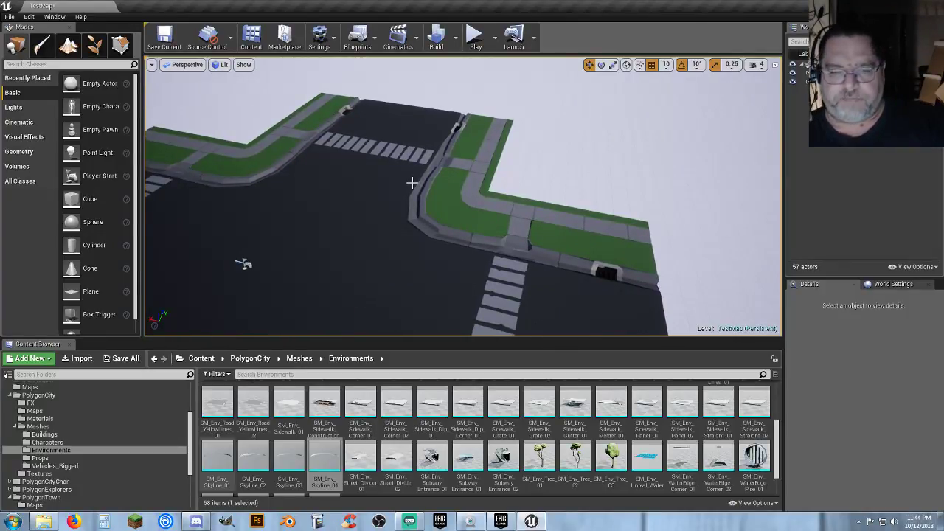
key("s")
right_click_drag(381, 201, 295, 199)
key("a")
key("s")
key("d")
right_click_drag(539, 202, 334, 332)
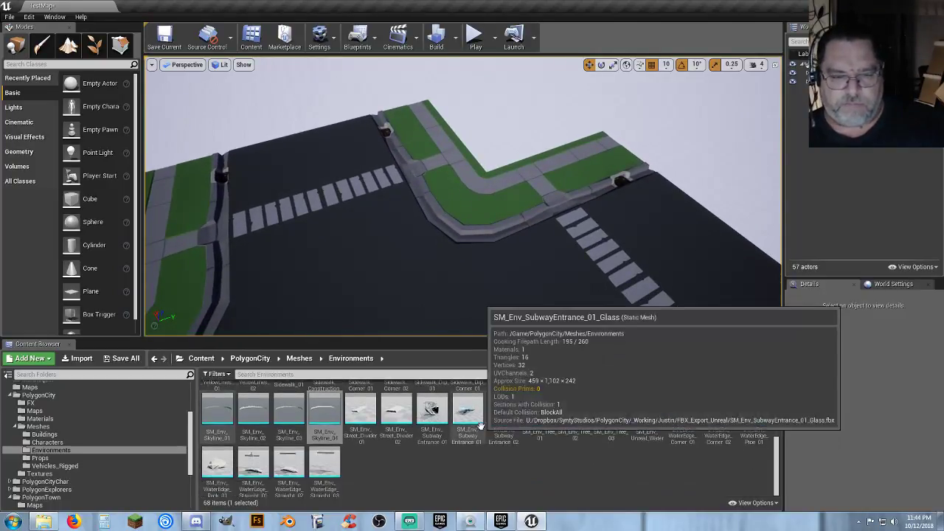
Step: Browse the PolygonTown Environment meshes for paths, roads, sidewalks and trees that could extend the scene
scroll(472, 428, "up", 3)
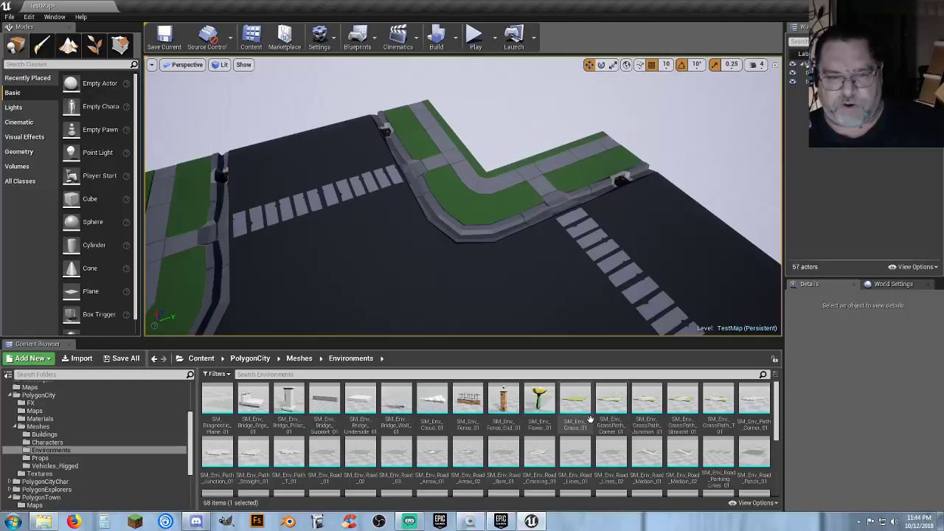
left_click(16, 427)
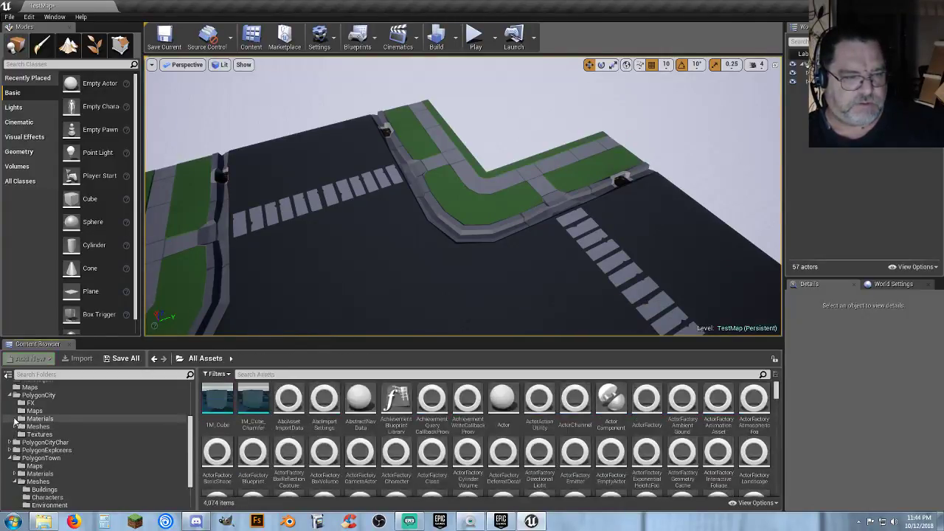
left_click(10, 395)
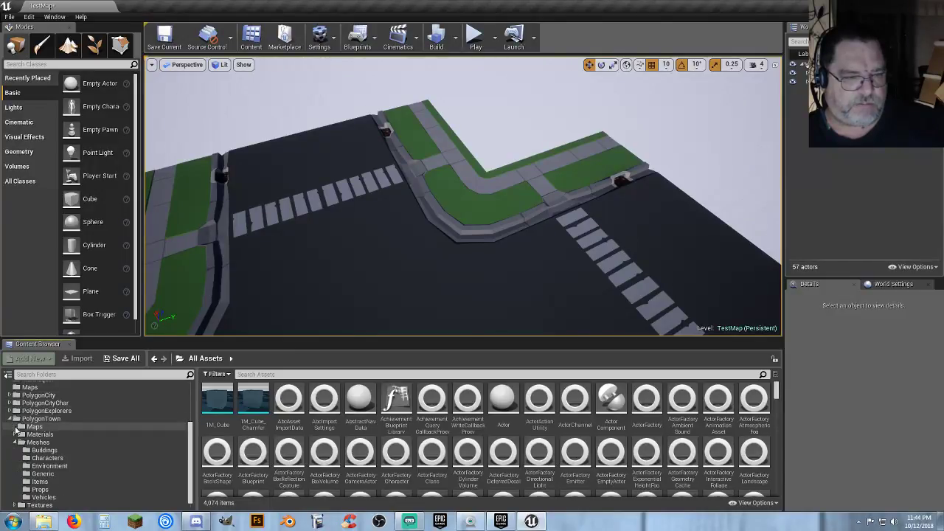
left_click(47, 466)
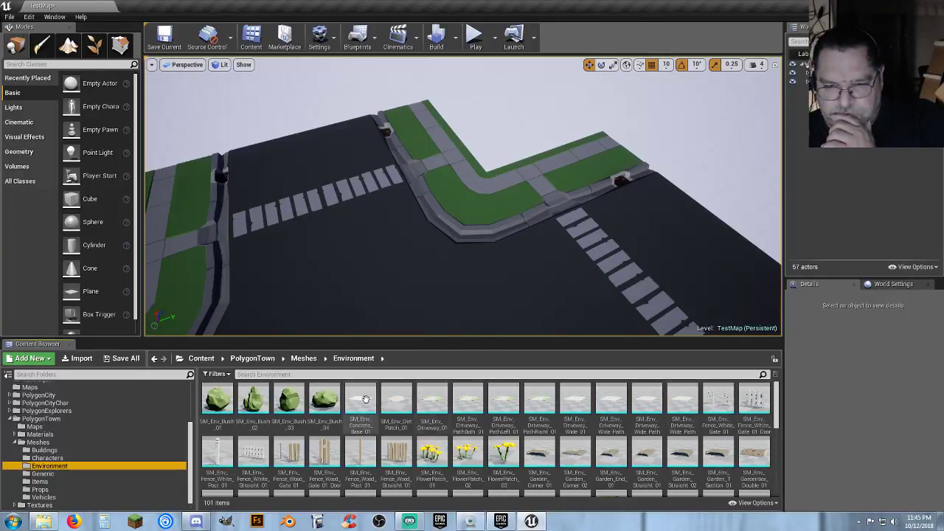
scroll(738, 402, "down", 2)
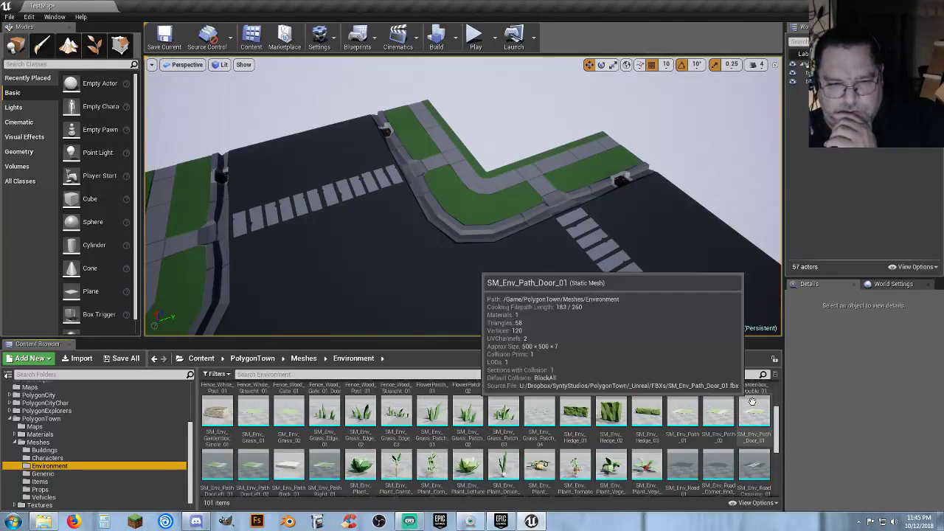
scroll(745, 402, "down", 1)
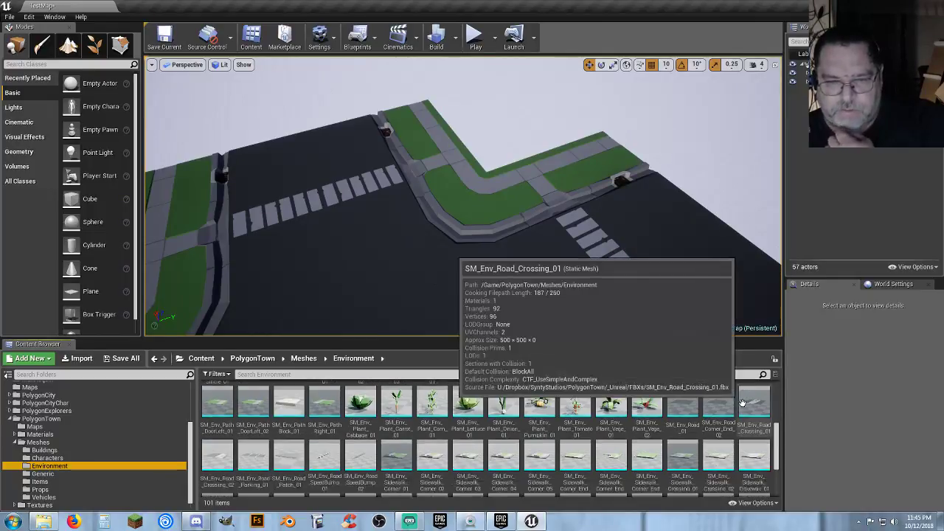
scroll(743, 402, "down", 3)
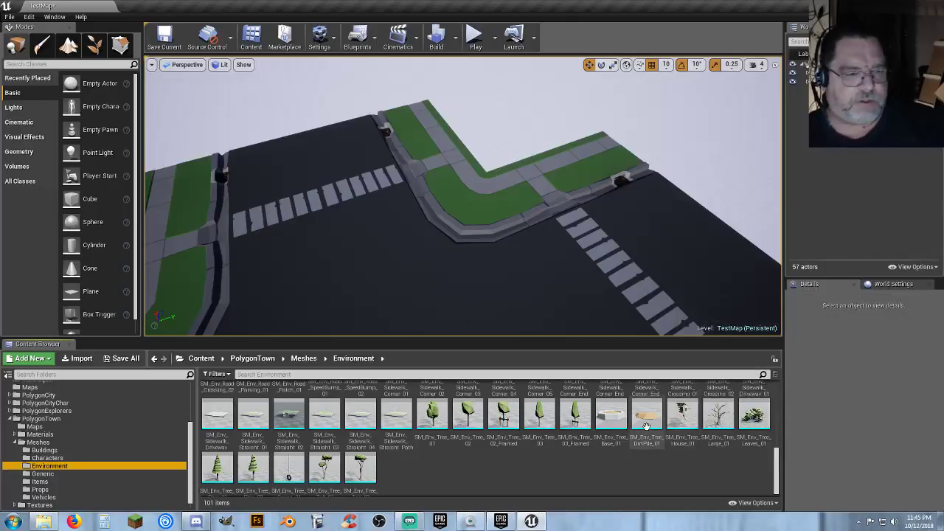
scroll(375, 149, "down", 8)
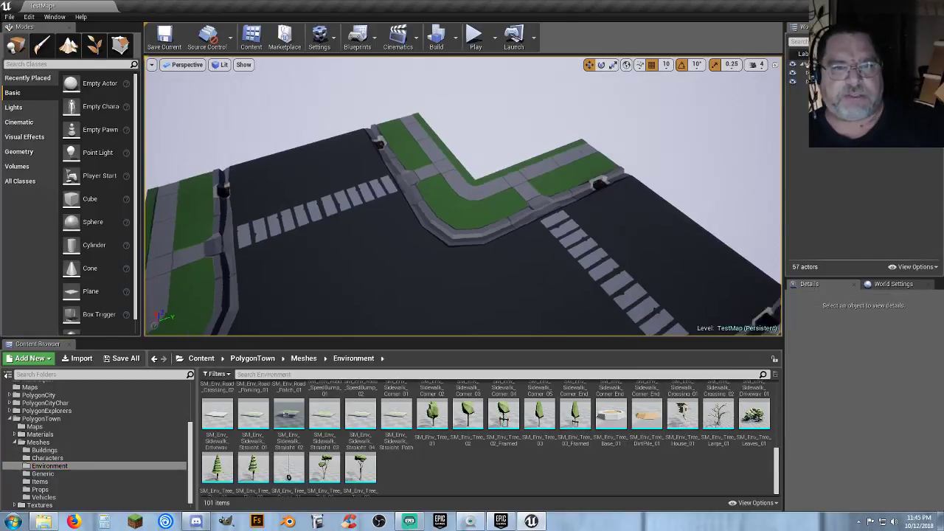
Step: Select the innermost skyline ring in the level, locate its source asset and open SM_Env_Skyline_01 in the mesh editor
right_click_drag(426, 230, 664, 221)
right_click_drag(427, 206, 428, 242)
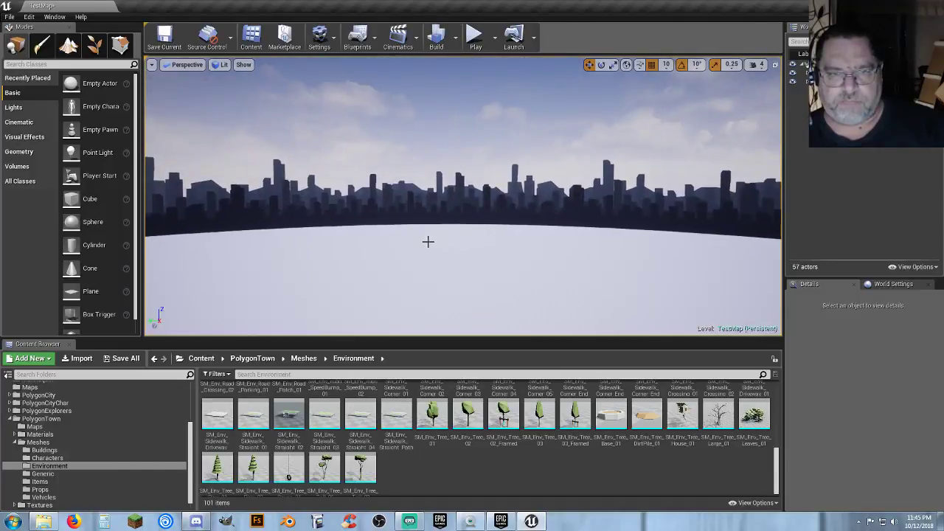
left_click(472, 216)
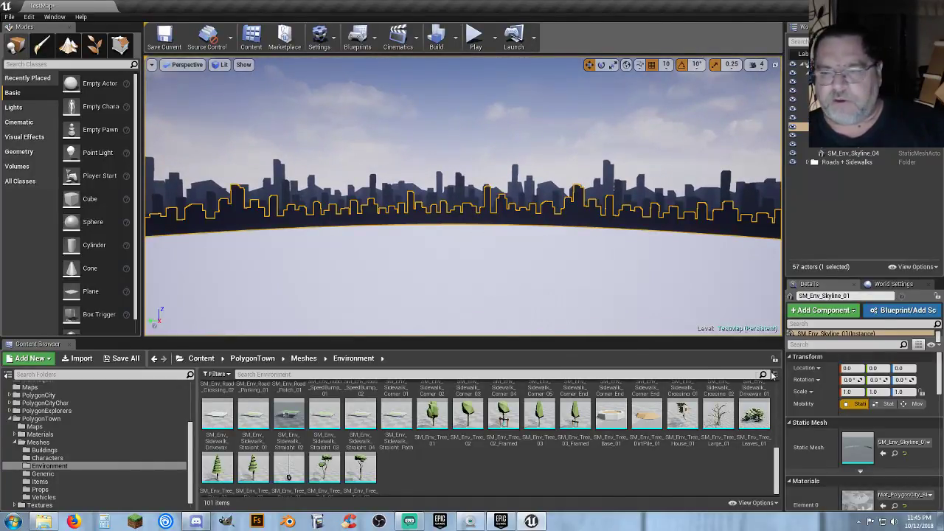
left_click(893, 454)
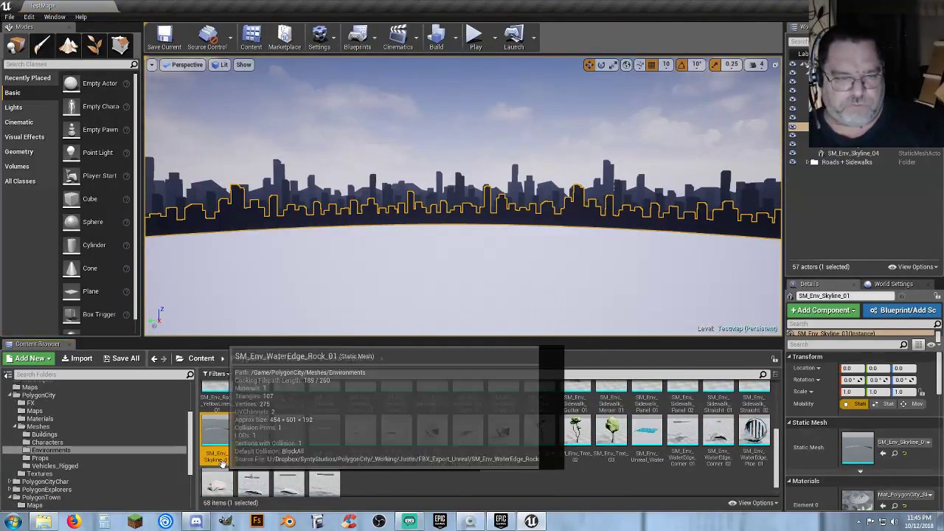
double_click(220, 452)
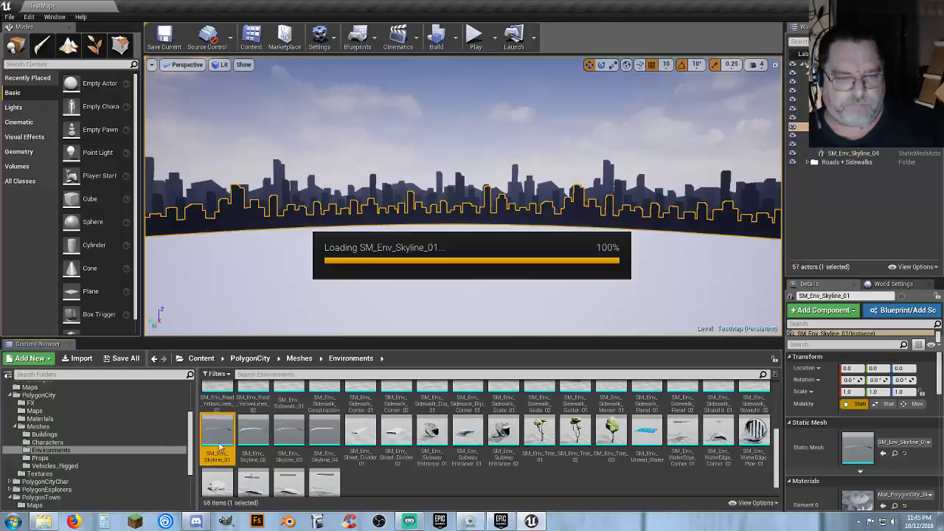
Step: Review the LOD, general and collision settings of the SM_Env_Skyline_01 mesh and its collision drawing options
scroll(873, 311, "down", 6)
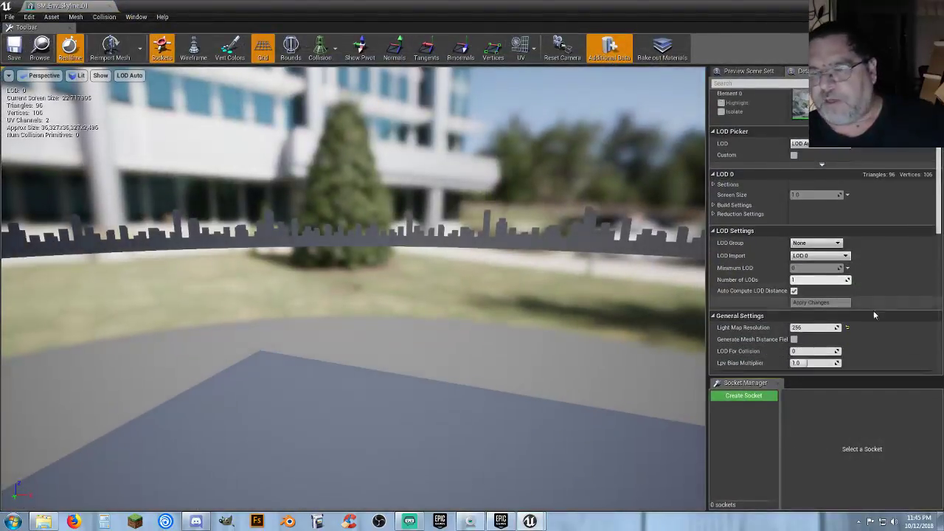
scroll(862, 310, "down", 4)
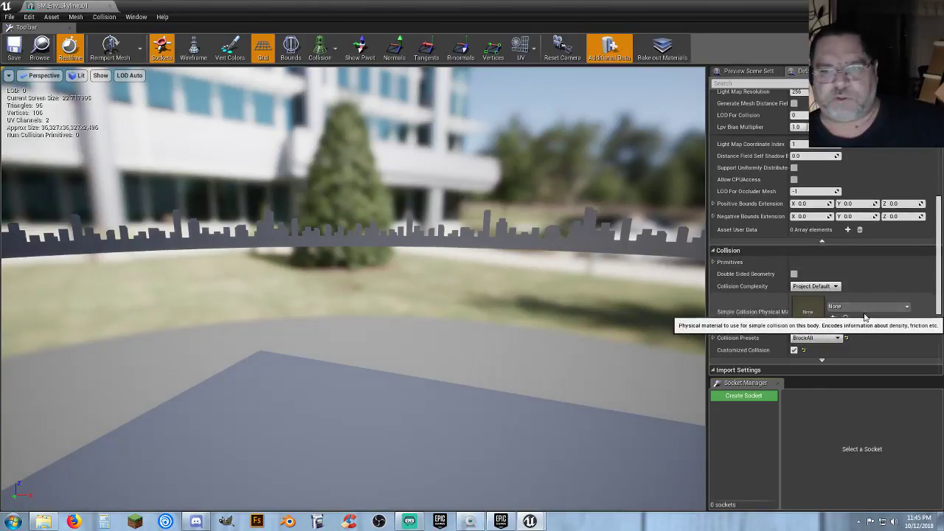
scroll(864, 312, "down", 2)
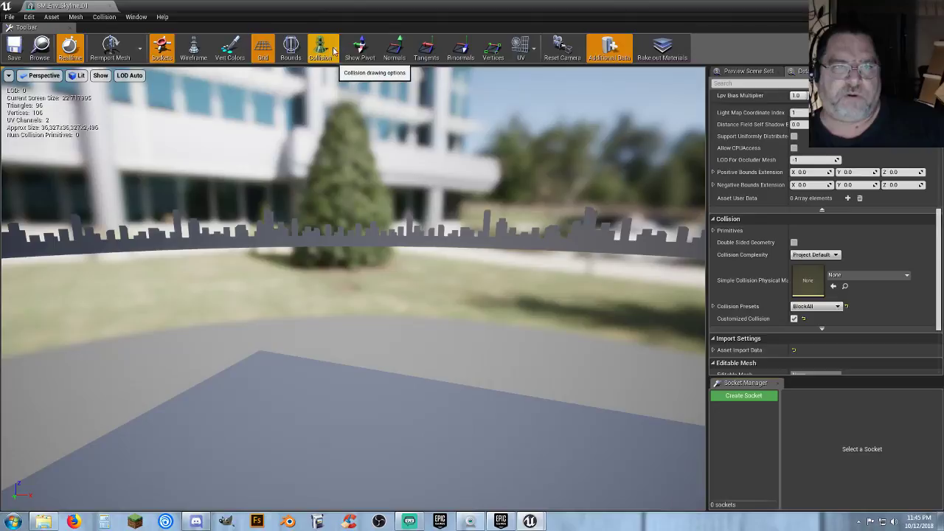
left_click(333, 77)
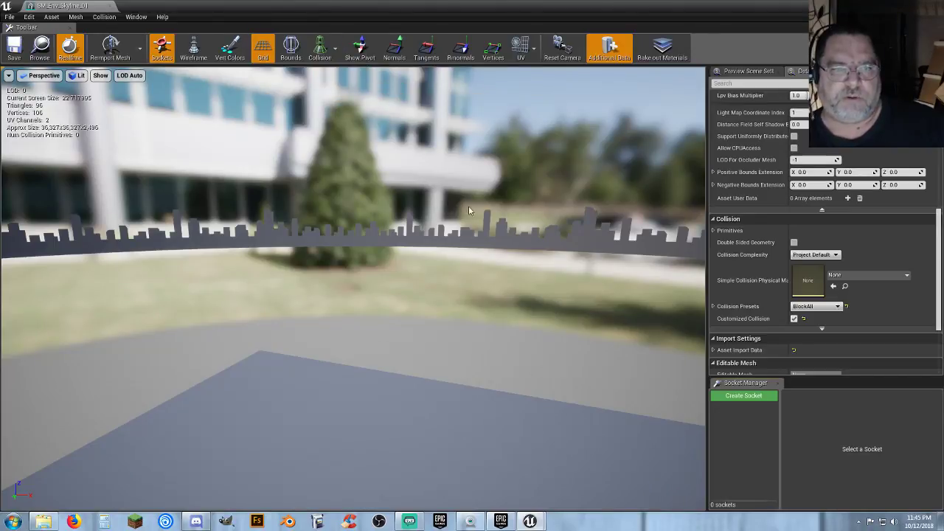
Step: Inspect the skyline mesh from several angles in the preview and close the mesh editor
right_click_drag(537, 247, 515, 206)
key("s")
key("w")
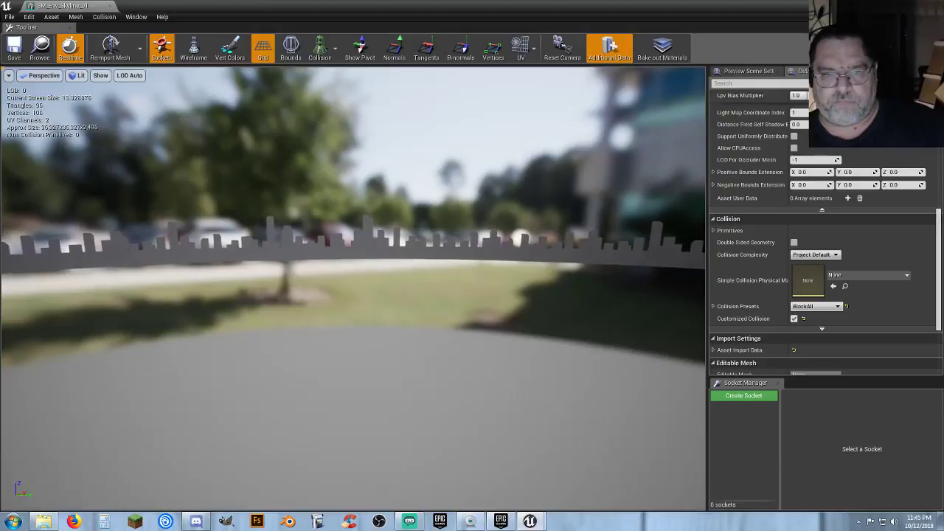
left_click_drag(511, 252, 466, 254)
key("s")
right_click_drag(466, 253, 442, 274)
left_click_drag(463, 269, 439, 271)
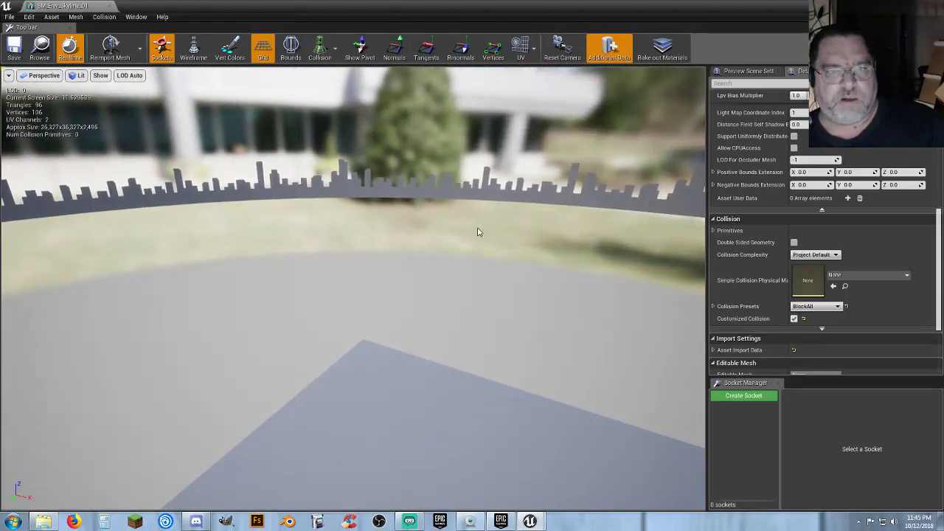
left_click_drag(477, 232, 461, 269)
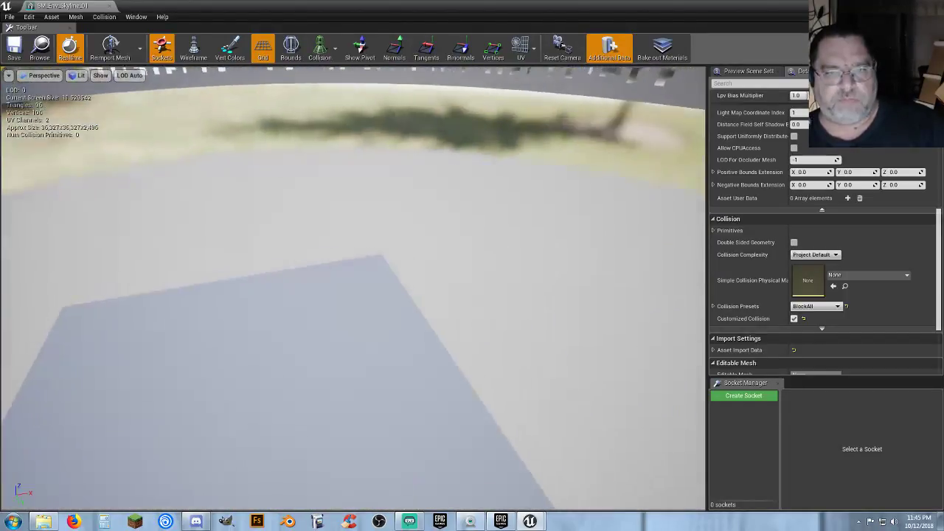
right_click_drag(665, 251, 665, 247)
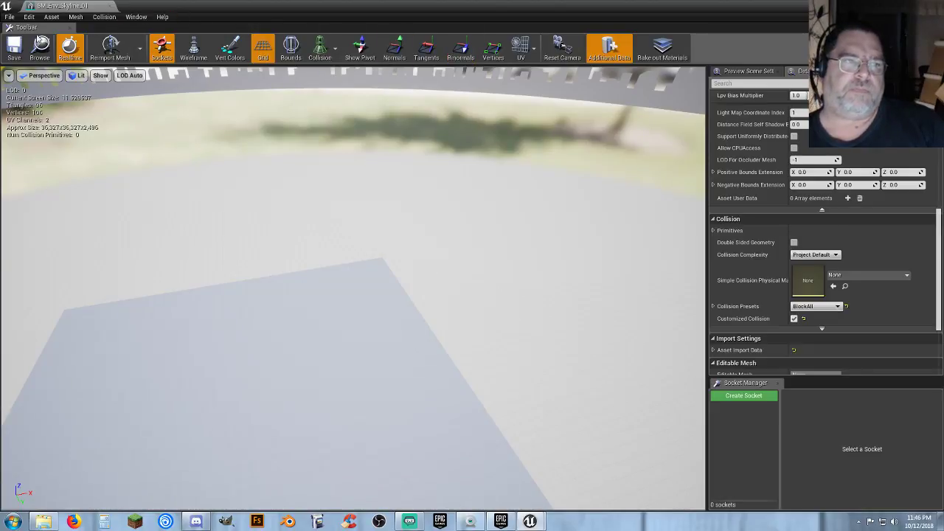
left_click(110, 5)
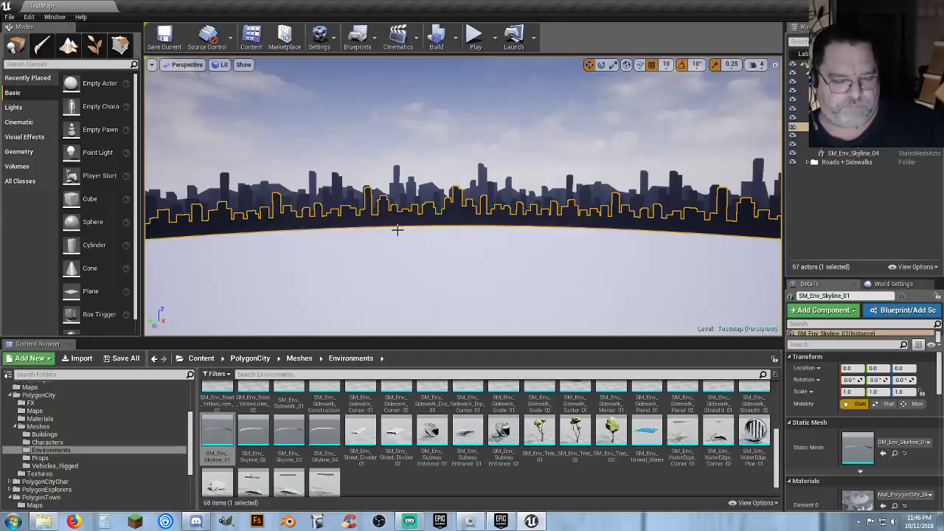
Step: Examine the skyline ring from outside and up close to judge the walls and the ground at their base
key("f")
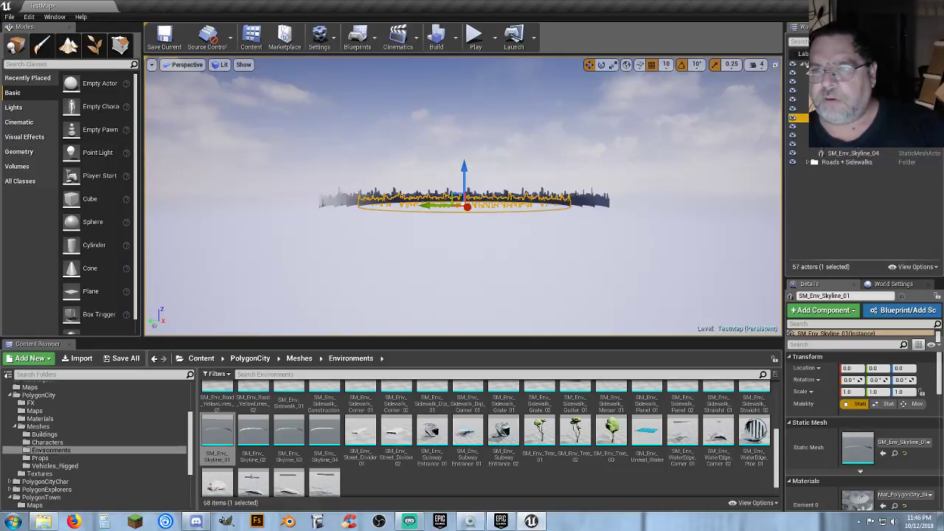
double_click(837, 118)
key("w")
right_click_drag(580, 217, 551, 212)
key("w")
key("w")
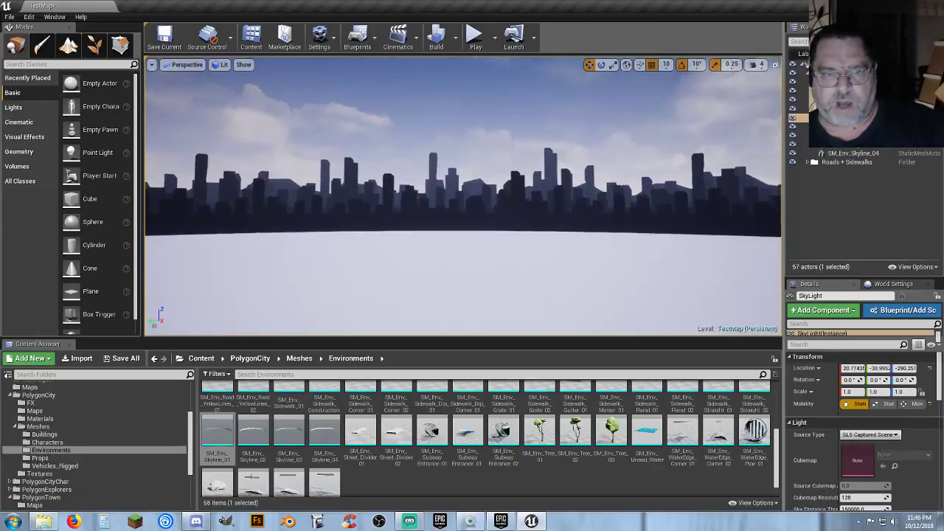
key("w")
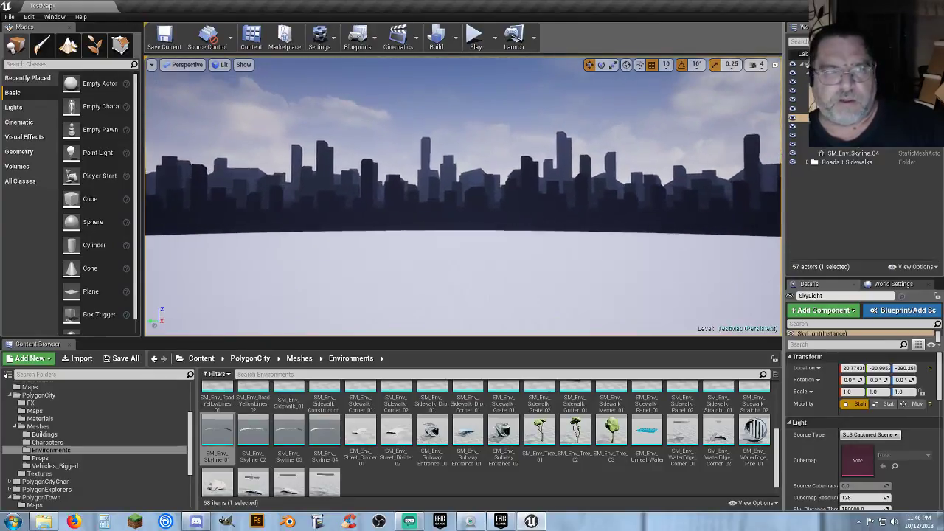
key("w")
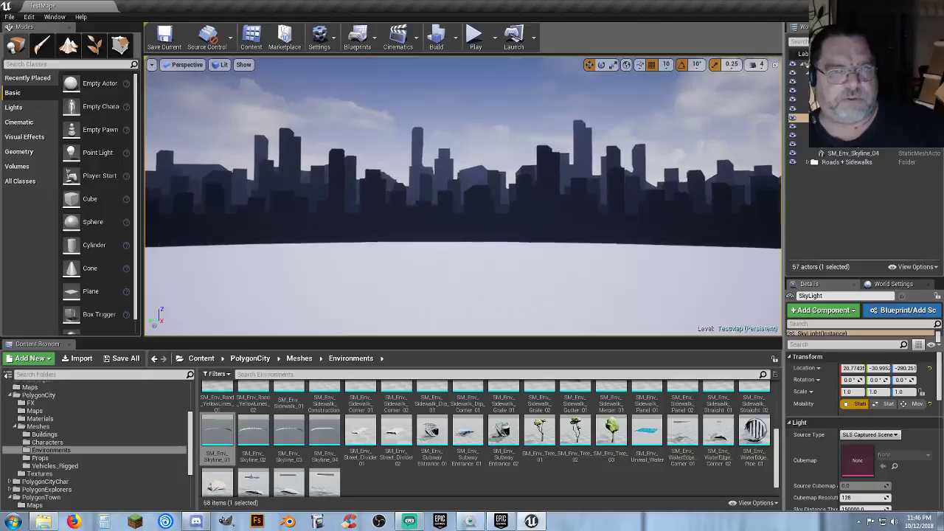
key("w")
right_click_drag(551, 213, 472, 220)
key("w")
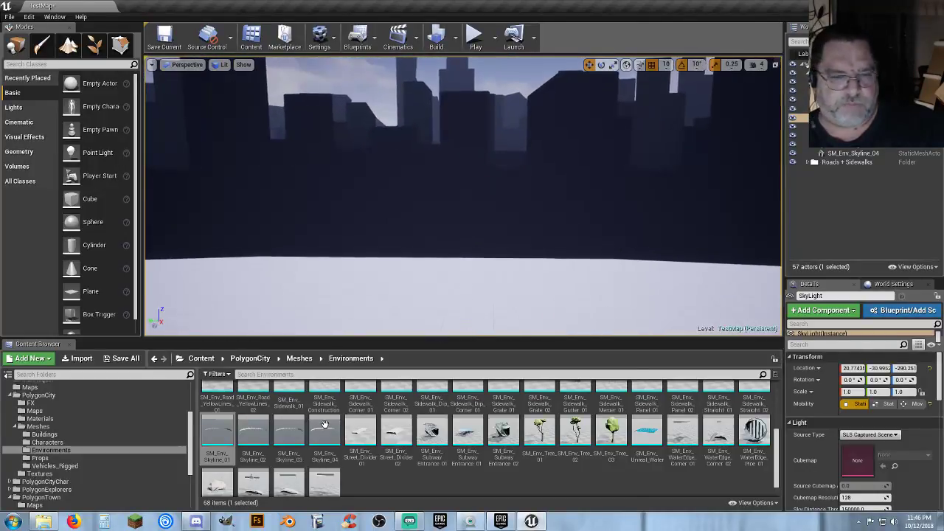
Step: Place an SM_Env_Road_01 tile near the skyline, set its Z location to 0 and move it along X to the wall's base
scroll(347, 420, "up", 4)
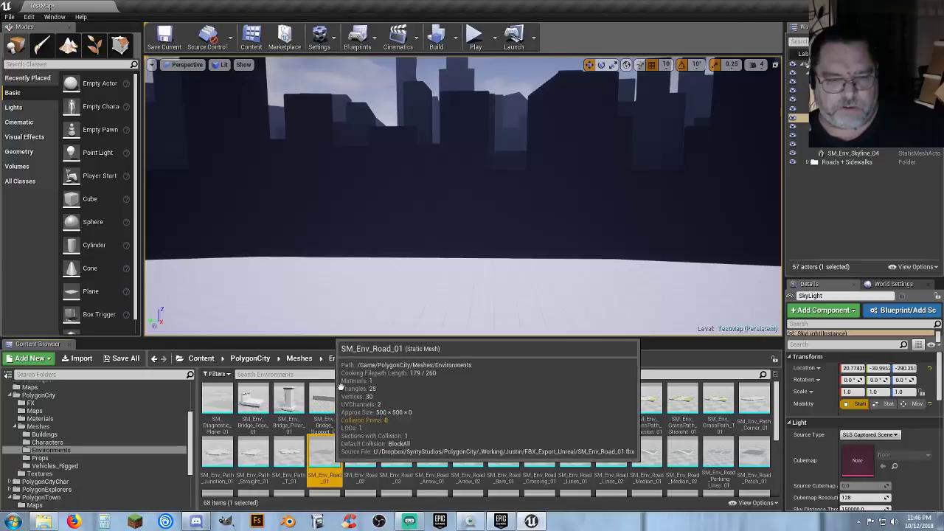
left_click_drag(324, 454, 410, 264)
mouse_move(480, 267)
right_mouse_down()
mouse_move(486, 295)
mouse_move(480, 266)
right_mouse_up()
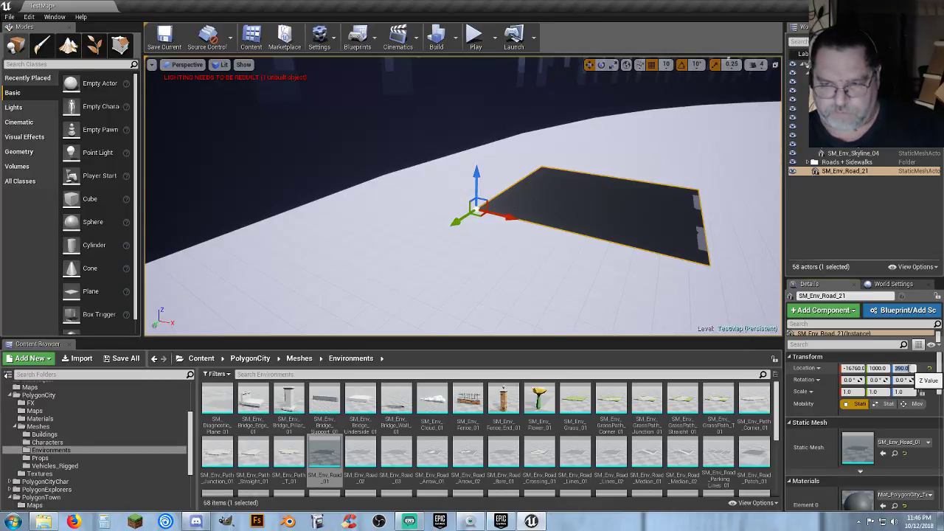
type("0")
key("Return")
right_click_drag(615, 300, 606, 324)
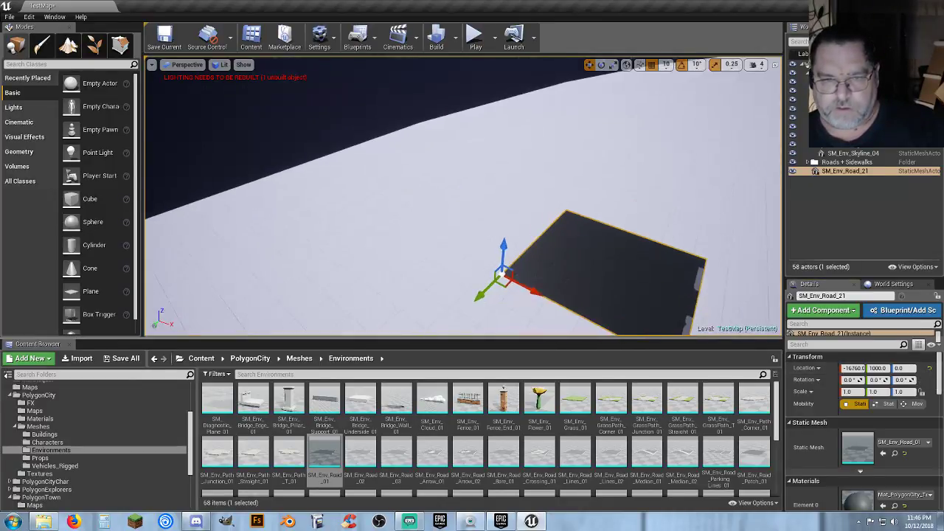
left_click_drag(528, 293, 331, 225)
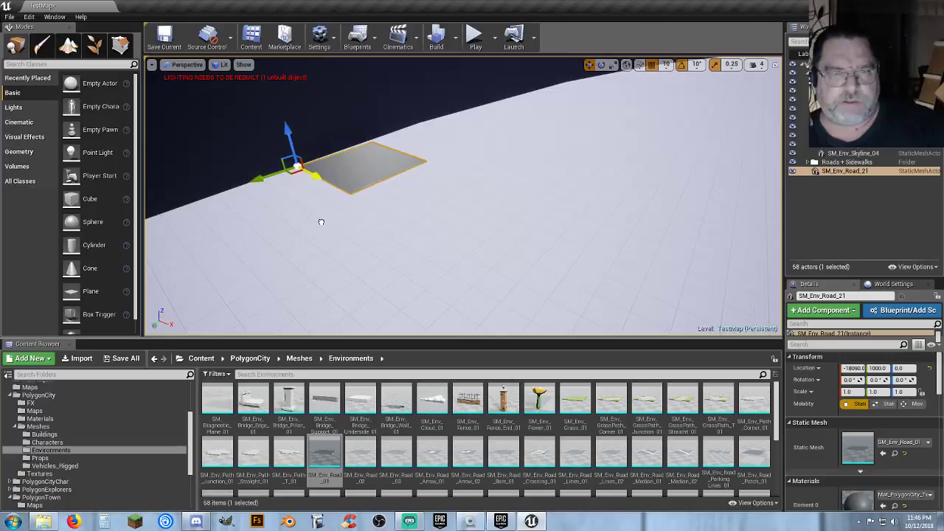
Step: Play-test from the SM_Env_Road_01 tile at the skyline wall's base to check whether the character stands on it, and stop
right_click_drag(323, 220, 432, 273)
key("w")
right_click(454, 291)
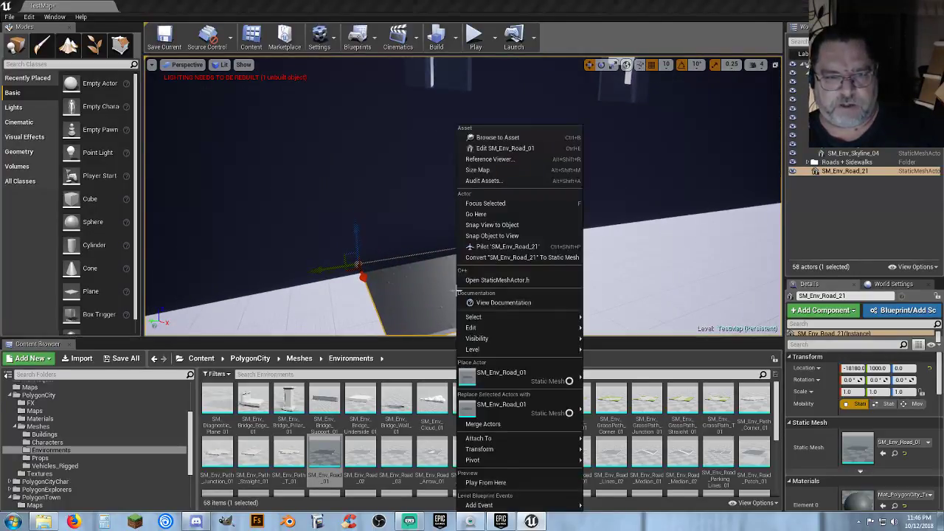
left_click(502, 481)
key("w")
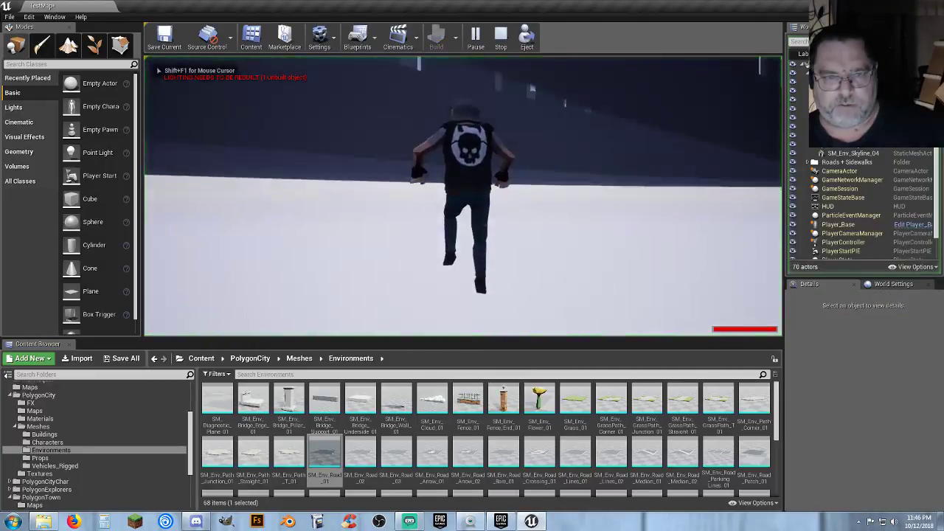
key("Escape")
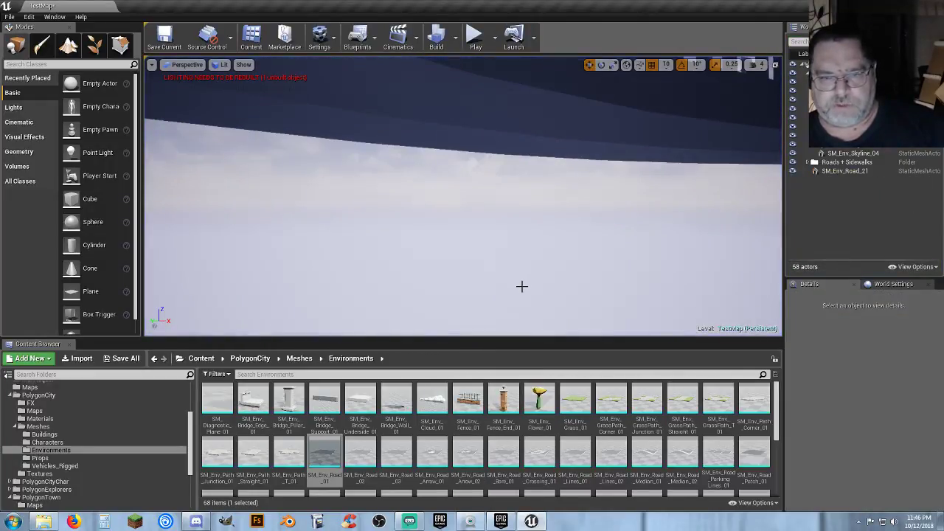
Step: Set the collision preset of the placed road tile by the skyline wall to BlockAll
mouse_move(521, 286)
right_mouse_down()
mouse_move(522, 325)
mouse_move(546, 199)
mouse_move(557, 193)
mouse_move(508, 272)
mouse_move(472, 309)
mouse_move(449, 288)
mouse_move(515, 292)
right_mouse_up()
left_click(439, 274)
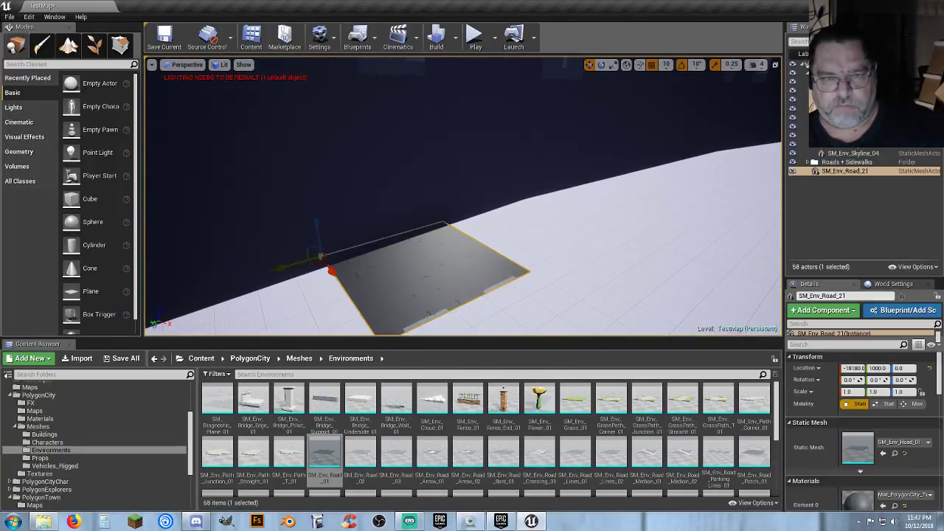
scroll(879, 408, "down", 5)
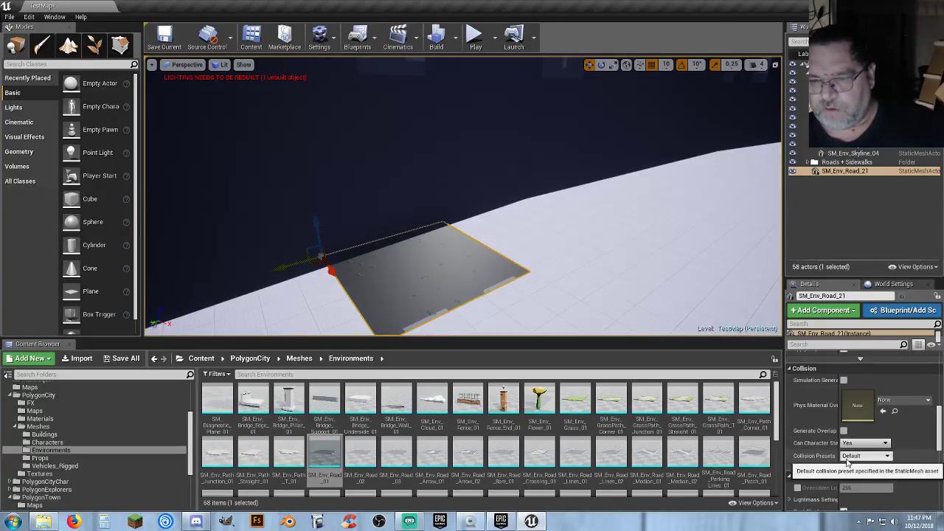
left_click(847, 456)
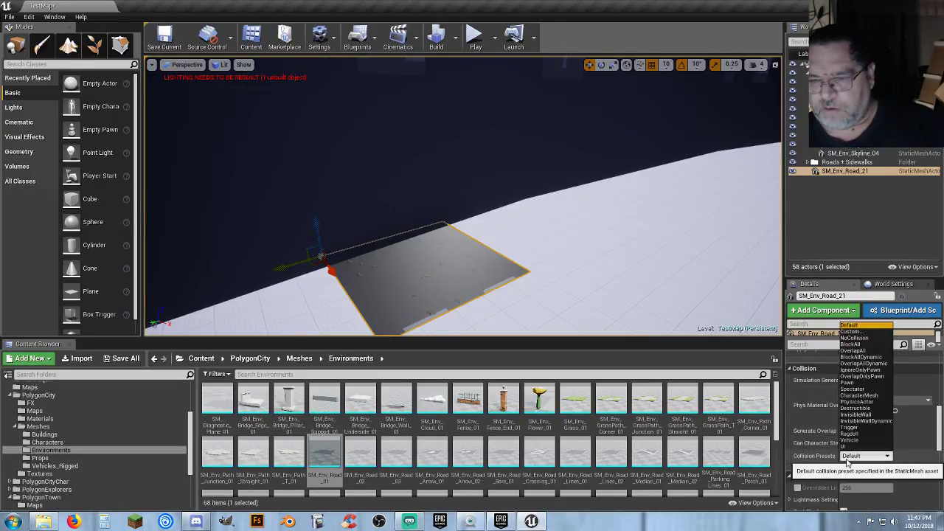
left_click(855, 343)
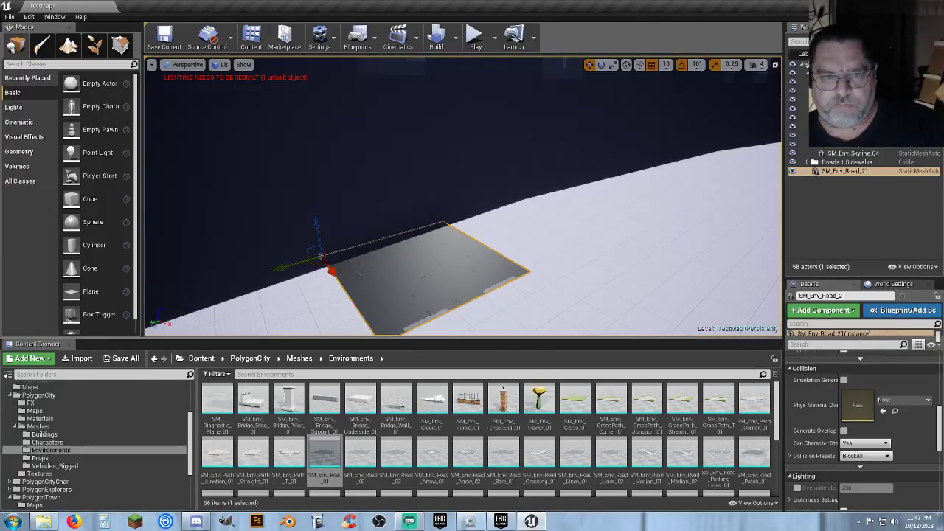
Step: Play-test again from the road tile to check its collision with the BlockAll preset, and stop
right_click(417, 127)
left_click(465, 481)
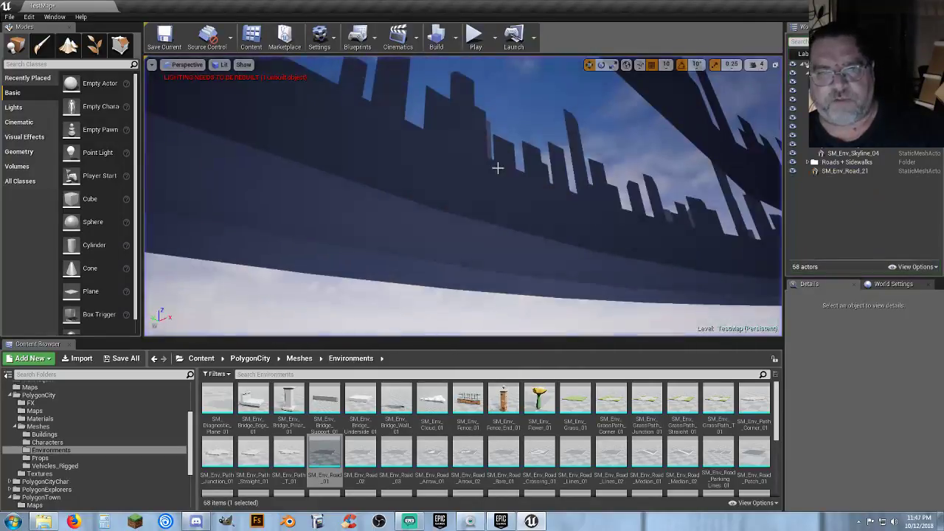
key("Escape")
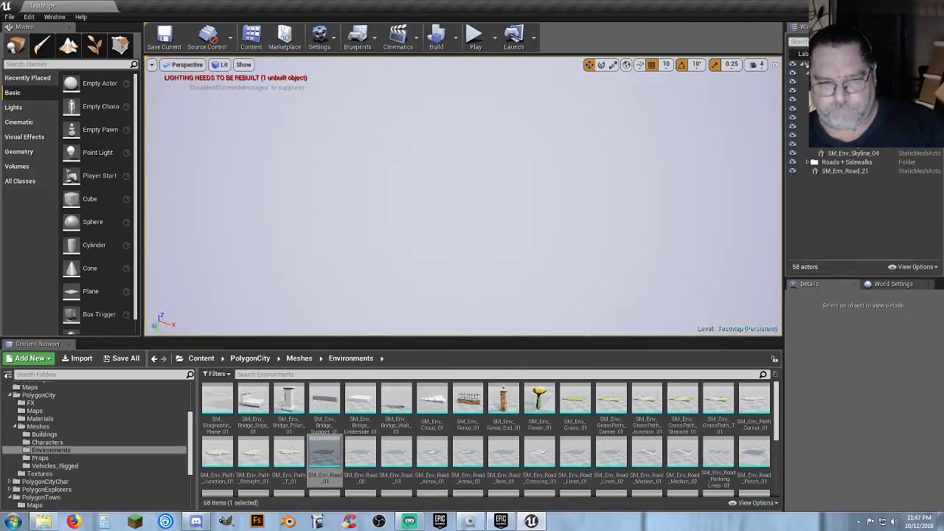
Step: Select the road tile by the wall, open the SM_Env_Road_01 mesh for editing and go through its collision drawing options
right_click_drag(463, 196, 452, 152)
key("w")
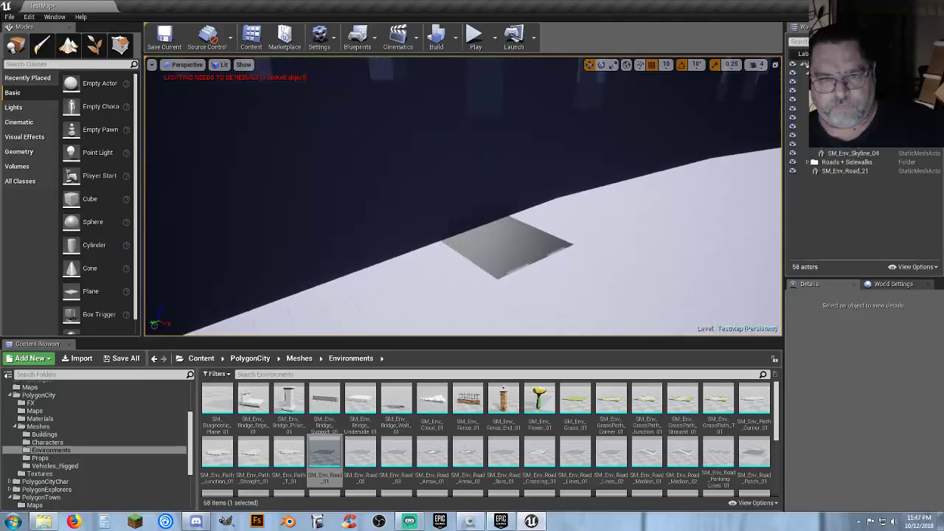
key("w")
right_click_drag(553, 240, 553, 253)
left_click(514, 281)
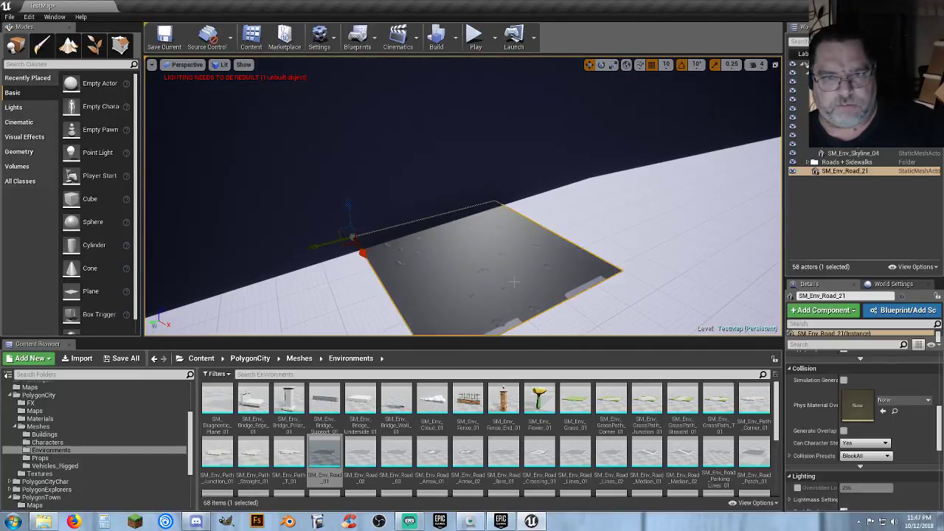
double_click(327, 451)
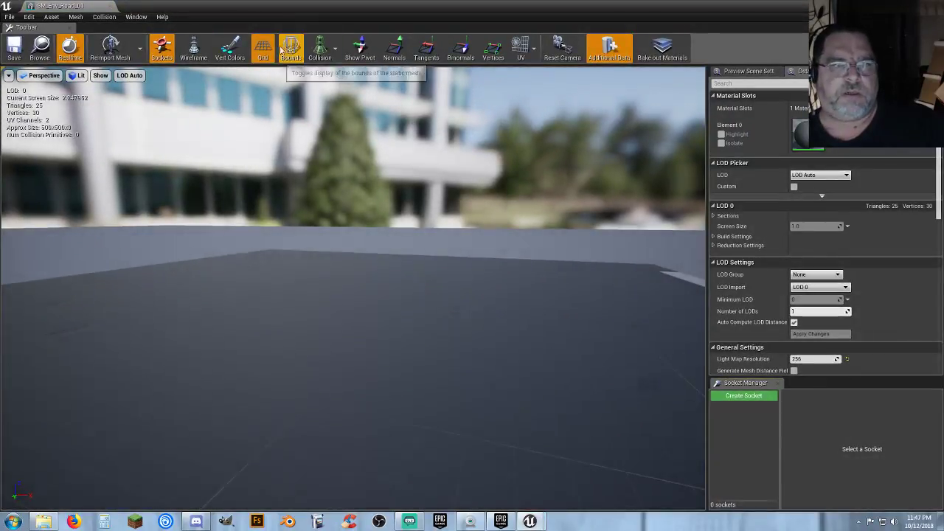
left_click(101, 17)
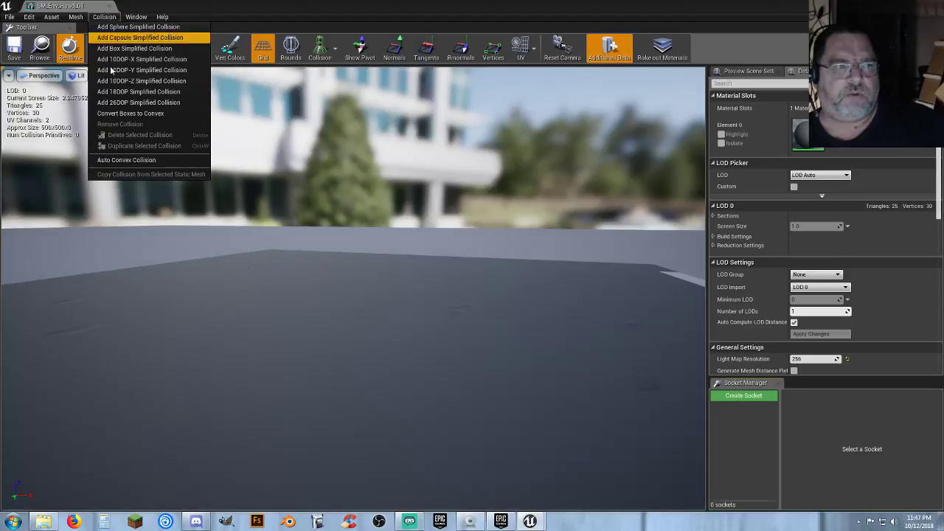
left_click(321, 53)
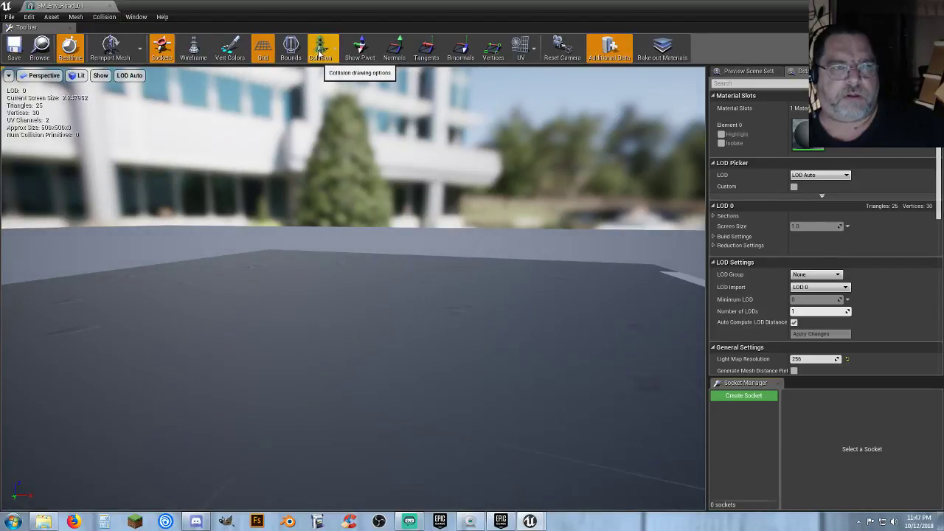
left_click(335, 79)
Step: Add a box simplified collision to the SM_Env_Road_01 mesh and save the asset
right_click_drag(481, 218, 469, 255)
left_click_drag(384, 270, 358, 272)
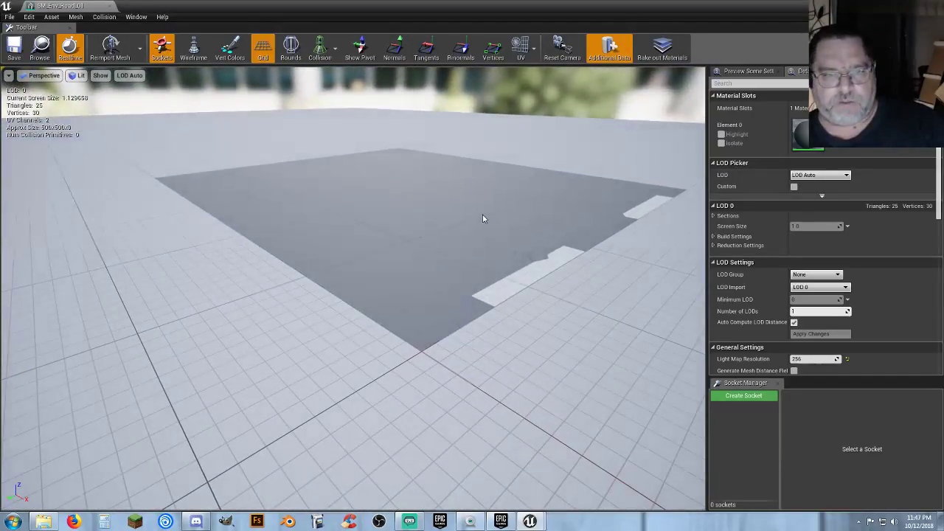
left_click_drag(433, 210, 412, 212)
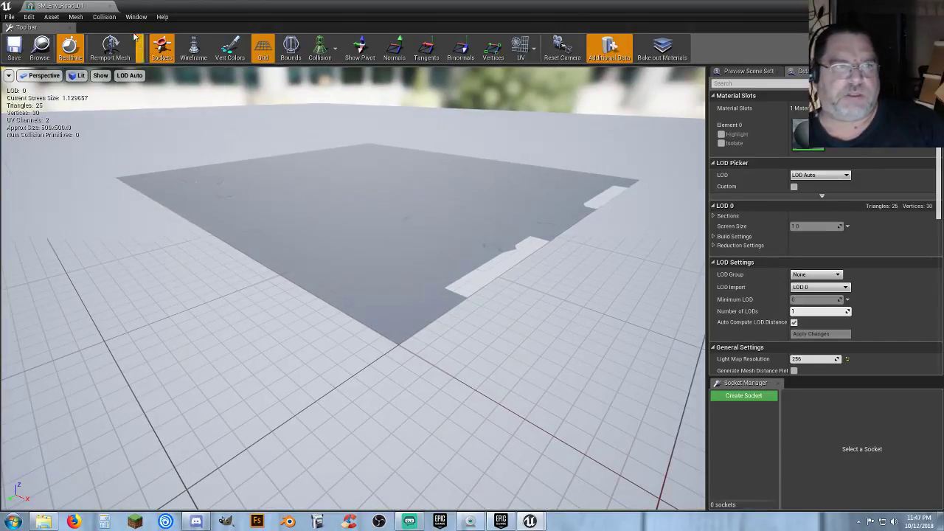
left_click(113, 19)
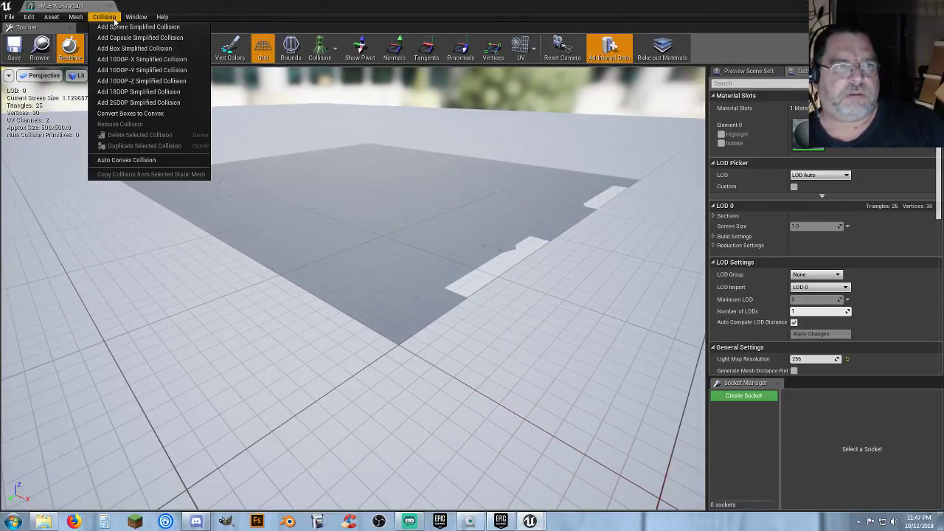
left_click(125, 48)
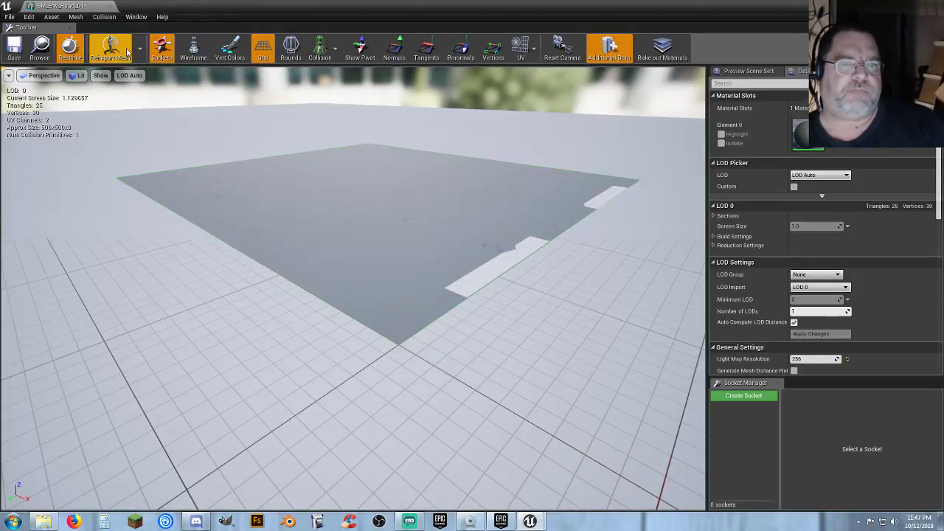
left_click(17, 52)
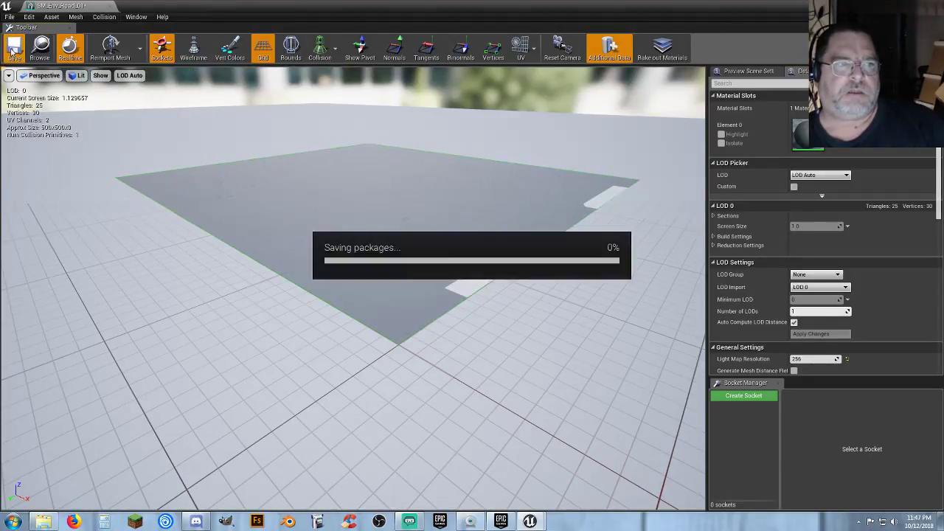
Step: Review the road mesh's collision settings, save the asset again and close the mesh editor
scroll(767, 250, "down", 10)
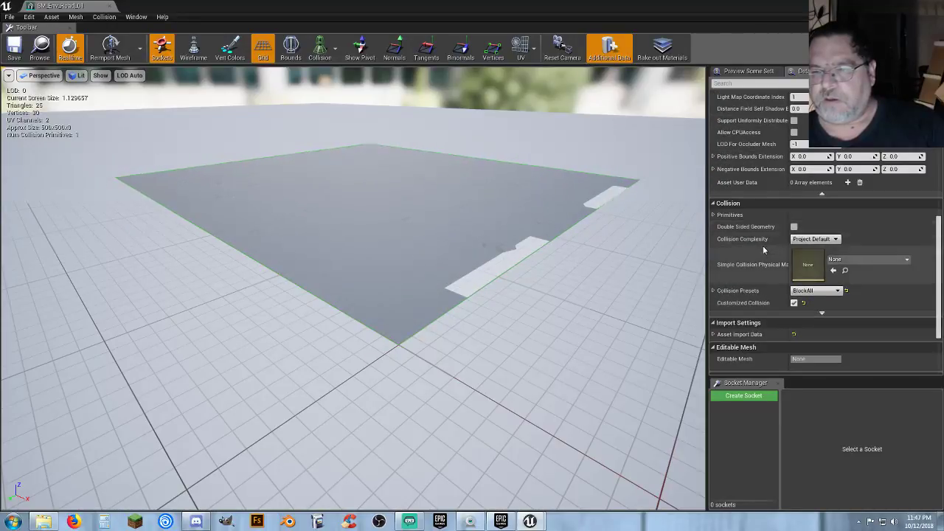
left_click(16, 47)
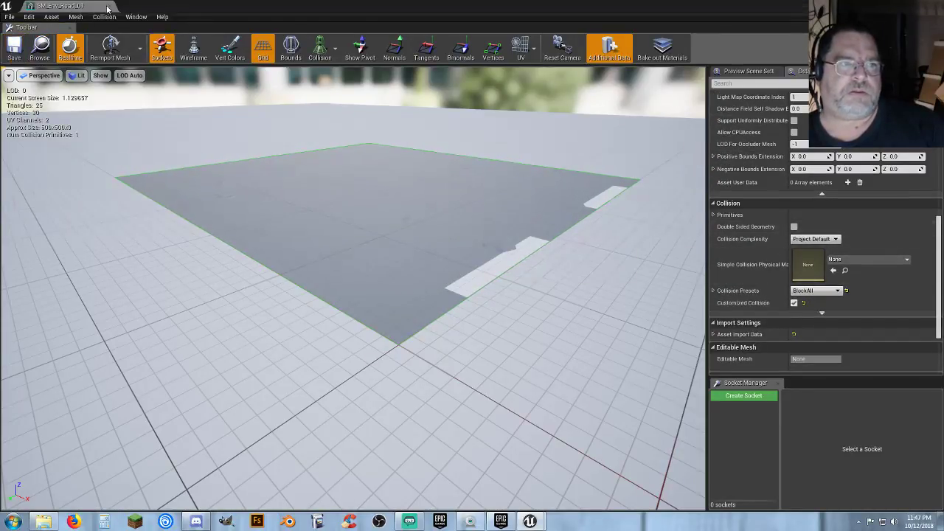
left_click(89, 6)
Step: Play-test from the road tile, running the character across it and along the skyline wall to check their collision
right_click(494, 127)
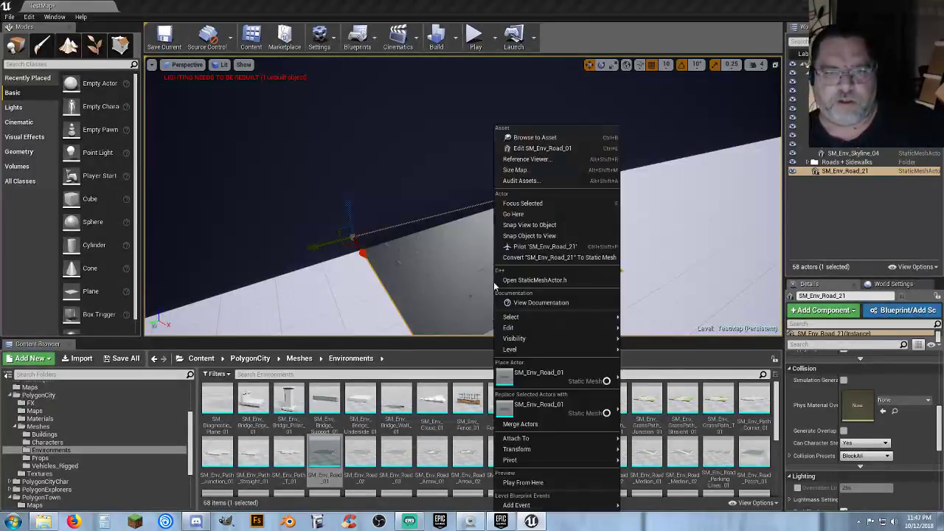
left_click(530, 483)
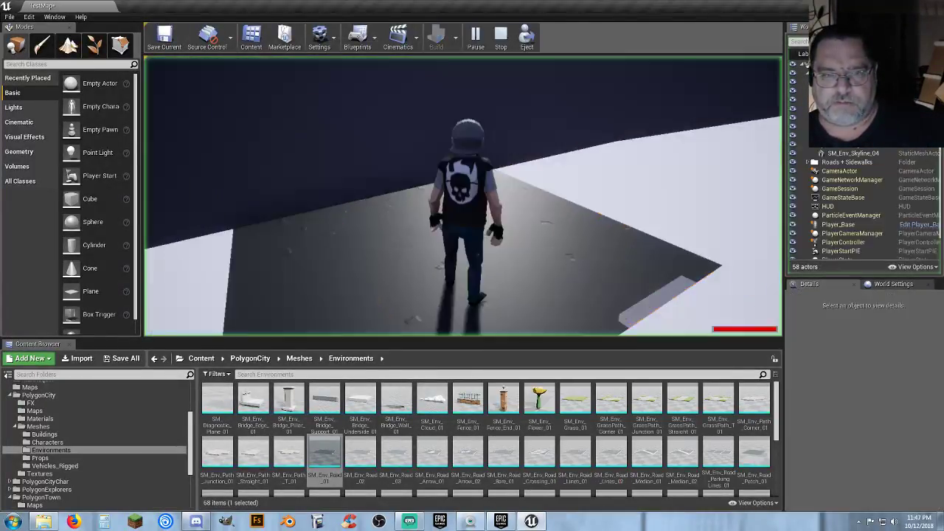
key("w")
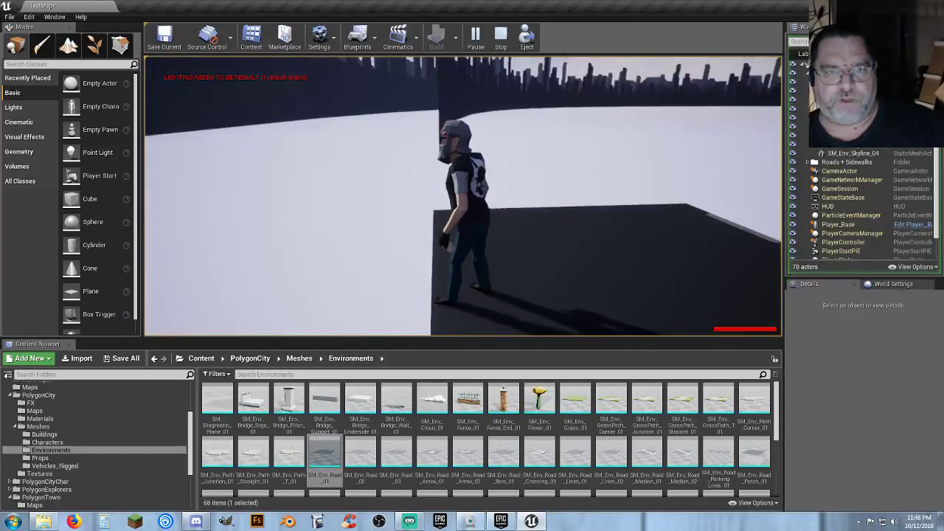
key("a")
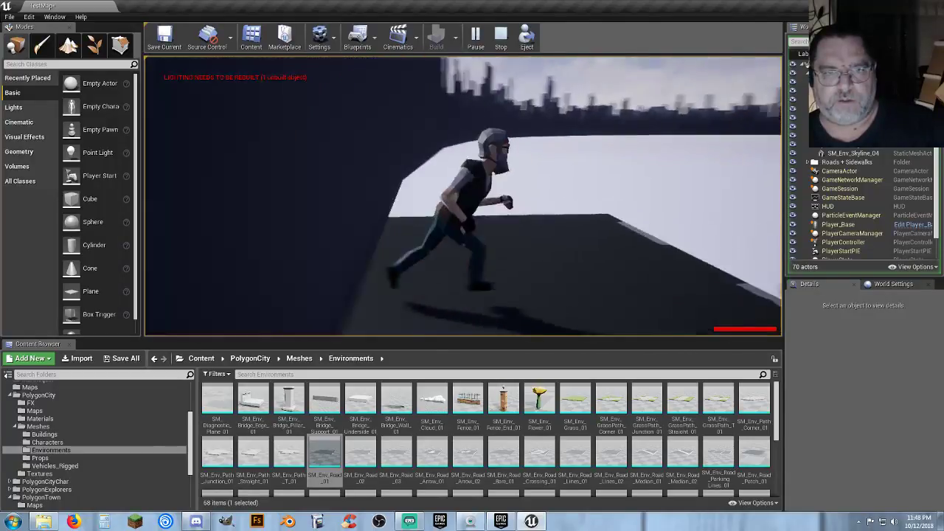
Step: End the play session, set the SM_Env_Skyline_01 actor's collision preset to BlockAll, and save all assets
key("Escape")
left_click(348, 148)
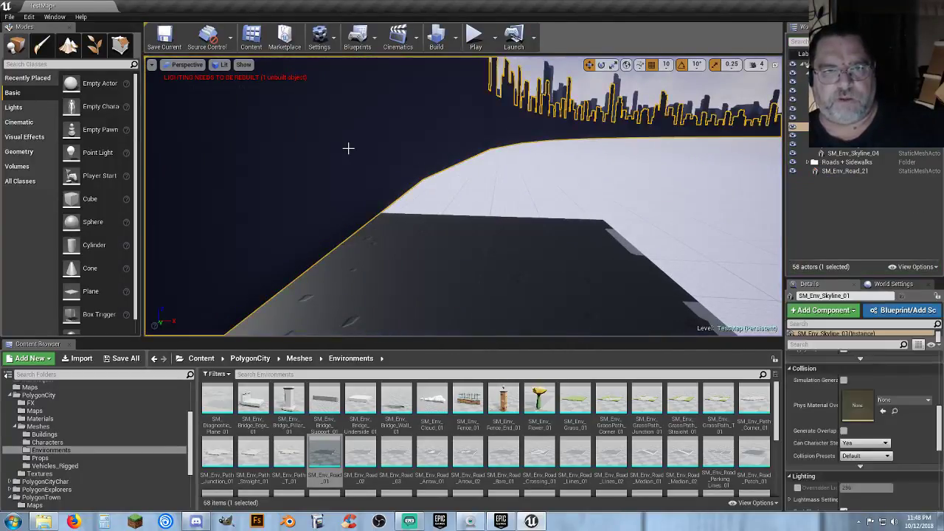
left_click(853, 457)
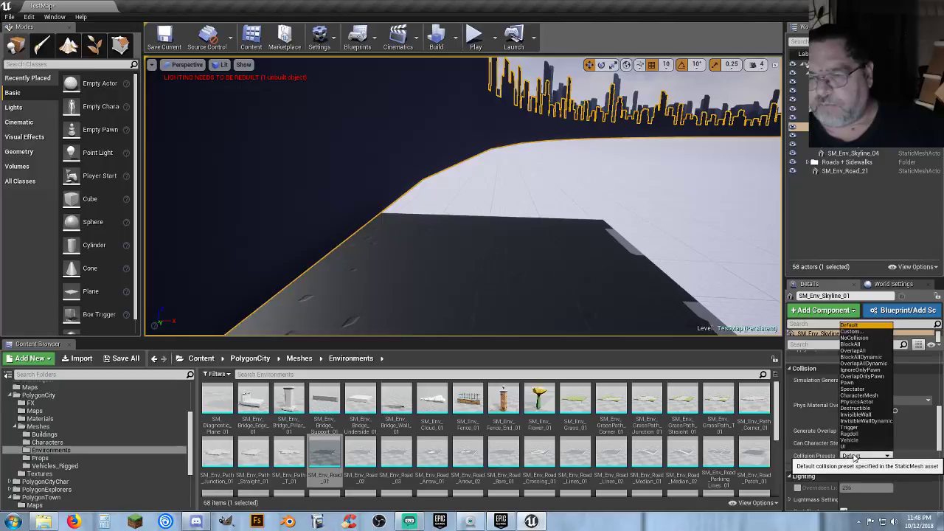
left_click(860, 344)
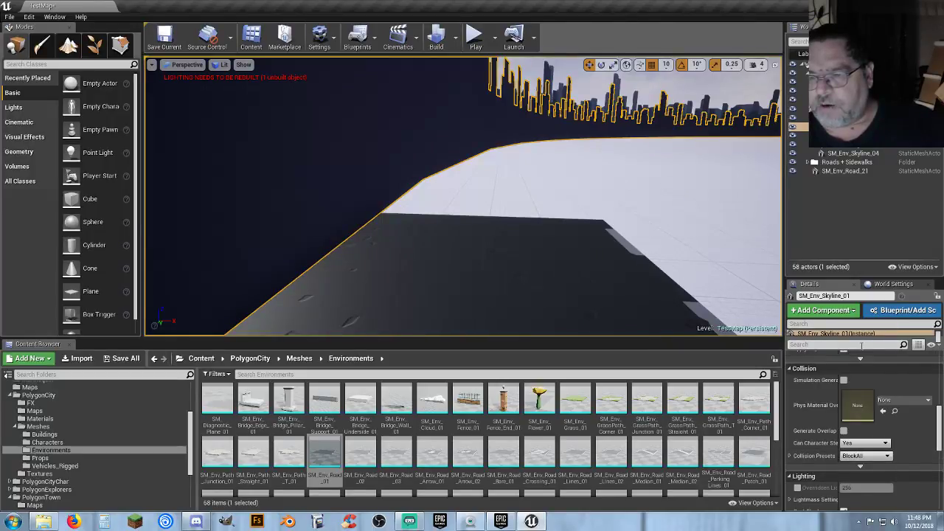
left_click(116, 359)
left_click(557, 349)
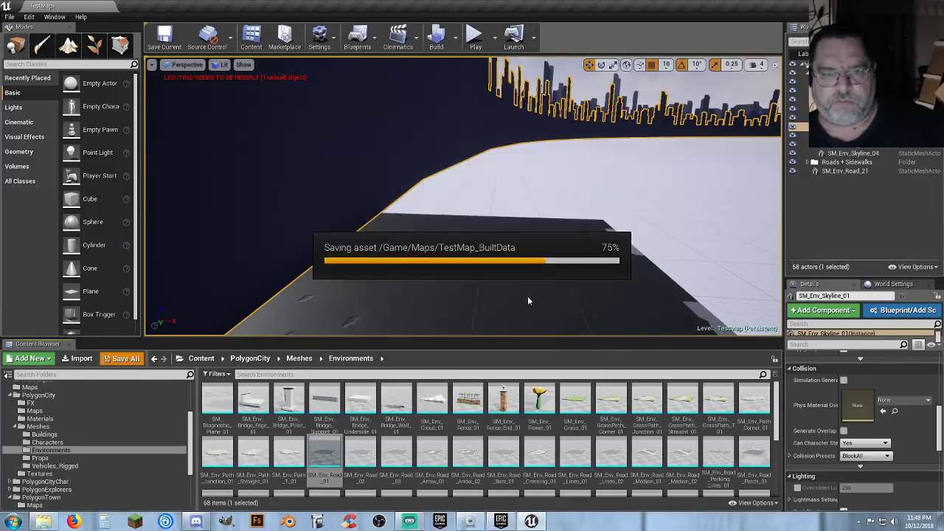
Step: Playtest from the SM_Env_Road_21 tile by running the character toward the skyline wall to check its collision, and end the session
right_click(483, 303)
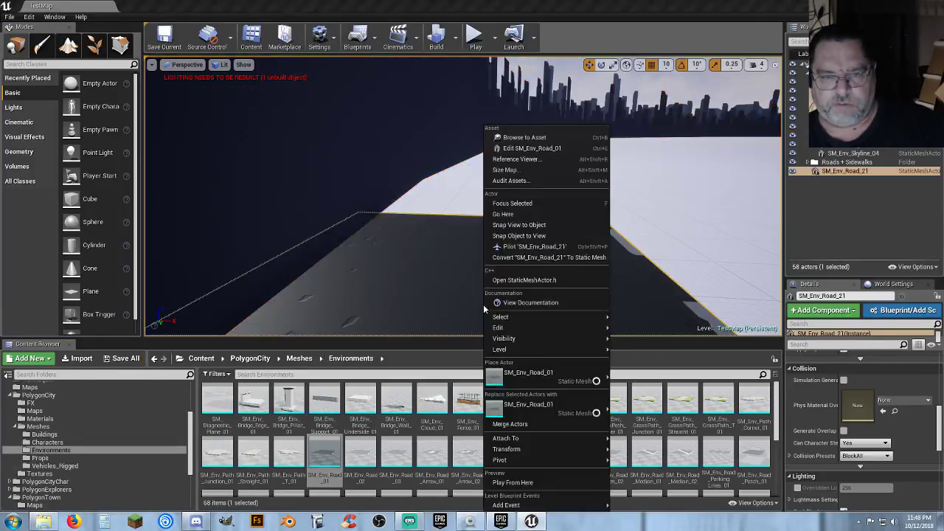
left_click(533, 483)
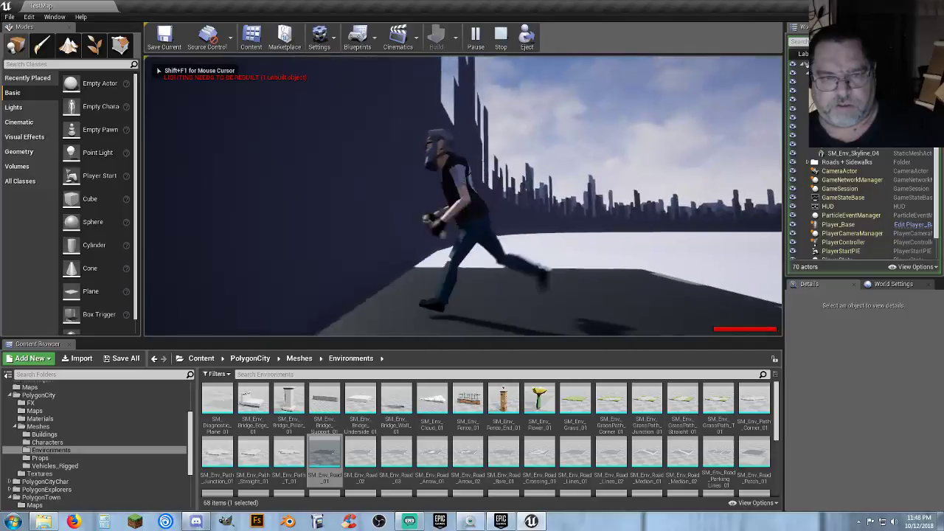
key("a")
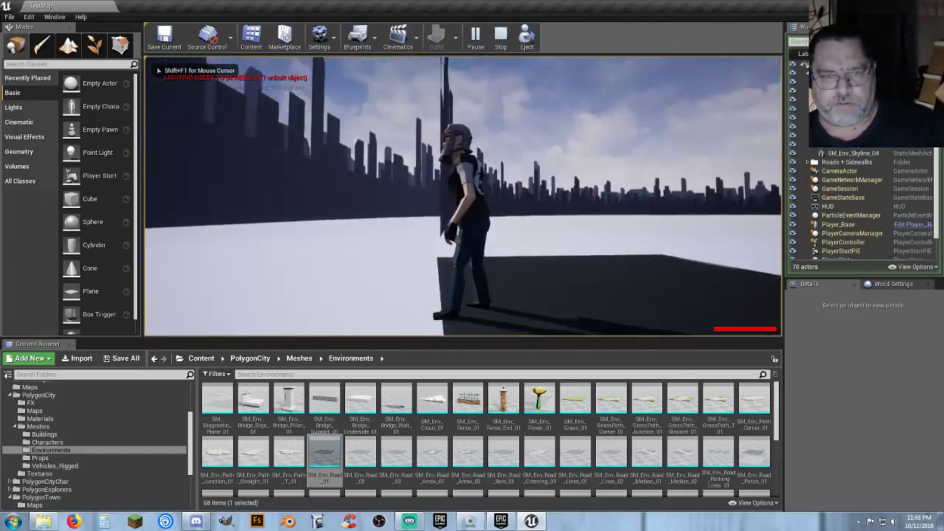
key("w")
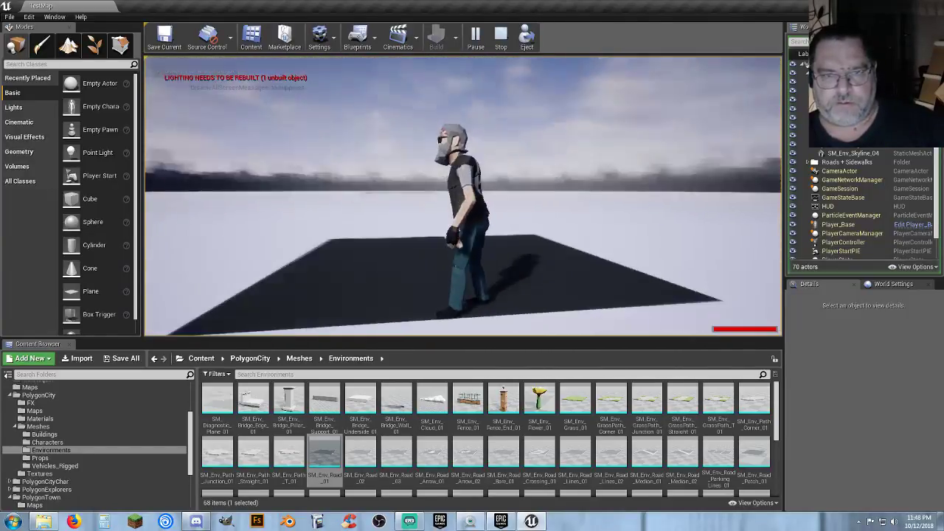
key("w")
key("Escape")
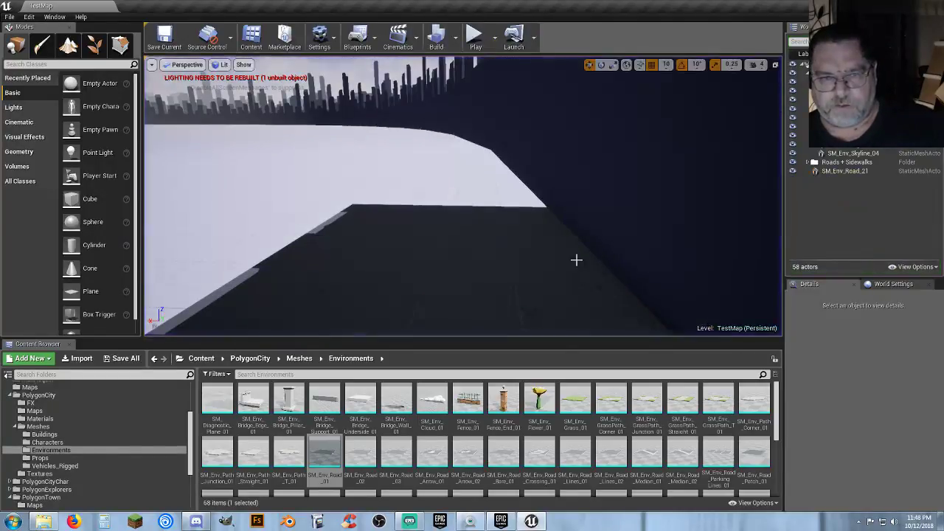
Step: Duplicate the SM_Env_Road_21 tile and place the copy end to end with it on the far side of the skyline wall
left_click_drag(512, 229, 503, 258)
left_click(479, 191)
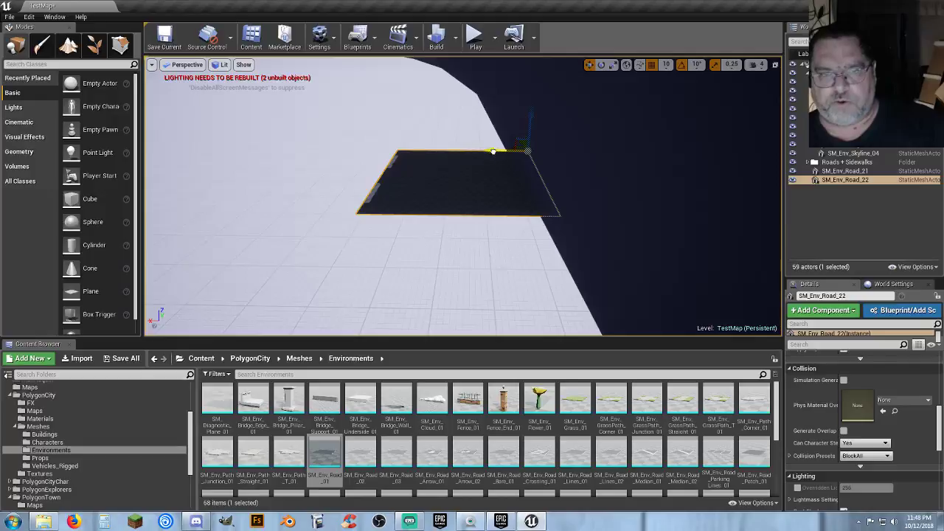
left_click_drag(492, 152, 589, 140)
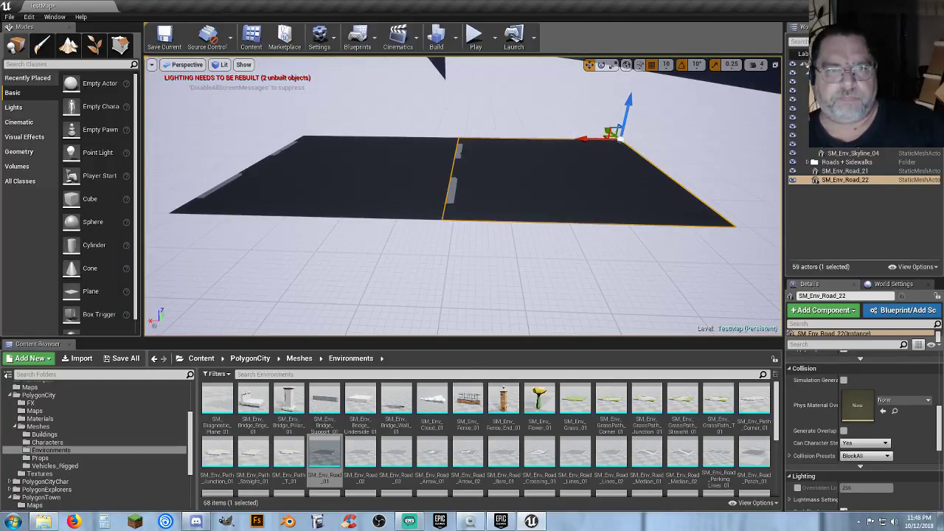
Step: Playtest from the original road tile, running the character back and forth across both tiles through the skyline wall, and end the session
right_click(346, 184)
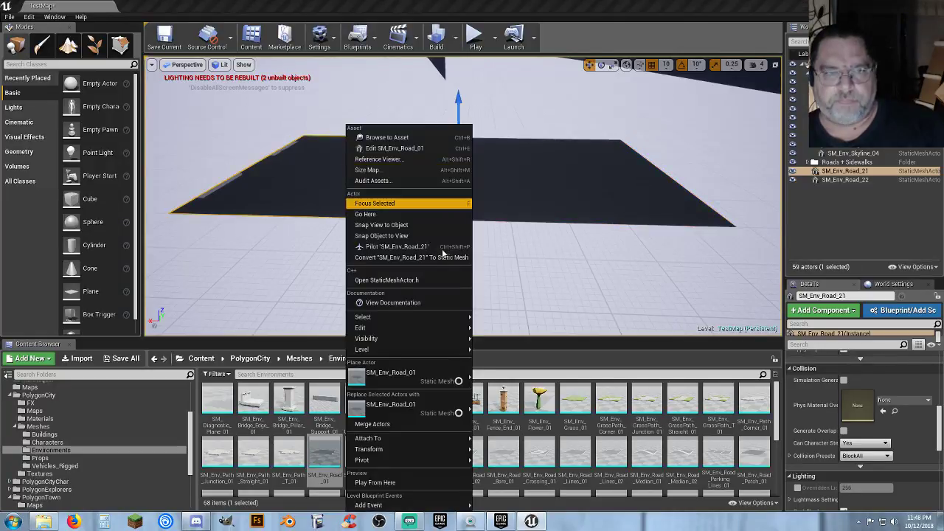
left_click(375, 483)
key("w")
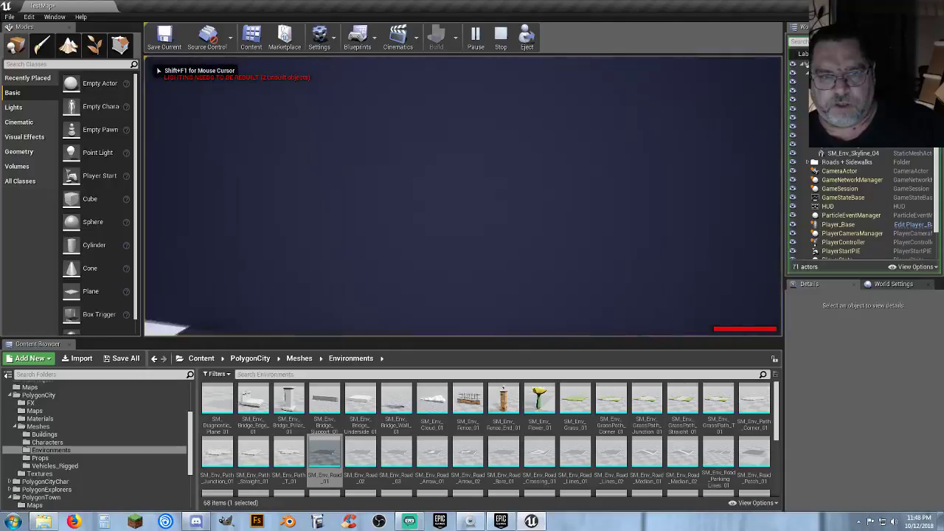
key("w")
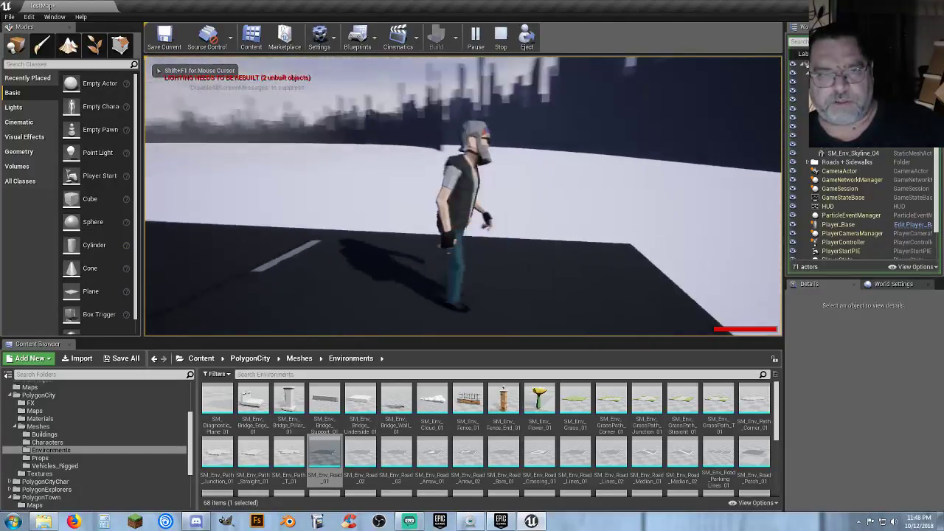
key("w")
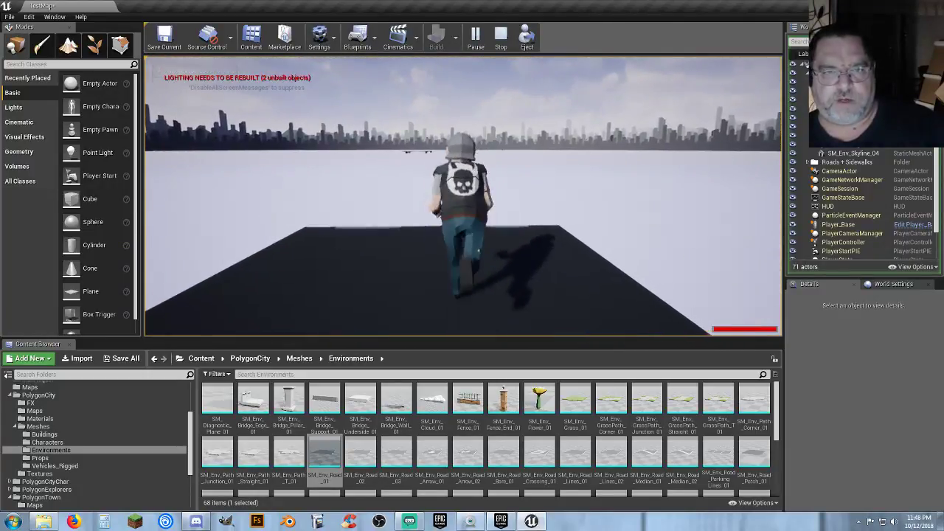
key("w")
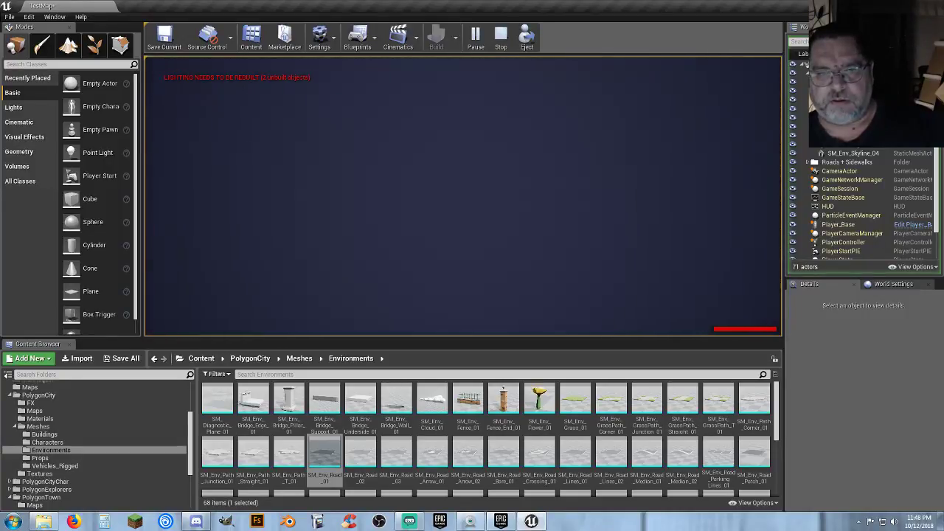
key("s")
key("w")
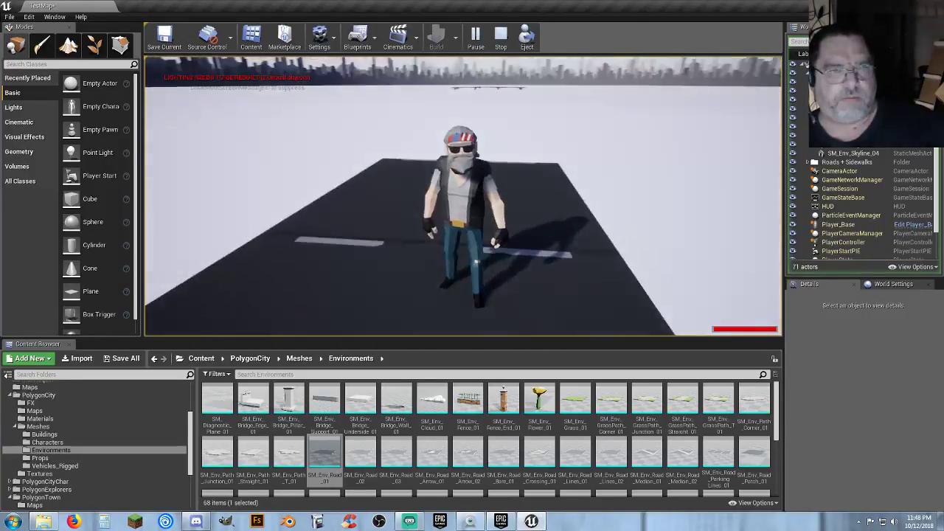
key("w")
key("Escape")
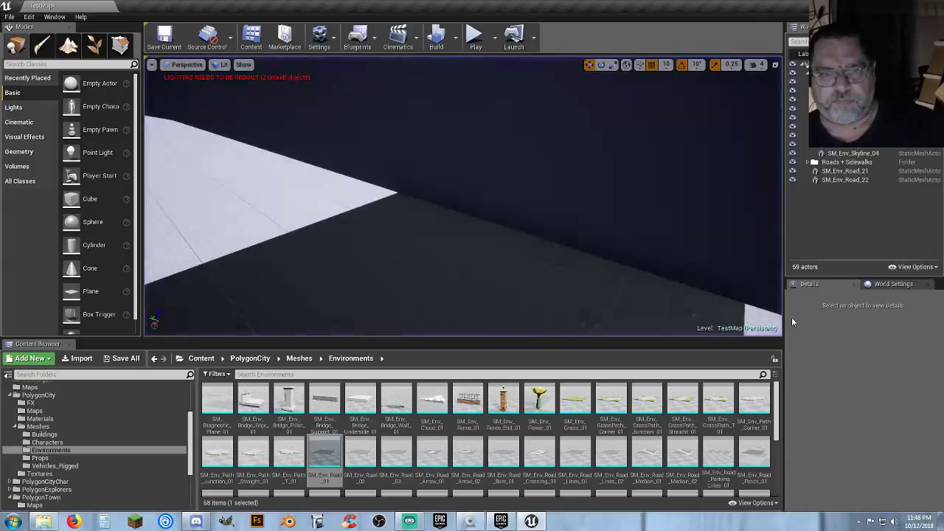
Step: Locate the static mesh used by the SM_Env_Skyline_01 actor and open it in the mesh editor
left_click(497, 145)
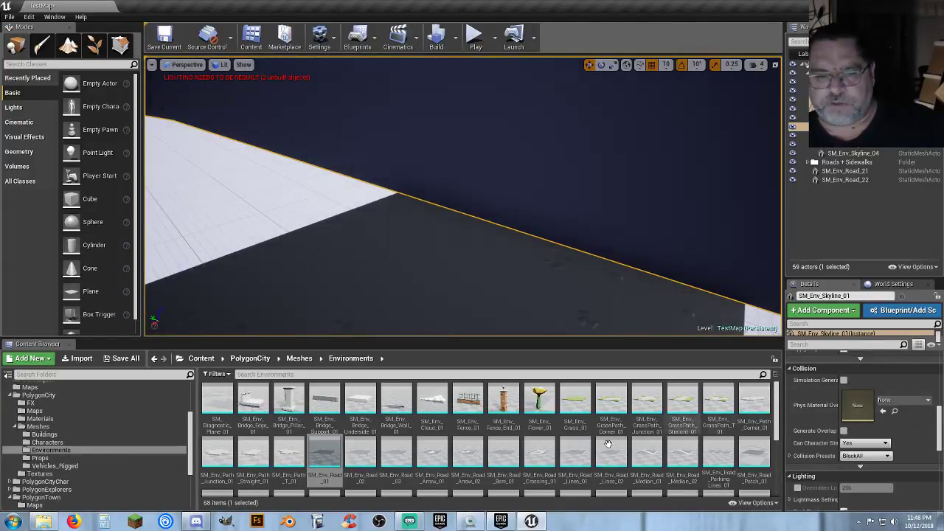
scroll(848, 421, "up", 5)
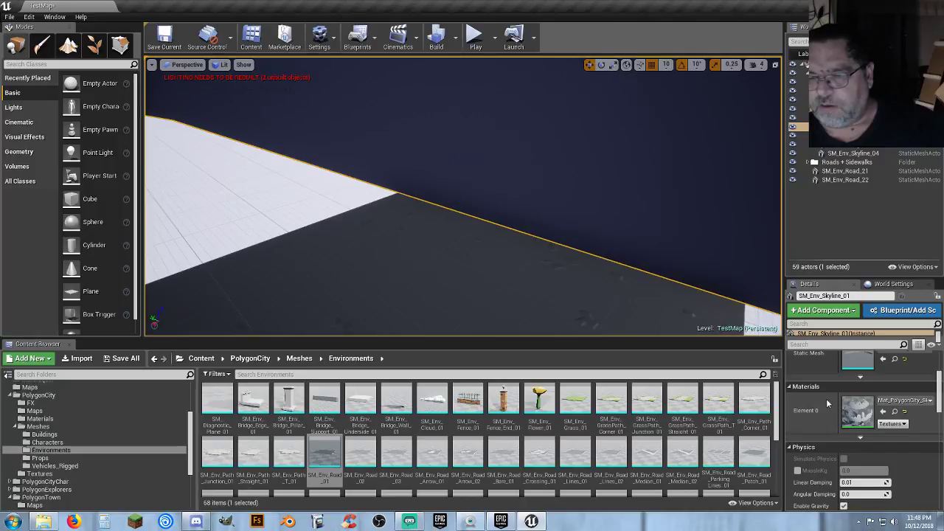
scroll(895, 412, "up", 2)
left_click(895, 407)
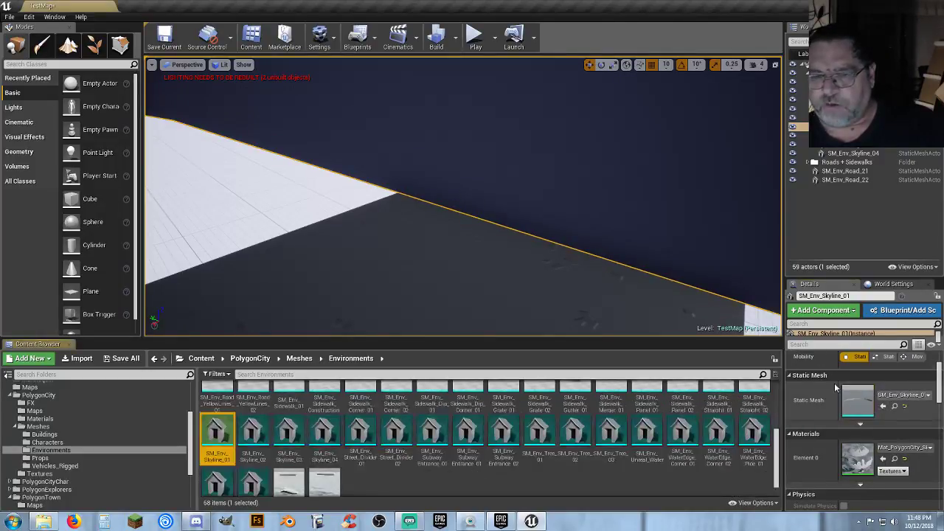
double_click(215, 435)
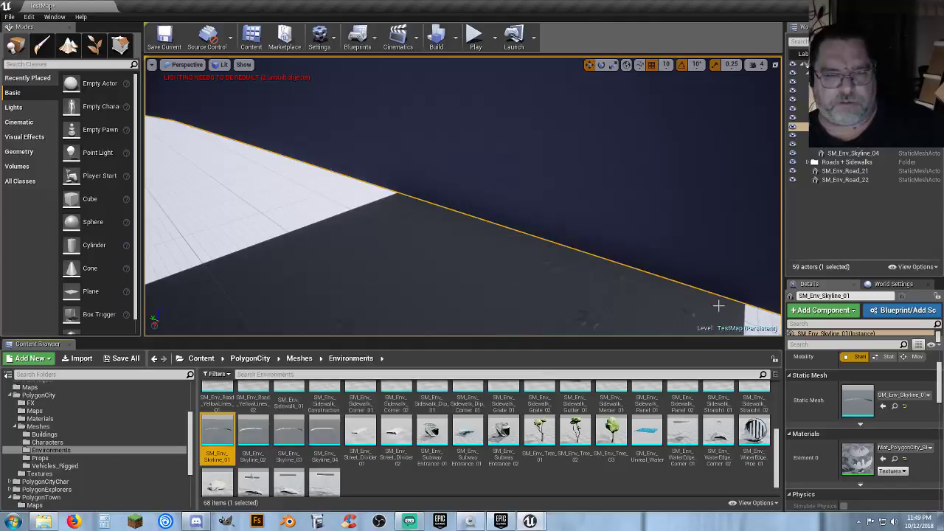
Step: Set the skyline mesh's collision complexity to Use Complex Collision As Simple and close the mesh editor
scroll(888, 279, "down", 10)
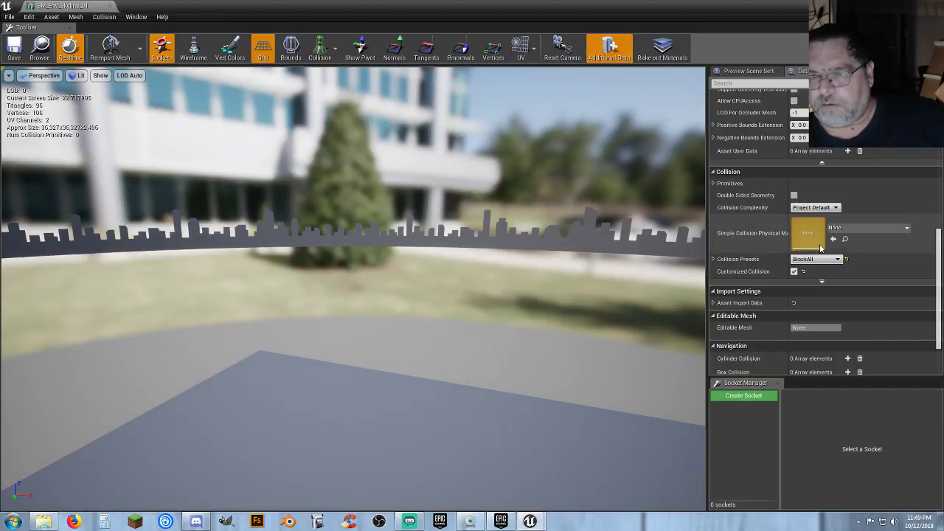
left_click(814, 210)
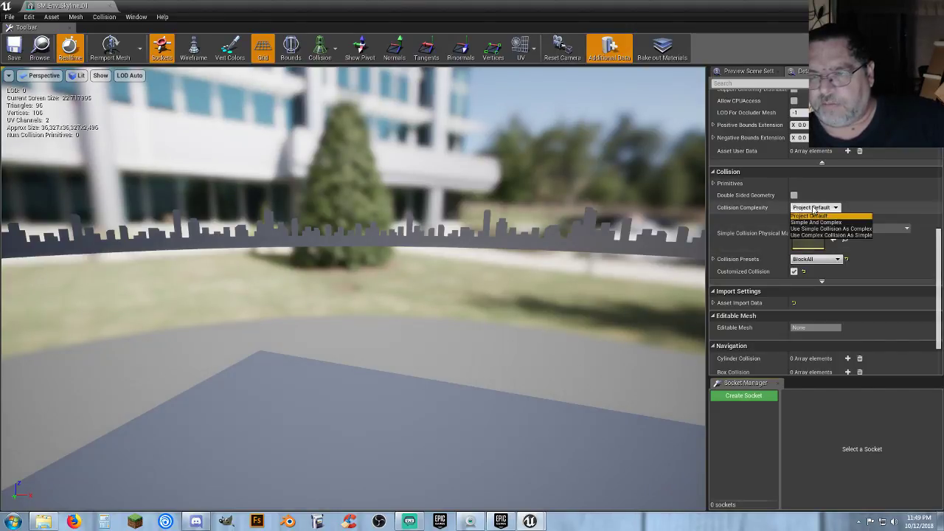
left_click(817, 236)
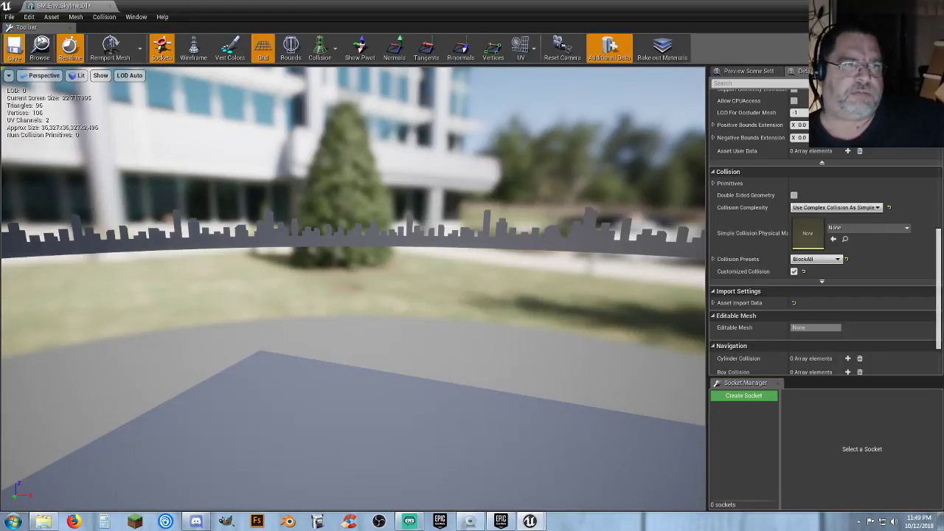
left_click(110, 6)
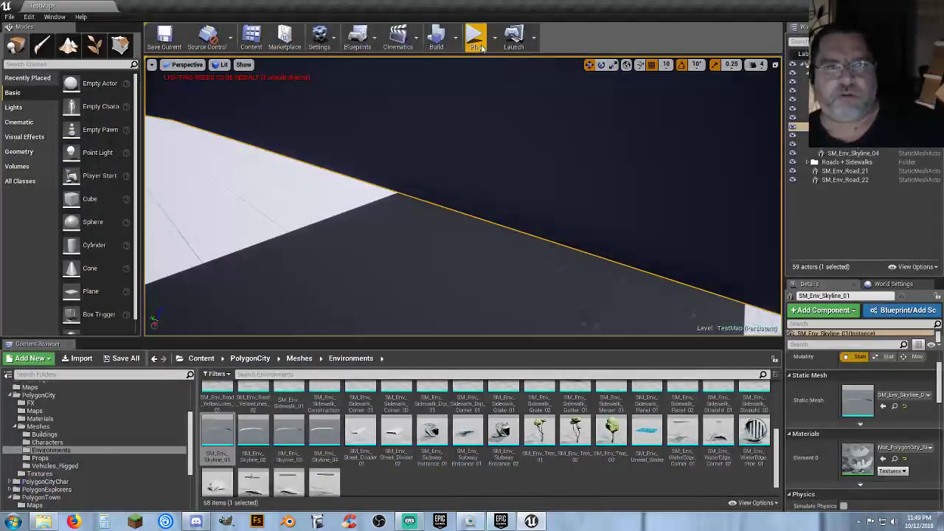
left_click(475, 39)
key("Escape")
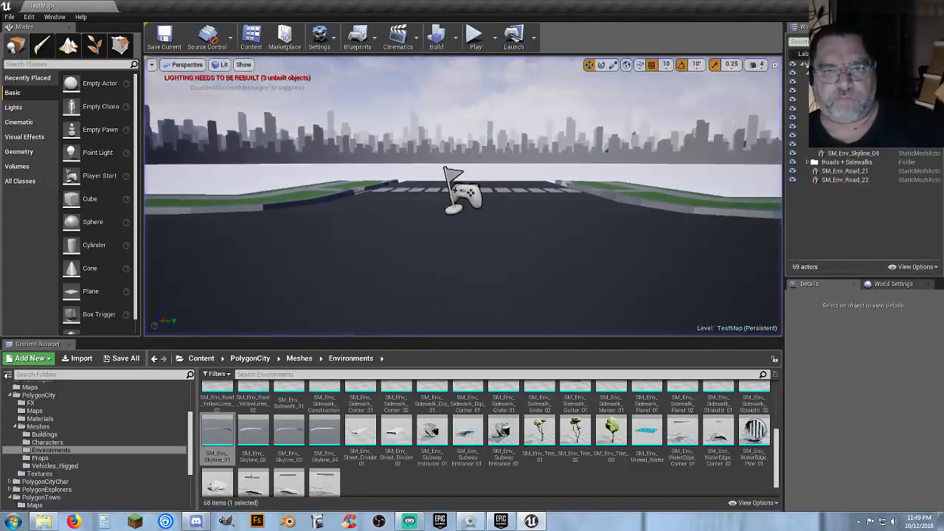
key("w")
right_click_drag(763, 177, 779, 160)
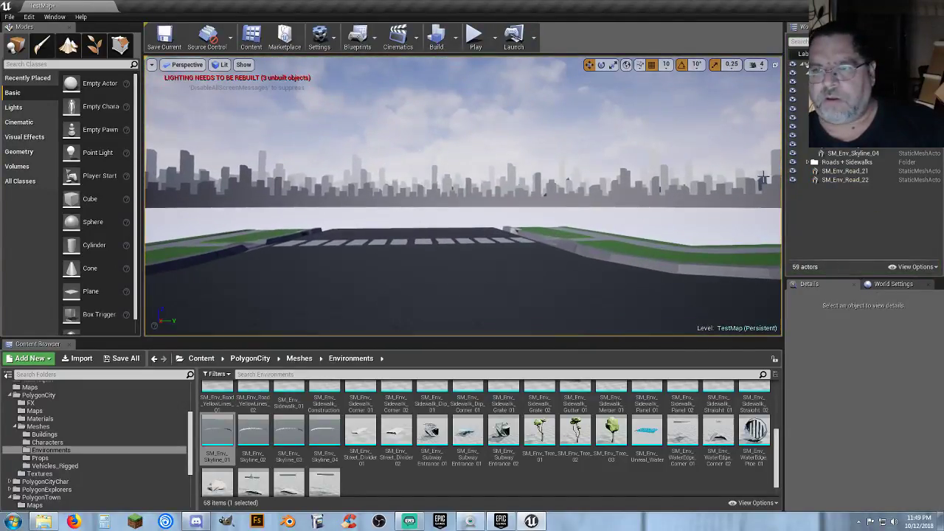
Step: Playtest from the SM_Env_Road_21 tile, walking the character against the skyline wall to check its collision, and end the session
double_click(845, 180)
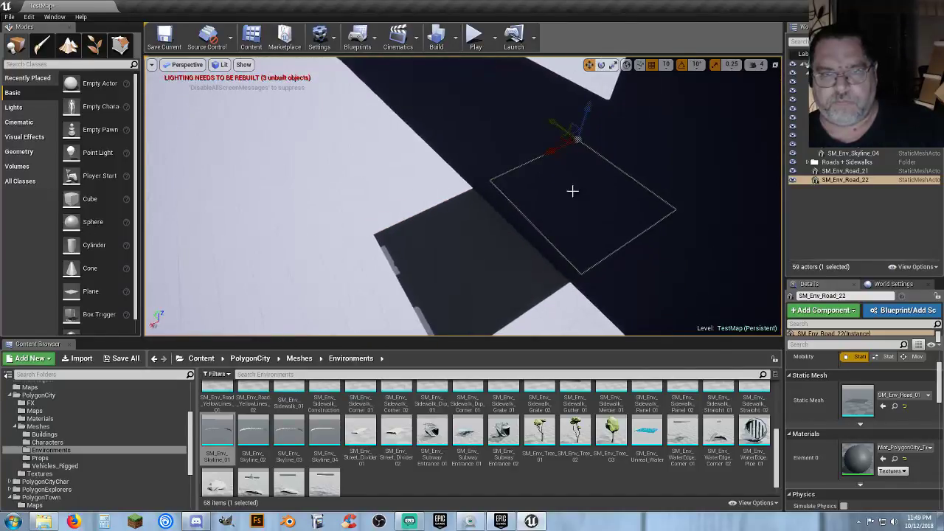
right_click(463, 261)
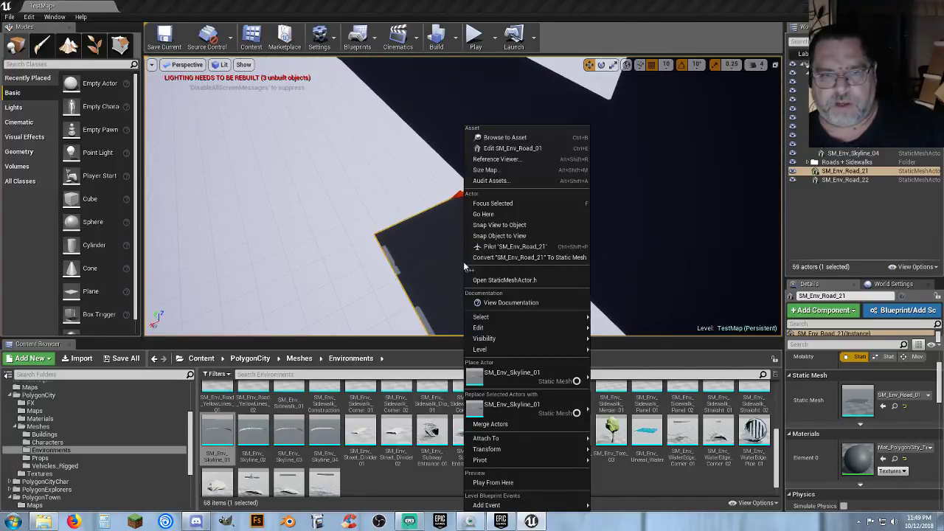
left_click(504, 483)
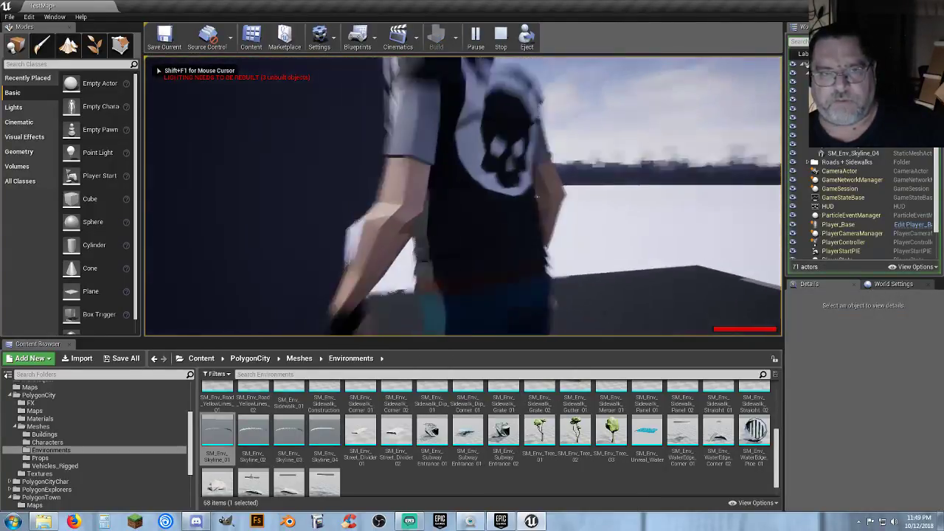
key("w")
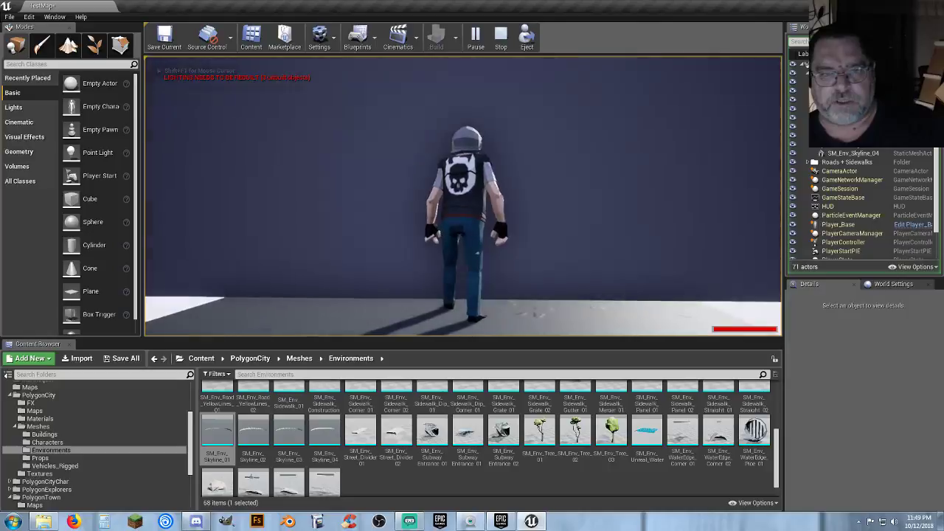
key("d")
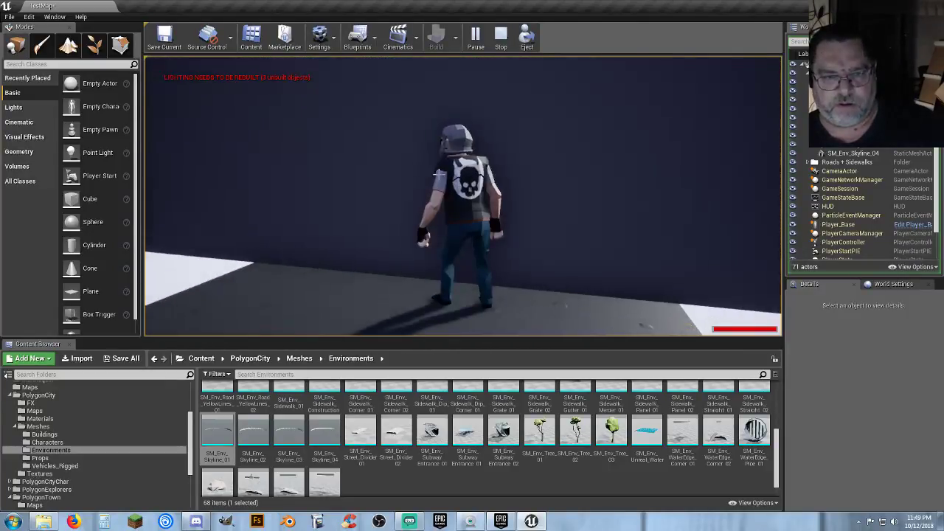
key("Escape")
Step: Delete the duplicate road tile SM_Env_Road_22 on the far side of the skyline wall
mouse_move(543, 169)
right_mouse_down()
mouse_move(479, 177)
mouse_move(542, 169)
right_mouse_up()
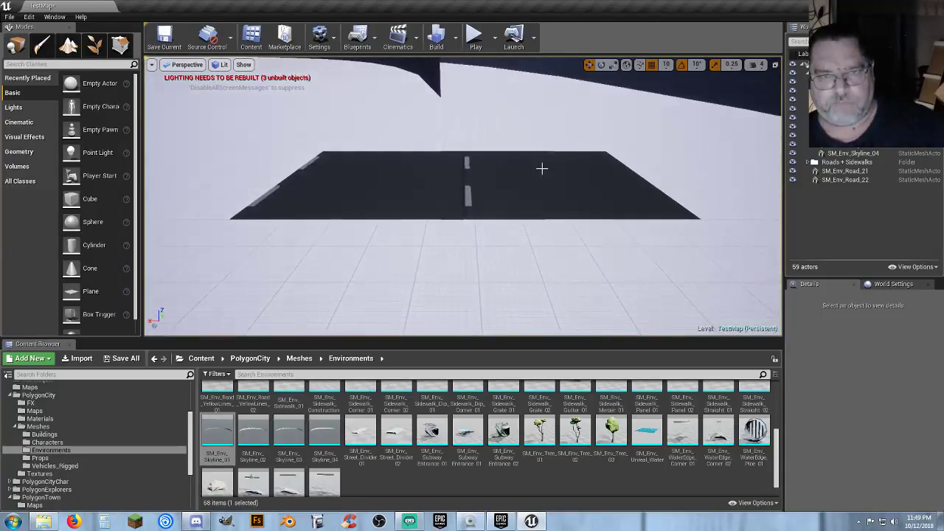
left_click(544, 169)
key("Delete")
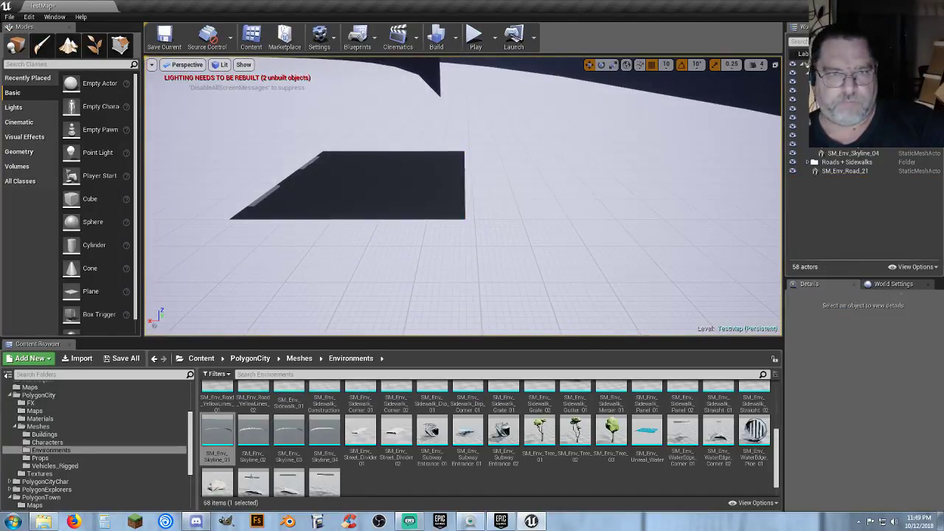
Step: Delete the leftover test road tile SM_Env_Road_21 outside the skyline wall
left_click(360, 191)
key("Delete")
right_click_drag(575, 194, 575, 194)
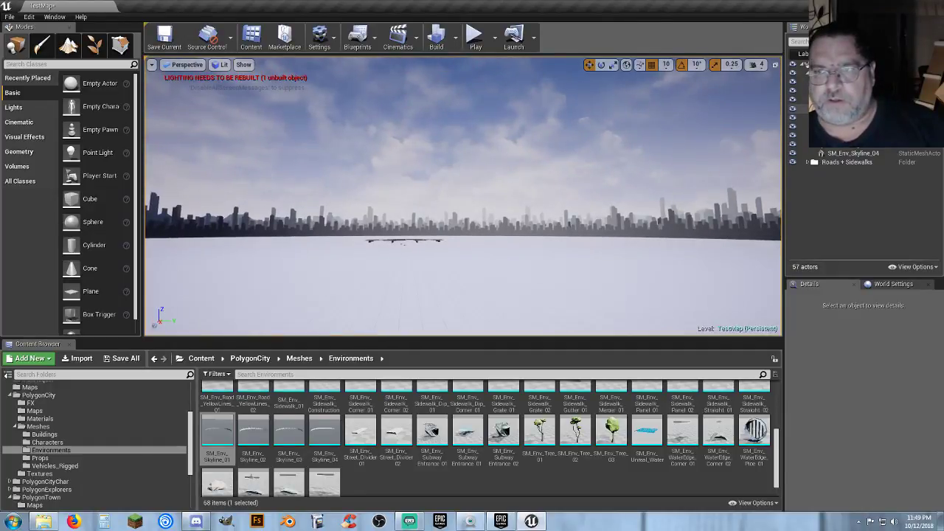
Step: Return to the crossroads by focusing on the SkyLight actor, and examine the open road ends and the surrounding skyline
double_click(841, 118)
right_click_drag(626, 188, 648, 228)
right_click_drag(666, 171, 666, 171)
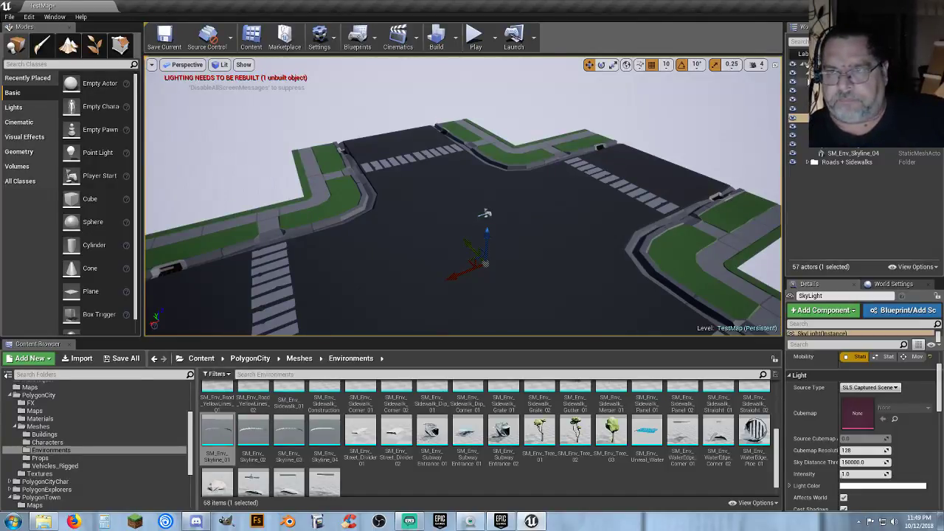
key("Escape")
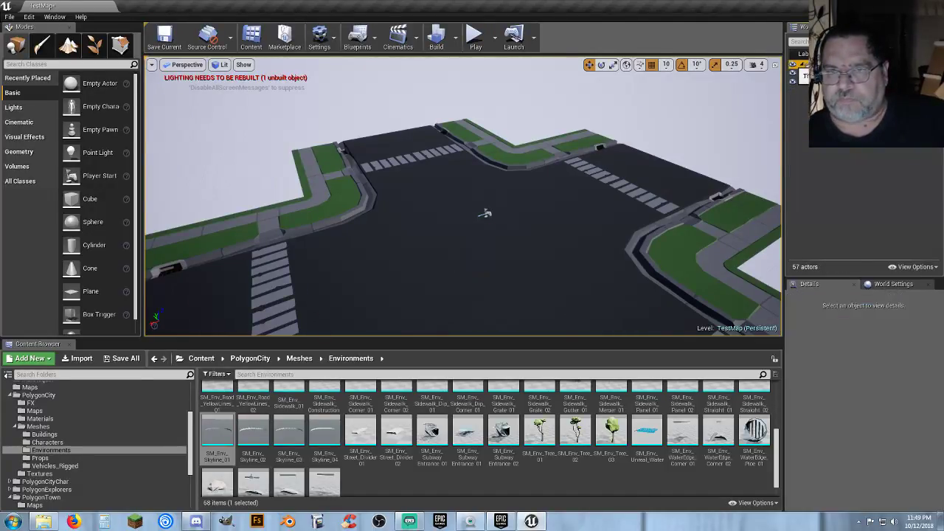
right_click_drag(530, 202, 527, 196)
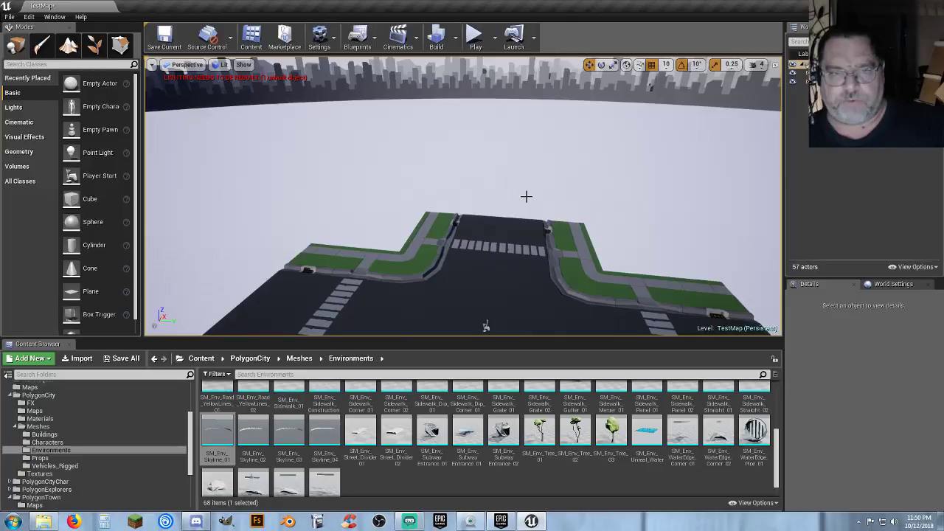
right_click_drag(525, 196, 461, 197)
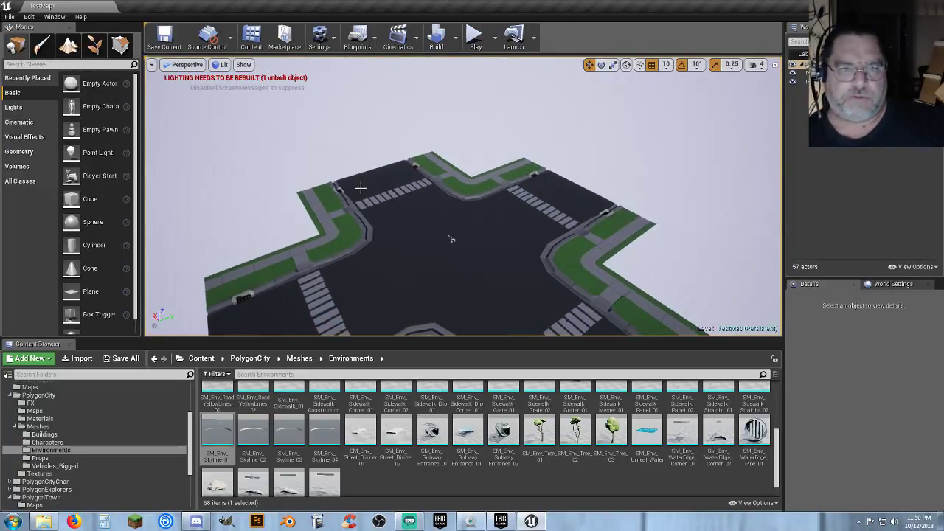
right_click_drag(451, 238, 413, 195)
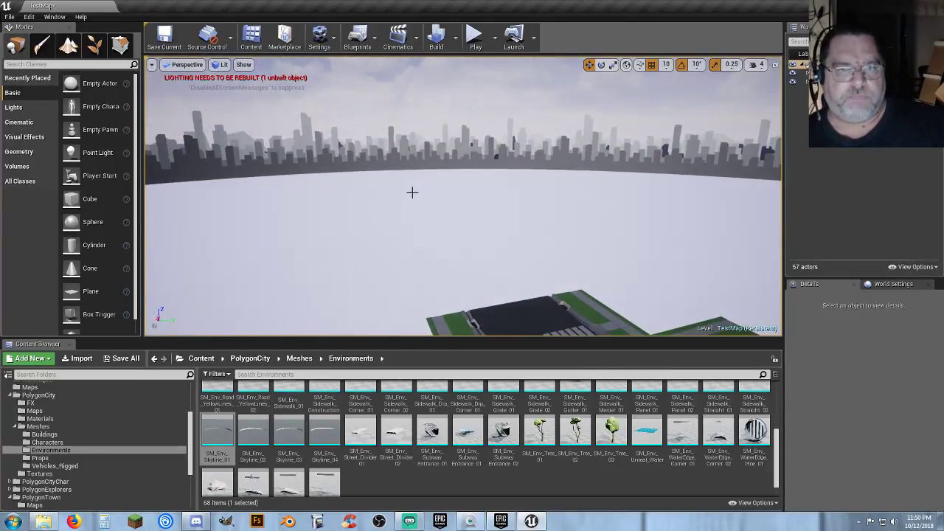
right_click_drag(433, 211, 405, 247)
right_click_drag(279, 265, 447, 278)
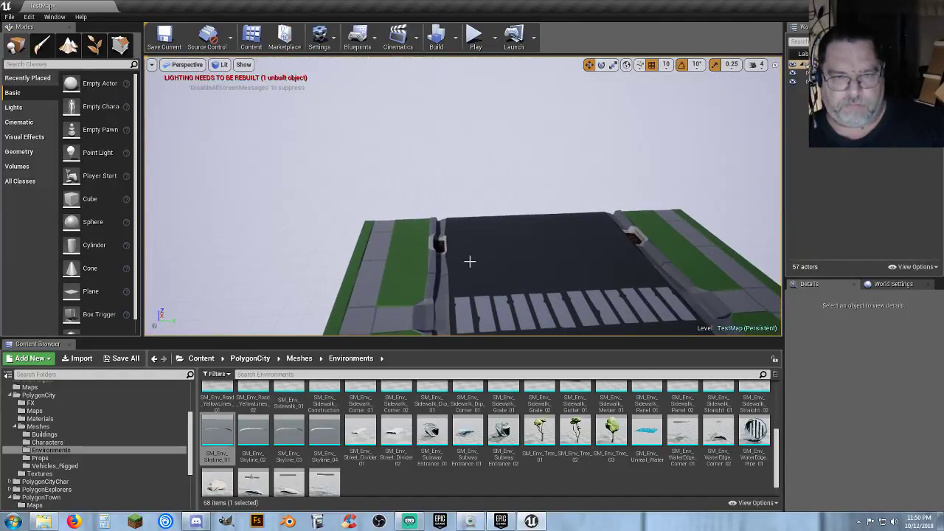
right_click_drag(536, 252, 519, 281)
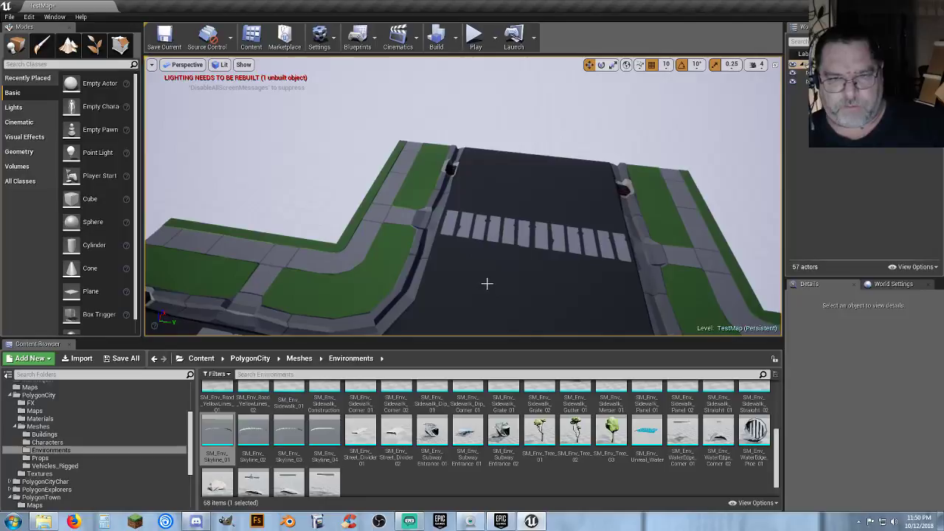
right_click_drag(544, 250, 559, 237)
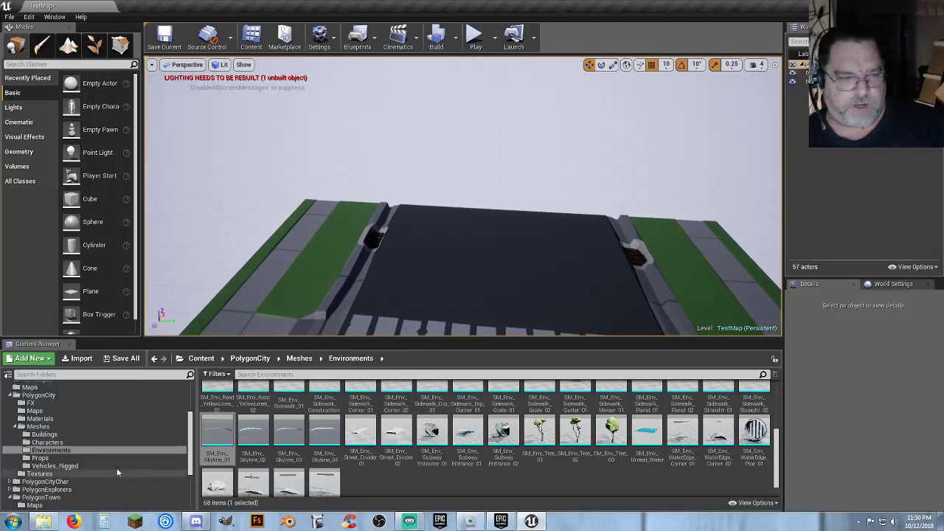
Step: Browse the PolygonTown environment meshes for road pieces that could extend the street
left_click(12, 396)
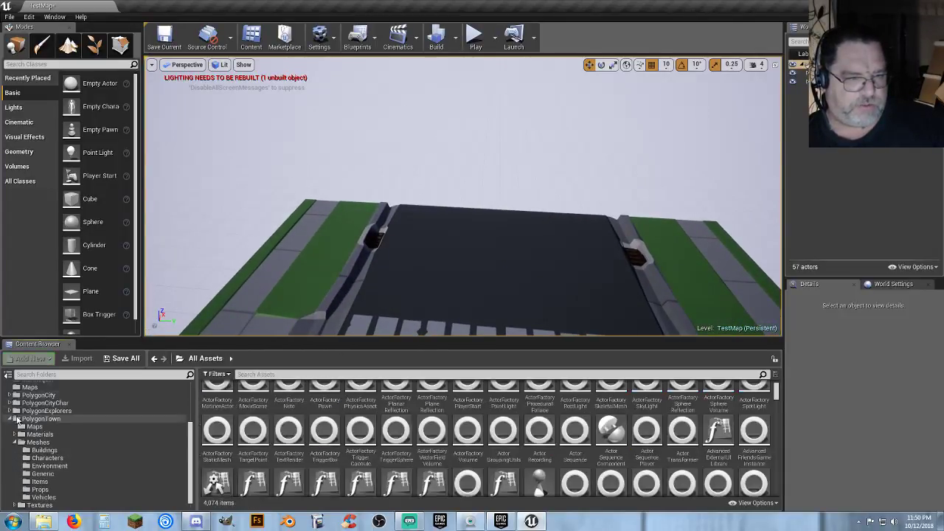
left_click(46, 466)
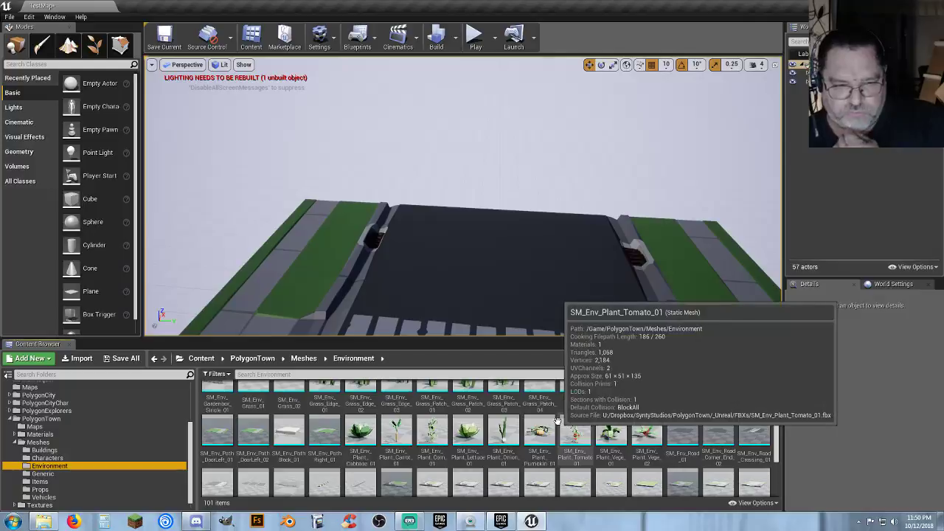
scroll(575, 424, "down", 1)
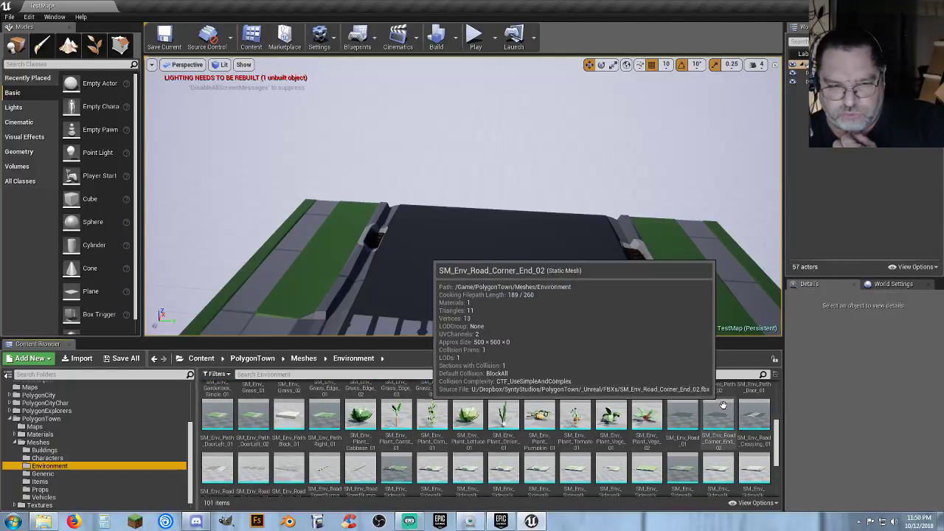
scroll(721, 405, "down", 1)
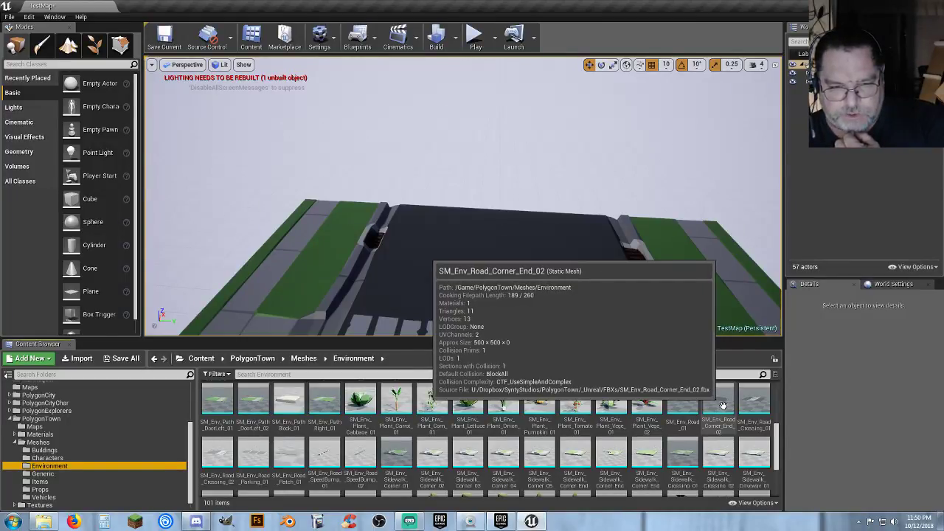
scroll(724, 405, "down", 2)
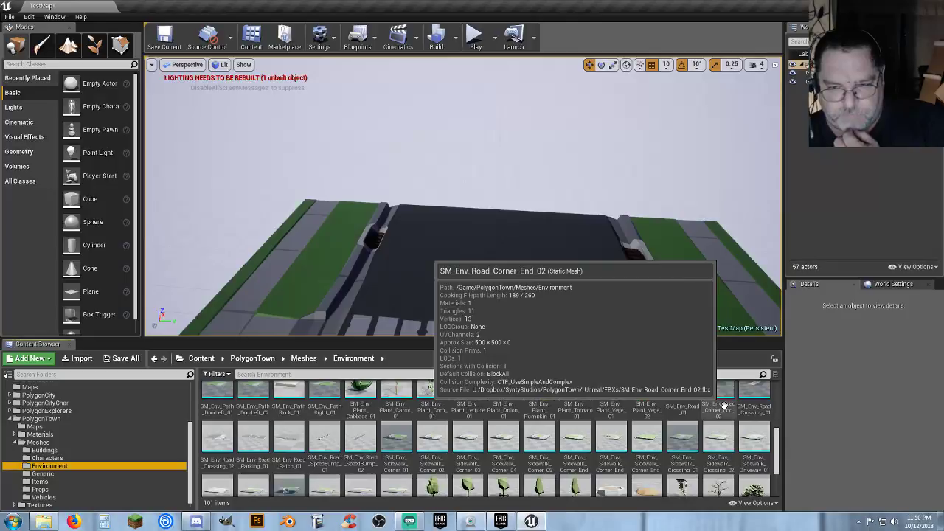
scroll(724, 405, "up", 3)
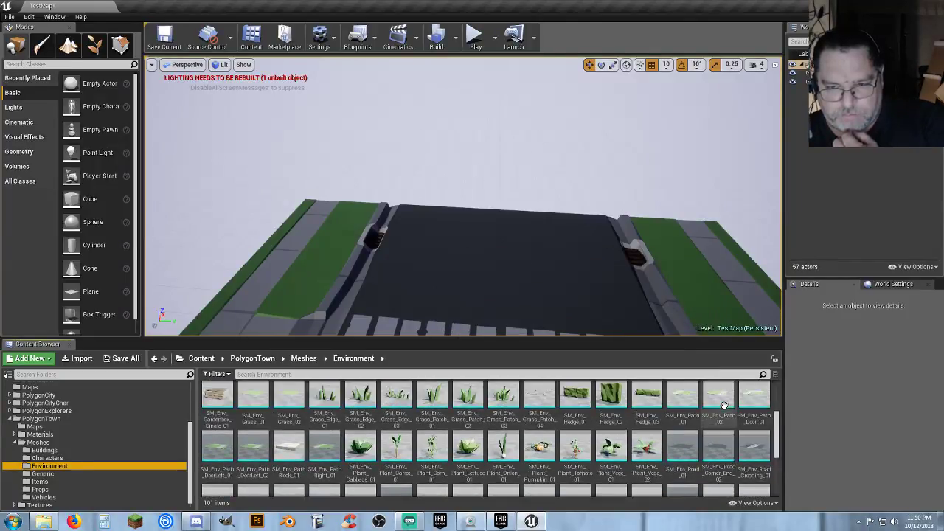
scroll(724, 405, "up", 4)
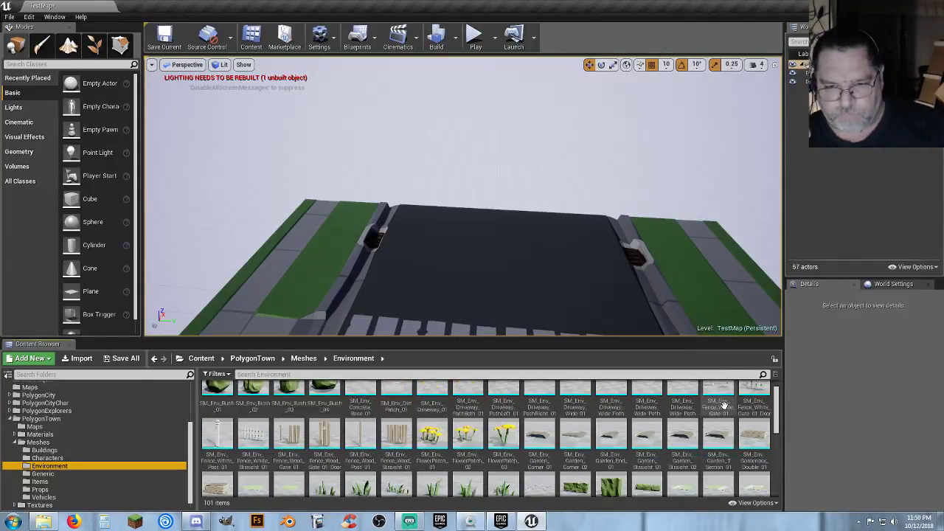
scroll(723, 405, "down", 3)
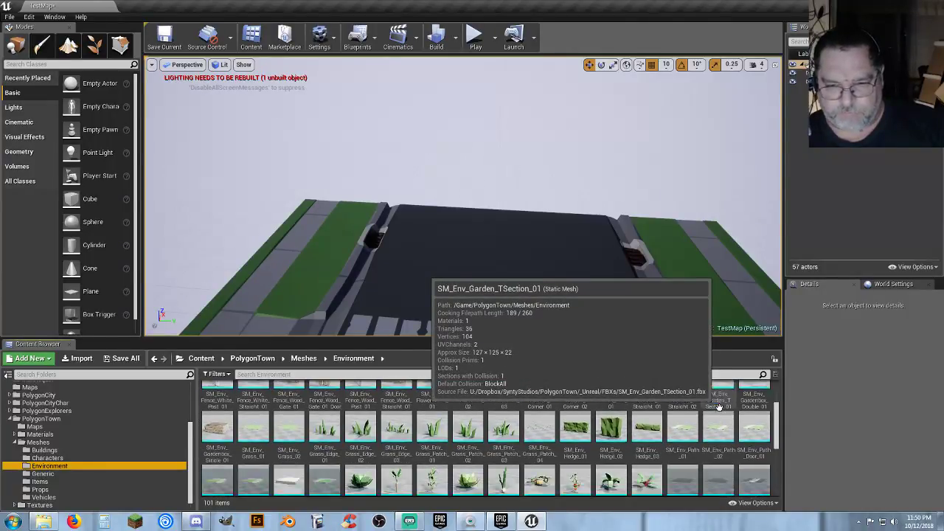
scroll(718, 408, "down", 2)
Step: Try the PolygonTown road tile SM_Env_Road_01 at the crossroads' open road end and delete it again
left_click_drag(688, 422, 504, 203)
mouse_move(505, 237)
right_mouse_down()
mouse_move(504, 189)
mouse_move(504, 238)
right_mouse_up()
key("w")
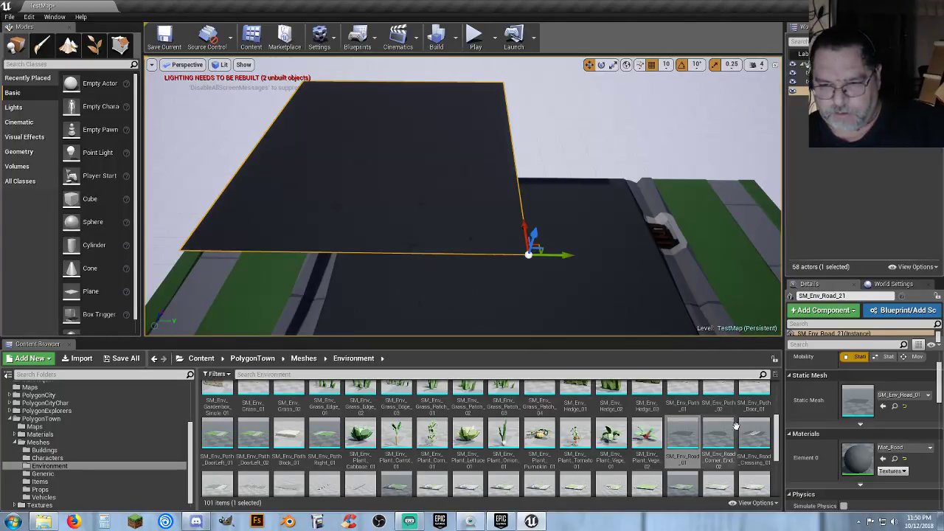
key("Delete")
Step: Look through the remaining PolygonTown environment meshes and the PolygonCity Environments folder for a suitable road tile
scroll(699, 430, "down", 2)
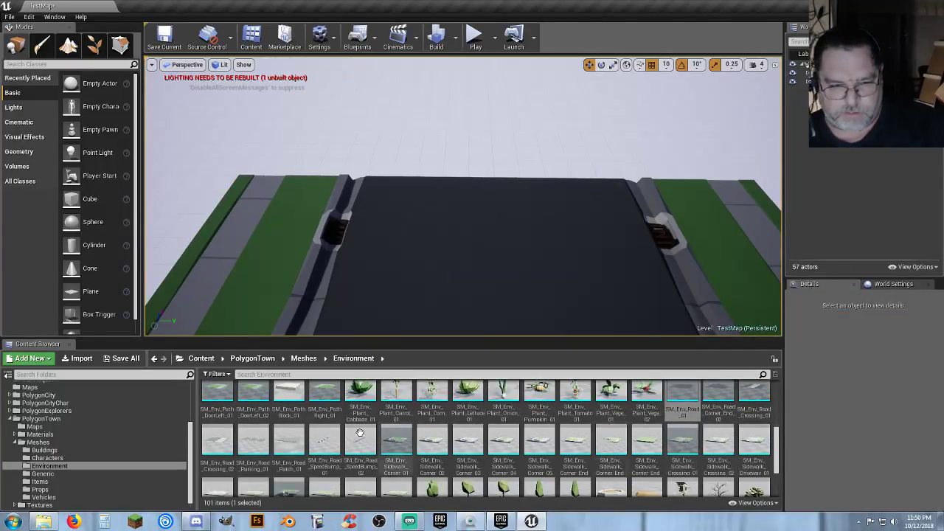
scroll(486, 443, "down", 2)
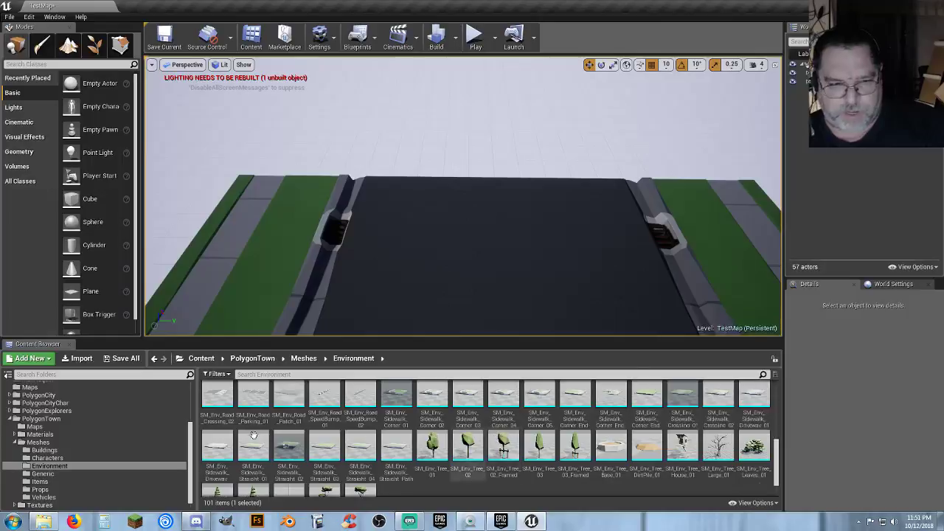
left_click(12, 396)
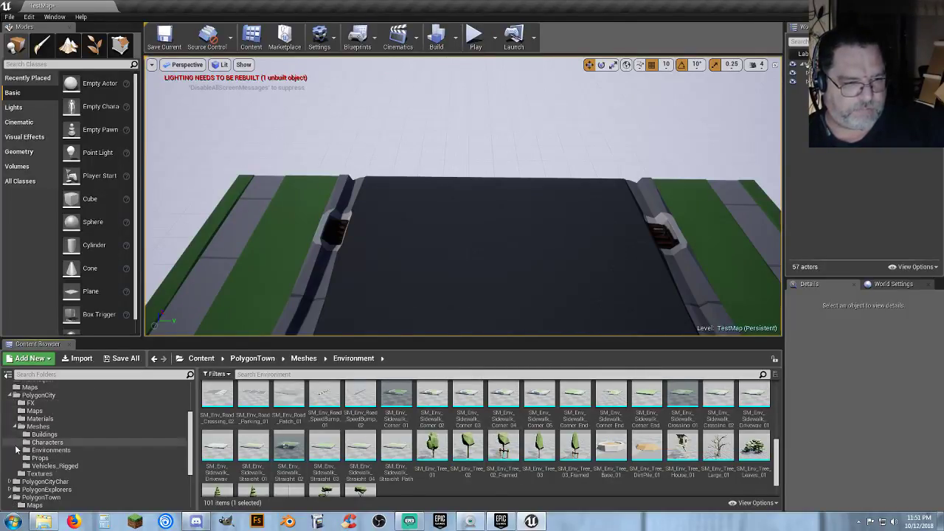
left_click(50, 450)
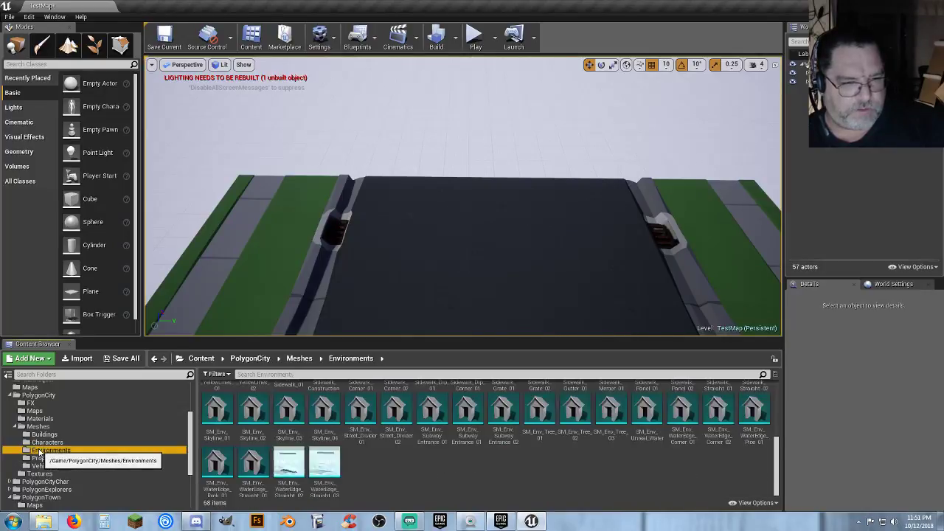
scroll(460, 463, "down", 5)
scroll(459, 463, "up", 3)
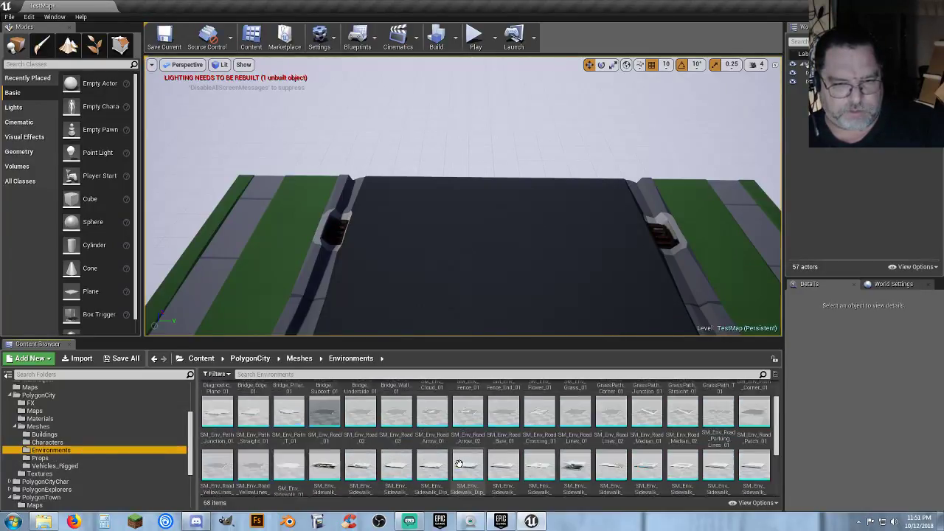
scroll(459, 463, "up", 1)
mouse_move(325, 426)
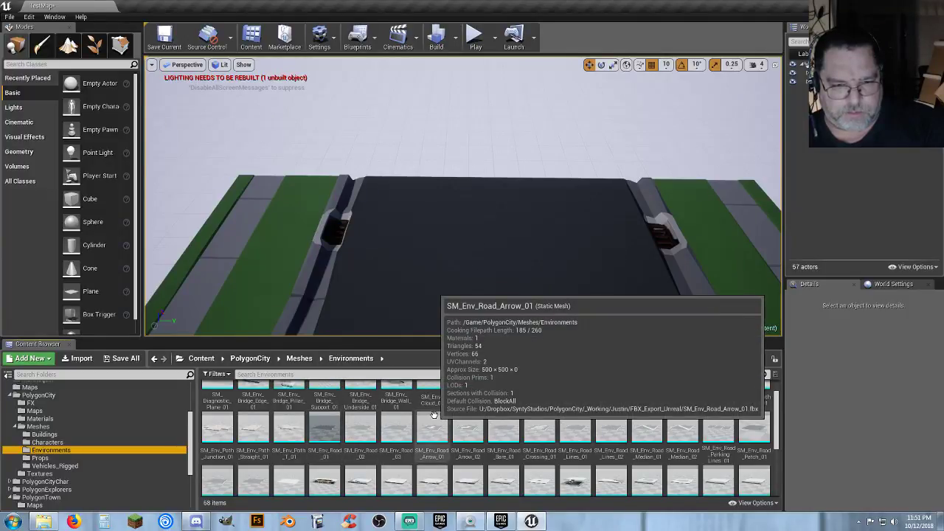
mouse_move(488, 411)
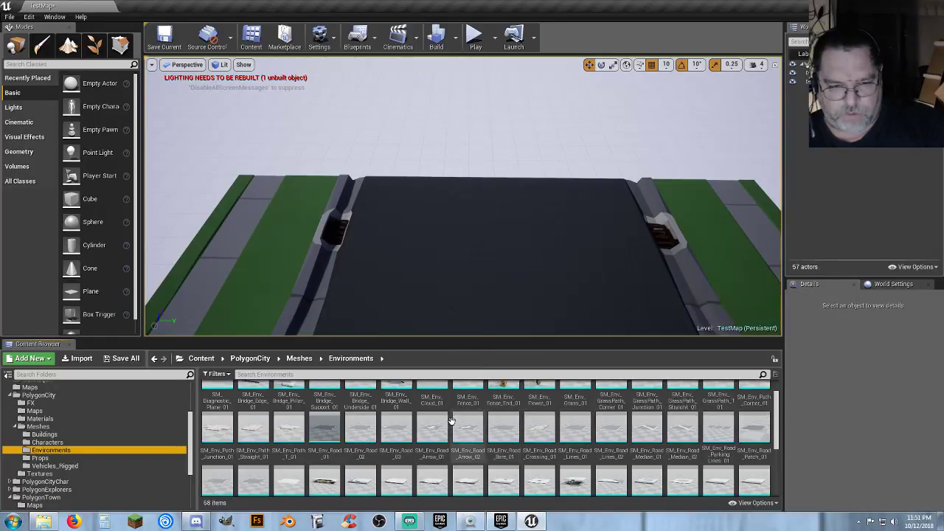
mouse_move(382, 421)
scroll(382, 422, "up", 1)
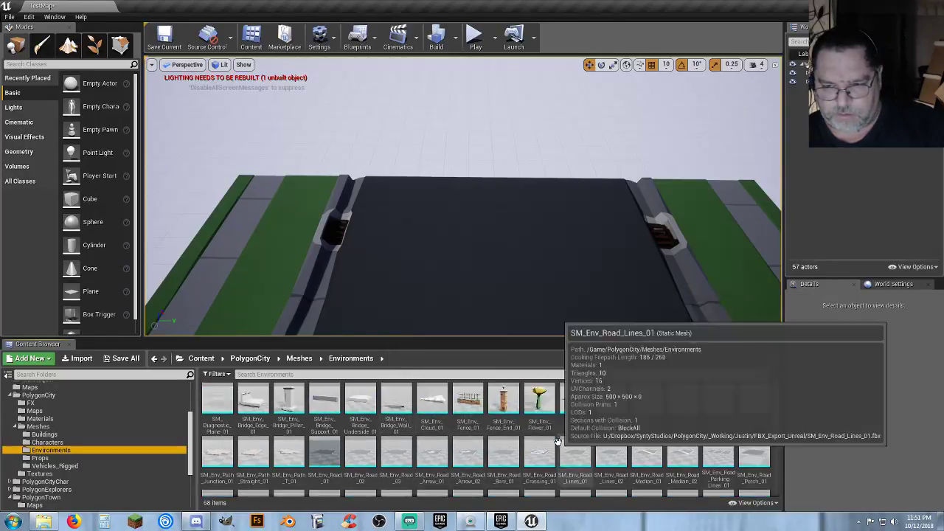
scroll(590, 439, "down", 1)
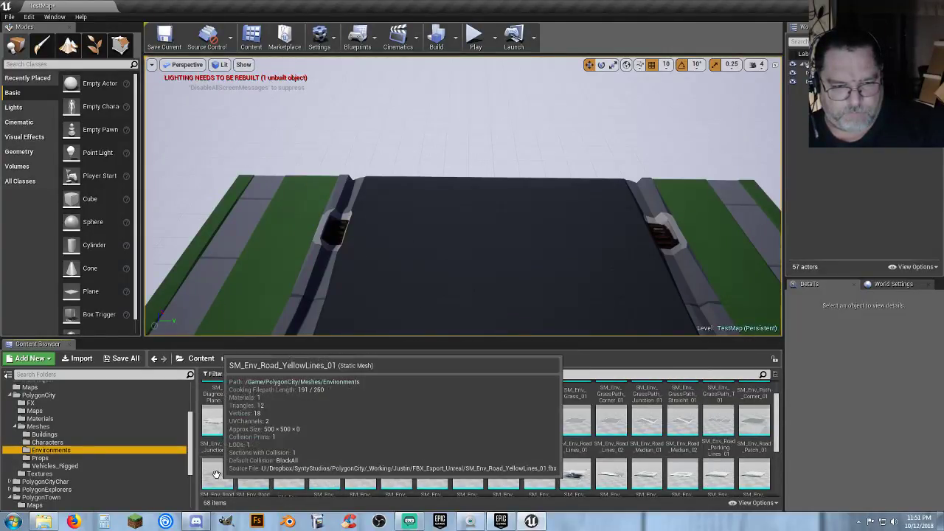
Step: Try the SM_Env_Road_YellowLines_01 tile beyond the open road end and delete it again
left_click_drag(222, 472, 492, 163)
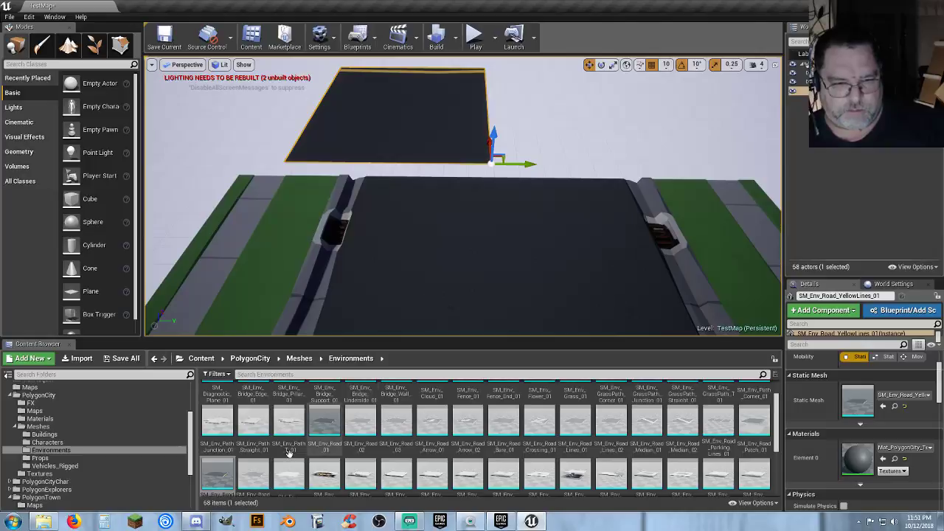
scroll(424, 402, "down", 1)
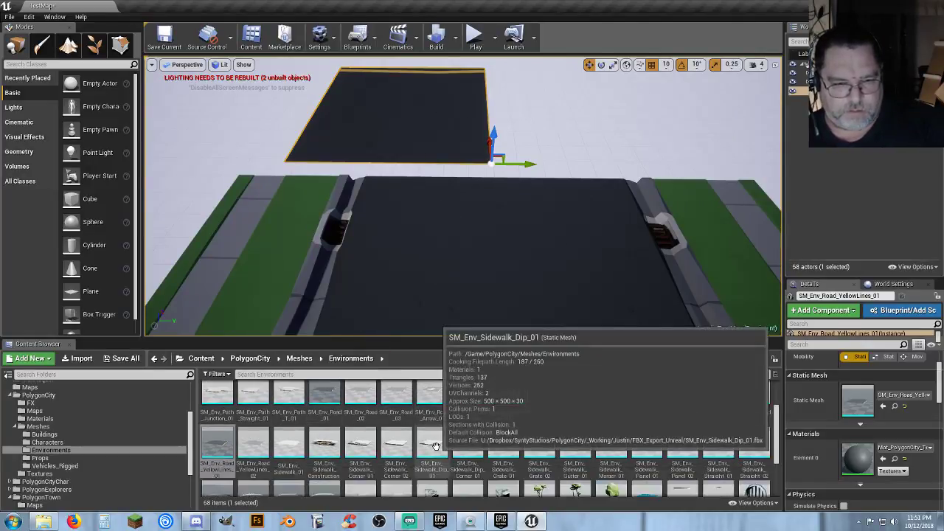
key("Delete")
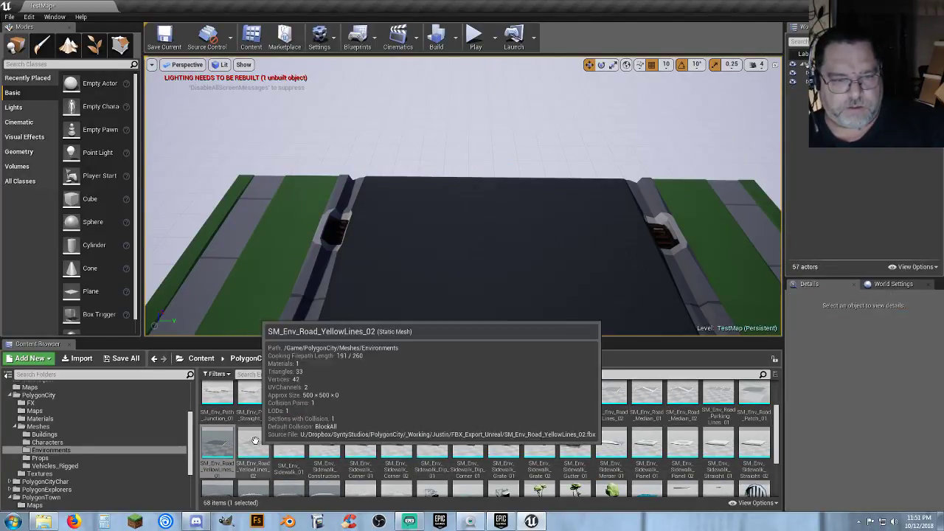
Step: Place an SM_Env_Road_YellowLines_02 tile near the open road end and set its Z location to 0
left_click_drag(253, 446, 395, 163)
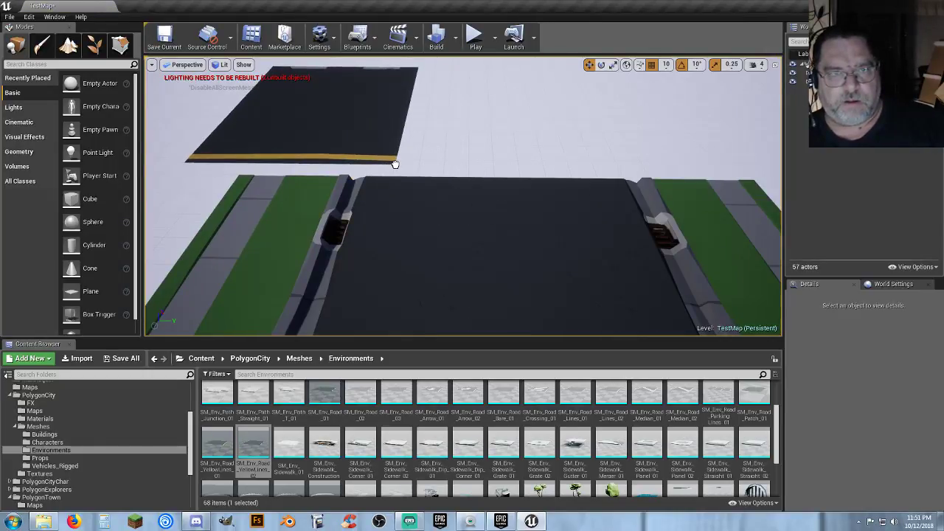
left_click_drag(396, 164, 395, 164)
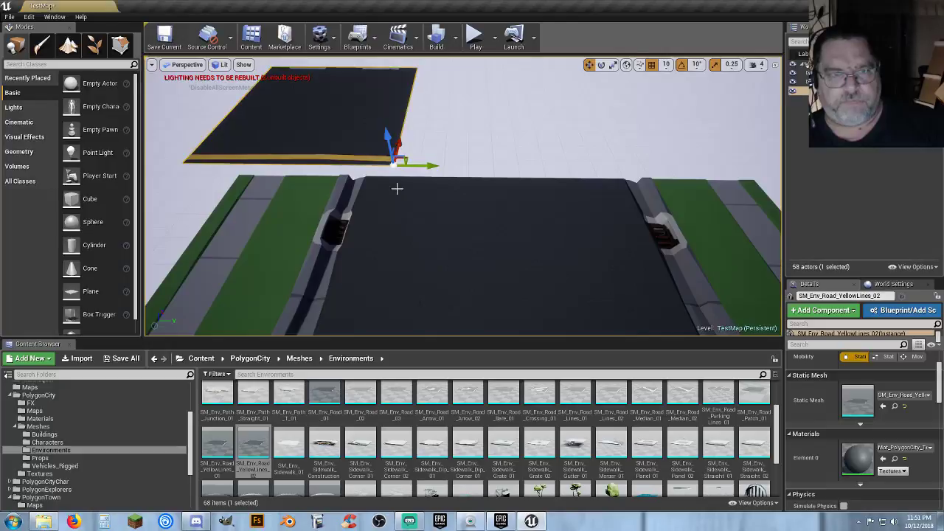
right_click_drag(396, 190, 417, 199)
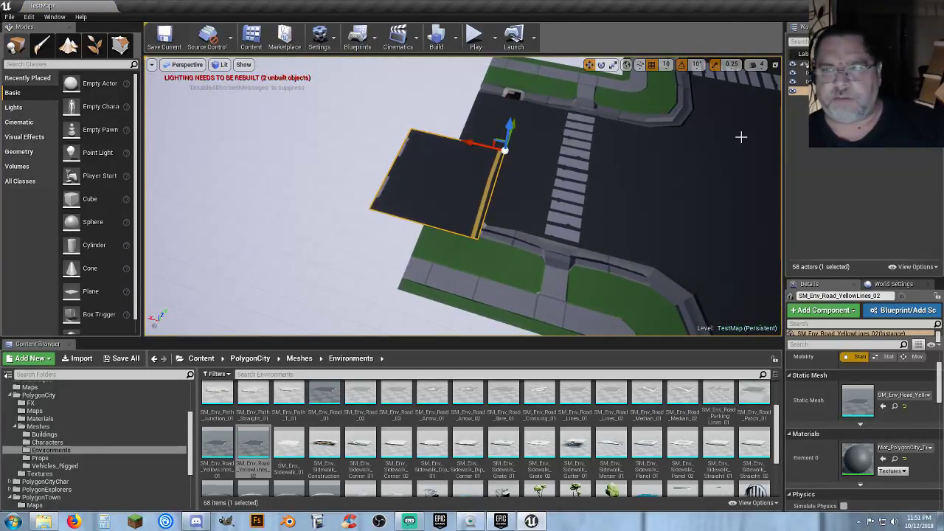
scroll(879, 398, "up", 2)
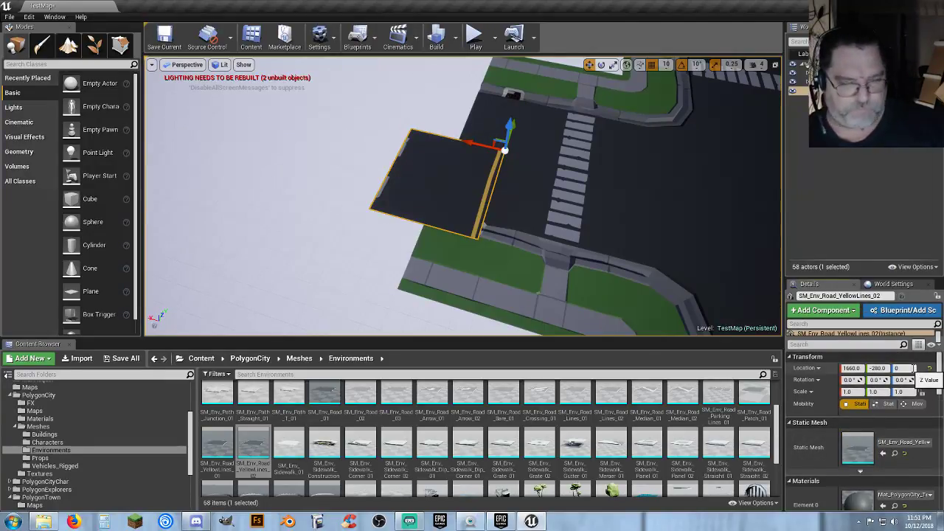
key("Return")
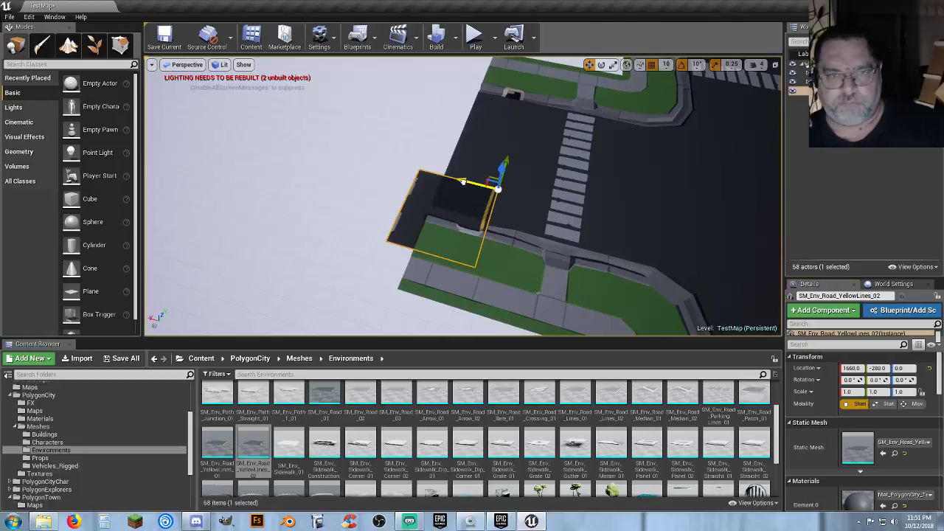
Step: Move the SM_Env_Road_YellowLines_02 tile clear of the crossroads and rotate it 90° about the Z axis
left_click_drag(462, 181, 370, 169)
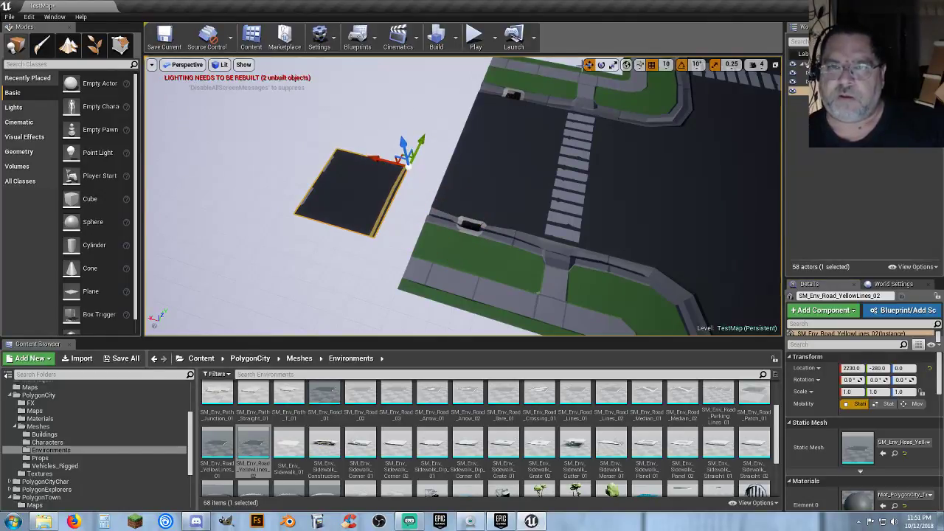
left_click(599, 66)
left_click_drag(458, 192, 481, 199)
left_click(477, 196)
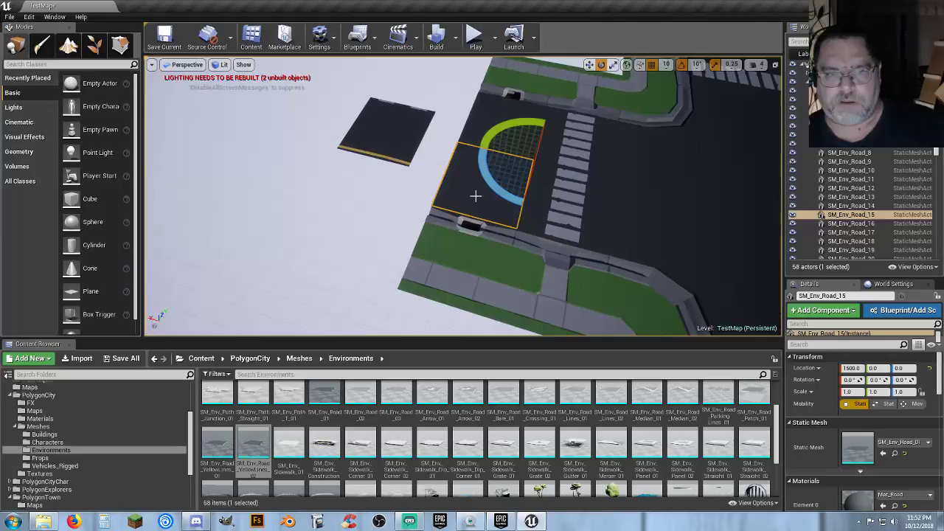
right_click_drag(498, 134, 442, 133)
left_click(497, 135)
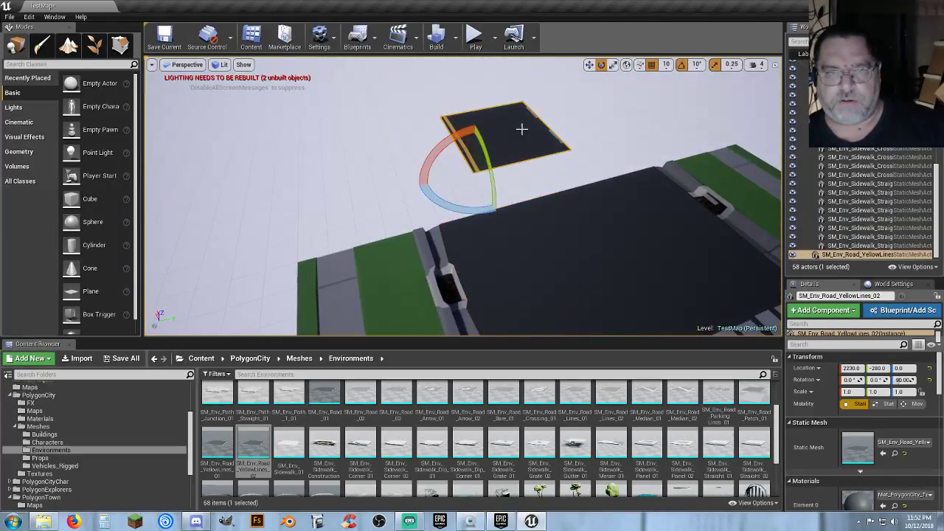
Step: Align the rotated yellow-lined tile with the open road end at X 2000, Y -500
left_click(588, 65)
left_click_drag(463, 164, 484, 182)
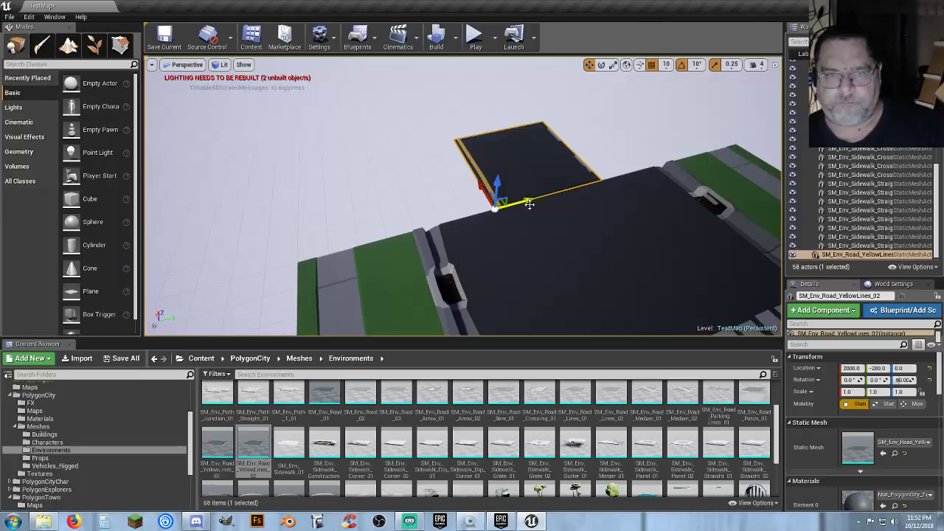
left_click_drag(529, 204, 471, 222)
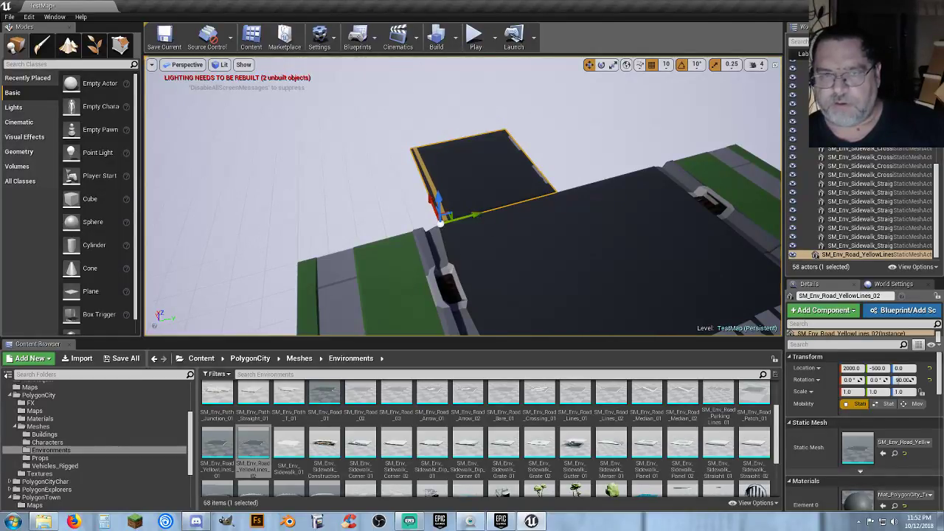
Step: Duplicate the yellow-lined road tile and rotate the copy to -90° about the Z axis
right_click_drag(564, 213, 539, 208)
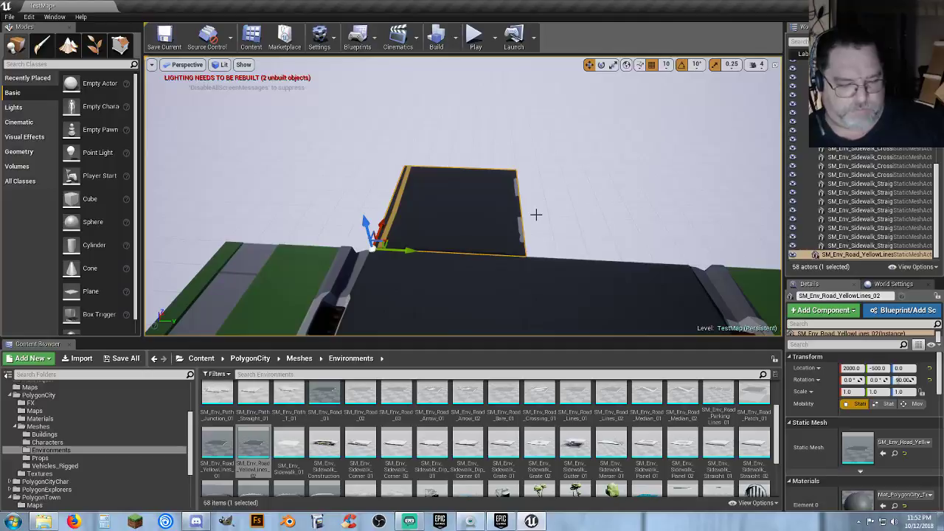
key("ctrl+w")
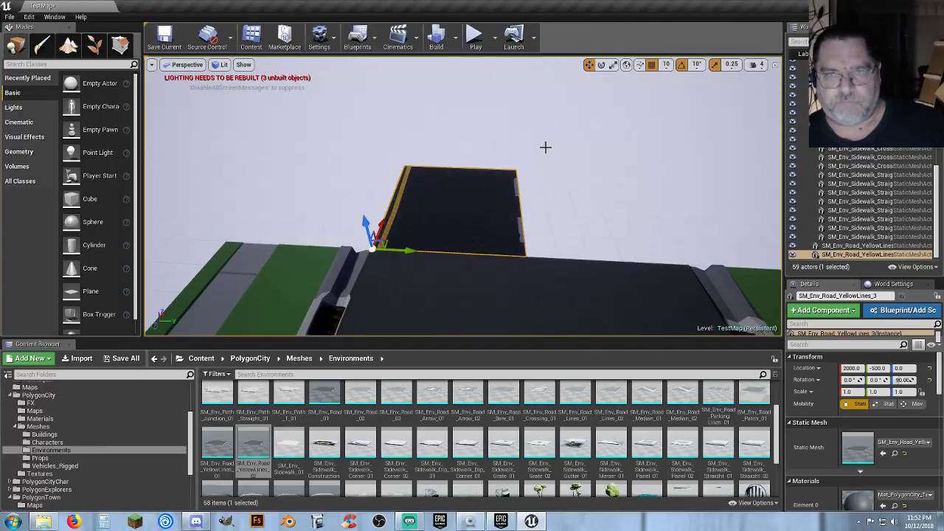
left_click(601, 64)
mouse_move(400, 282)
left_mouse_down()
mouse_move(464, 291)
mouse_move(402, 281)
left_mouse_up()
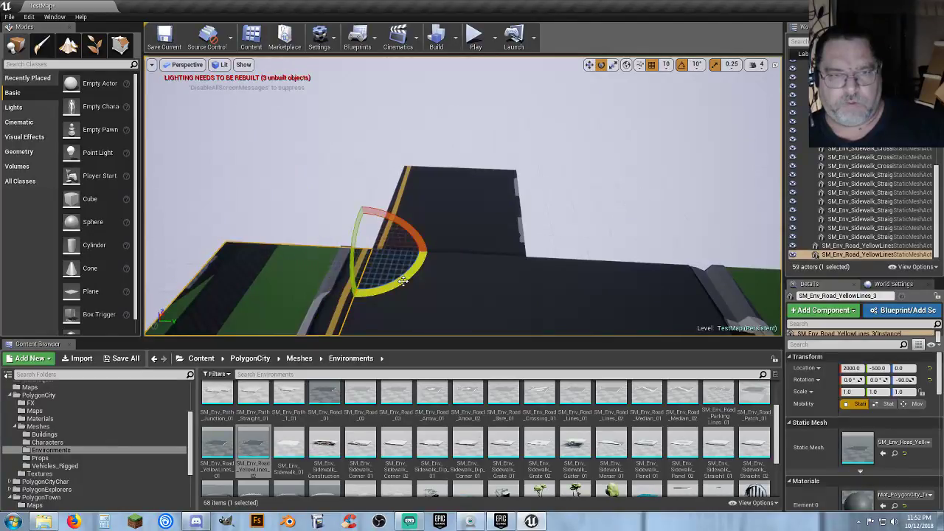
left_click(589, 65)
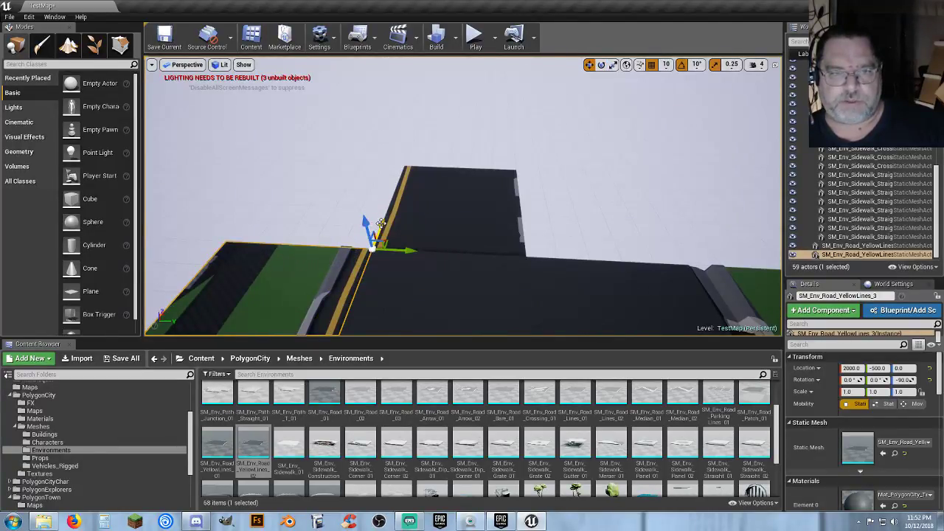
Step: Move the rotated copy to X 2500, Y 500 so it forms the opposite lane beside the first tile
left_click_drag(381, 222, 673, 171)
right_click_drag(611, 193, 619, 190)
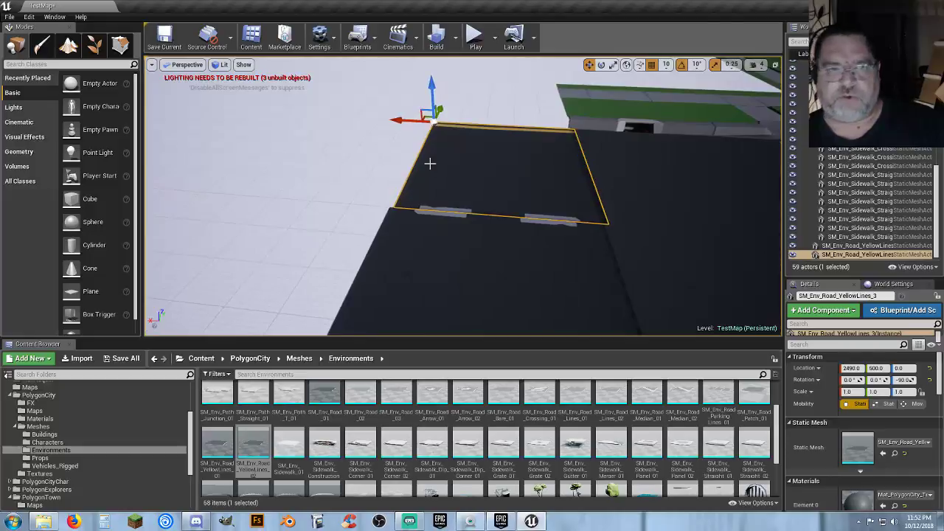
left_click_drag(395, 121, 394, 120)
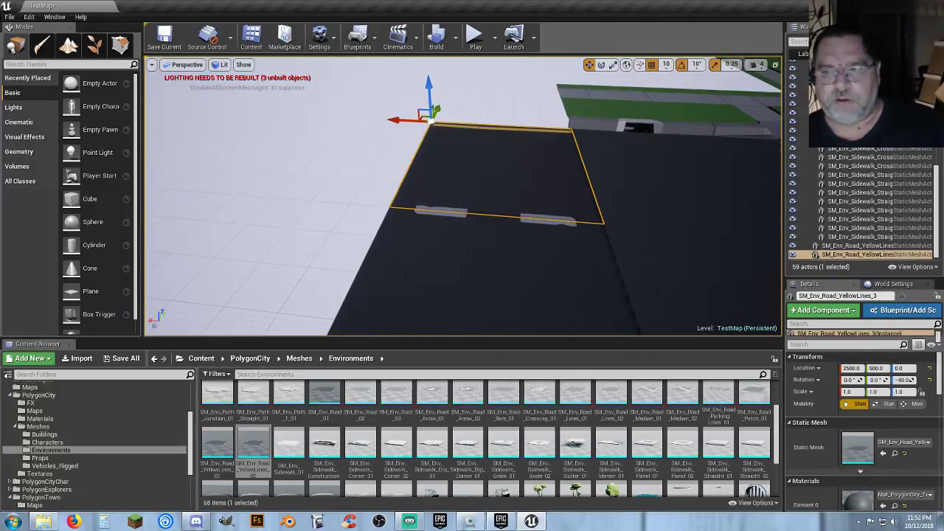
Step: Duplicate both yellow-lined tiles together and move the copies outward along X, flush with the outer edge of the originals
right_click_drag(457, 184, 538, 189)
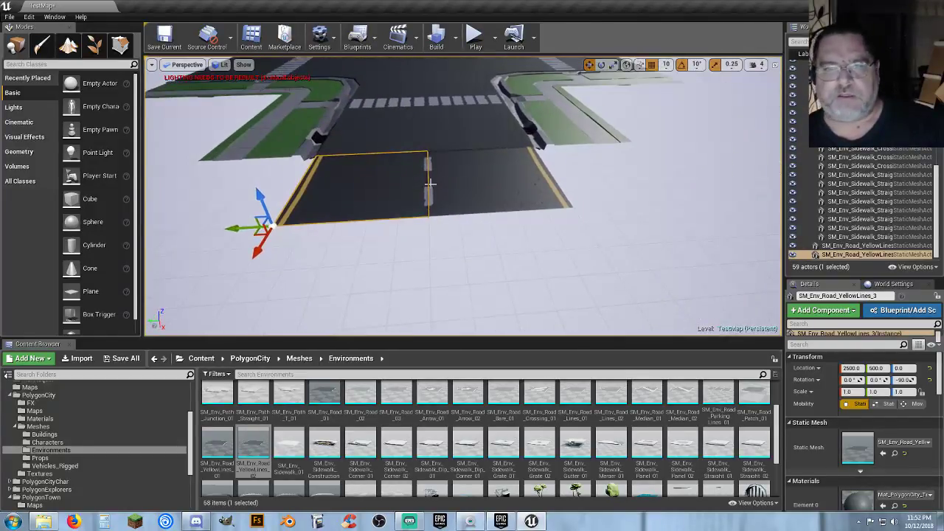
left_click(477, 194, "ctrl")
right_click_drag(486, 202, 435, 216)
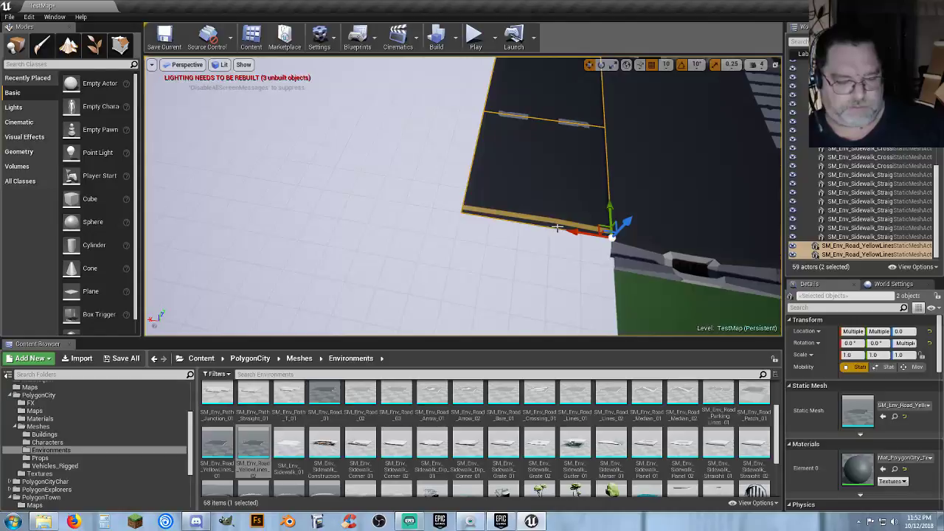
left_click_drag(580, 233, 580, 233, "alt")
right_click_drag(591, 227, 686, 203)
right_click_drag(524, 217, 651, 210)
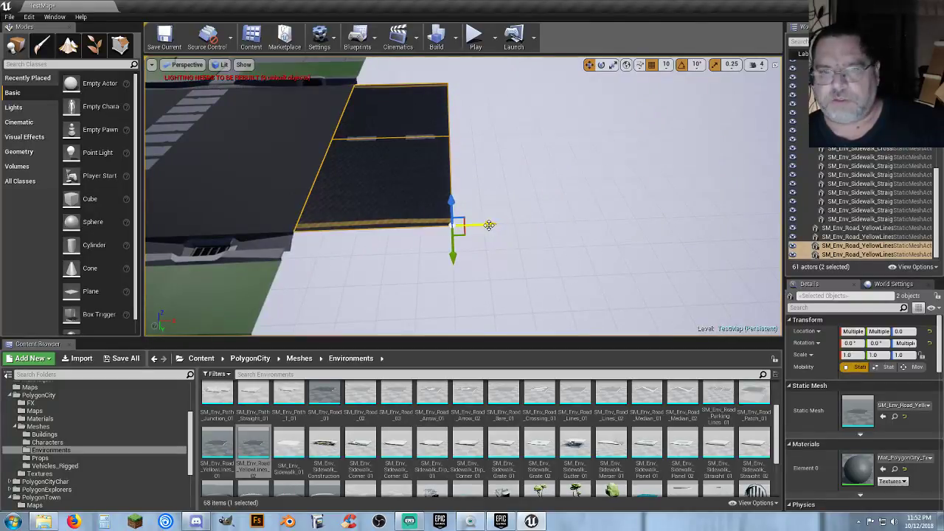
left_click_drag(489, 224, 645, 223)
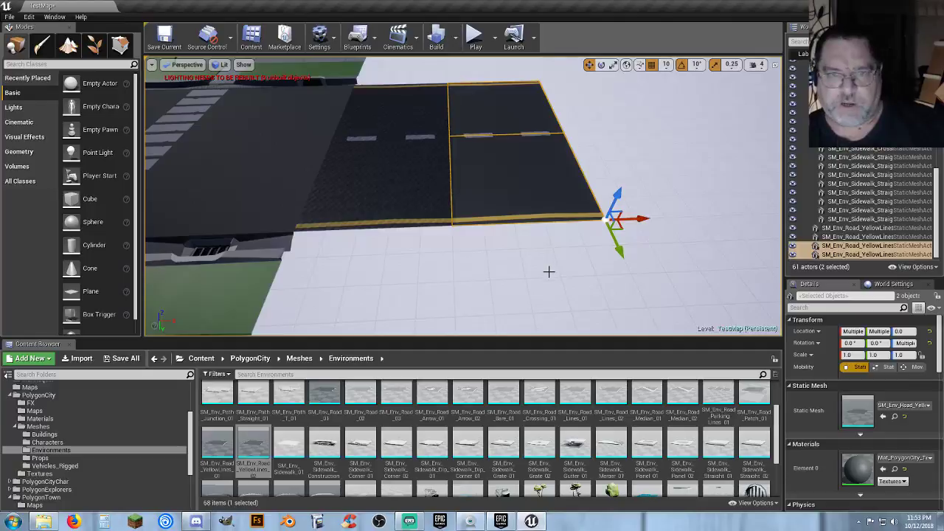
Step: Try moving the pair of yellow-lined tiles nearest the crossroads outward along X, and undo the move
left_click(507, 254)
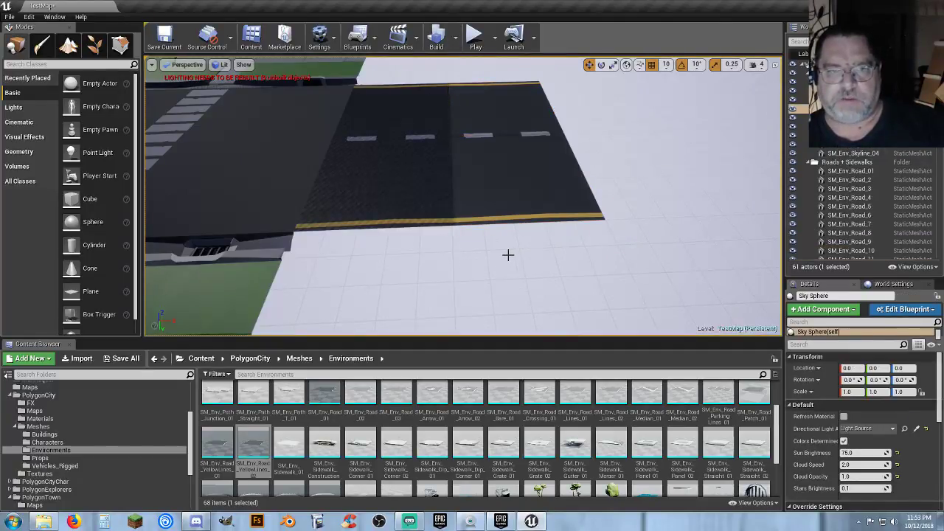
left_click(410, 183)
left_click(418, 113, "ctrl")
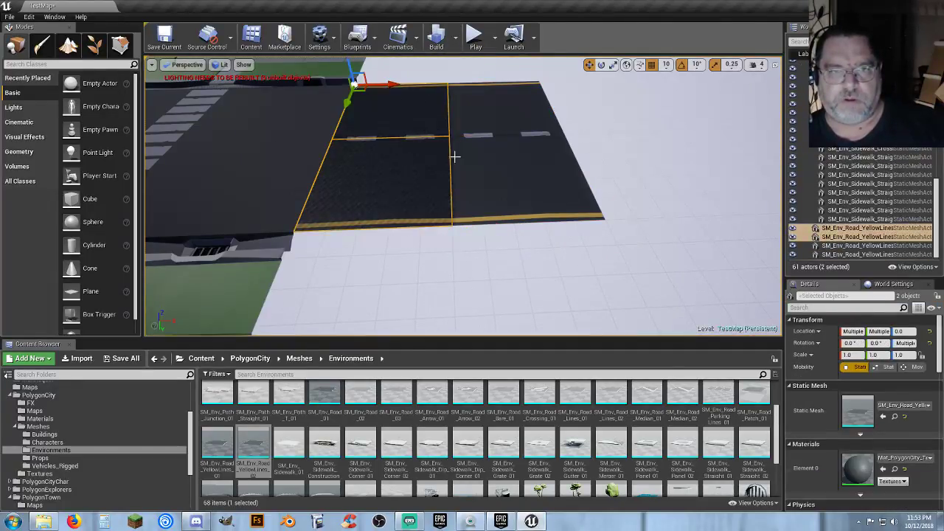
left_click_drag(393, 84, 529, 87)
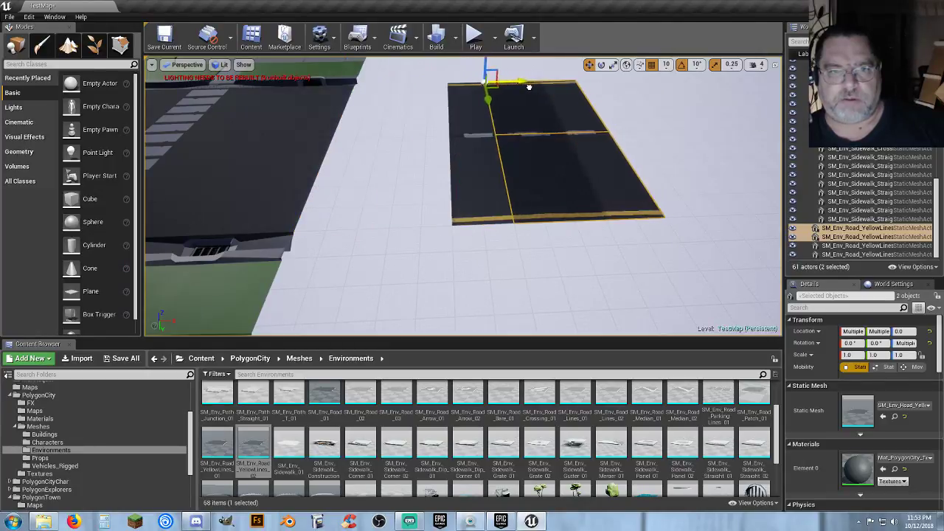
key("ctrl+z")
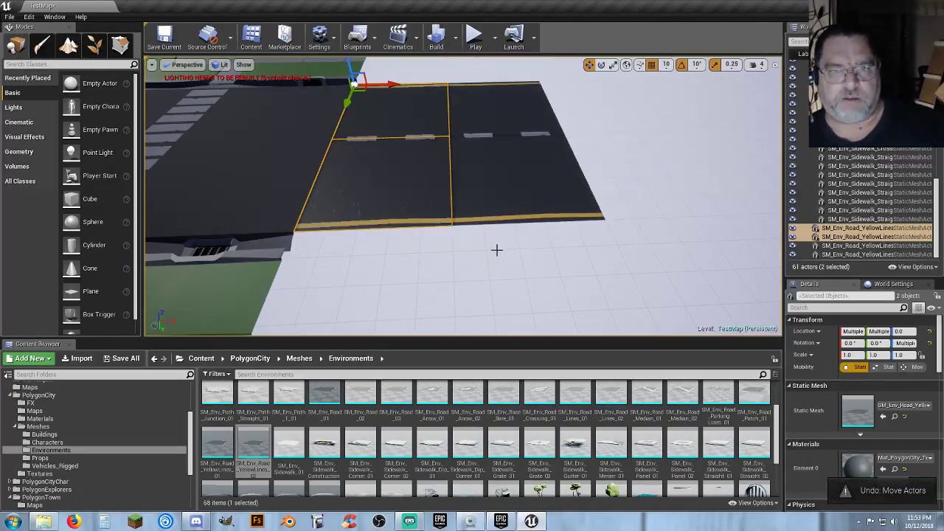
Step: Play-test the level by running the character over the crosswalk towards the new road section, and end the session
right_click_drag(497, 250, 455, 223)
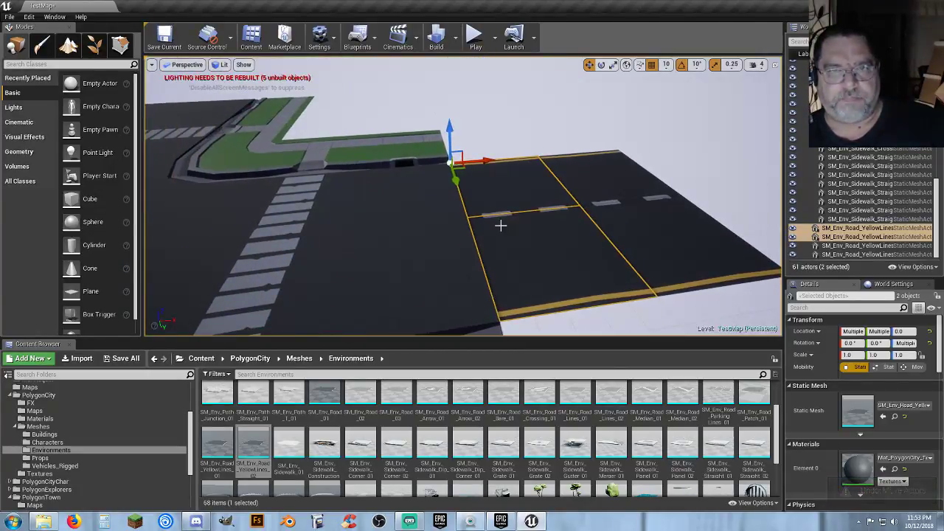
left_click(476, 43)
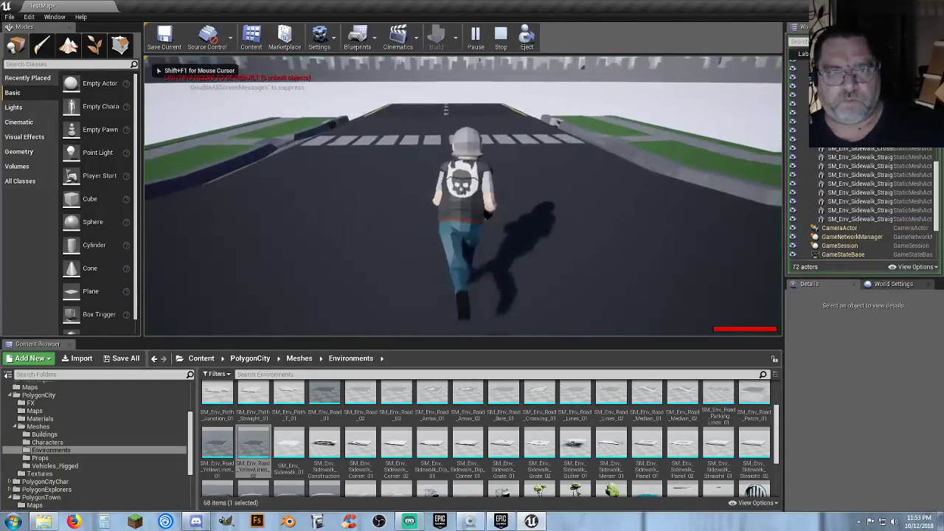
key("w")
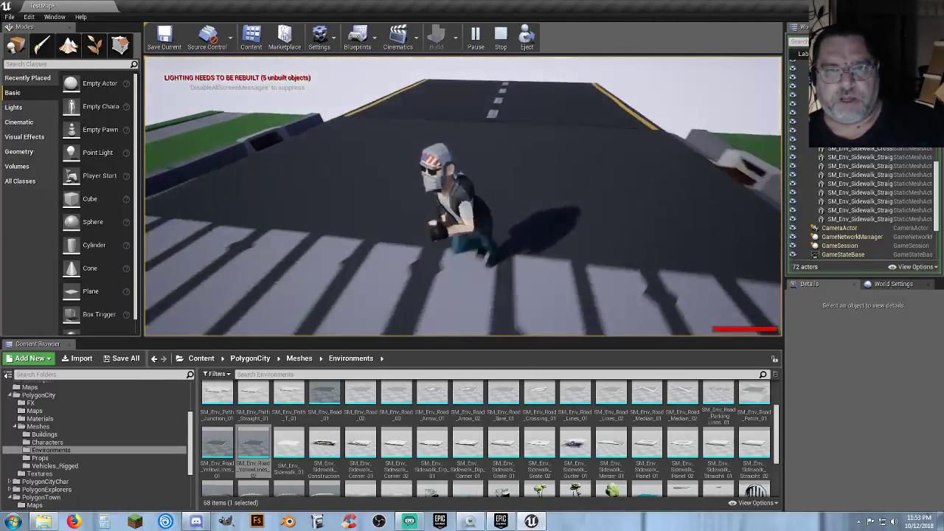
key("Escape")
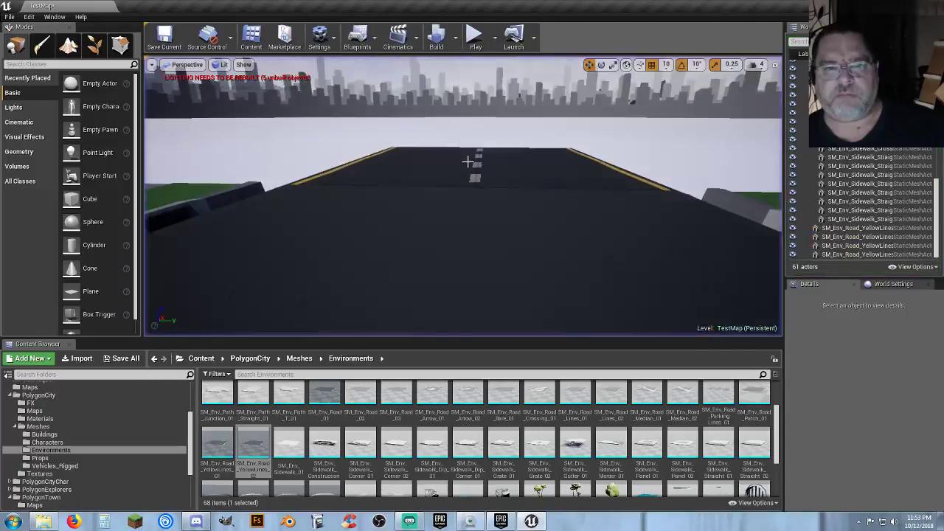
Step: Duplicate all four yellow-lined road tiles and move the copies outward along X to continue the street from its open end
key("w")
right_click_drag(468, 161, 229, 239)
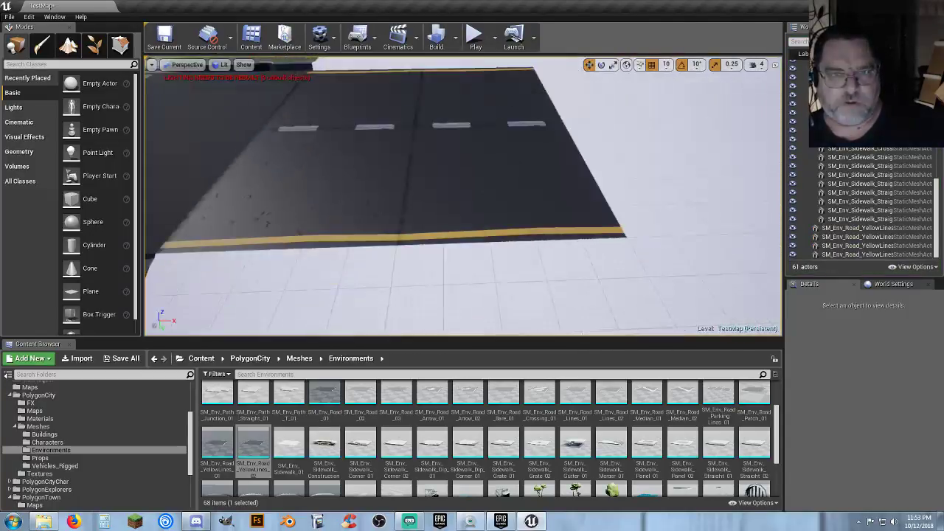
right_click_drag(472, 214, 479, 173)
left_click(388, 147)
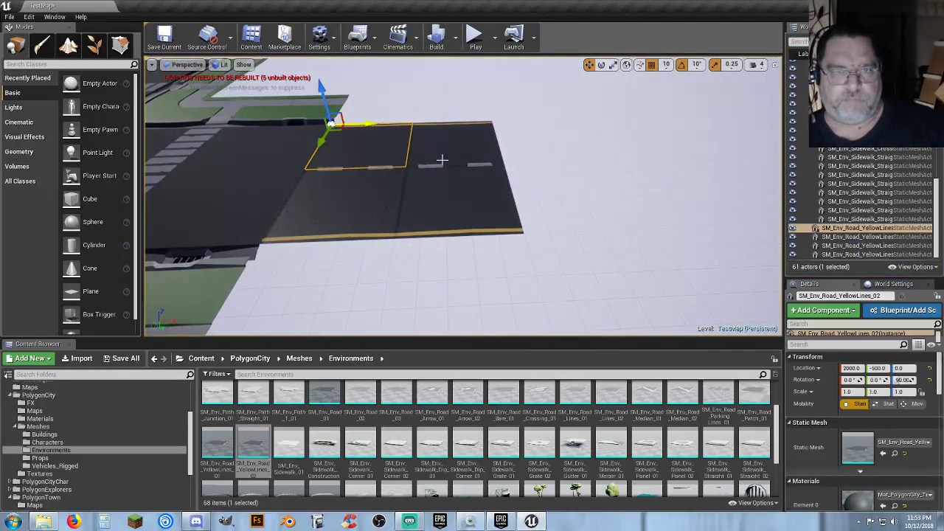
left_click(442, 159, "ctrl")
left_click(440, 192, "ctrl")
left_click(371, 205, "ctrl")
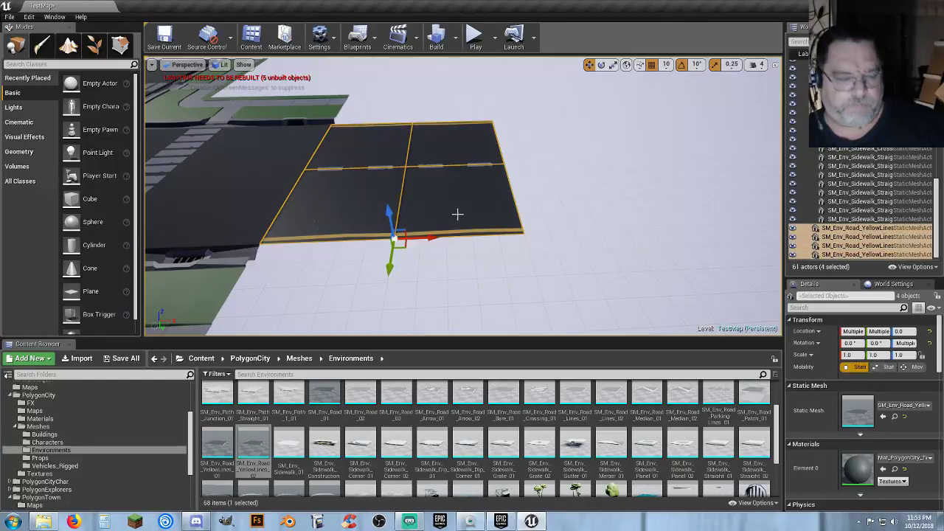
key("ctrl+w")
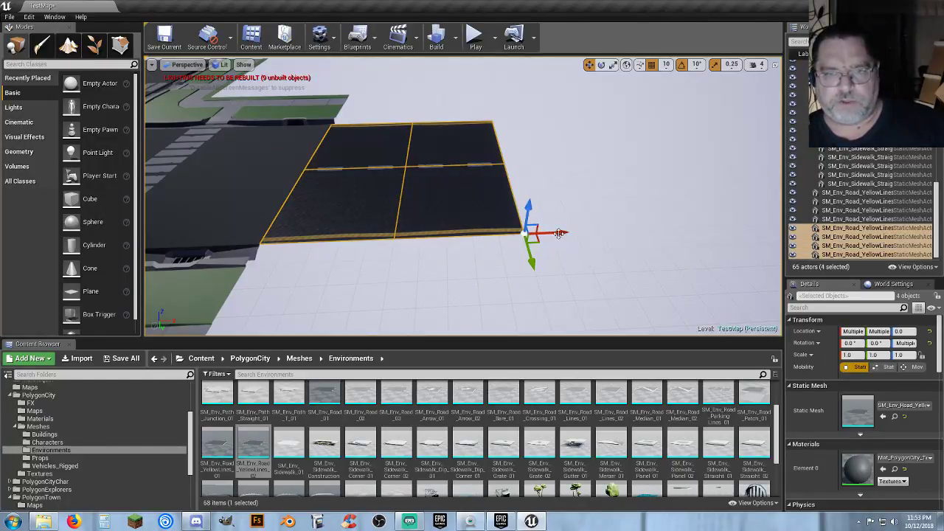
left_click_drag(573, 229, 771, 223)
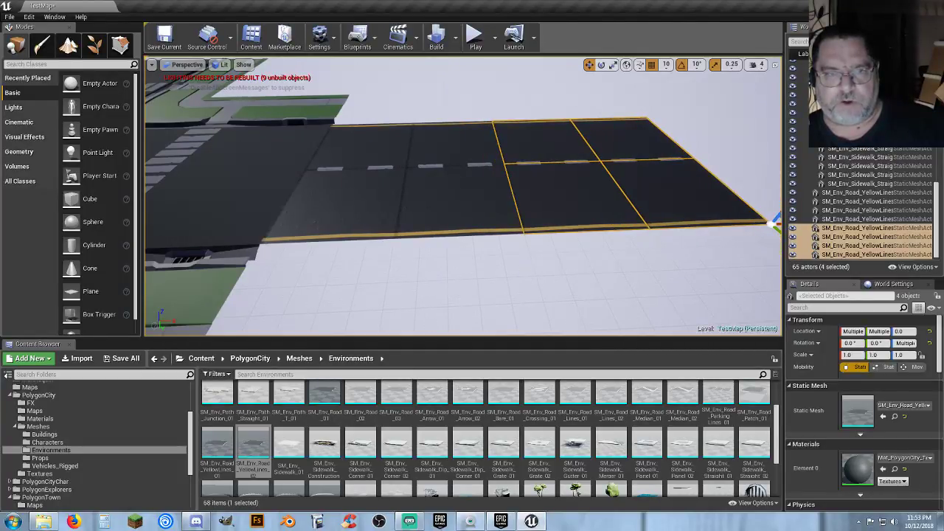
Step: Try the SM_Env_Sidewalk_Straight_01 piece at Z location 0 along the edge of the new road and delete it again
scroll(467, 278, "down", 6)
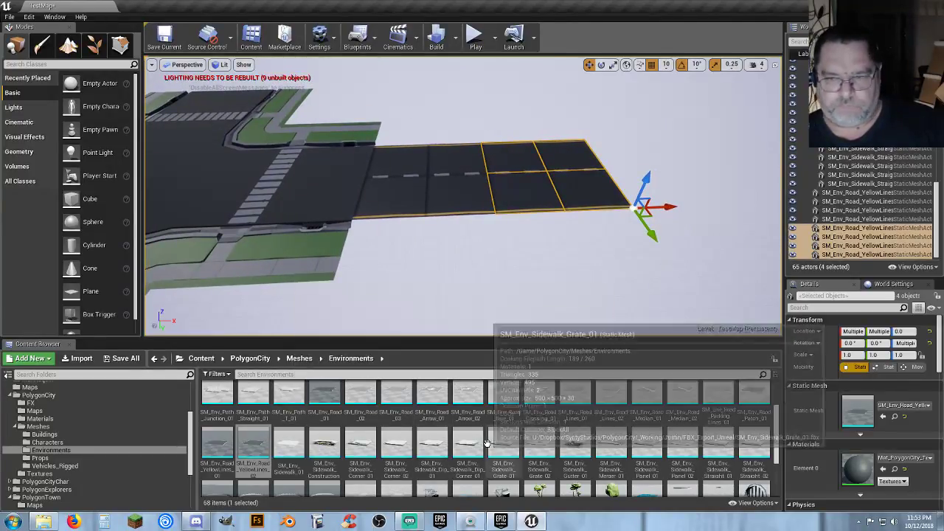
scroll(487, 442, "up", 1)
scroll(487, 442, "up", 1)
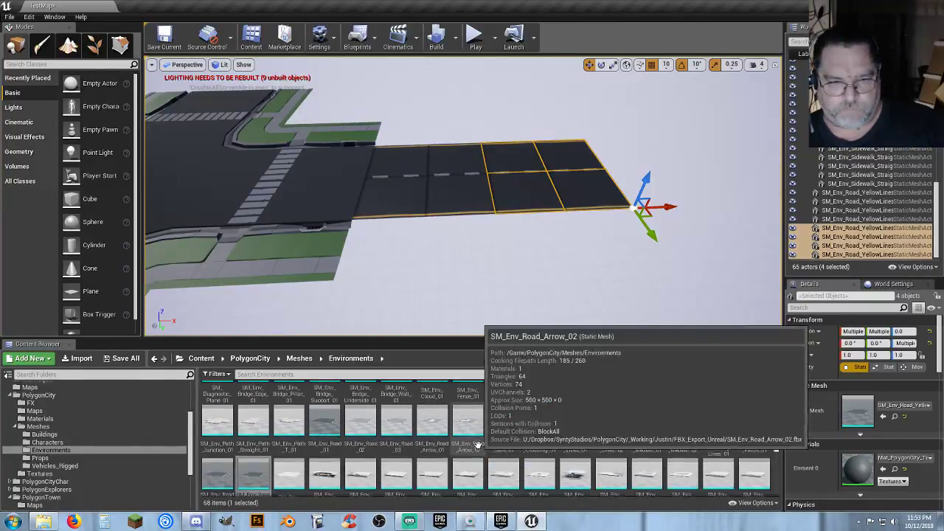
scroll(509, 440, "down", 2)
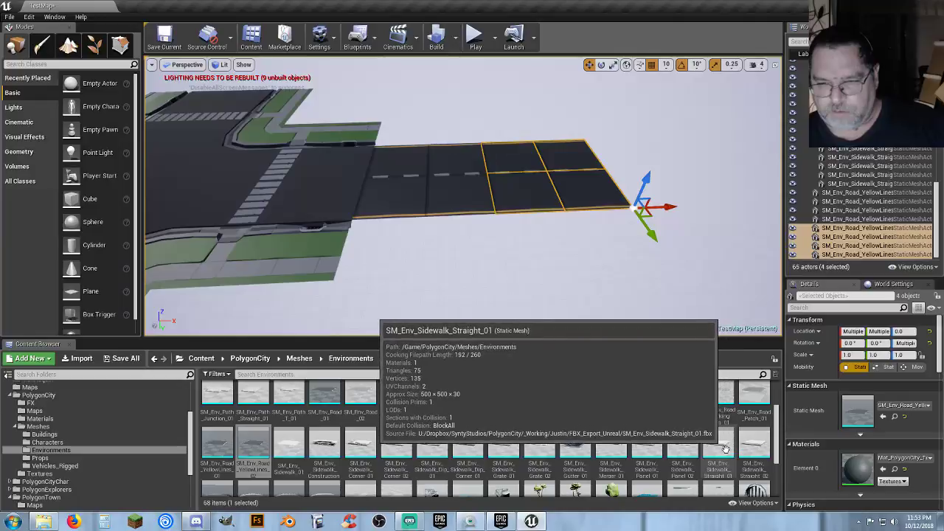
left_click_drag(719, 442, 389, 236)
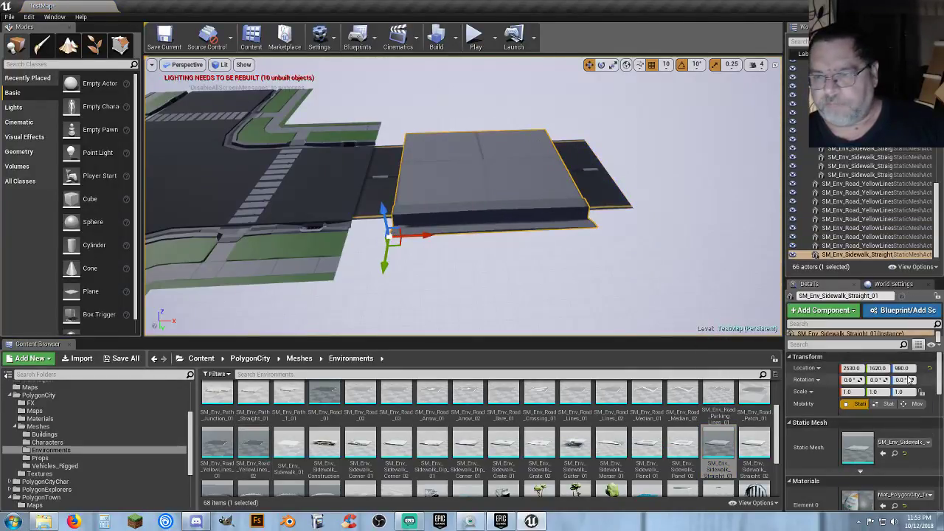
type("0")
key("Return")
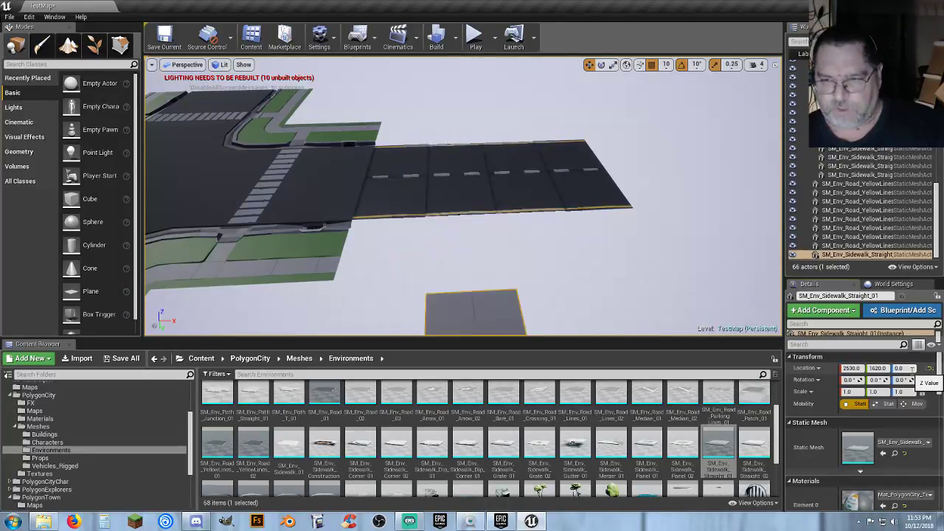
right_click_drag(544, 294, 544, 295)
left_click_drag(555, 299, 222, 180)
right_click_drag(230, 196, 230, 196)
left_click_drag(266, 192, 298, 170, "alt")
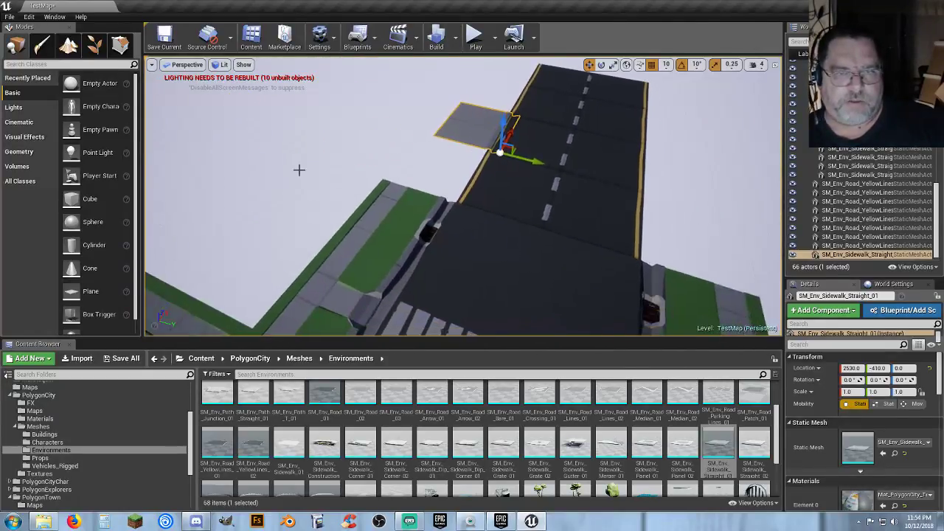
key("Delete")
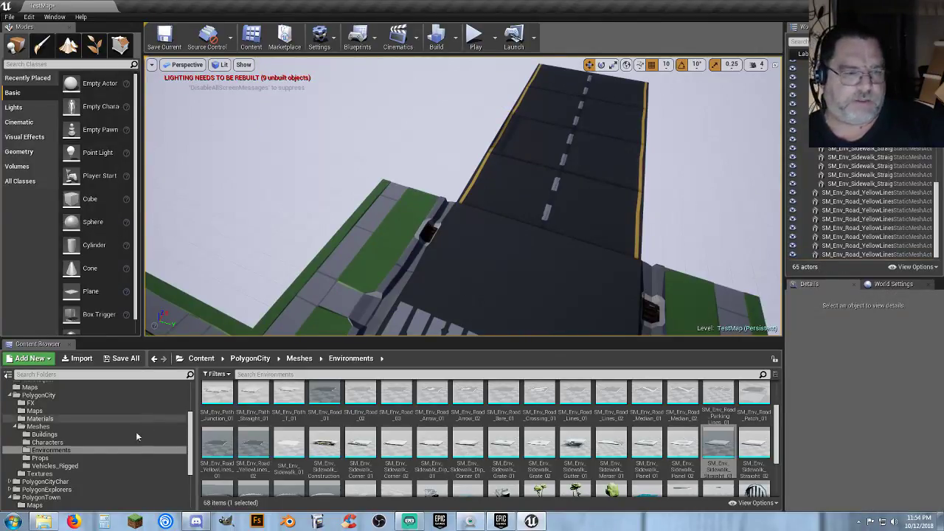
Step: Open the PolygonTown Environment meshes folder and look through it for straight sidewalk pieces matching the crossroads' grass-edged sidewalk
scroll(103, 451, "down", 3)
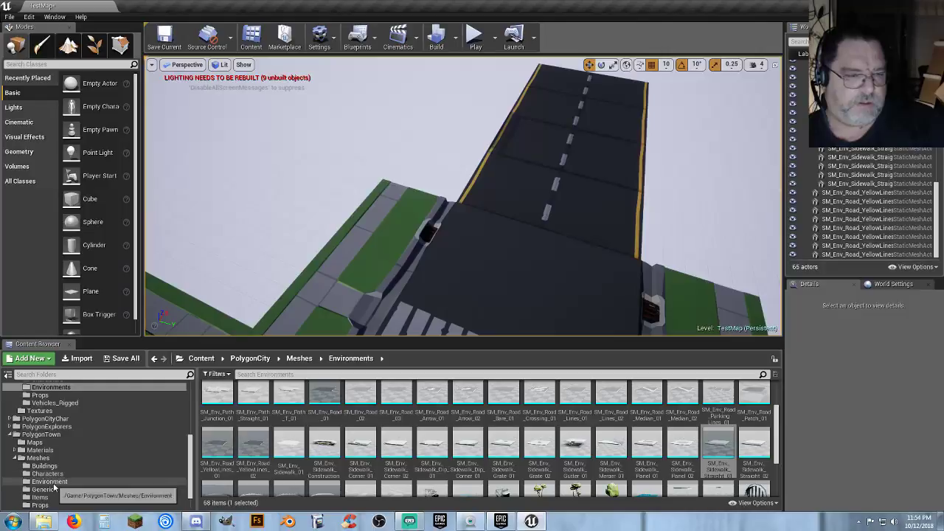
left_click(48, 481)
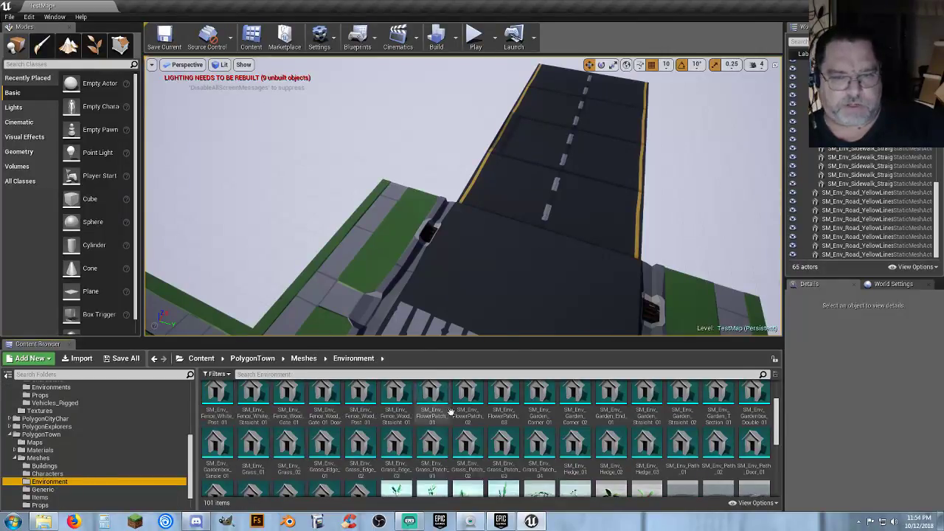
scroll(572, 407, "down", 3)
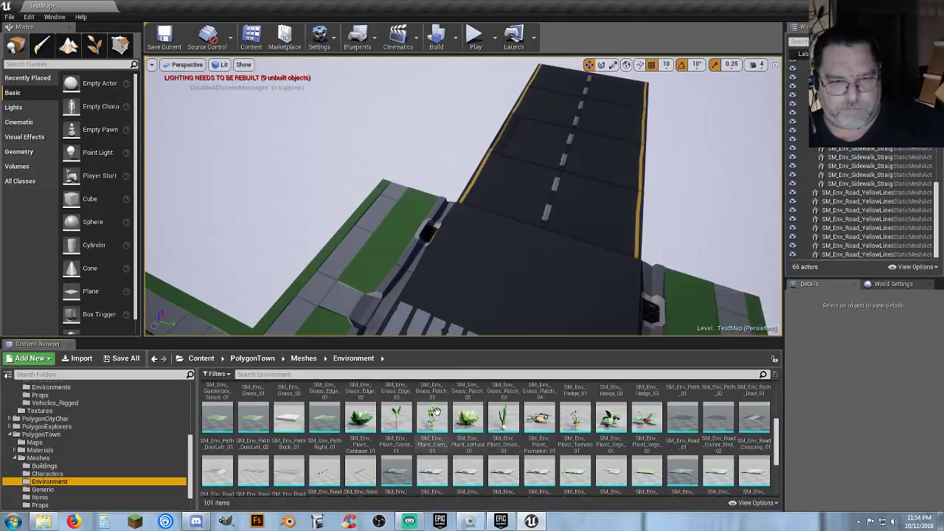
scroll(432, 412, "down", 1)
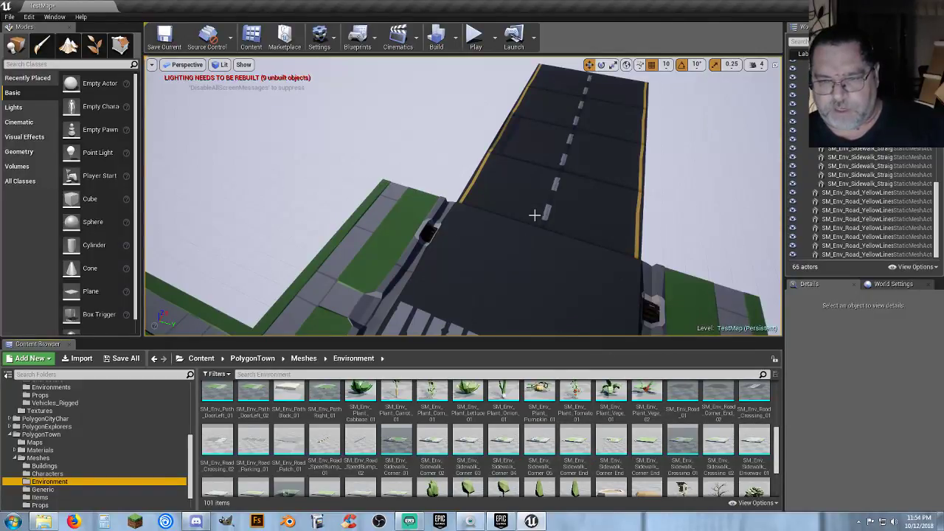
right_click_drag(536, 215, 545, 221)
key("s")
left_click_drag(496, 258, 536, 229)
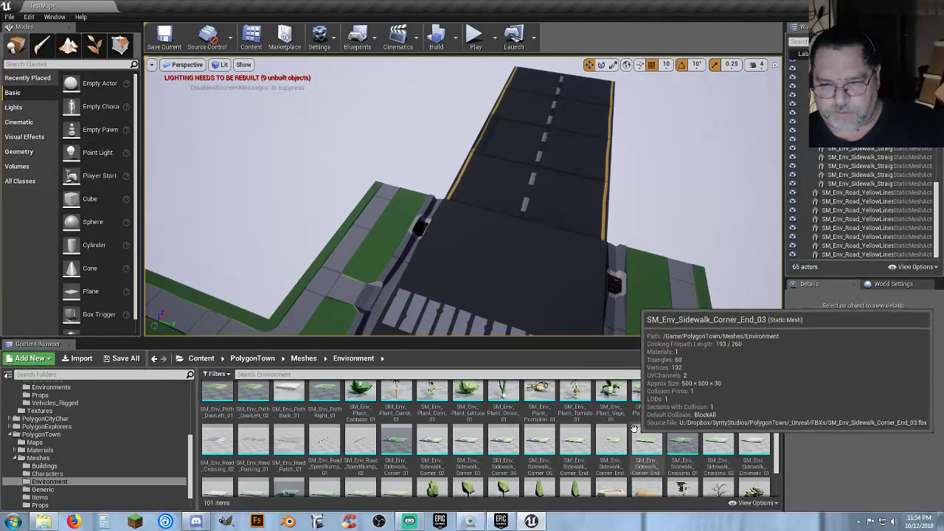
scroll(590, 435, "down", 1)
scroll(590, 435, "down", 1)
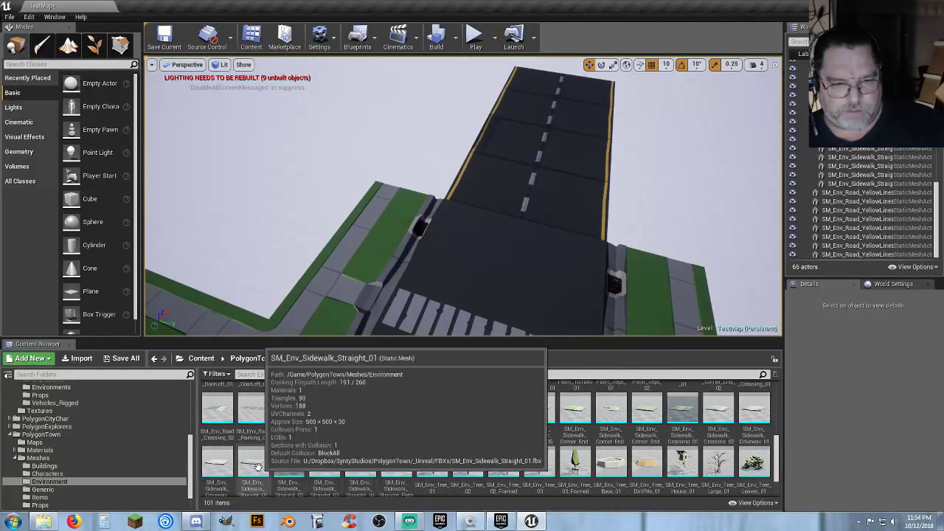
Step: Place SM_Env_Sidewalk_Straight_01 beside the new road and align it with the crossroads' existing sidewalk at X 2000, Y -500, Z 0
left_click_drag(258, 463, 402, 193)
right_click_drag(402, 193, 330, 181)
left_click_drag(412, 172, 422, 173)
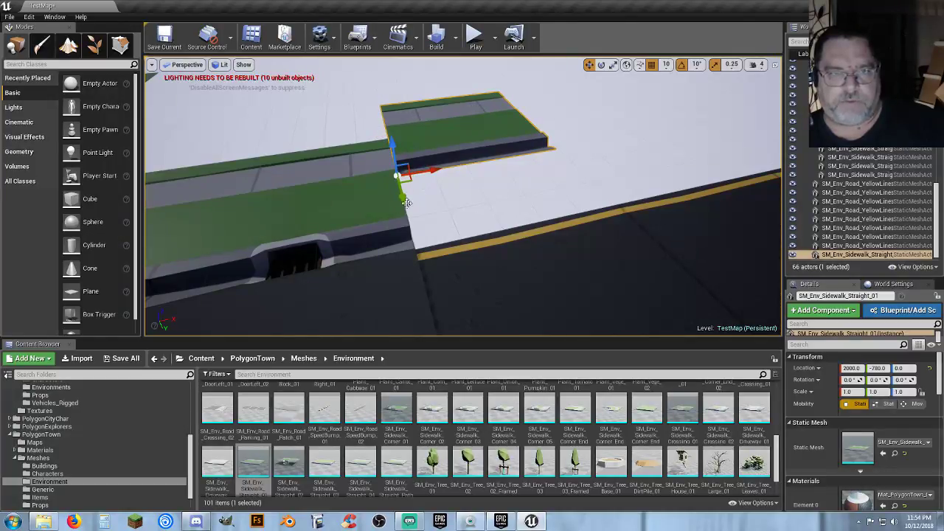
left_click_drag(396, 175, 430, 292)
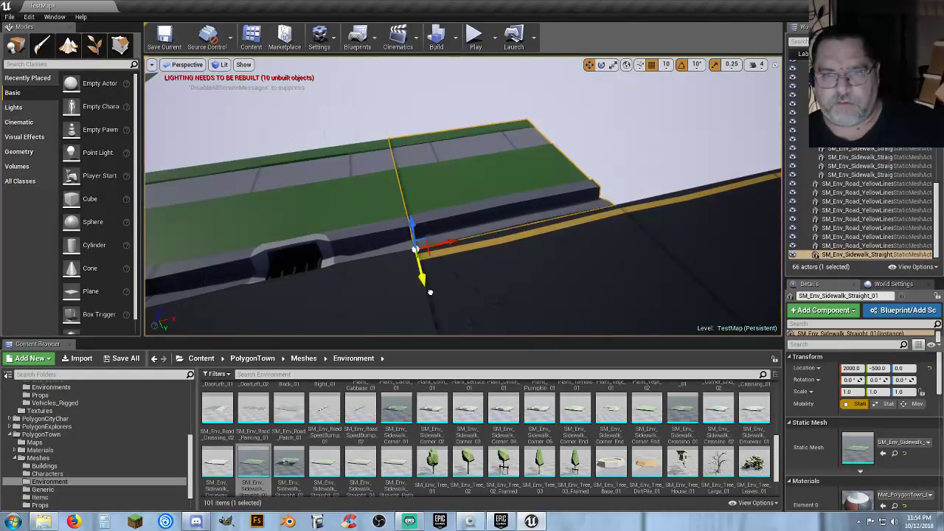
right_click_drag(432, 292, 357, 305)
right_click_drag(417, 254, 438, 249)
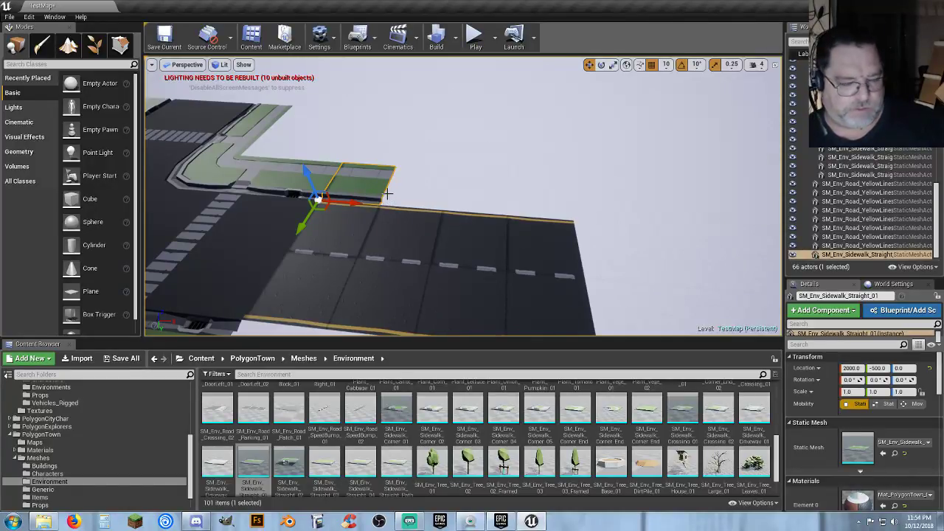
Step: Duplicate the sidewalk piece to X 2500, and duplicate the resulting pair outward along X to line all four road tiles
key("ctrl+w")
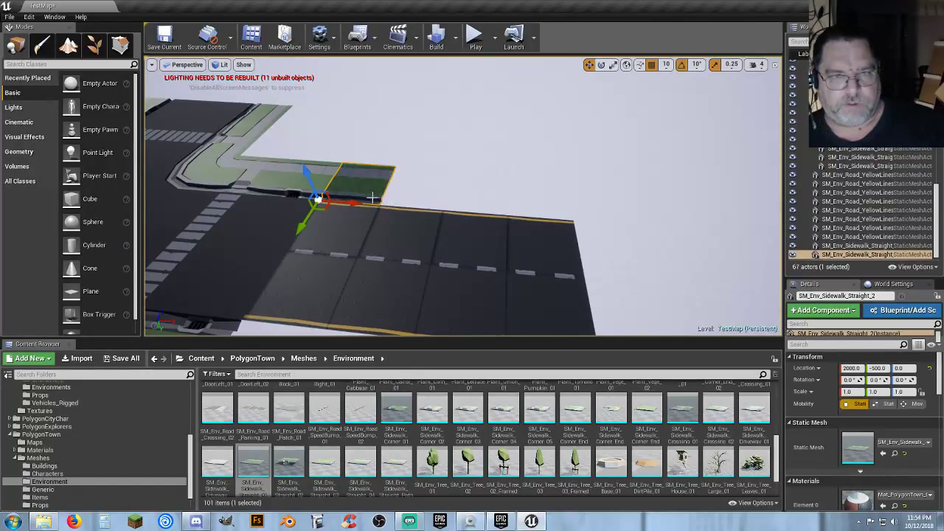
left_click_drag(354, 203, 417, 219)
right_click_drag(417, 219, 428, 226)
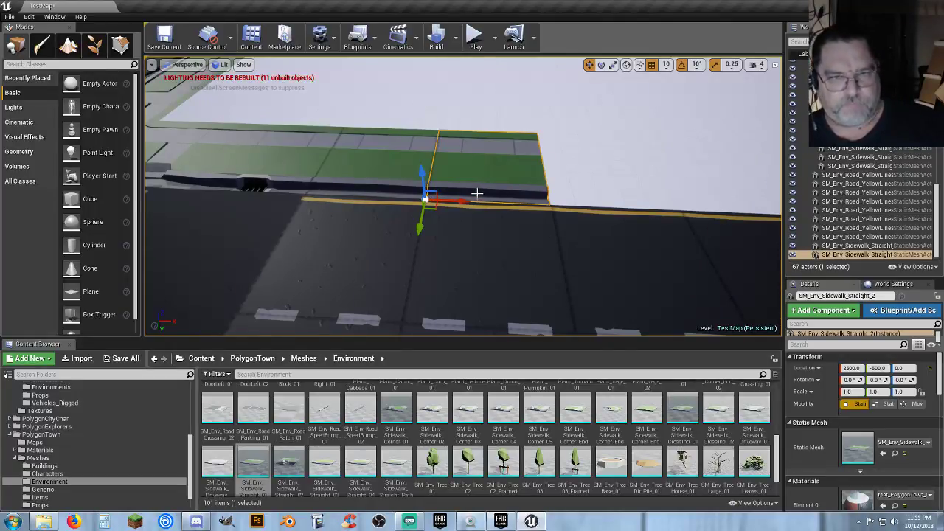
left_click(397, 171, "ctrl")
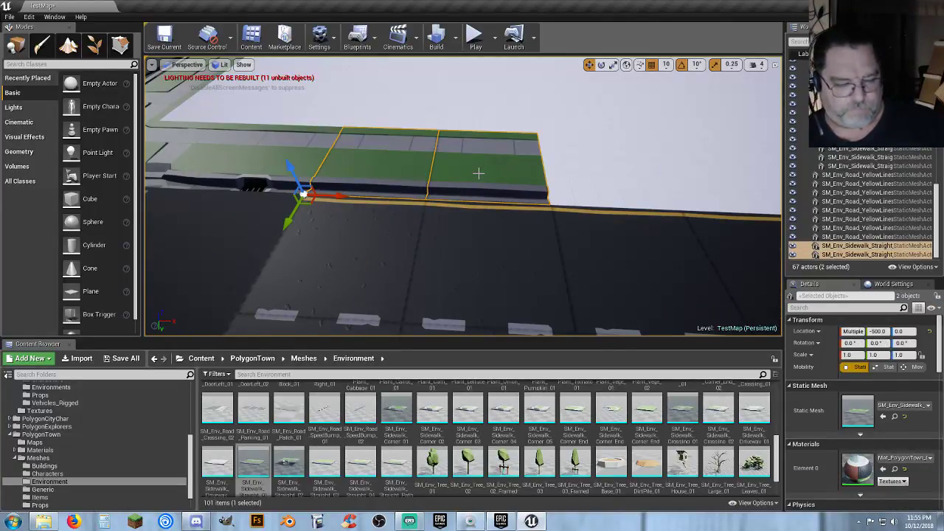
key("ctrl+w")
left_click_drag(460, 200, 721, 213)
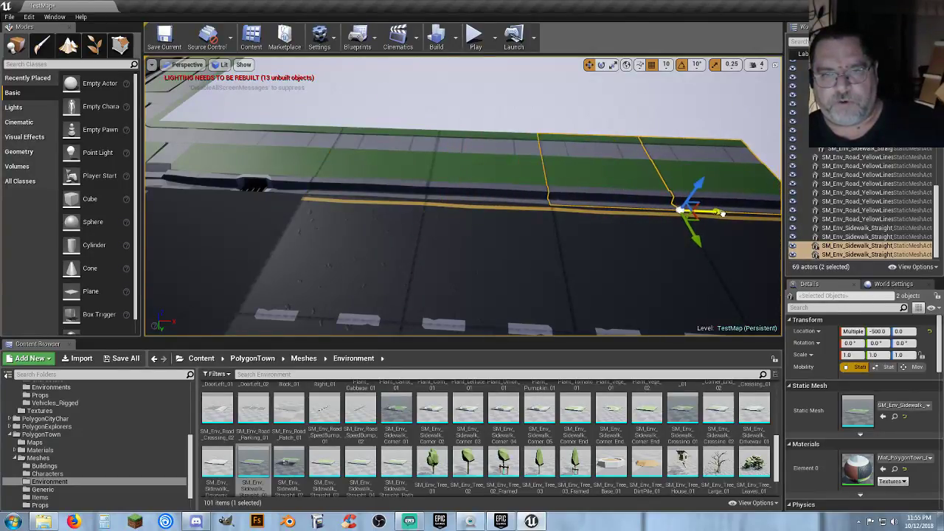
Step: Duplicate all four new sidewalk pieces and rotate the copies 180 degrees about Z
left_click(418, 165, "ctrl")
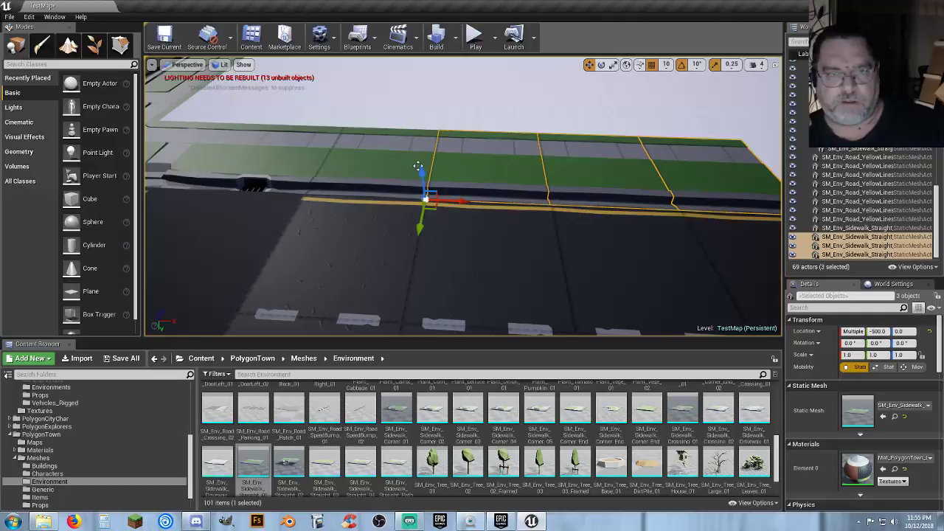
left_click(399, 165, "ctrl")
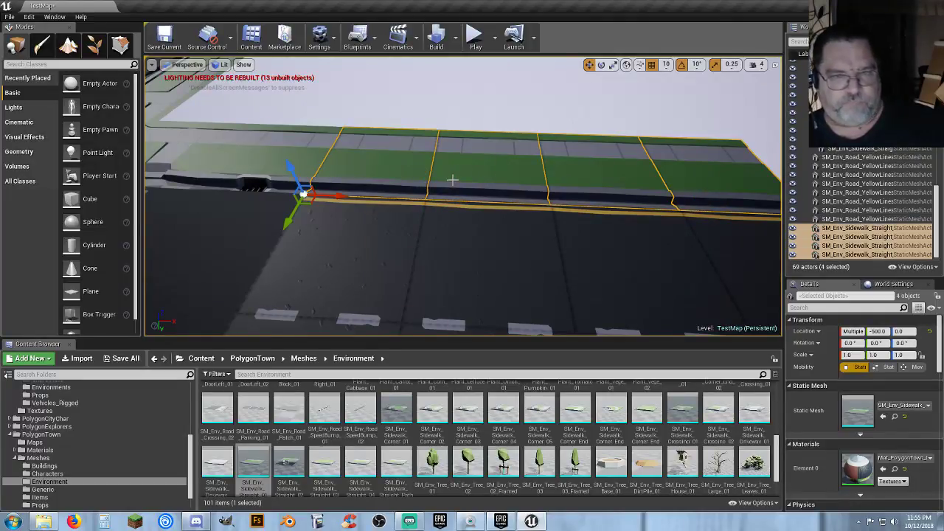
key("ctrl+w")
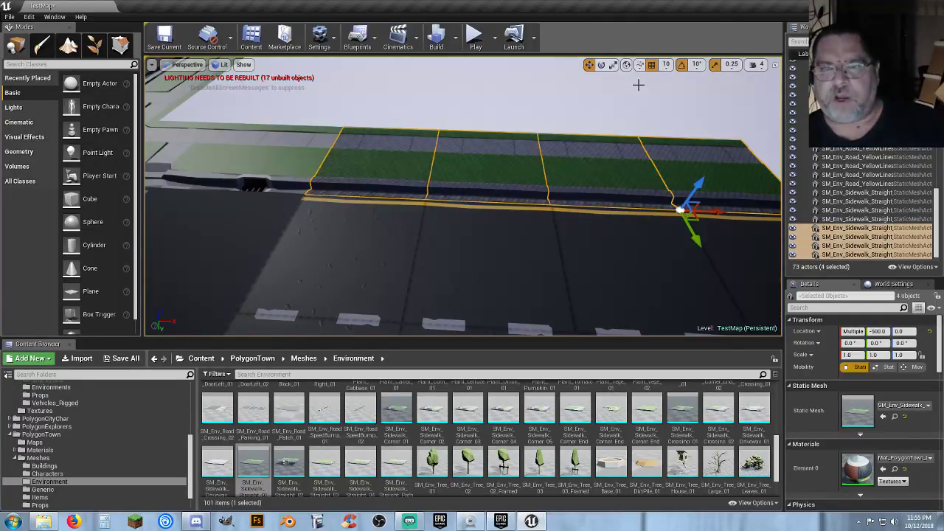
left_click(601, 65)
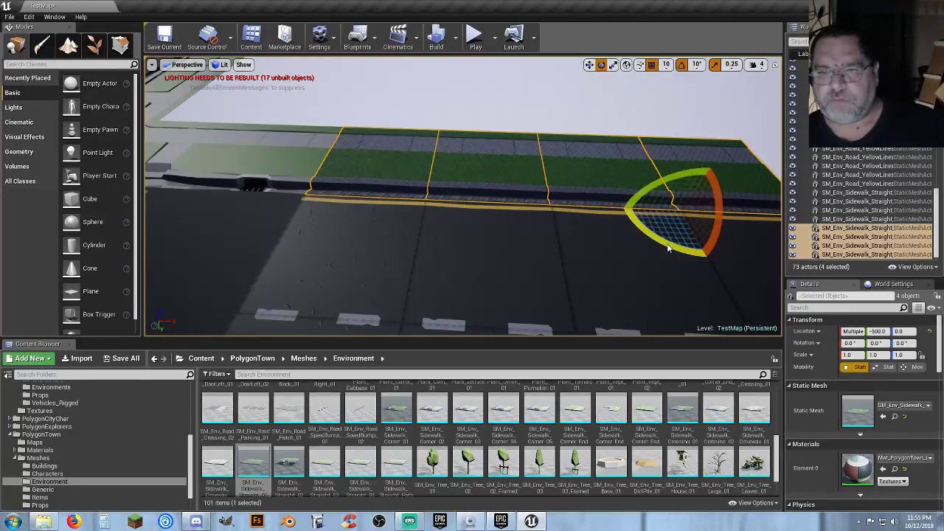
left_click_drag(667, 248, 744, 225)
right_click_drag(694, 238, 789, 269)
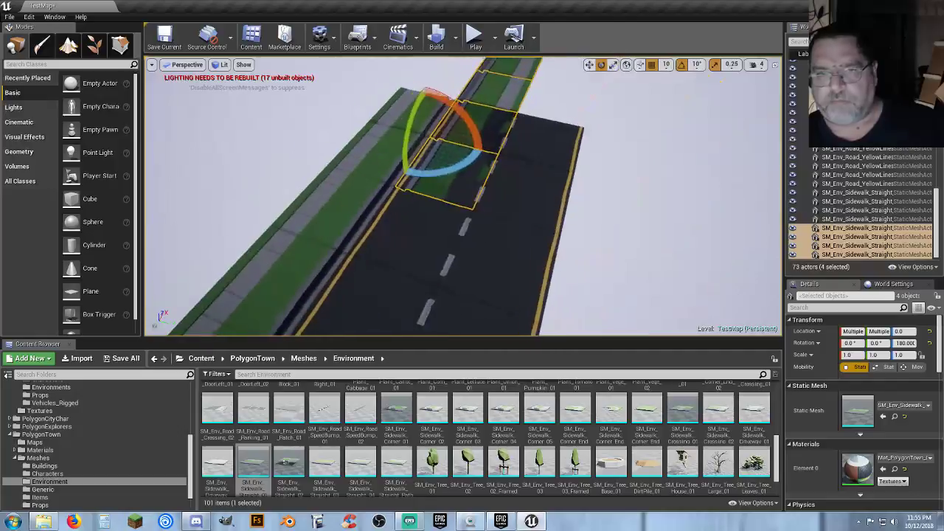
Step: Move the four rotated sidewalk copies across the road to Y 500 and along X until they meet the crossroads' sidewalk
right_click_drag(590, 265, 577, 101)
left_click(589, 65)
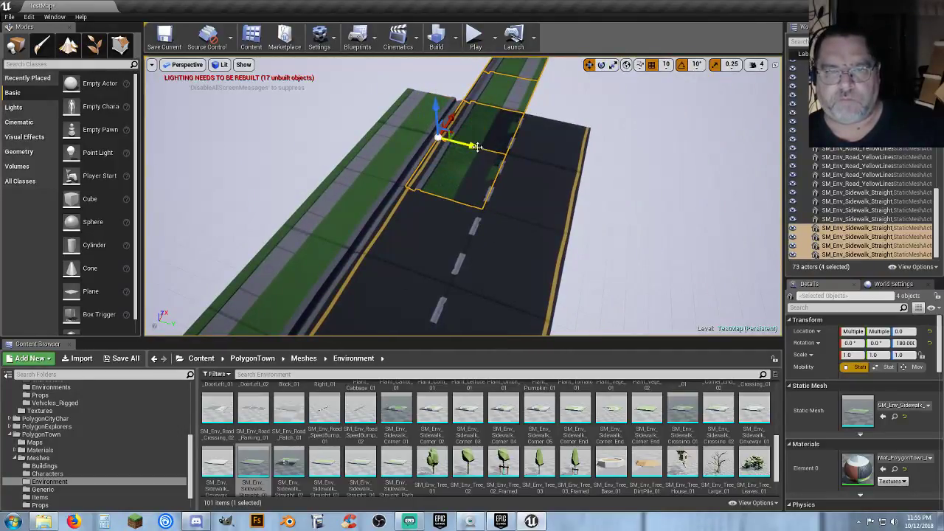
left_click_drag(475, 147, 637, 194)
right_click_drag(630, 220, 630, 221)
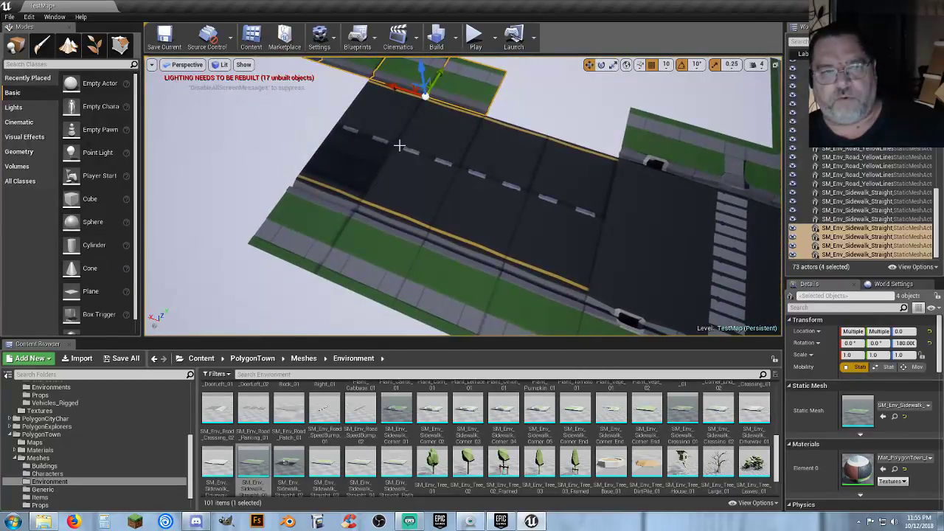
left_click_drag(395, 88, 523, 127)
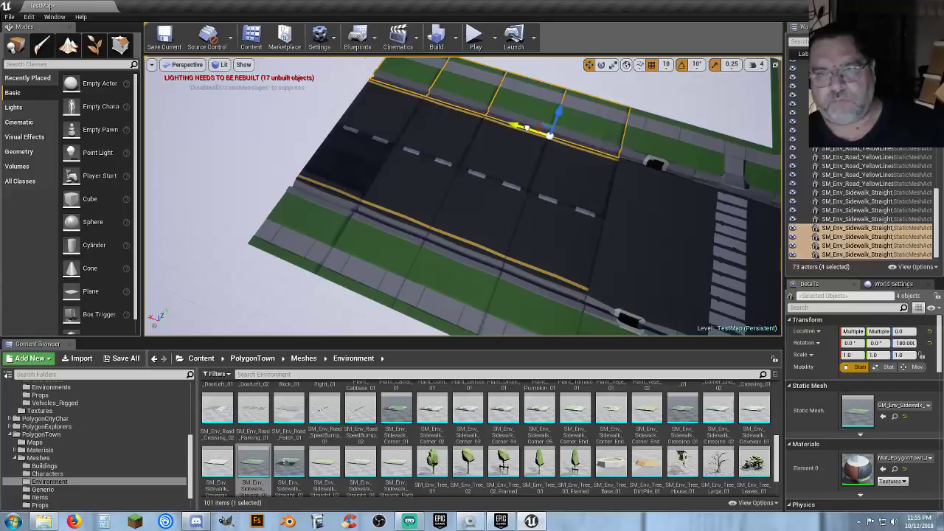
right_click_drag(554, 164, 554, 164)
scroll(569, 175, "down", 10)
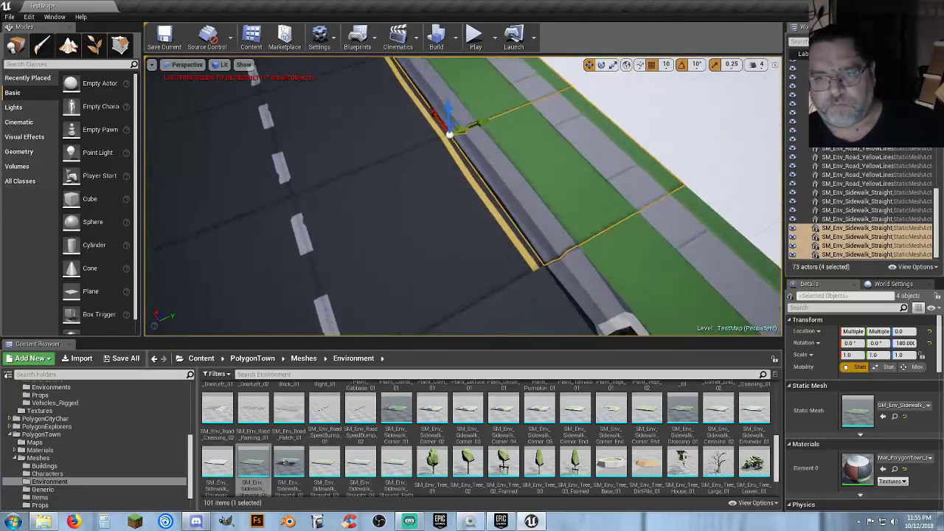
Step: Duplicate the whole street section, eight road tiles and eight sidewalk pieces, and move the copy outward along X to the road's open end
left_click(539, 188)
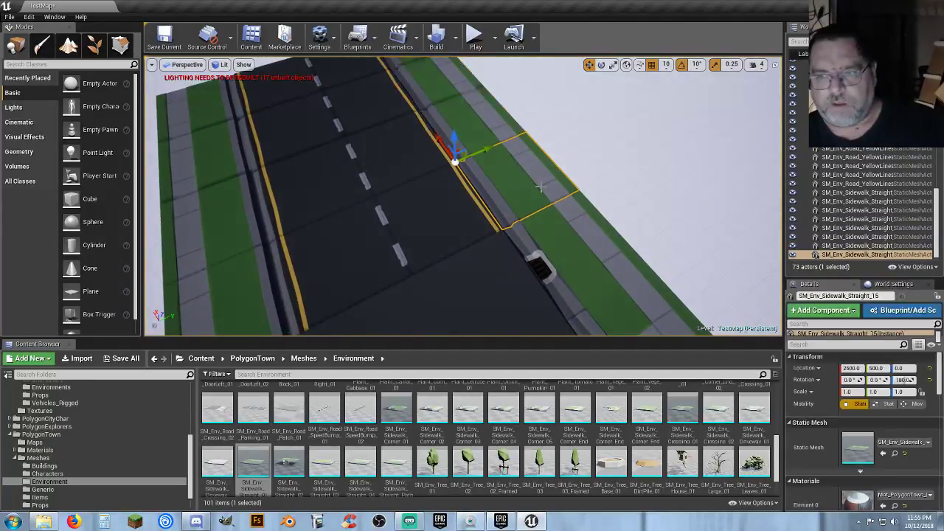
right_click_drag(530, 205, 530, 205)
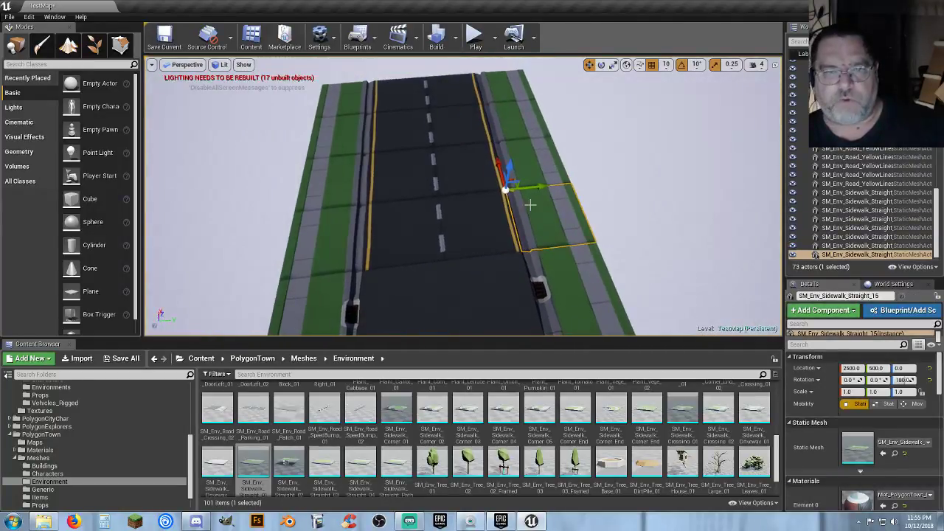
left_click(462, 221, "ctrl")
left_click(331, 233, "ctrl")
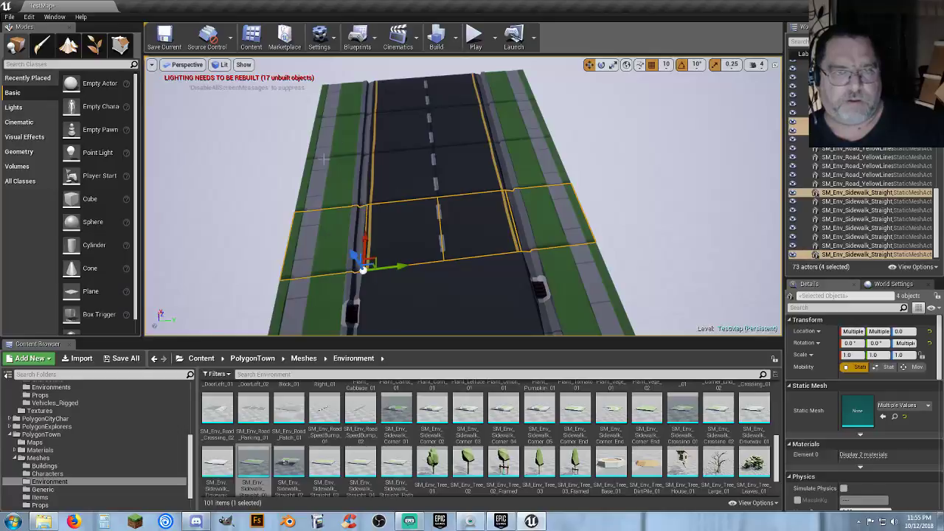
left_click(336, 142, "ctrl")
left_click(340, 130, "ctrl")
left_click(387, 98, "ctrl")
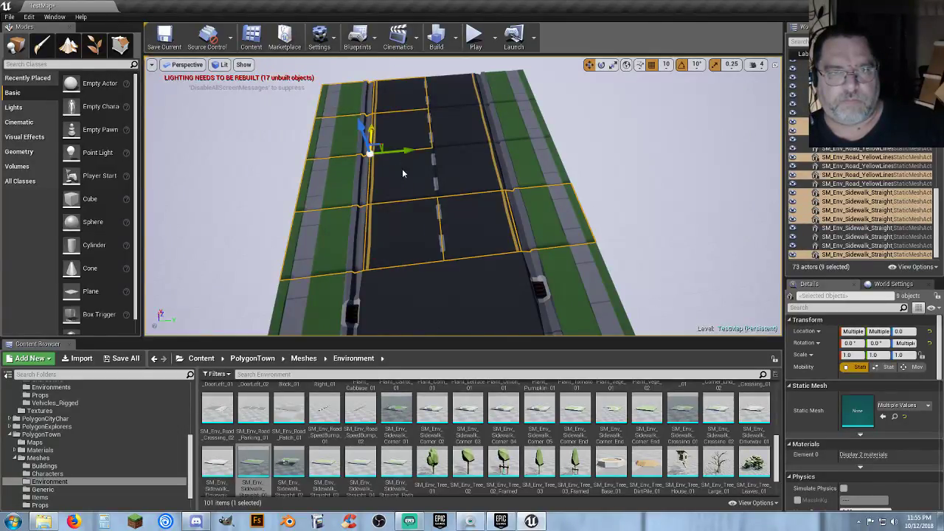
left_click(450, 107, "ctrl")
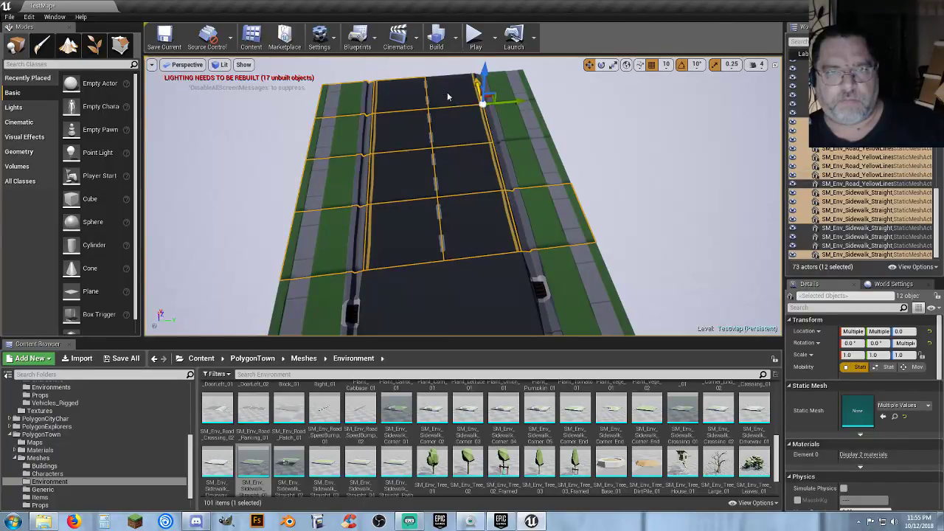
left_click(477, 90, "ctrl")
left_click(518, 120, "ctrl")
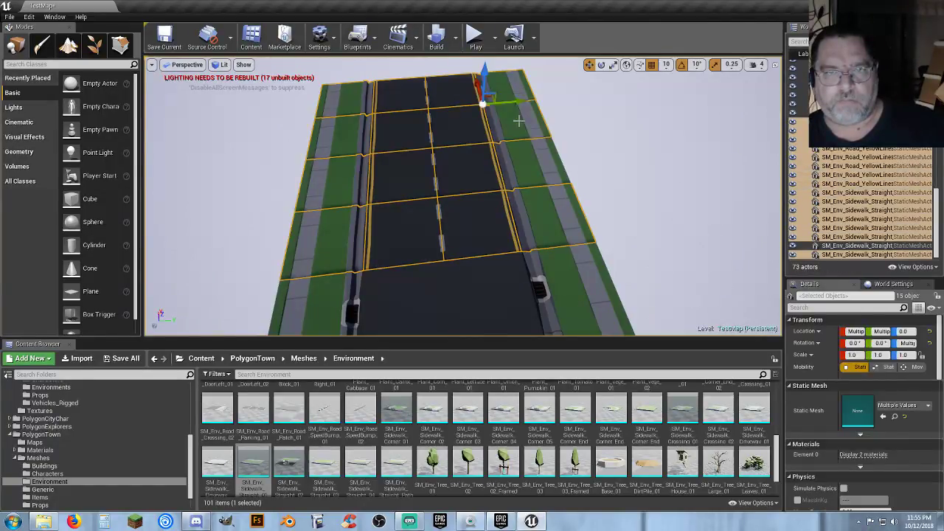
left_click(535, 171, "ctrl")
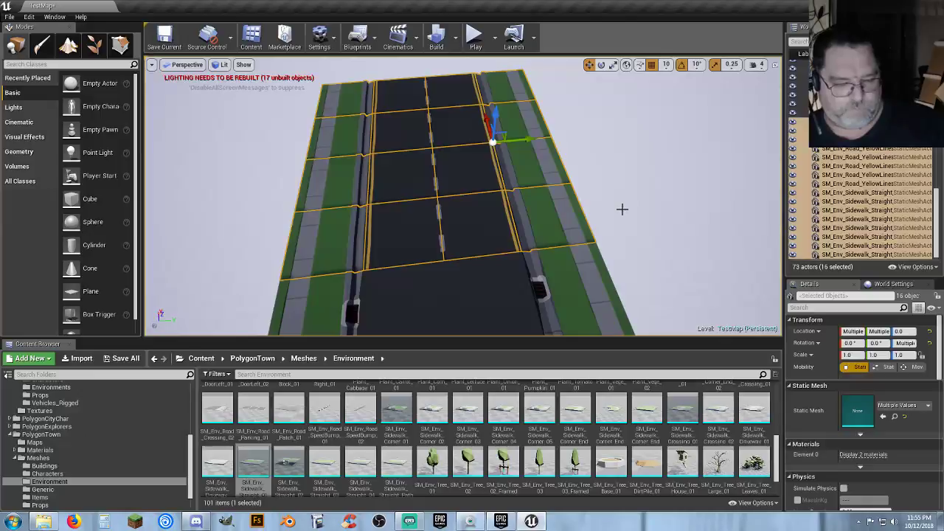
key("ctrl+w")
right_click_drag(637, 203, 478, 157)
right_click_drag(691, 194, 590, 215)
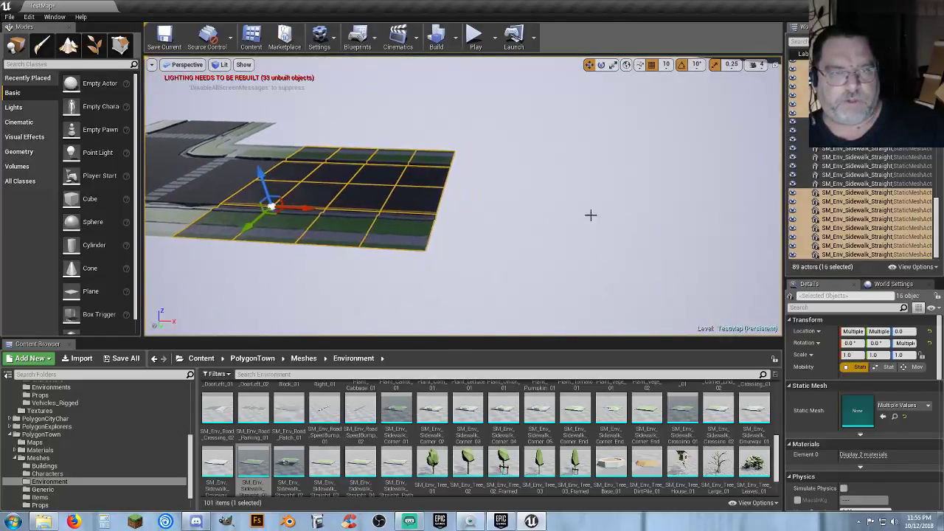
left_click_drag(297, 209, 525, 223)
key("d")
right_click_drag(562, 261, 584, 260)
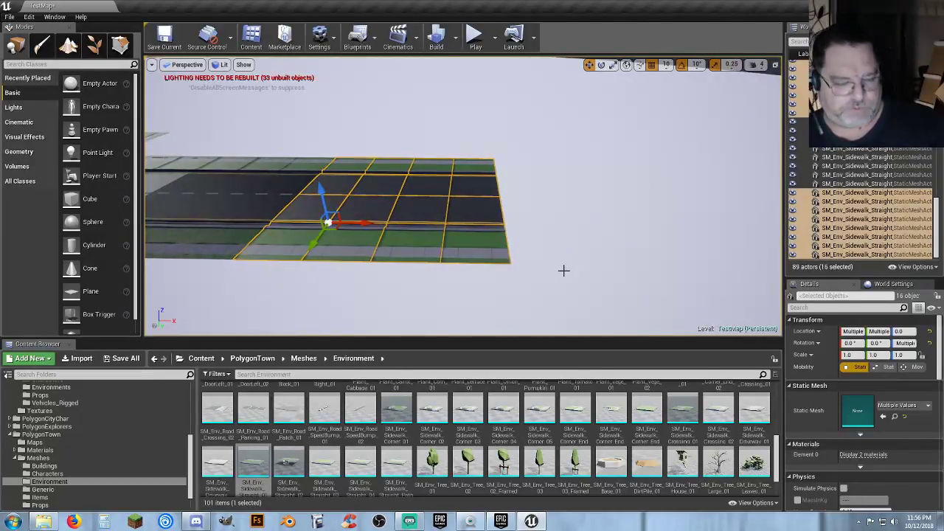
Step: Duplicate the outermost 16-piece street section again and align the copy along X flush with the previous section's end
key("ctrl+w")
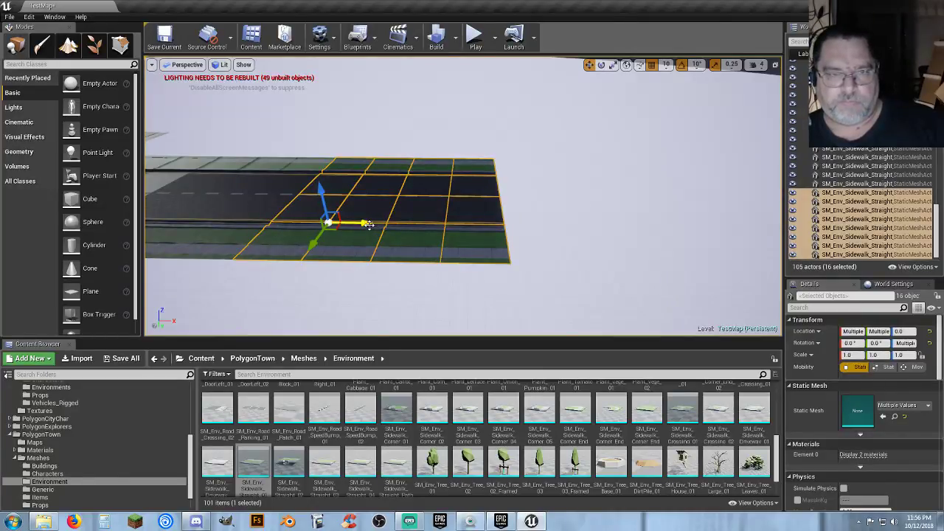
left_click_drag(368, 224, 608, 245)
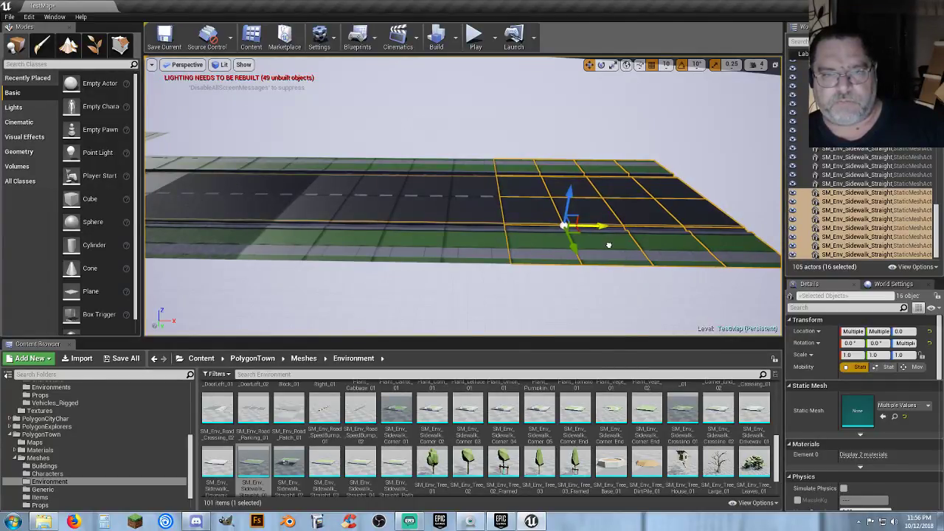
scroll(581, 279, "up", 8)
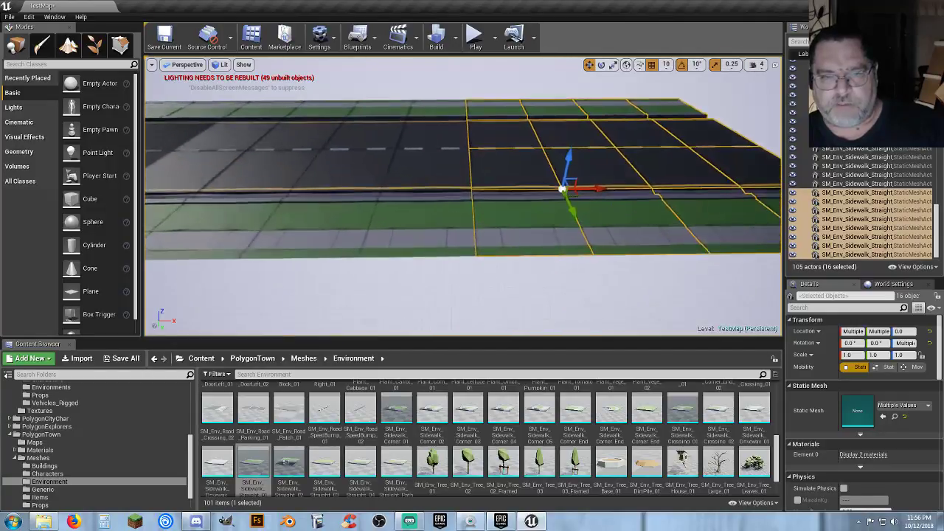
left_click_drag(615, 187, 614, 188)
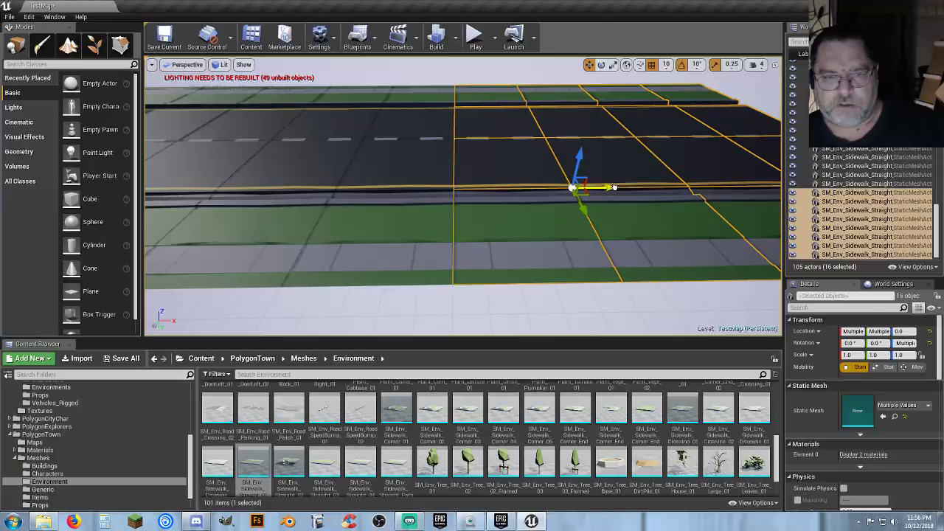
Step: Duplicate the selected outermost 16-piece street section and move the copy outward along X, flush with the previous section's end
mouse_move(623, 198)
right_mouse_down()
mouse_move(685, 188)
mouse_move(726, 151)
mouse_move(681, 159)
mouse_move(730, 147)
mouse_move(629, 199)
right_mouse_up()
key("ctrl+w")
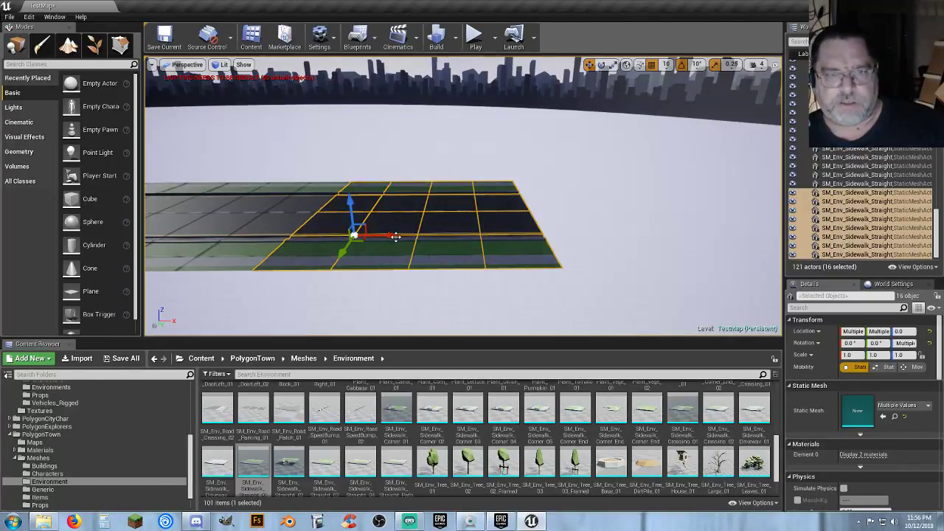
left_click_drag(394, 235, 667, 237)
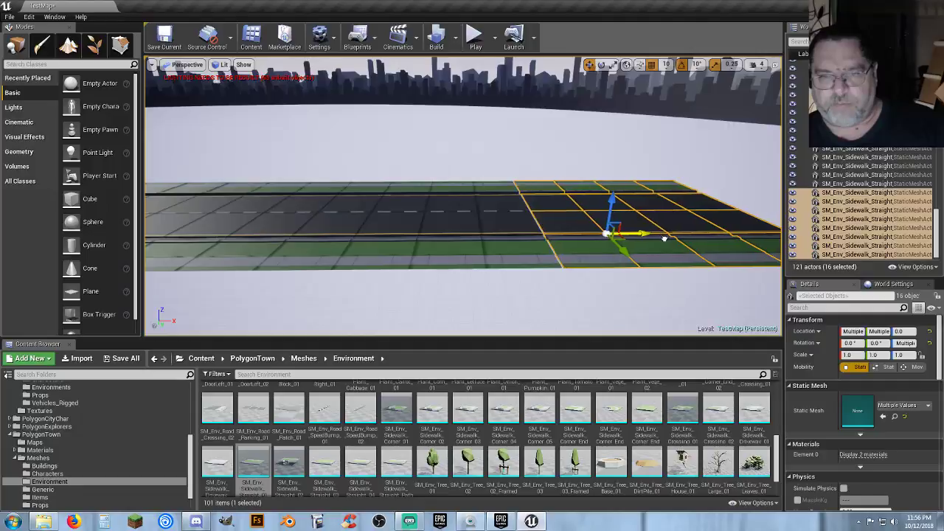
key("w")
right_click_drag(657, 248, 653, 226)
Step: Add another copy of the 16-piece road and sidewalk section, aligned along X with the street's open end
key("s")
key("d")
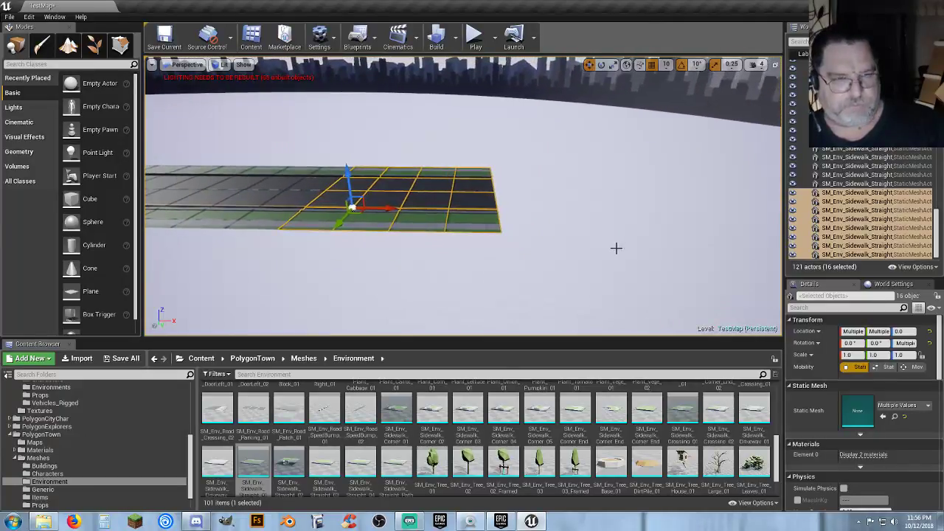
key("ctrl+v")
left_click_drag(203, 207, 495, 223)
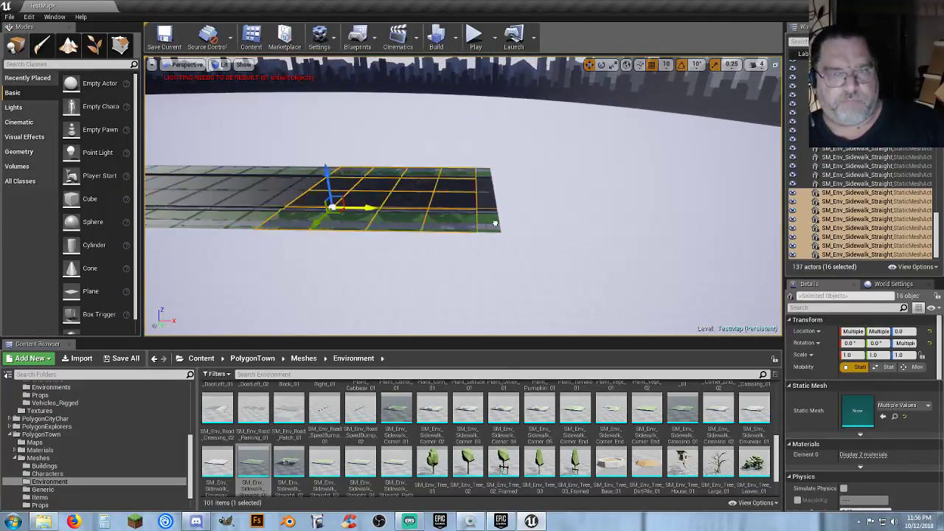
left_click_drag(607, 233, 698, 241)
key("w")
mouse_move(709, 241)
right_mouse_down()
mouse_move(730, 247)
mouse_move(700, 244)
right_mouse_up()
left_click_drag(647, 207, 644, 208)
Step: Extend the street by one more duplicated 16-piece section, moving it outward along X until it meets the last section's edge
key("s")
key("d")
right_click_drag(643, 208, 632, 225)
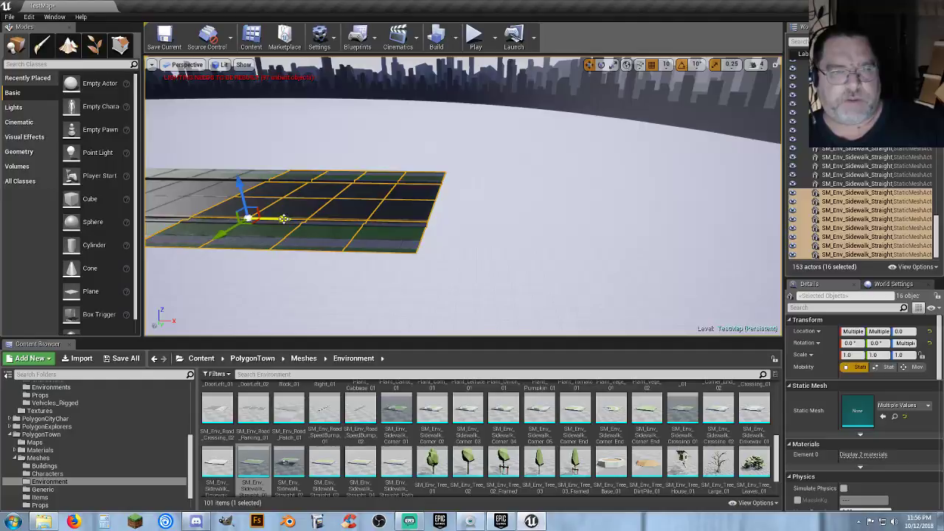
left_click_drag(284, 219, 531, 221, "alt")
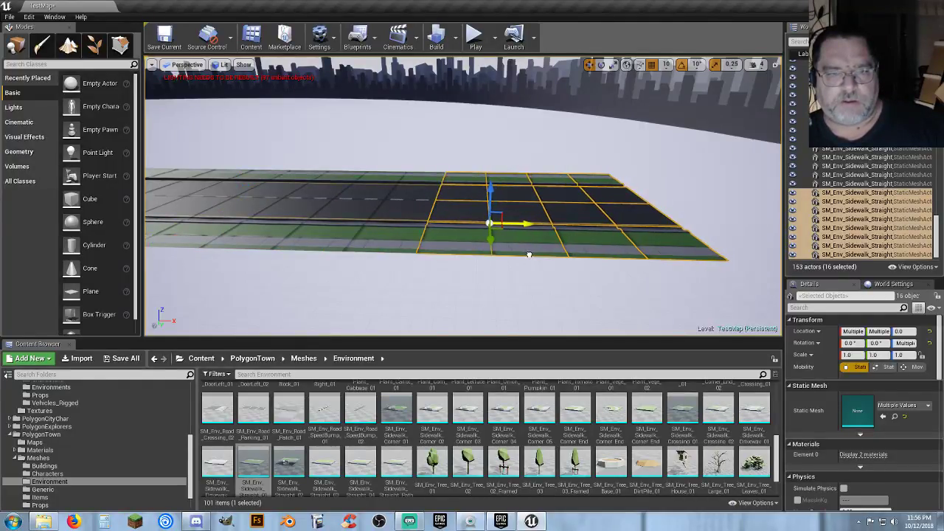
Step: Duplicate the end section of 16 pieces again, move the copy outward along X and close the gap to the previous section
mouse_move(526, 267)
right_mouse_down()
mouse_move(597, 270)
mouse_move(529, 301)
mouse_move(527, 266)
right_mouse_up()
key("d")
key("s")
key("ctrl+w")
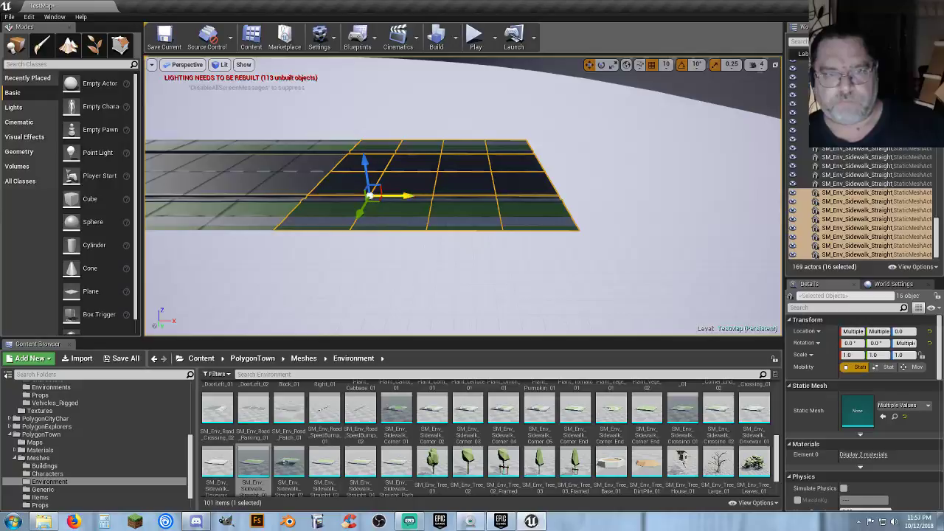
left_click_drag(410, 196, 675, 195)
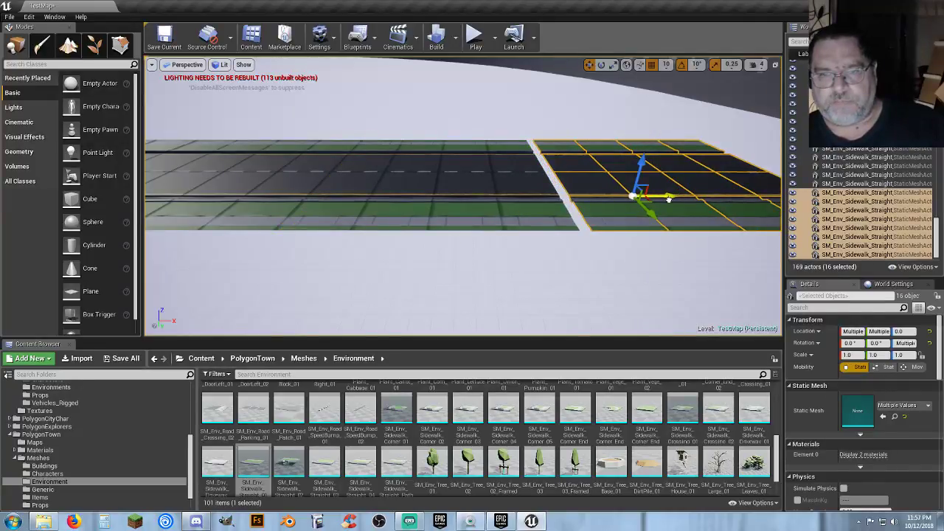
key("d")
right_click_drag(669, 199, 667, 200)
key("w")
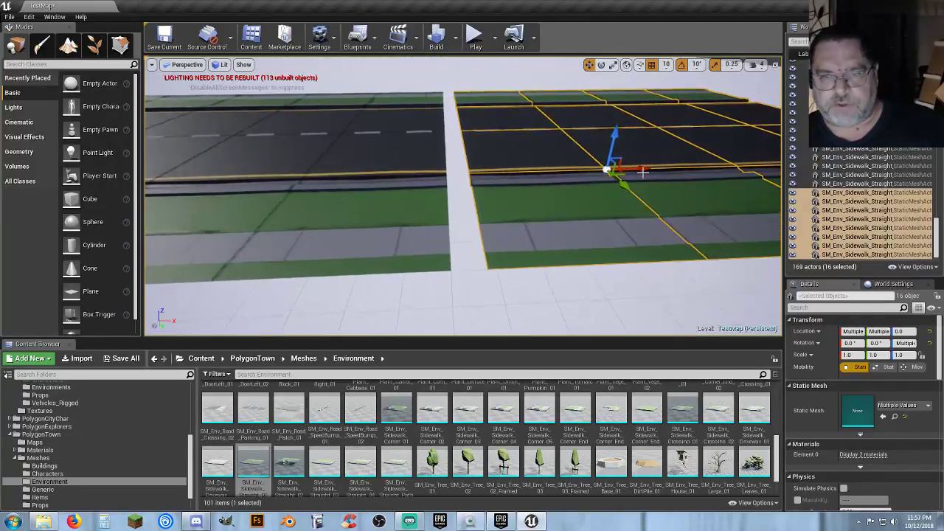
left_click_drag(643, 171, 620, 173)
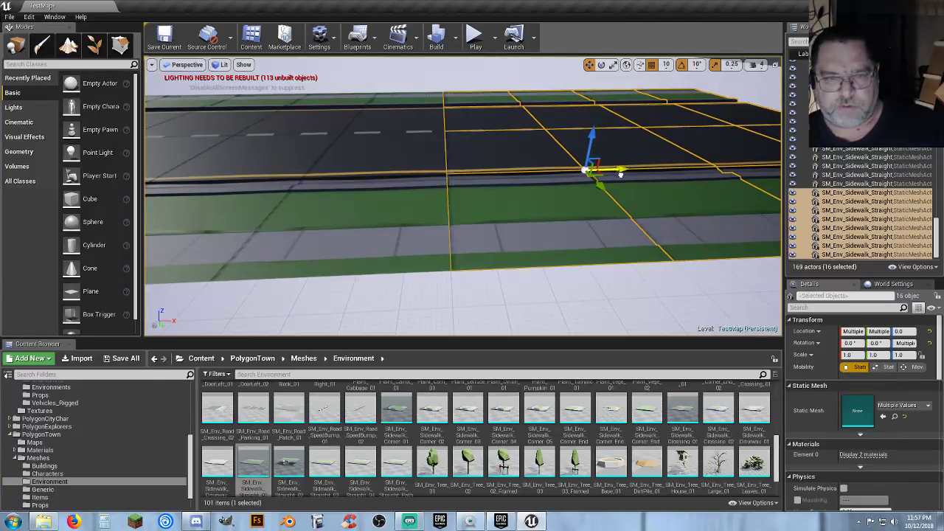
Step: Duplicate the 16-piece street section once more and place the copy along X at the road end facing the skyline wall
right_click_drag(618, 181, 638, 179)
key("d")
key("d")
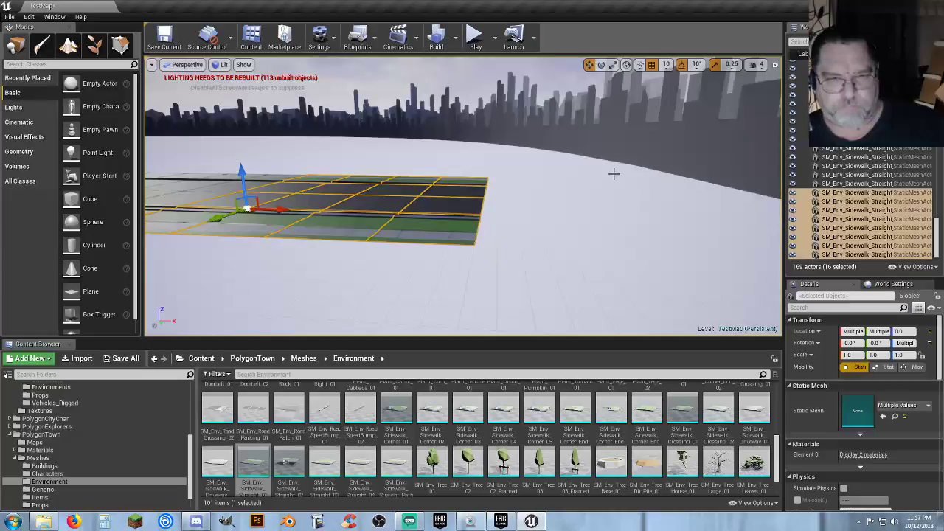
key("ctrl+w")
left_click_drag(336, 217, 672, 233)
Step: Duplicate only the street's outermost row, two road tiles and two sidewalk pieces, and move it along X into the skyline wall
key("d")
right_click_drag(670, 244, 718, 221)
right_click_drag(472, 221, 501, 255)
key("s")
right_click_drag(642, 262, 510, 180)
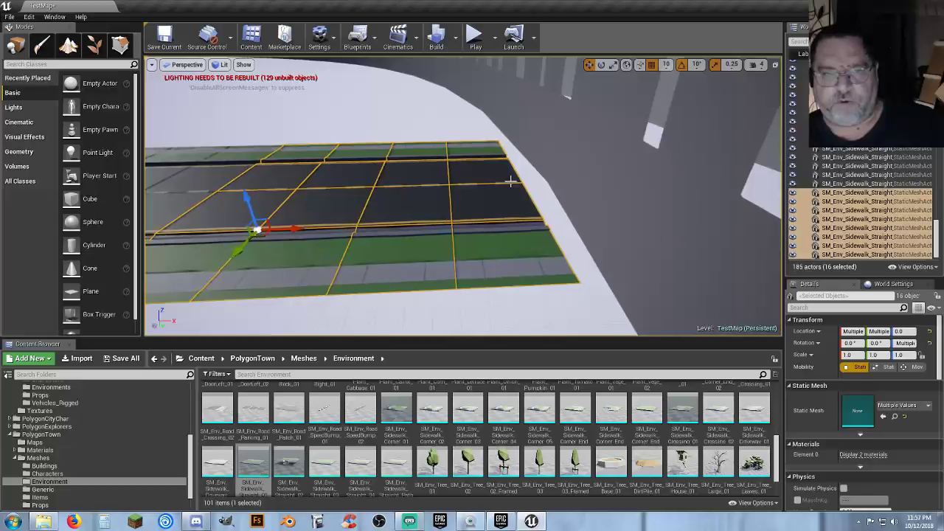
left_click(481, 158)
left_click(483, 174, "ctrl")
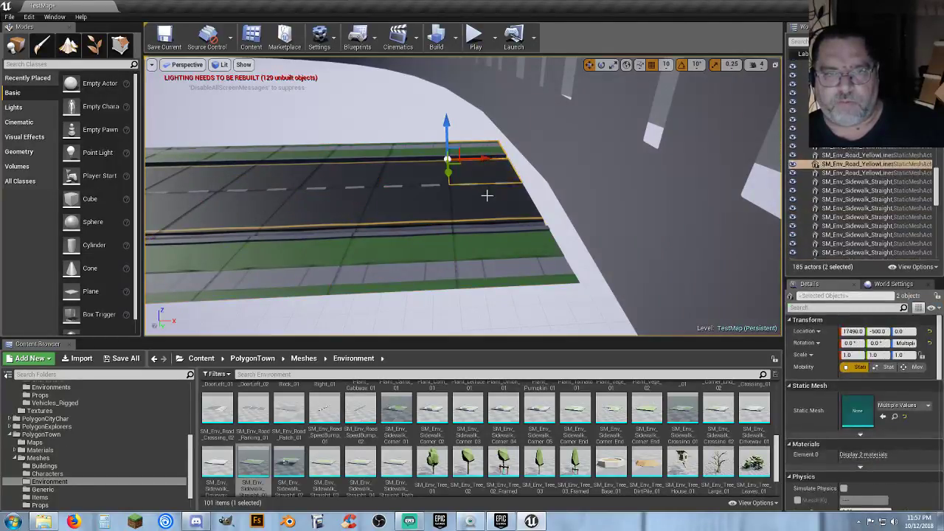
left_click(486, 197, "ctrl")
left_click(496, 238, "ctrl")
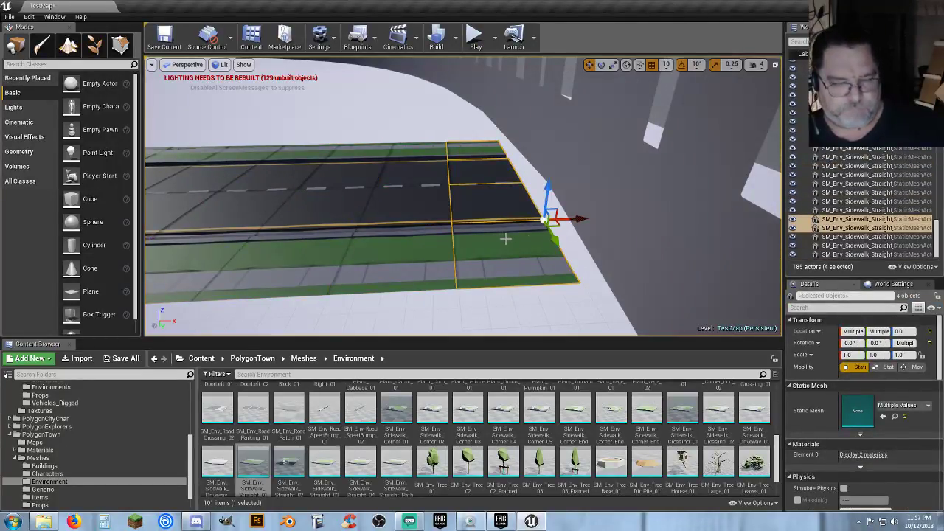
key("ctrl+w")
left_click_drag(578, 219, 675, 215)
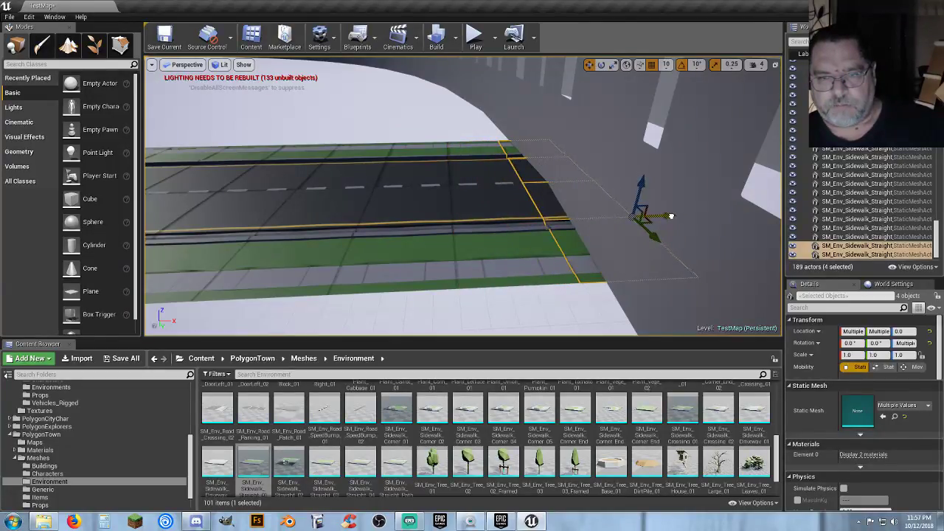
Step: Play-test the level by running the character from the crossroads along the new street to the skyline wall, and end the play session
left_click(475, 37)
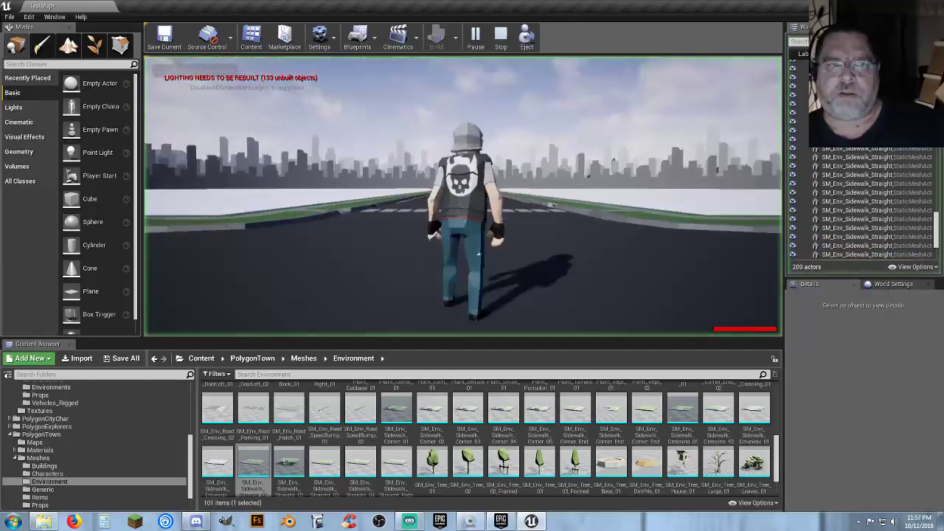
key("w")
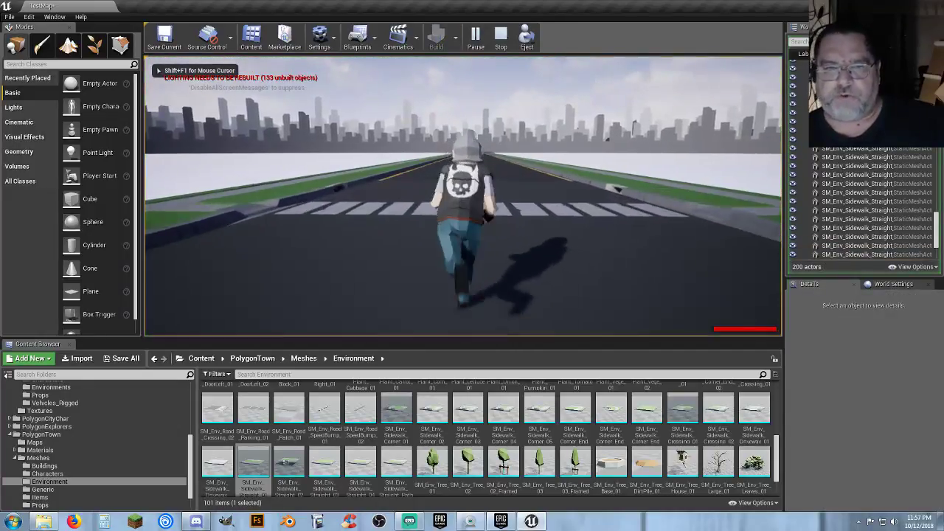
key("w")
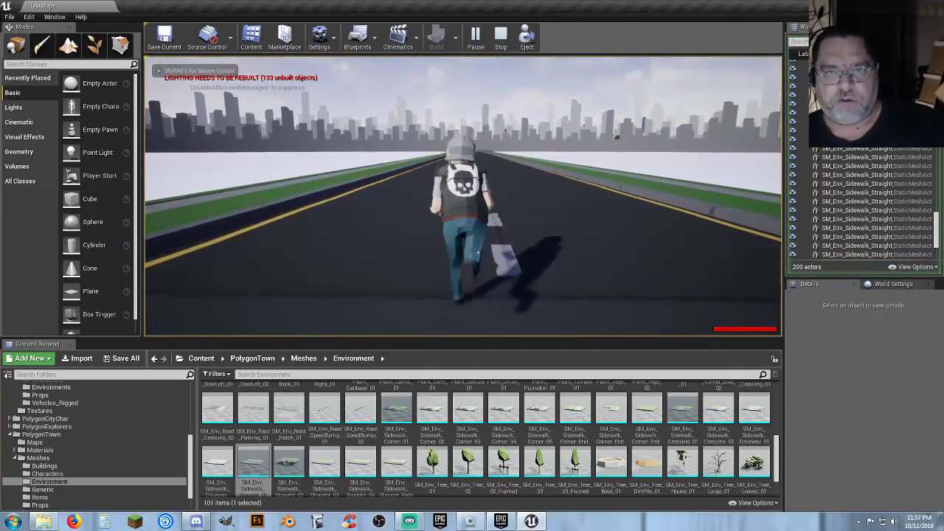
key("w")
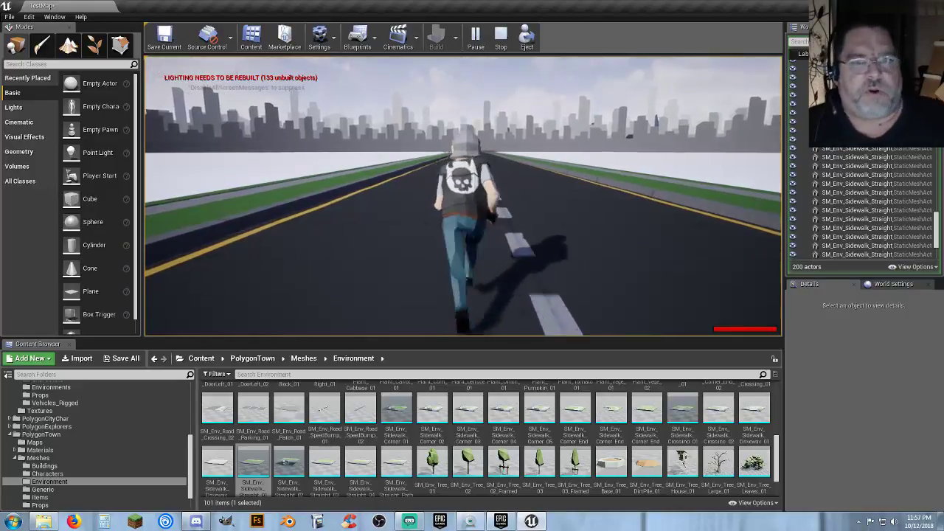
key("w")
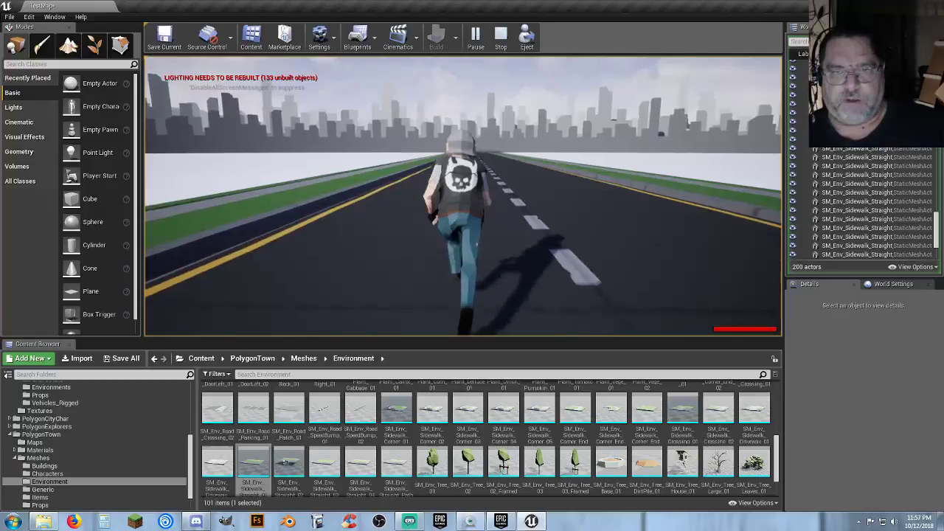
key("w")
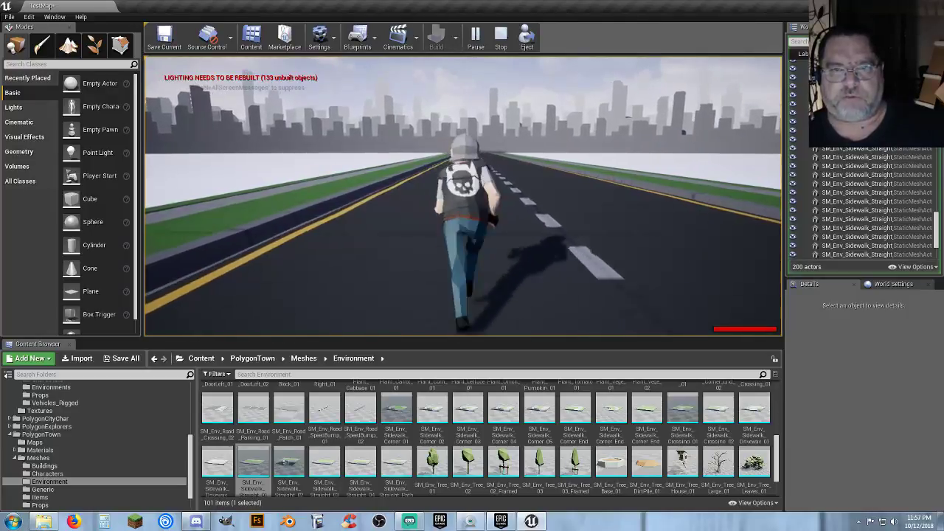
key("w")
key("w")
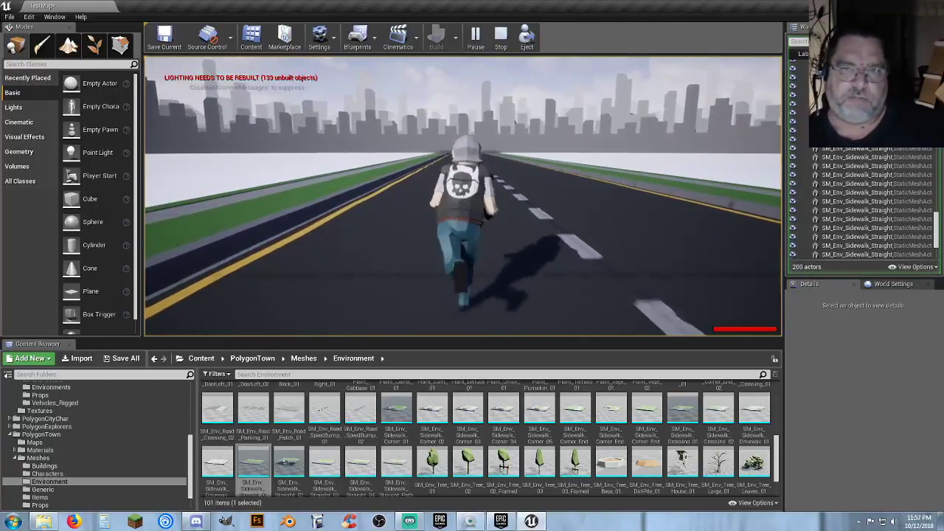
key("w")
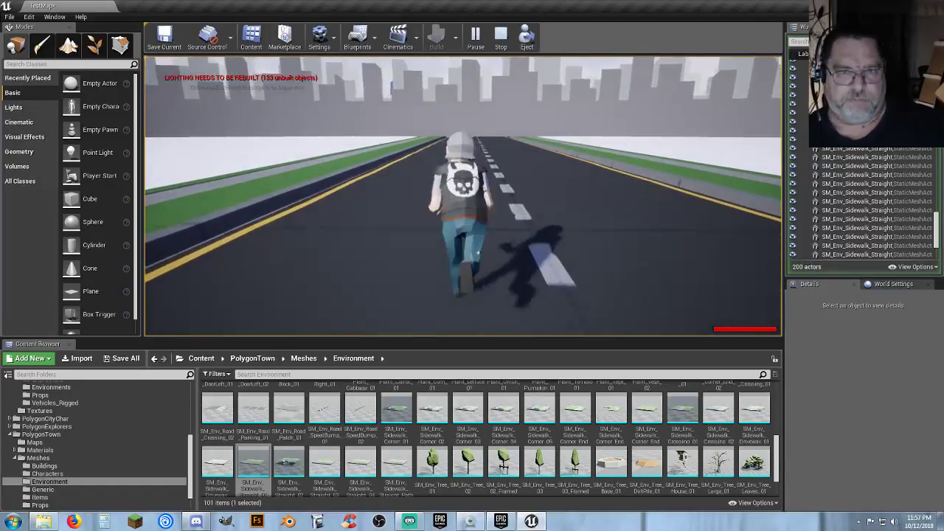
key("w")
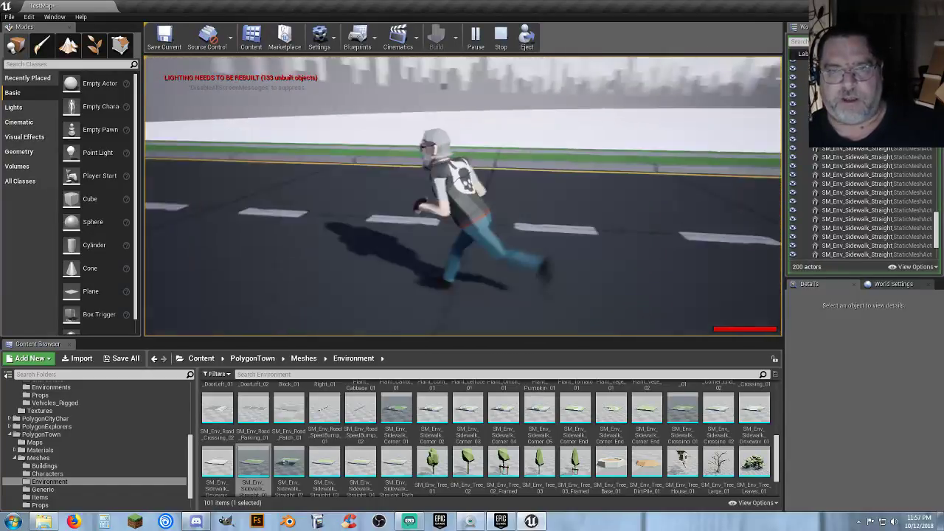
key("w")
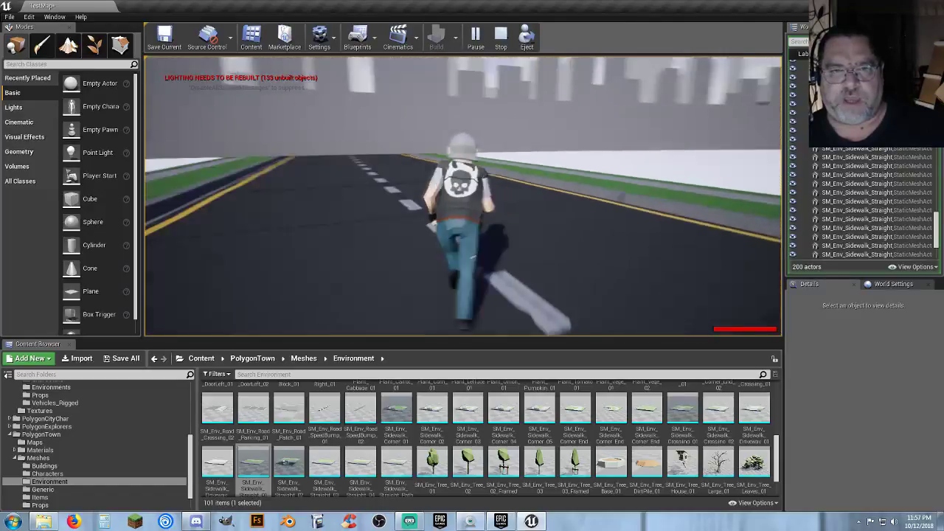
key("w")
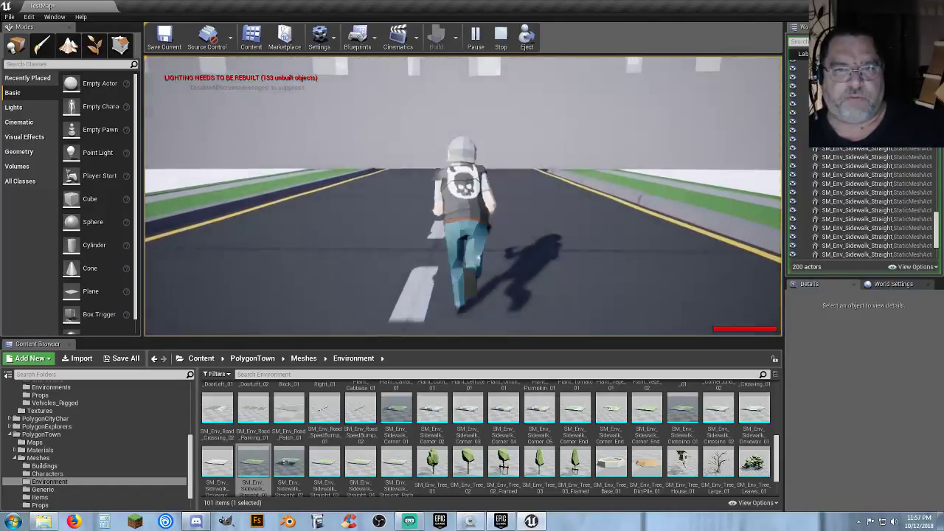
key("w")
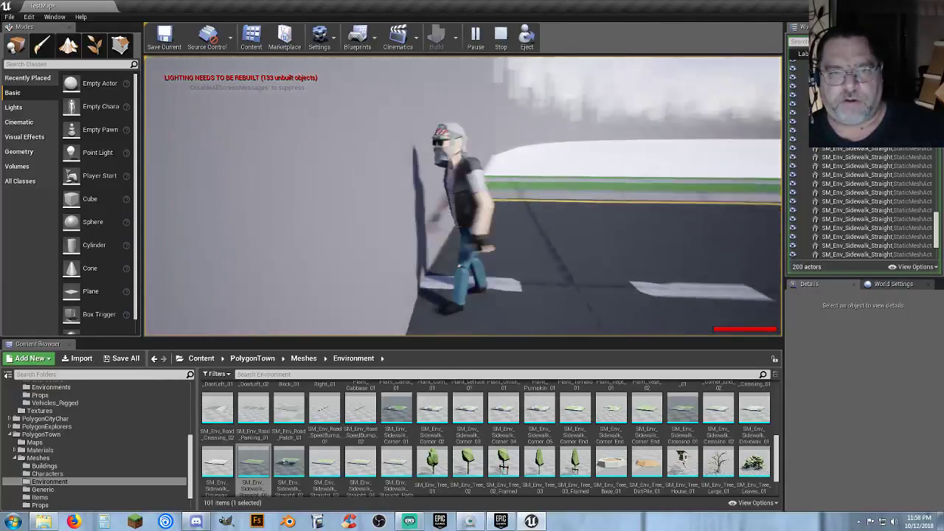
key("w")
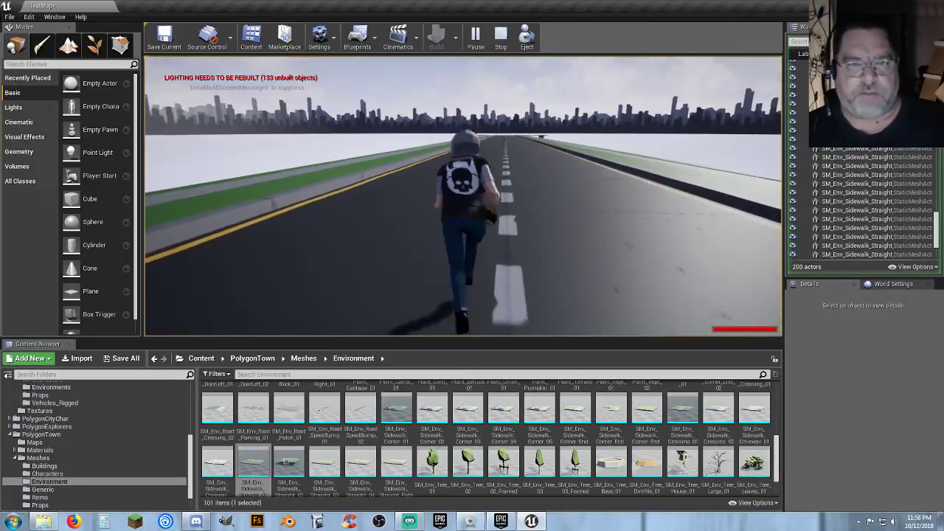
key("Escape")
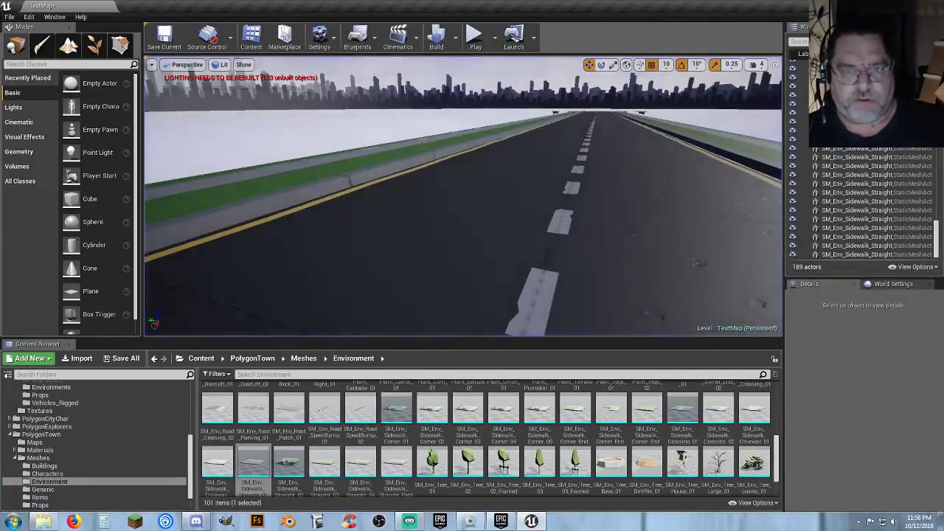
Step: Open PolygonCity's Meshes Environments folder and look through its meshes for waterfront pieces
right_click_drag(463, 196, 615, 195)
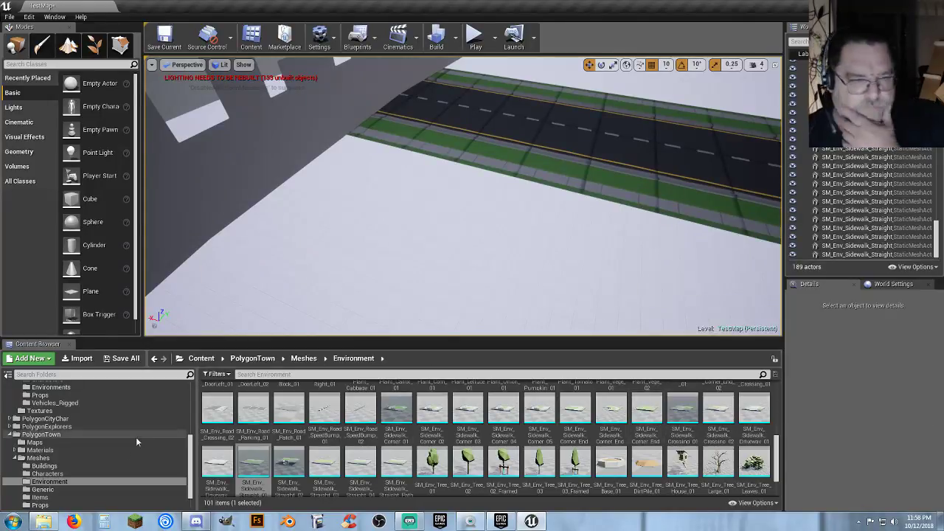
scroll(67, 439, "up", 4)
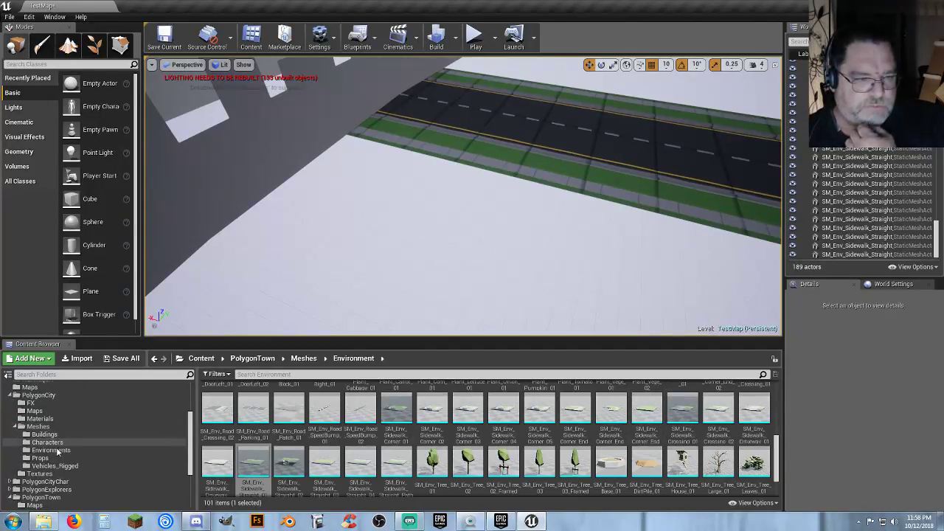
left_click(58, 450)
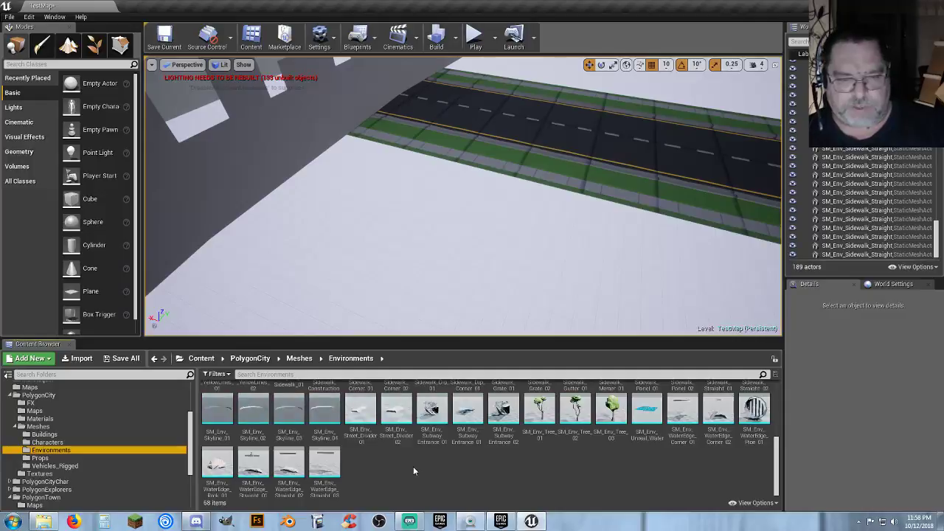
scroll(414, 470, "up", 5)
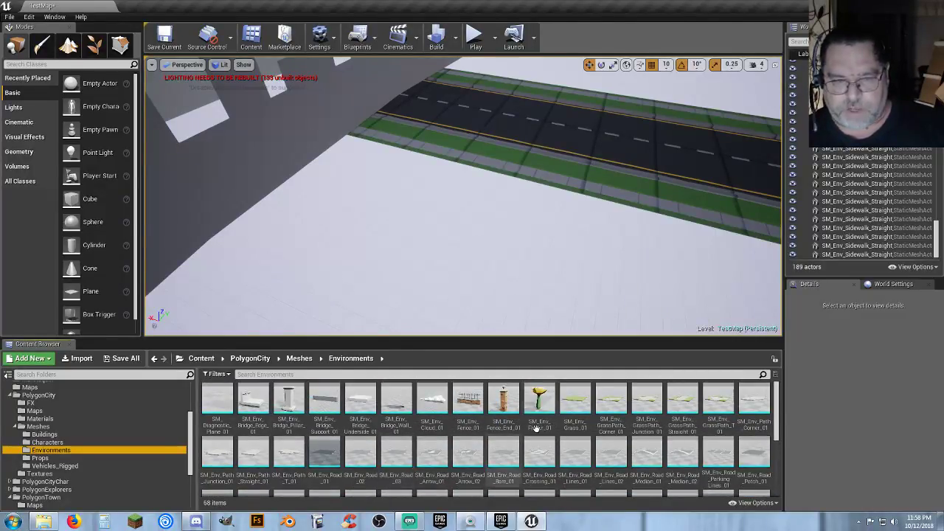
scroll(479, 453, "down", 4)
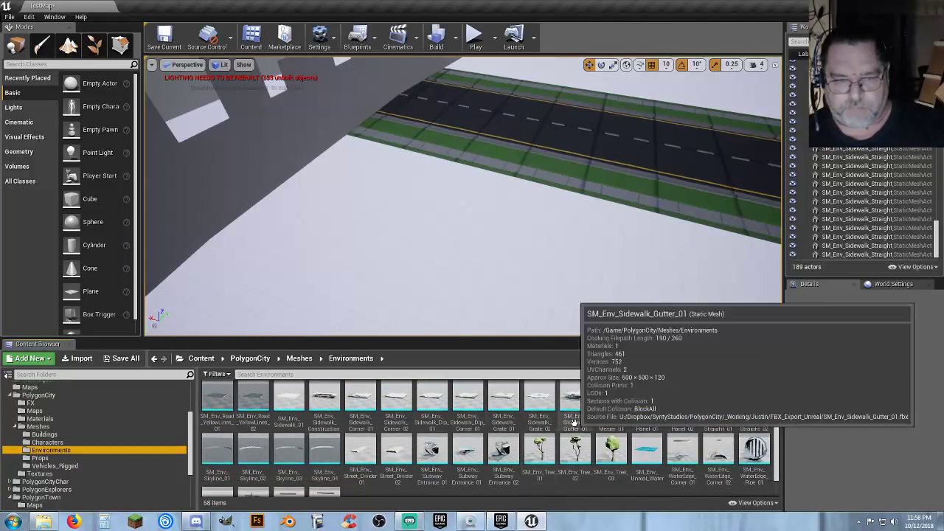
scroll(531, 413, "down", 1)
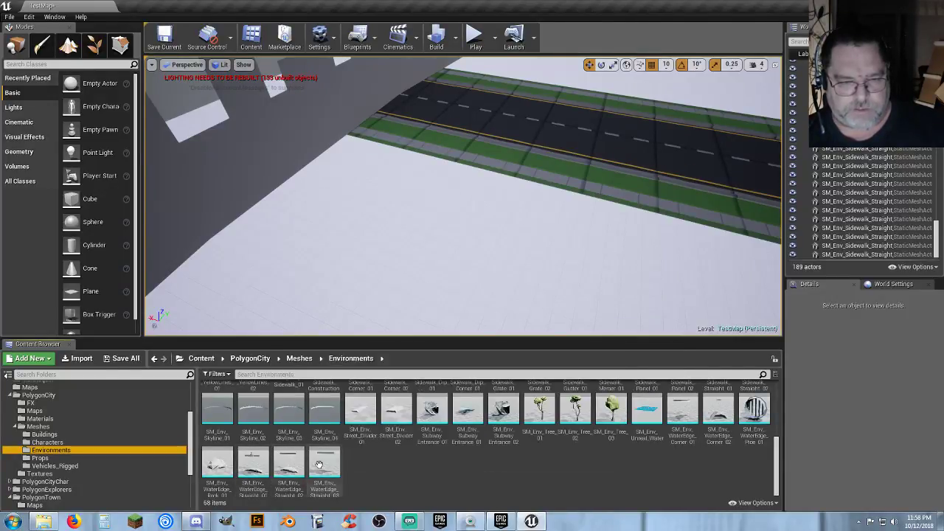
Step: Place an SM_Env_WaterEdge_Straight_03 piece on the empty ground beside the street and set its Z location to 0
left_click_drag(324, 463, 417, 199)
right_click_drag(508, 194, 446, 199)
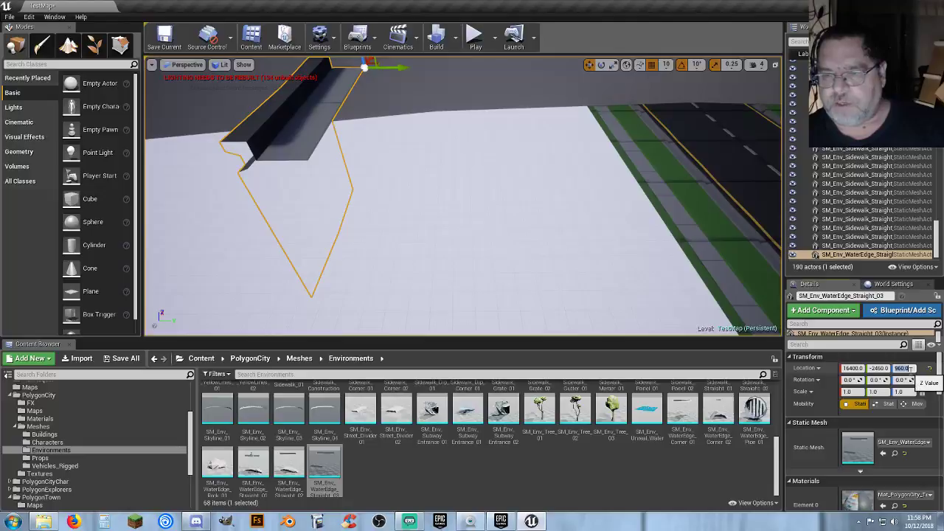
type("0")
key("Return")
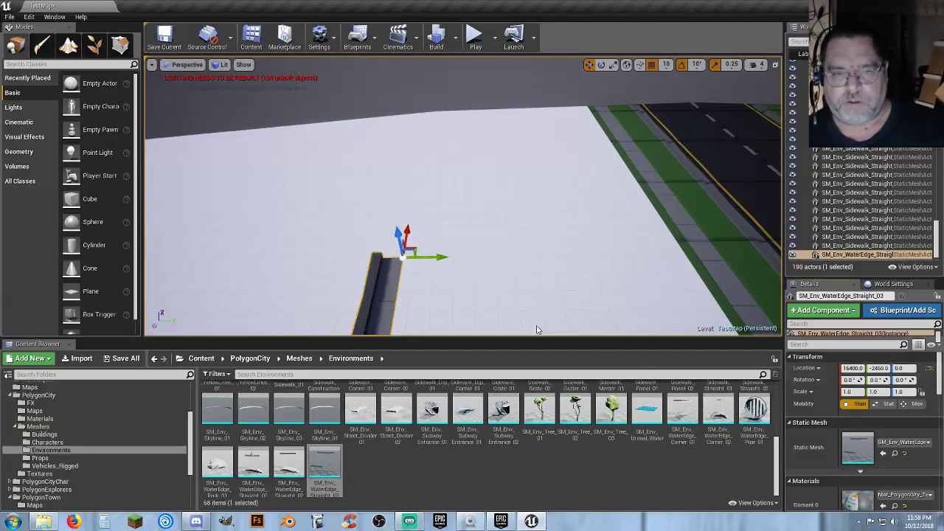
Step: Move the straight water edge piece against the outer side of the sidewalk, at about X 16490 and Y -1000
left_click_drag(435, 261, 699, 249)
right_click_drag(695, 241, 884, 290)
left_click_drag(464, 225, 461, 222, "alt")
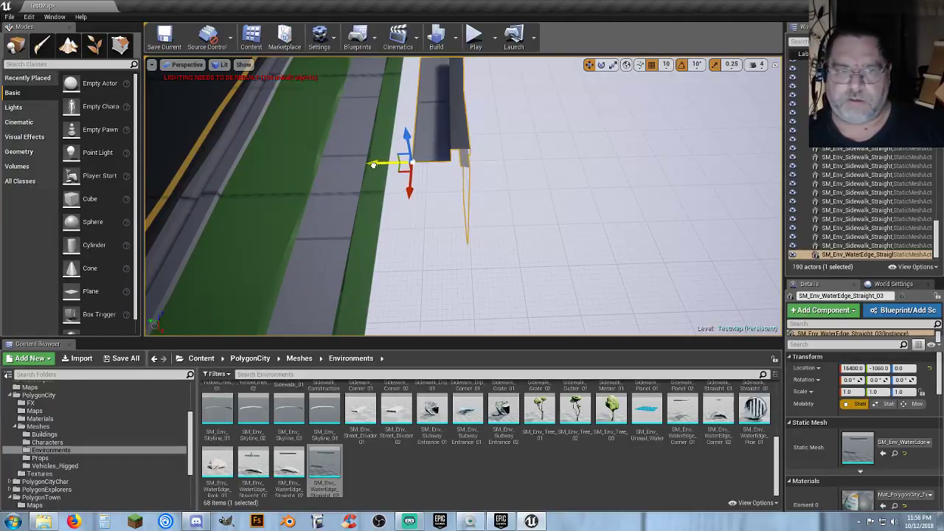
left_click_drag(374, 165, 409, 195)
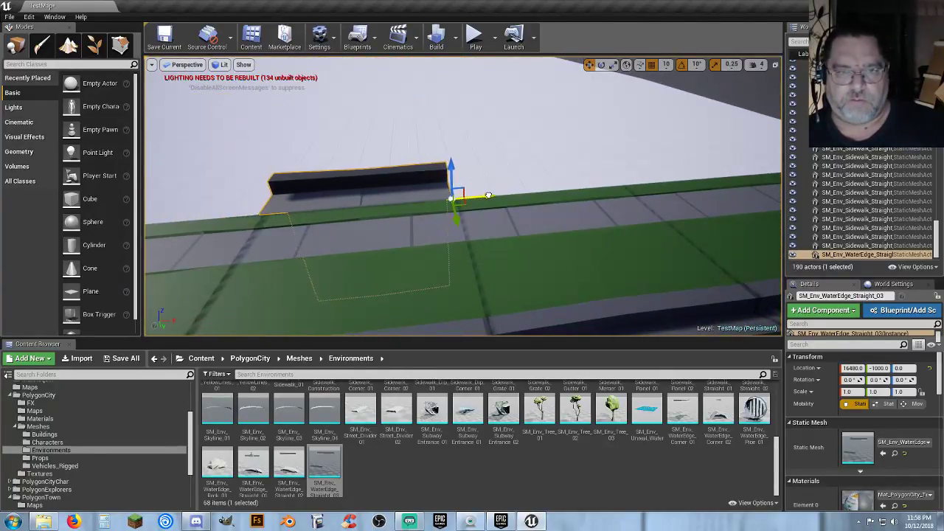
right_click_drag(490, 240, 645, 281)
Step: Place SM_Env_Unreal_Water on the open ground beside the street and set its Z location to 0
right_click_drag(399, 221, 346, 181)
right_click_drag(558, 330, 569, 349)
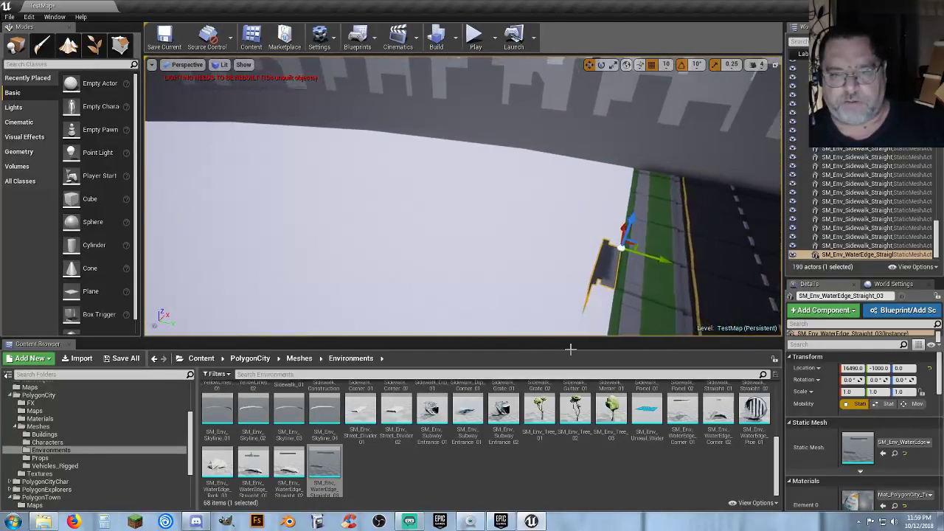
left_click_drag(656, 410, 306, 240)
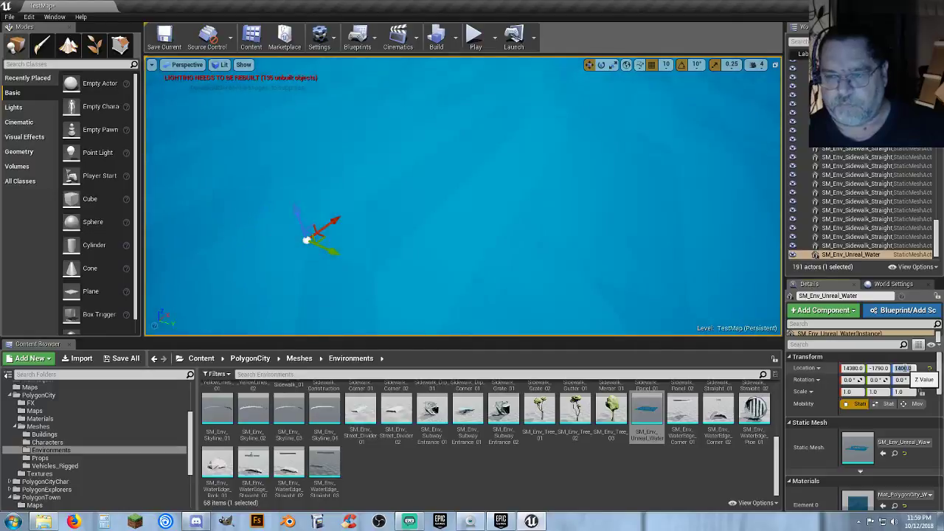
type("0")
key("Return")
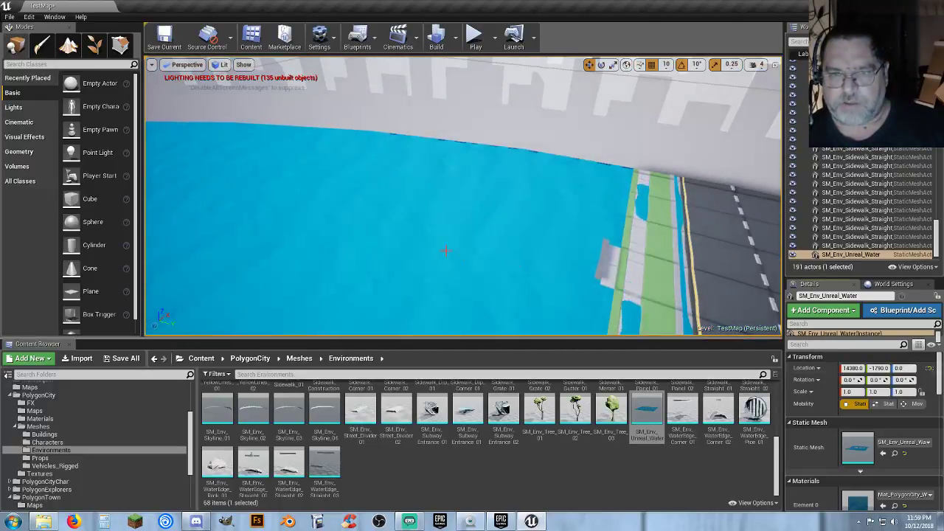
Step: Lower the water plane to Z -270 and move it away from the road to X 9790, Y -9800
mouse_move(445, 251)
right_mouse_down()
mouse_move(353, 249)
mouse_move(240, 223)
mouse_move(199, 240)
mouse_move(458, 245)
mouse_move(452, 251)
mouse_move(456, 238)
mouse_move(445, 250)
right_mouse_up()
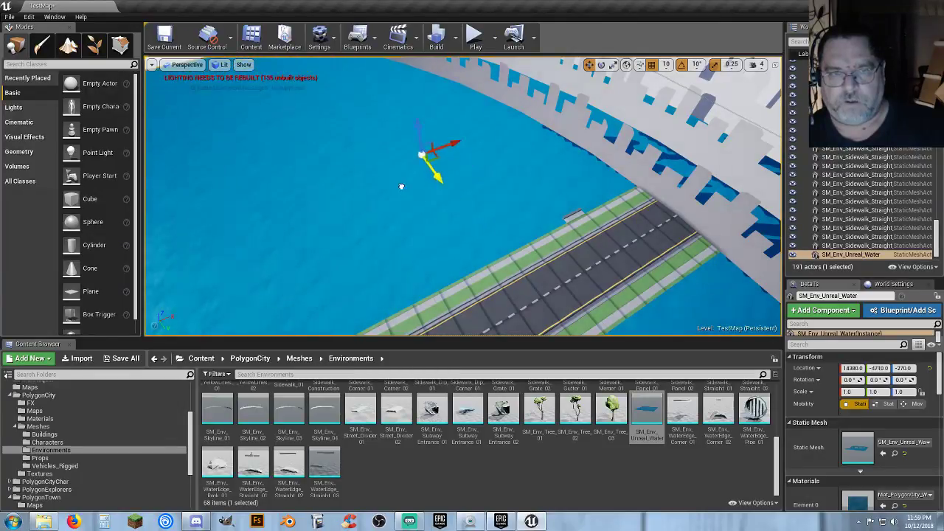
left_click_drag(340, 138, 297, 107)
right_click_drag(323, 122, 397, 135)
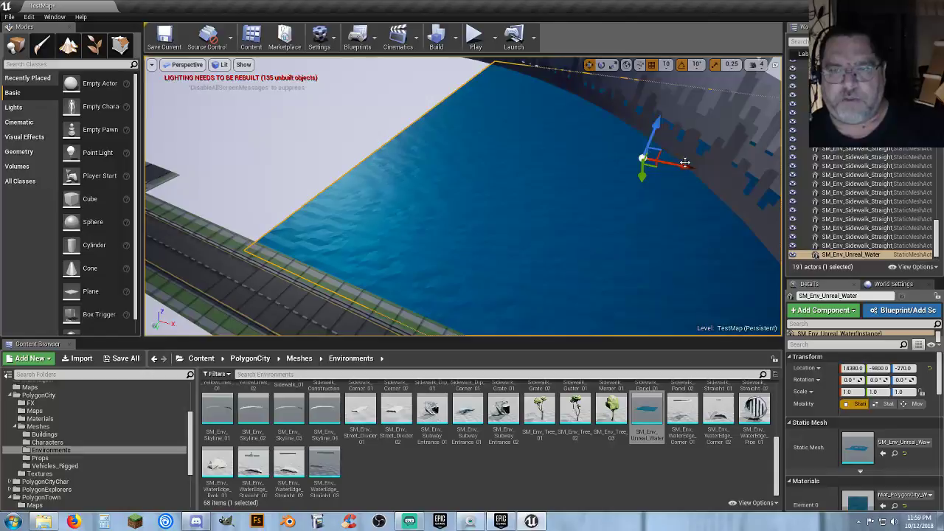
left_click_drag(685, 166, 550, 147)
right_click_drag(550, 182, 590, 221)
Step: Move the water plane back along Y to -8490 to close the gap beside the sidewalk
right_click_drag(471, 206, 489, 193)
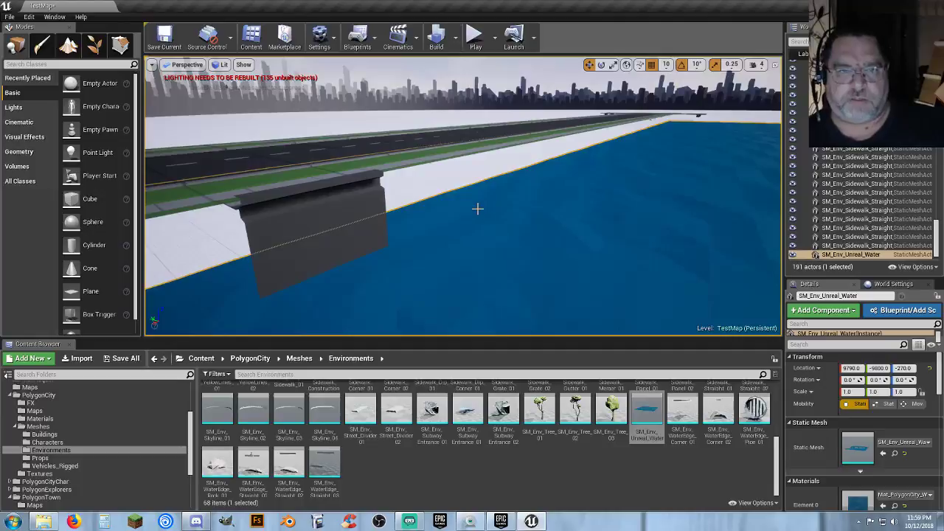
right_click_drag(477, 209, 516, 190)
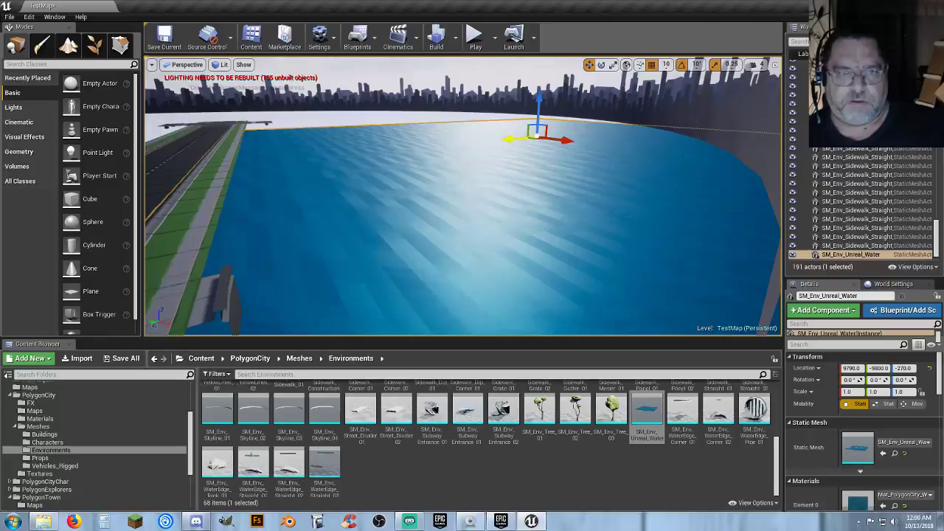
left_click_drag(509, 138, 458, 155)
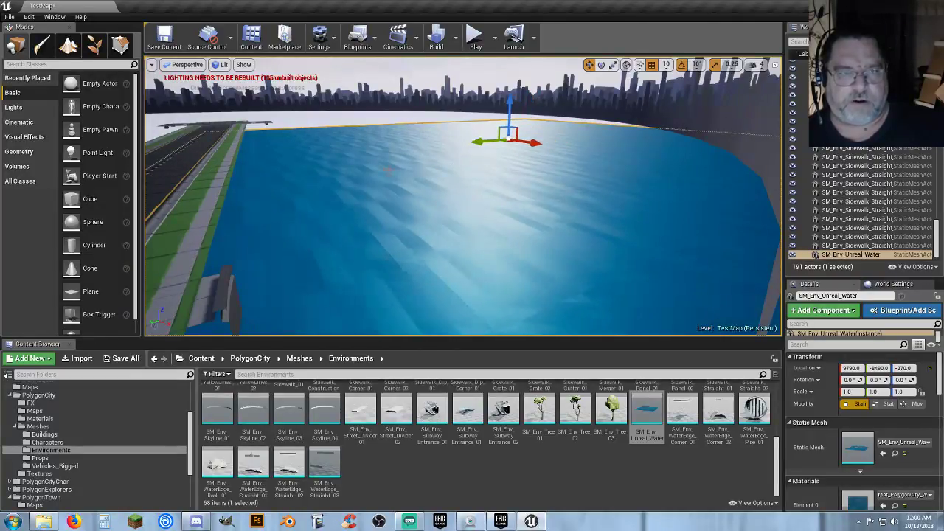
Step: Play-test from the road near the water edge piece, run and jump the character onto its wall, and end the session
right_click_drag(252, 190, 221, 214)
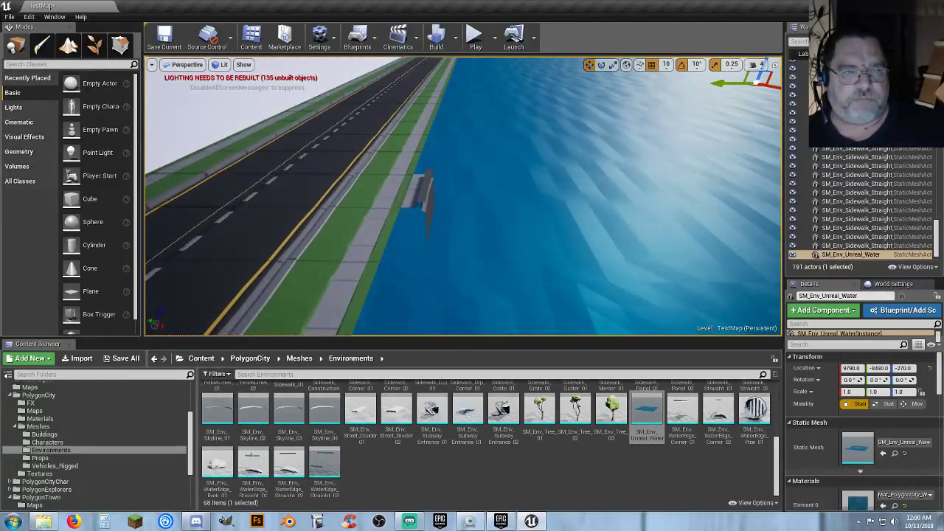
right_click(292, 194)
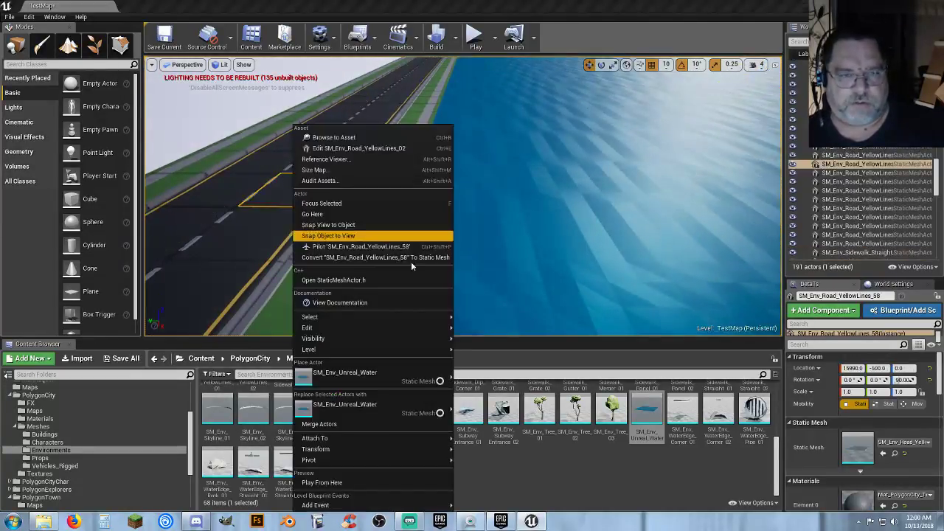
left_click(351, 483)
key("w")
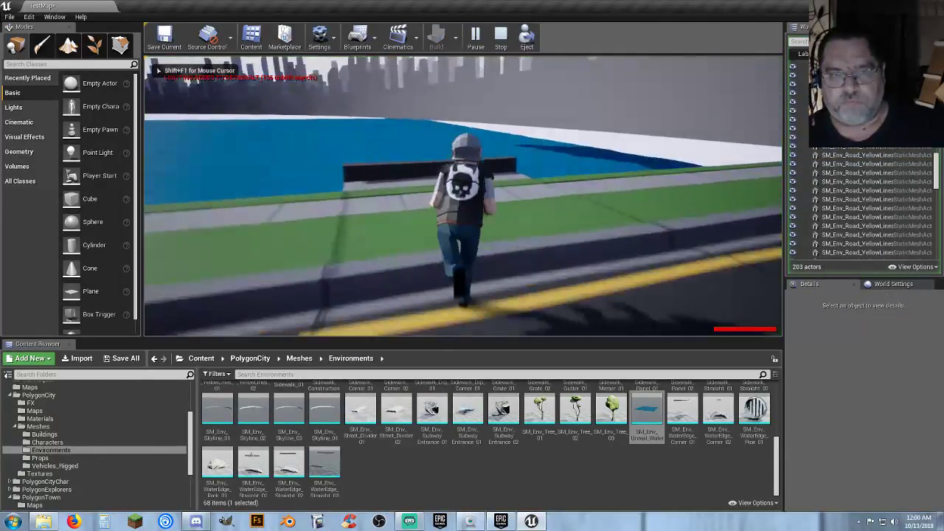
key("space")
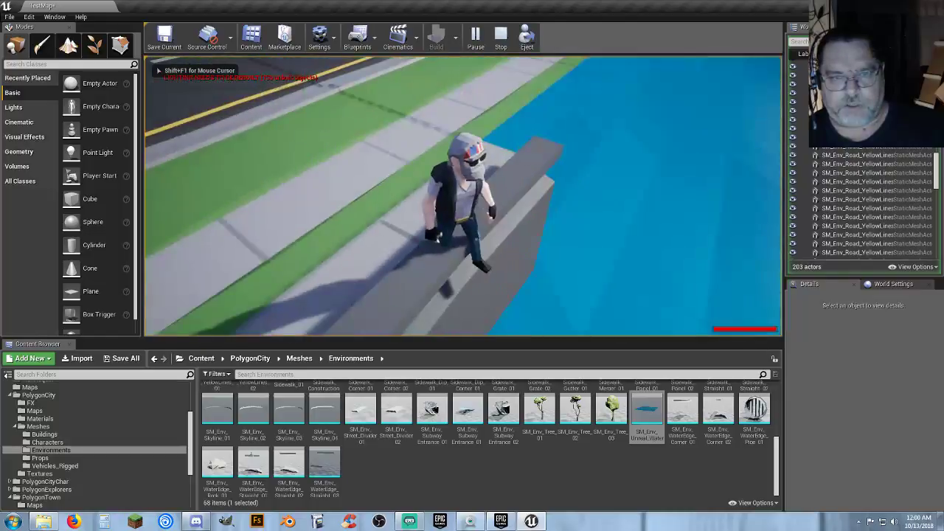
key("w")
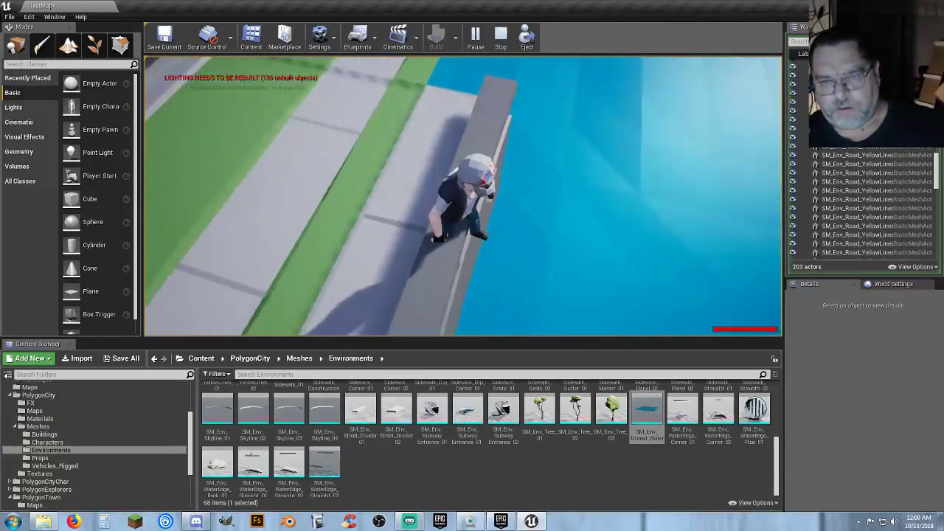
key("s")
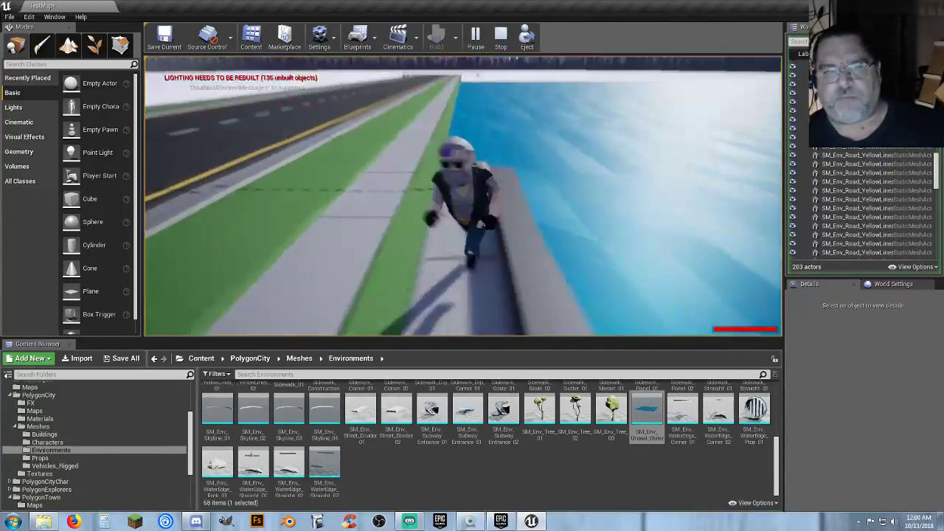
key("a")
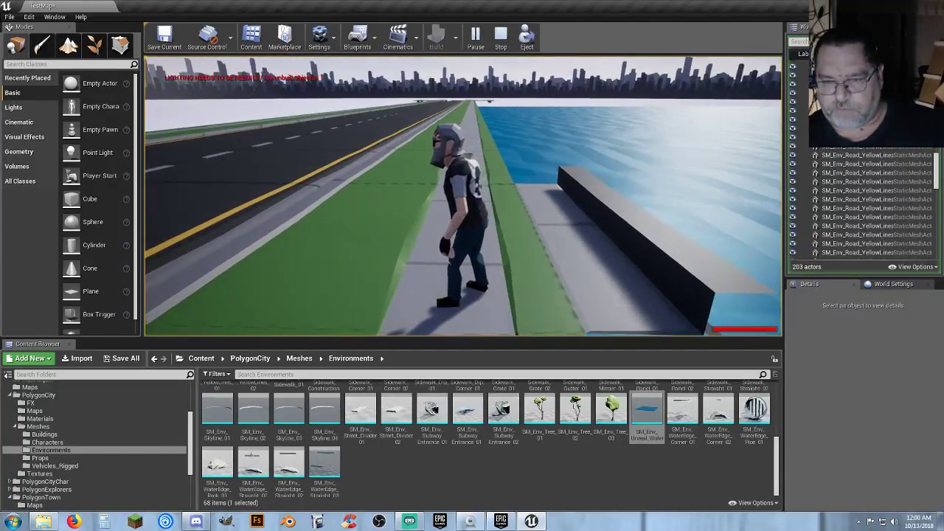
key("Escape")
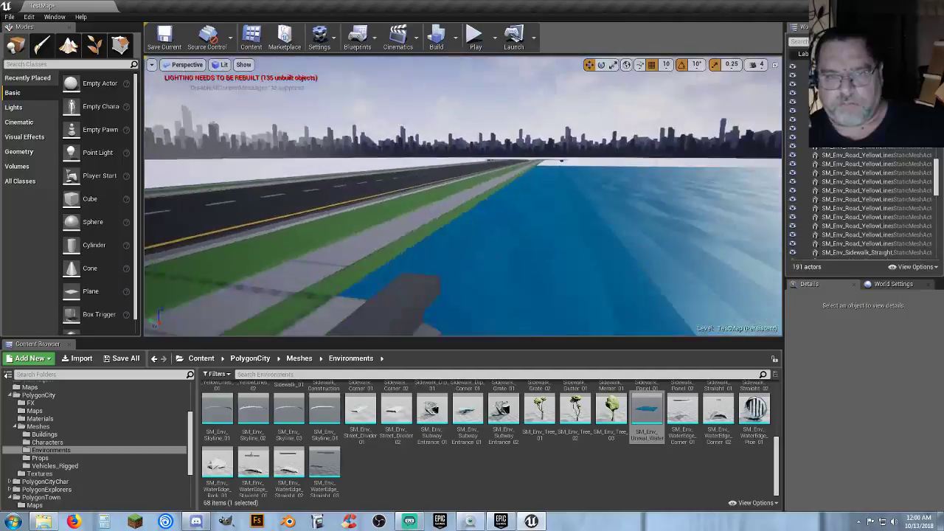
Step: Place SM_Env_WaterEdge_Corner_01 near the straight water edge, rotate it 90° about Z and set its Z location to 0
right_click_drag(505, 202, 498, 195)
key("s")
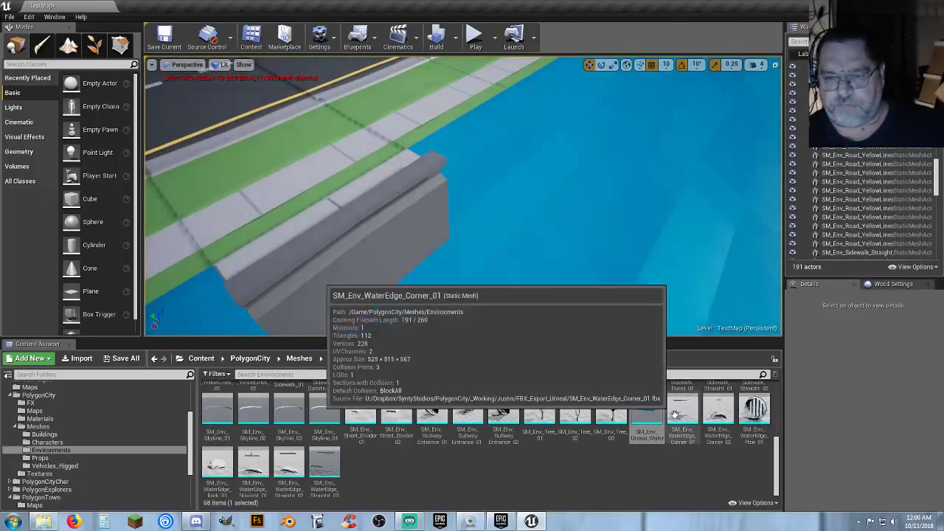
left_click_drag(675, 413, 530, 145)
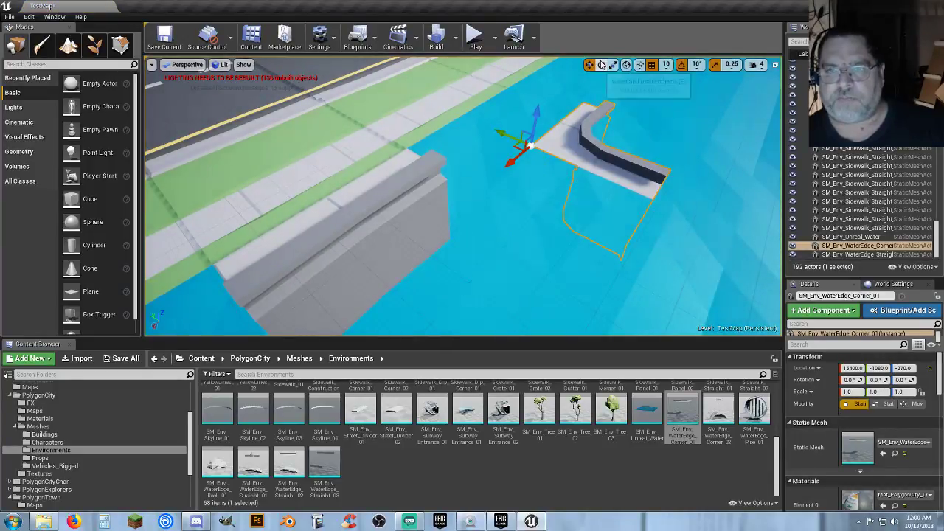
left_click_drag(559, 178, 495, 173)
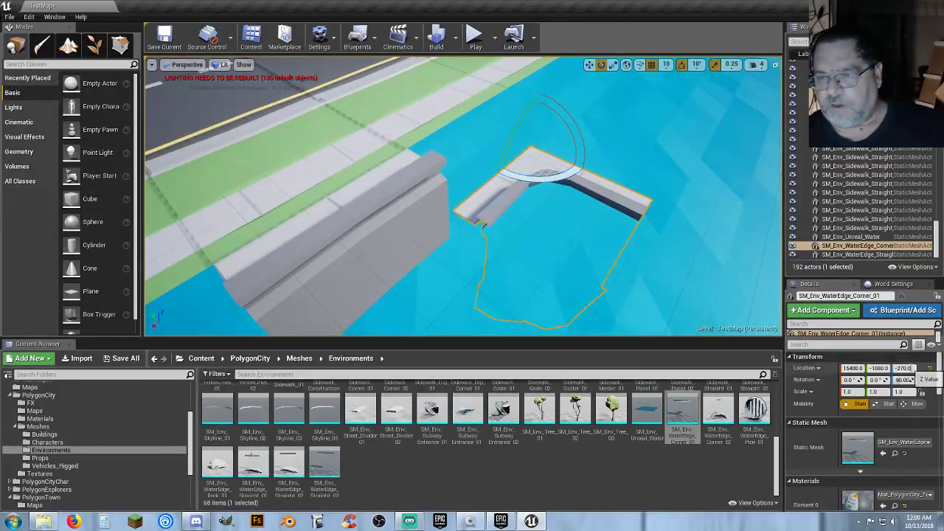
type("0")
key("Return")
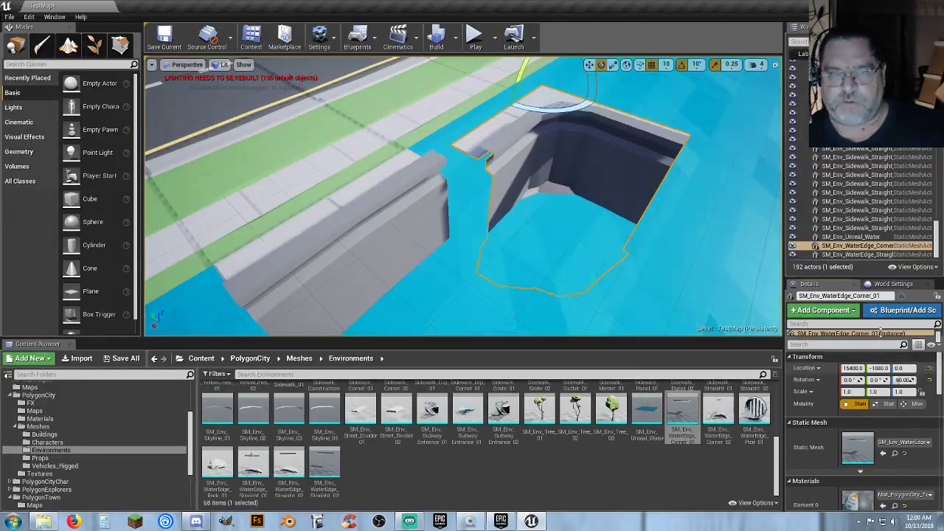
Step: Move the corner water edge piece against the sidewalk and the straight piece, at X 15490 and Y -1000
left_click(589, 66)
right_click_drag(528, 118, 634, 131)
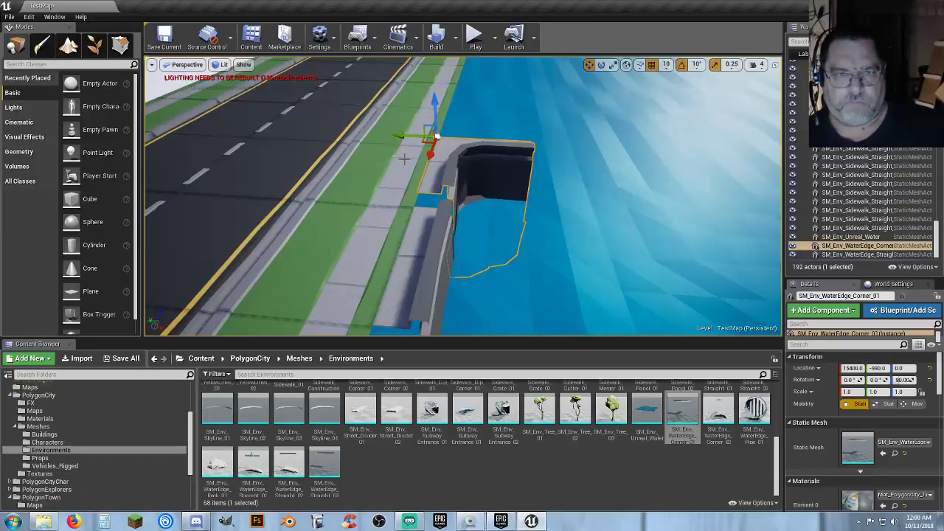
right_click_drag(409, 189, 566, 169)
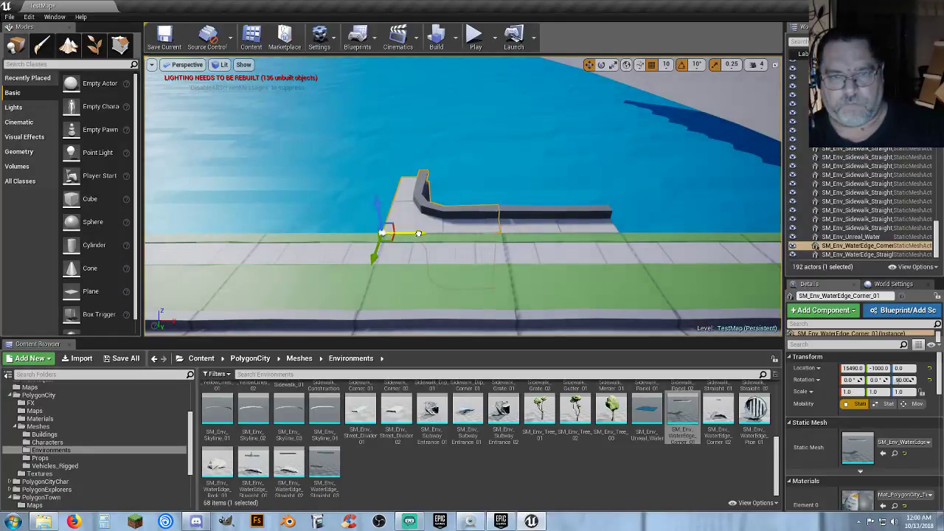
Step: Place SM_Env_Grass_01 on the water beside the street, with Z location 0 and scale 10 in X and Y
right_click_drag(472, 255, 500, 270)
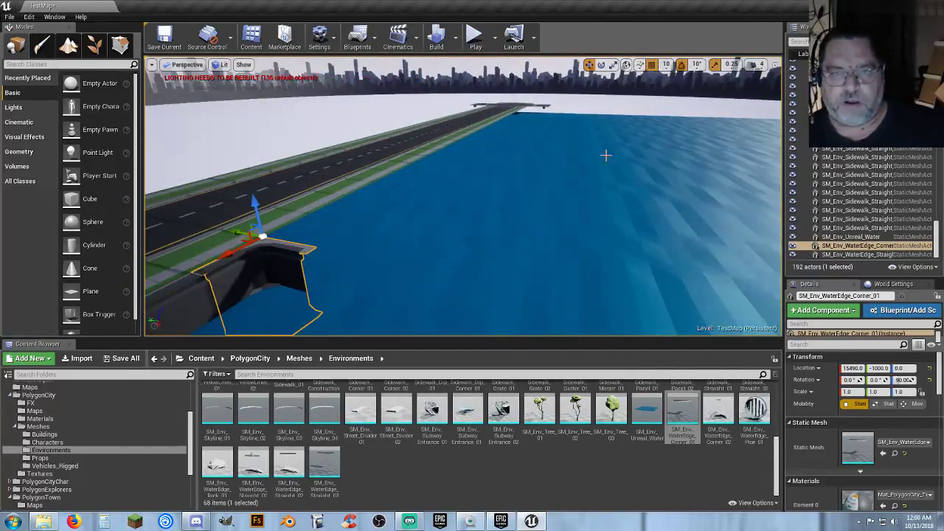
right_click_drag(624, 209, 574, 224)
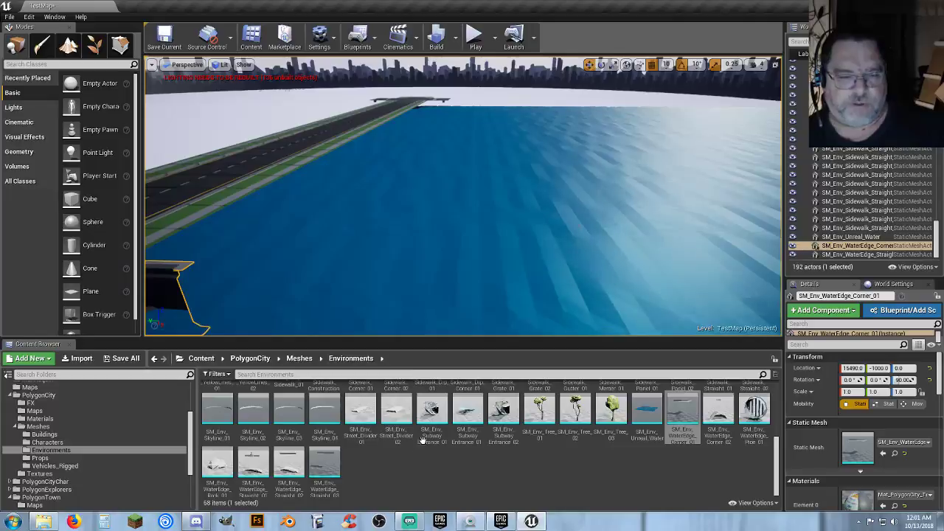
scroll(423, 440, "up", 5)
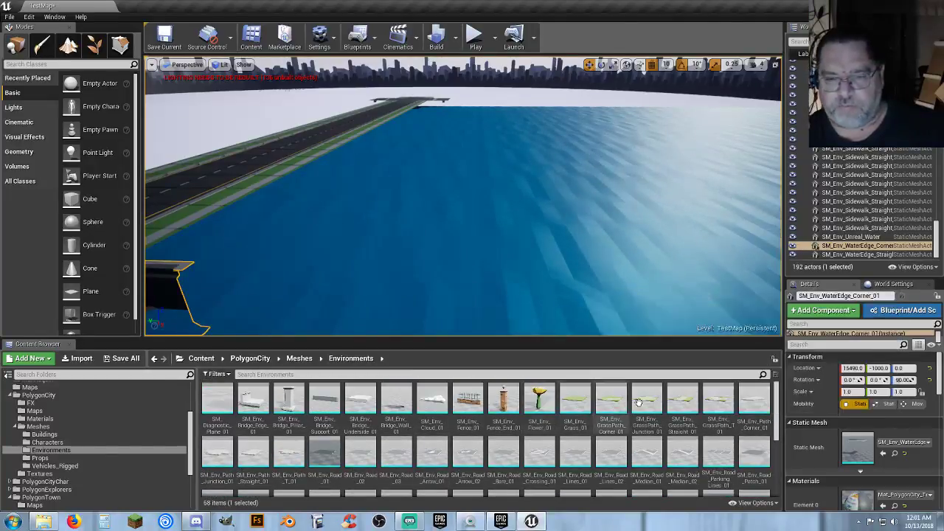
left_click_drag(575, 402, 392, 236)
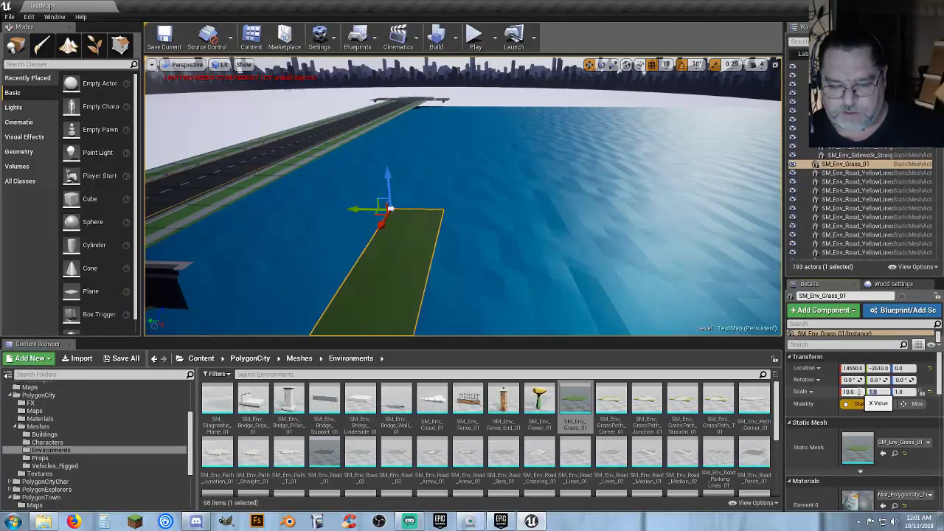
type("0")
key("Tab")
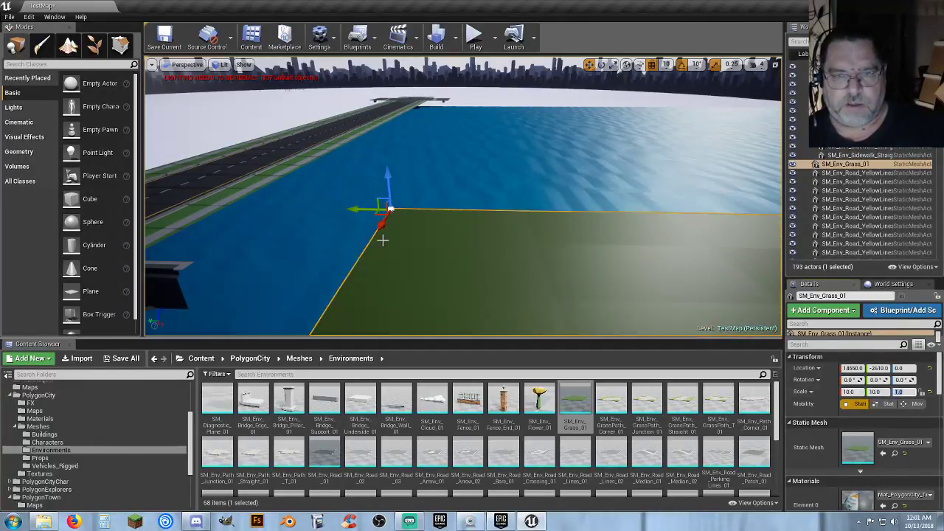
Step: Move the grass plane against the sidewalk and the corner water edge piece, at about X 10470 and Y -1000
left_click_drag(394, 201, 443, 139)
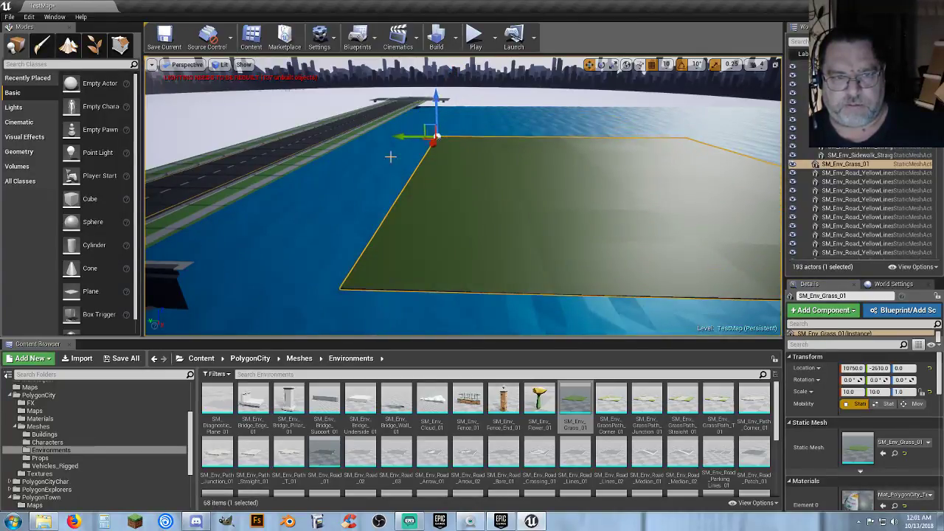
right_click_drag(391, 156, 520, 240)
right_click_drag(304, 201, 304, 201)
left_click_drag(253, 289, 247, 335)
right_click_drag(310, 272, 267, 313)
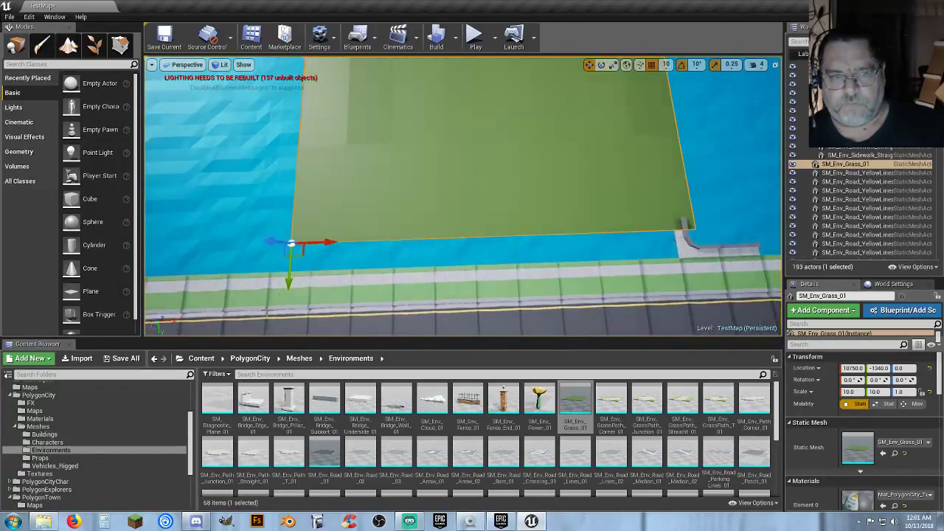
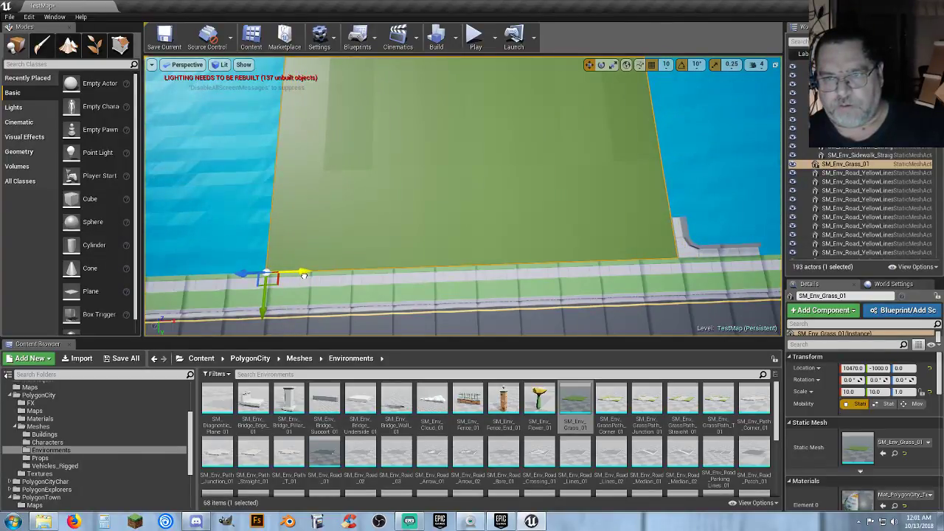
Step: Play-test from the road beside the grass plane, run the character across the grass to the water edge corner, and end the session
right_click(506, 317)
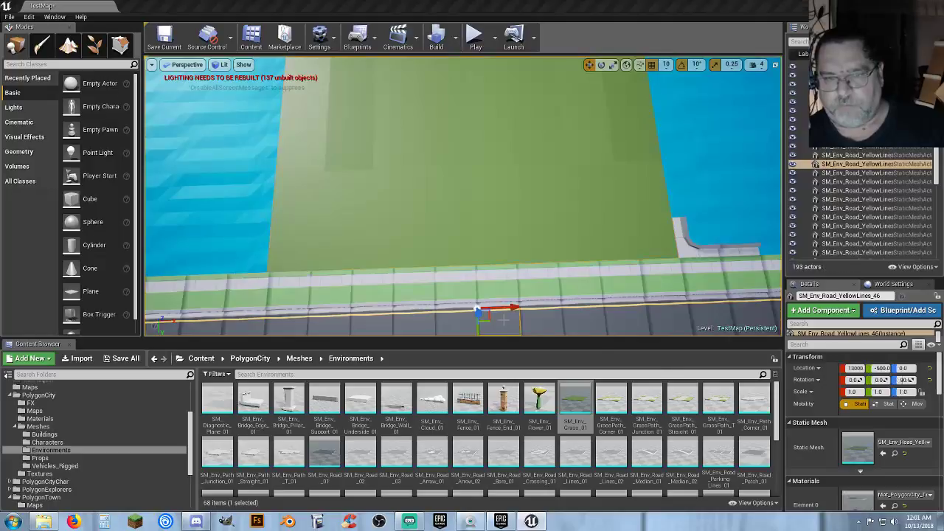
left_click(545, 483)
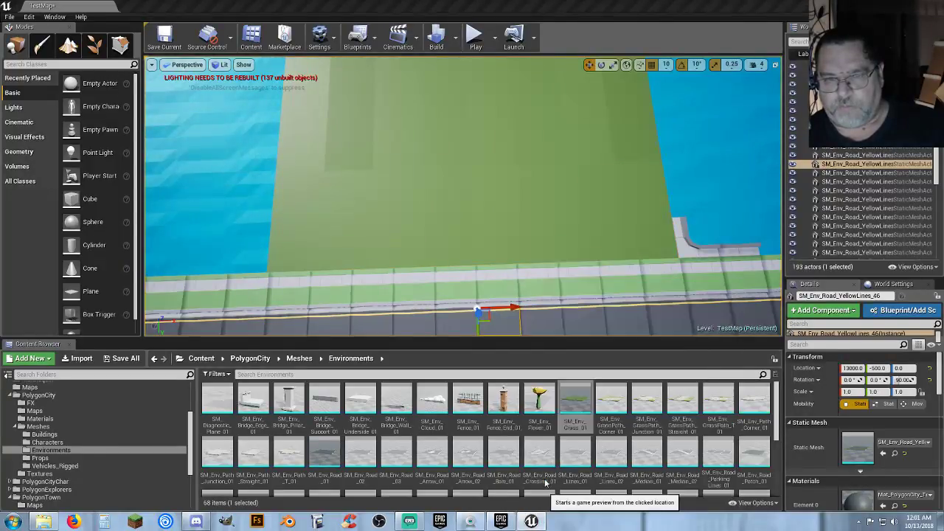
key("w")
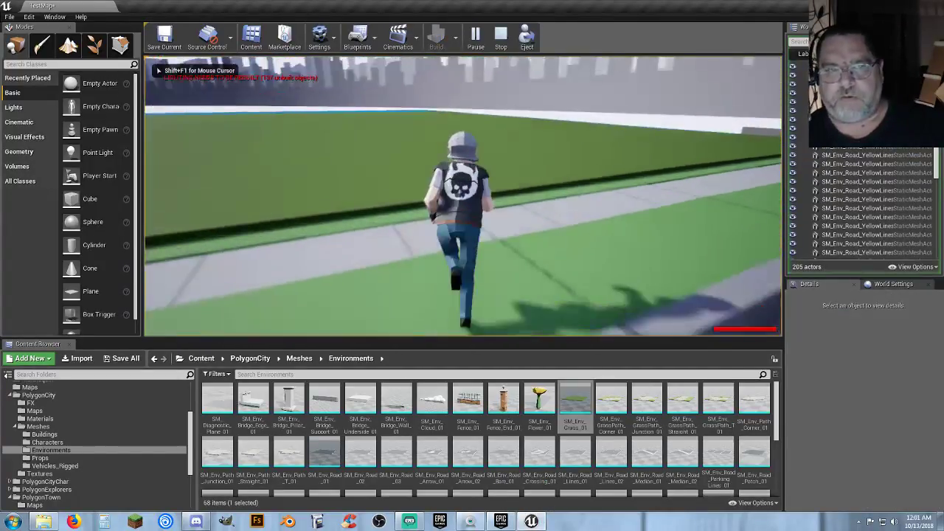
key("a")
key("d")
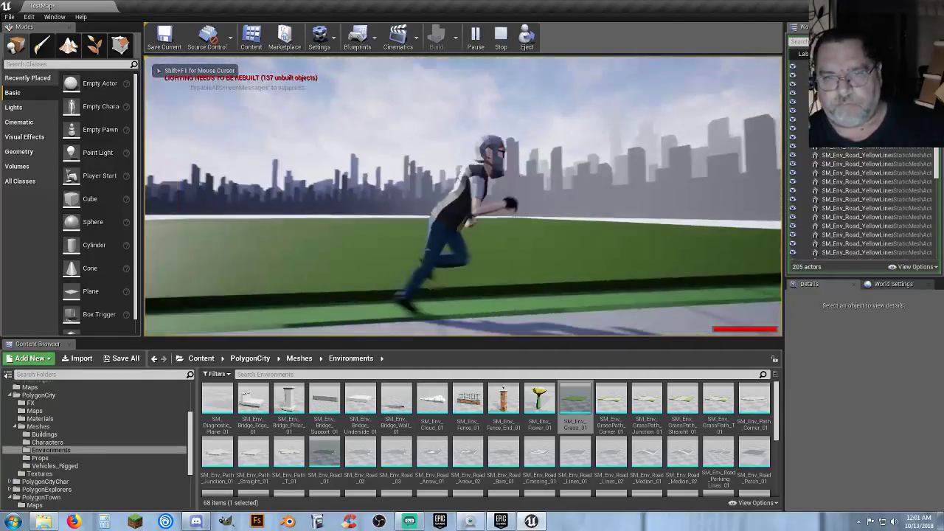
key("w")
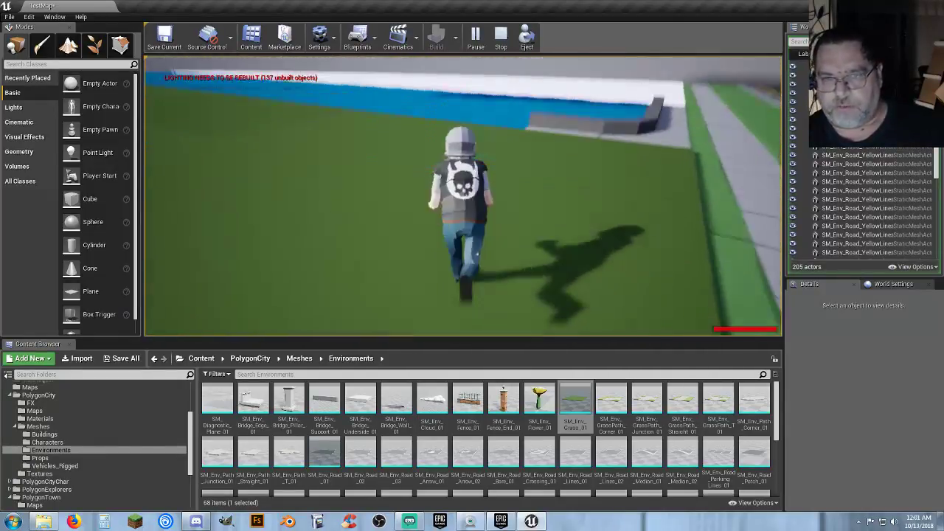
key("d")
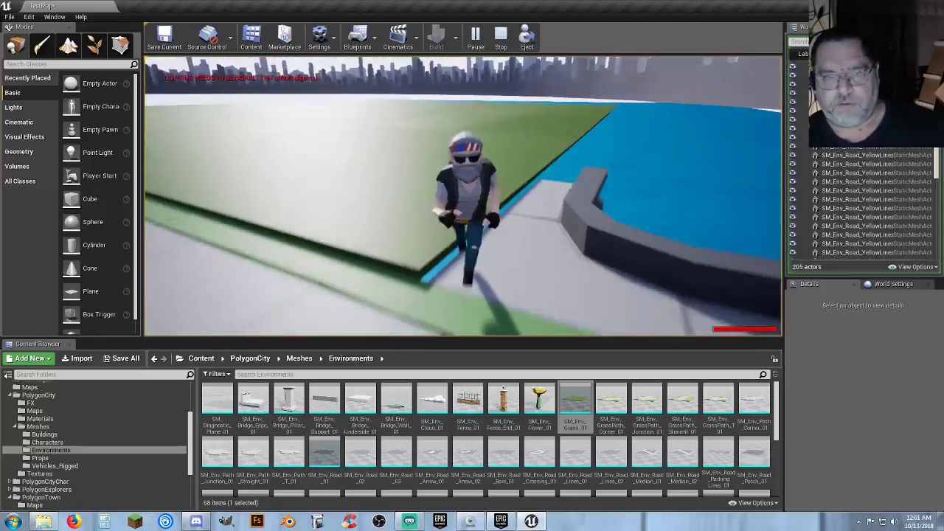
key("Escape")
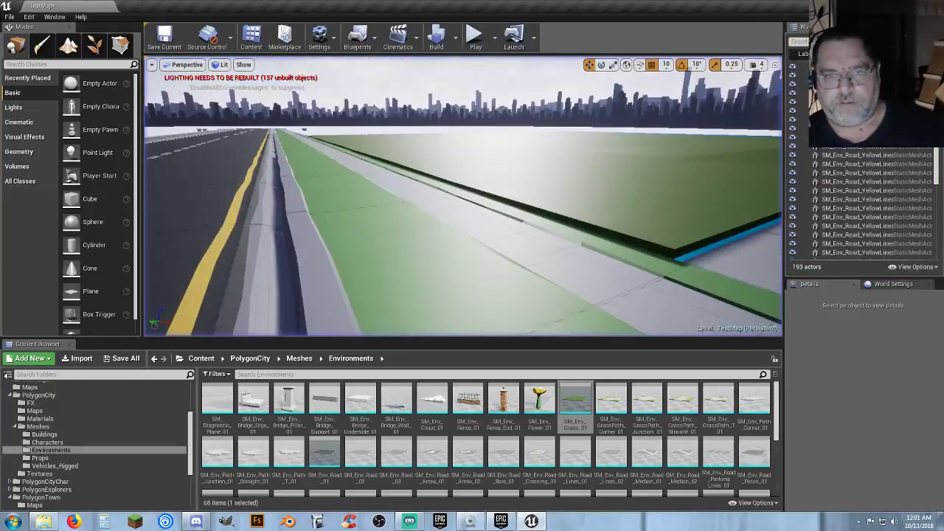
Step: Lower the grass plane to Z -20 and shift it to X 10480
left_click(558, 185)
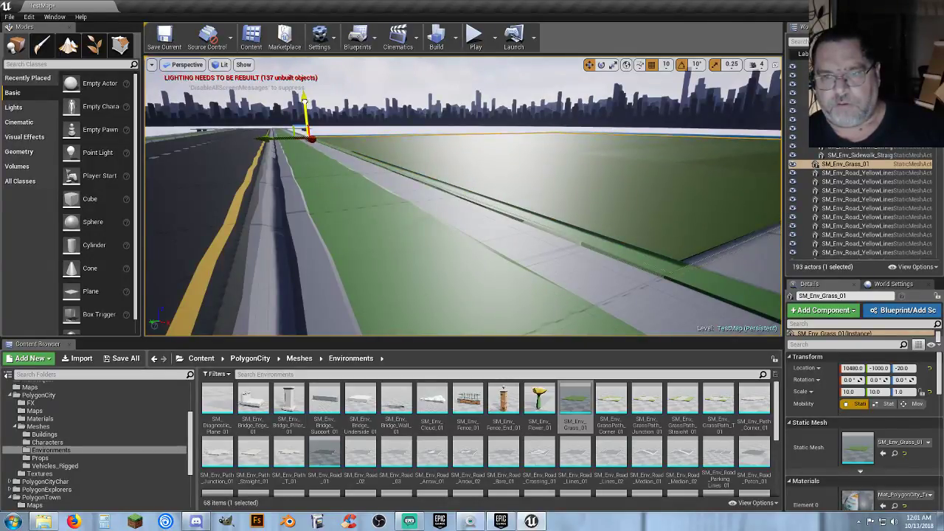
left_click(310, 140)
right_click_drag(310, 140, 343, 183)
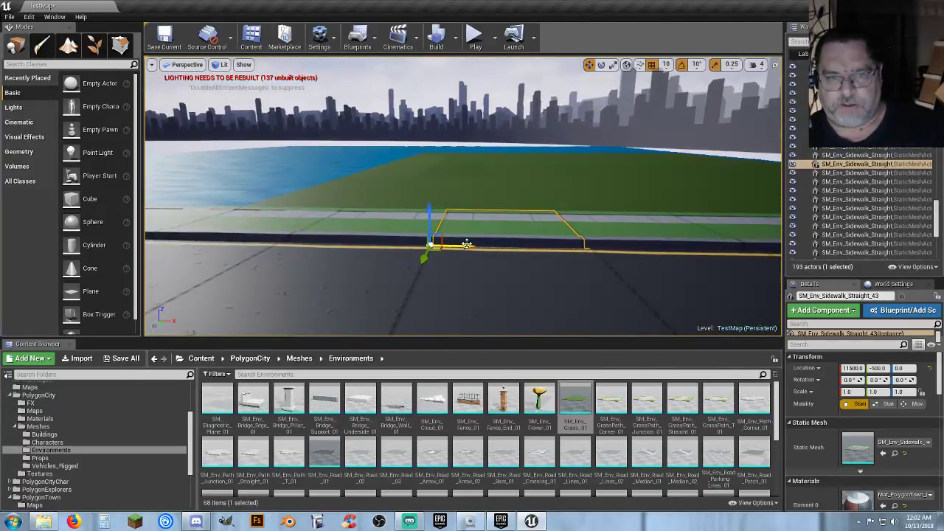
left_click_drag(466, 245, 470, 246)
right_click_drag(469, 245, 254, 153)
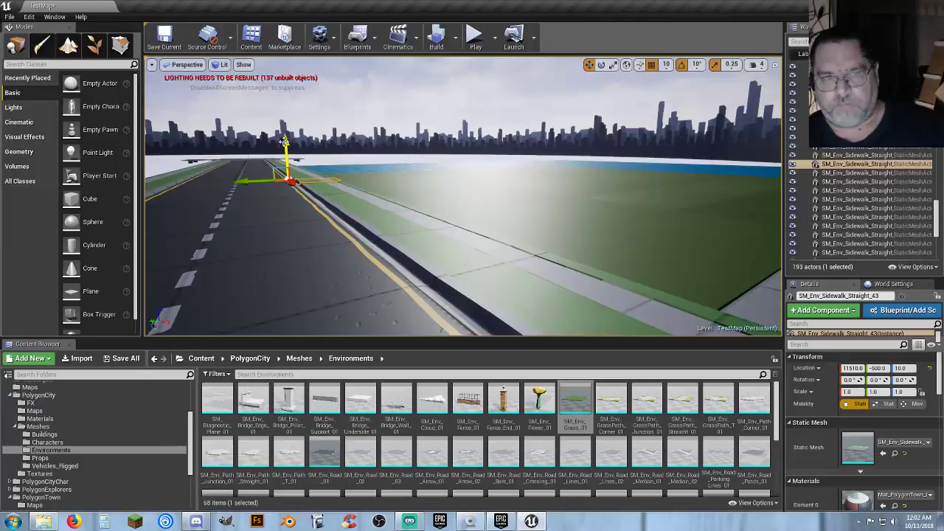
right_click_drag(475, 218, 387, 244)
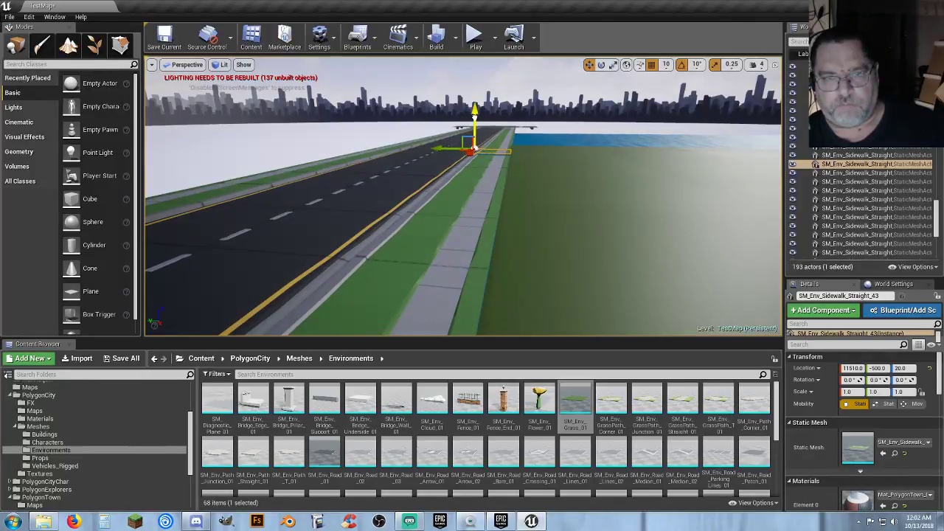
right_click_drag(474, 117, 535, 123)
right_click_drag(193, 262, 423, 174)
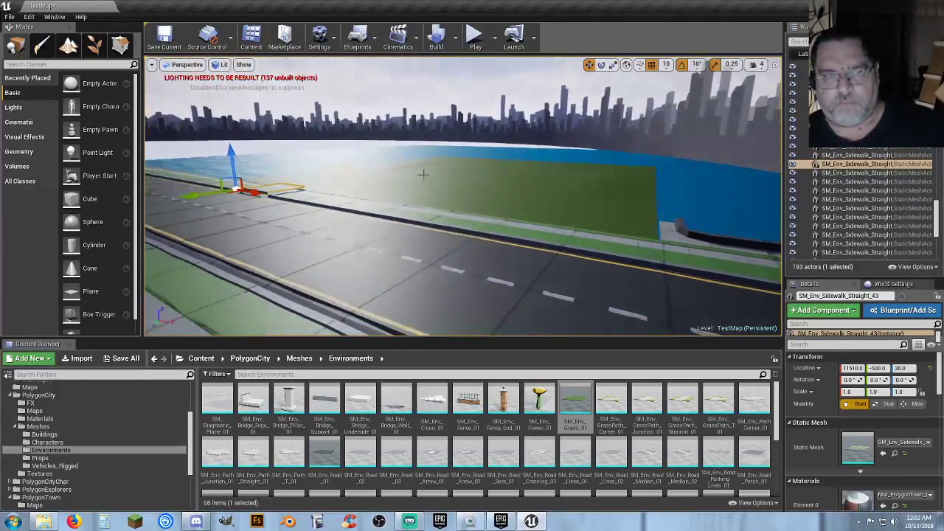
key("ctrl+z")
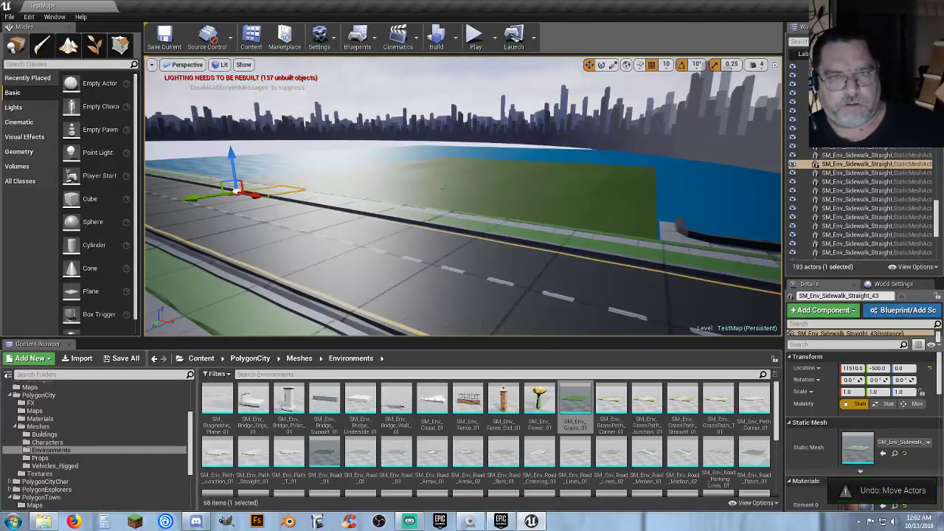
left_click(421, 191)
key("ctrl+z")
key("ctrl+z")
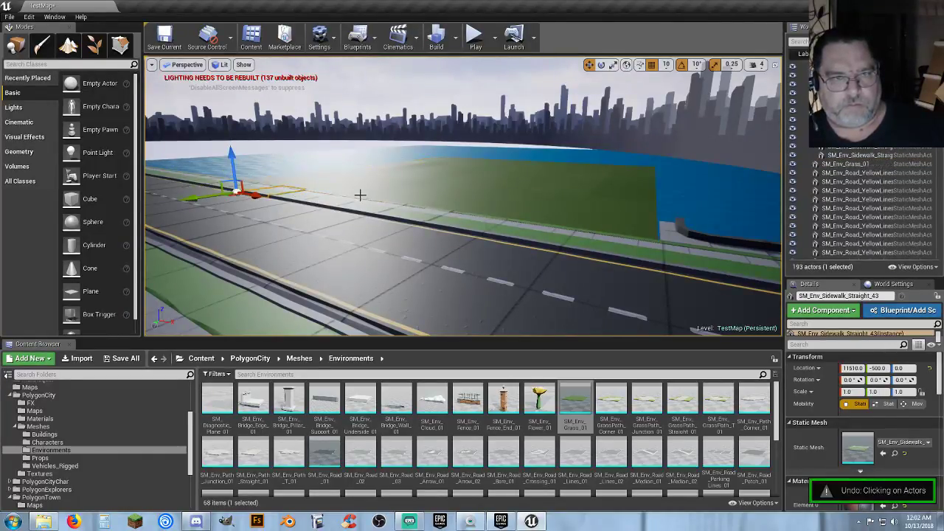
Step: Move the grass plane flush with the corner water edge piece, at X 10500 and Z -10
left_click(361, 195)
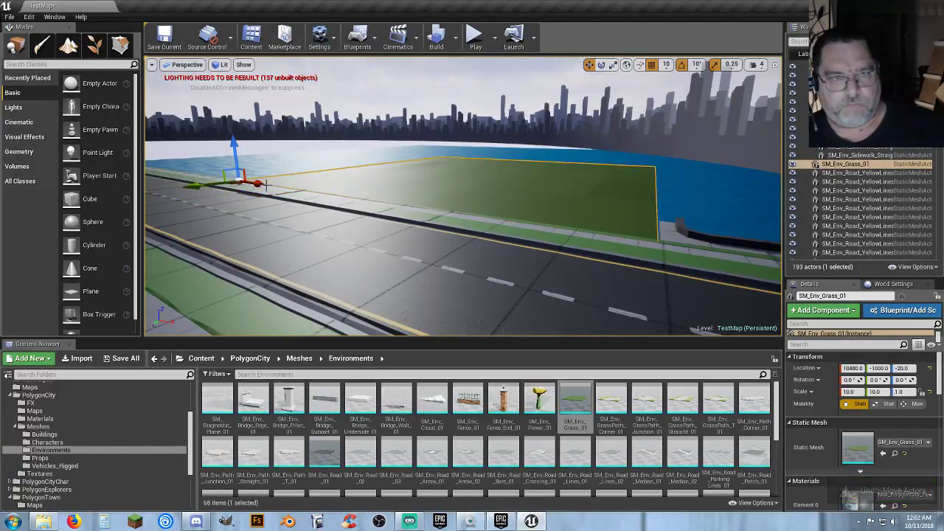
left_click_drag(255, 182, 258, 183)
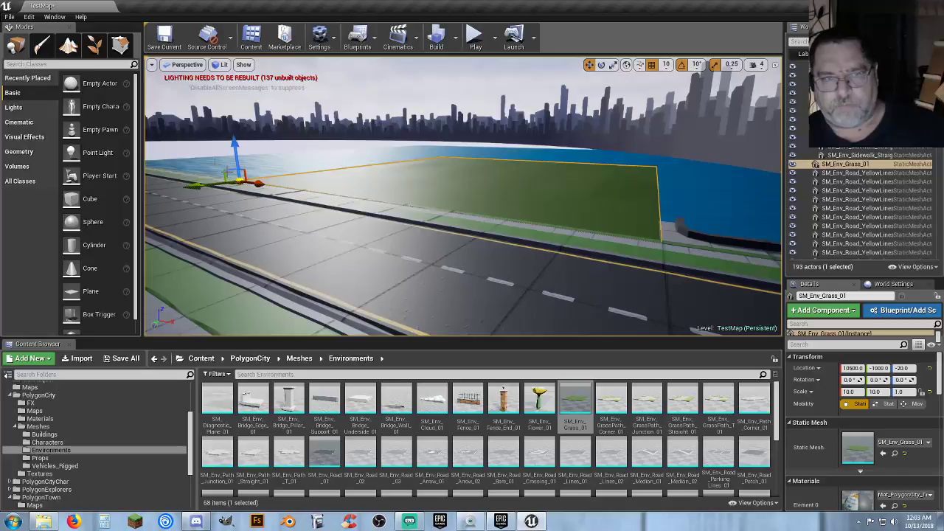
left_click_drag(233, 146, 233, 144)
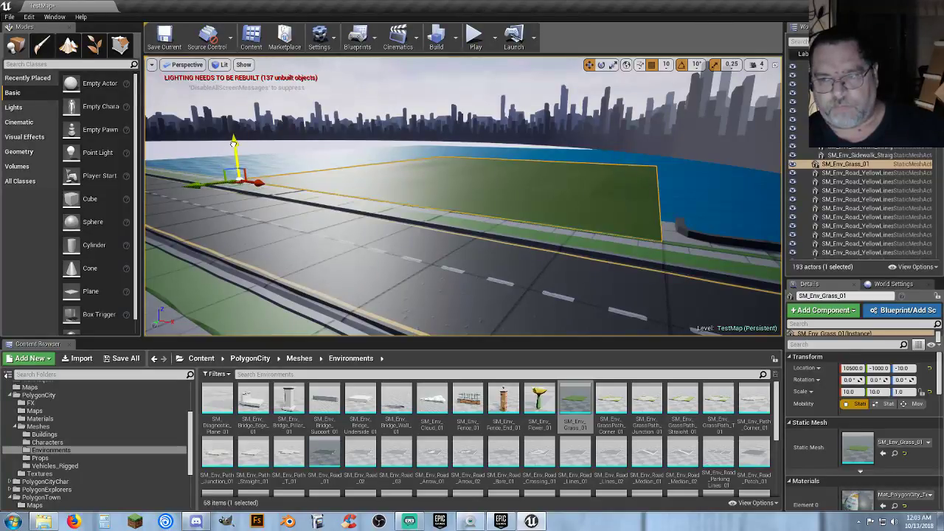
Step: Play-test from the road near the corner water edge piece, run the character over the grass and along the sidewalk, and end the session
key("w")
right_click_drag(264, 148, 163, 180)
right_click_drag(351, 155, 353, 125)
right_click(353, 126)
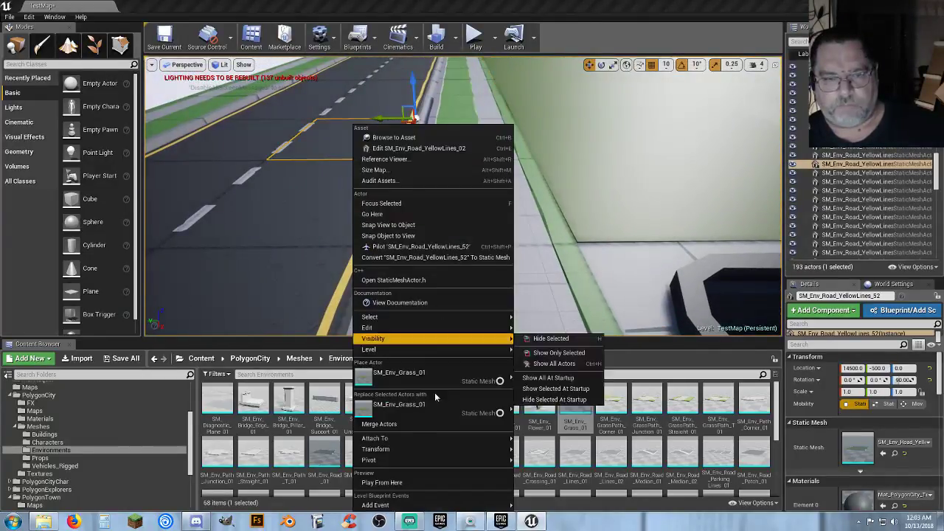
left_click(381, 482)
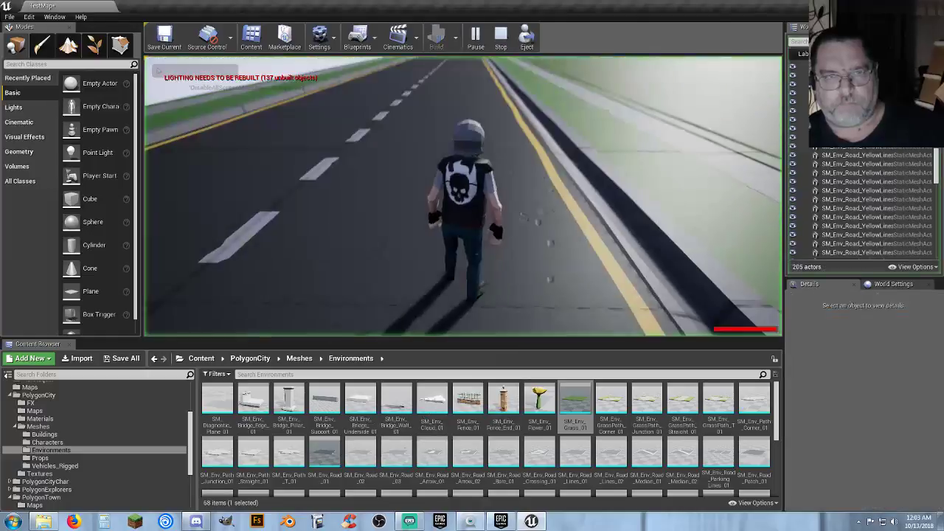
key("w")
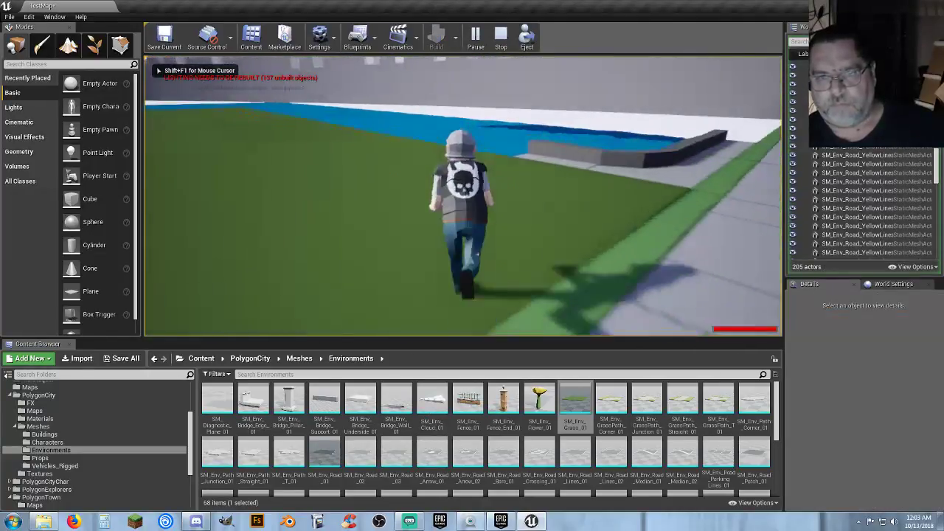
key("w")
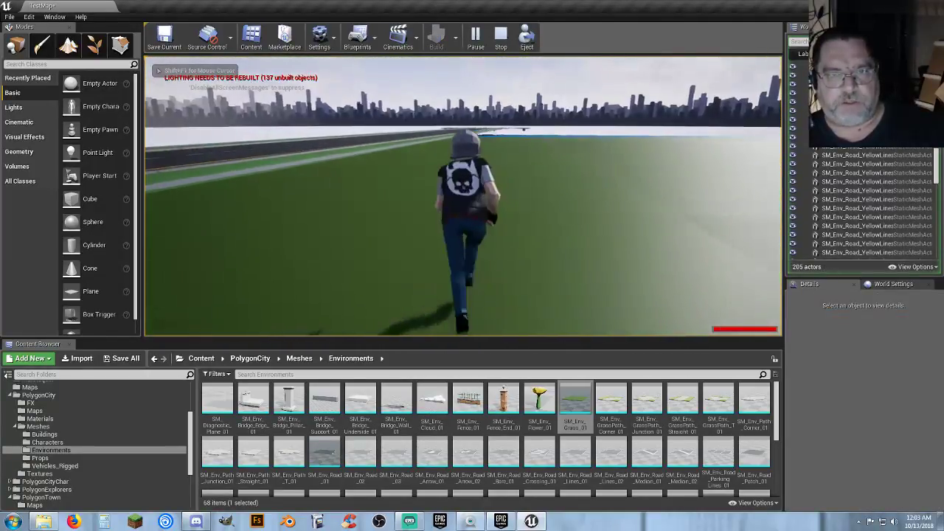
key("w")
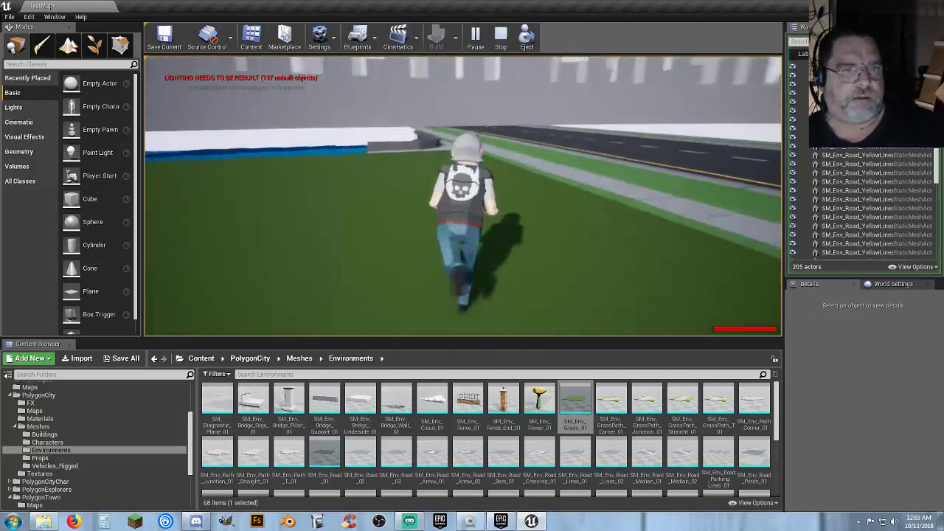
key("w")
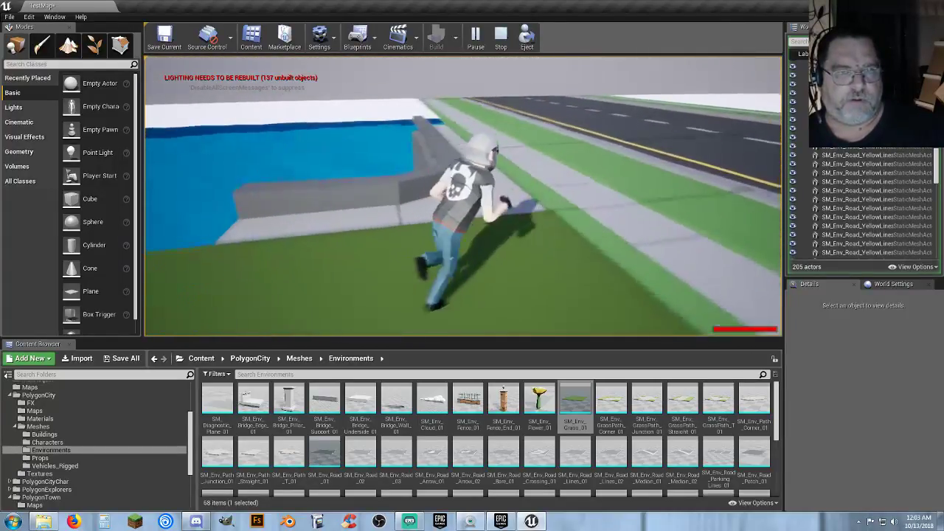
key("d")
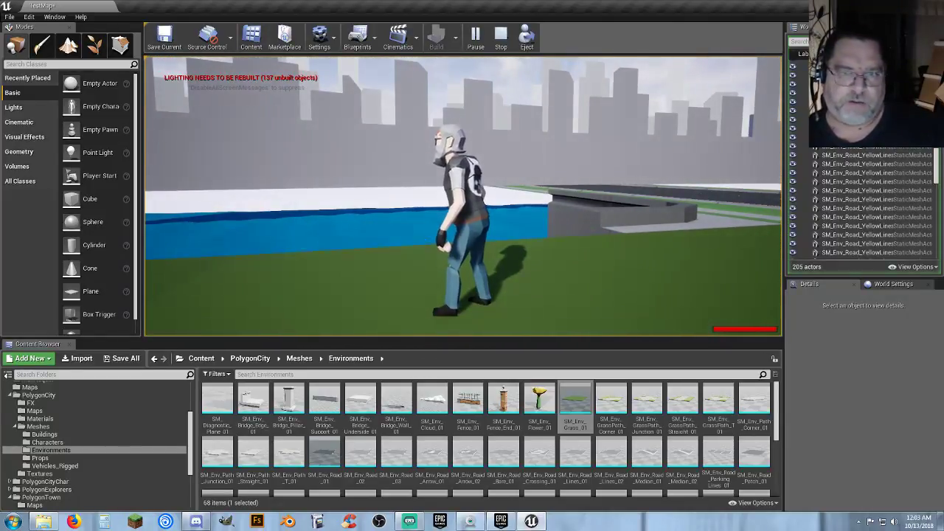
key("d")
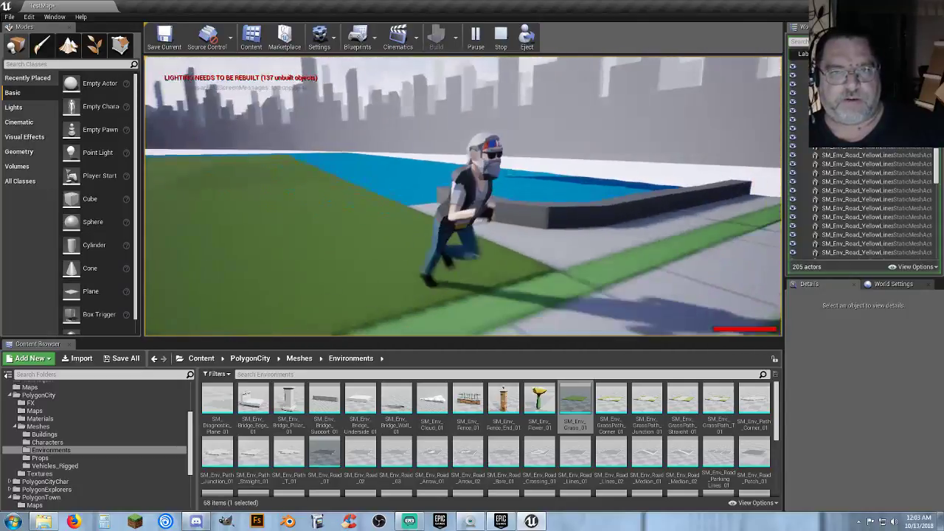
key("Escape")
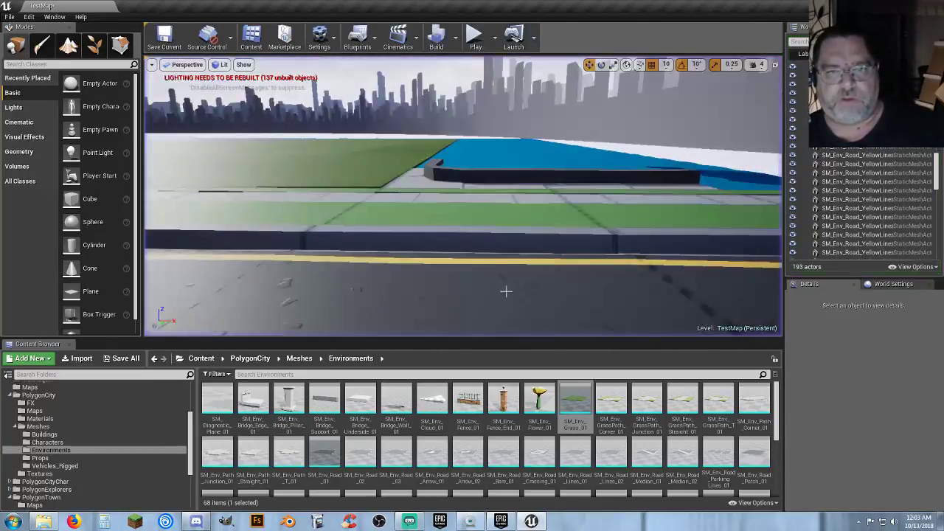
Step: Browse the Materials folder under Assets for materials available for the ground and water
right_click_drag(506, 291, 475, 284)
key("w")
key("s")
scroll(63, 424, "up", 4)
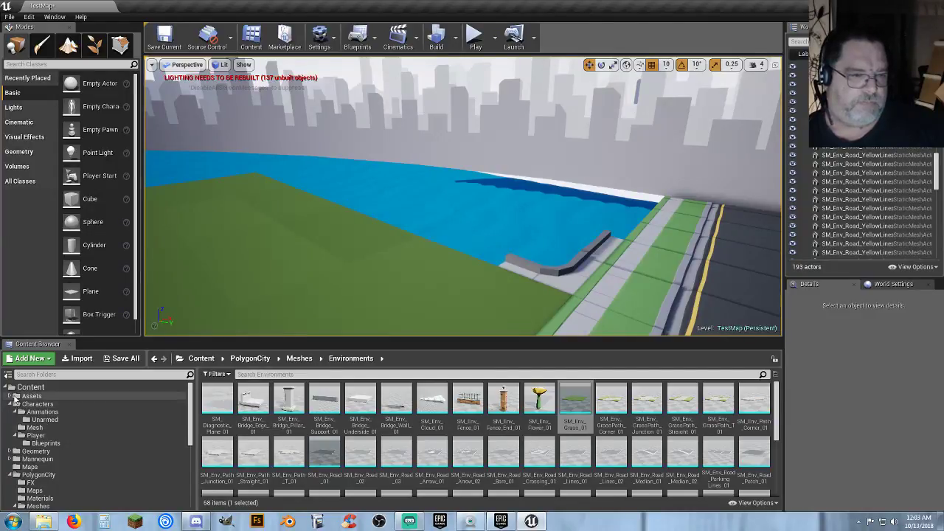
left_click(10, 396)
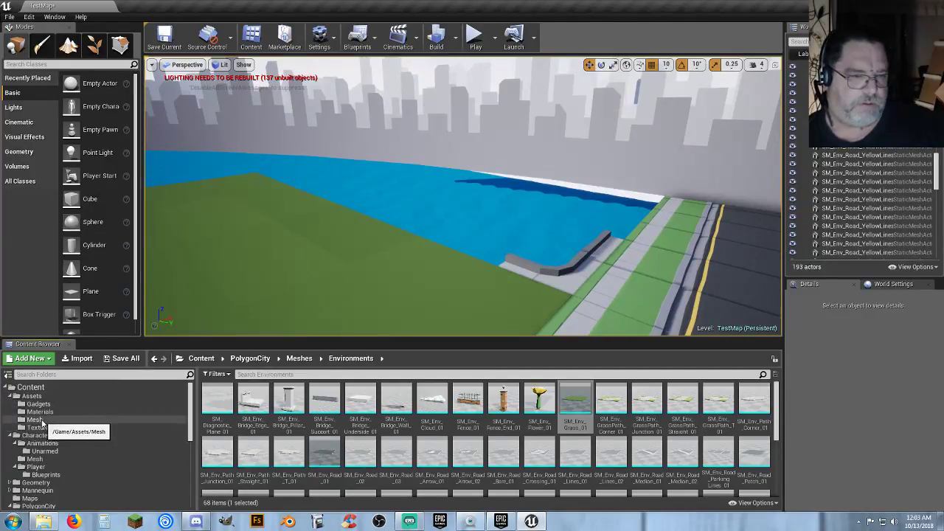
left_click(41, 411)
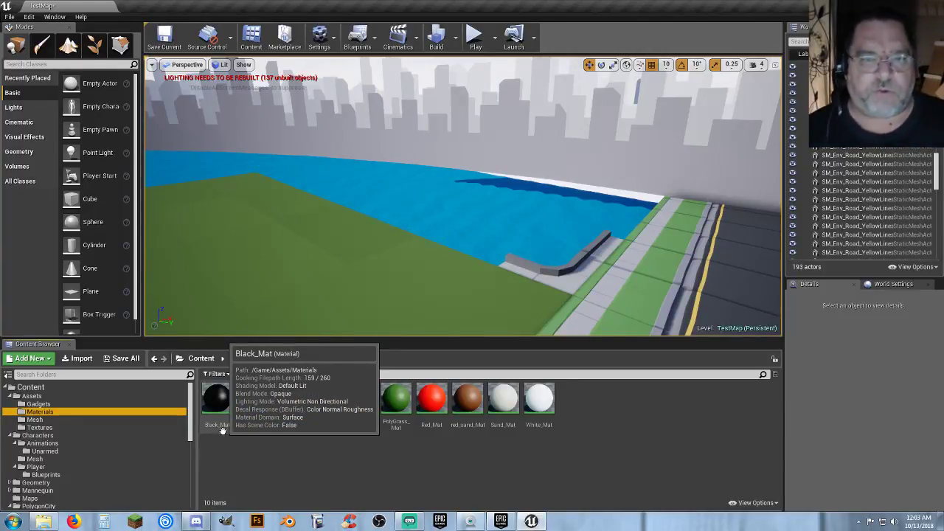
left_click(253, 404)
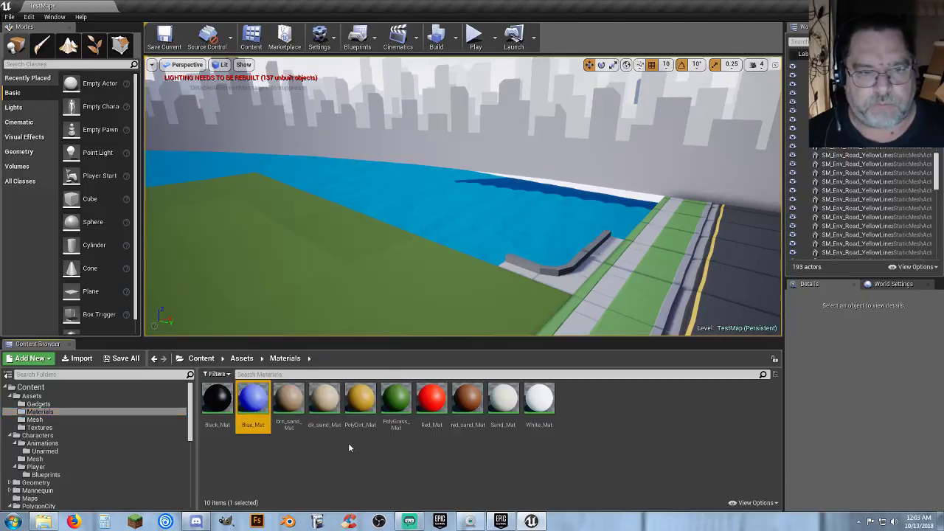
left_click(375, 460)
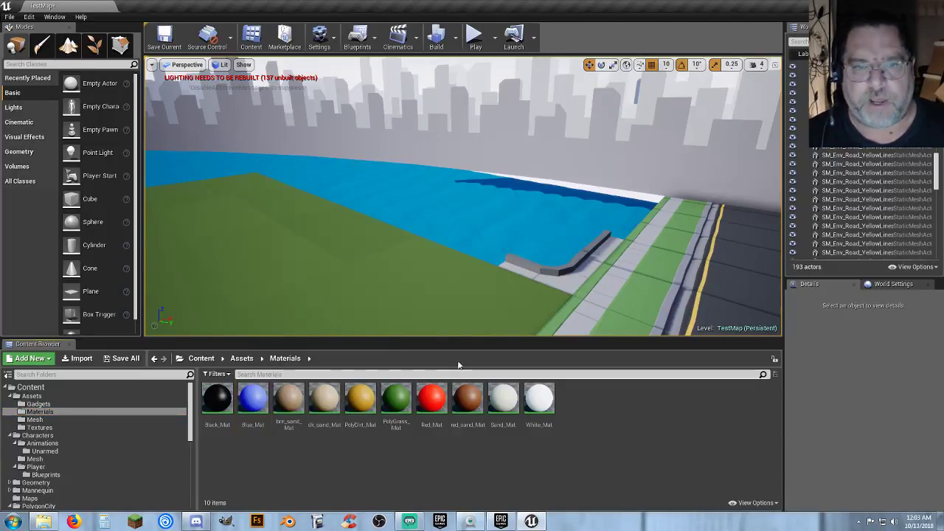
Step: Delete the waterfront pieces beside the street: the grass plane, corner water edge, water plane and straight water edge
right_click_drag(445, 219, 475, 211)
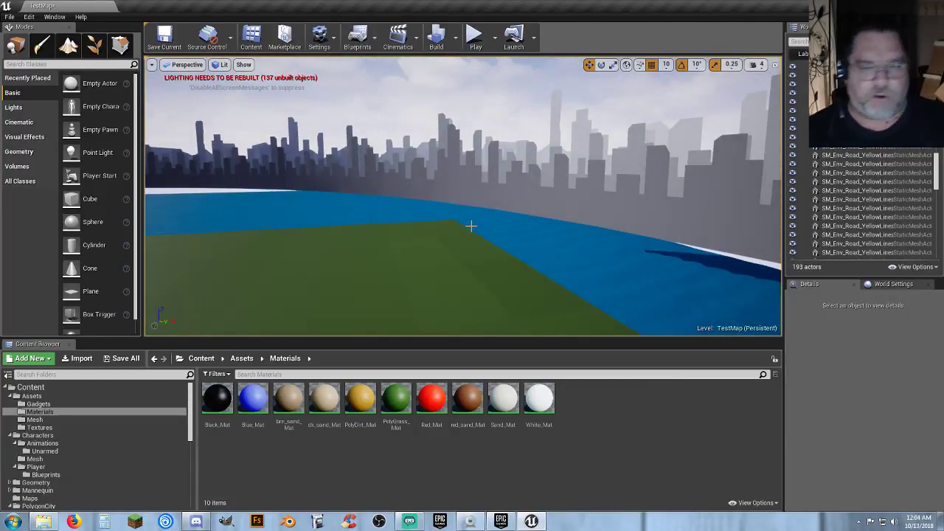
right_click_drag(472, 226, 548, 252)
left_click(439, 225)
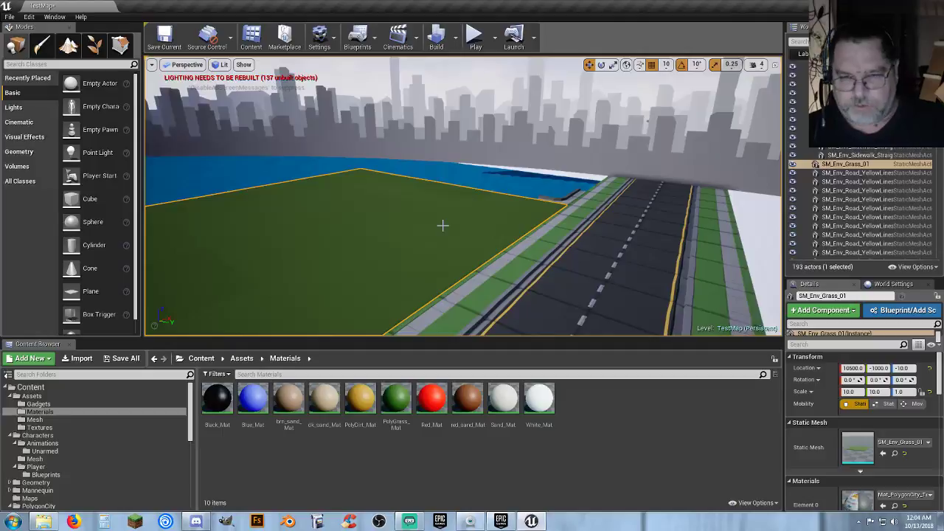
key("Delete")
left_click(560, 198)
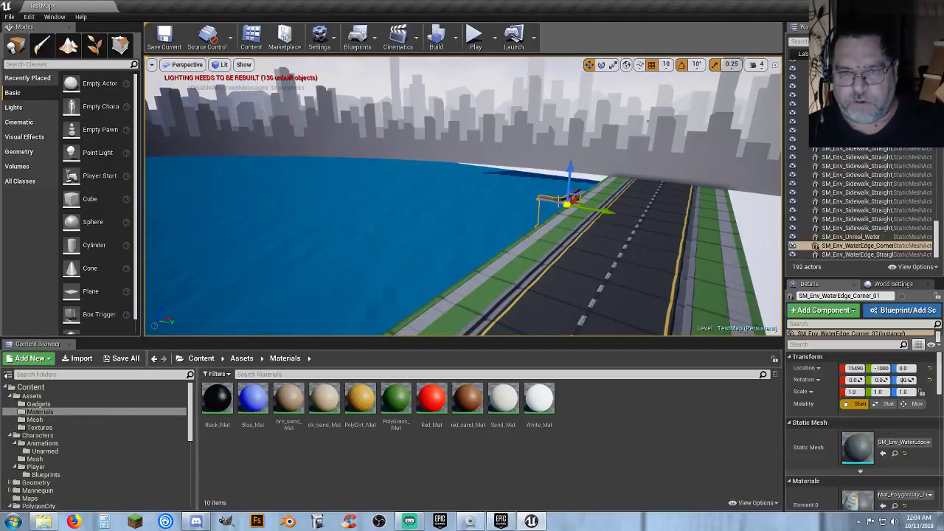
key("Delete")
left_click(377, 238)
key("Delete")
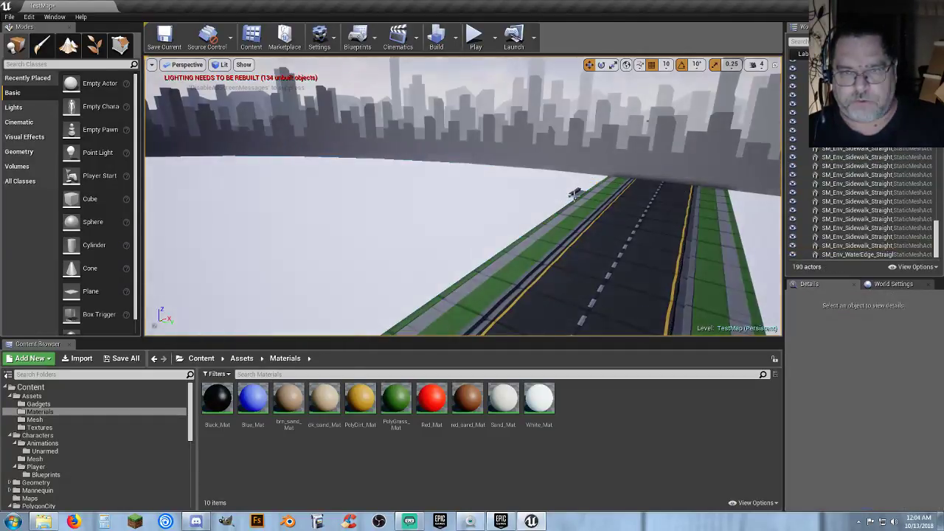
left_click(575, 194)
key("Delete")
Step: Build the level with its lighting and close the message log
right_click_drag(562, 202, 862, 197)
key("w")
key("w")
key("w")
key("w")
key("w")
key("s")
right_click_drag(353, 332, 353, 330)
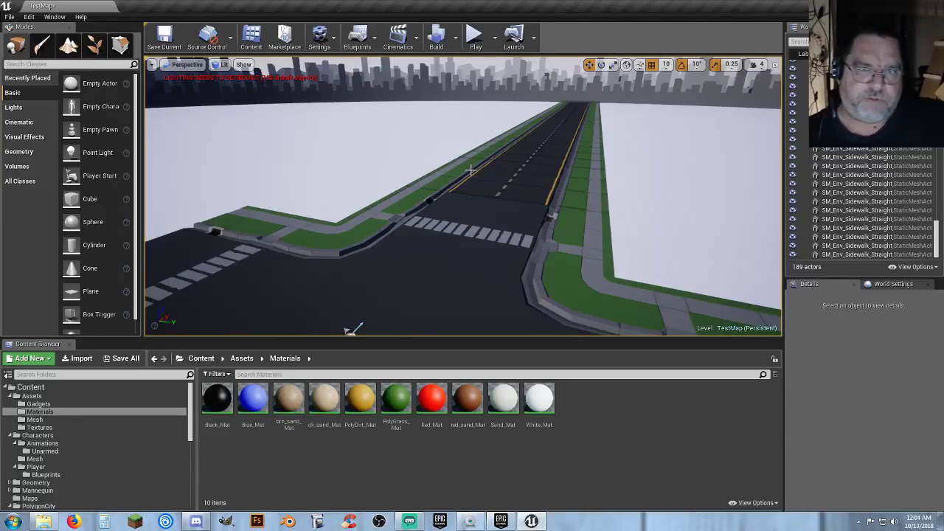
left_click(437, 41)
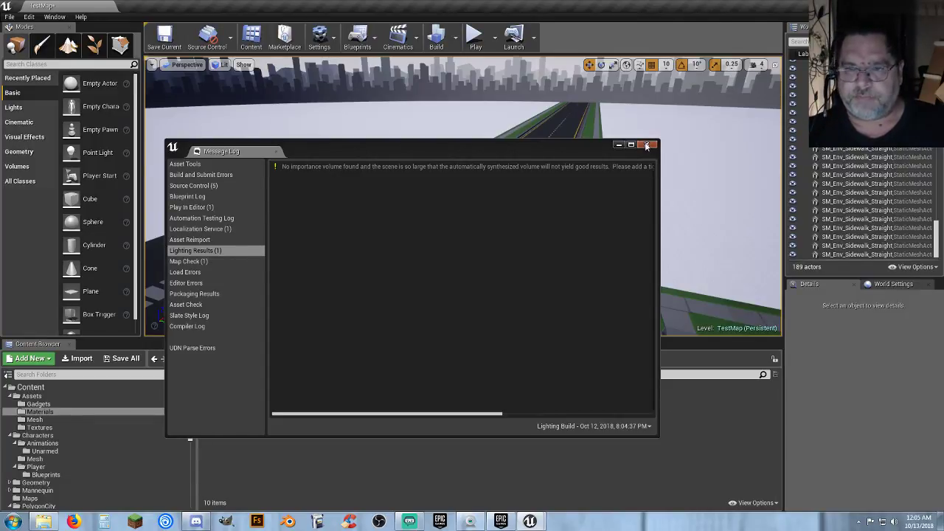
left_click(646, 146)
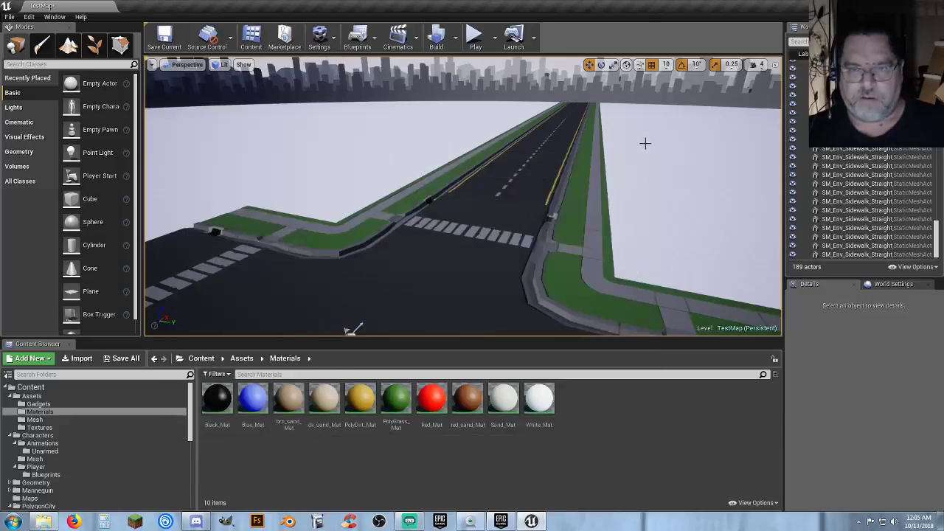
Step: Start a play-test at the intersection and run the character up the long road and along its sidewalk
left_click(476, 38)
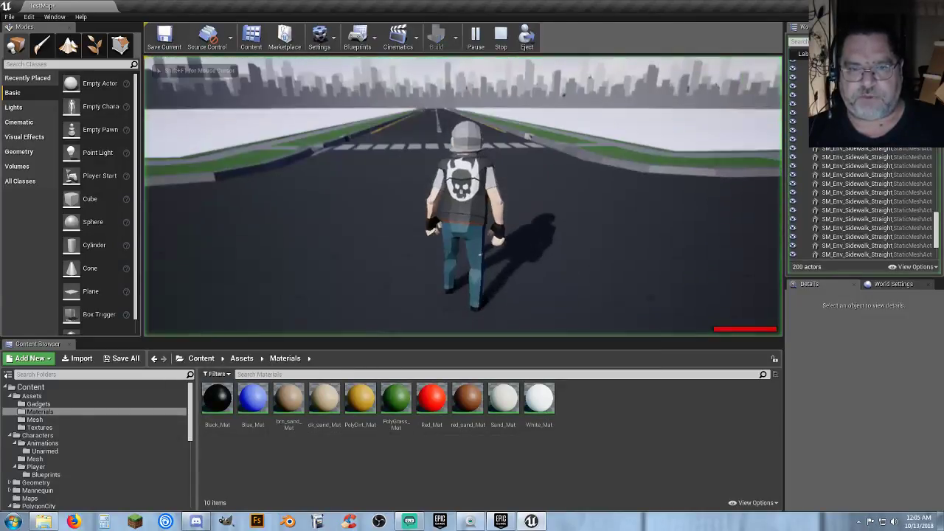
key("w")
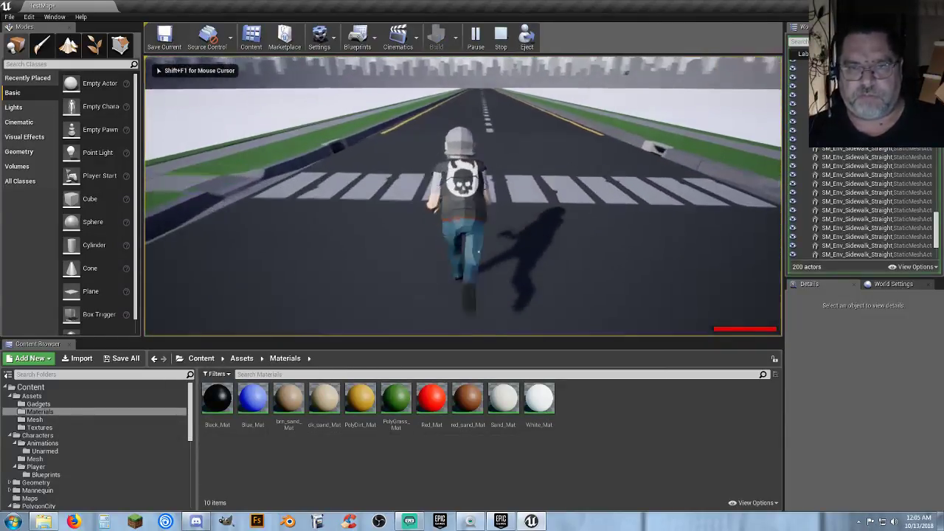
key("d")
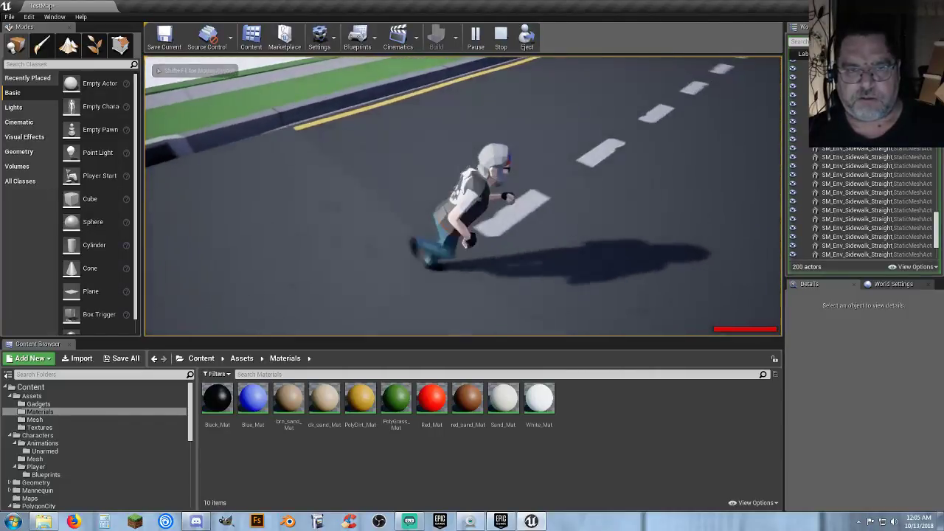
key("a")
key("a")
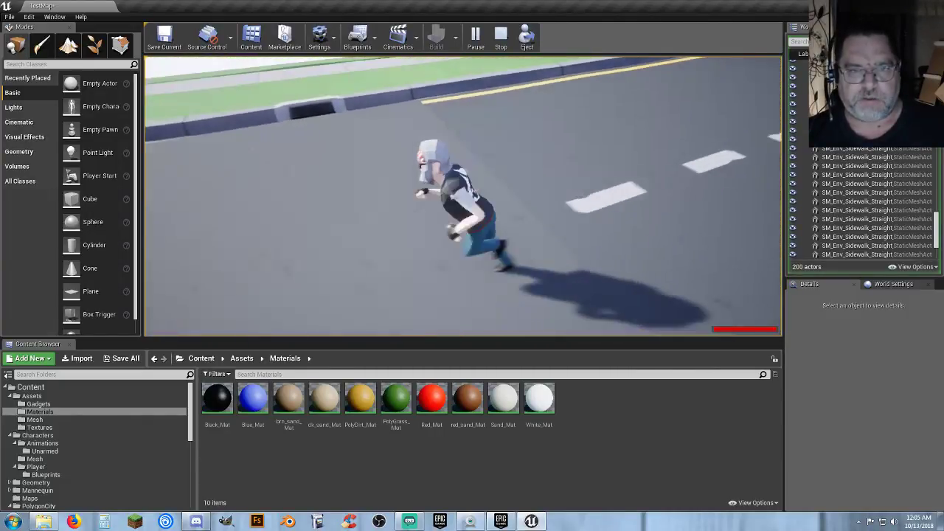
key("w")
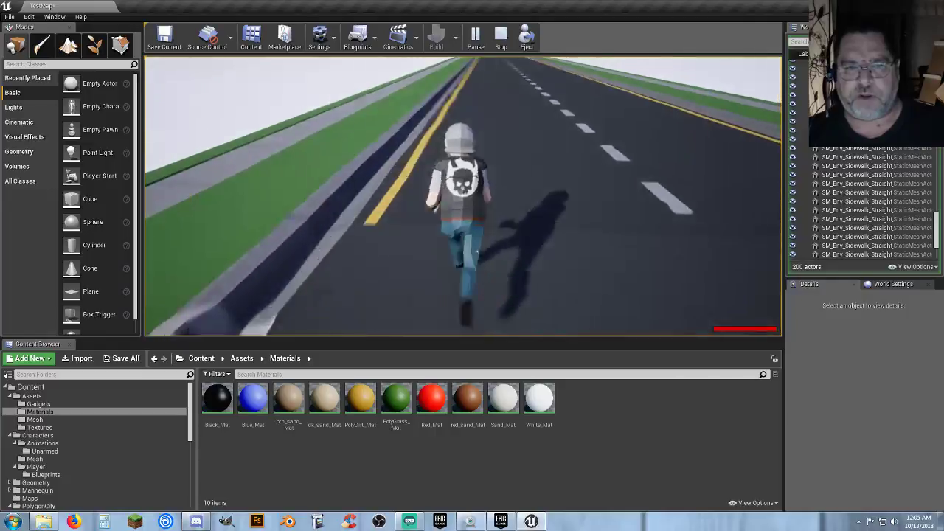
key("w")
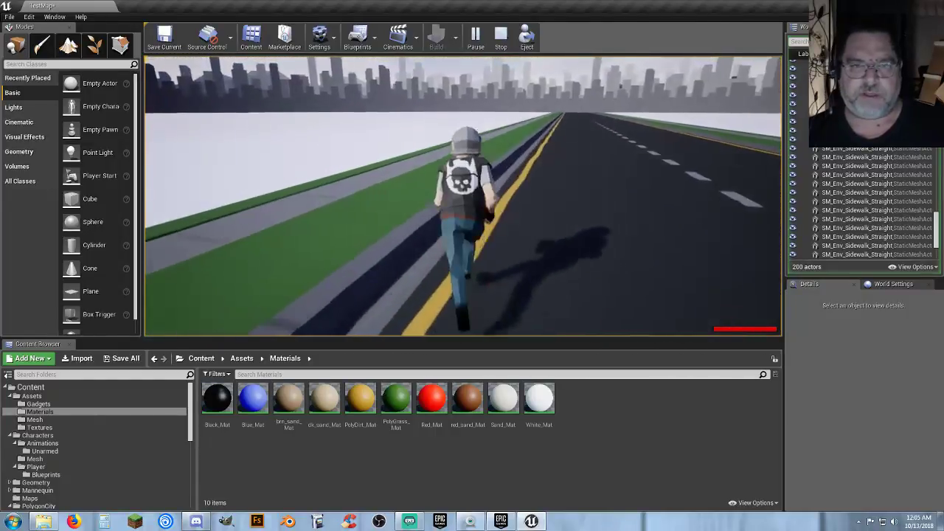
key("w")
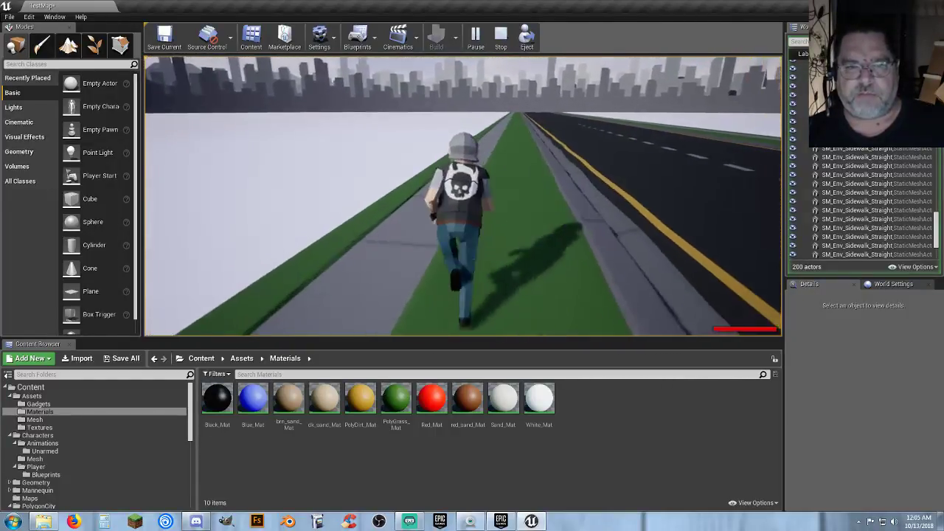
key("w")
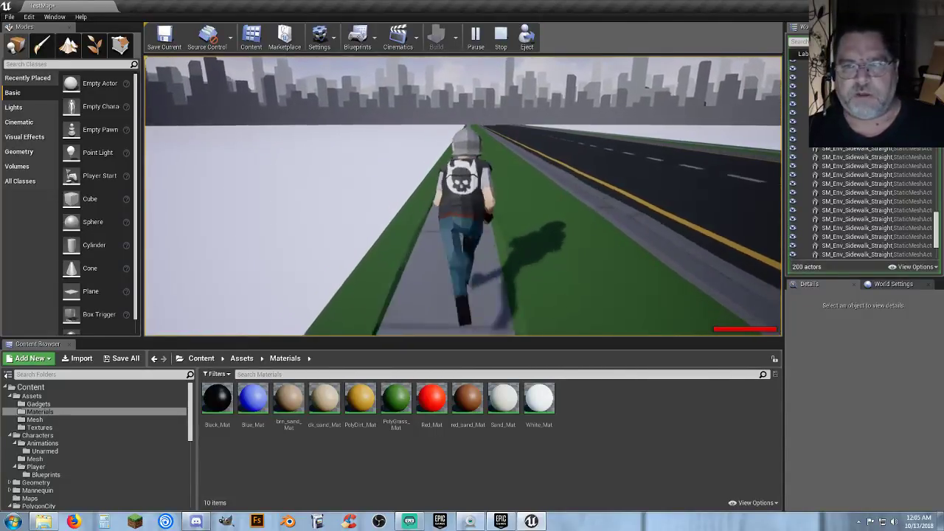
Step: Run the character across the road to the opposite sidewalk and back down to the intersection
key("d")
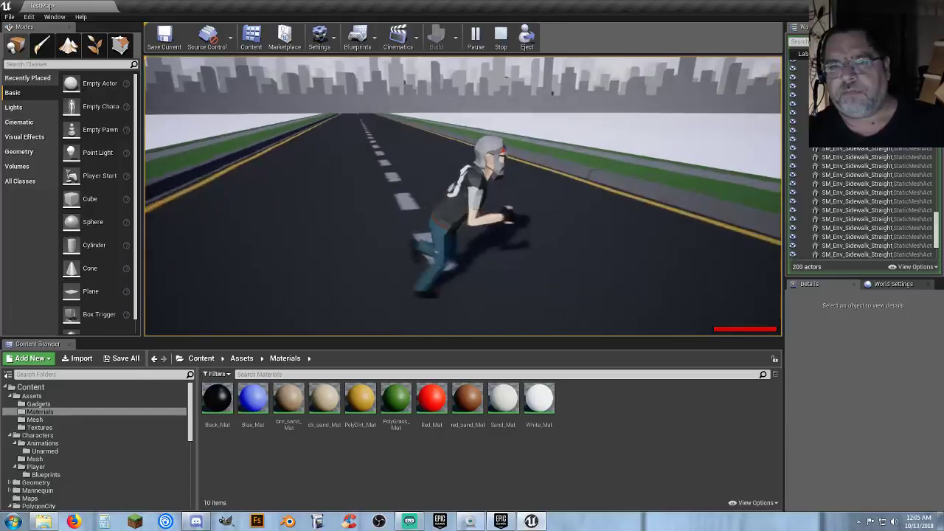
key("d")
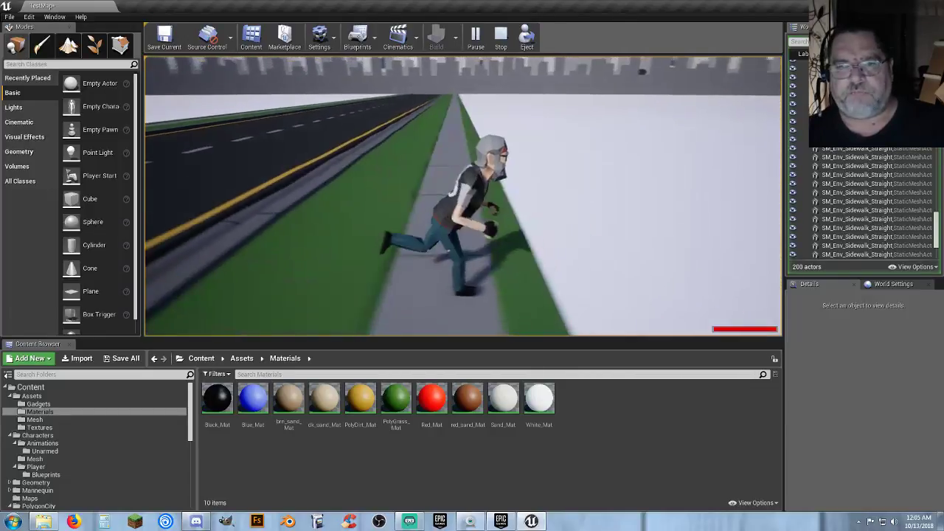
key("w")
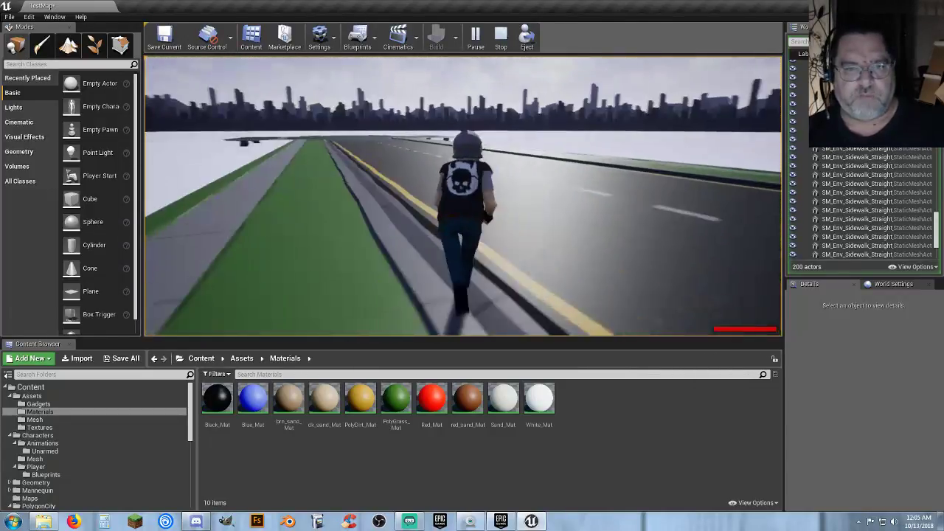
key("d")
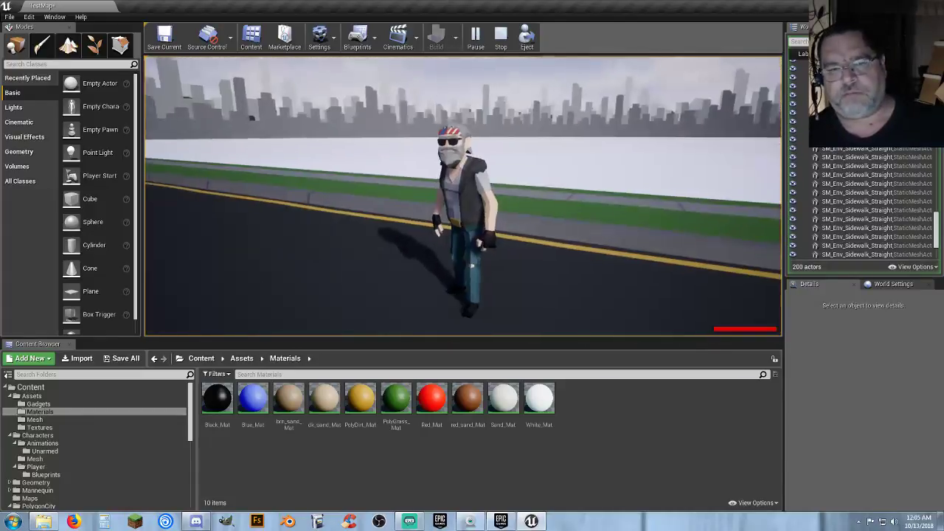
key("w")
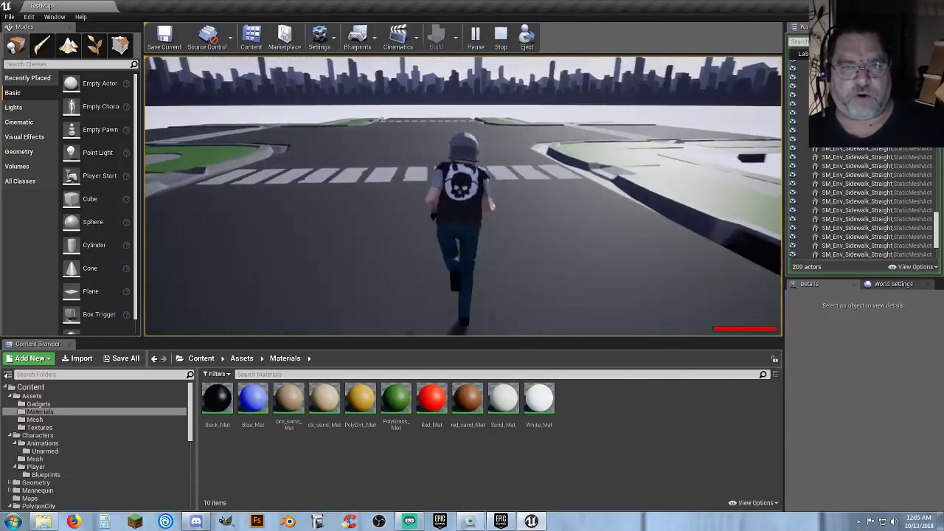
Step: Move the character around the middle of the intersection to inspect the sidewalk corners and crosswalks
key("a")
key("s")
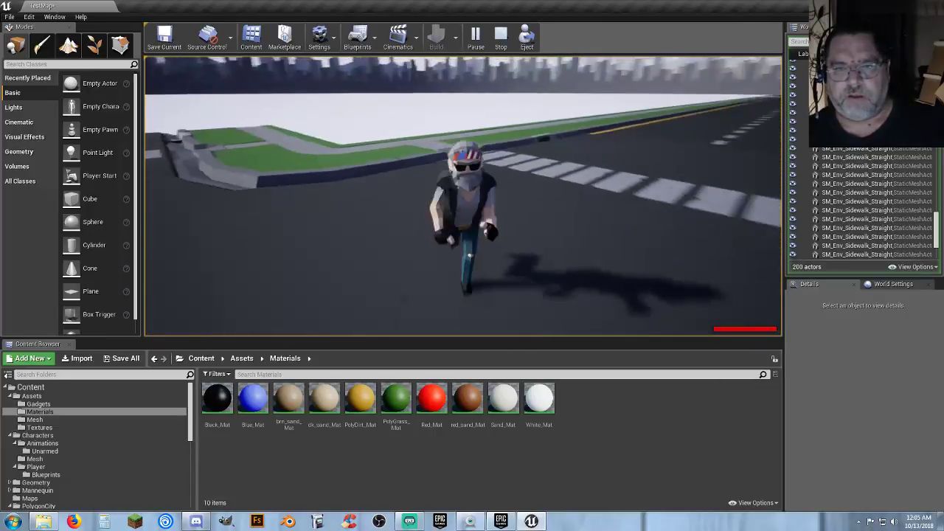
key("a")
key("d")
key("w")
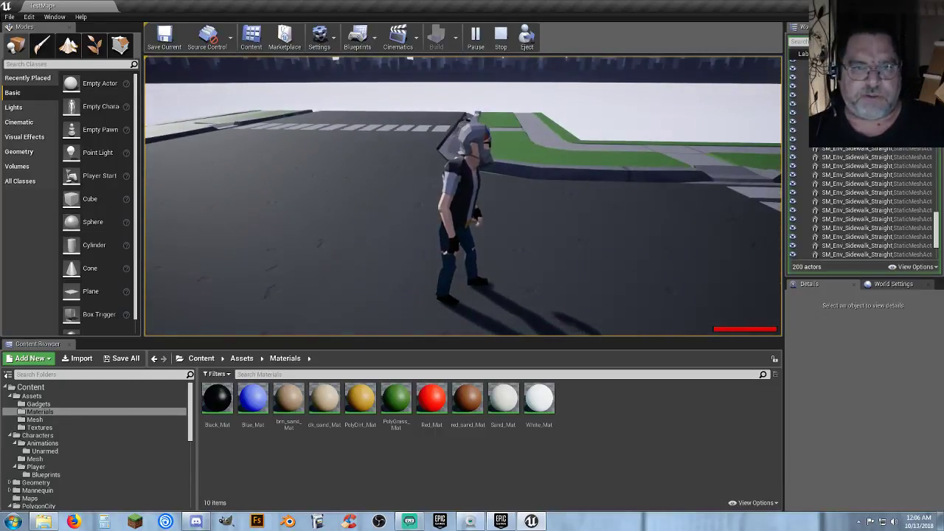
Step: Run the character from the sidewalk over the crosswalk and along the opposite sidewalk corner
key("w")
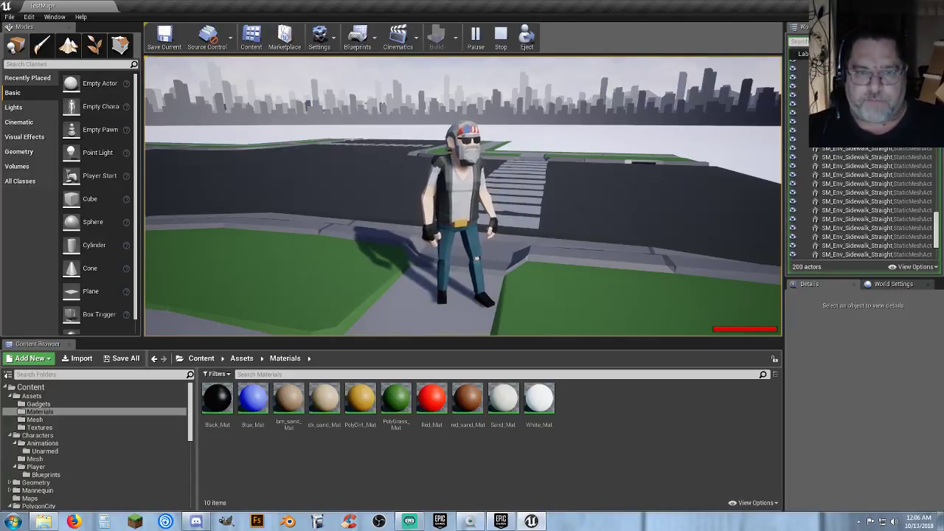
key("w")
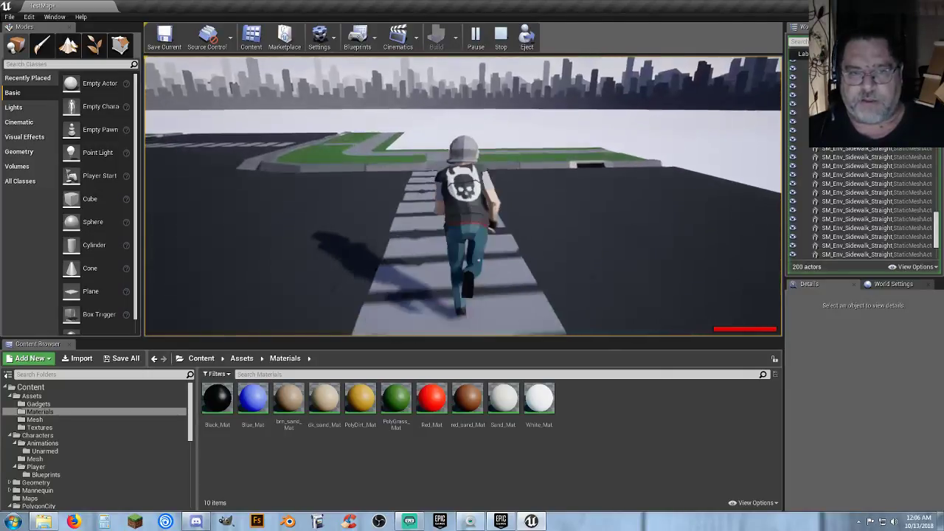
key("w")
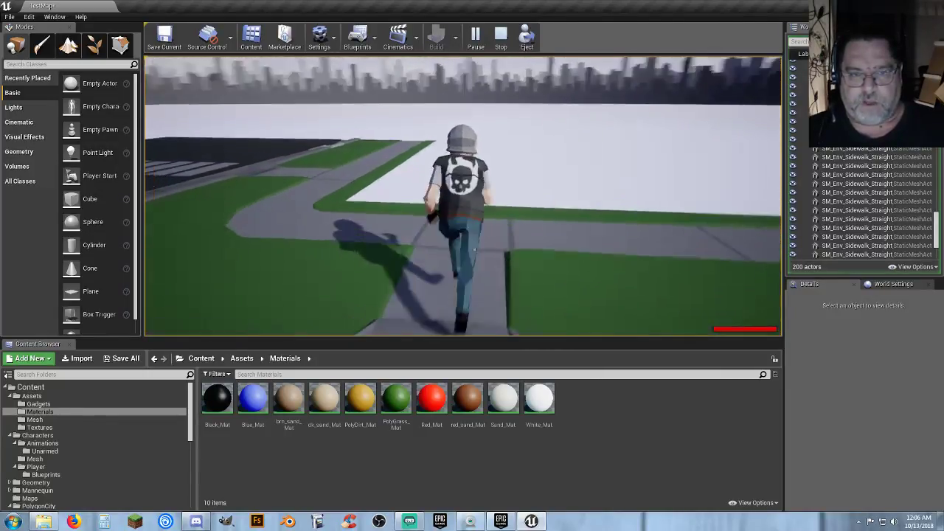
key("w")
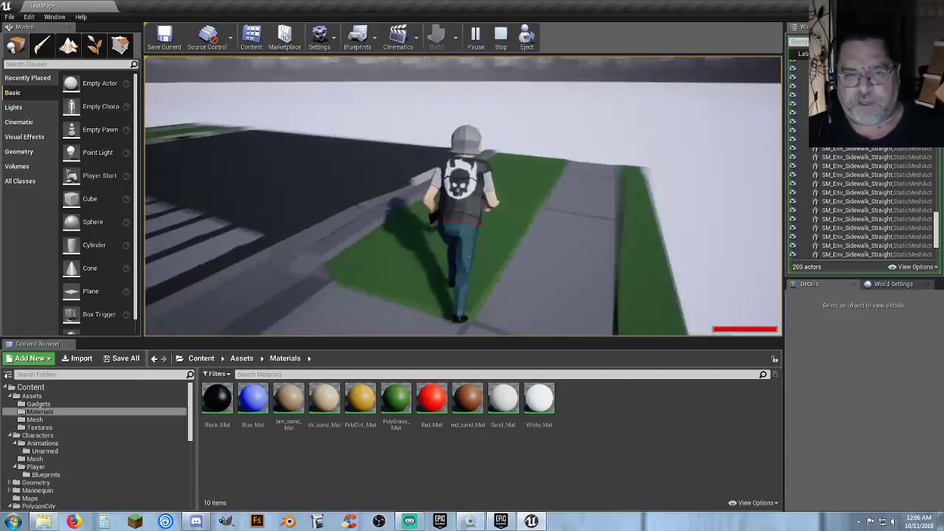
key("w")
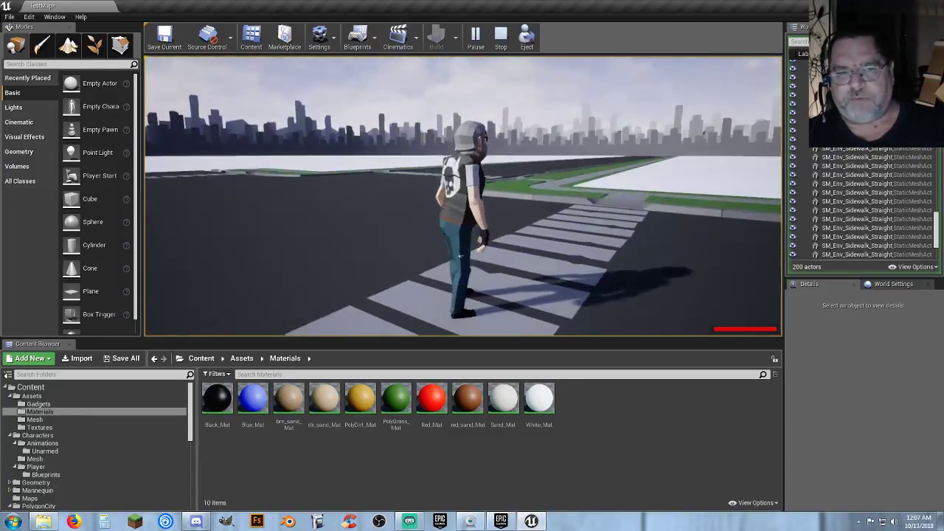
Step: Run the character around the intersection past the curb corners and over the crosswalks to inspect them
key("w")
key("a")
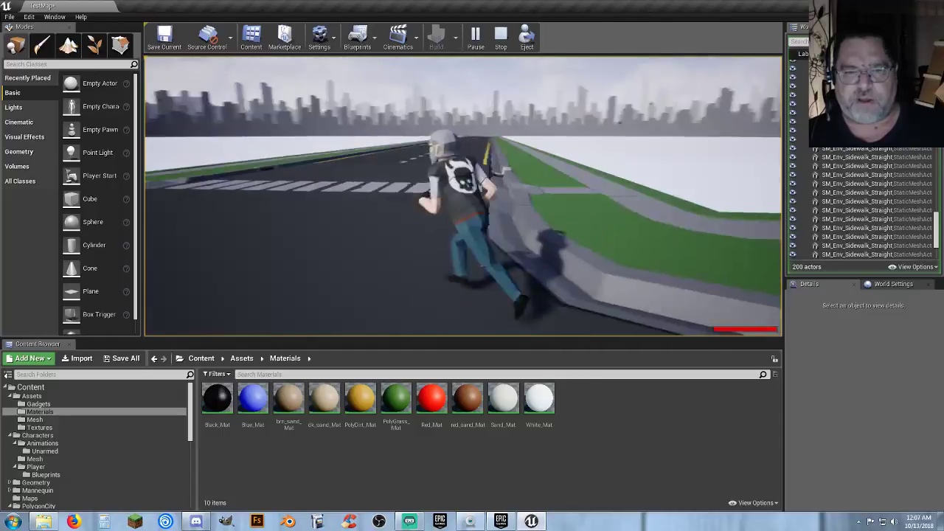
key("d")
key("s")
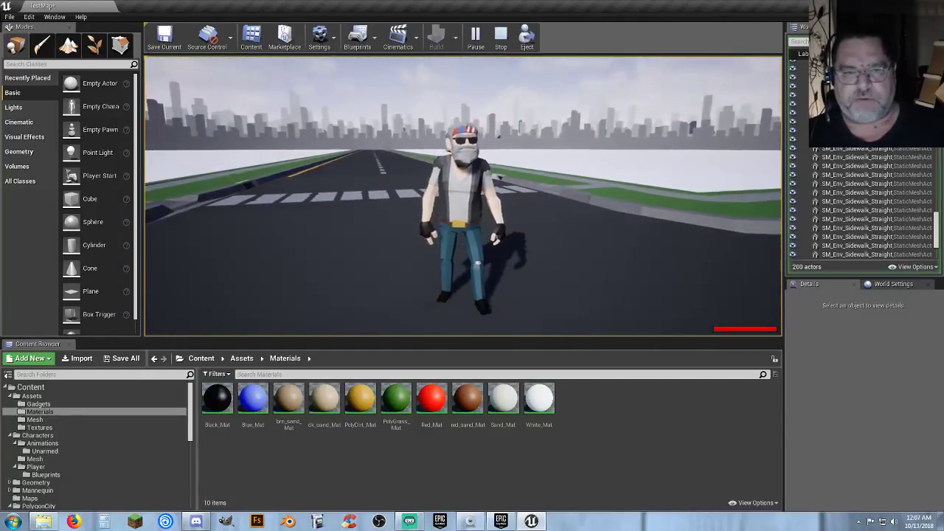
key("w")
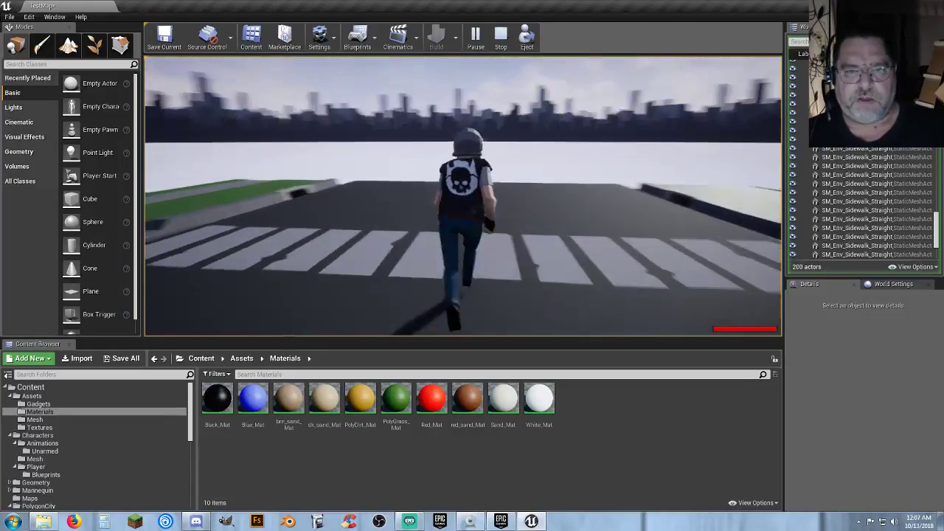
key("d")
key("d")
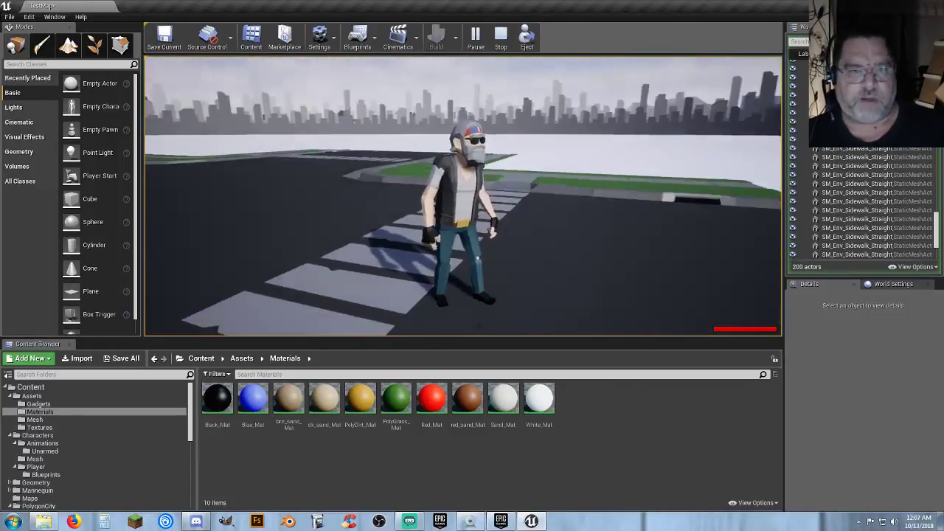
key("w")
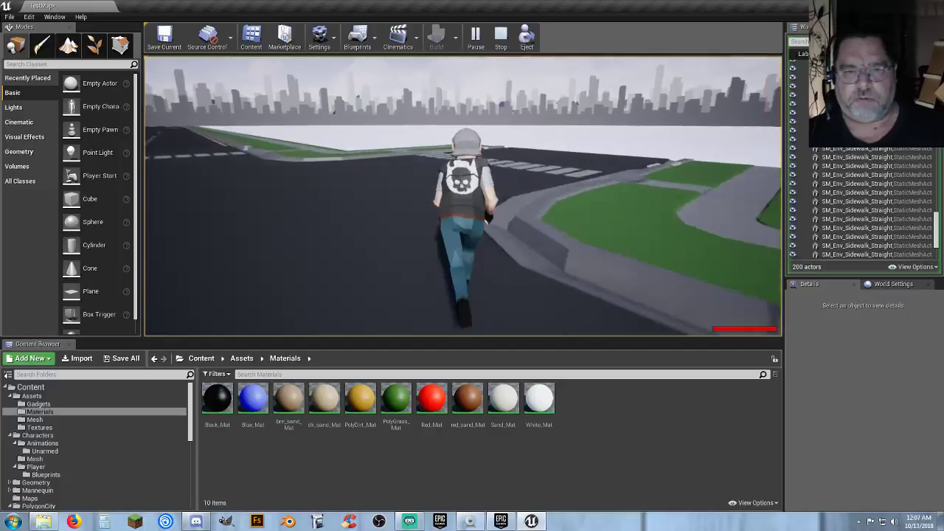
key("a")
key("w")
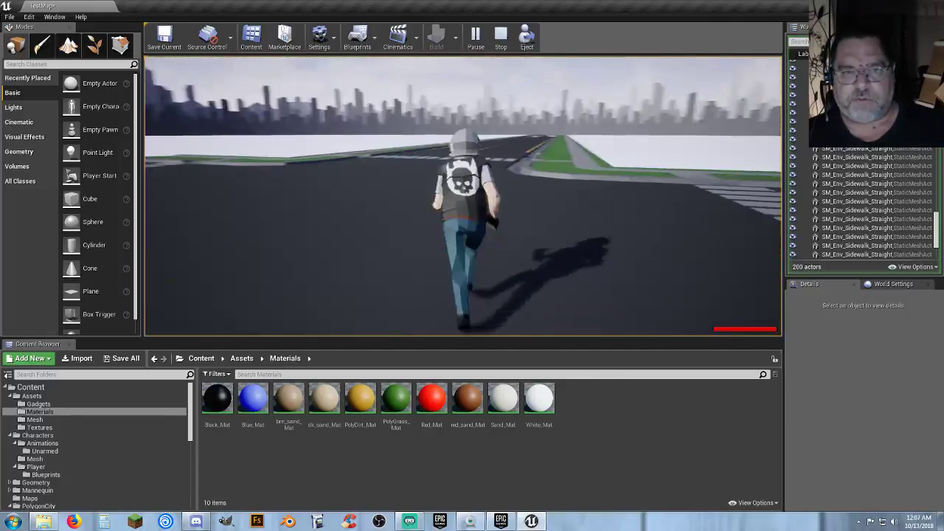
Step: Run the character onto the yellow-lined road, turn it around there to inspect the surface, and end the play-test
key("w")
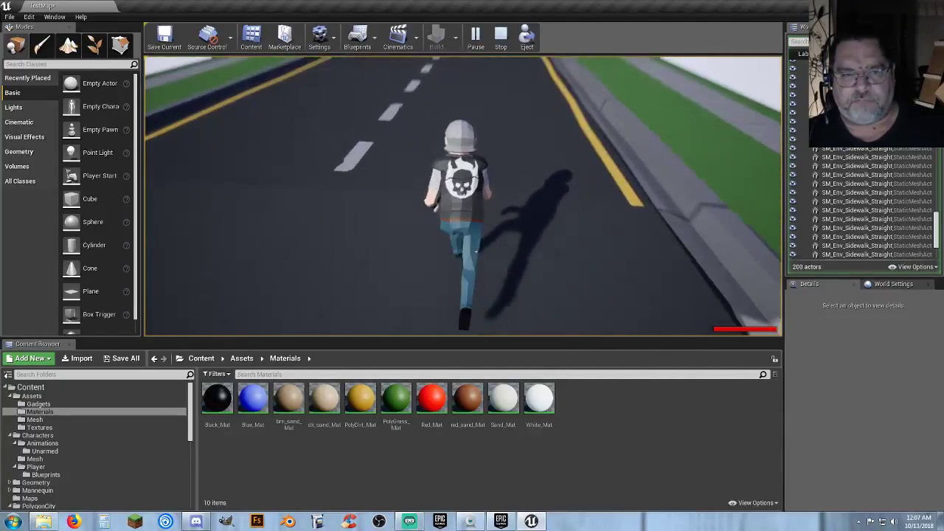
key("d")
key("a")
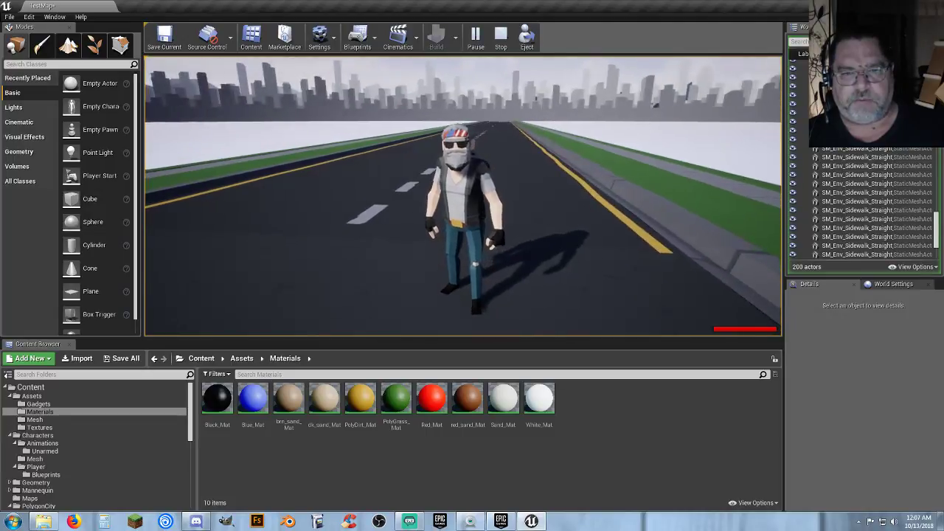
key("d")
key("d")
key("s")
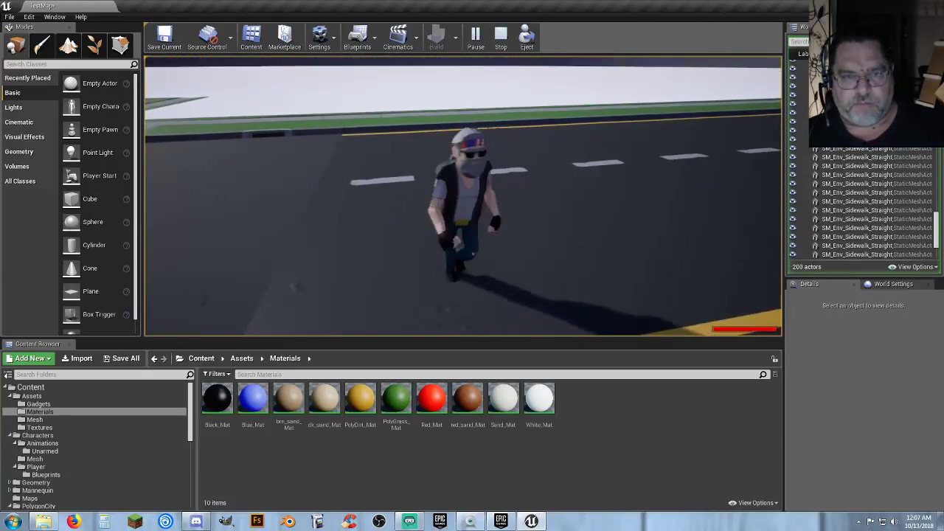
key("a")
key("w")
key("d")
key("w")
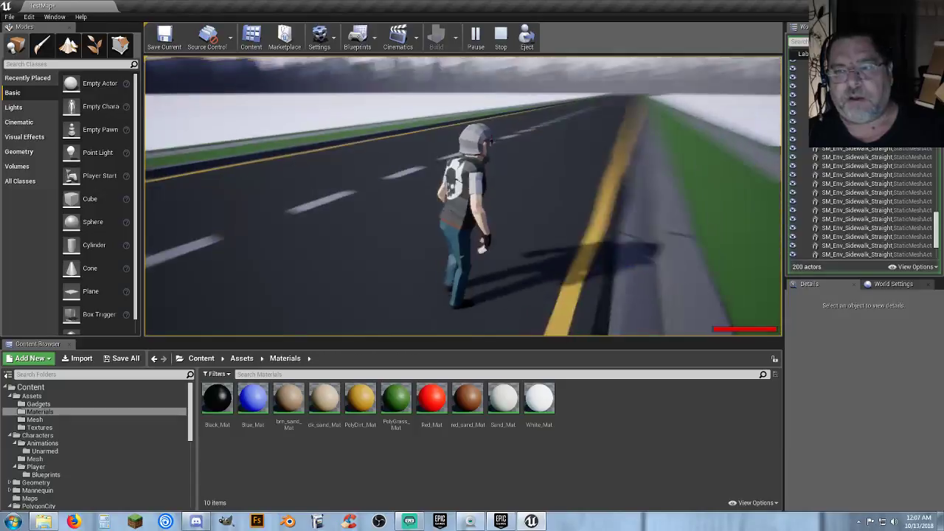
key("a")
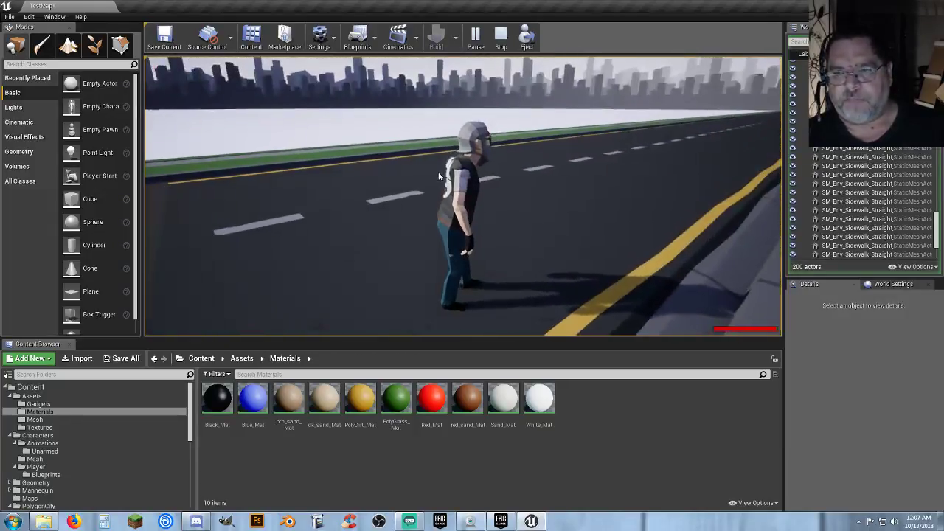
key("Escape")
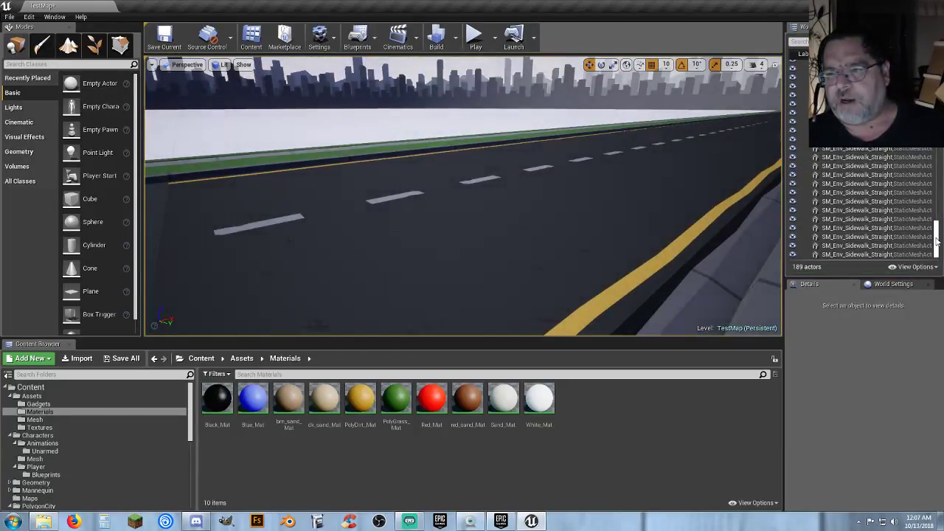
Step: Move all loose road and sidewalk actors, from SM_Env_Road_YellowLines_02 through the last SM_Env_Sidewalk_Straight, into the Roads + Sidewalks folder
left_click_drag(936, 240, 936, 131)
left_click(856, 137)
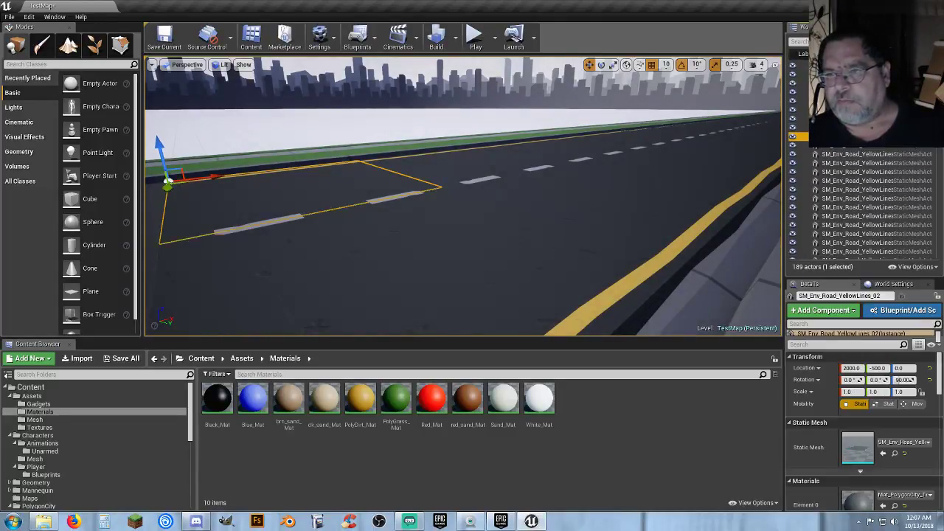
left_click_drag(936, 137, 937, 252)
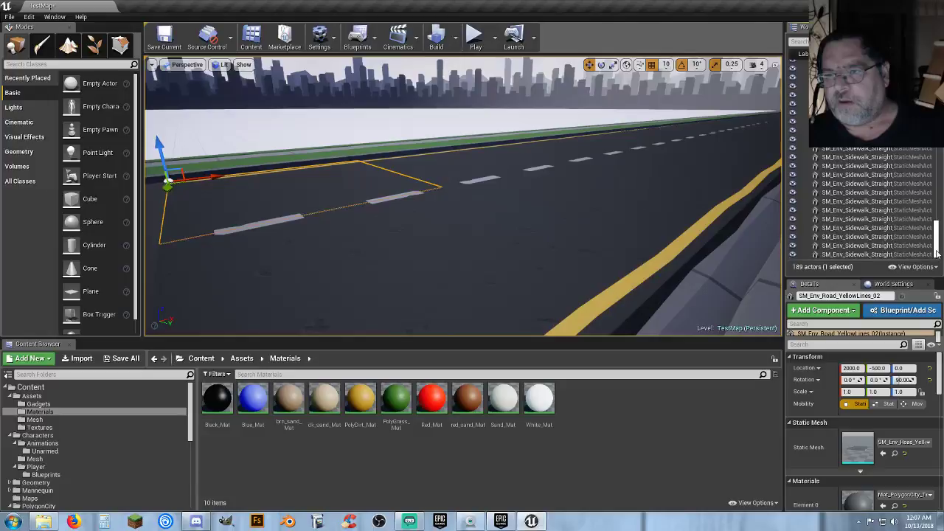
left_click(912, 255, "shift")
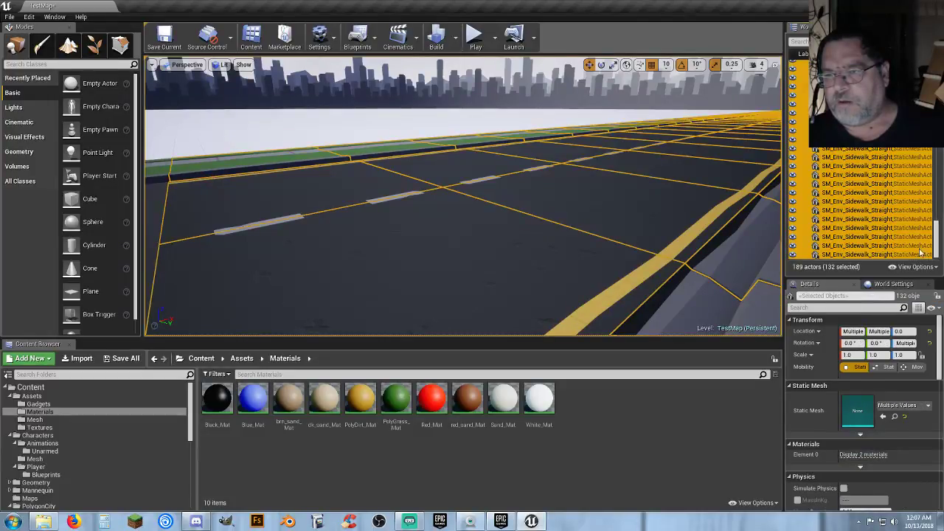
right_click(920, 252)
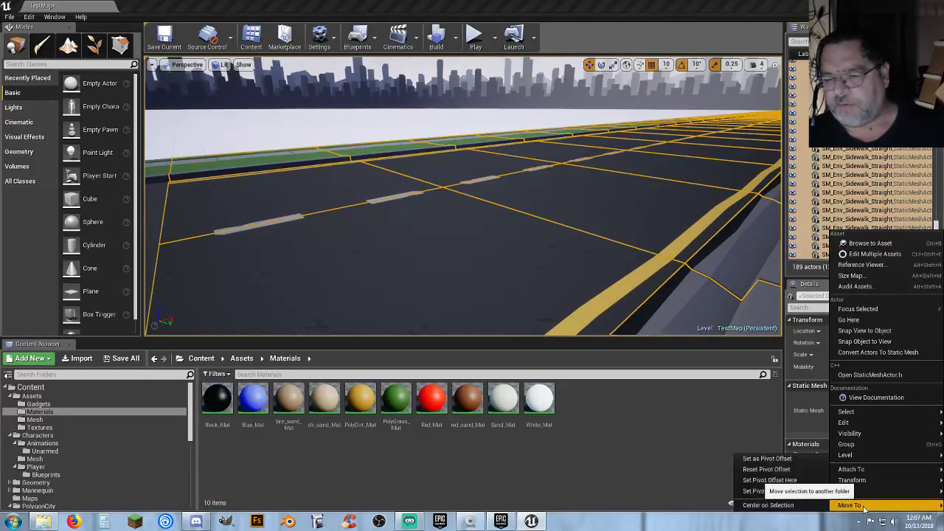
mouse_move(863, 505)
left_click(801, 499)
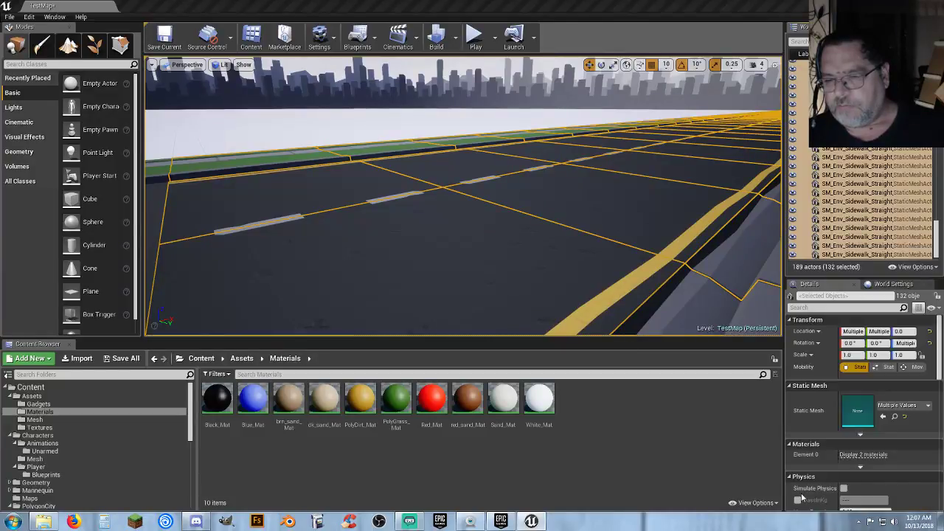
Step: Collapse the Roads + Sidewalks folder and the skyline actors' folder above it in the World Outliner
left_click_drag(938, 236, 937, 72)
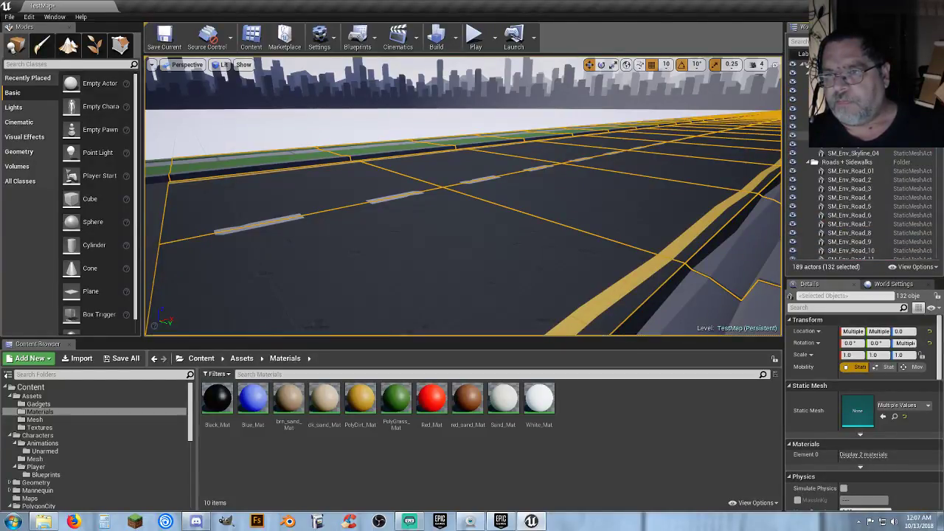
left_click(829, 163)
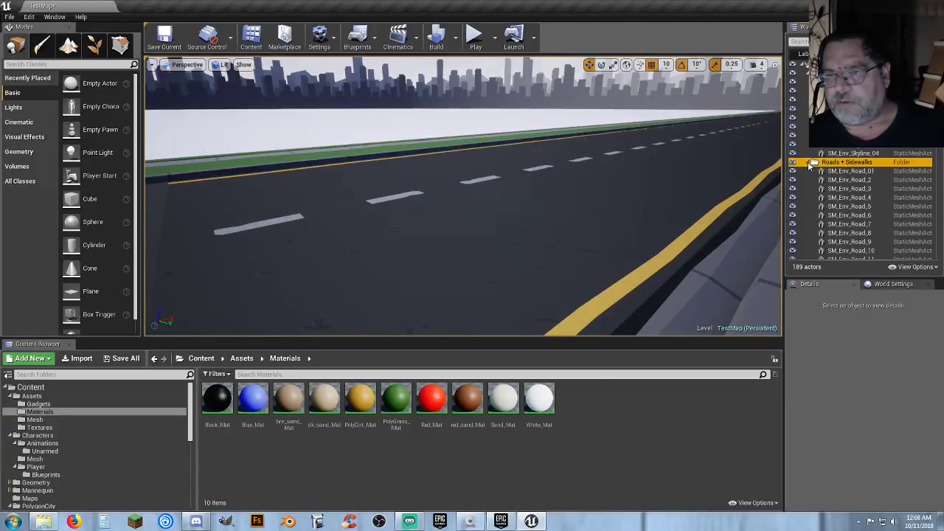
left_click(809, 162)
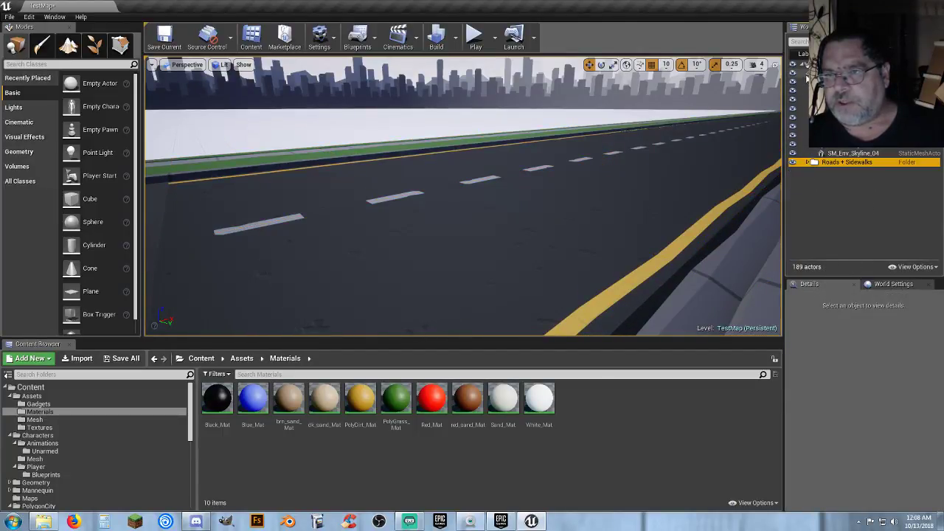
left_click(806, 74)
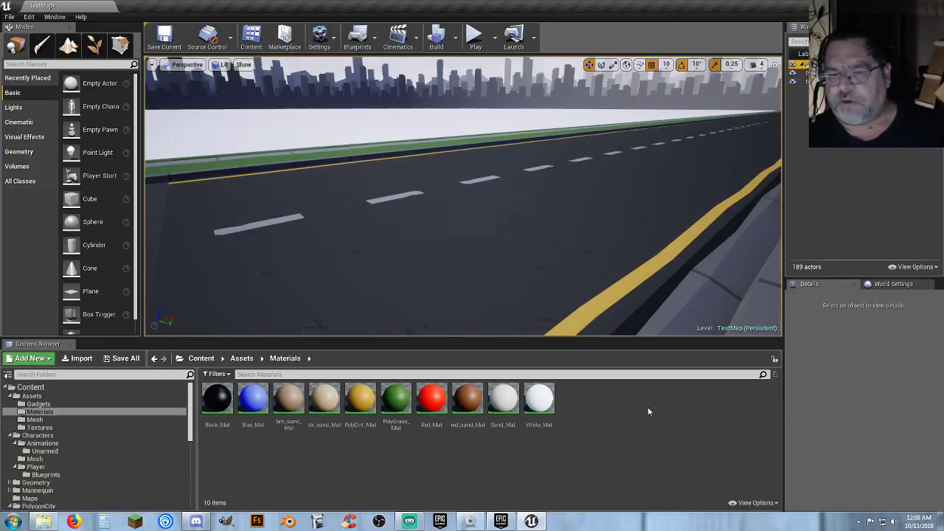
right_click_drag(568, 284, 907, 273)
key("s")
key("a")
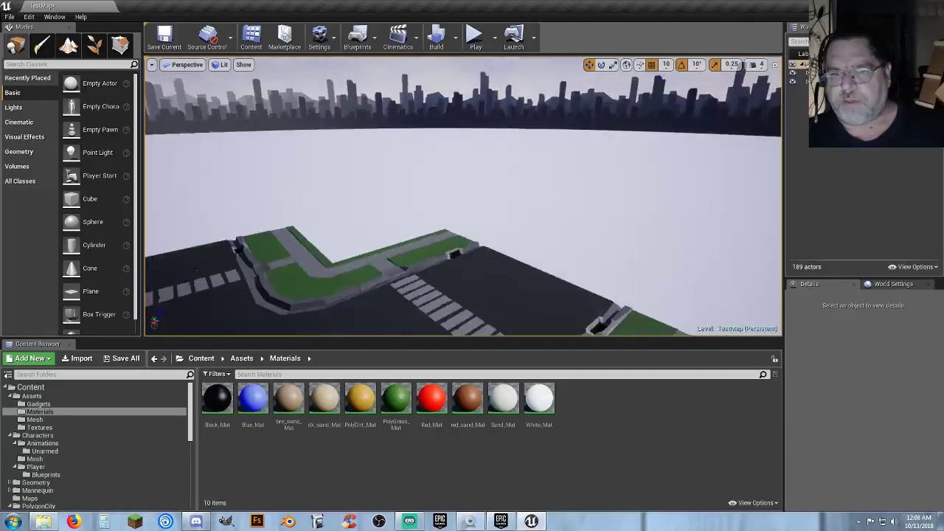
right_click_drag(568, 218, 375, 253)
key("d")
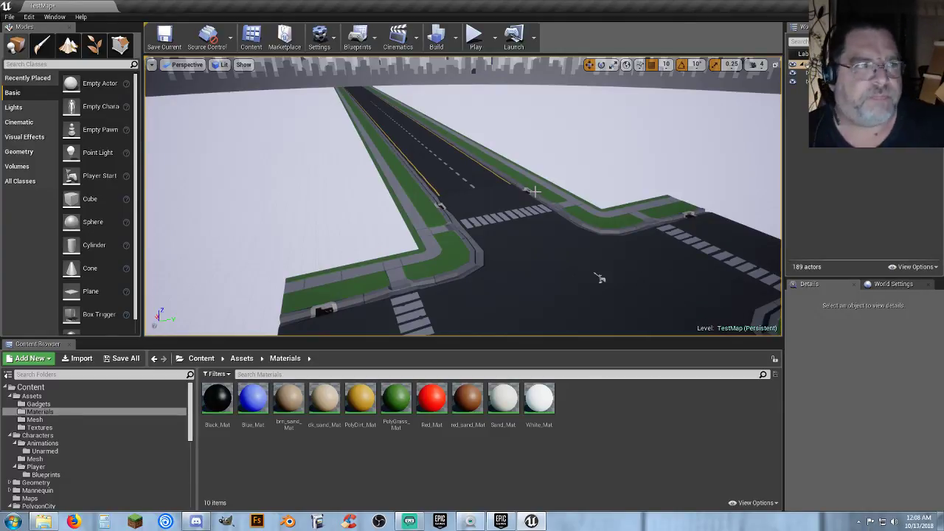
Step: Save all modified content, including the TestMap level and TestMap_BuiltData
left_click(10, 17)
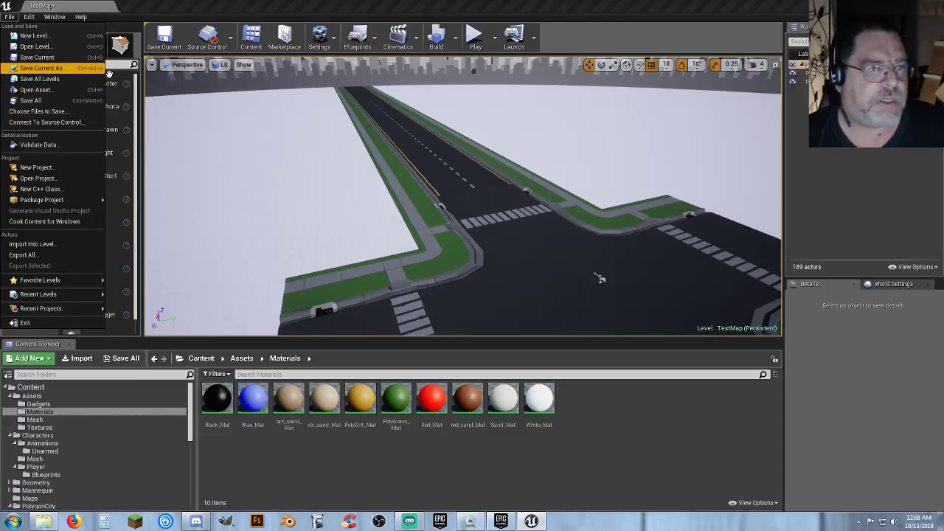
left_click(631, 421)
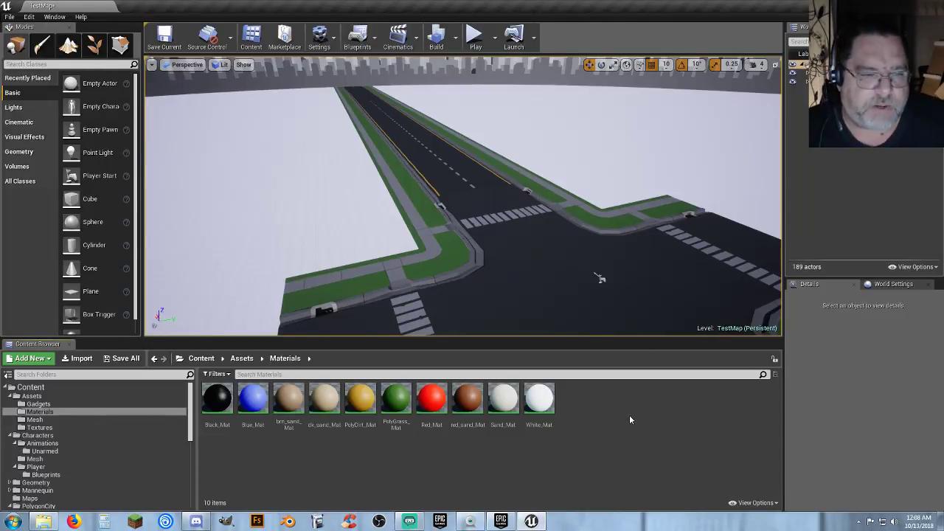
left_click(124, 358)
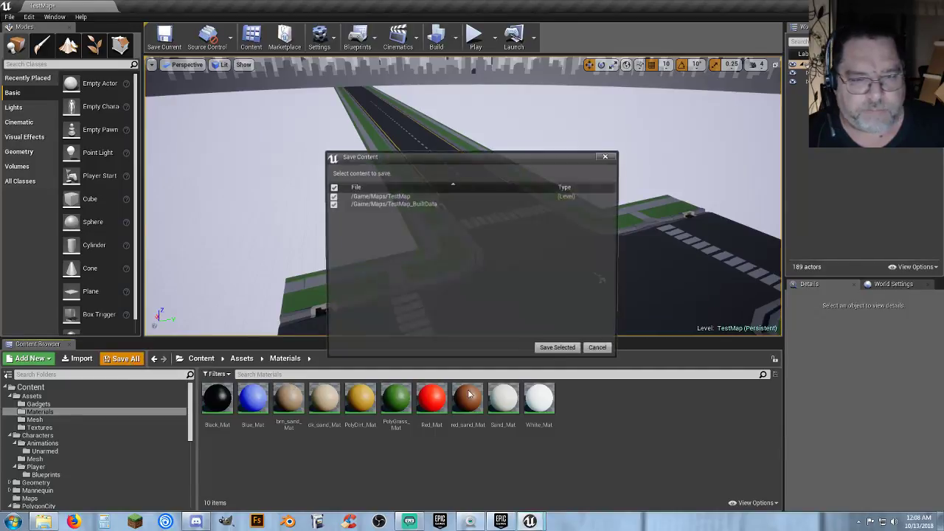
left_click(558, 348)
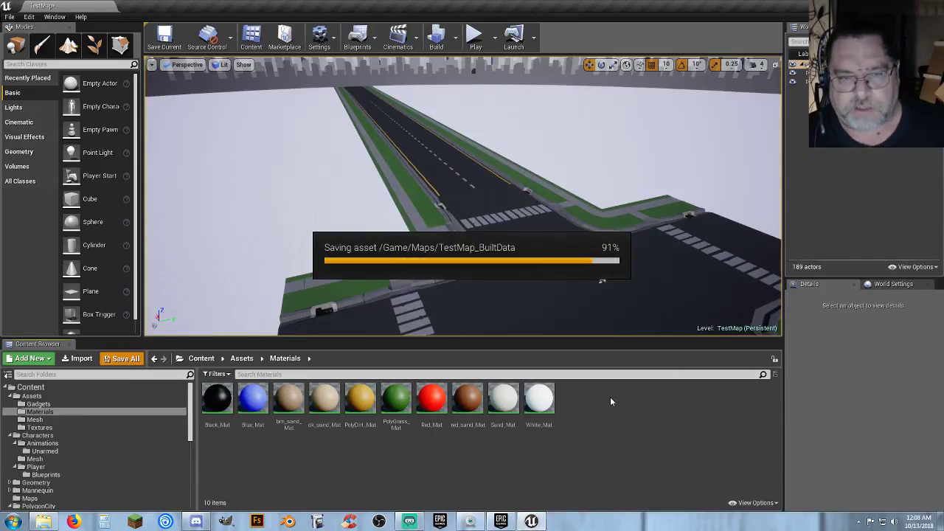